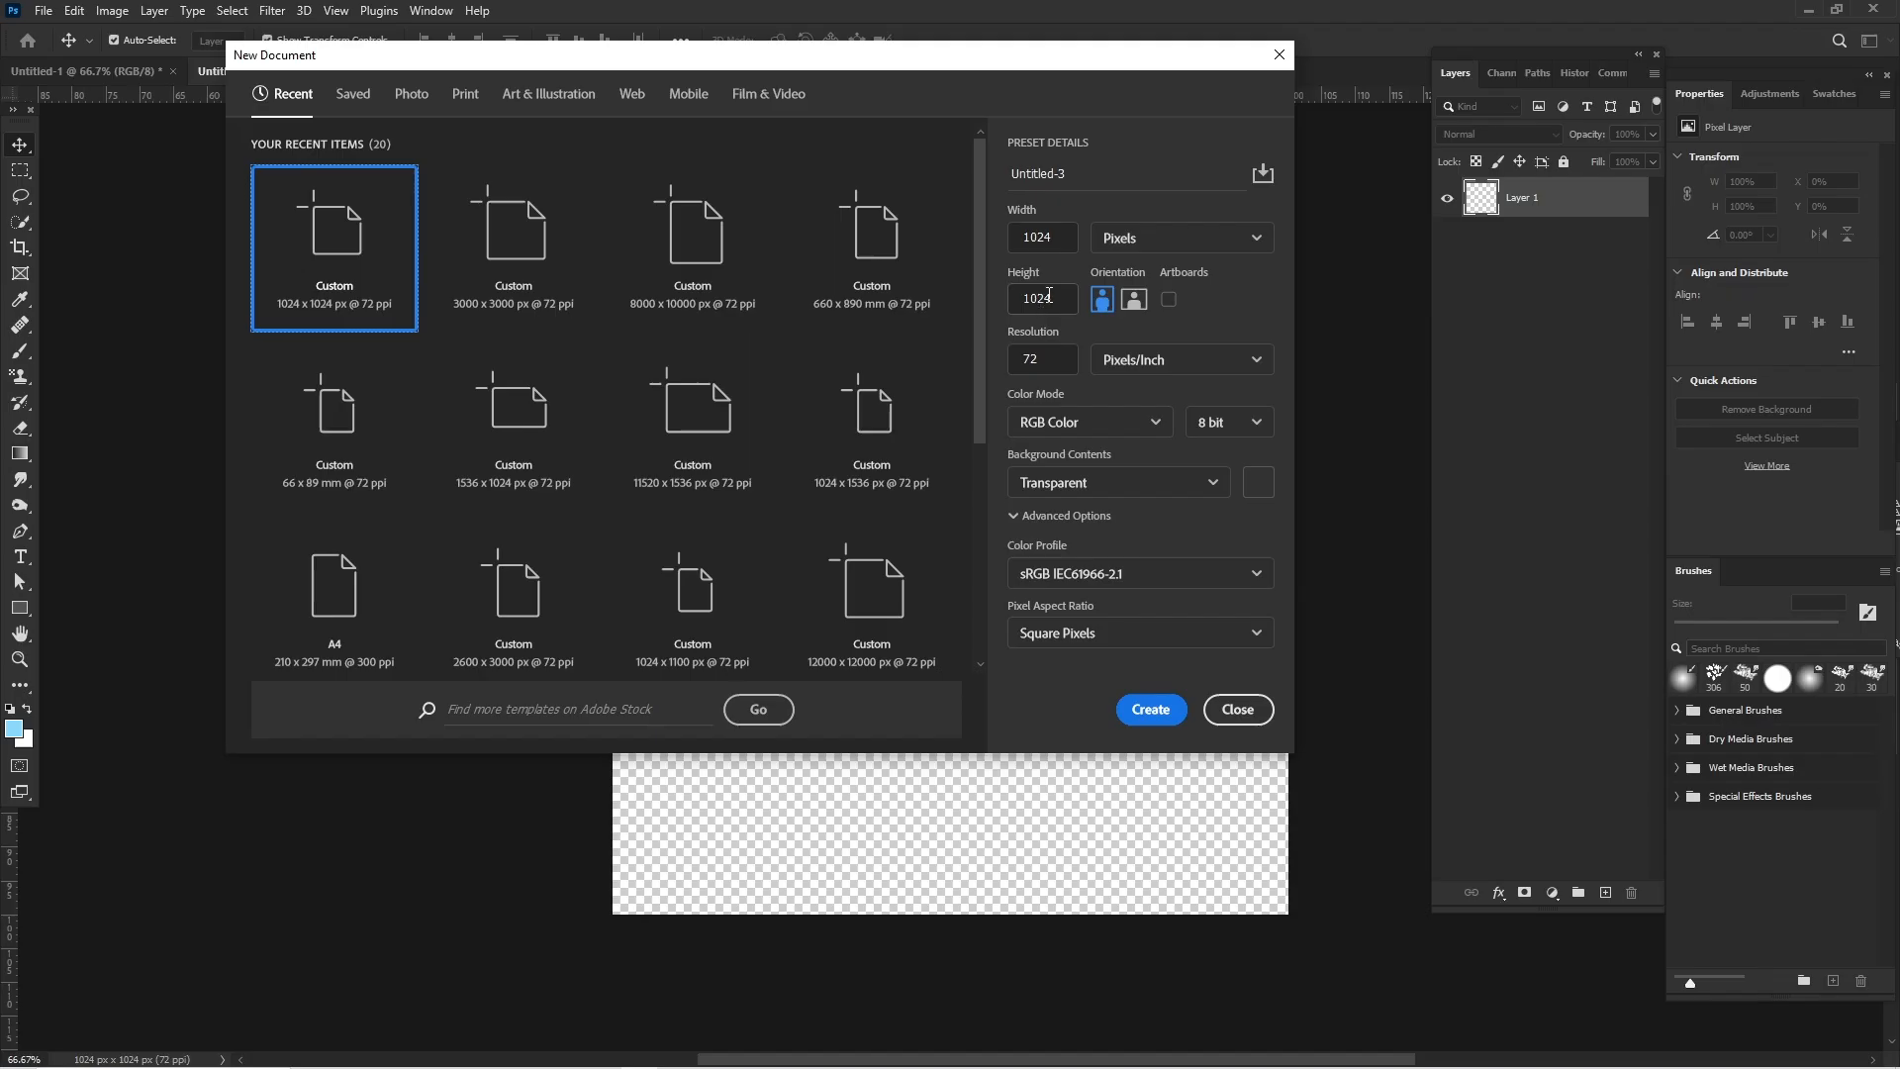
- Create a new transparent 1024 x 1200 px RGB document at 72 pixels/inch
drag(1048, 295, 1032, 298)
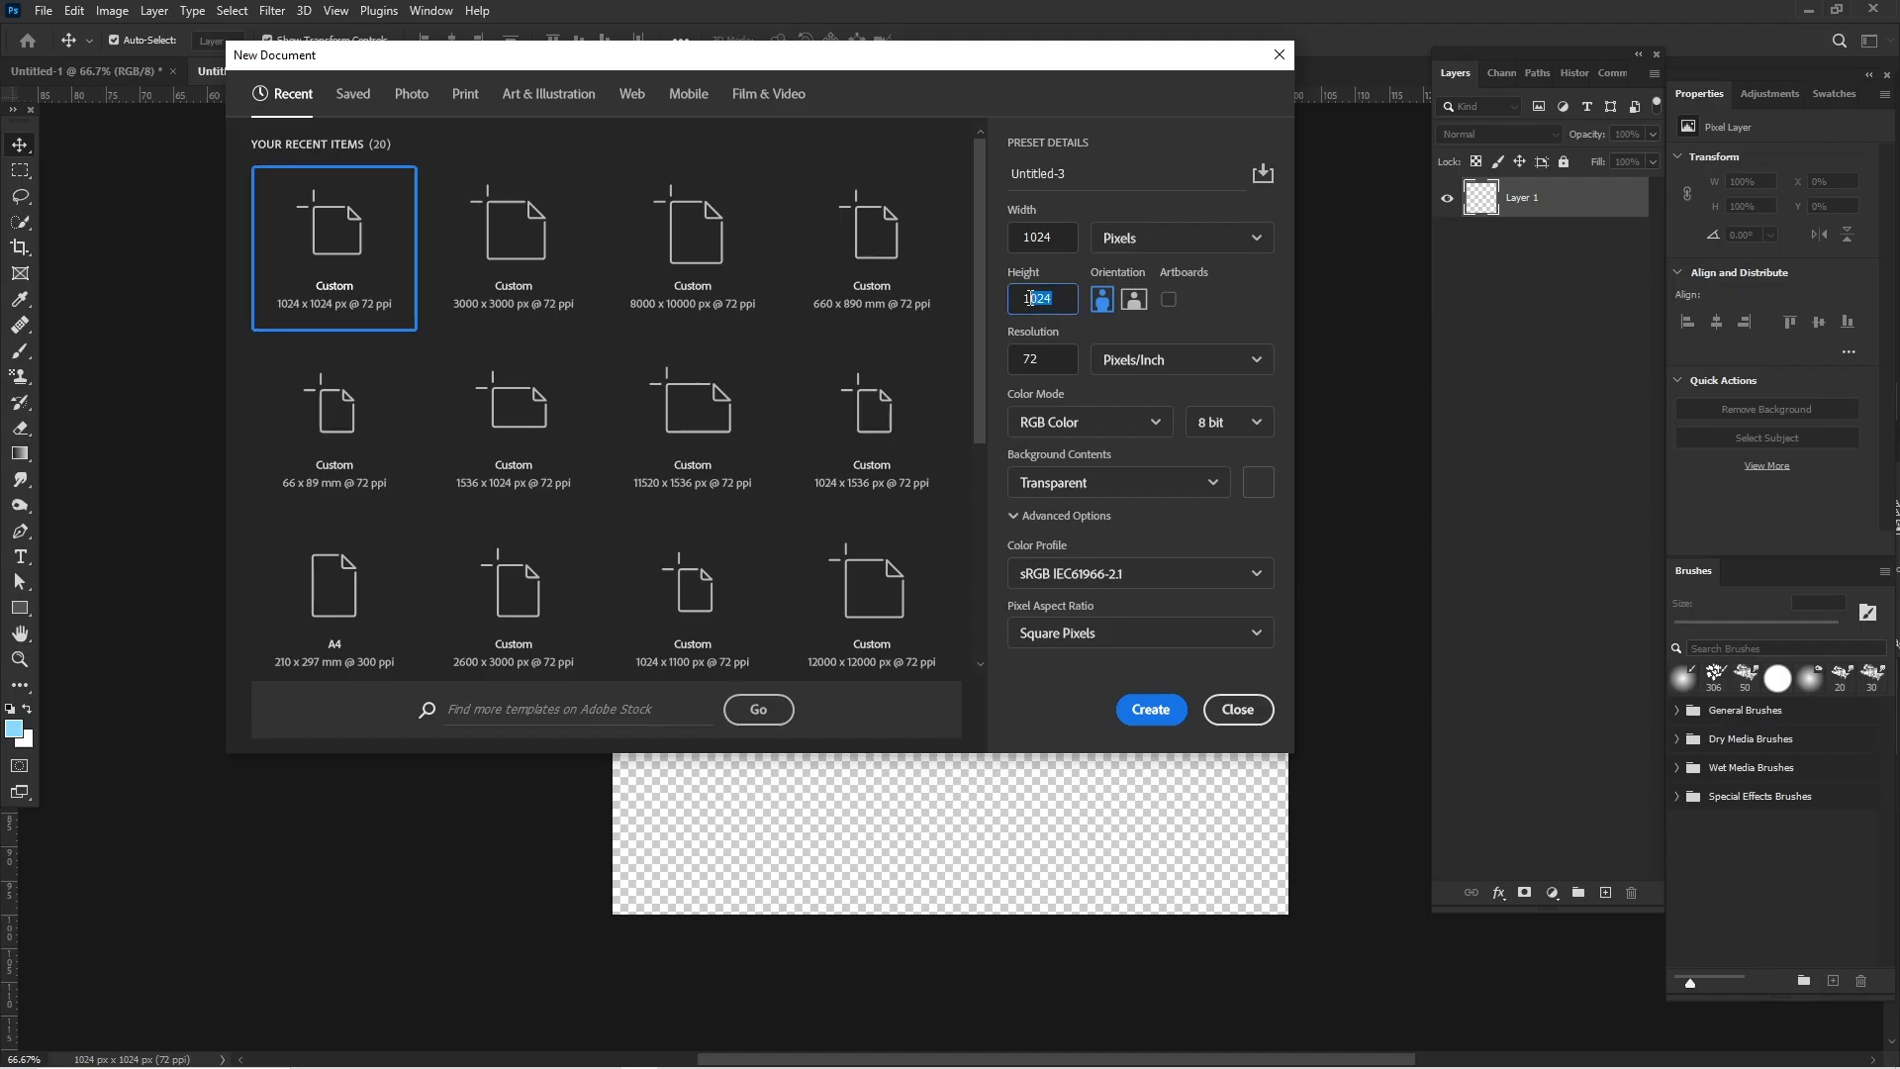
text(200)
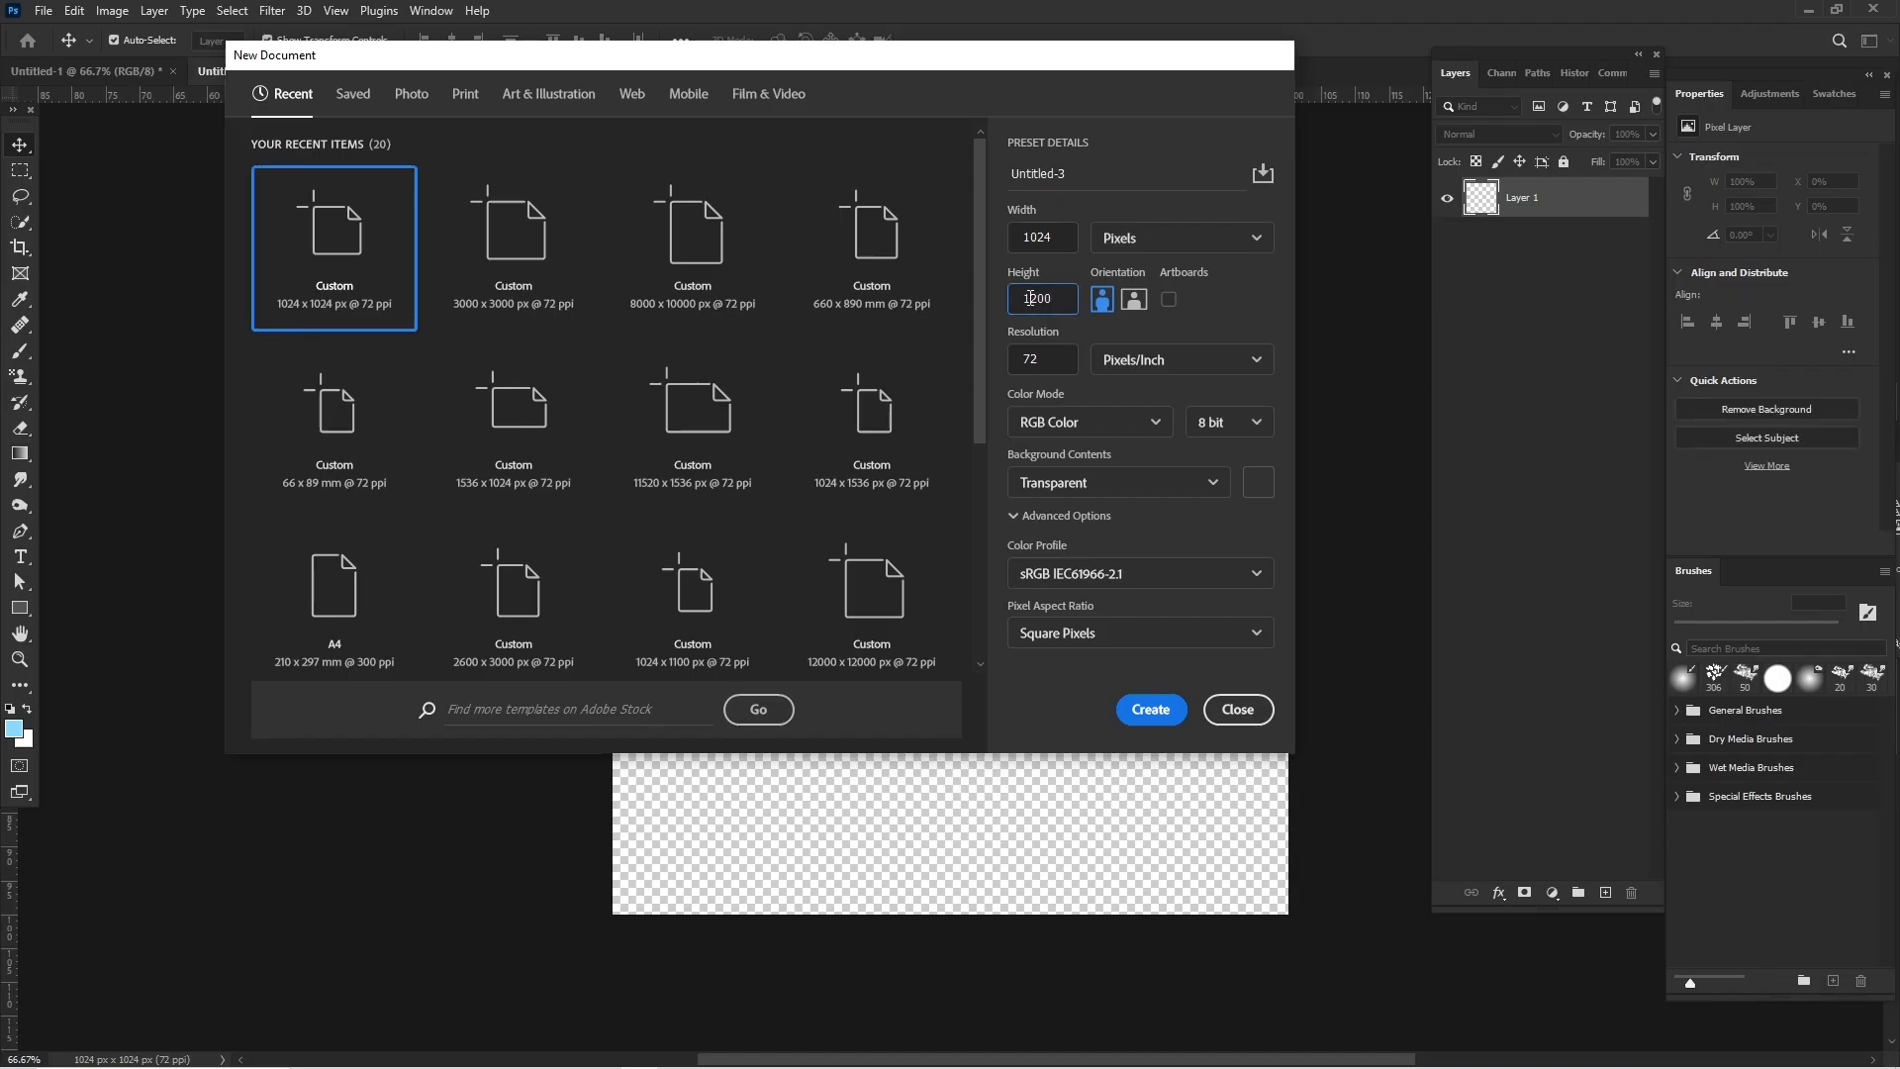
key(Return)
scroll(1028, 305, right, 2)
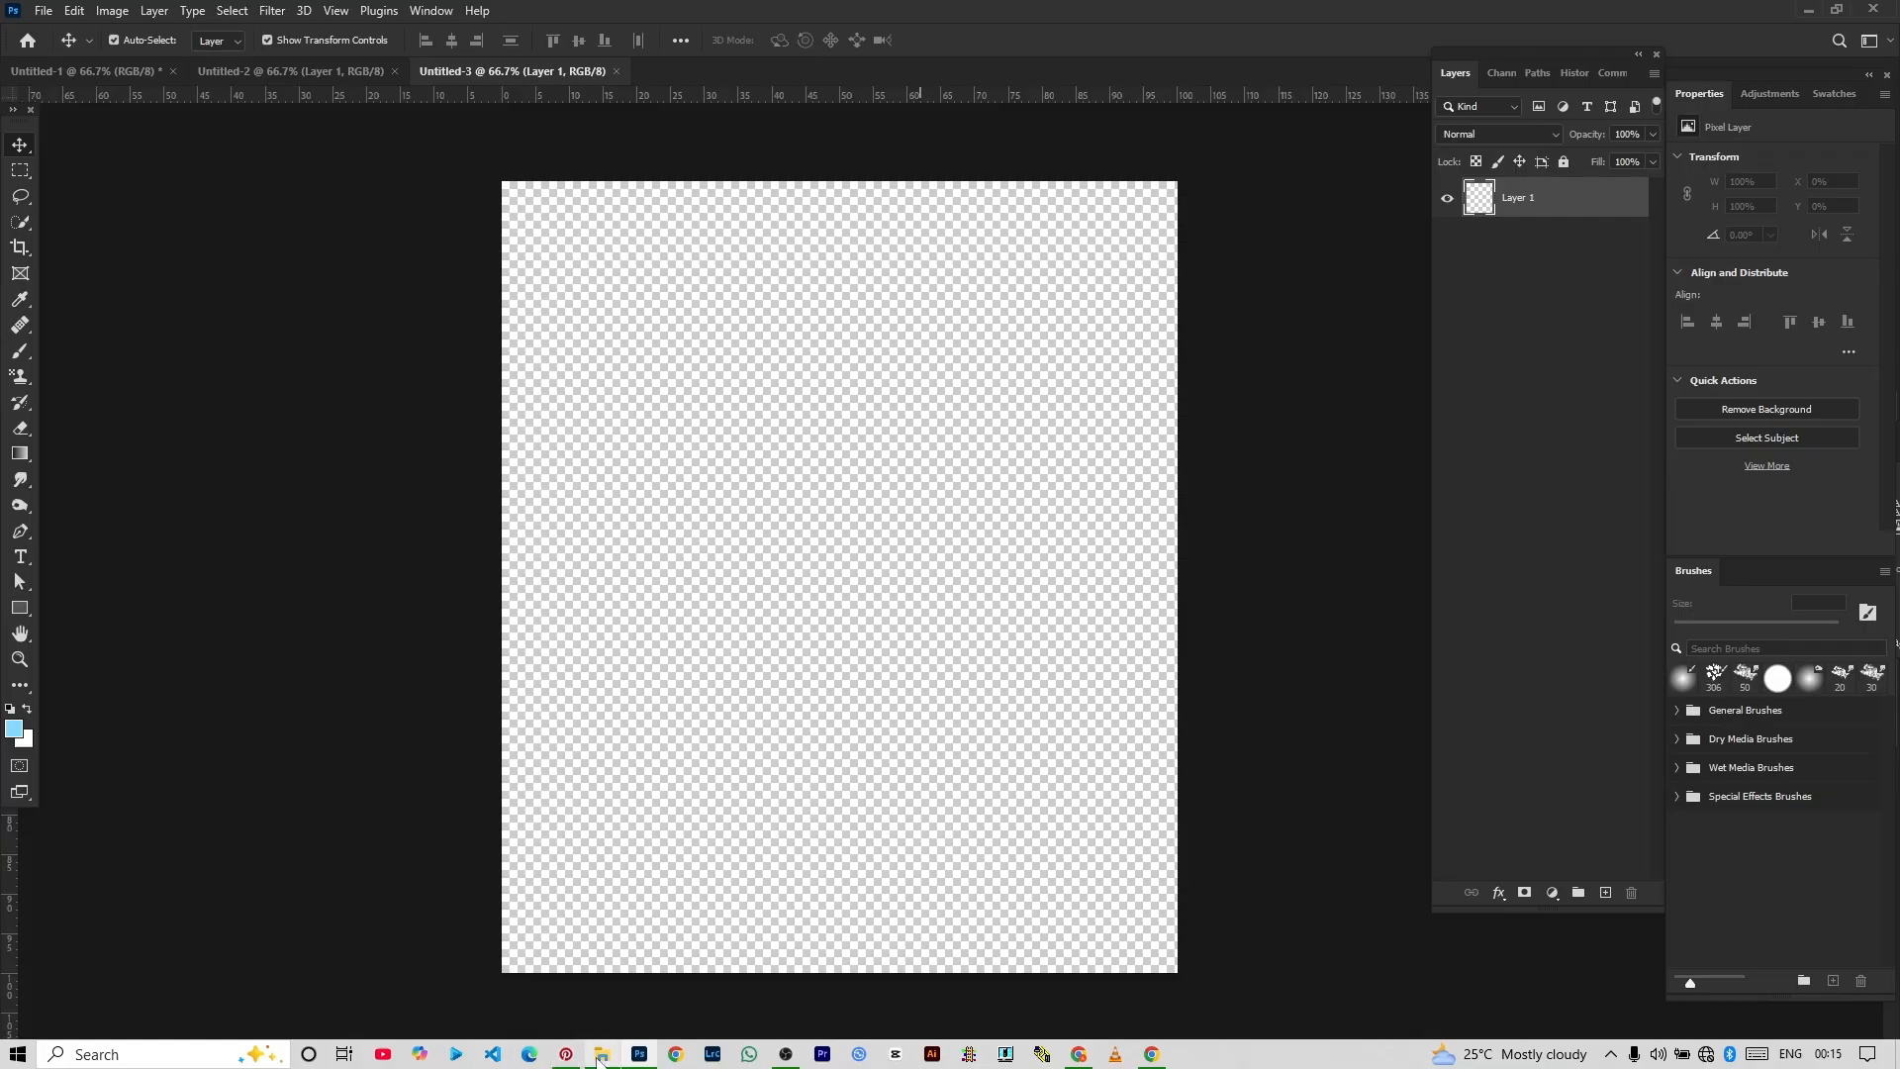
- Switch to File Explorer and place the portrait JPEG from the essence folder onto the blank Photoshop canvas
click(602, 1055)
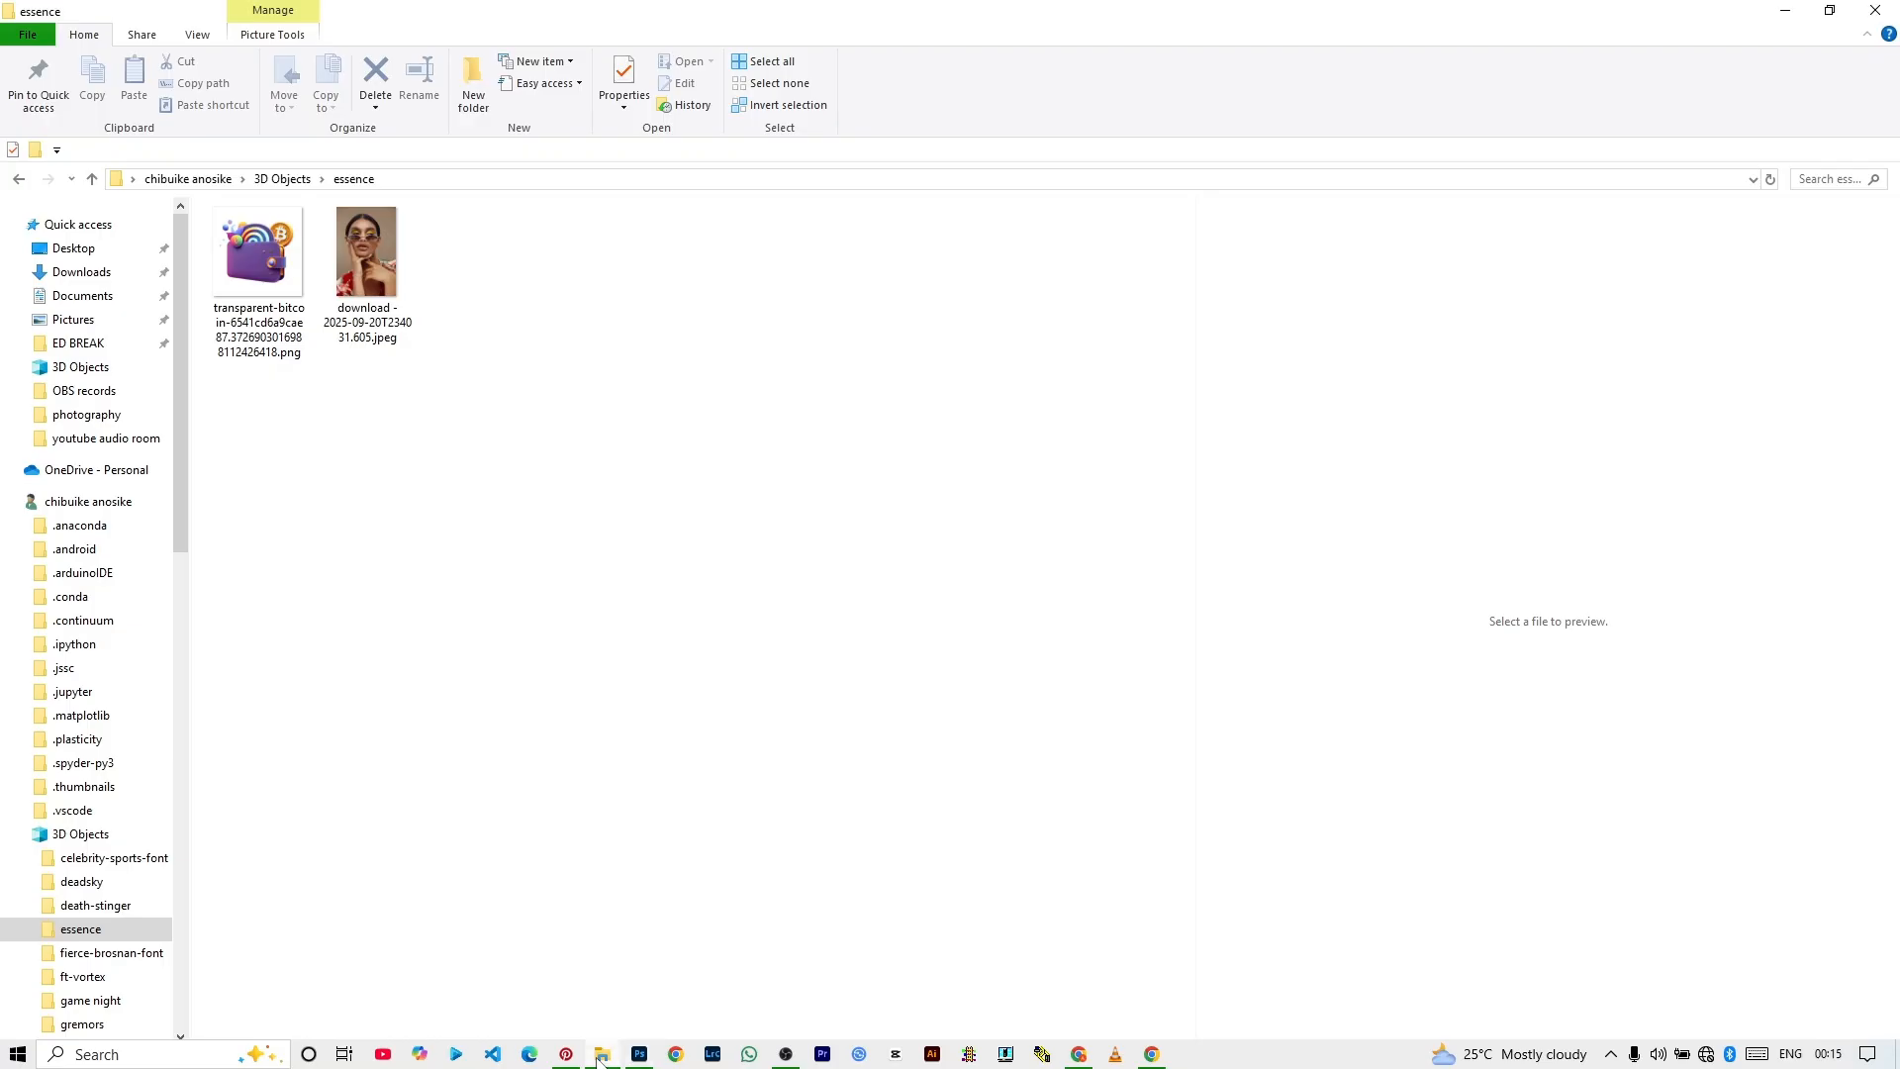
click(290, 280)
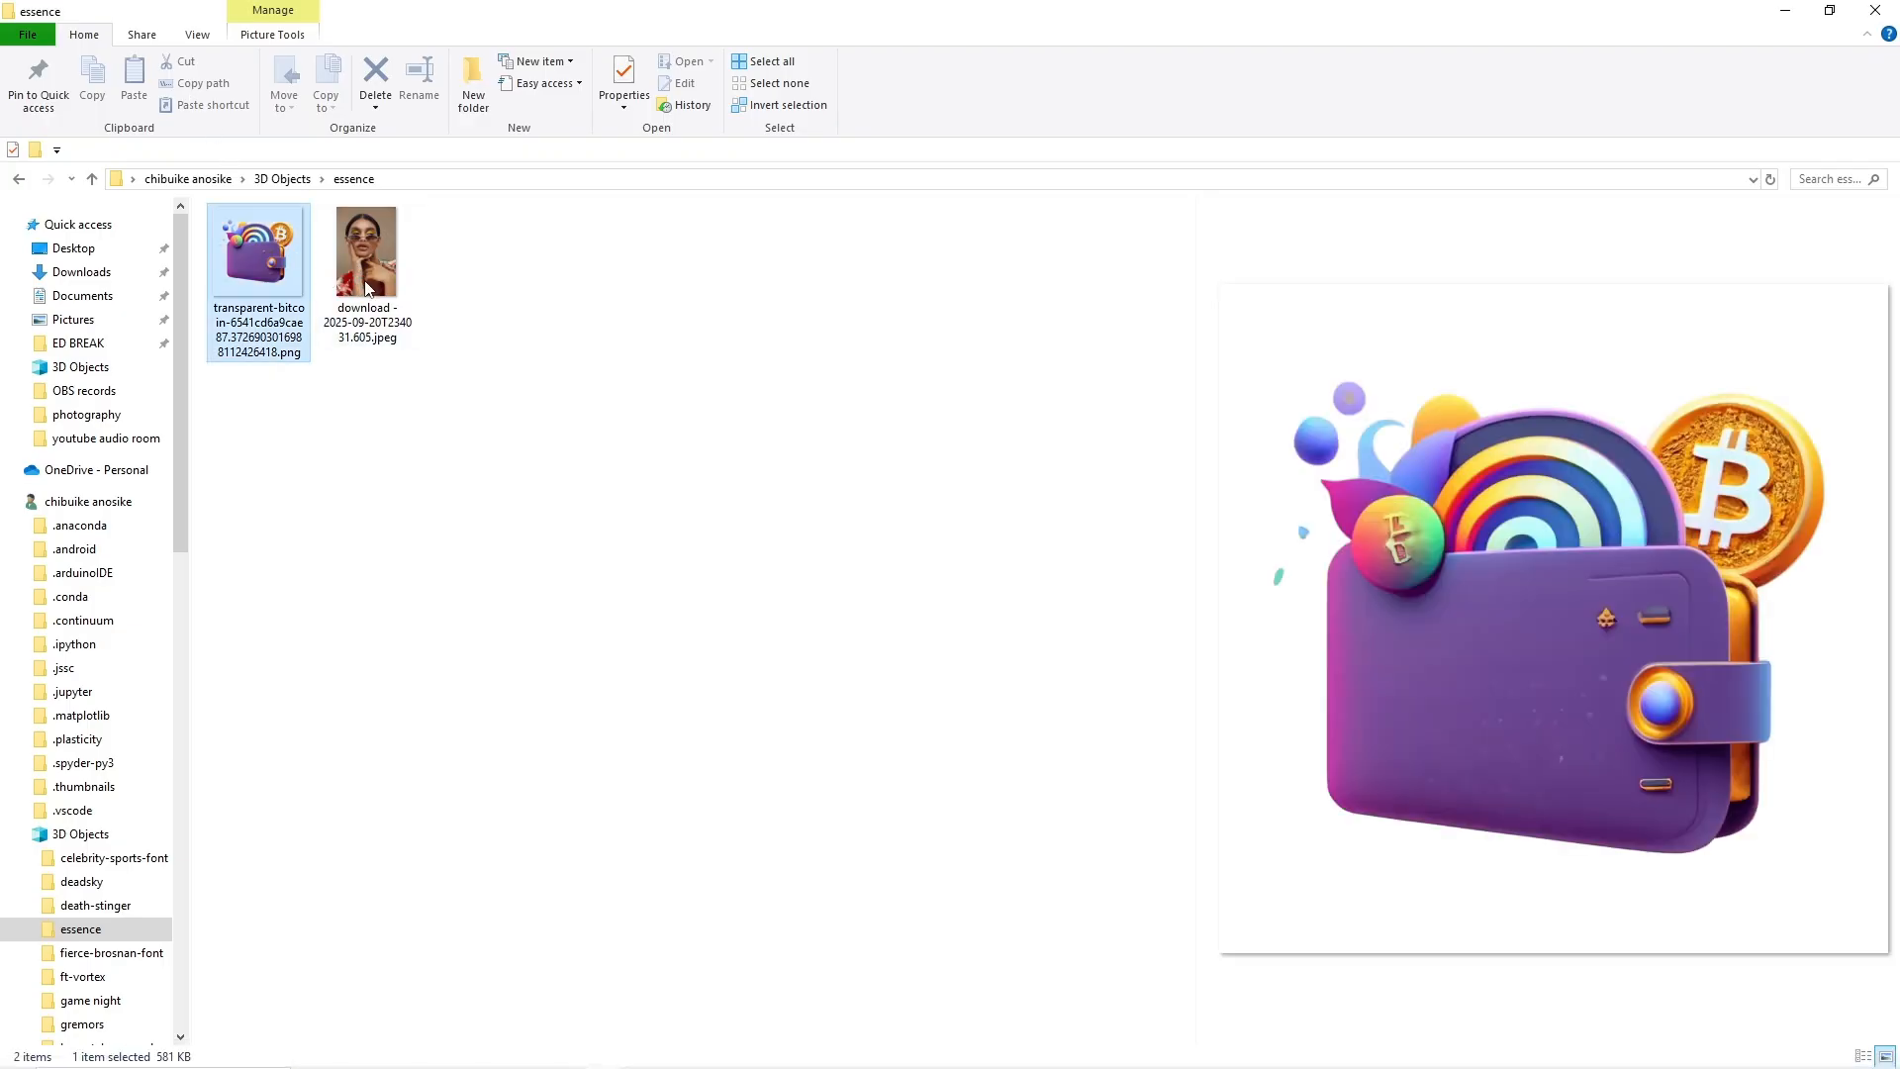
click(366, 288)
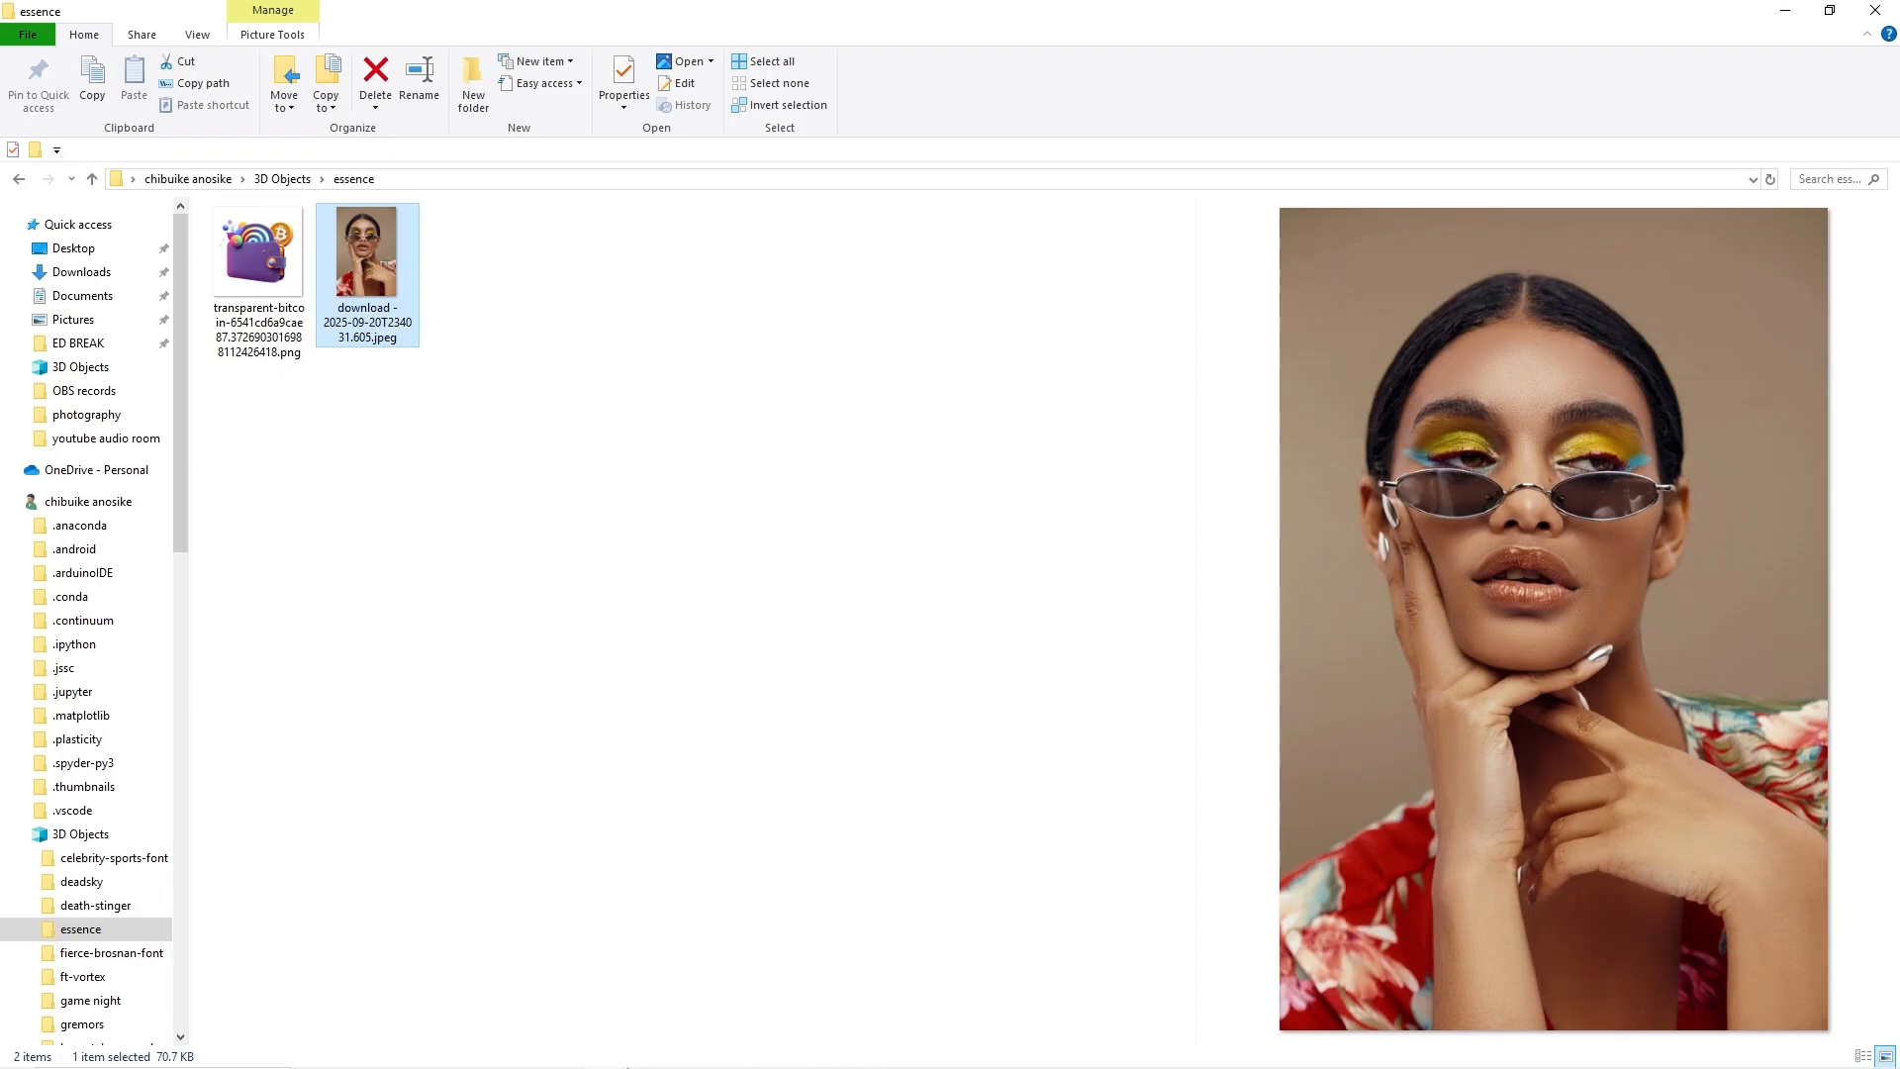
drag(367, 285, 737, 708)
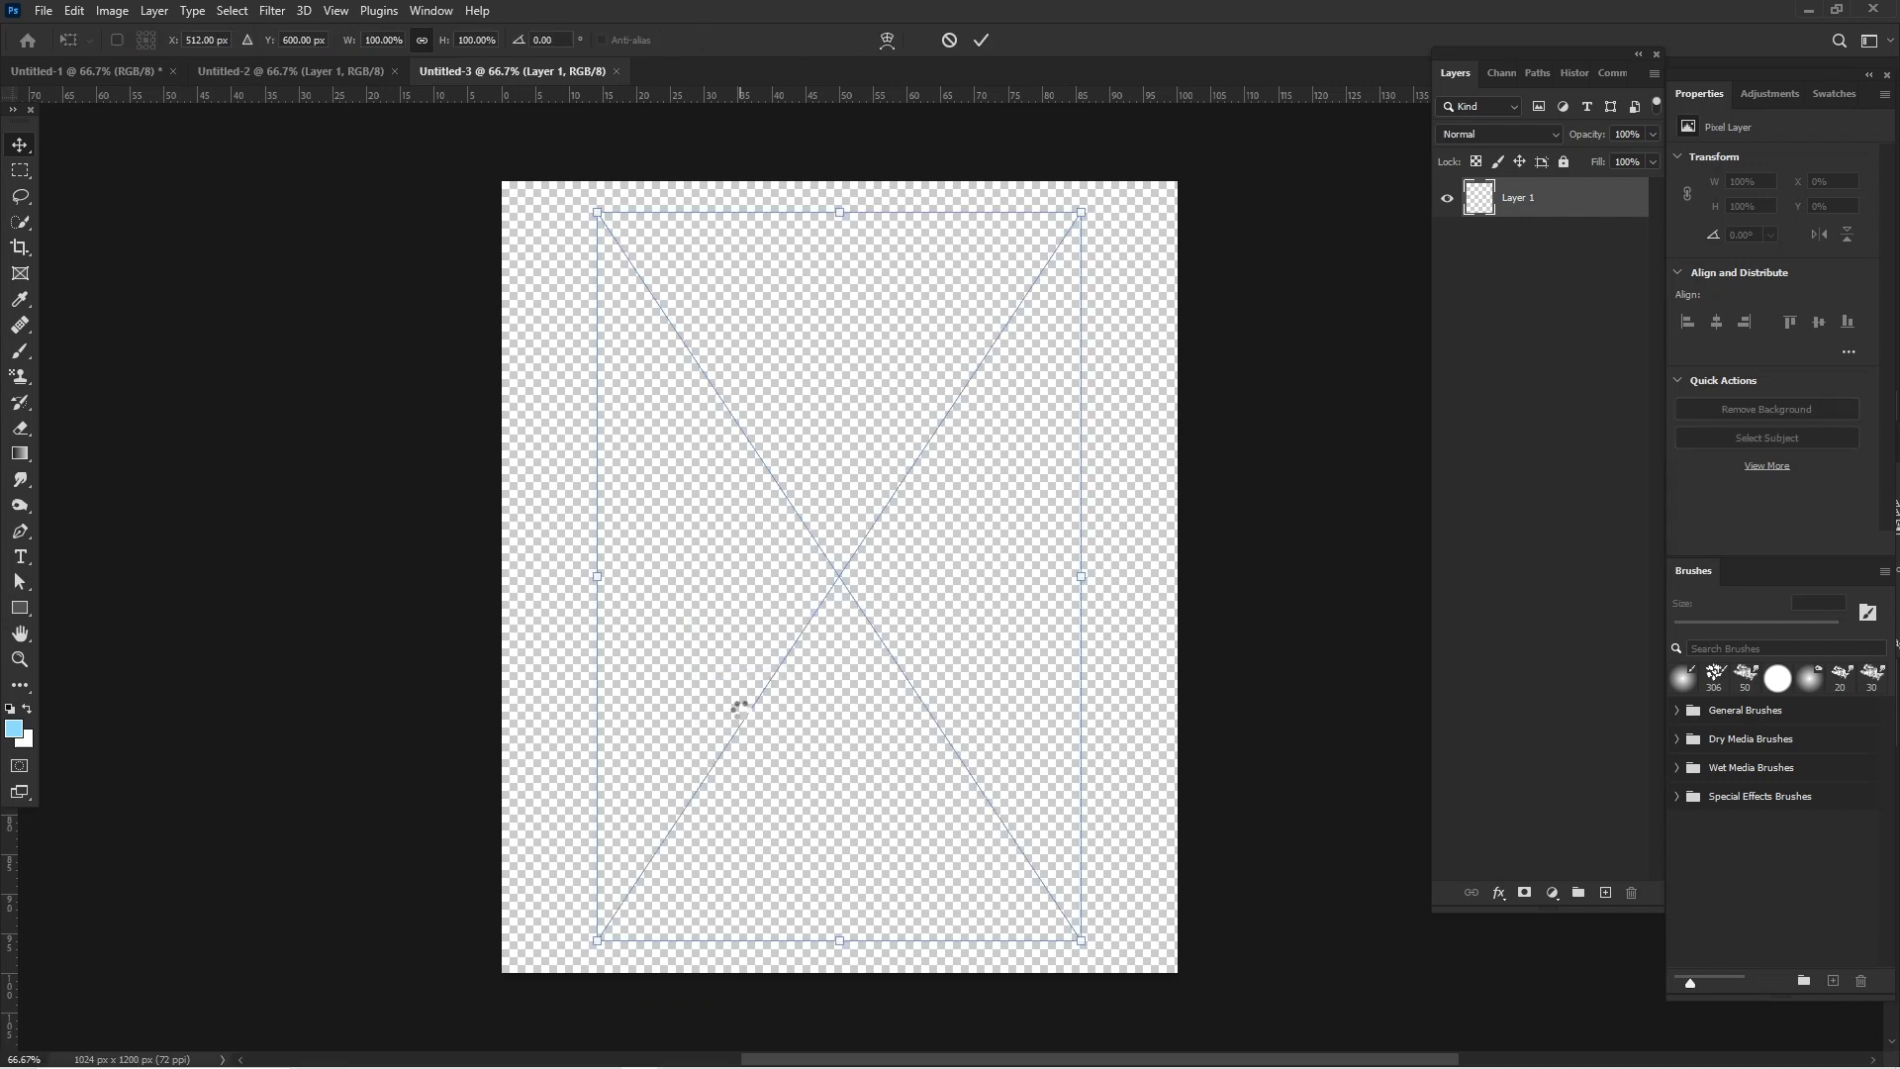
- Scale the placed portrait to the full canvas width and move it down until the whole head is in frame
drag(596, 575, 501, 590)
drag(1081, 577, 1178, 581)
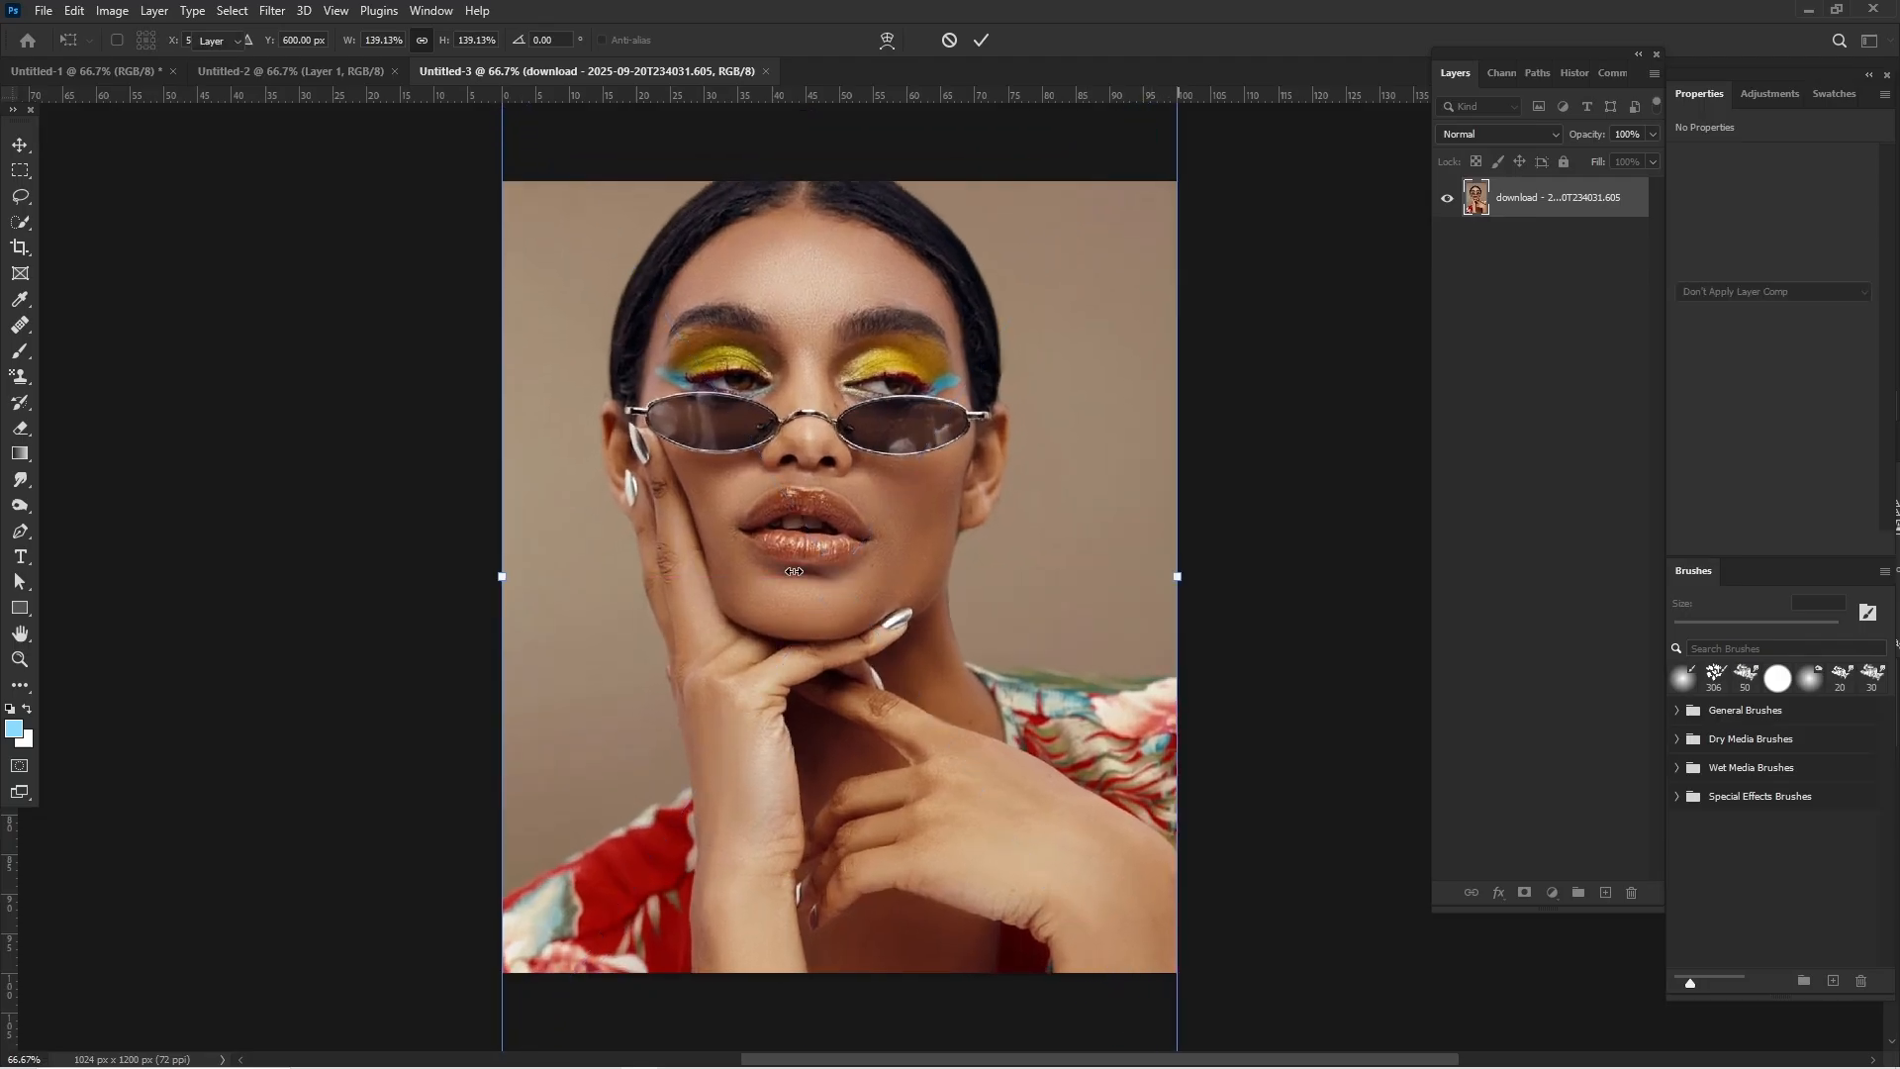
key(Return)
drag(800, 580, 803, 657)
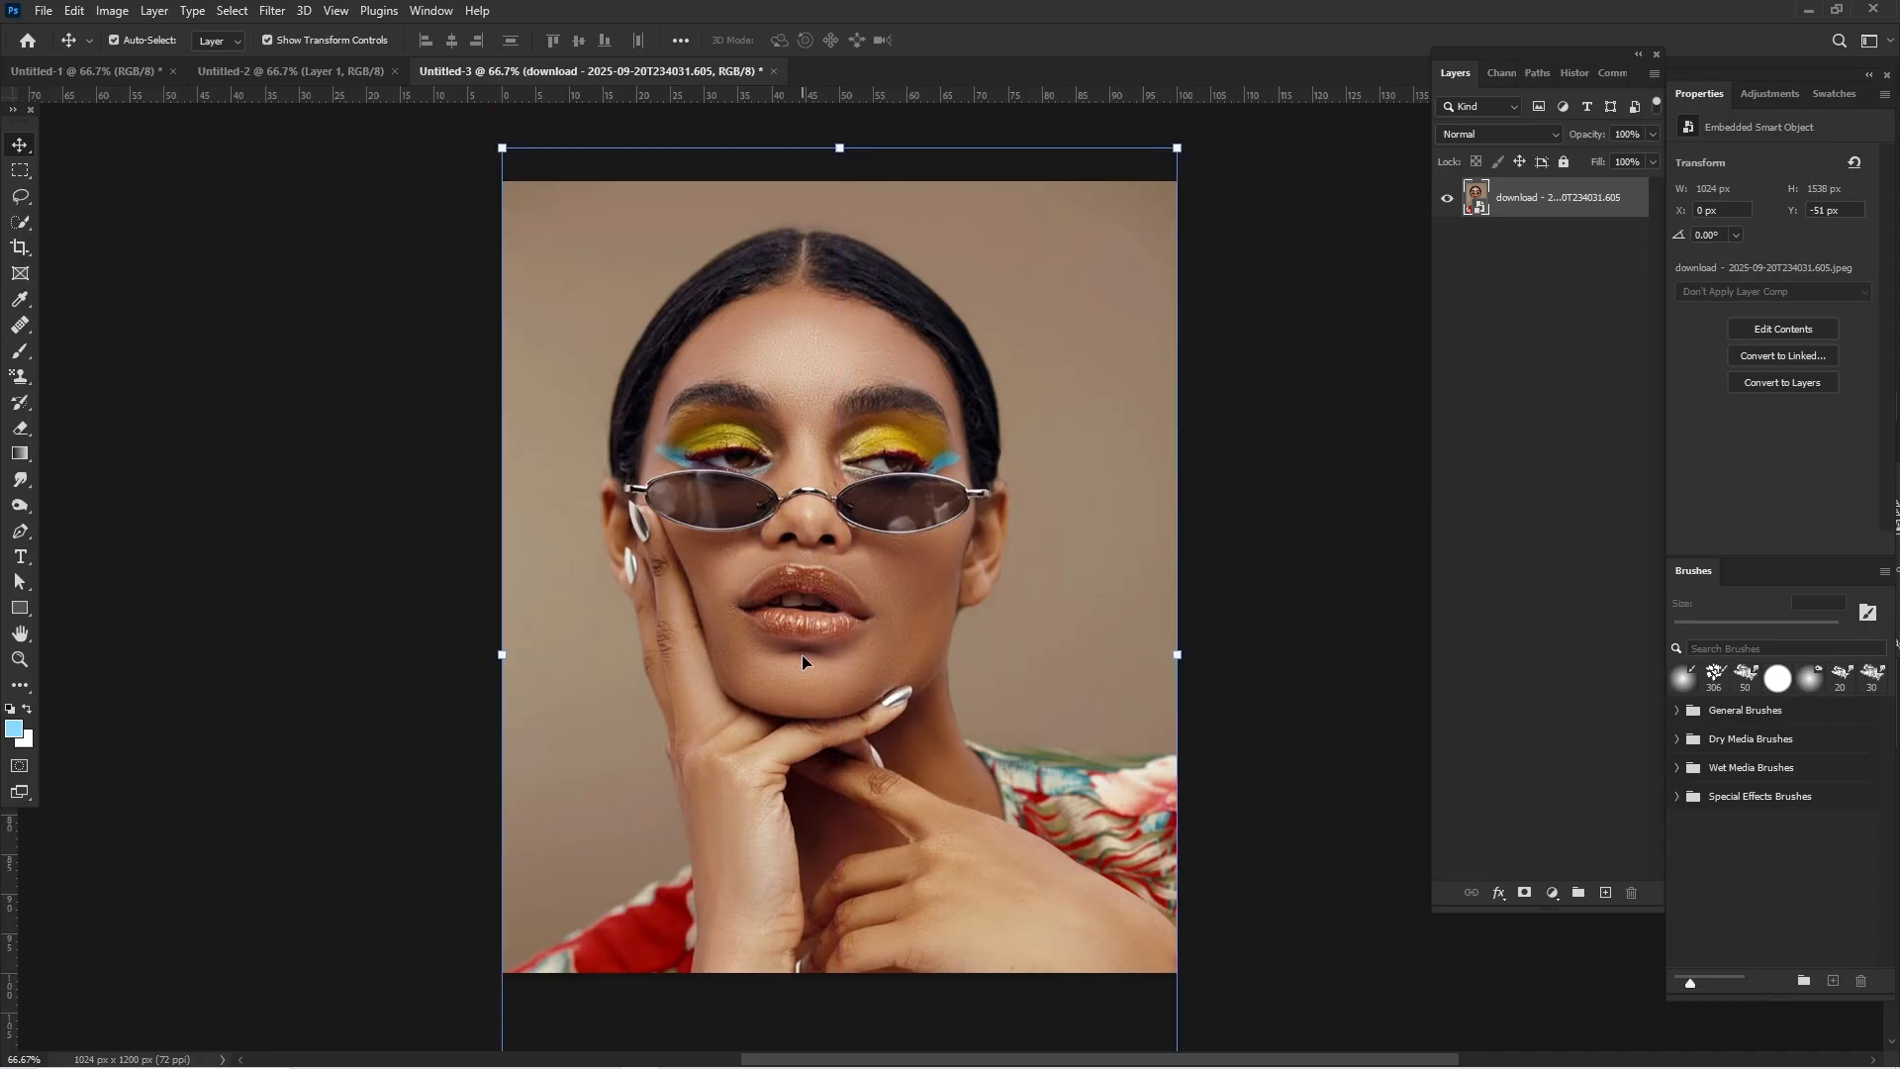
click(1399, 488)
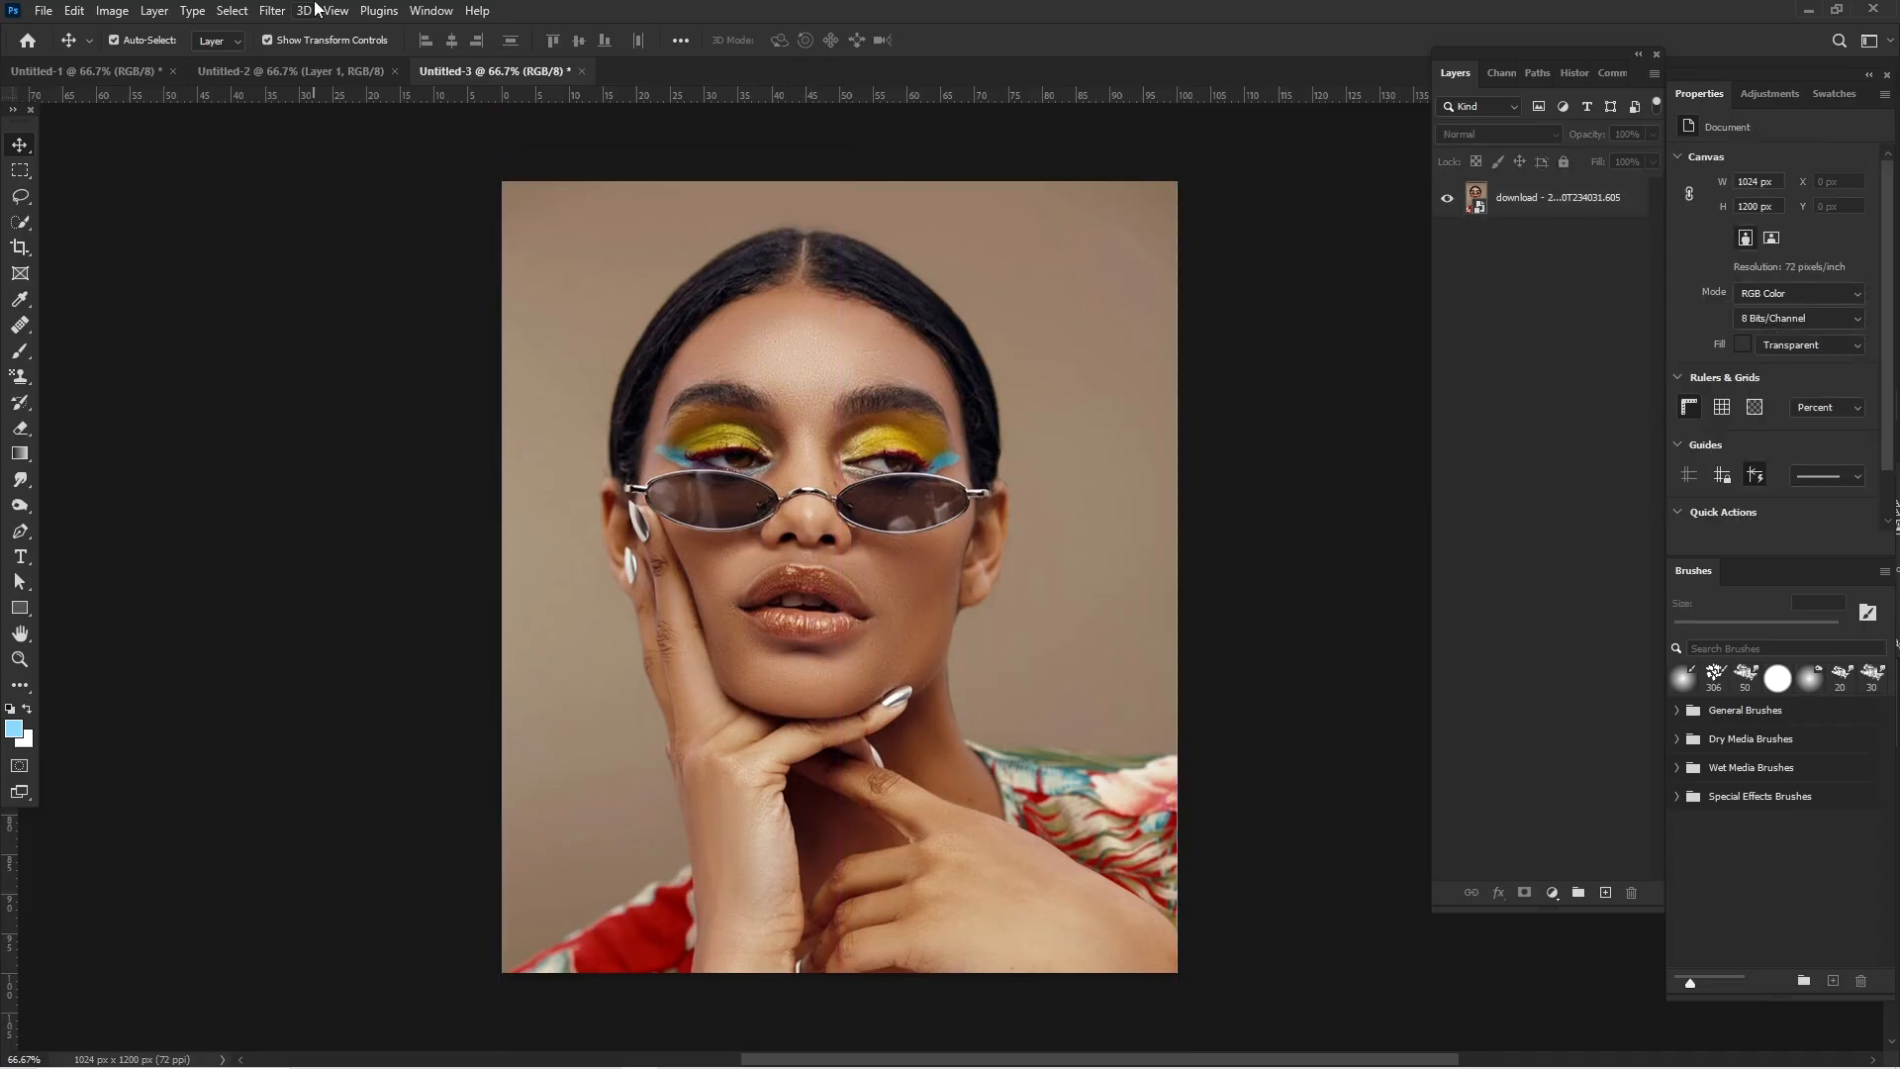
- Select the woman in the portrait, including her floral shirt, and copy the selection to a new layer
click(1570, 203)
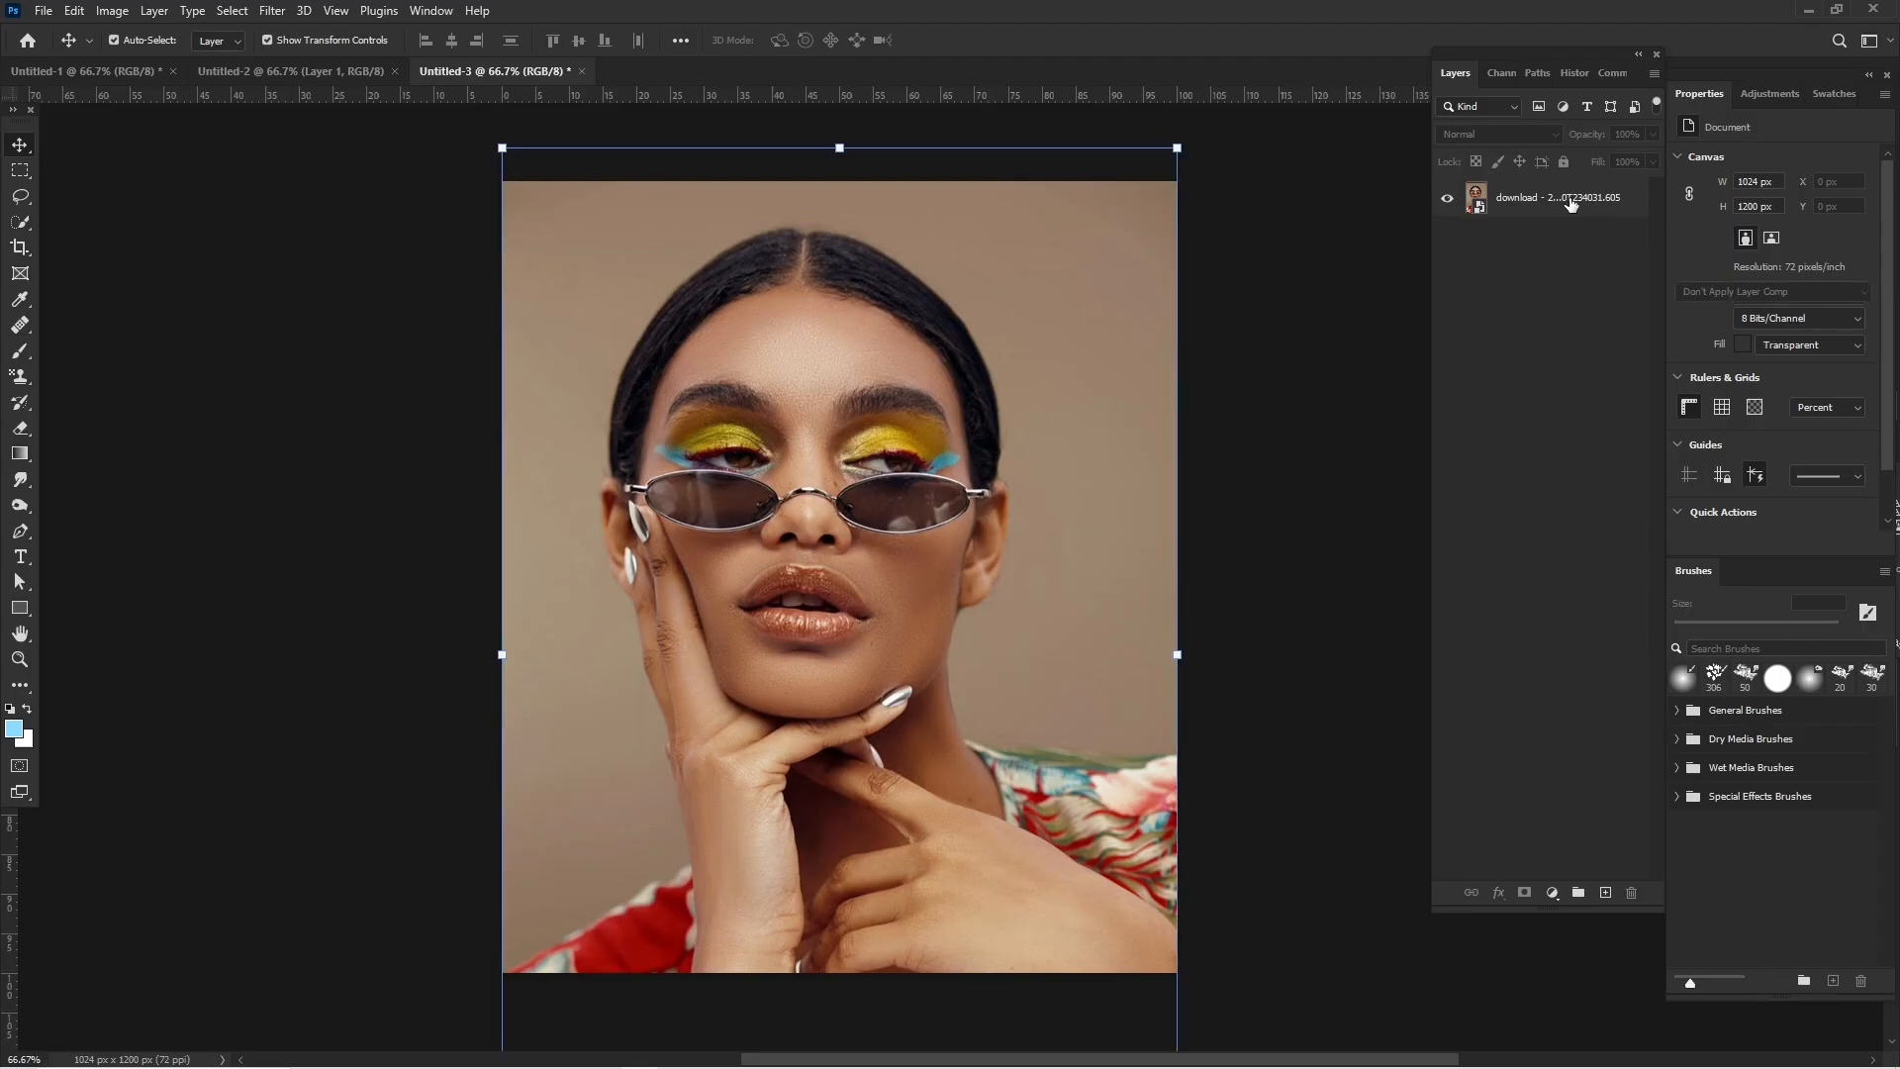
click(235, 10)
click(288, 240)
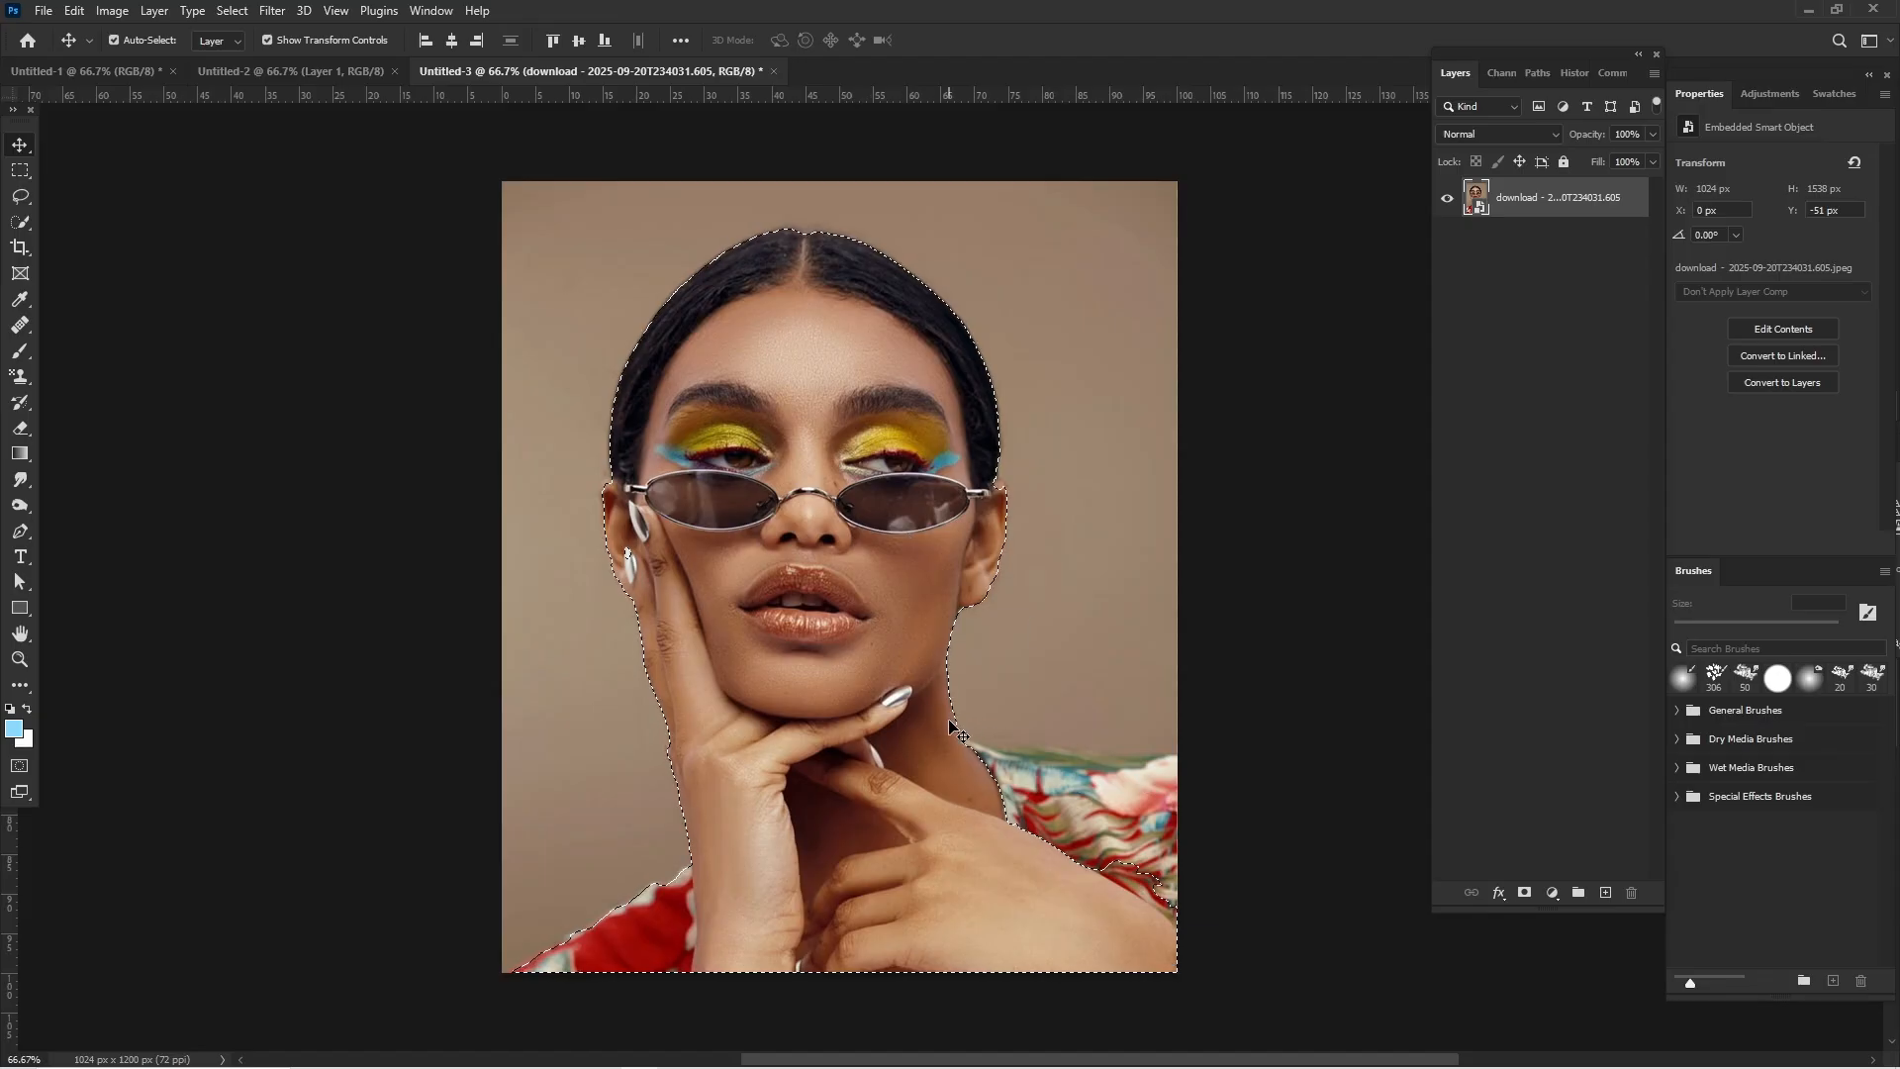
click(24, 224)
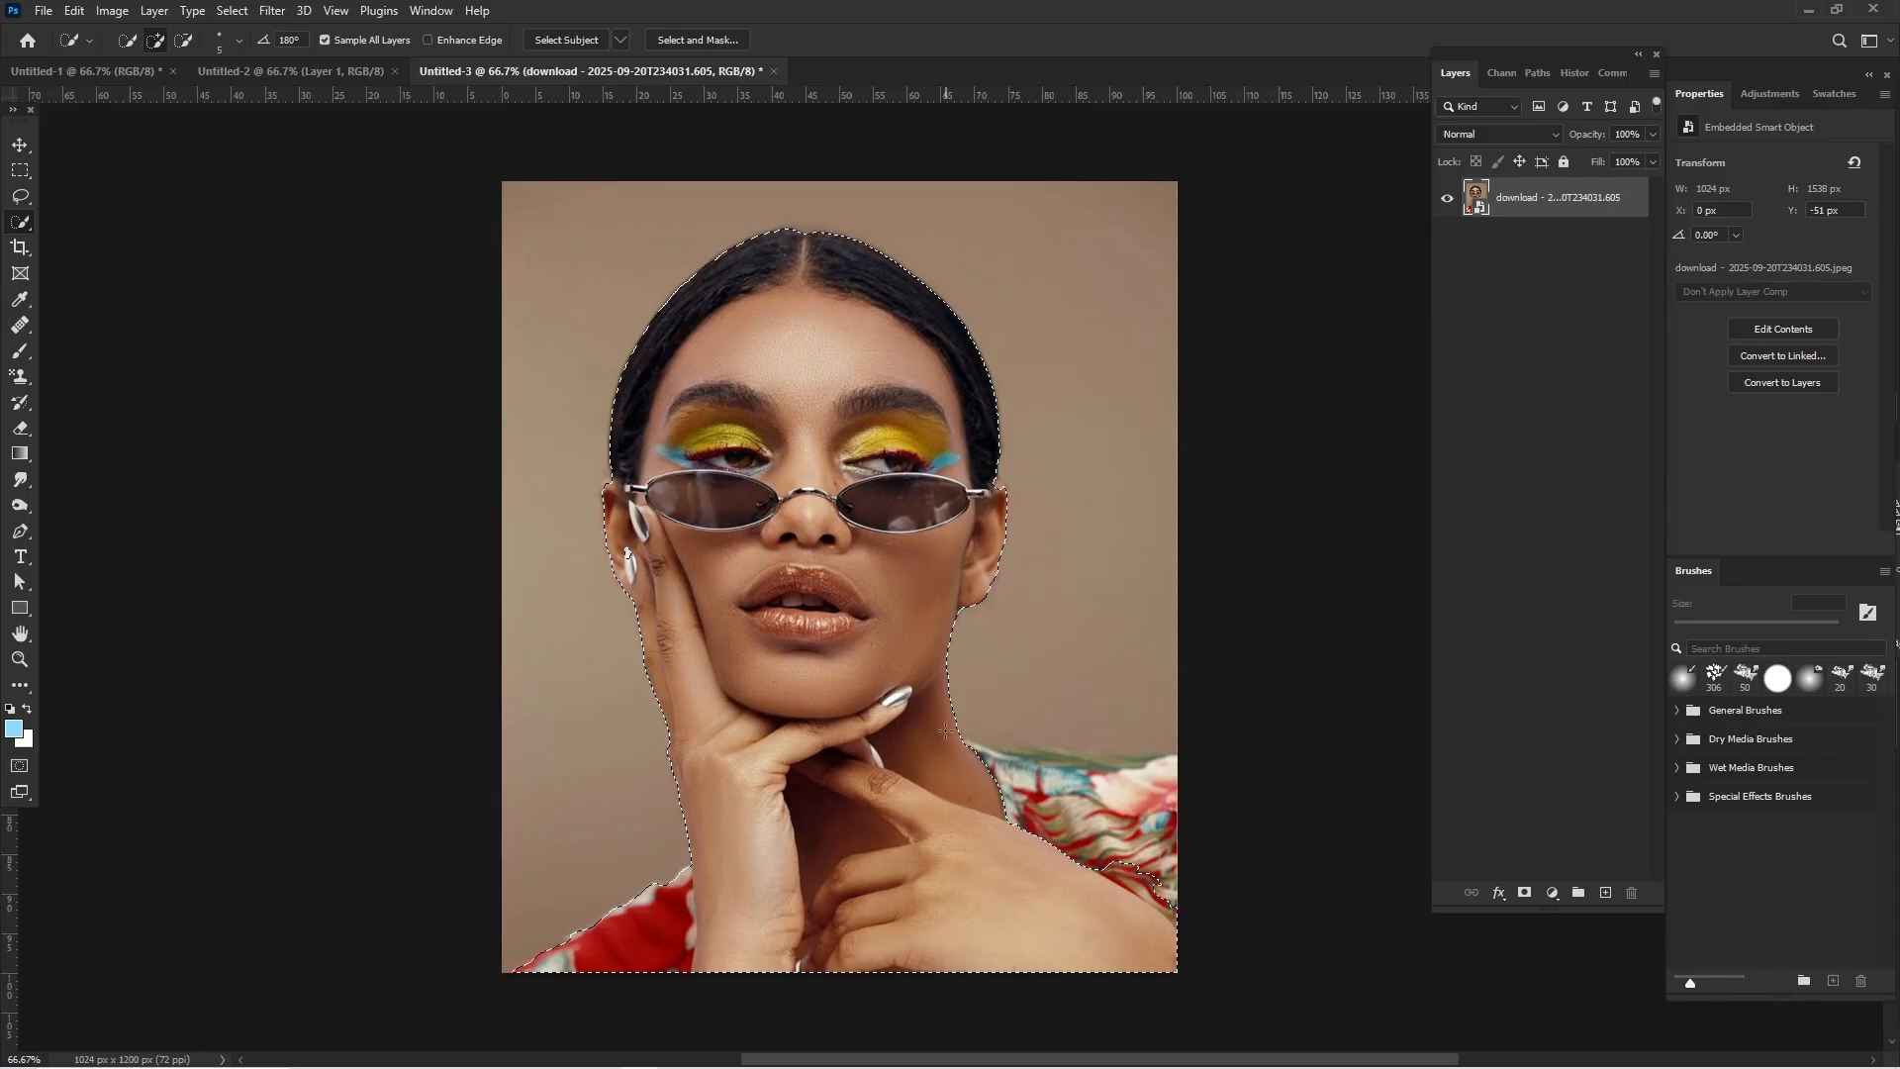
mouse_move(1015, 750)
mouse_down()
mouse_move(1186, 765)
mouse_move(1170, 823)
mouse_up()
mouse_move(1024, 821)
mouse_down()
mouse_move(1089, 881)
mouse_move(1064, 911)
mouse_up()
key(ctrl+j)
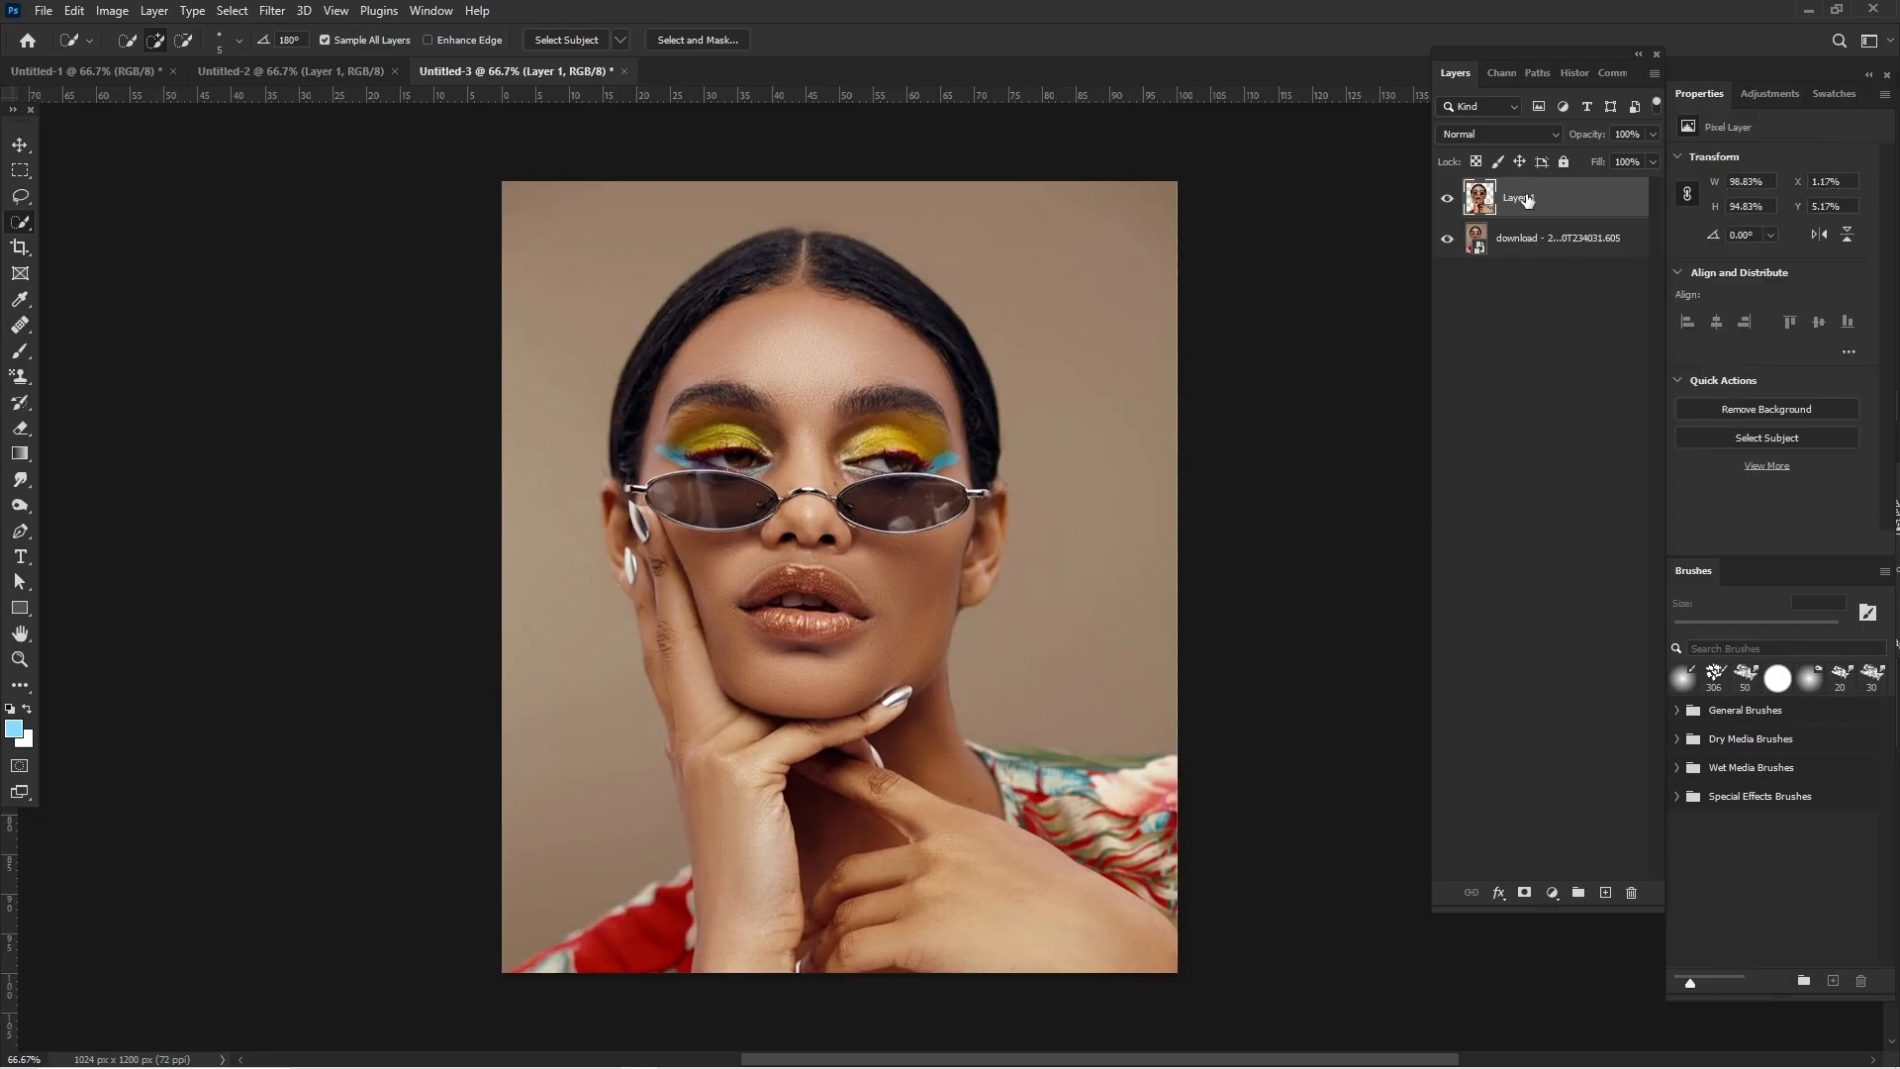
- Add a colorized Hue/Saturation adjustment directly above the original photo layer, with hue 199 for a blue background
click(20, 145)
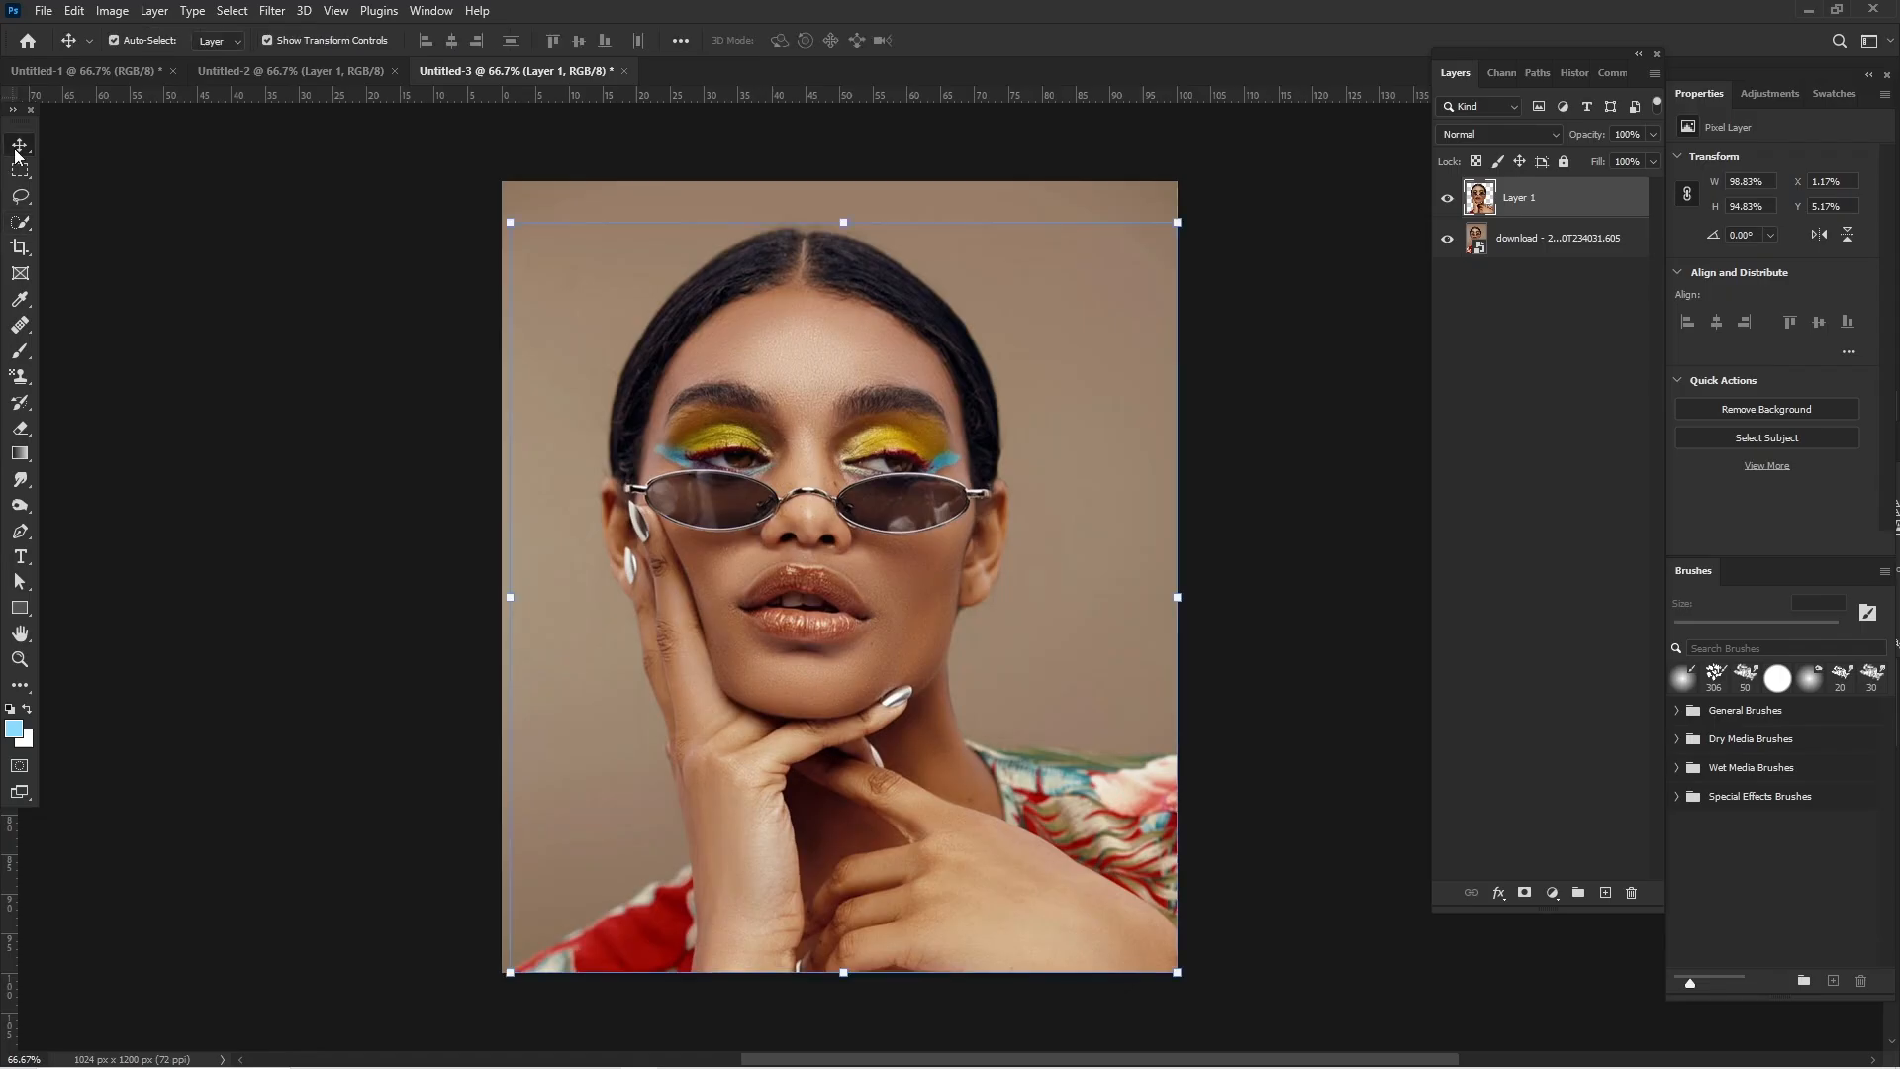
click(1551, 259)
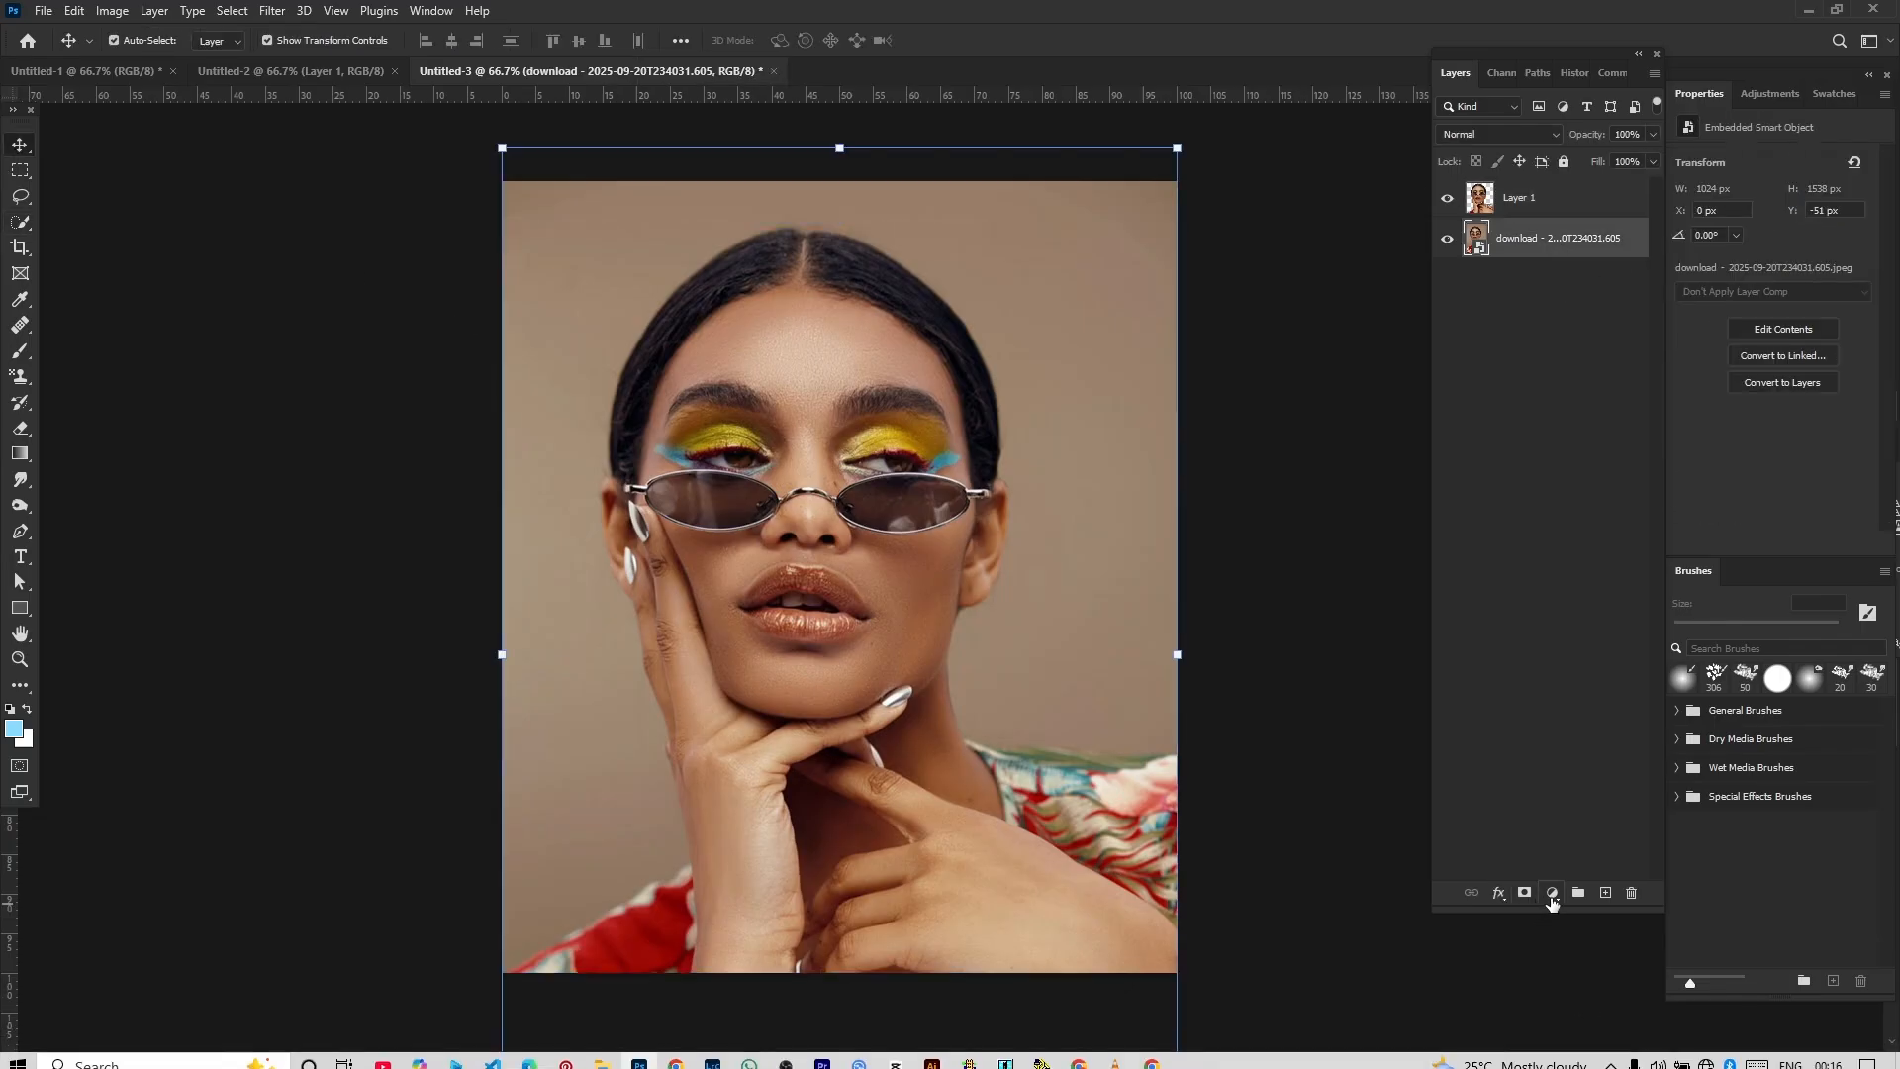
click(1551, 893)
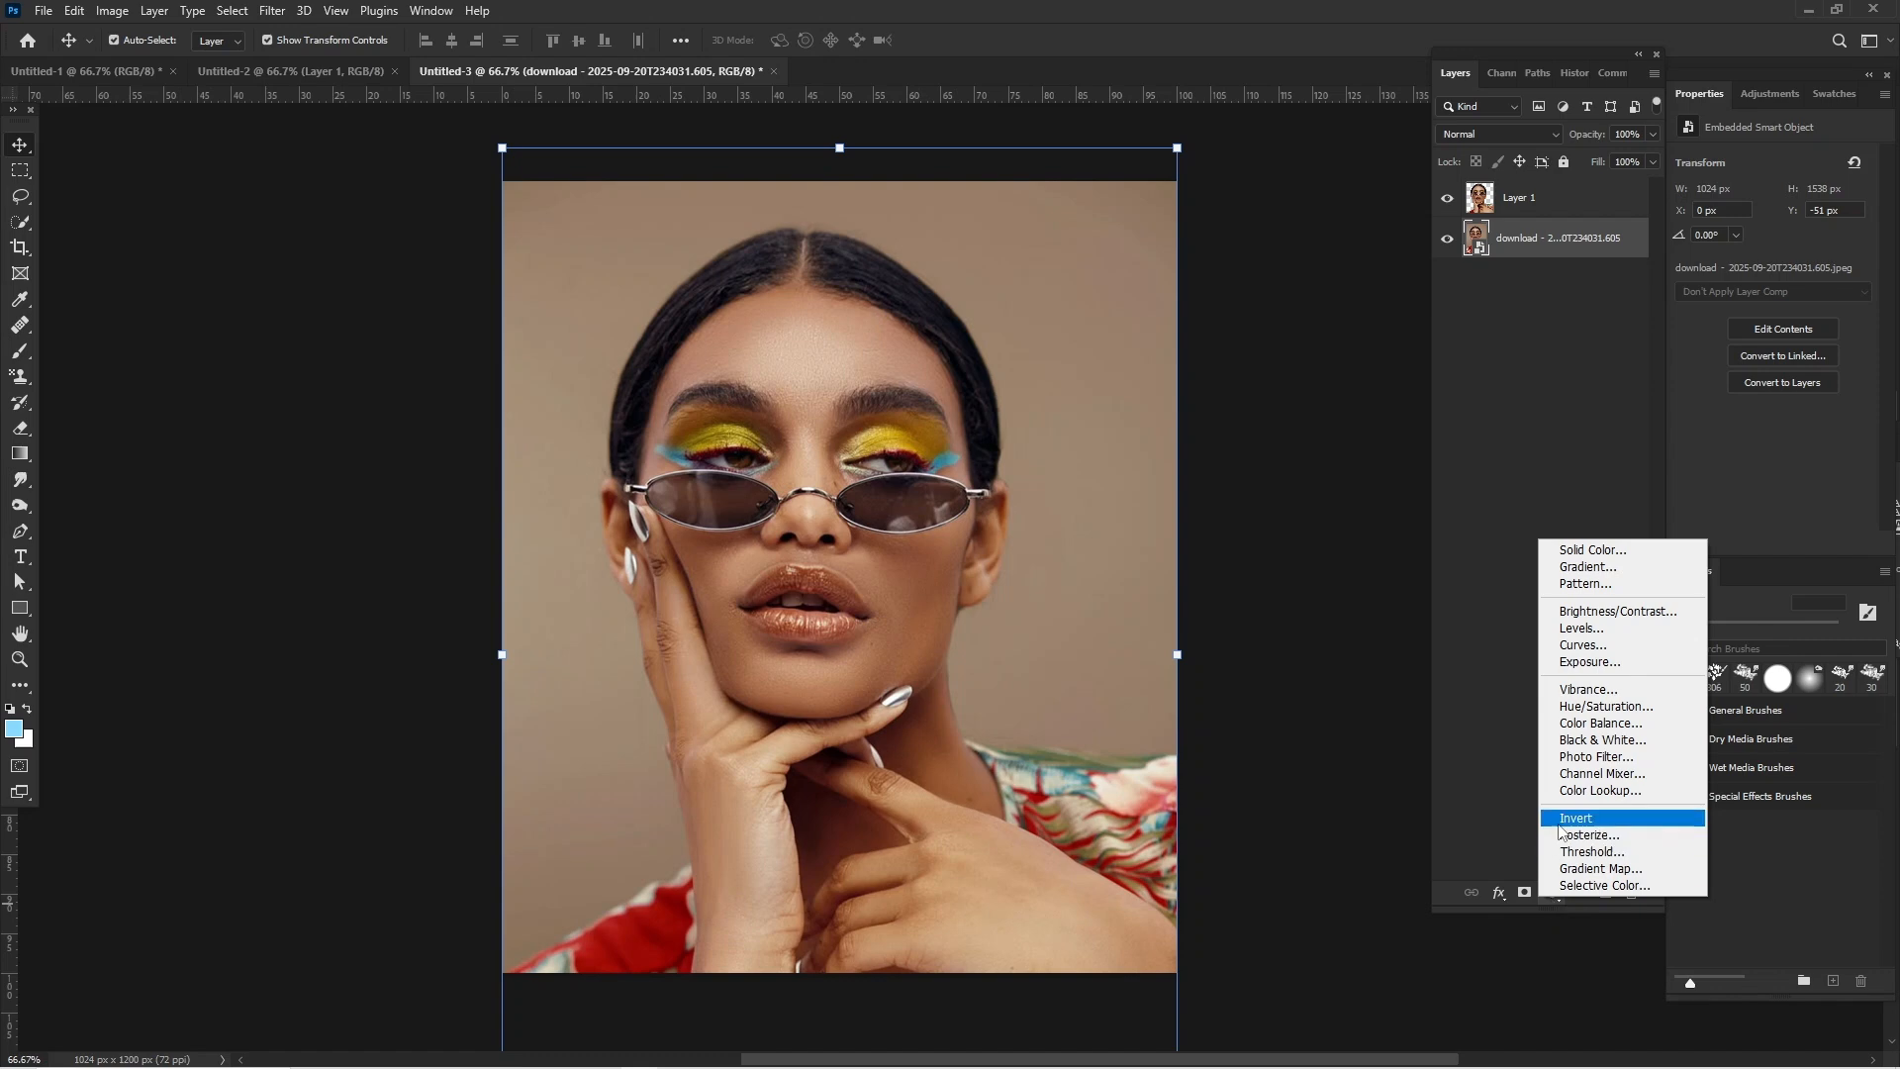
click(1597, 706)
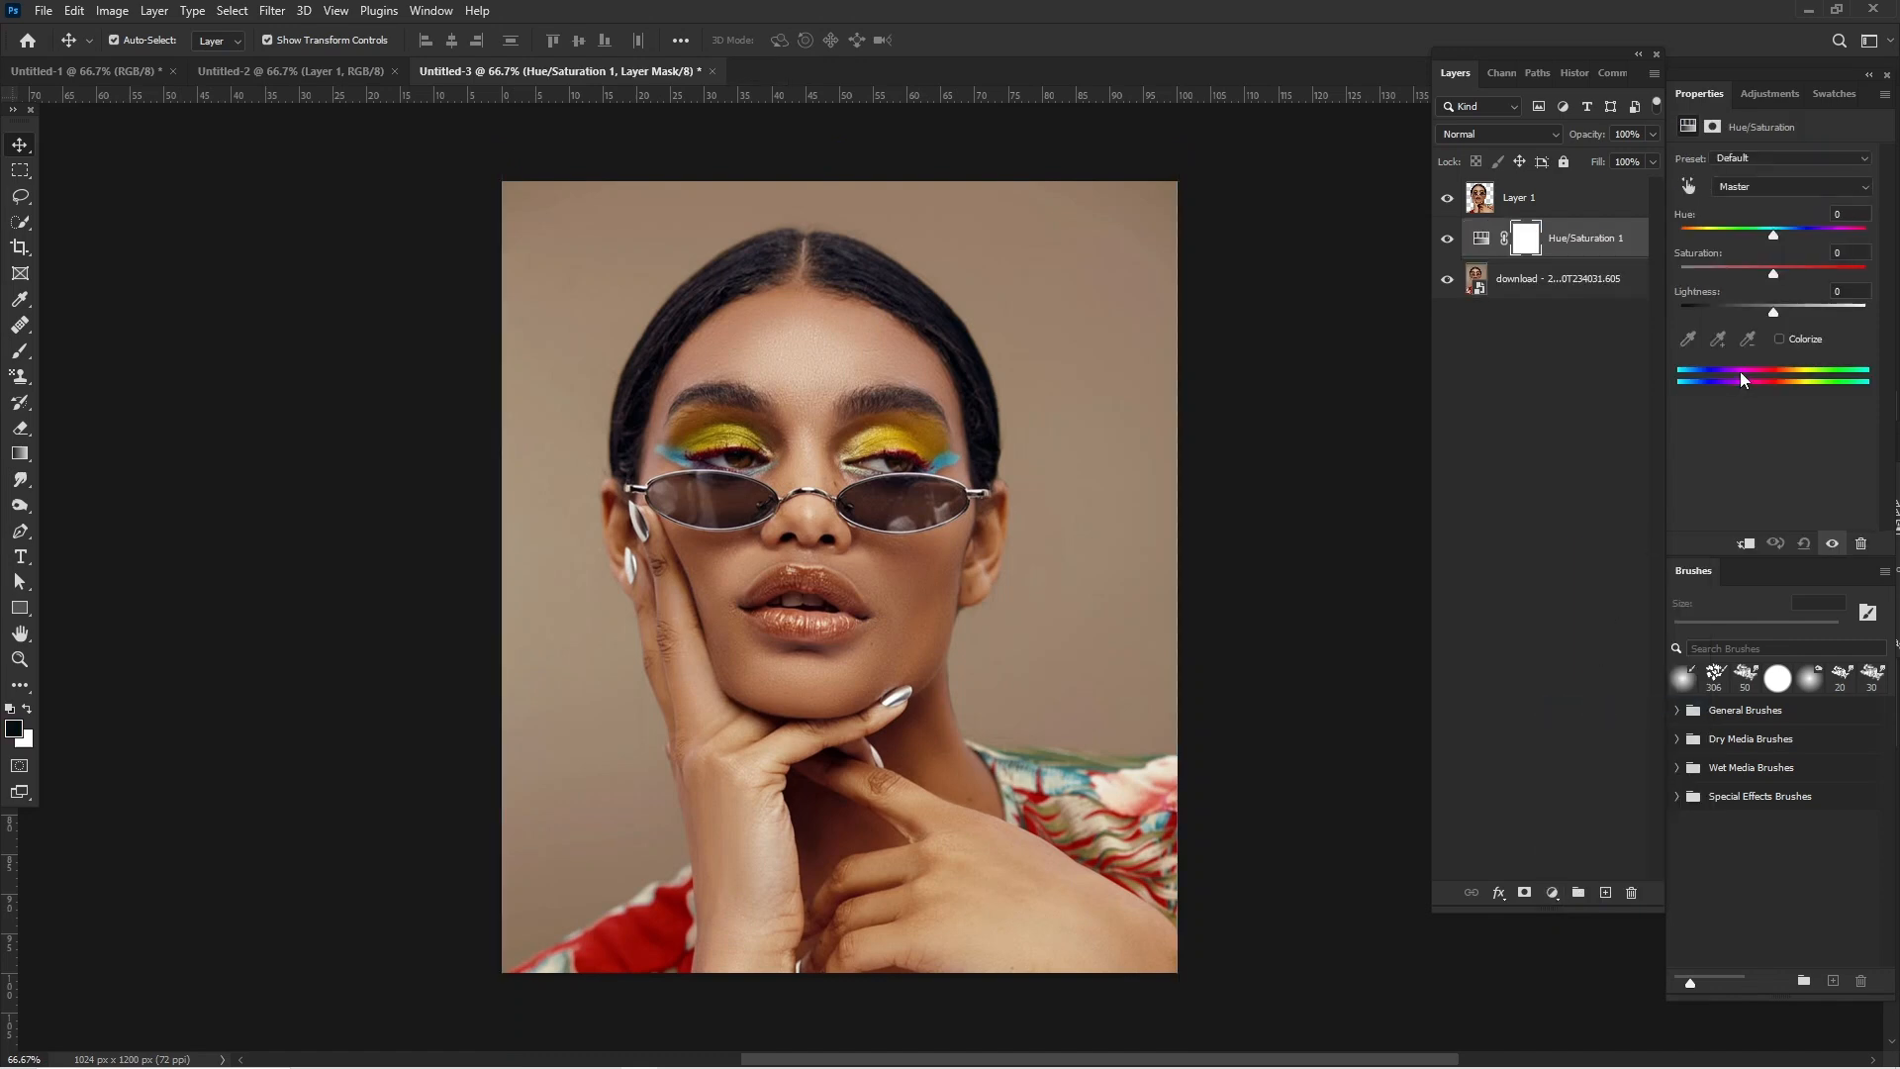
click(1778, 337)
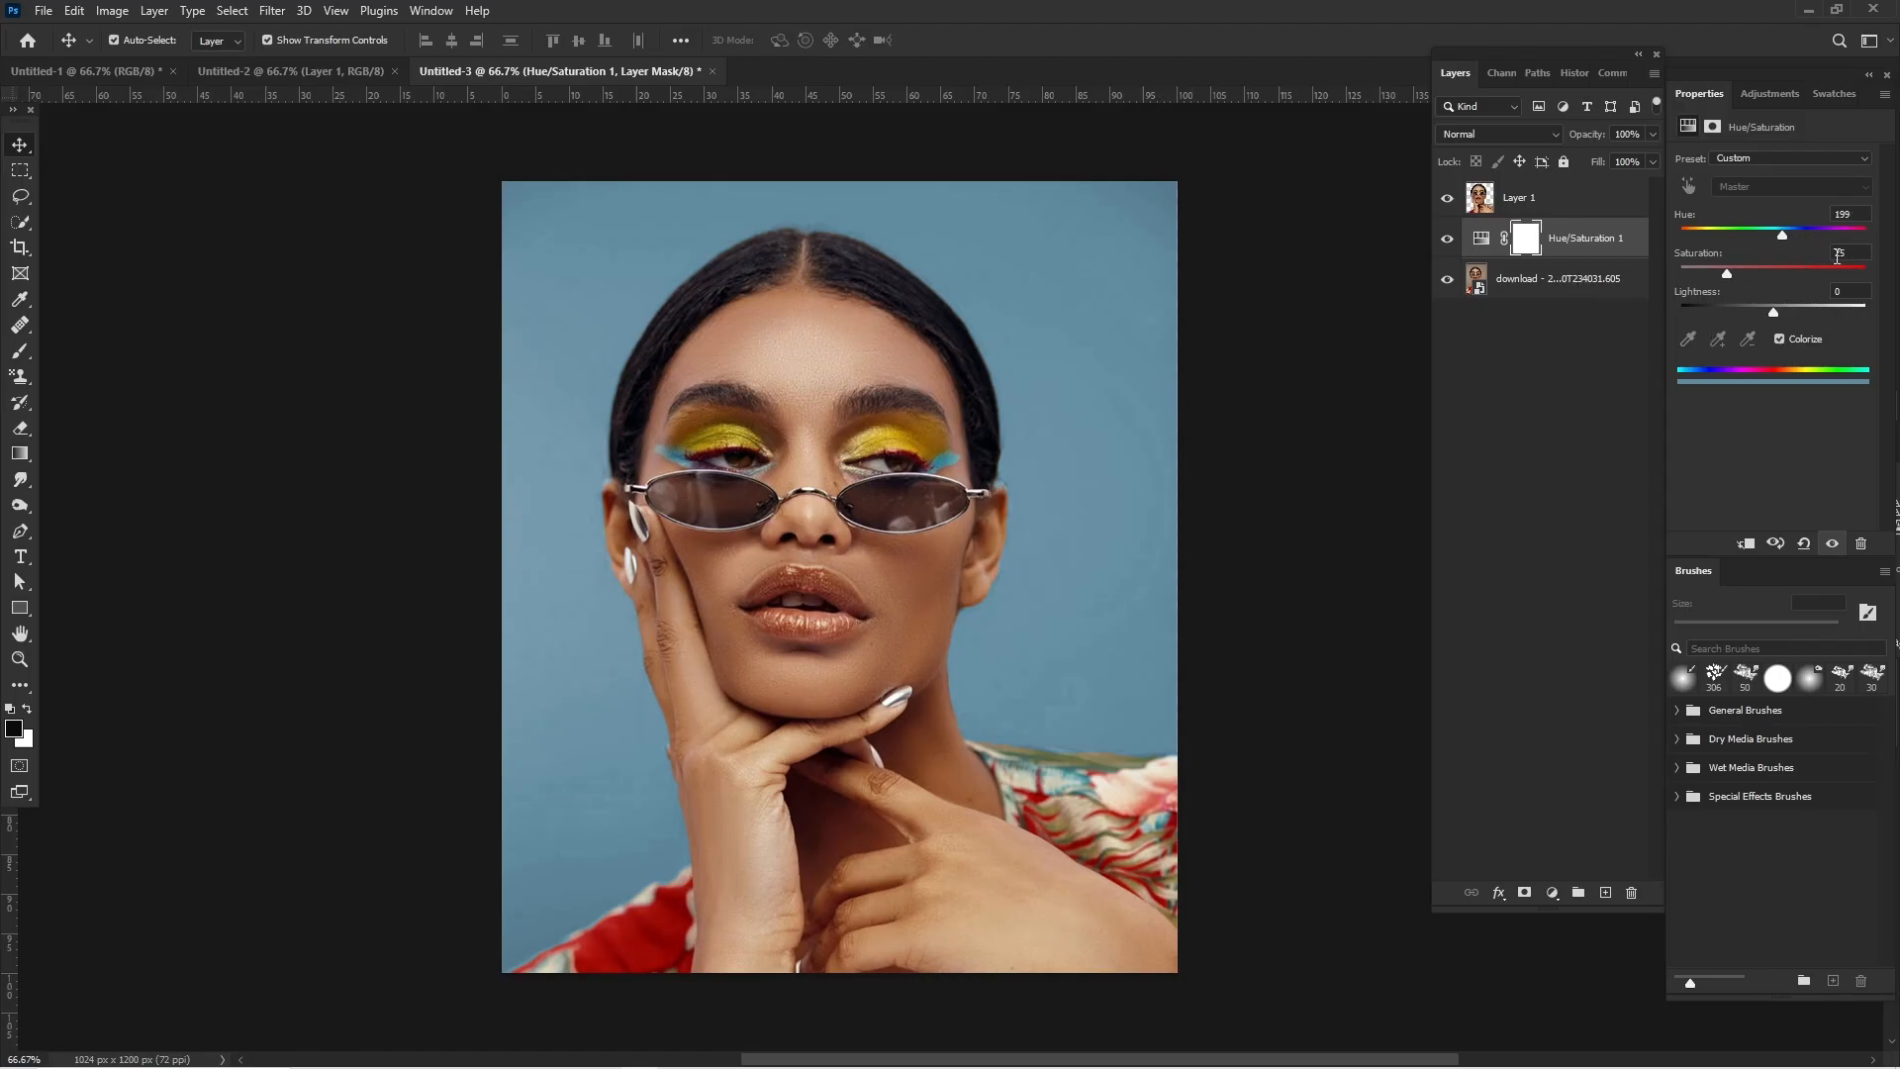
click(317, 372)
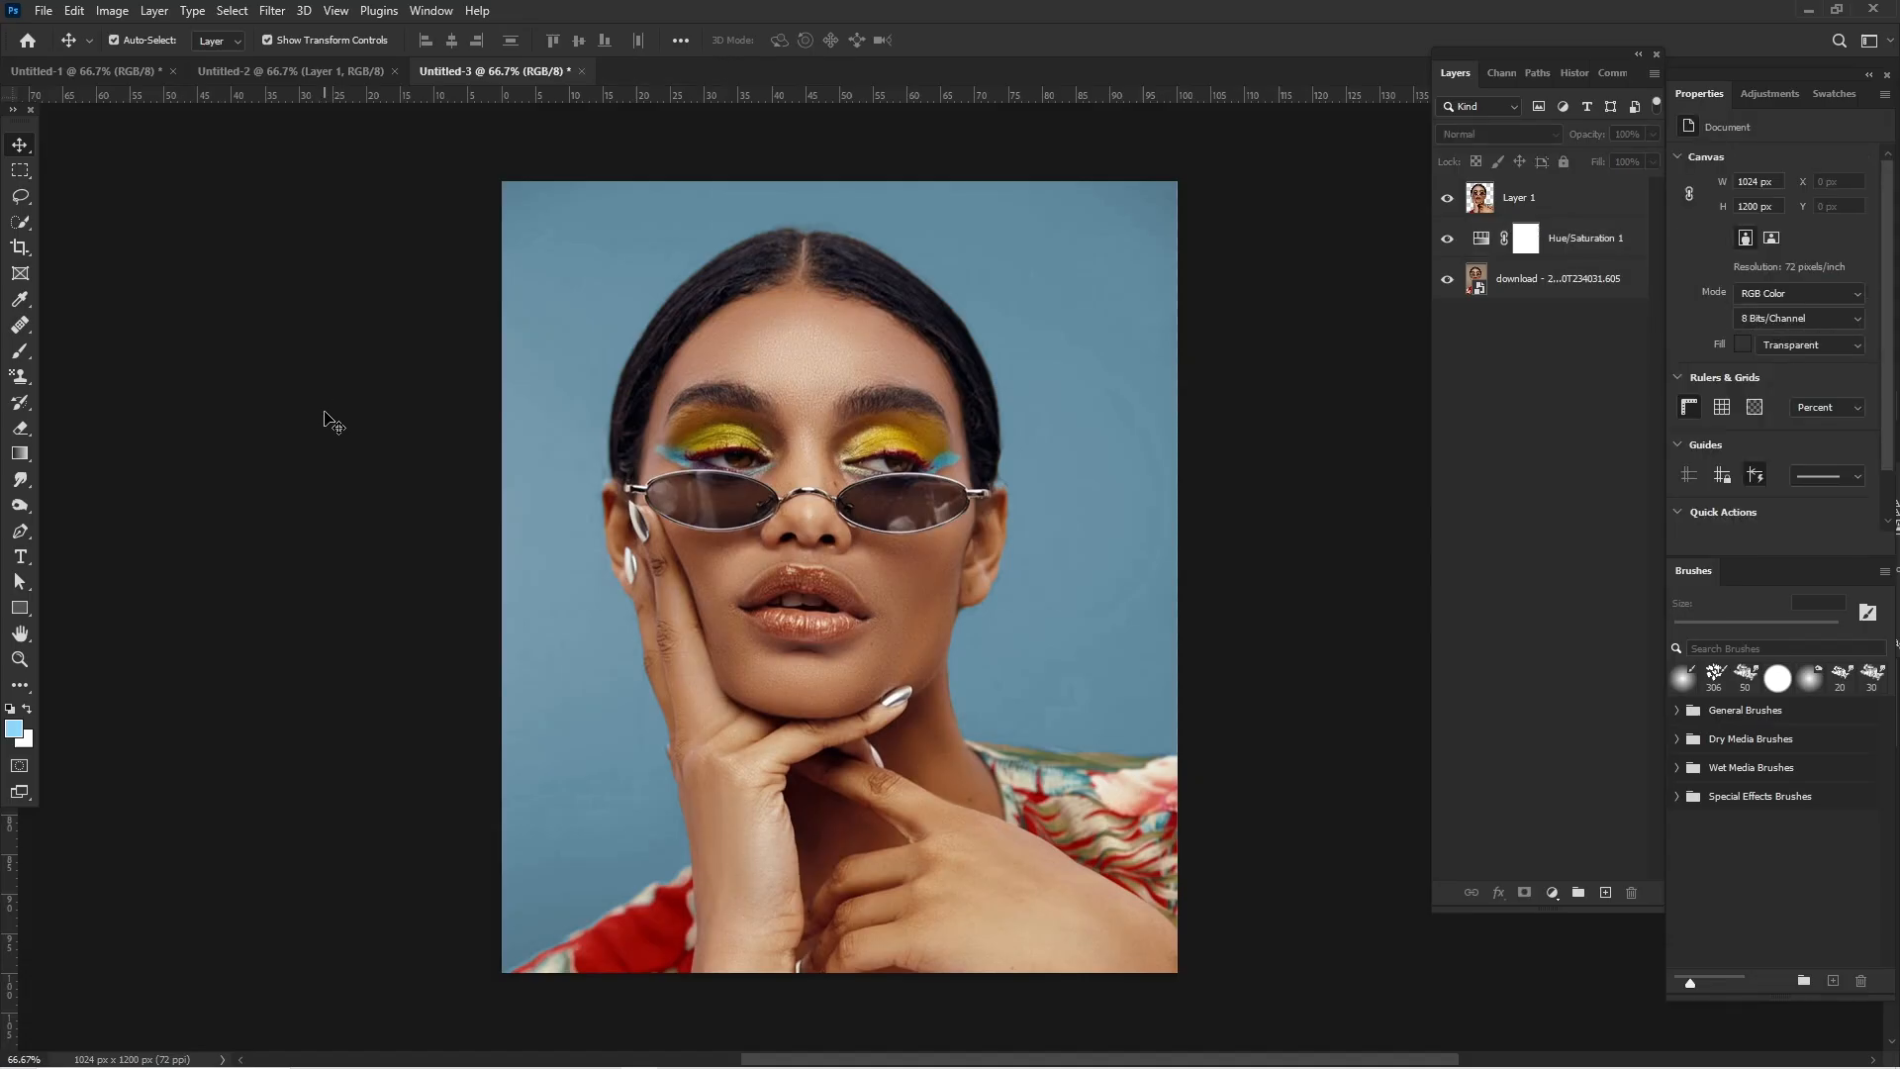
- Add a white text layer reading "ESSENCE" across the woman's face
click(20, 556)
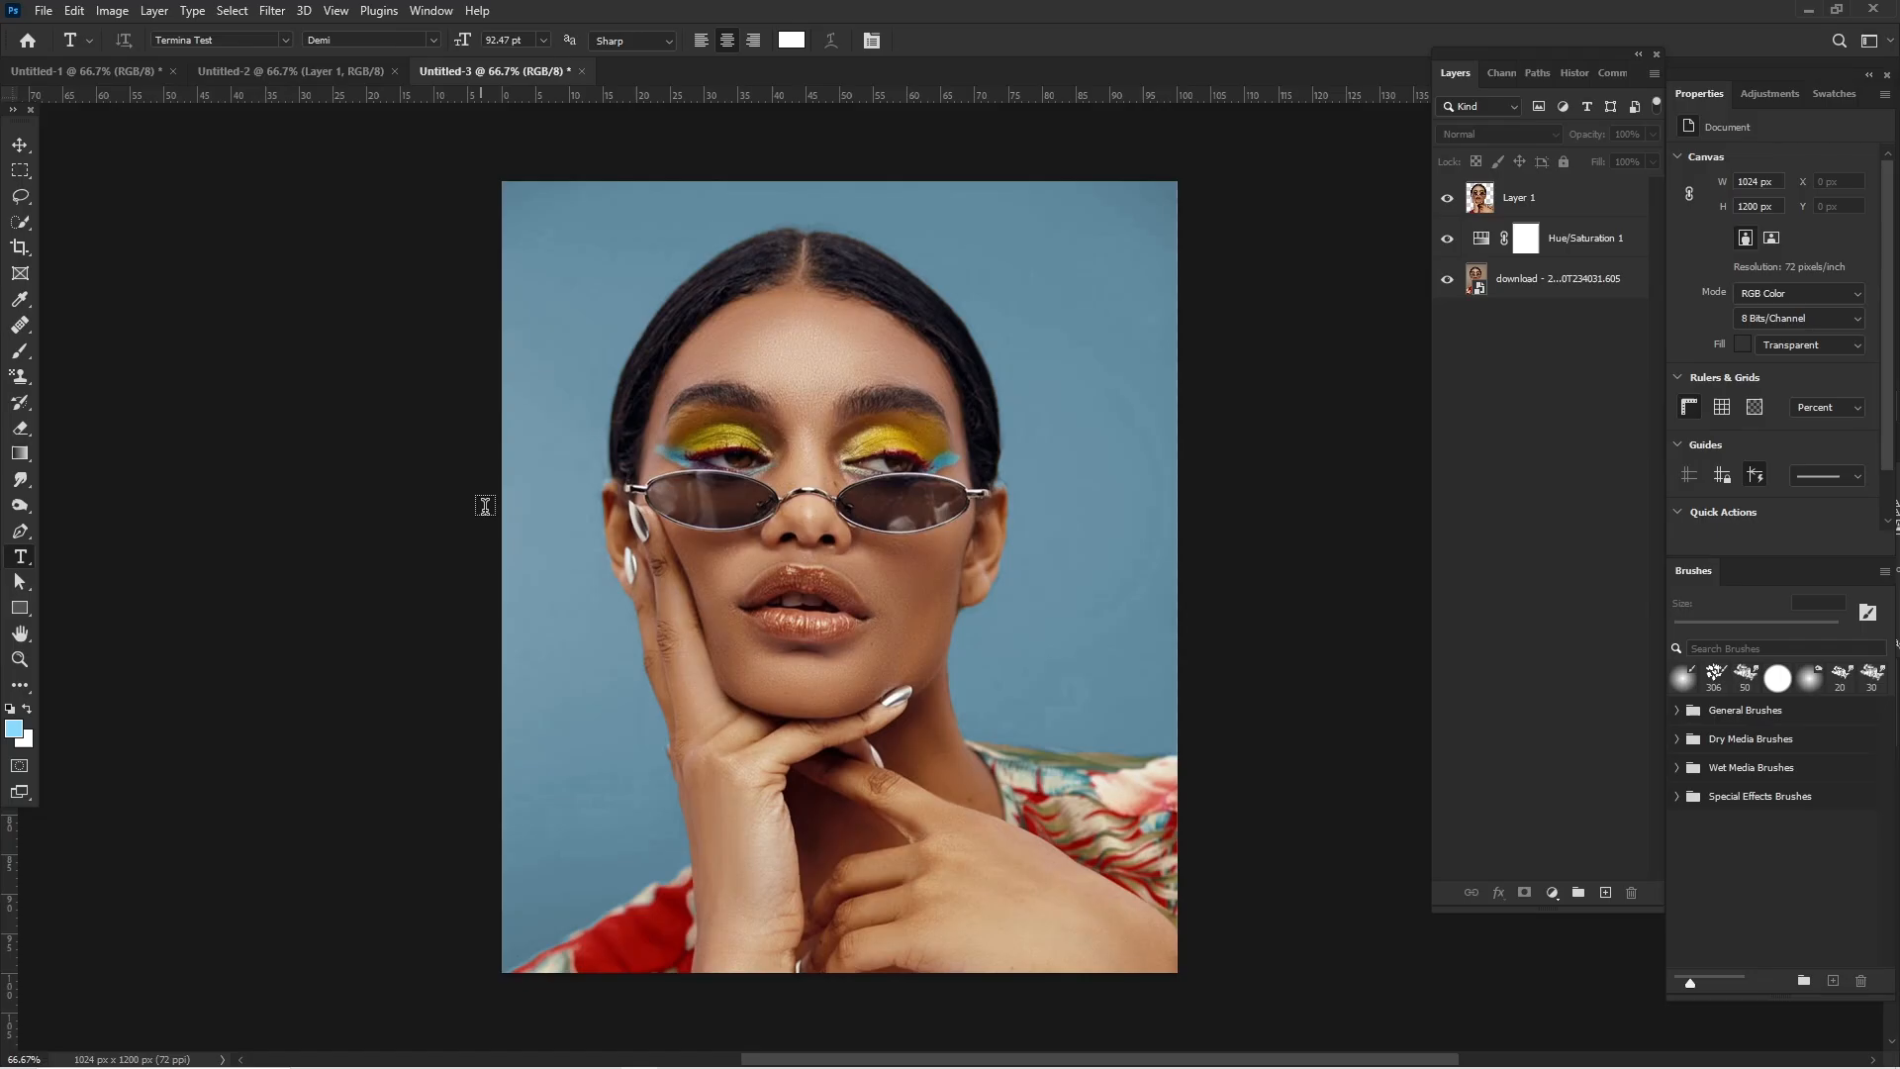
click(668, 522)
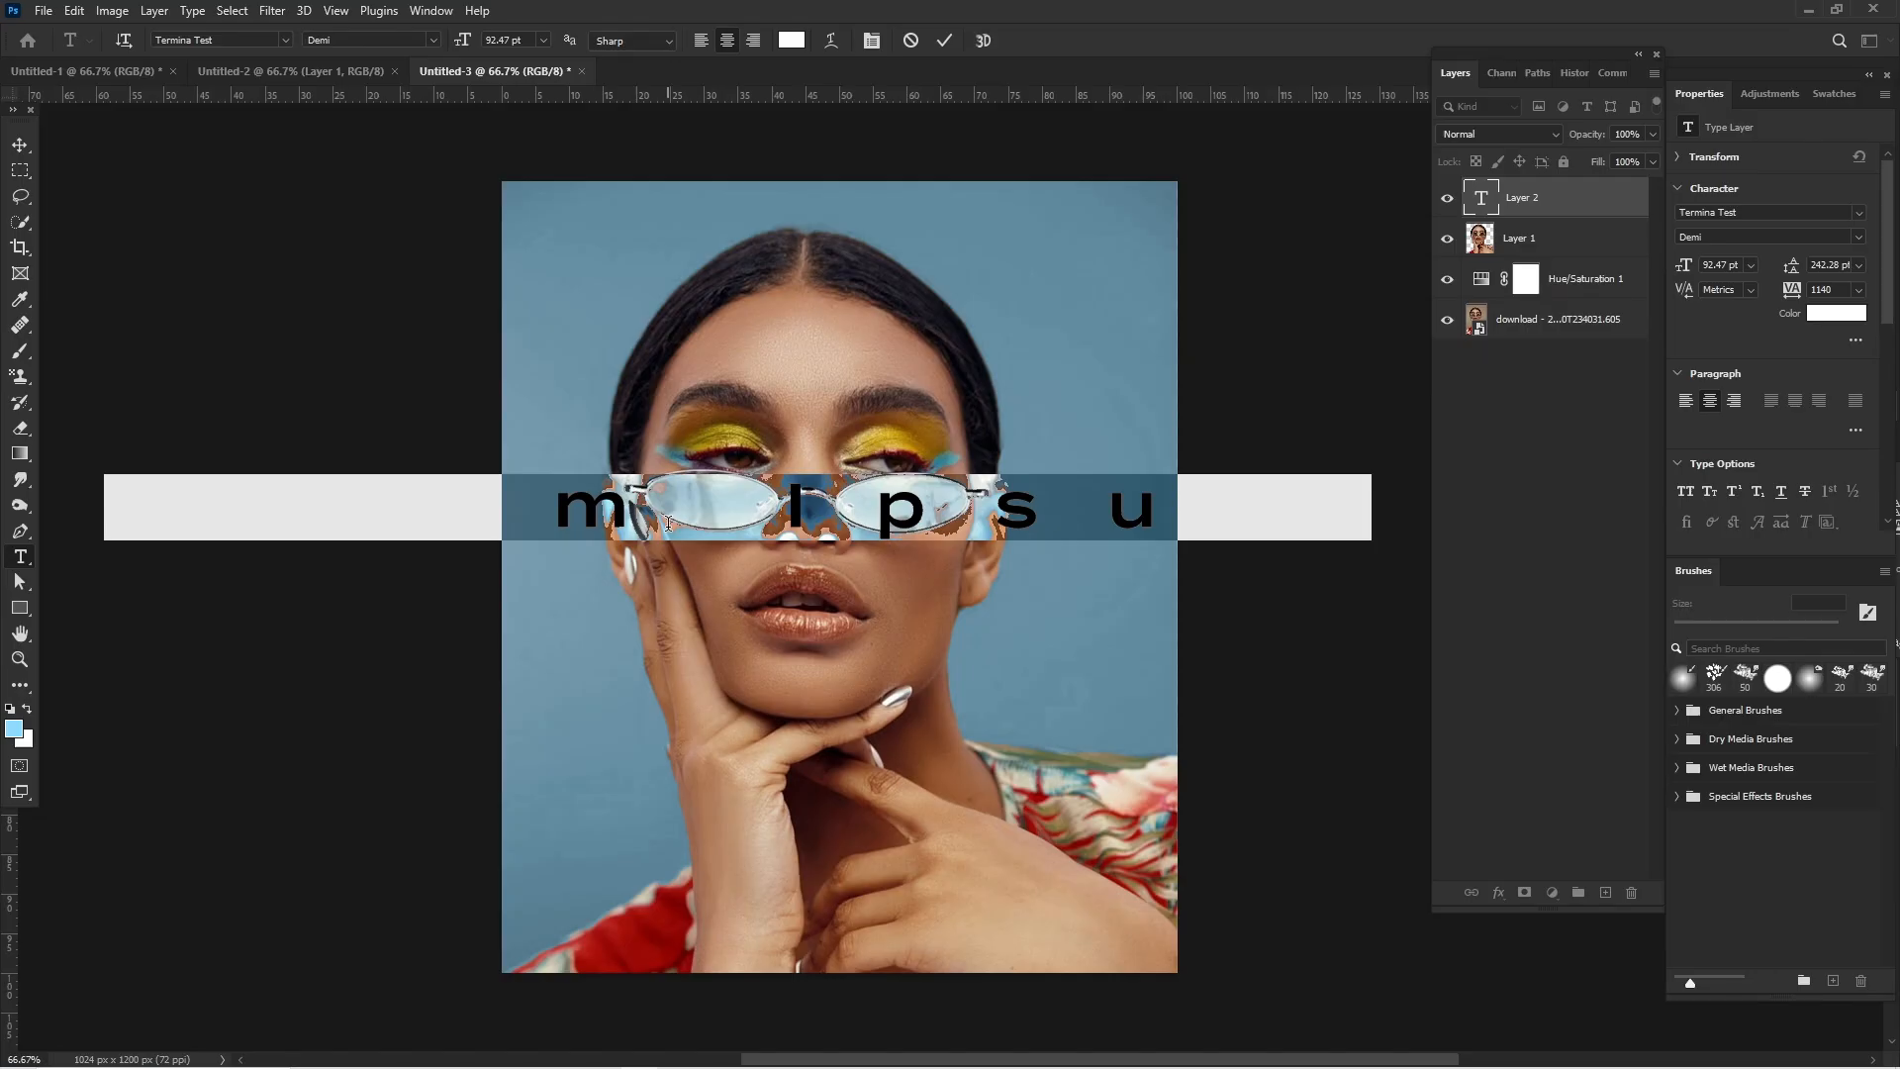
text(ESSEC)
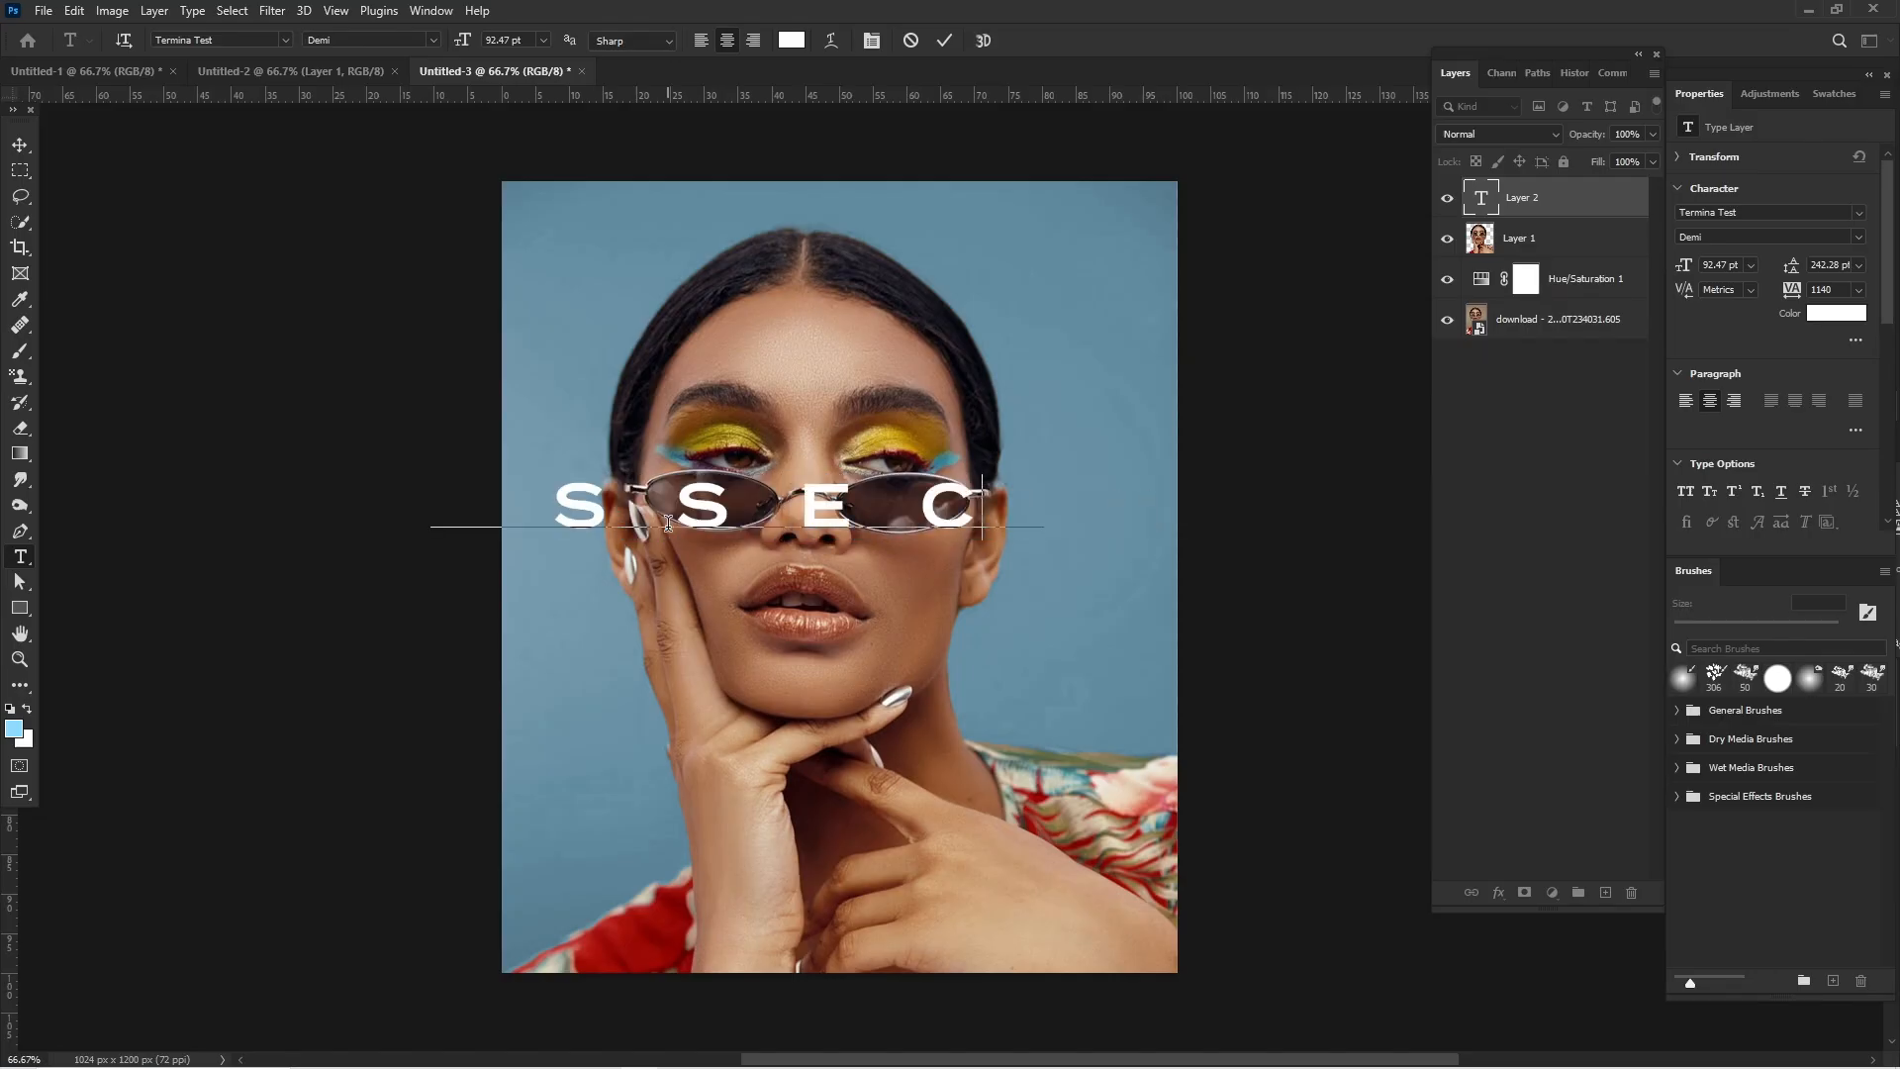
key(BackSpace)
text(NCE)
- Format the ESSENCE text in Mouzambik Demo Regular with tracking 0 and a size of 171 pt
key(ctrl+a)
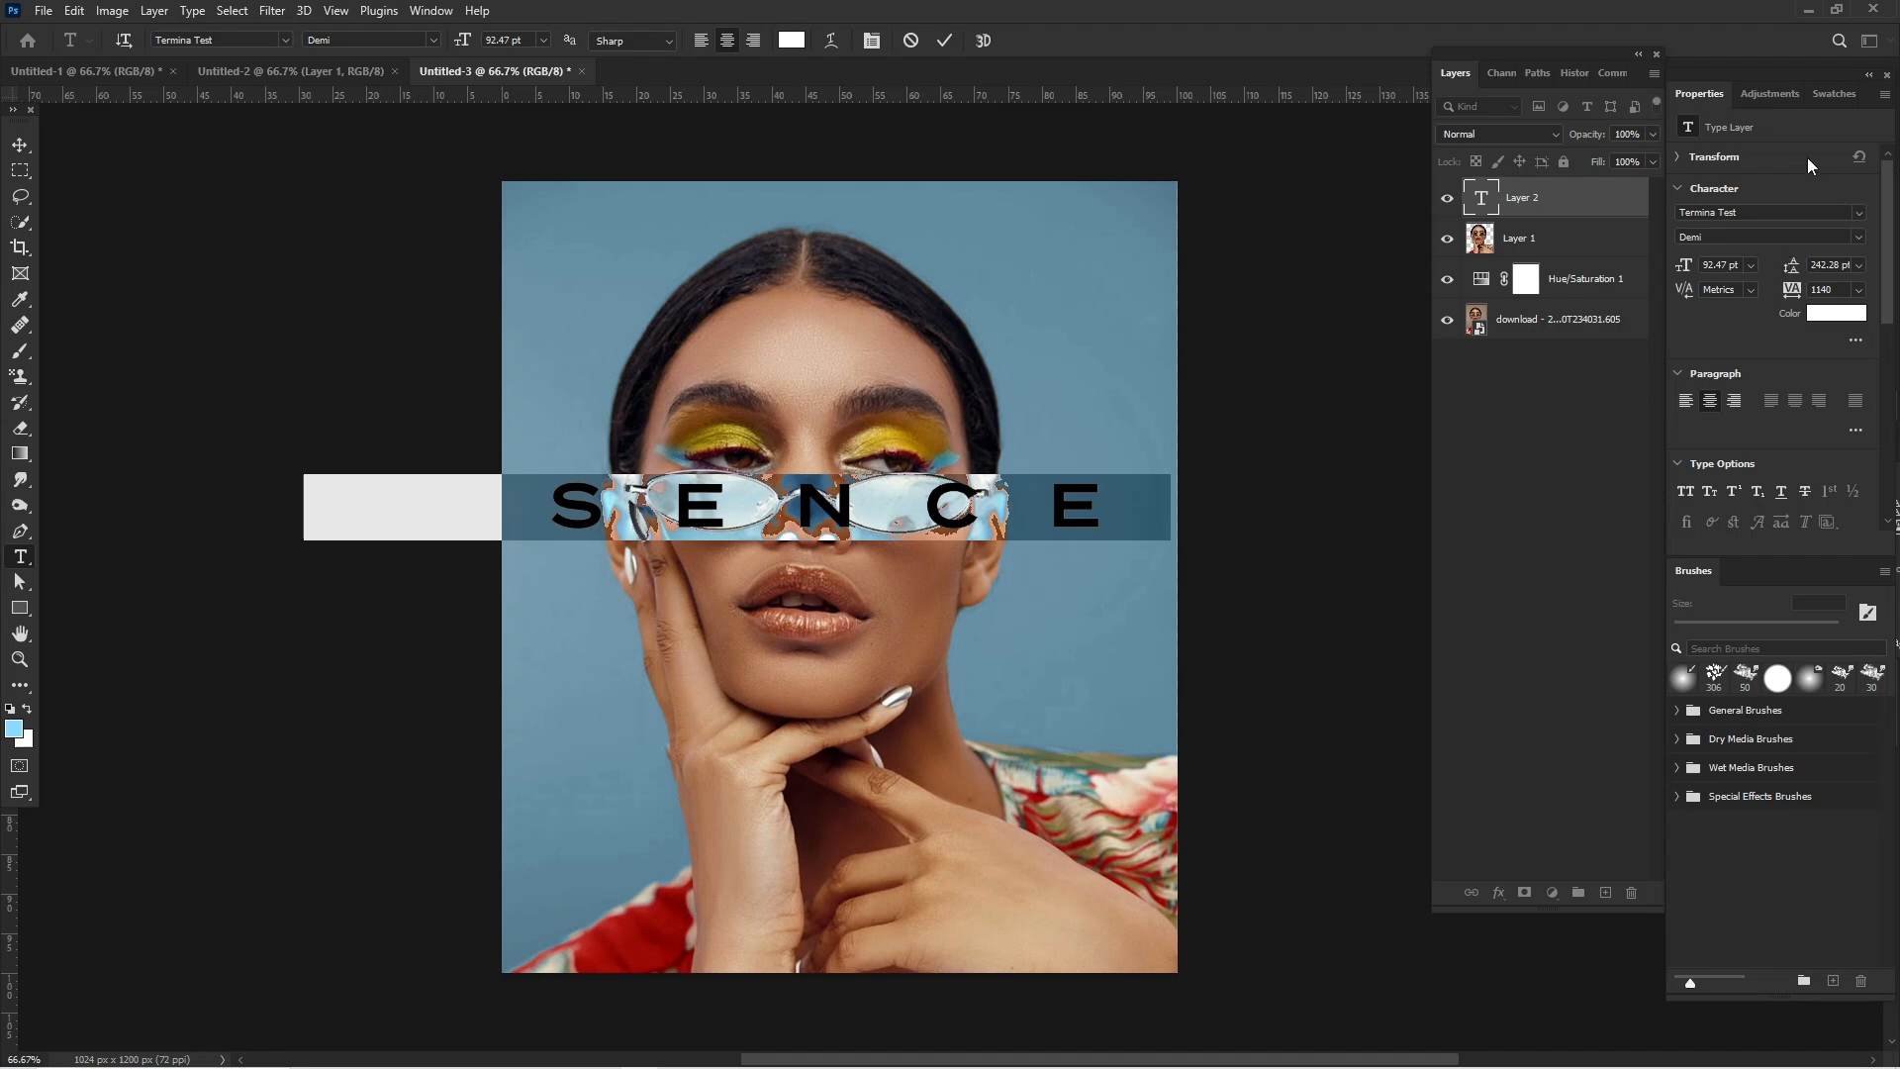
click(1858, 213)
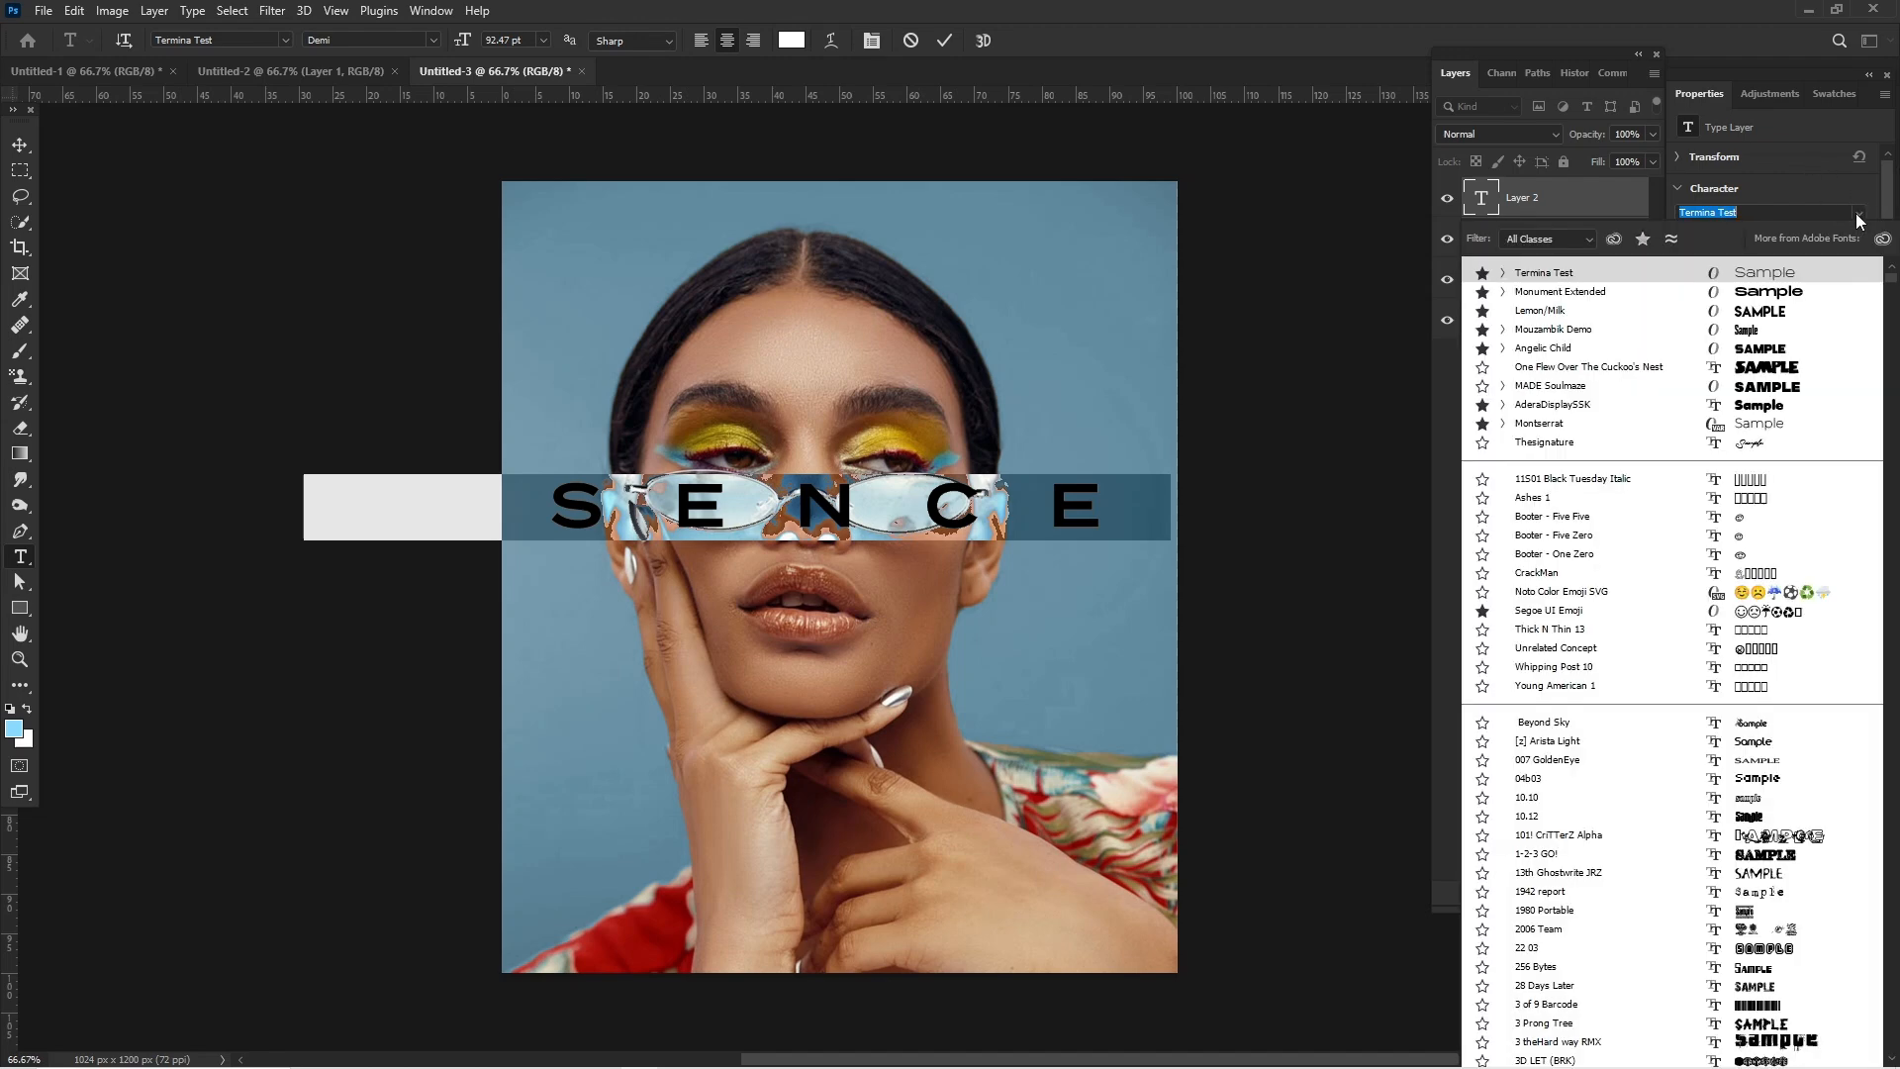
click(1767, 331)
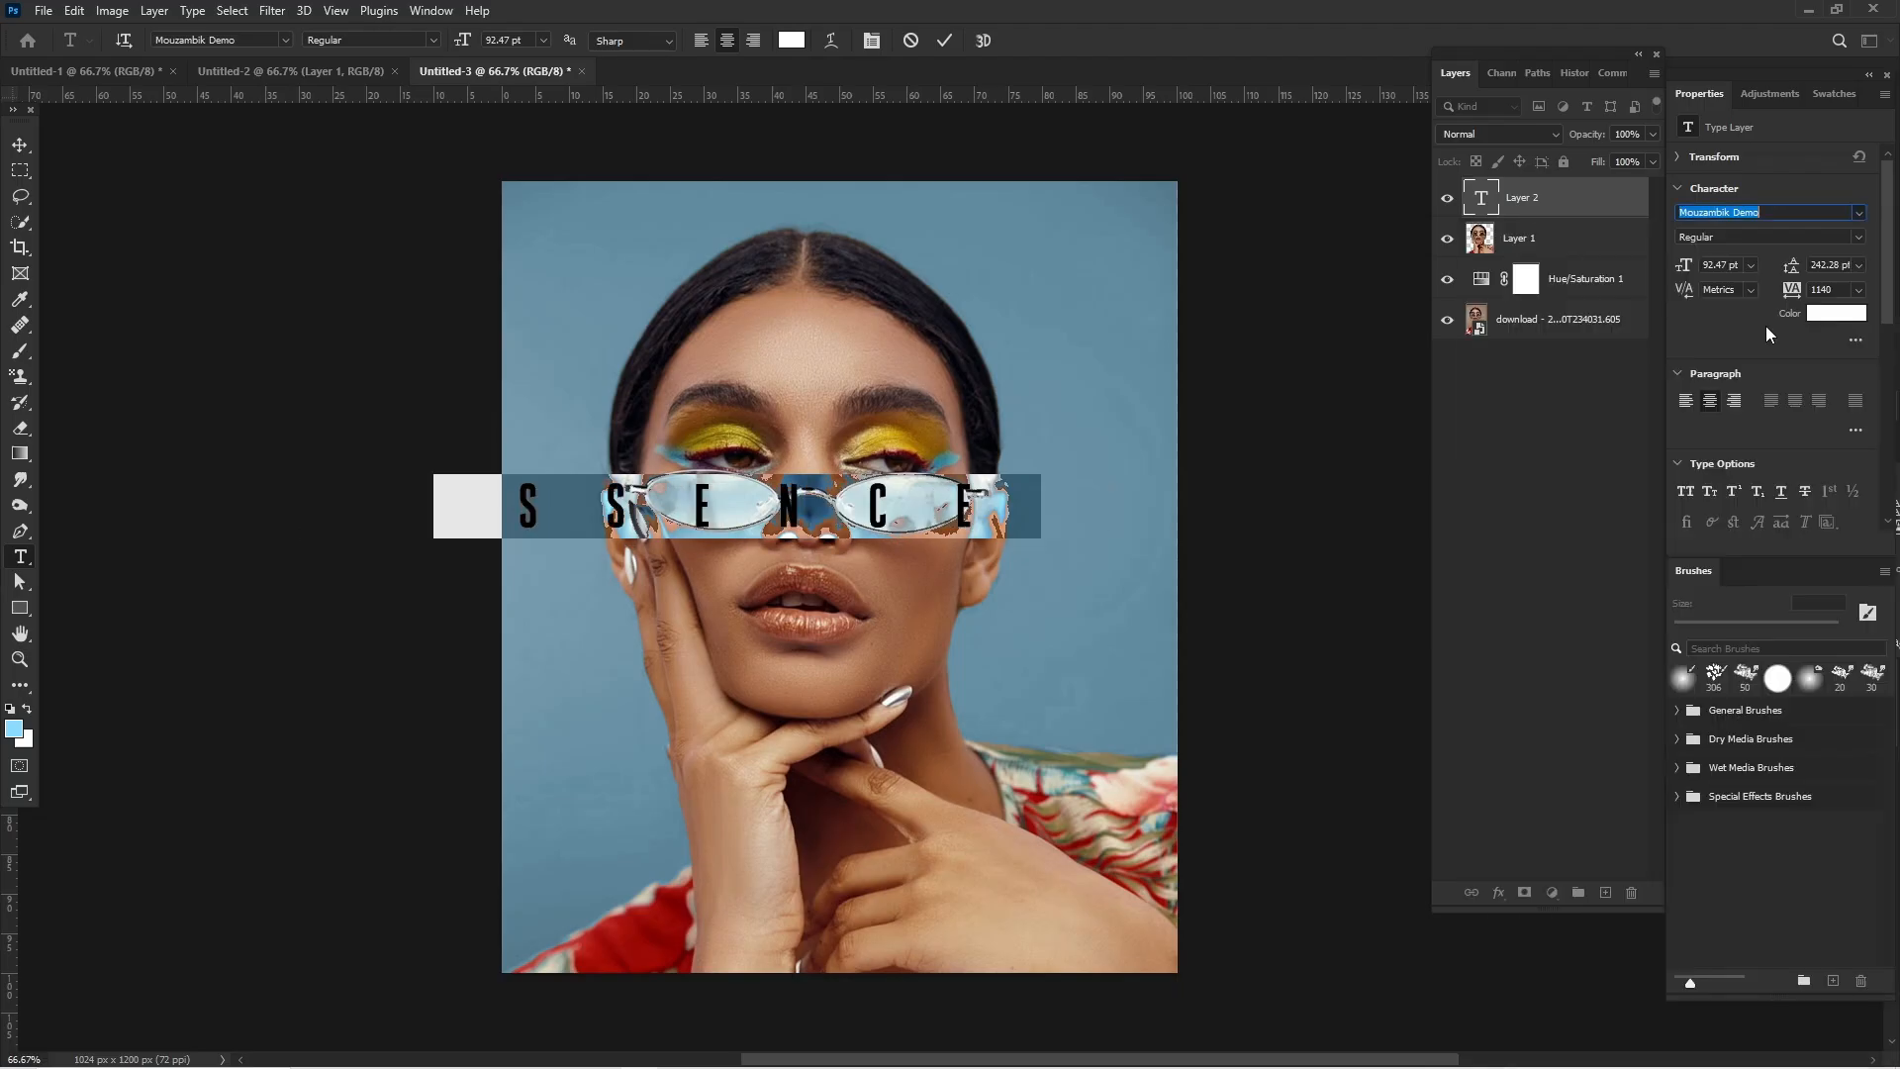
click(1858, 289)
click(1834, 409)
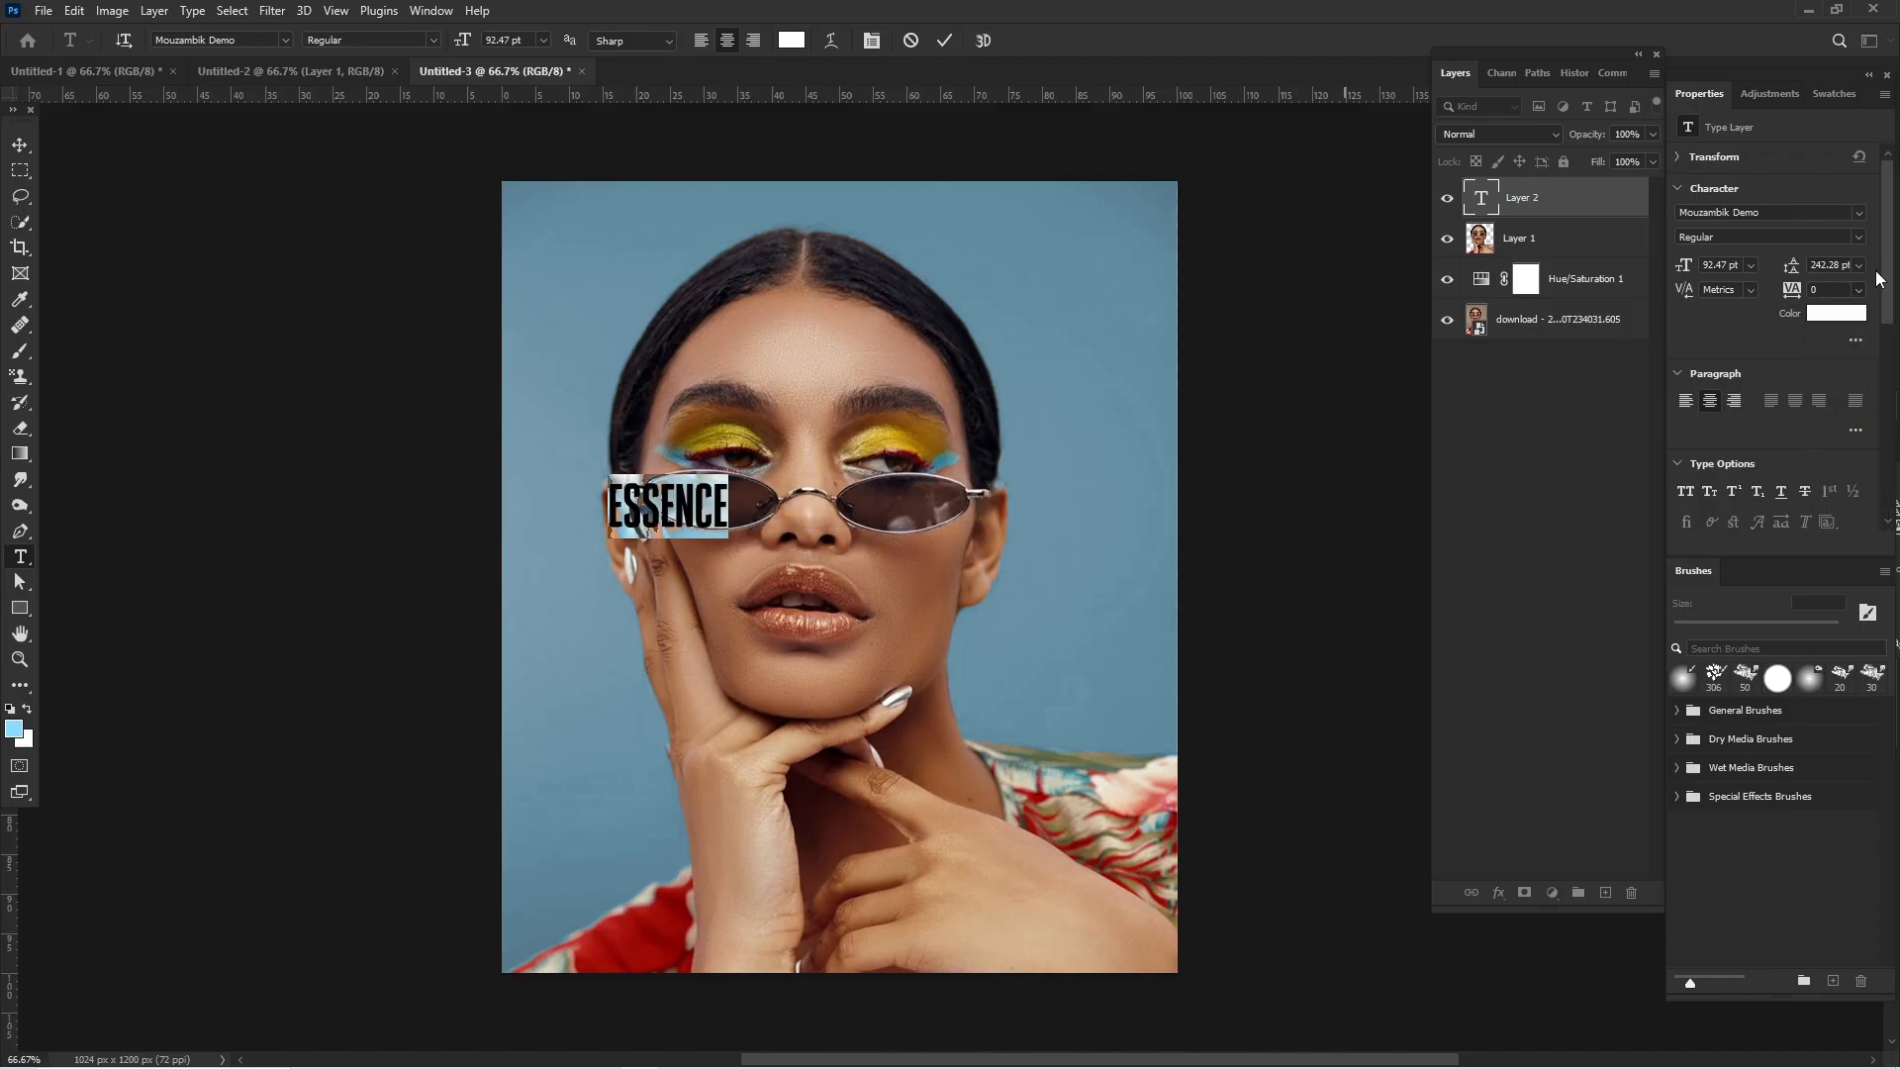
drag(1696, 263, 1771, 263)
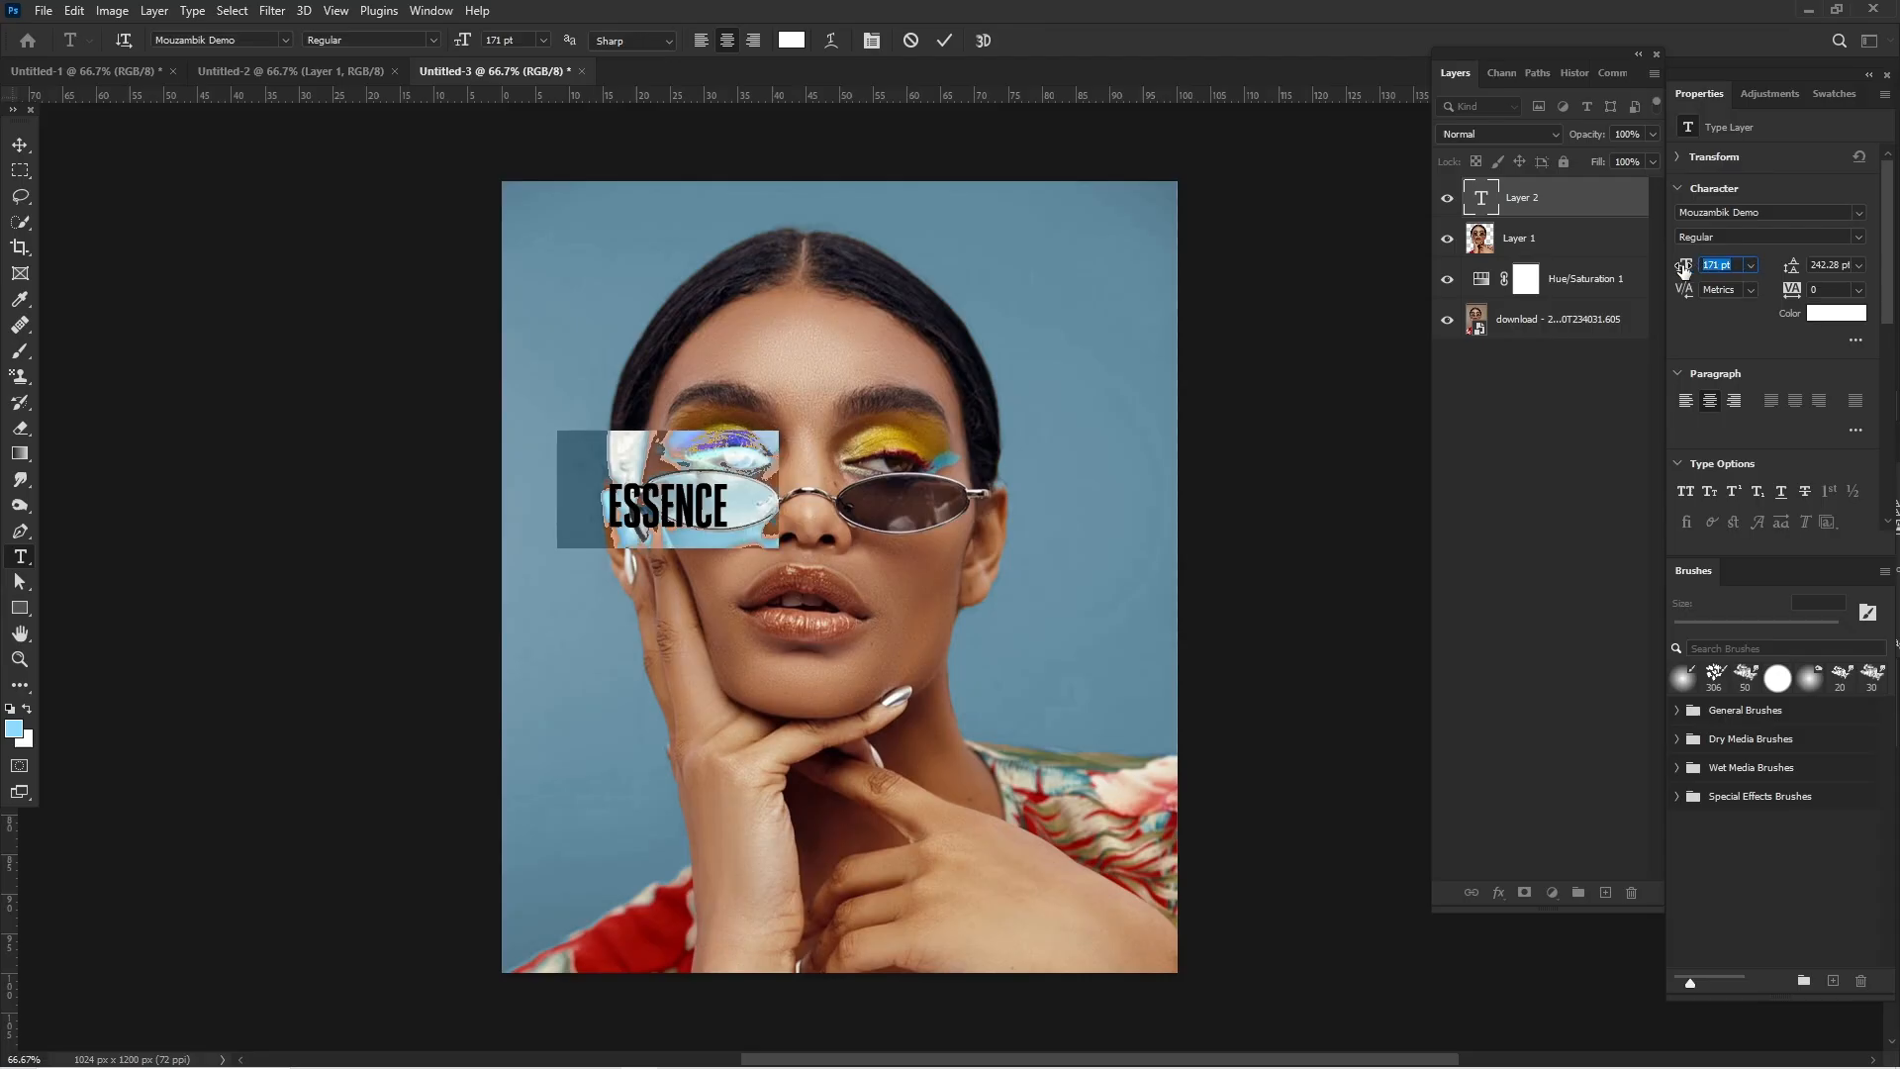
- Enlarge the ESSENCE text to about 448 pt and centre it horizontally on the canvas at eye level
click(20, 144)
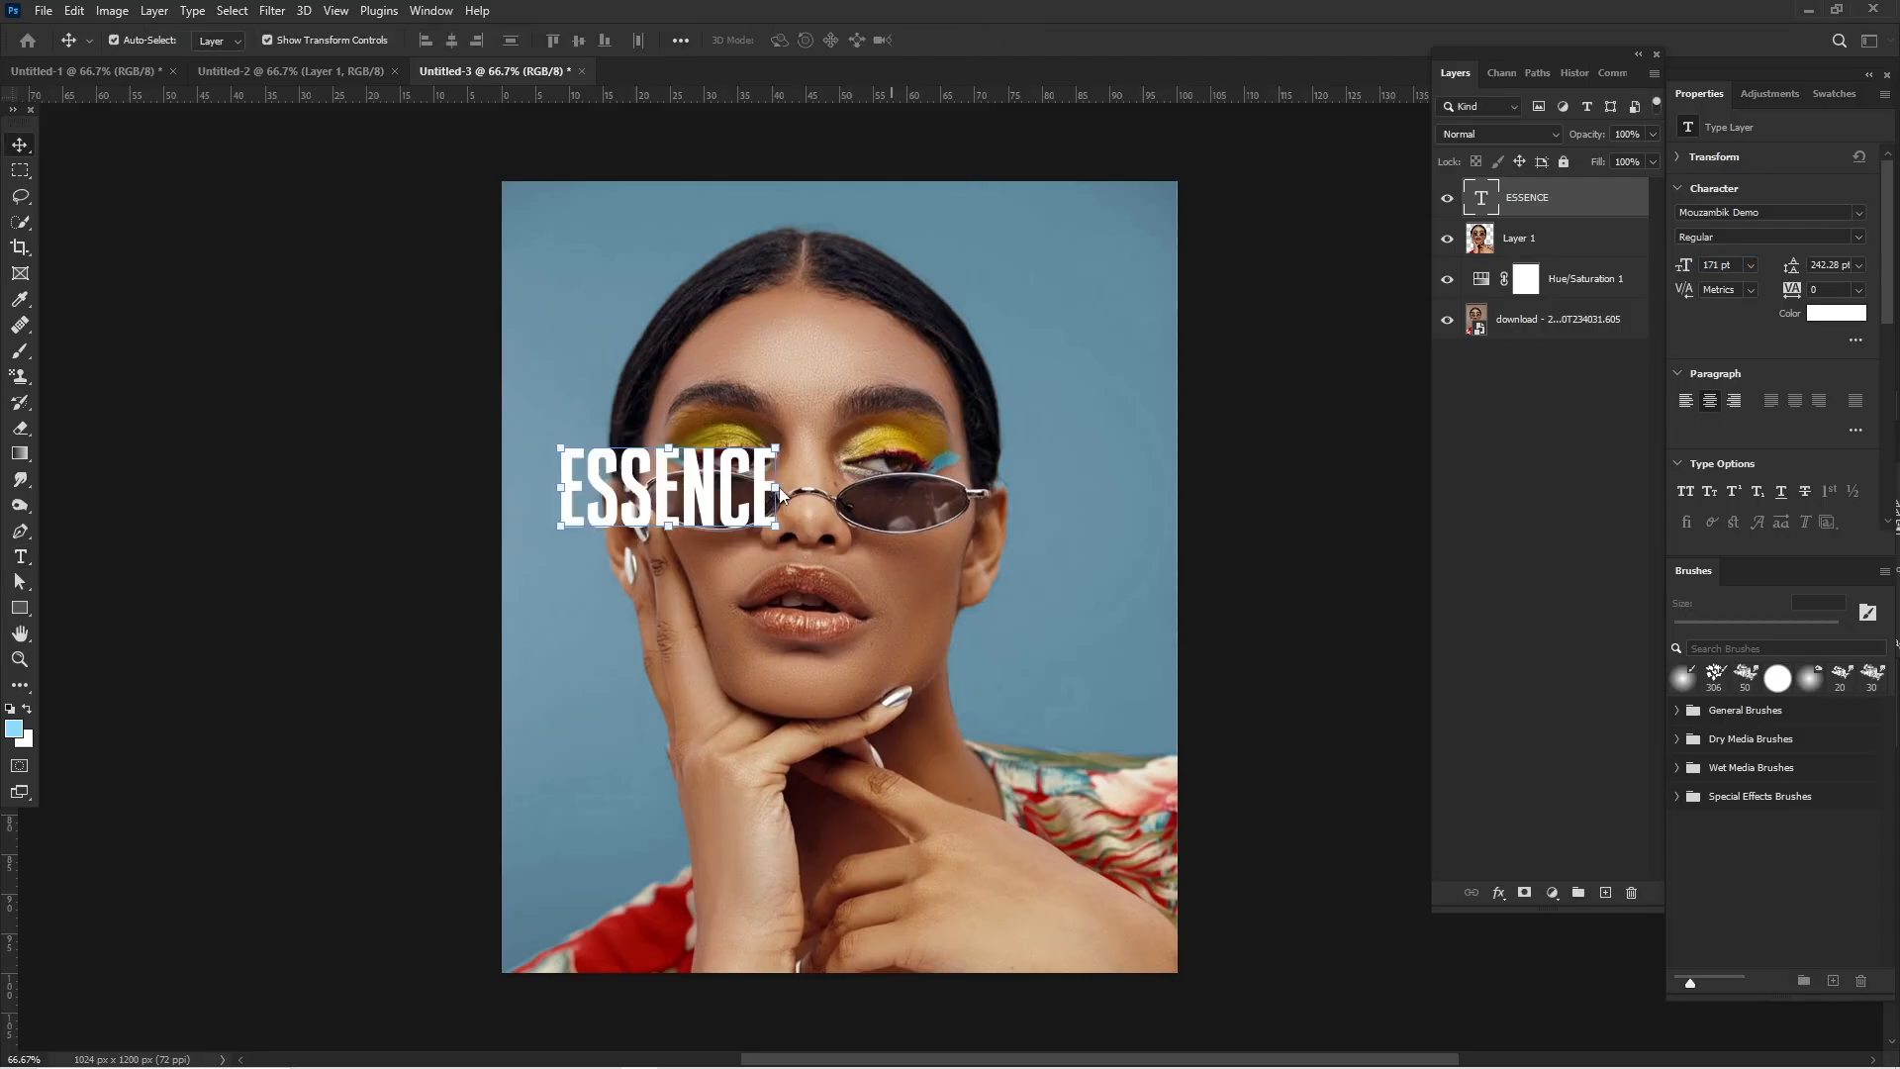
click(778, 486)
drag(778, 487, 1134, 492)
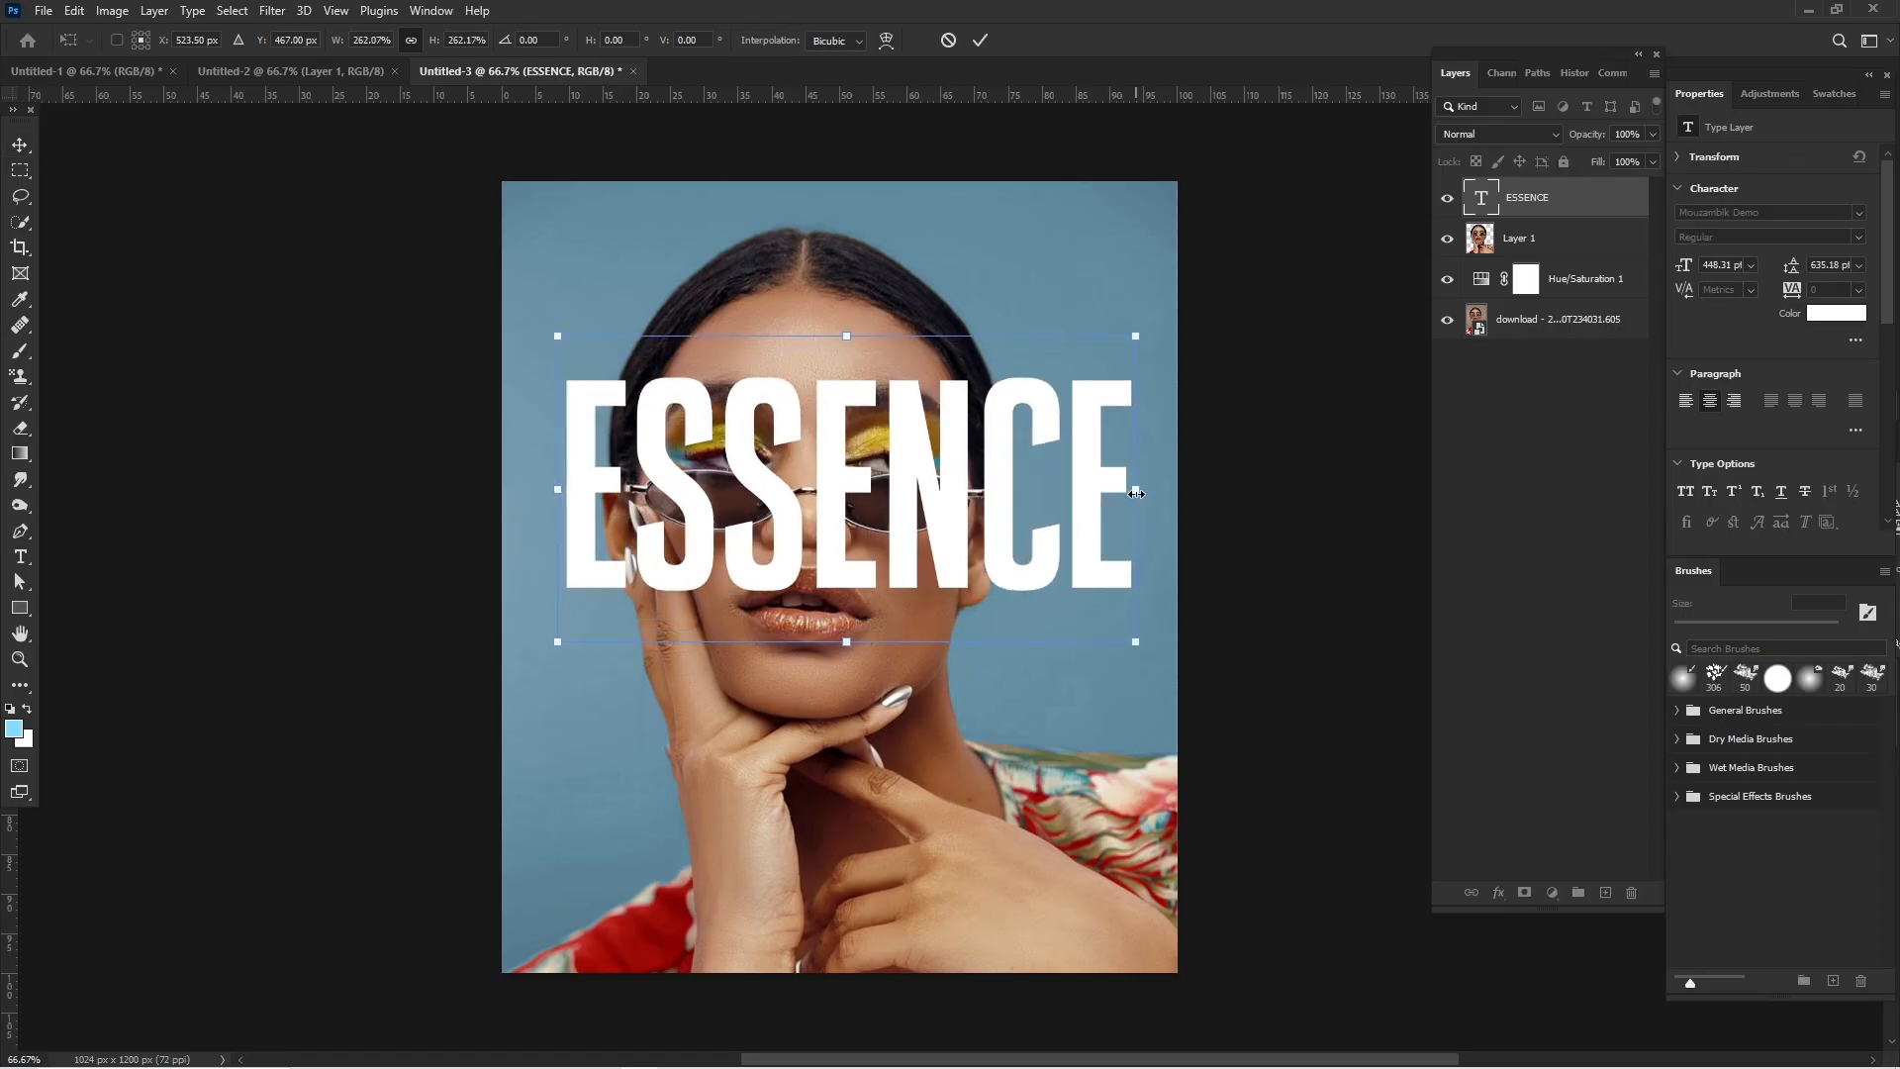
key(Return)
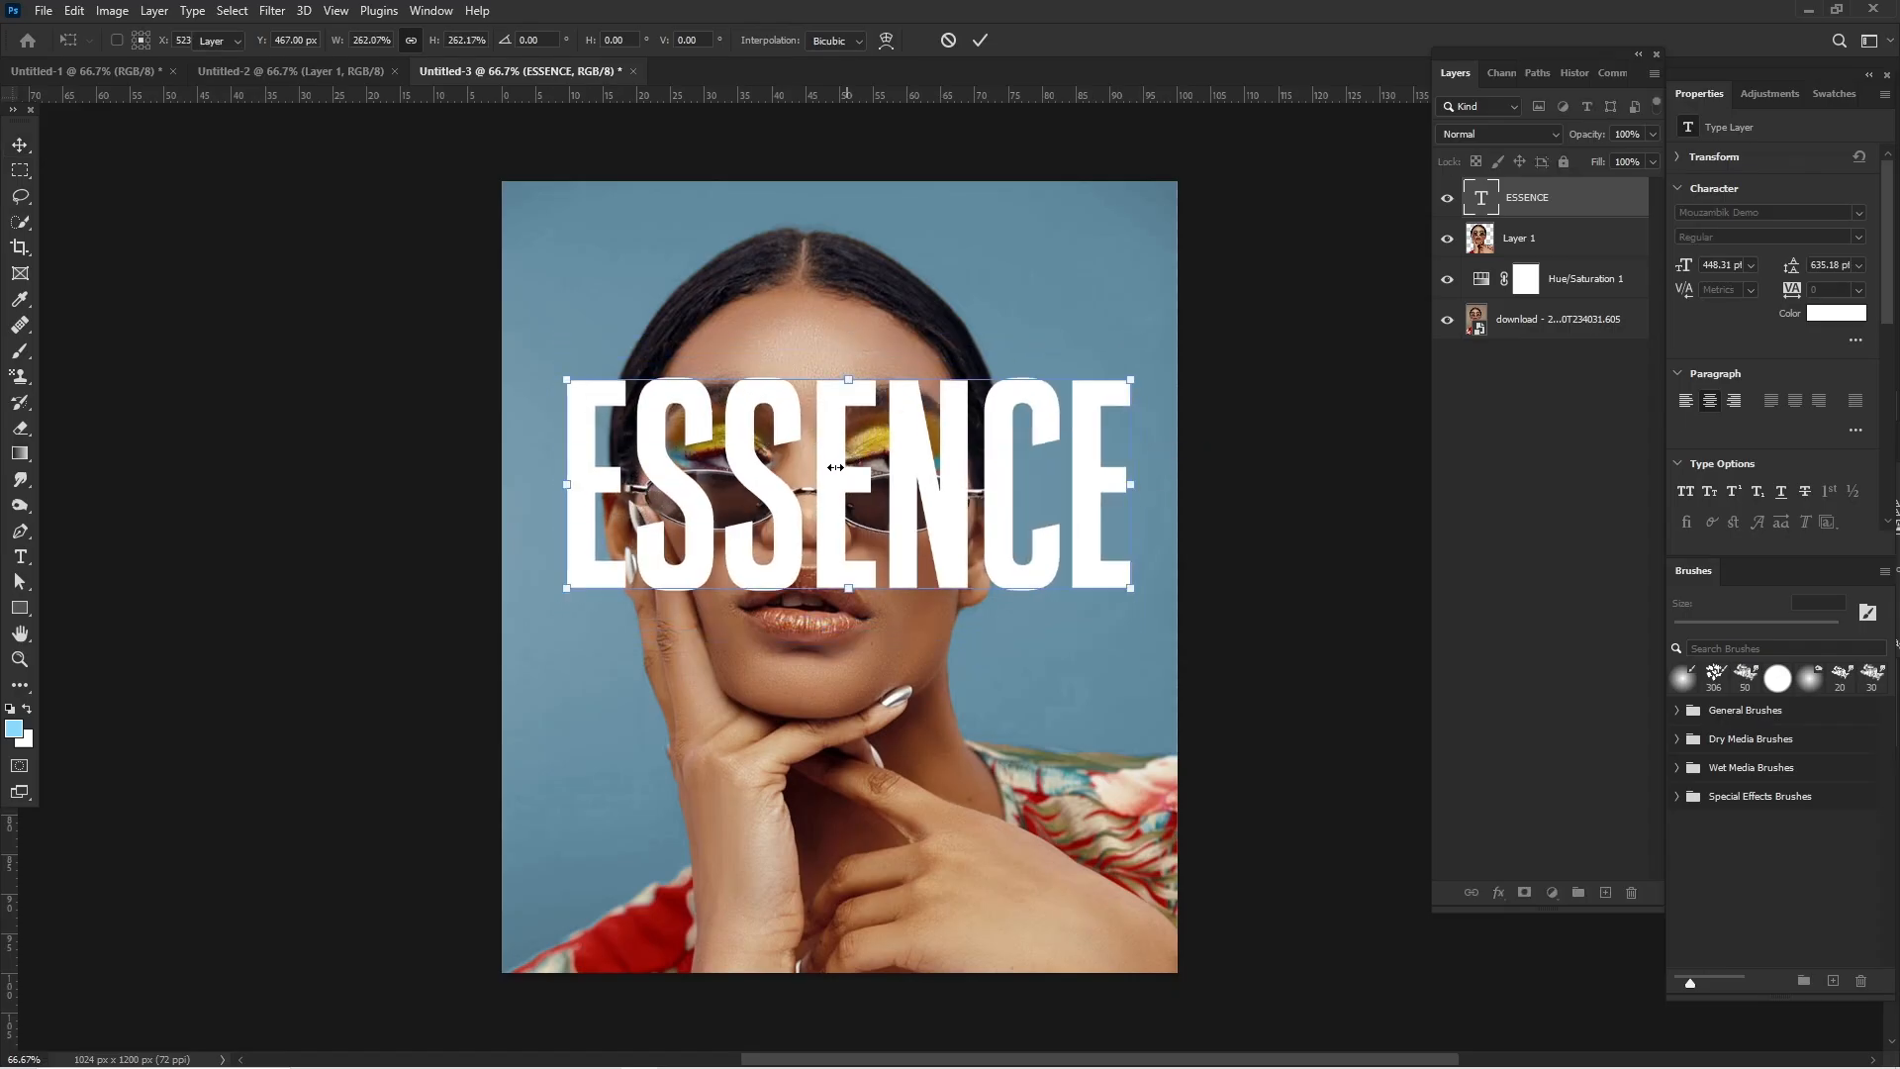
drag(823, 467, 822, 470)
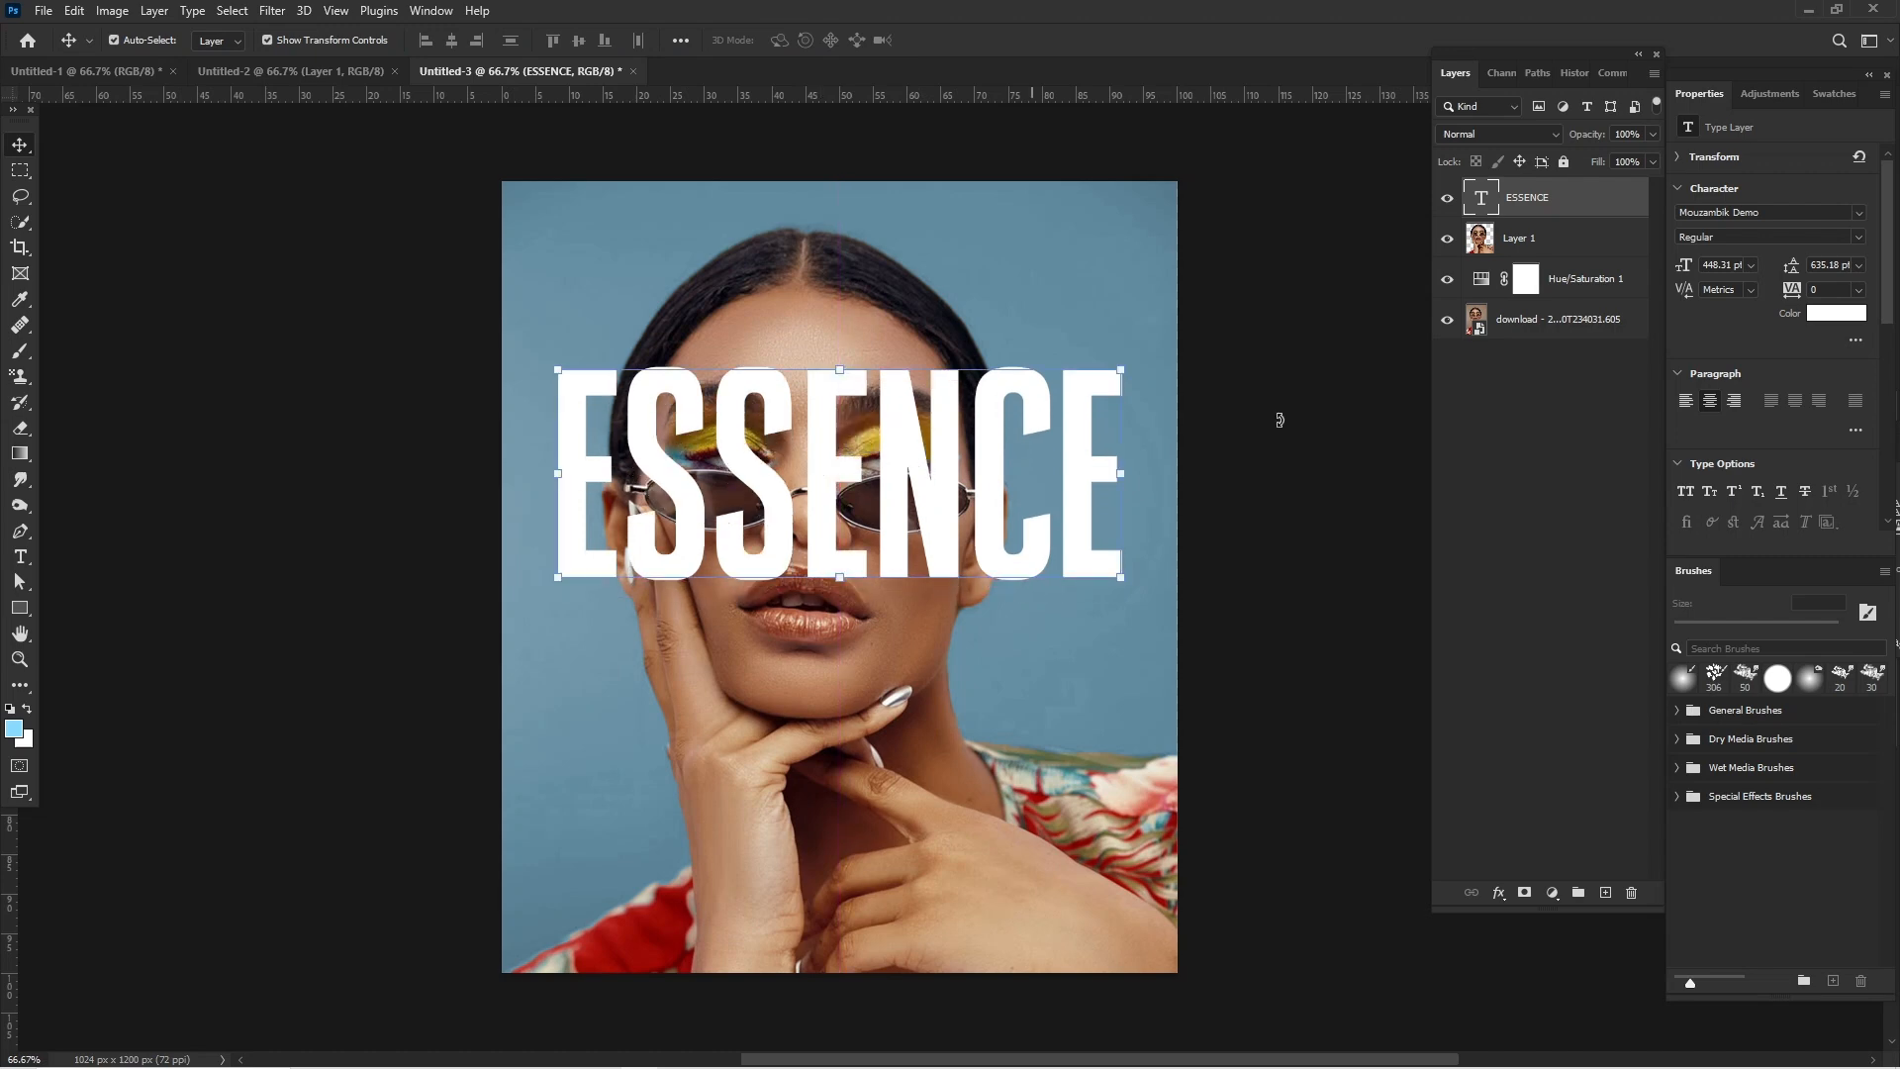
- Move the ESSENCE text layer beneath the cut-out woman layer and shift the text slightly upward
drag(1574, 202, 1563, 242)
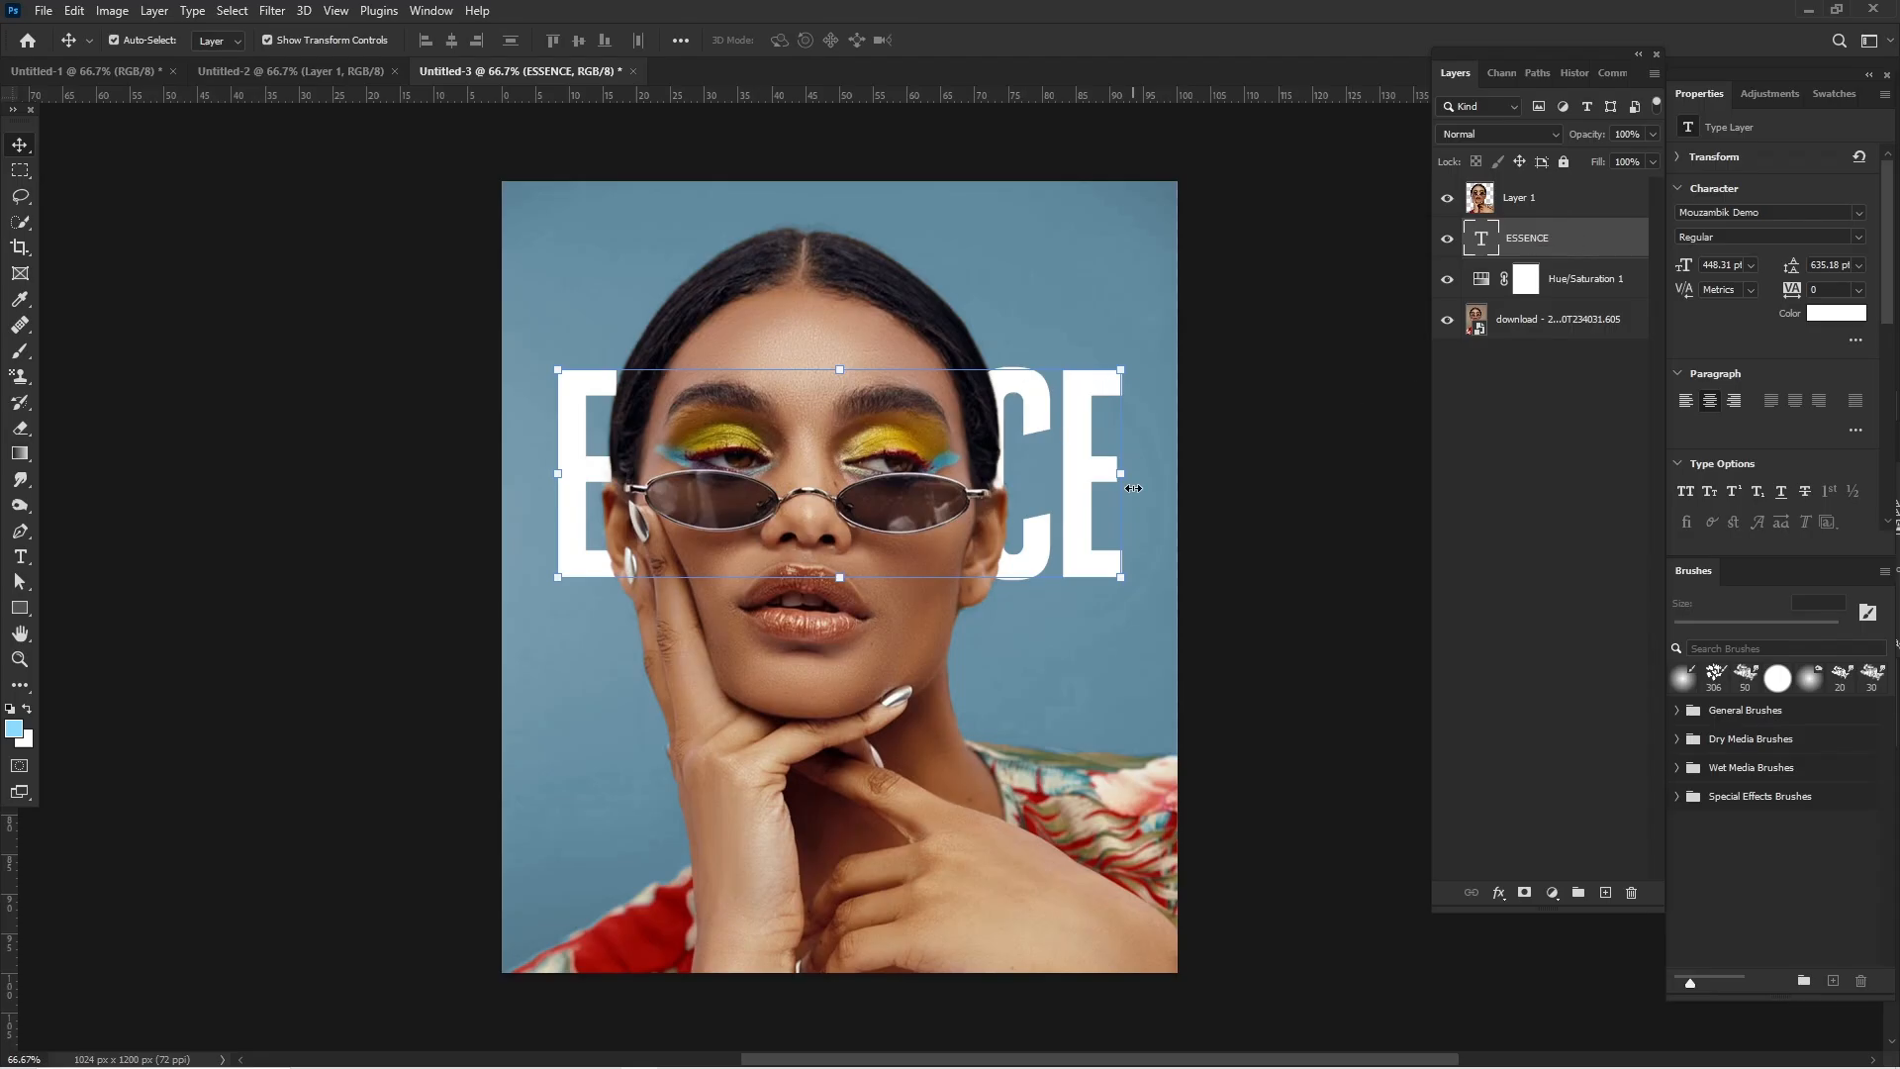
drag(1082, 478, 1081, 473)
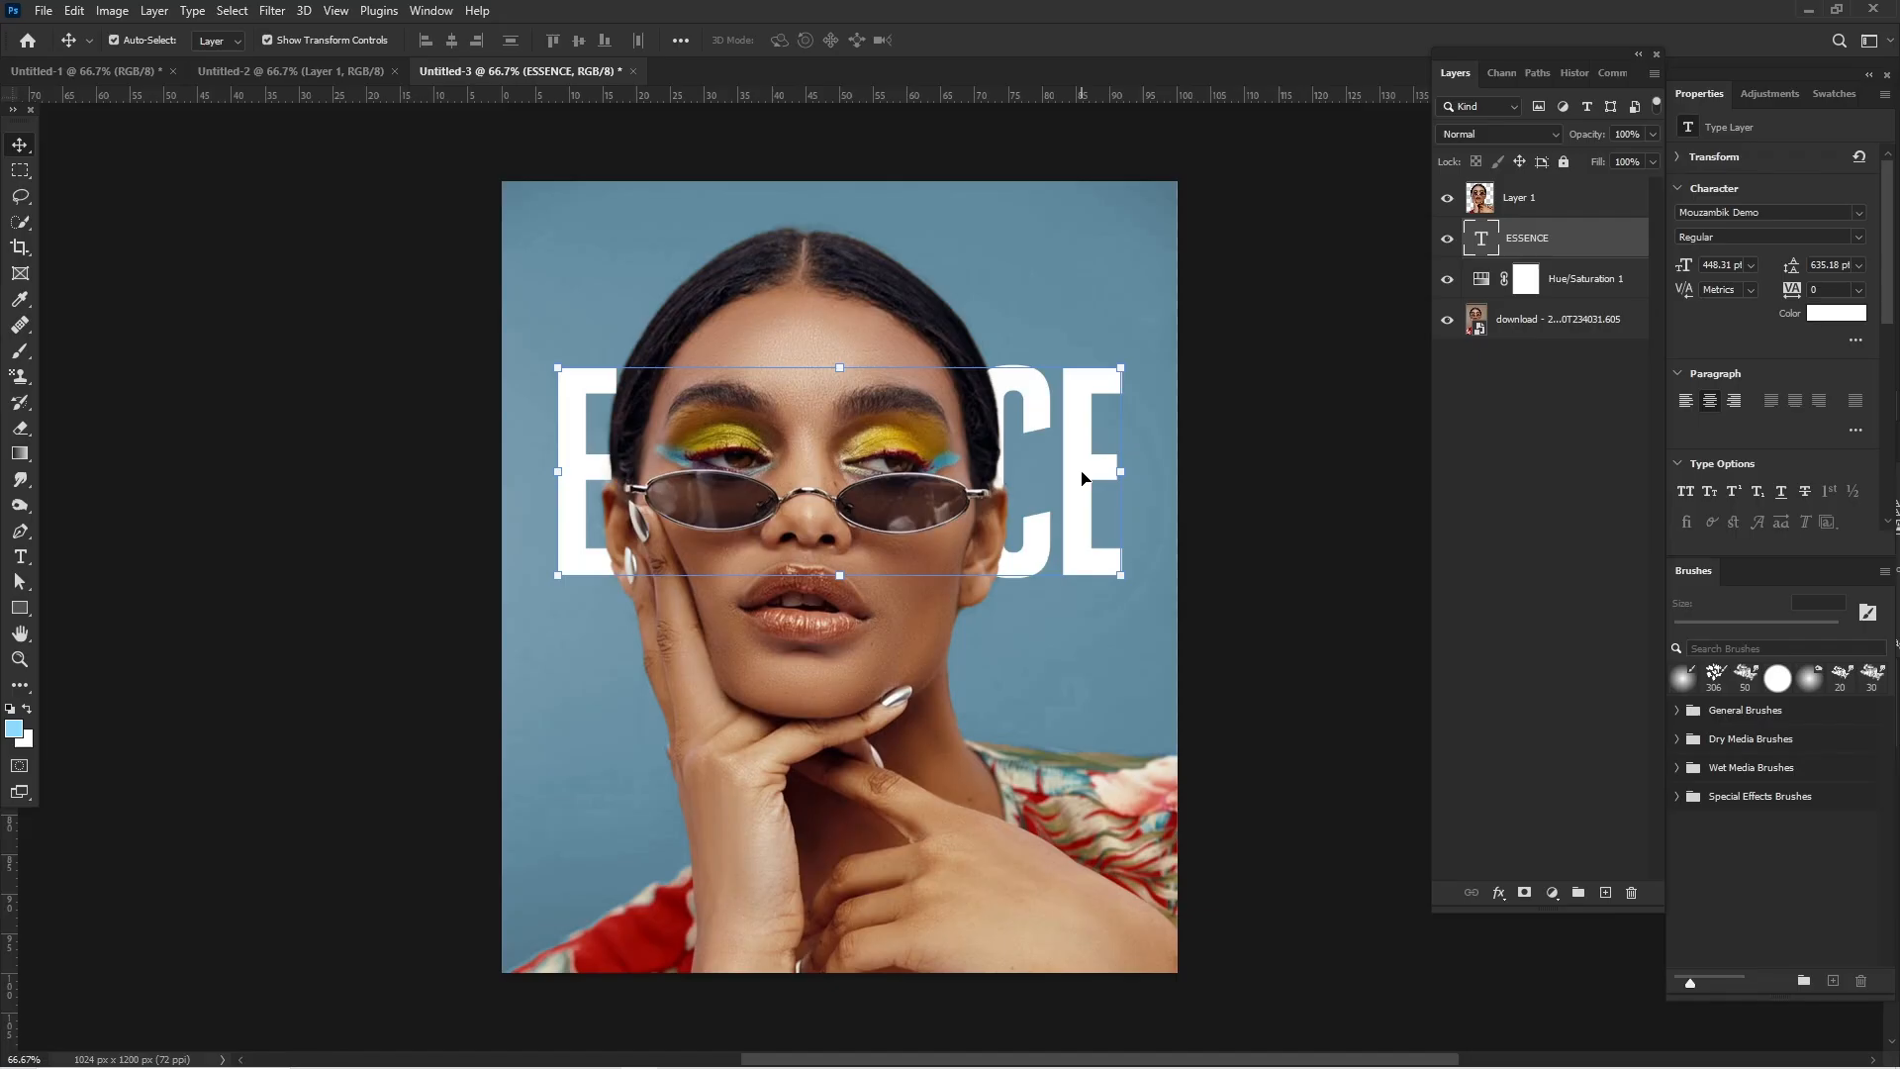
click(1241, 492)
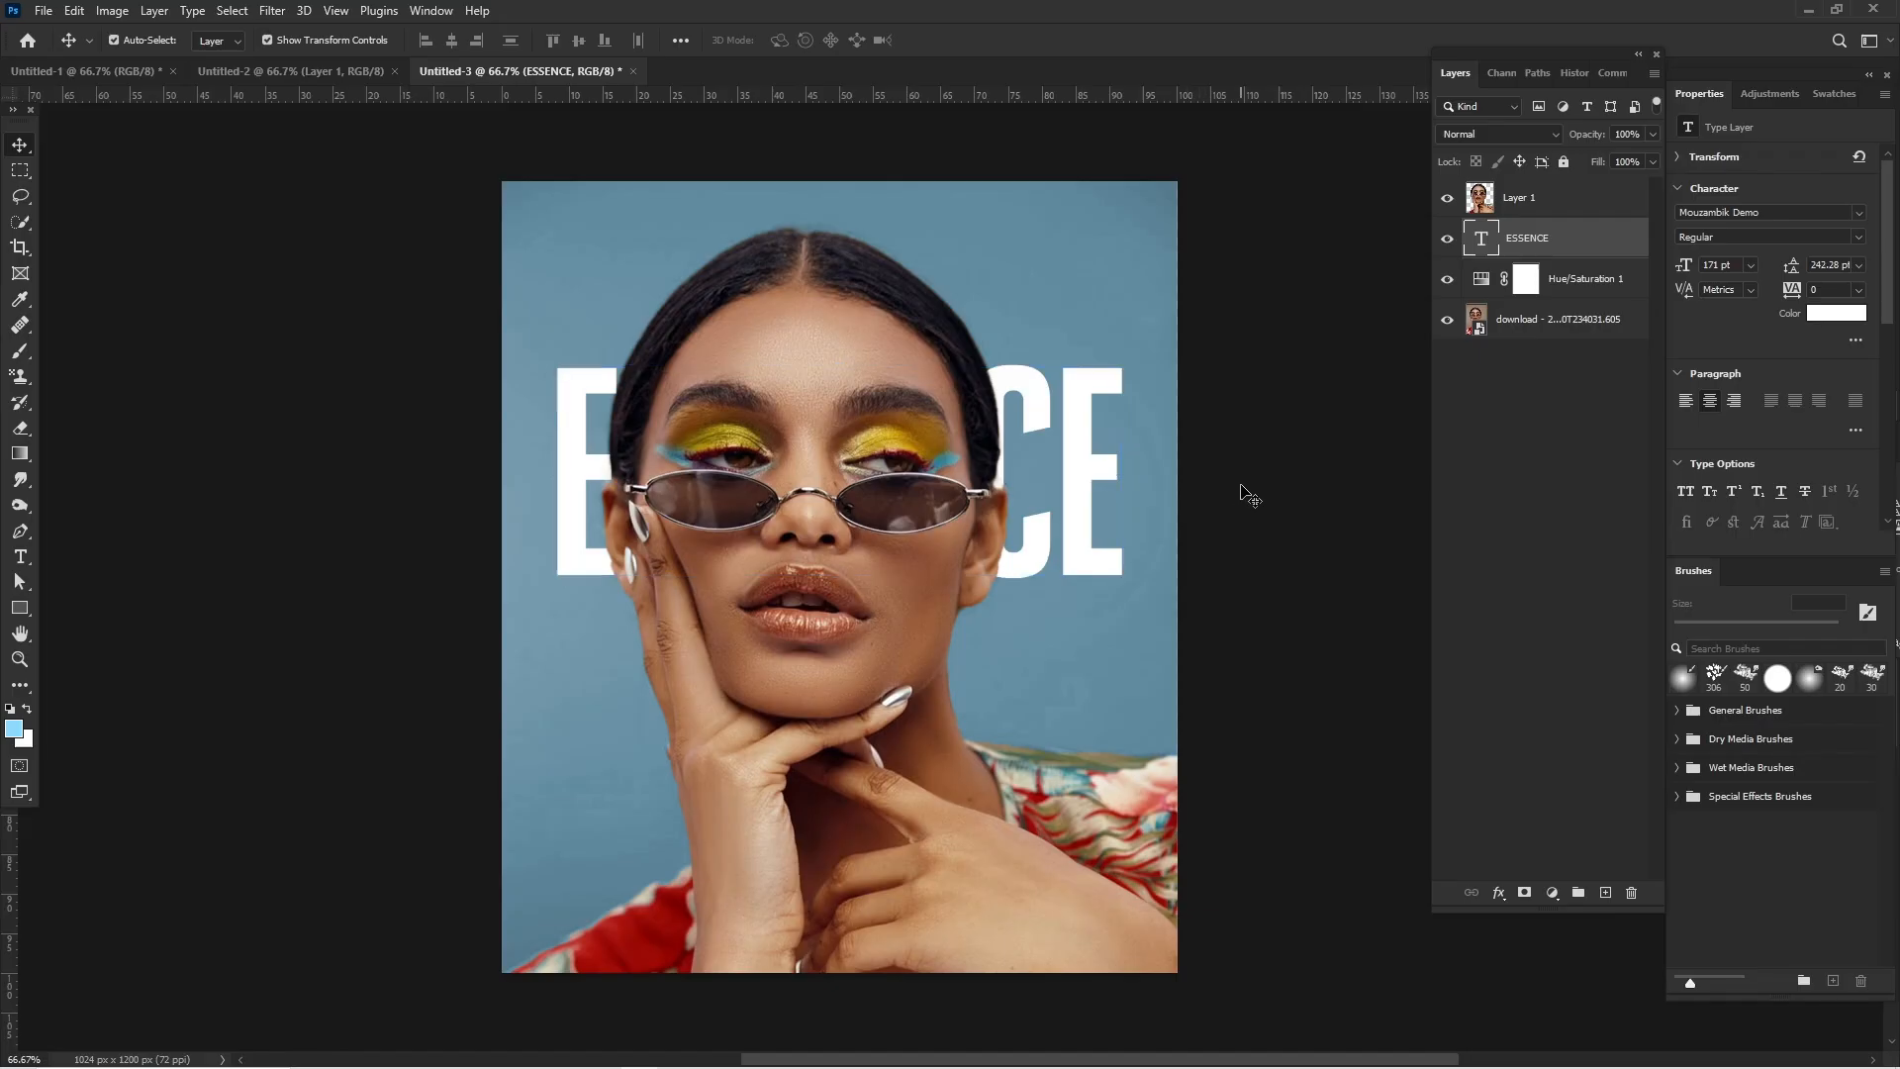
- Convert the ESSENCE text layer to a smart object
click(1244, 493)
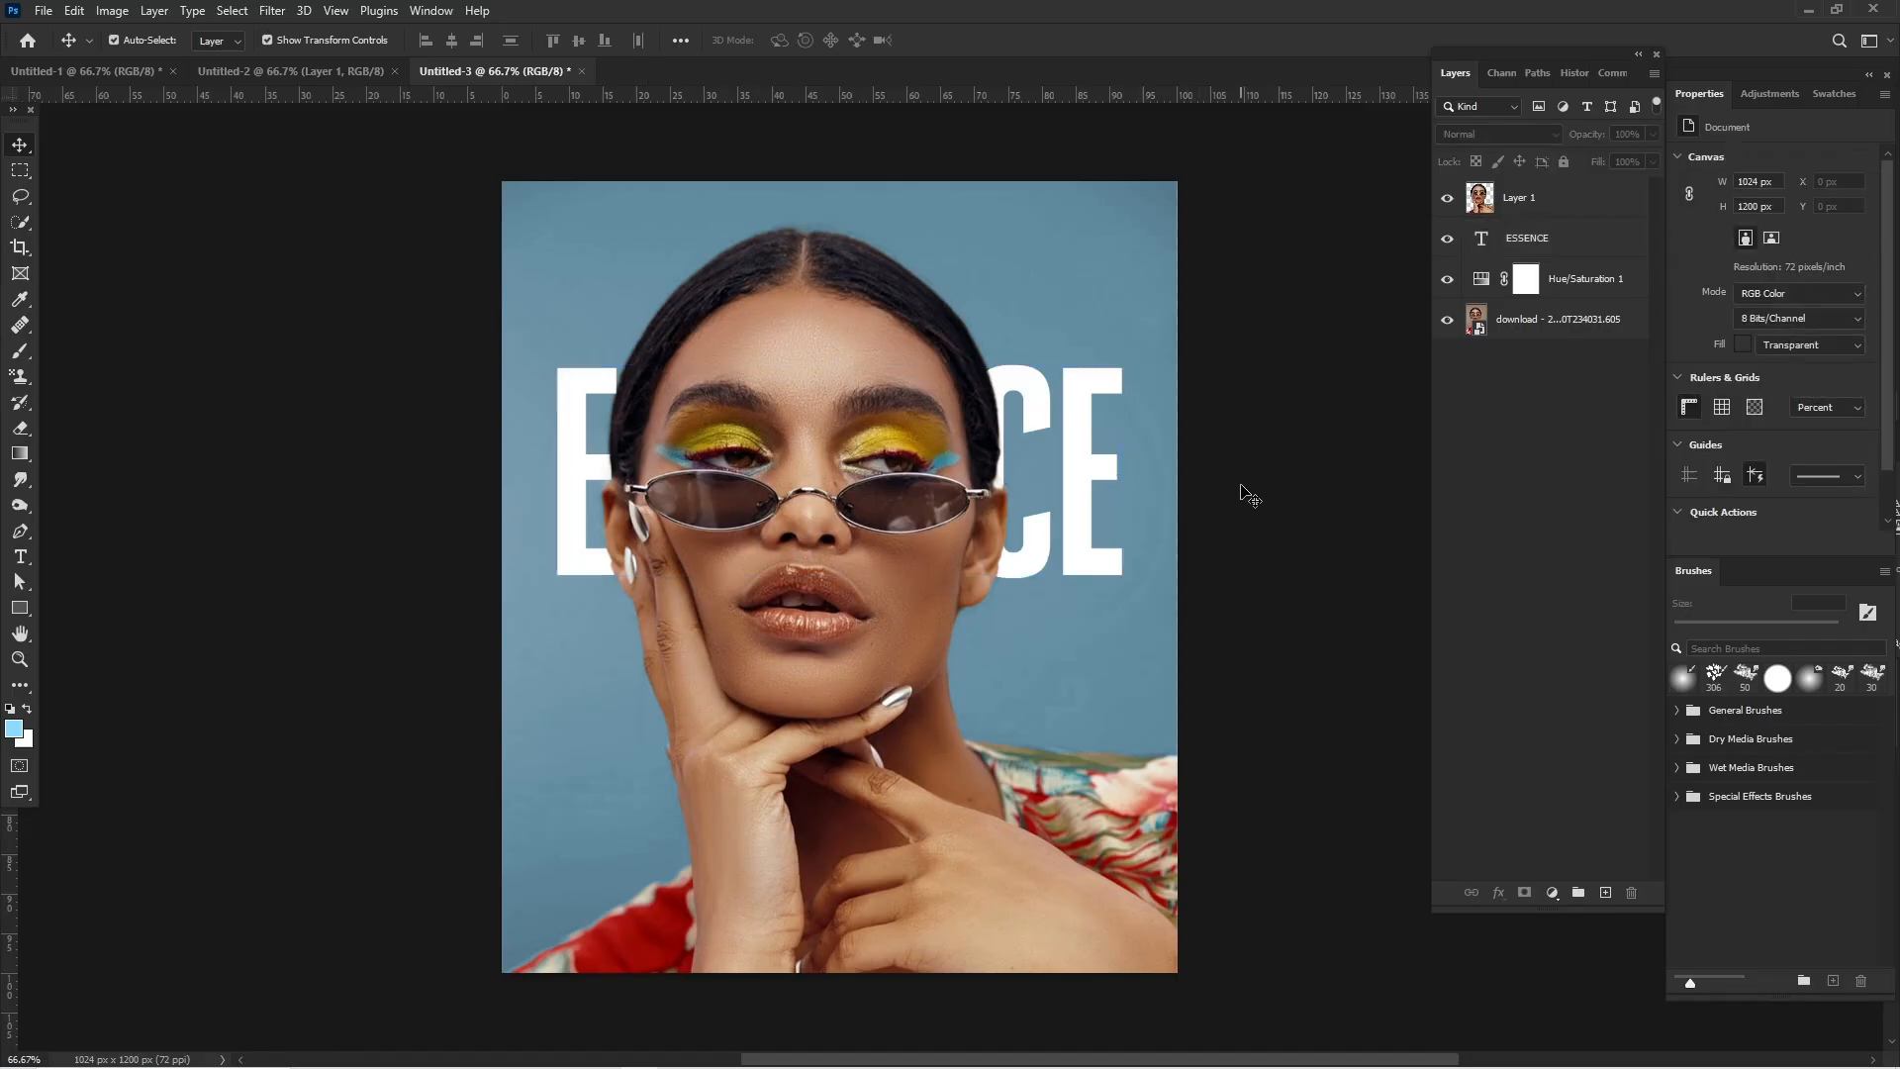
click(1541, 237)
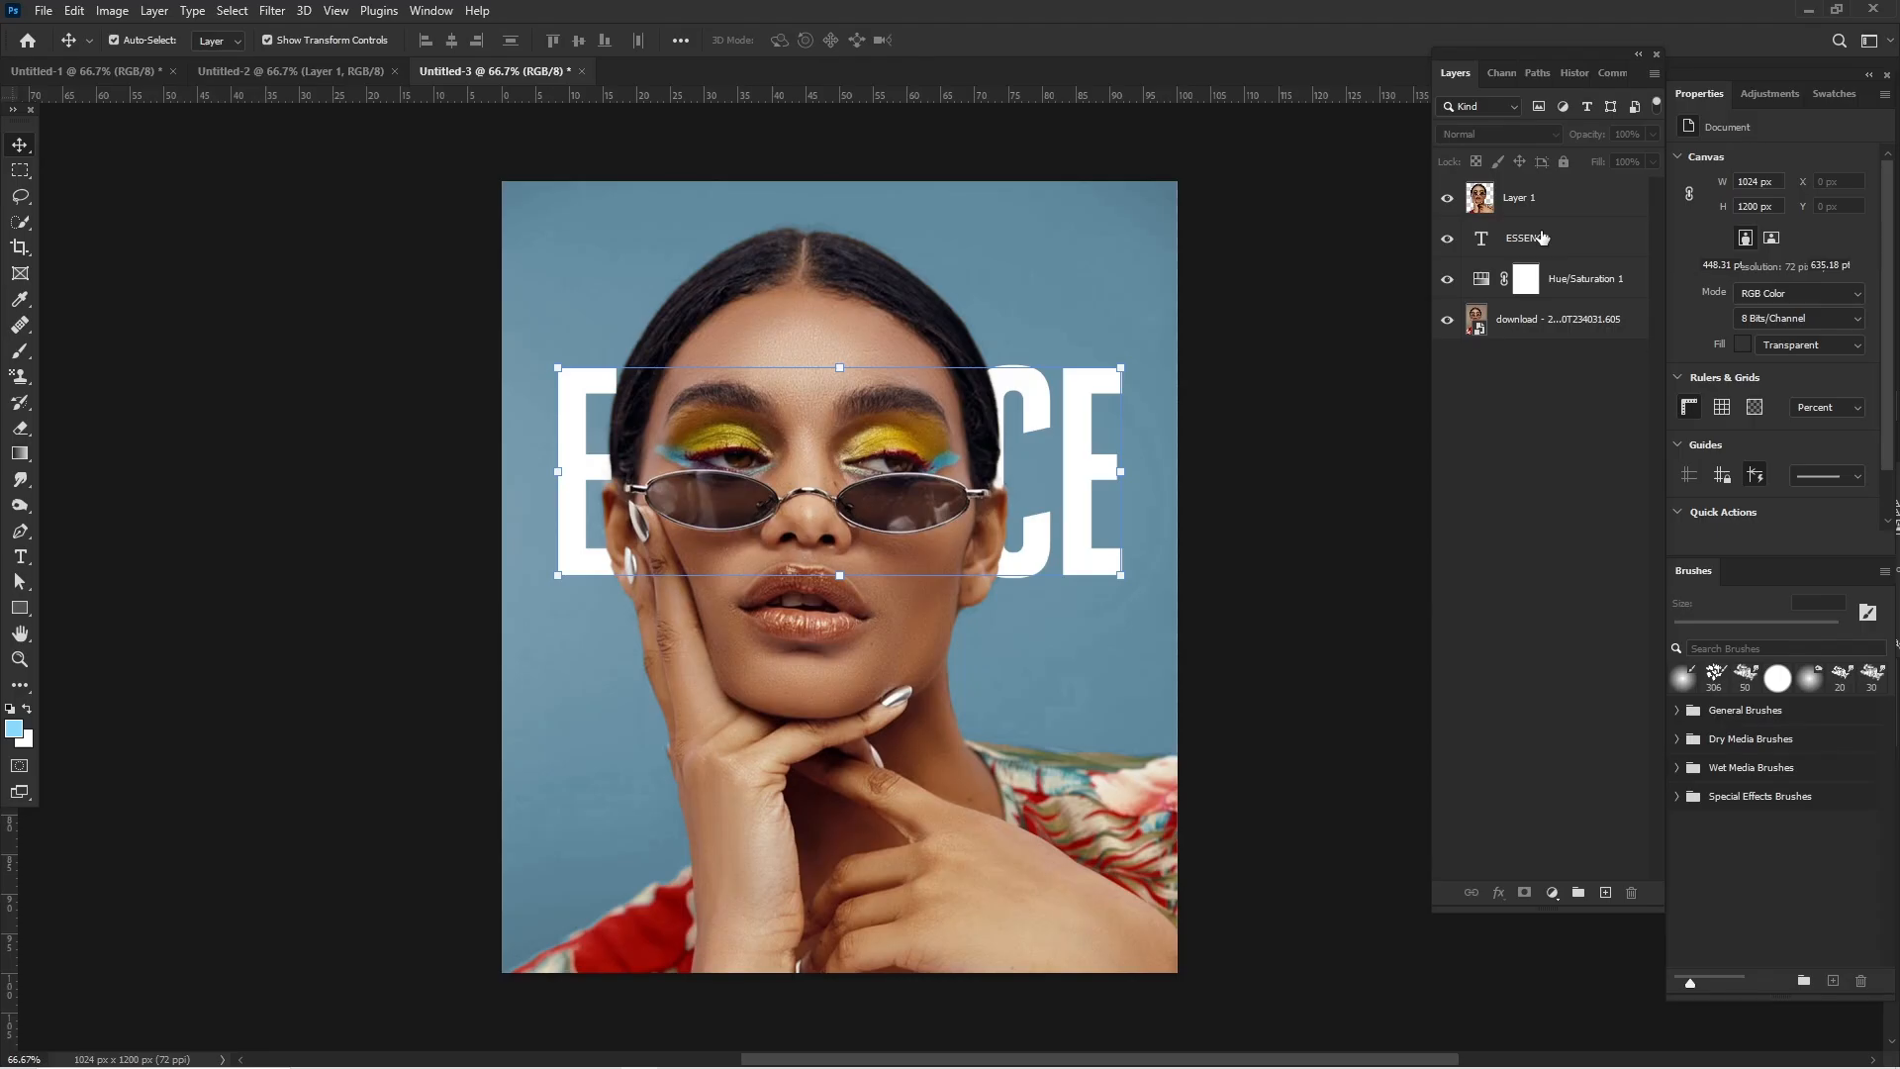
right_click(1542, 238)
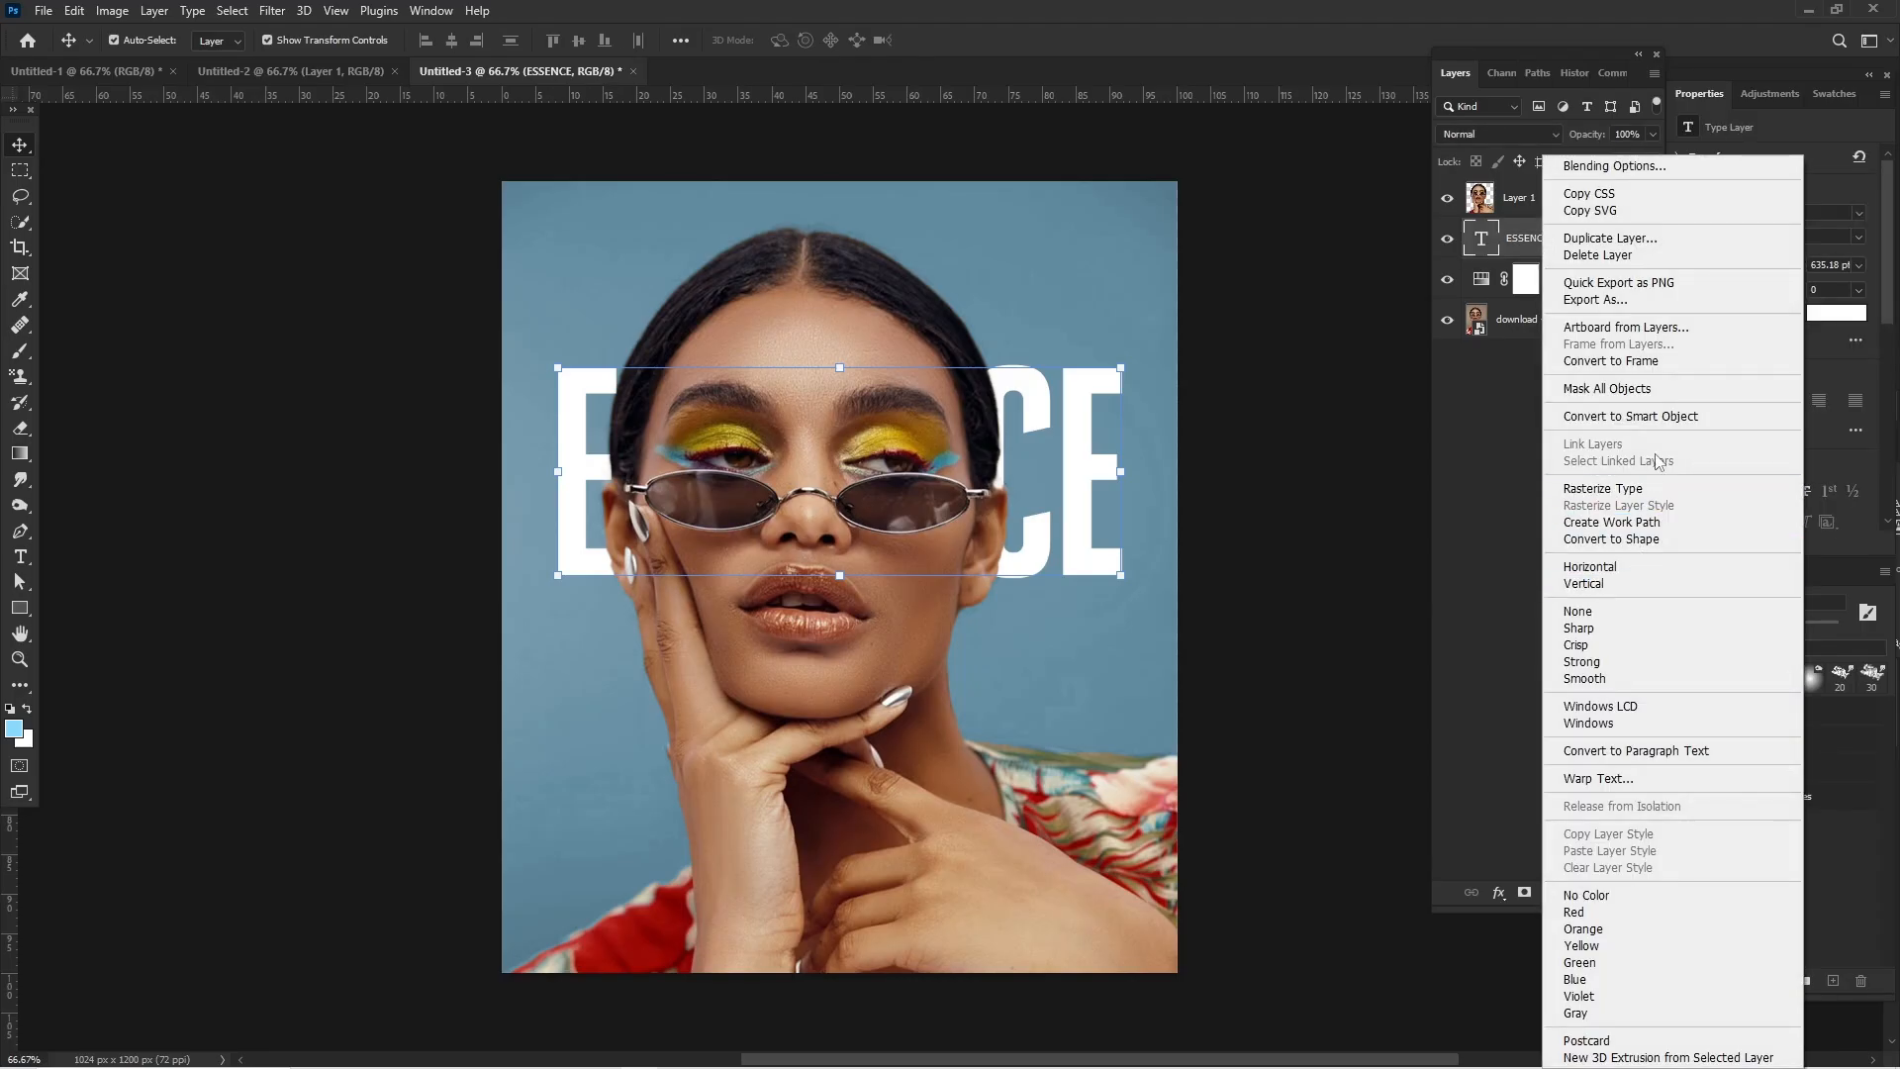
click(1650, 415)
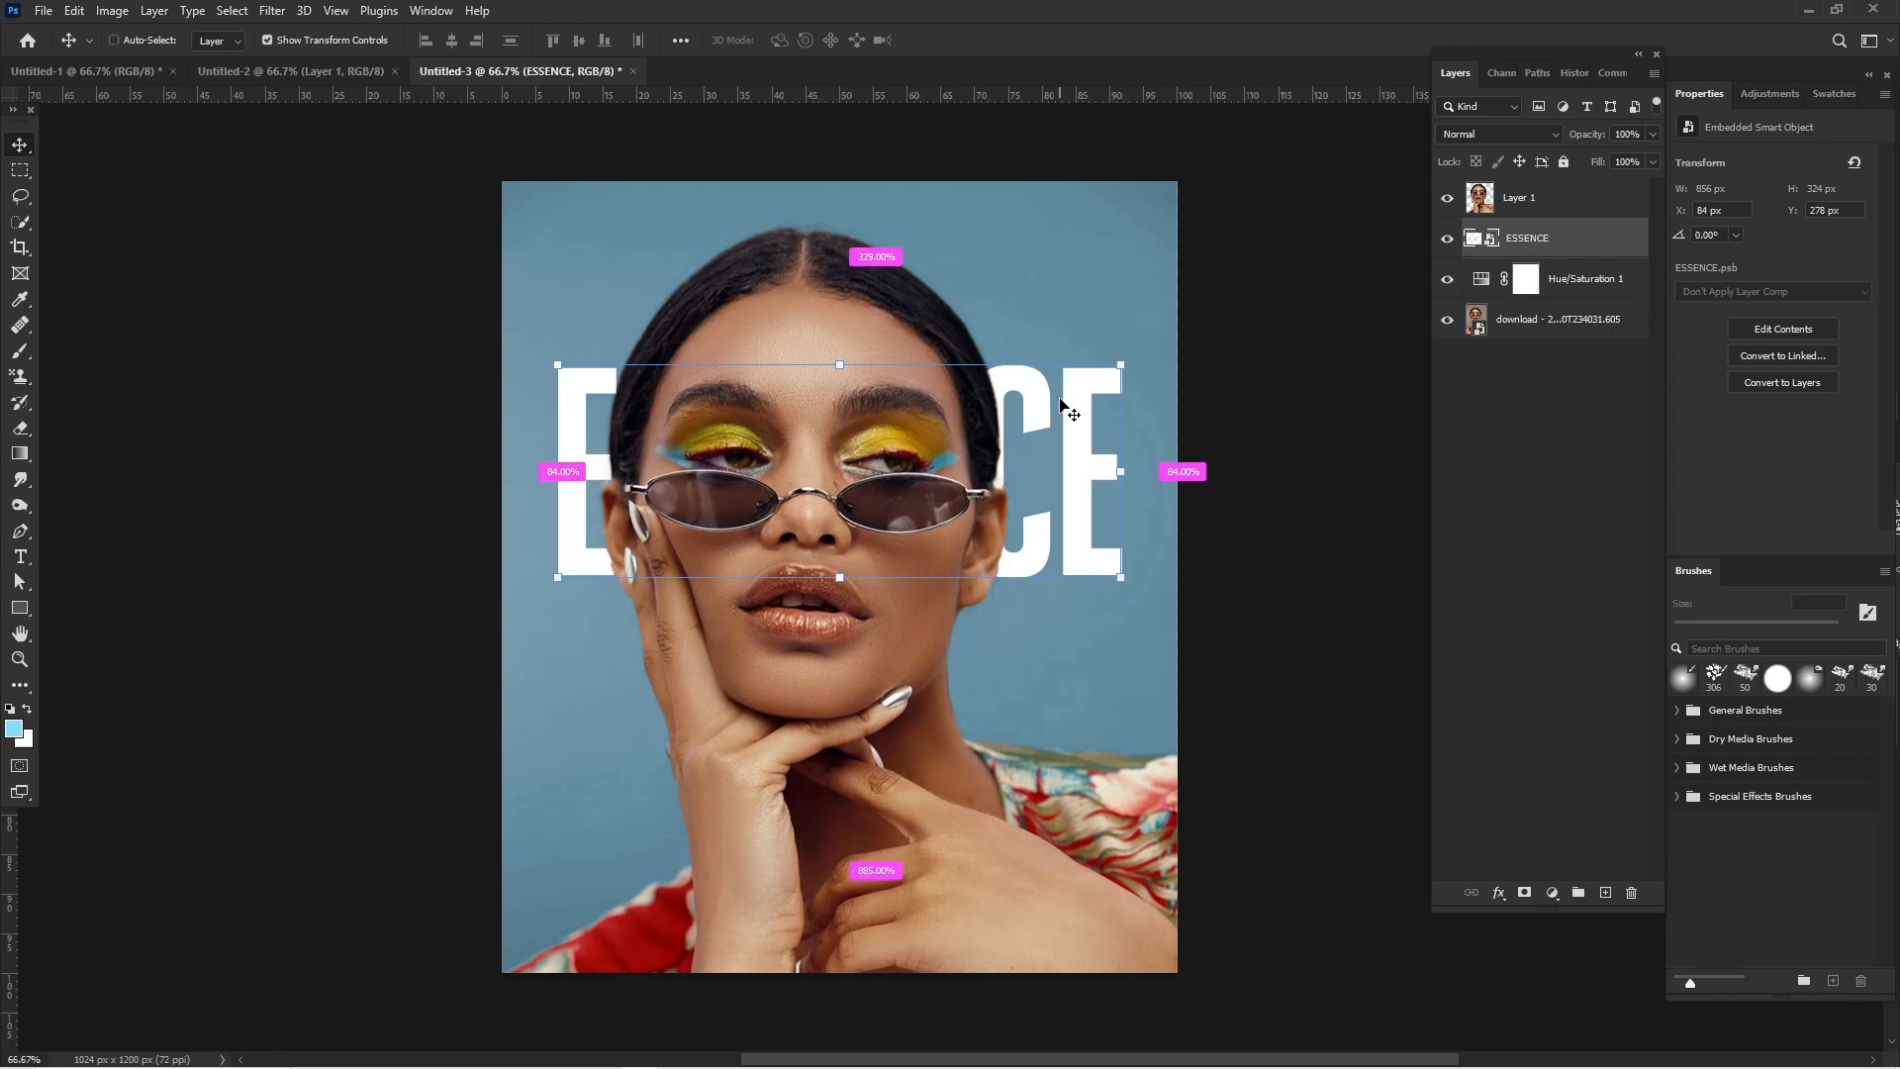
- Warp the ESSENCE smart object, pulling its lower edge down at the left third and its upper edge up at the right third
key(ctrl+t)
right_click(1086, 417)
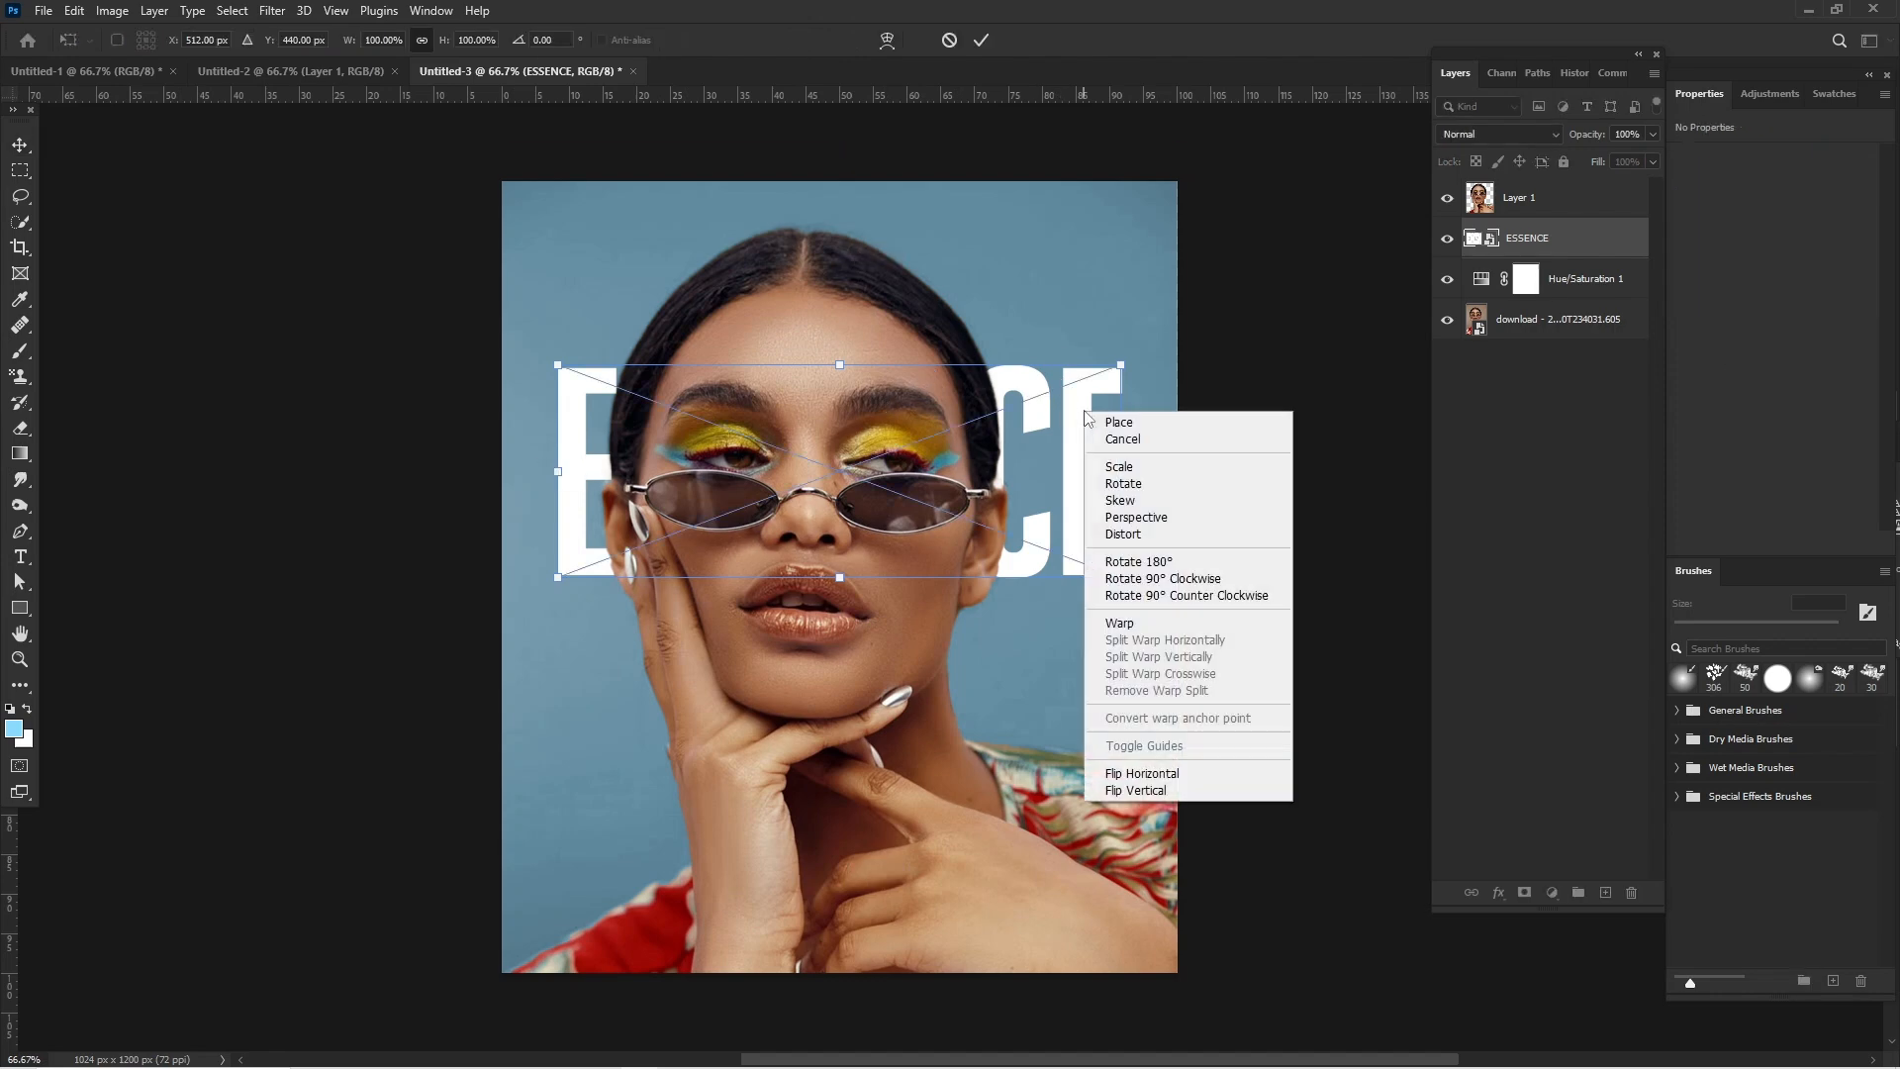
click(1133, 624)
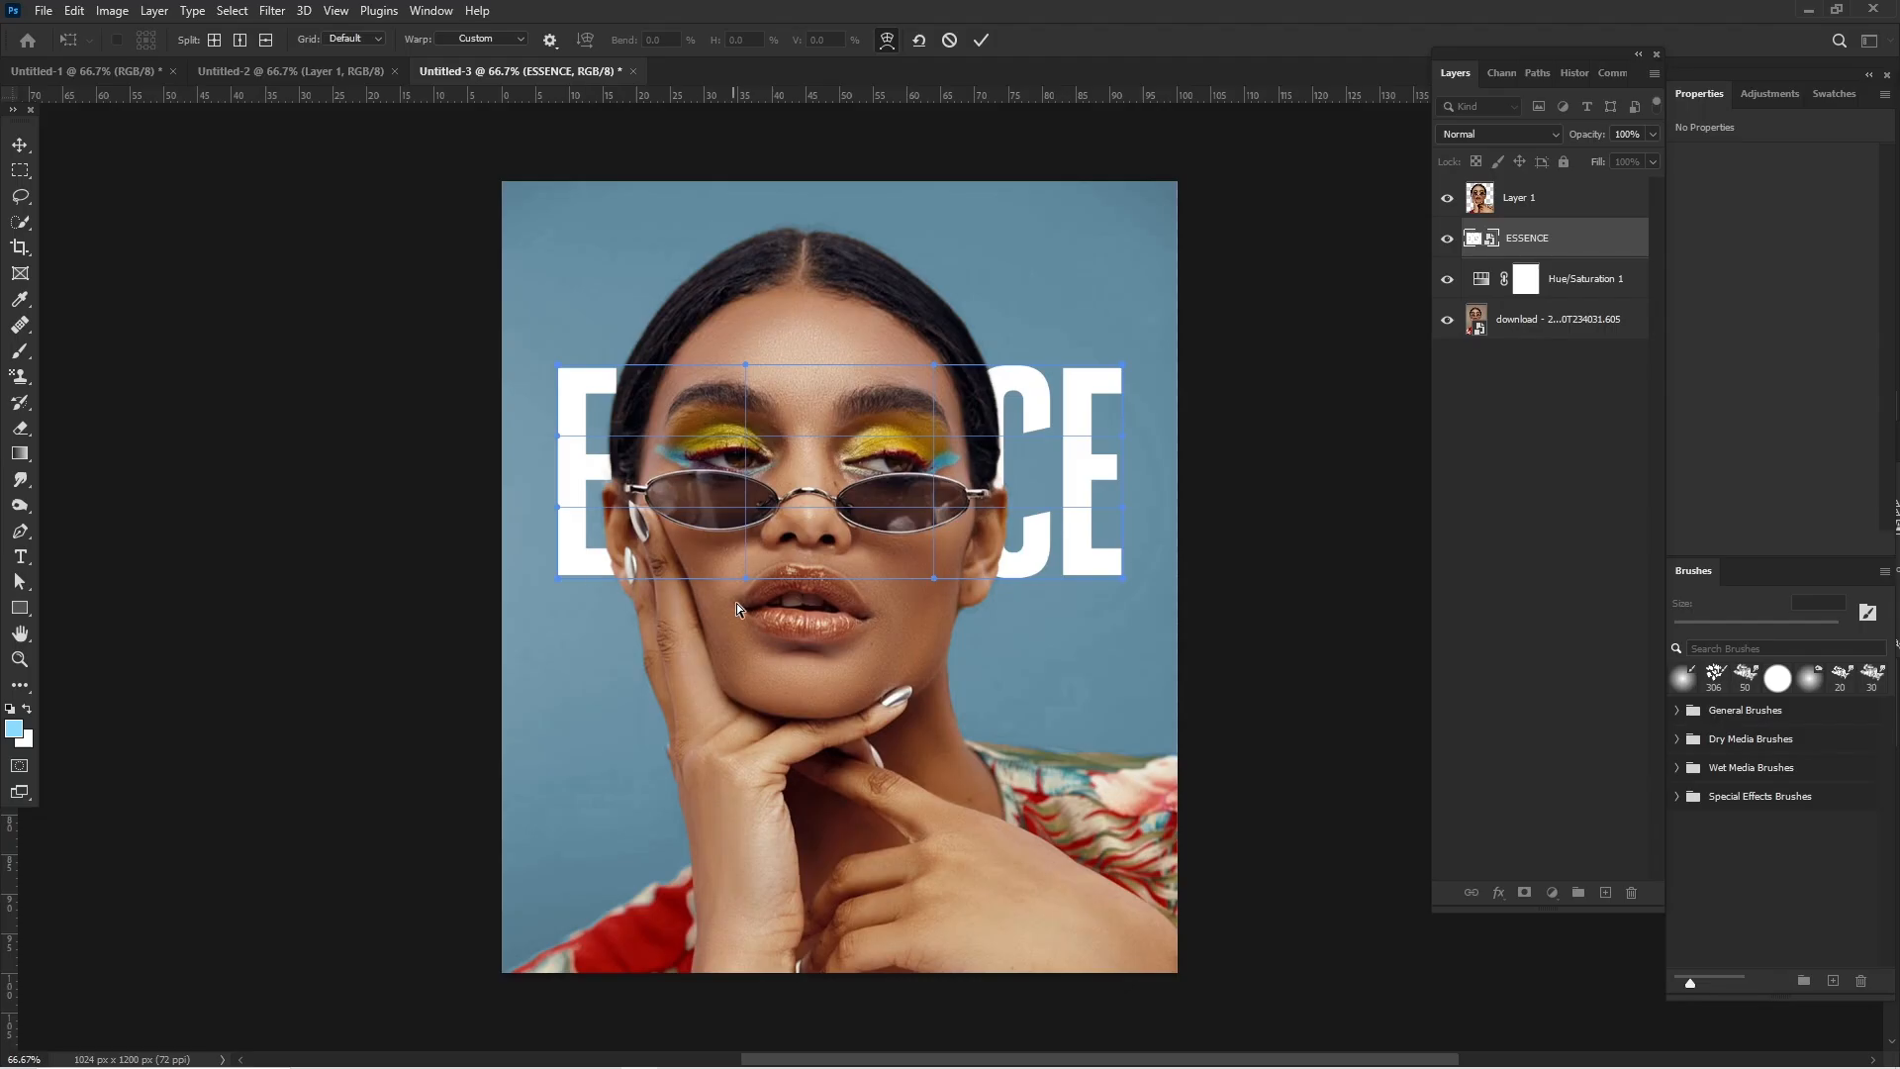
drag(747, 582, 758, 869)
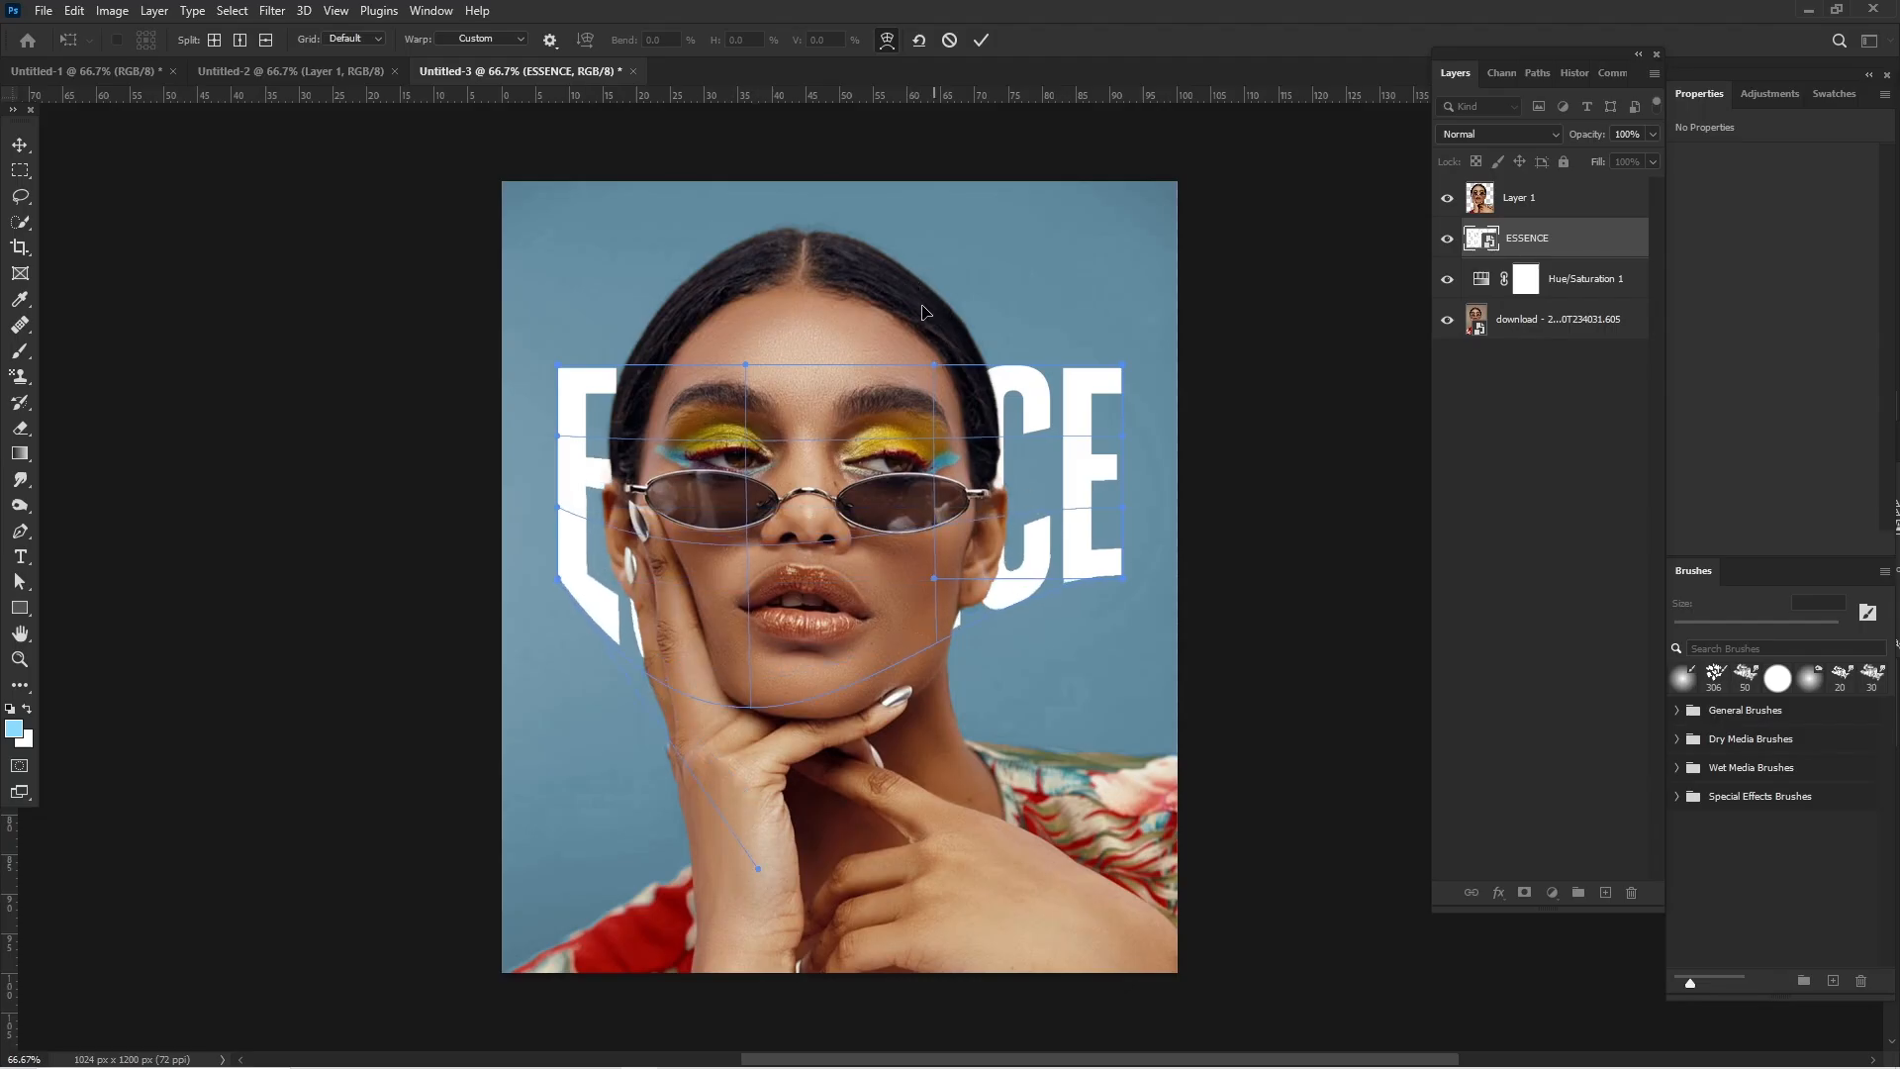
drag(934, 364, 940, 153)
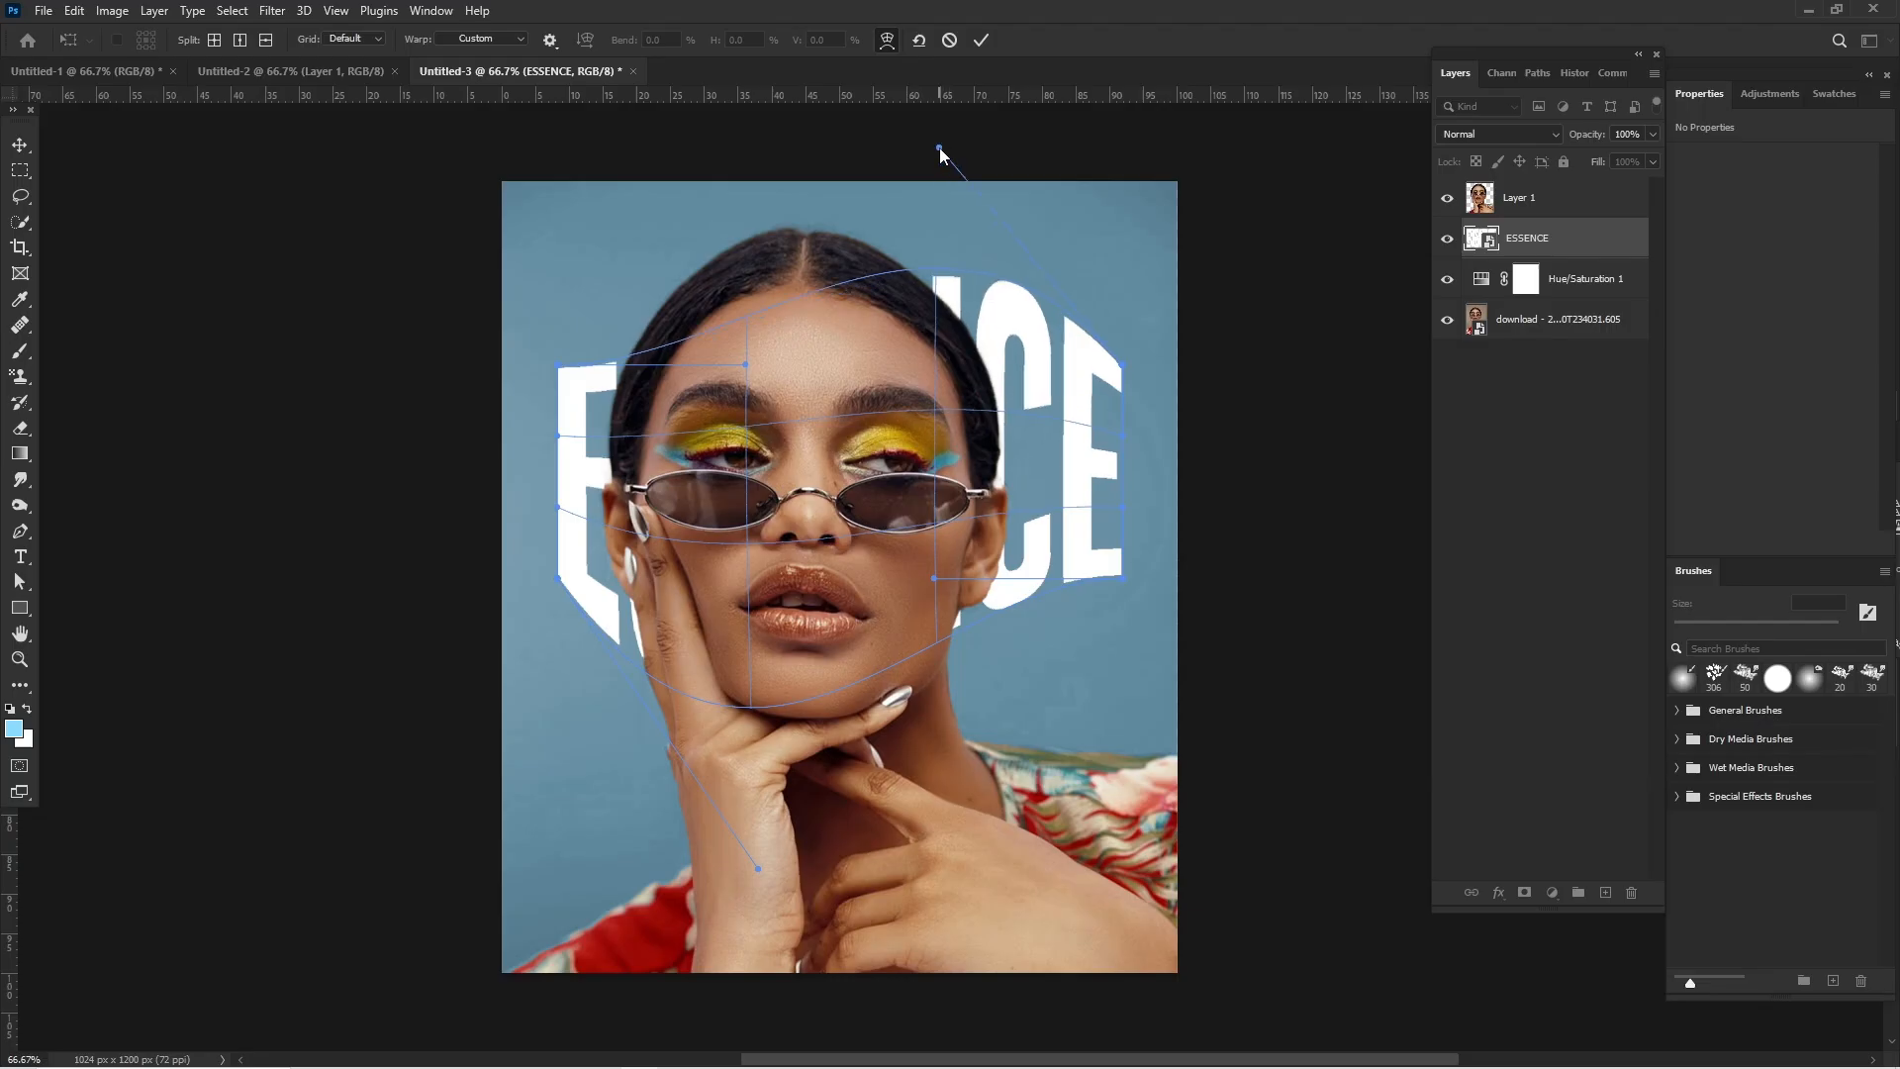
- Bulge the left edge of the ESSENCE warp outward into a curve around the first letter and apply the warp
drag(555, 511, 477, 512)
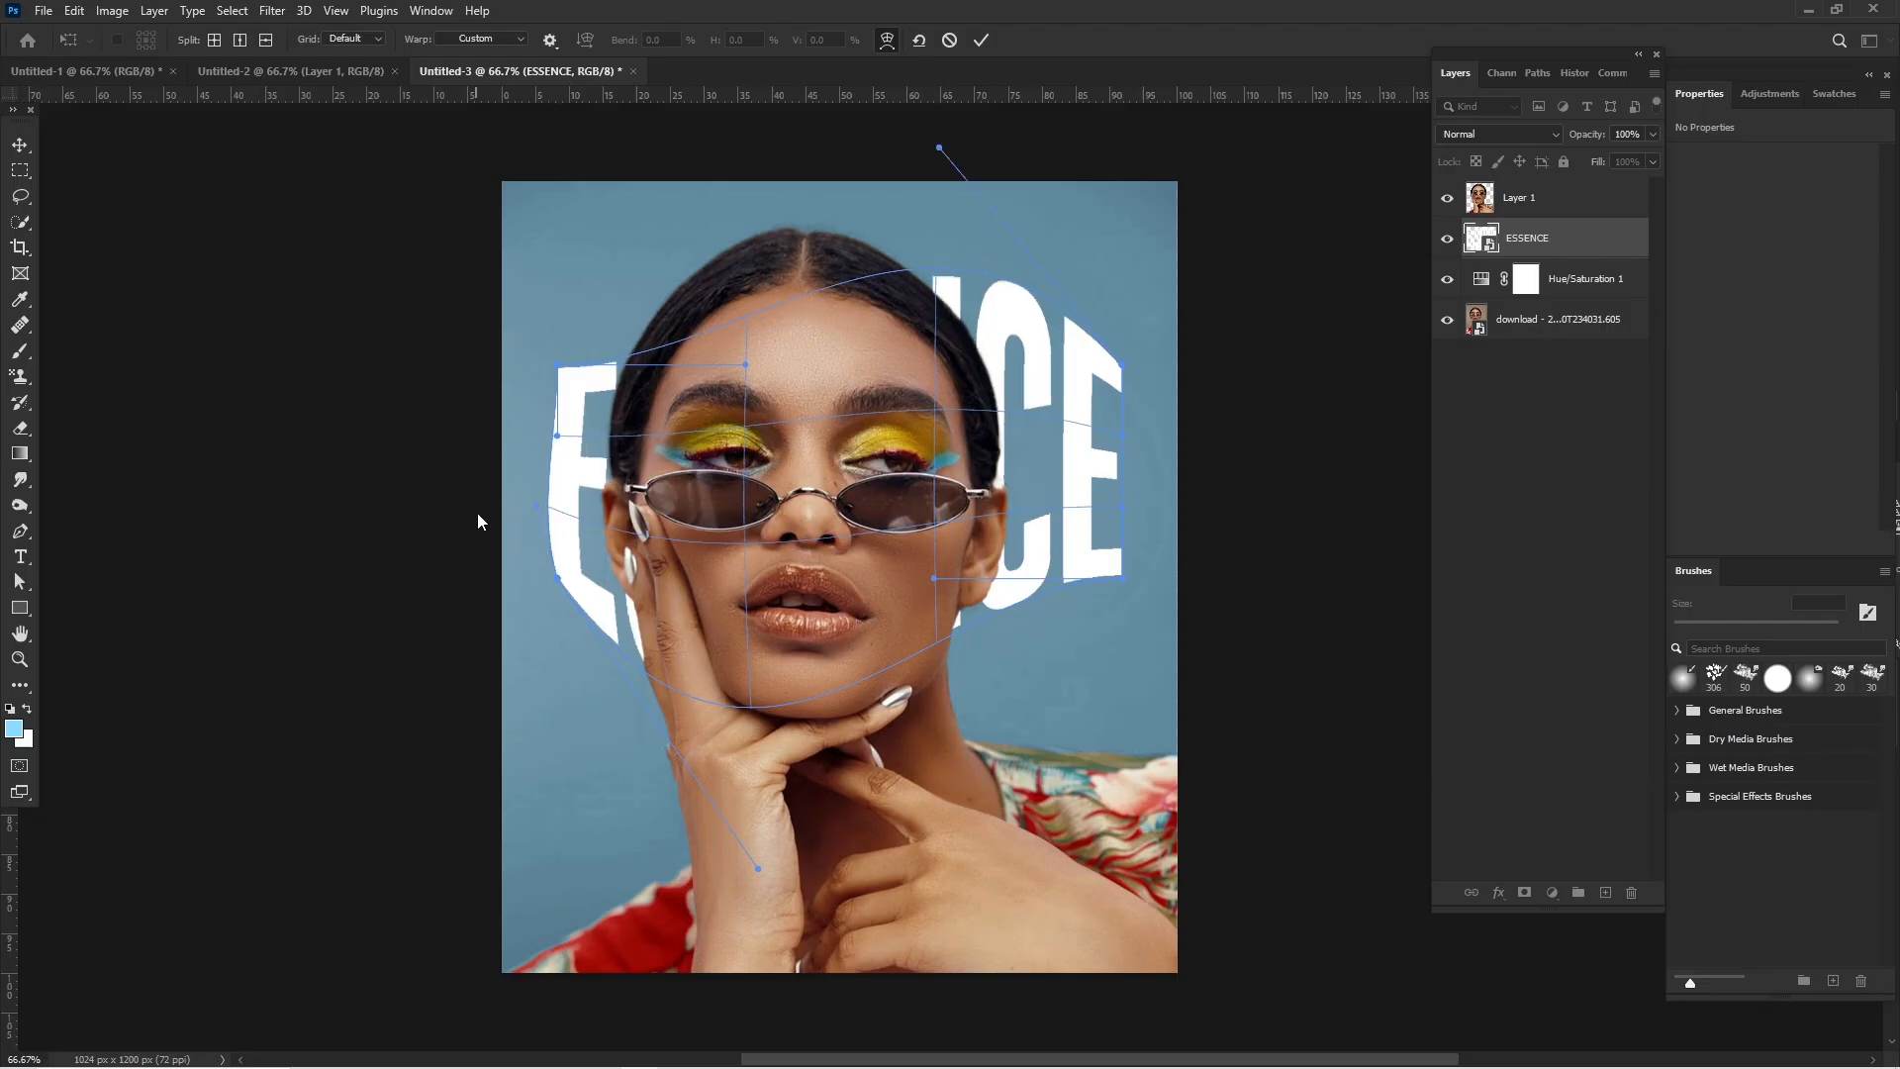
drag(556, 435, 525, 423)
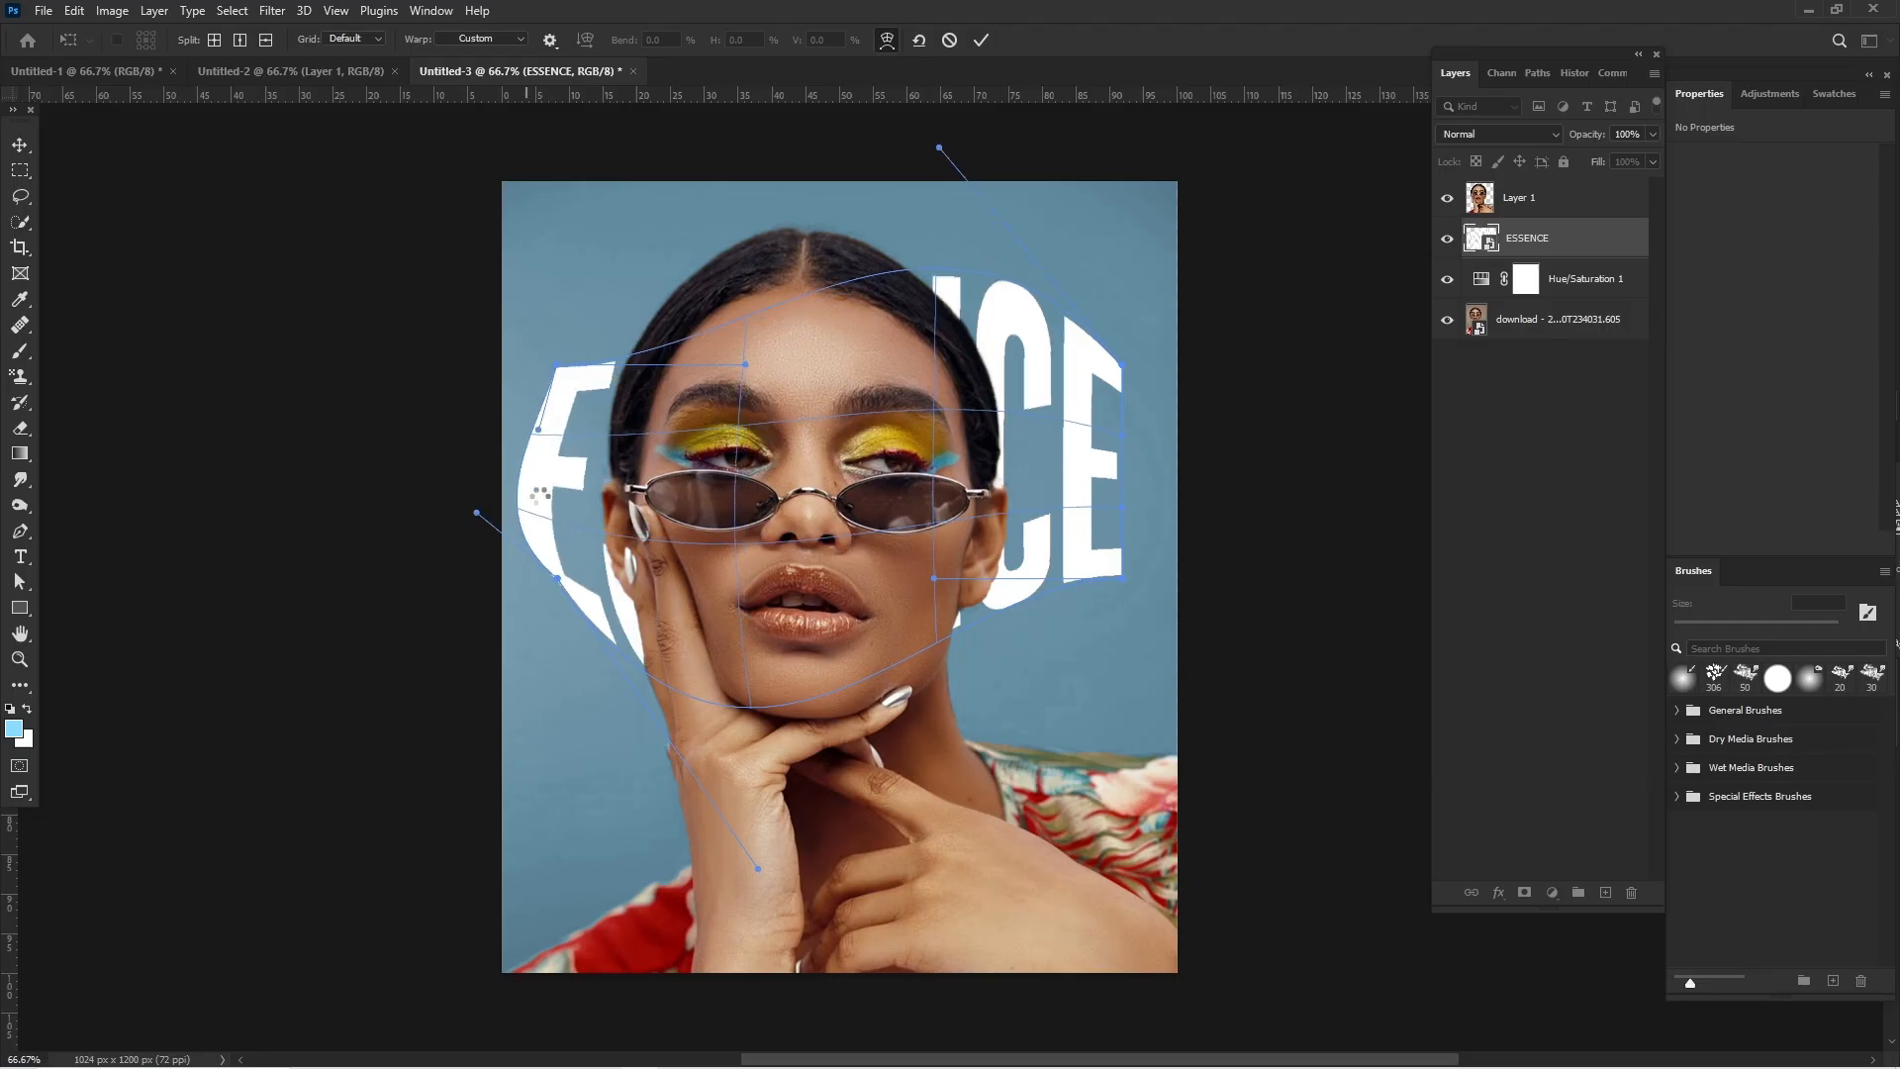
drag(557, 578, 544, 621)
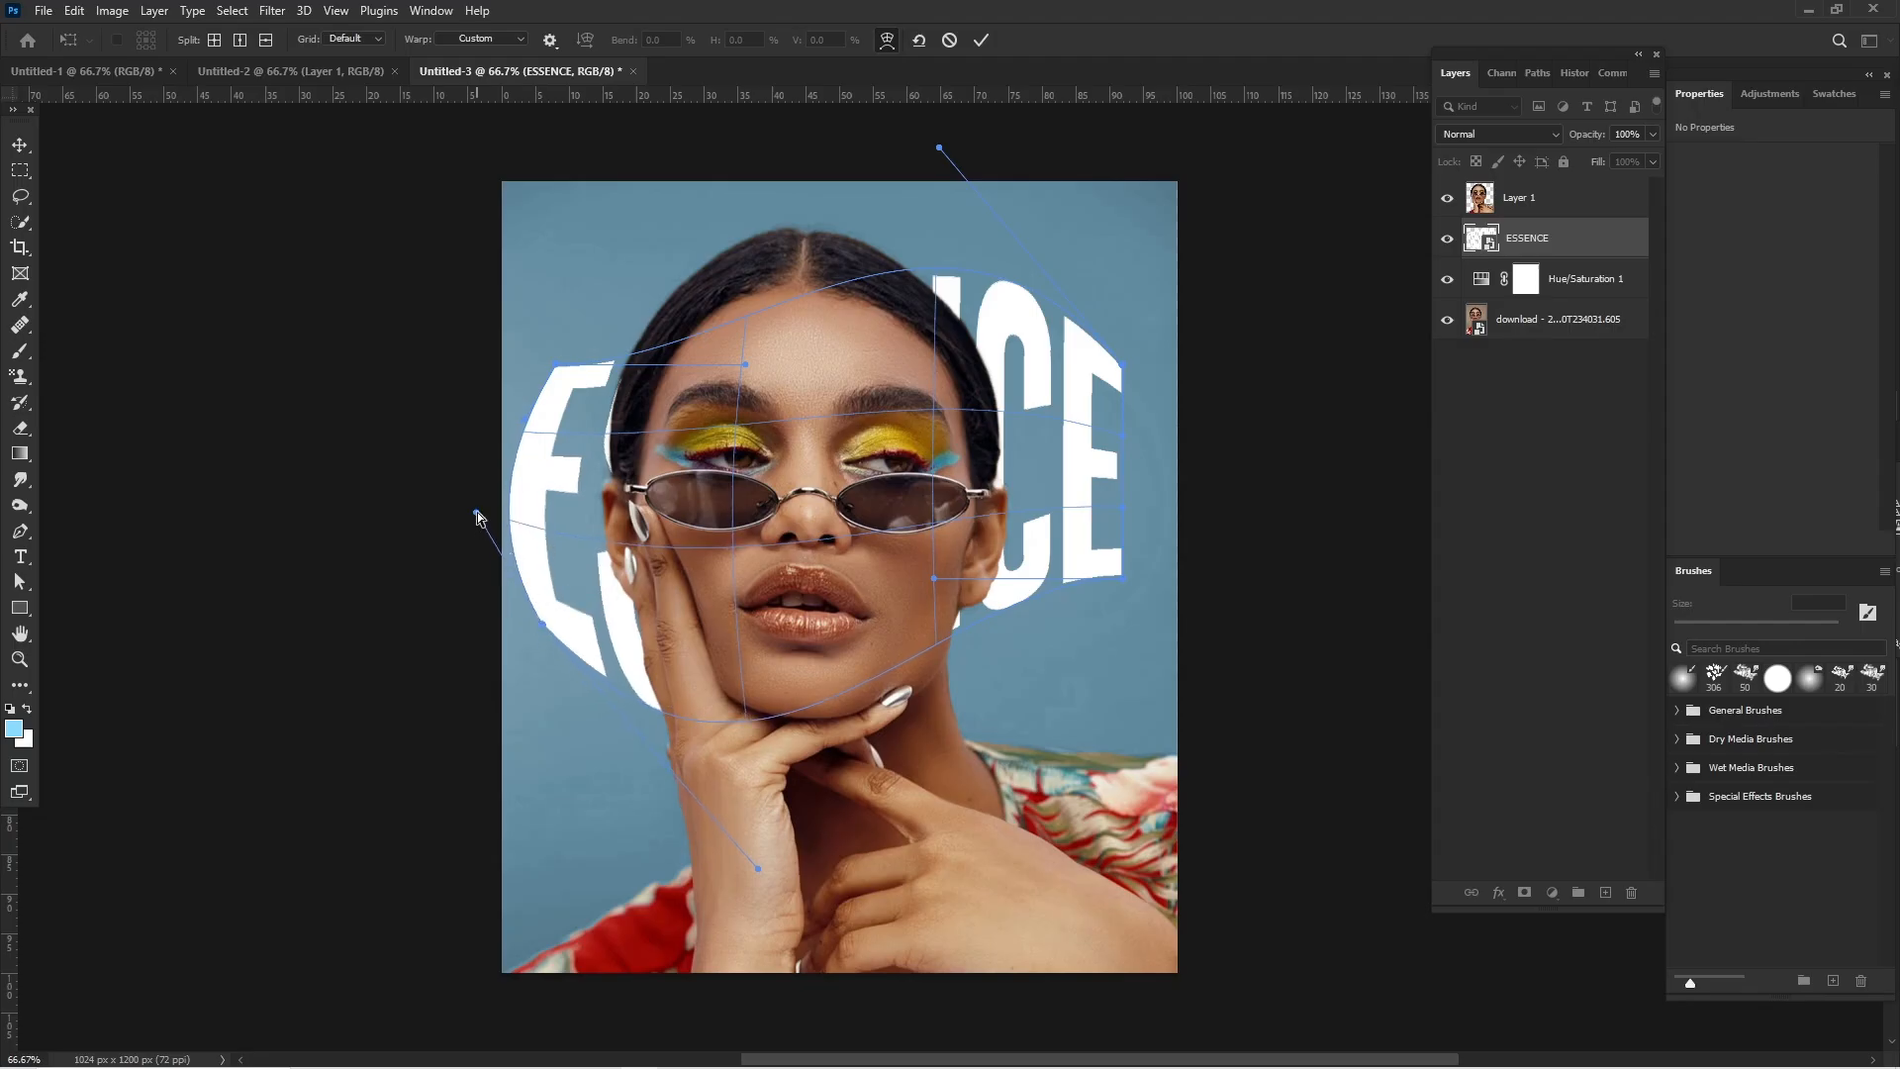
drag(476, 513, 500, 524)
drag(546, 625, 535, 580)
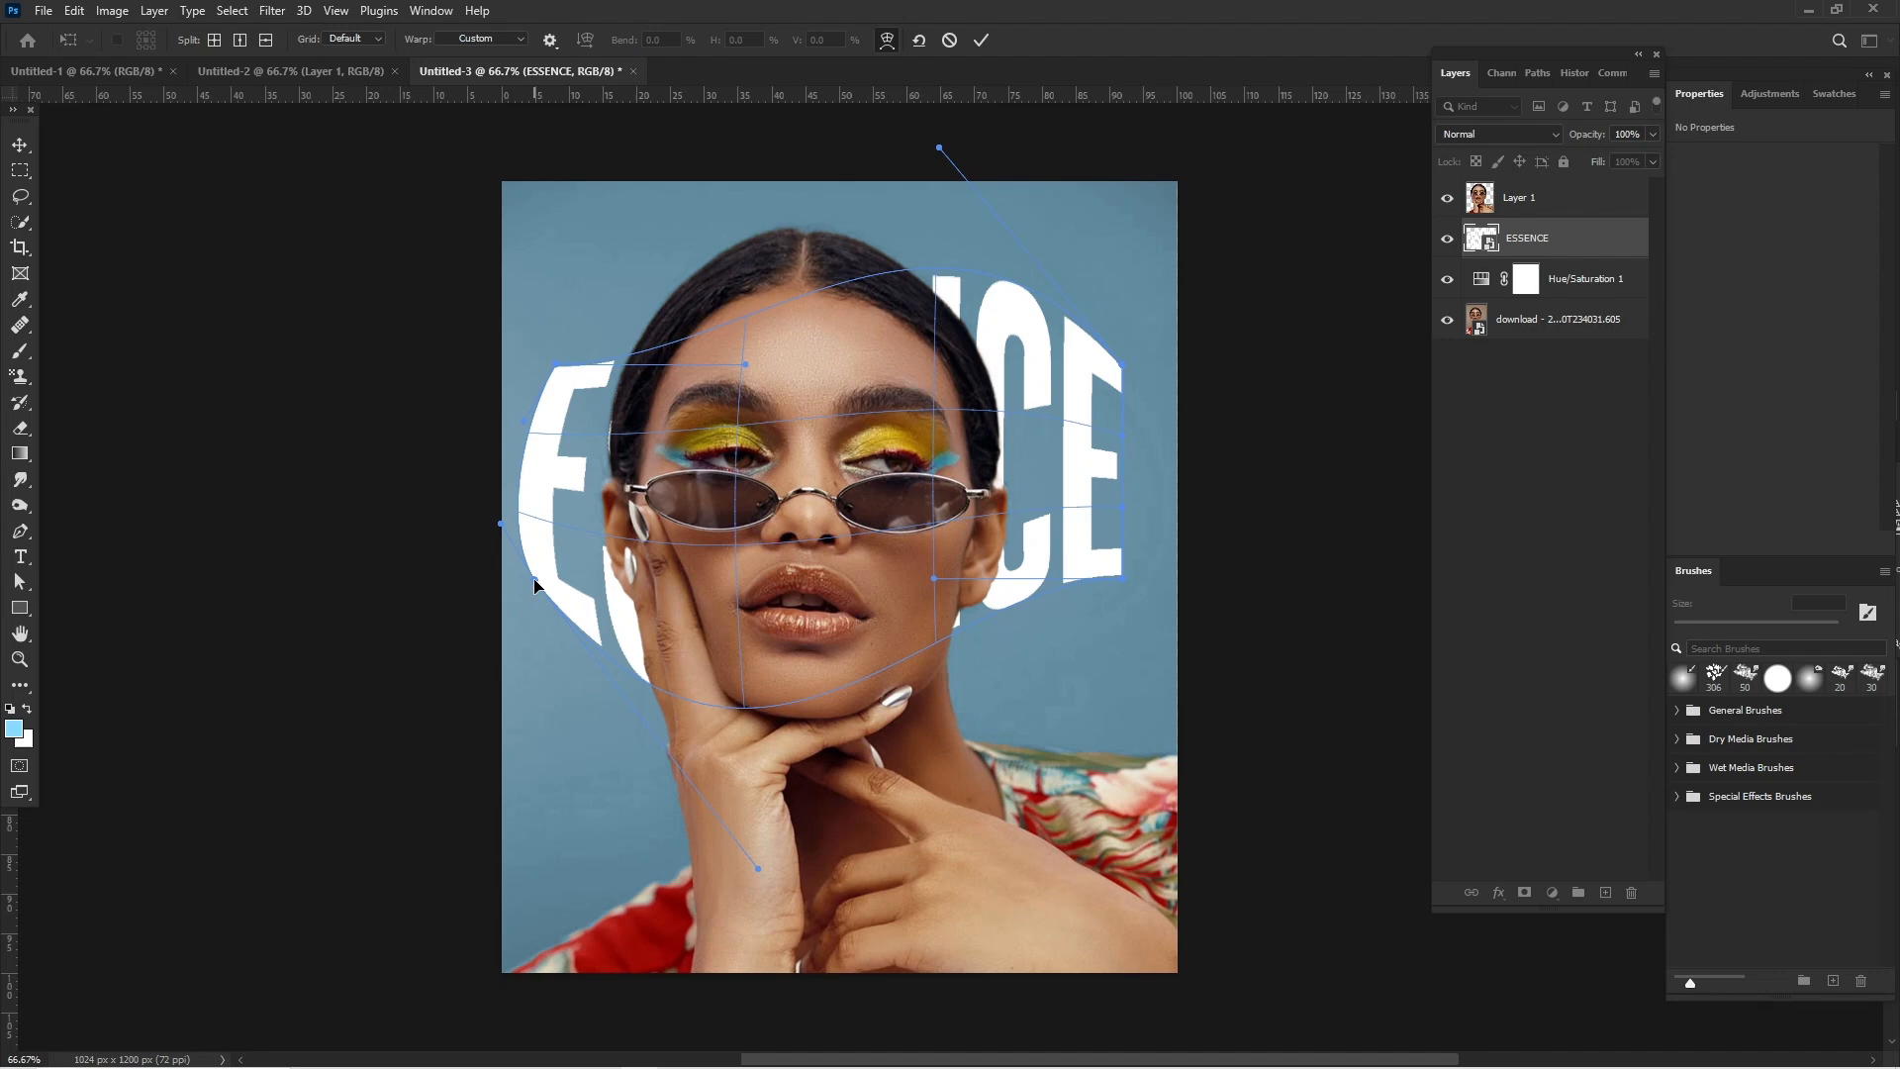
key(Return)
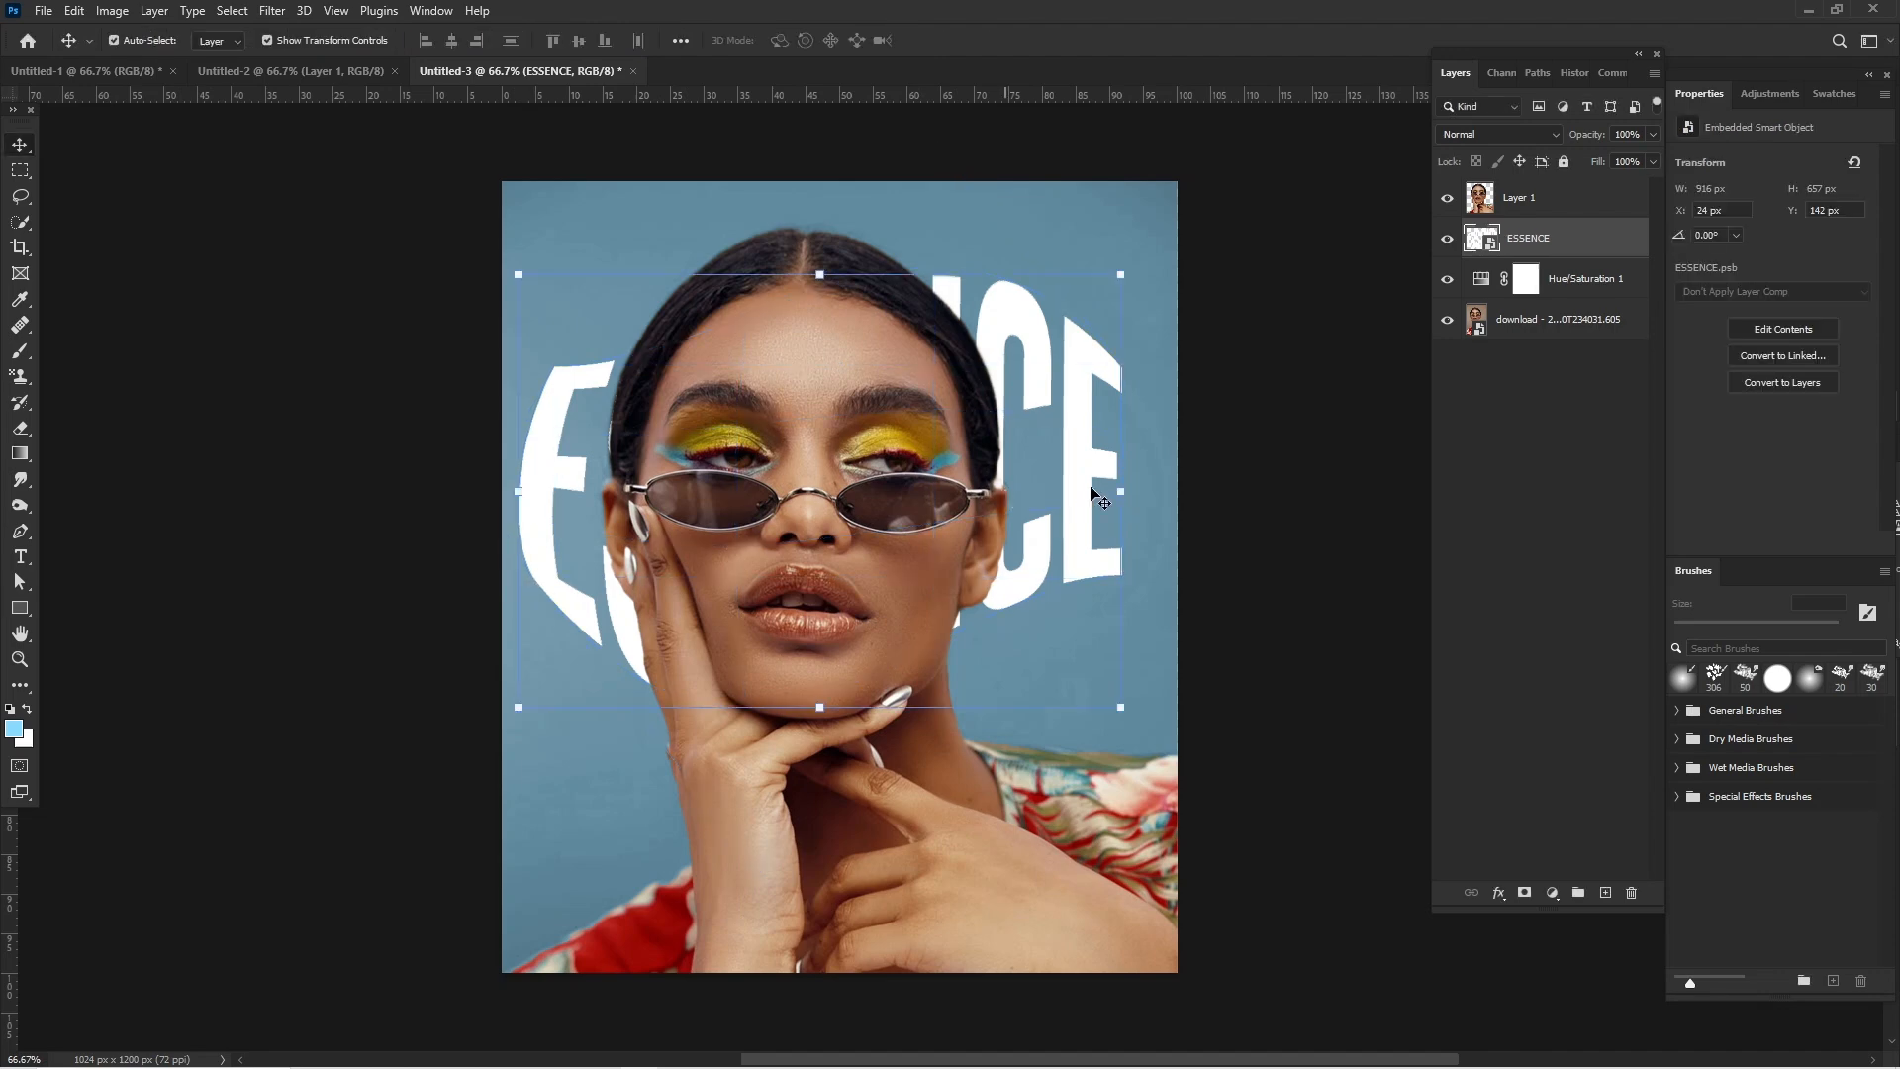
- Blur the warped ESSENCE smart object with a Gaussian Blur of 9.8 pixels radius and deselect it
click(272, 10)
mouse_move(421, 270)
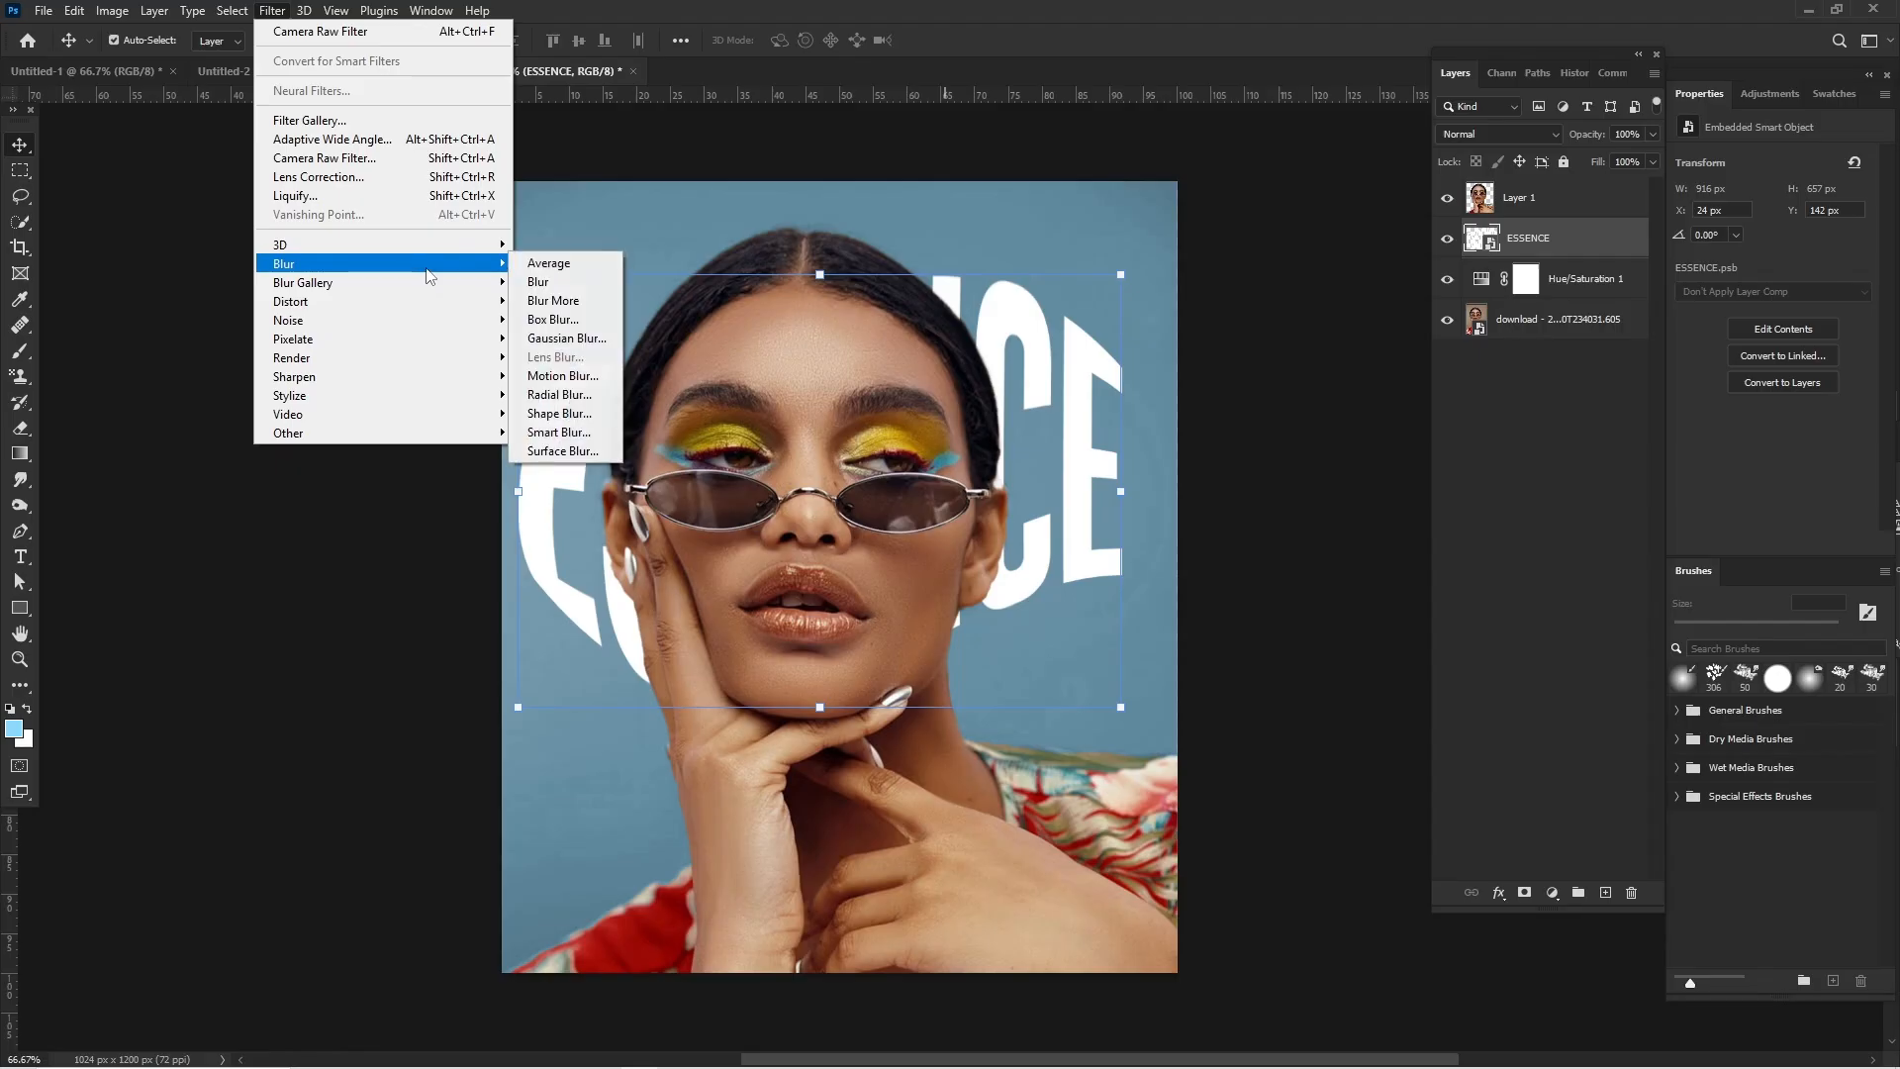
click(574, 339)
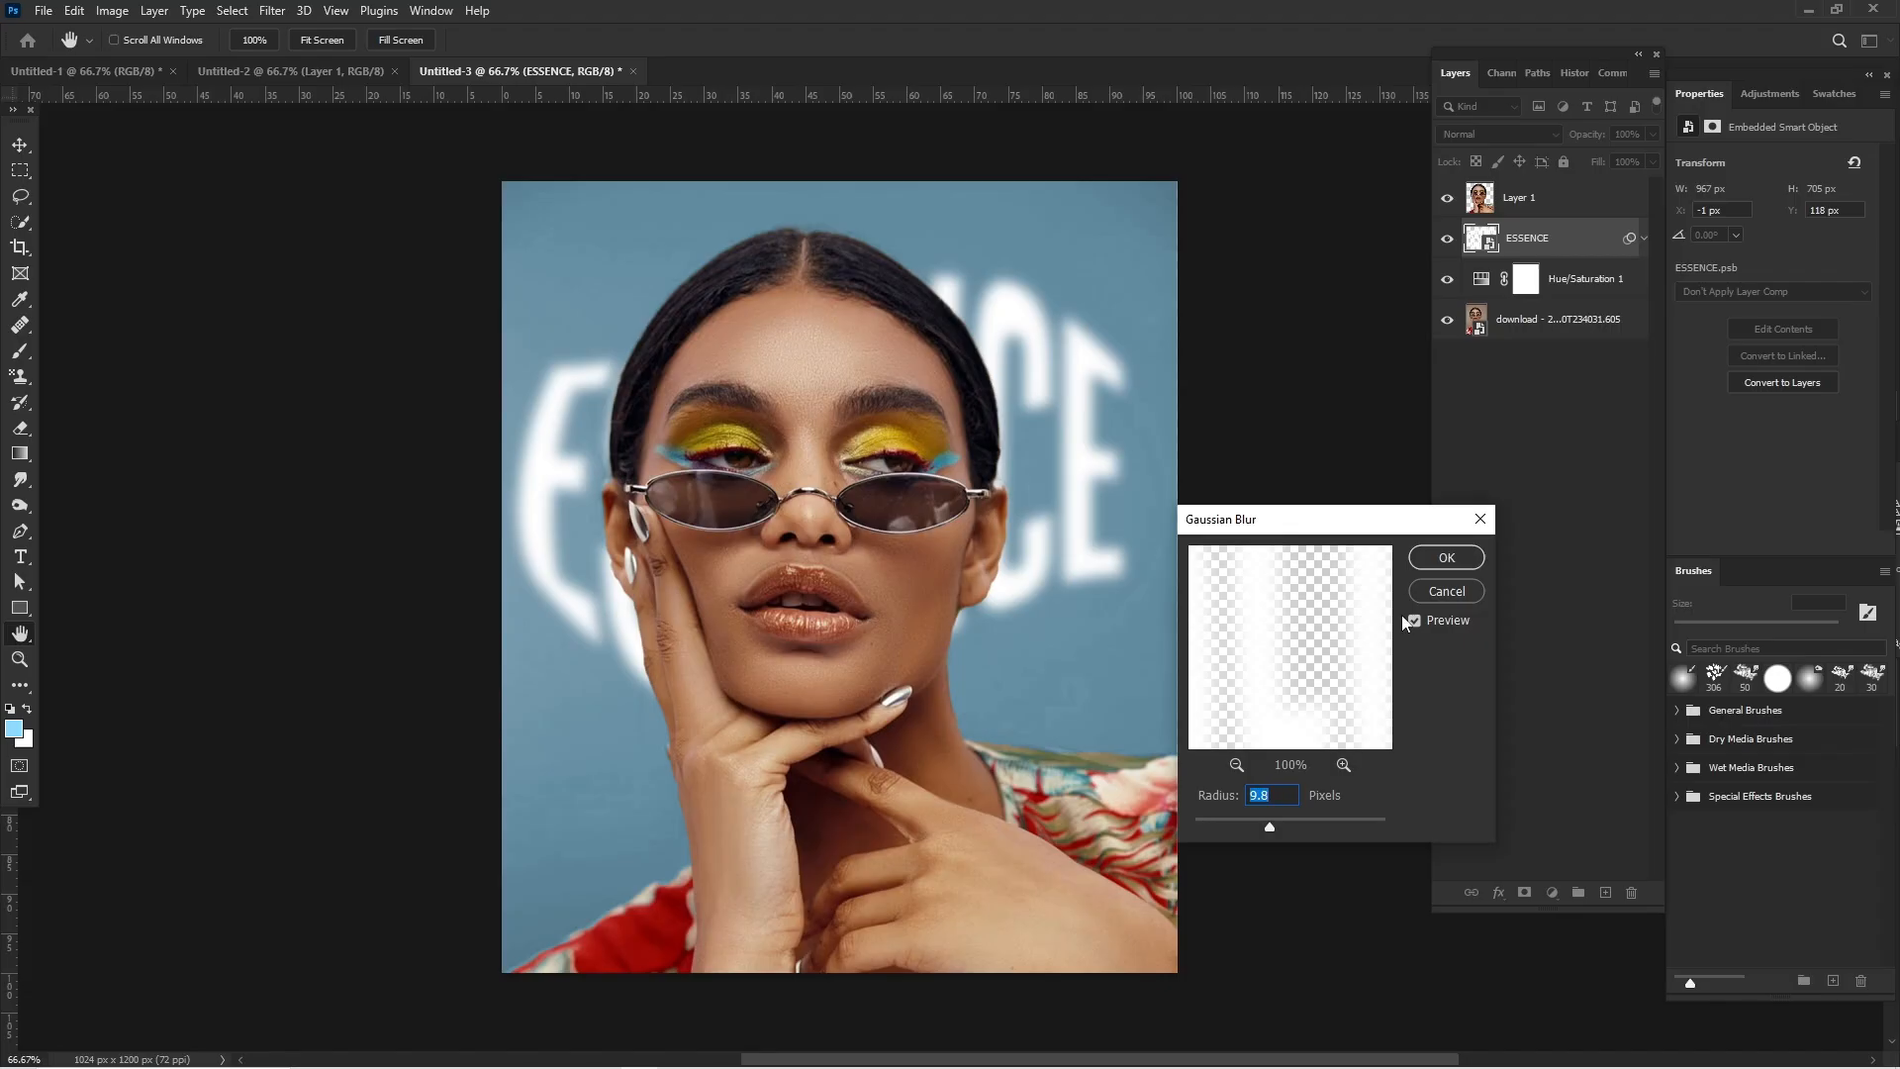
click(1445, 560)
key(v)
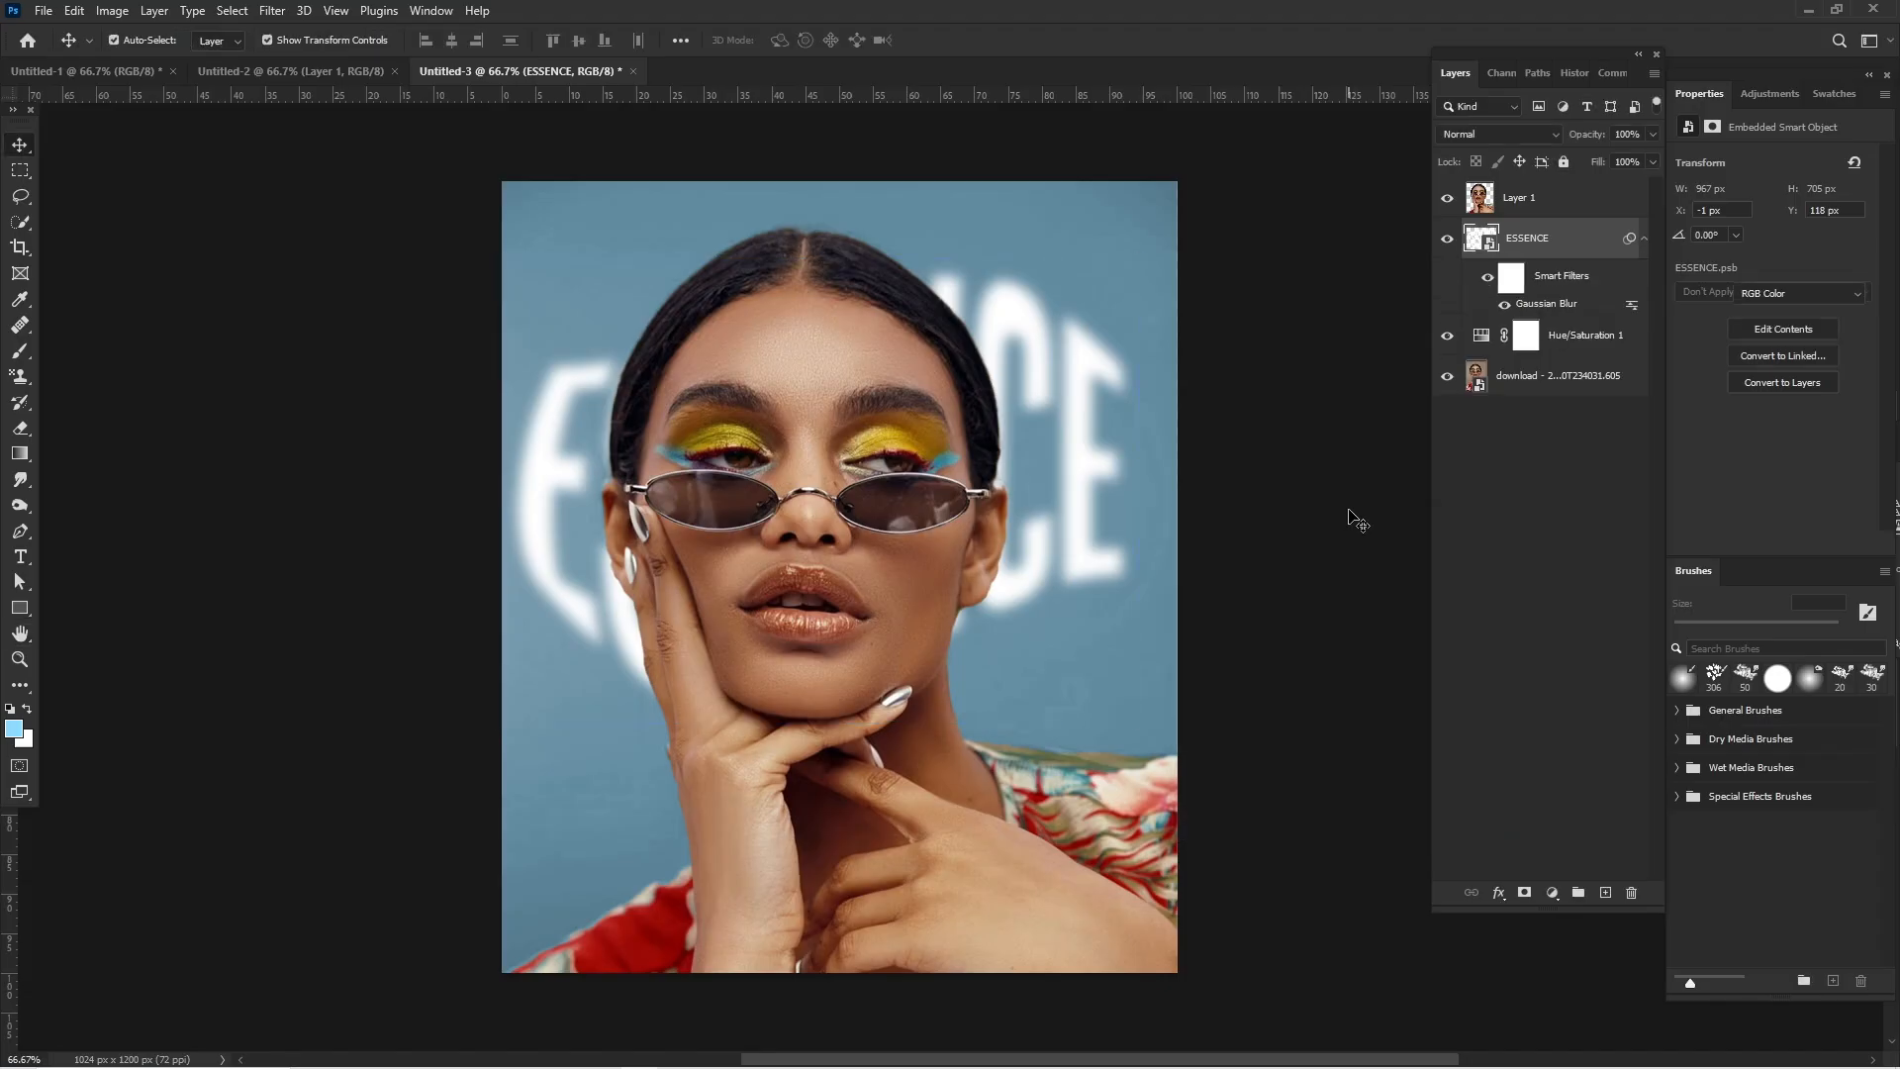
key(ctrl+minus)
click(1357, 521)
key(ctrl+plus)
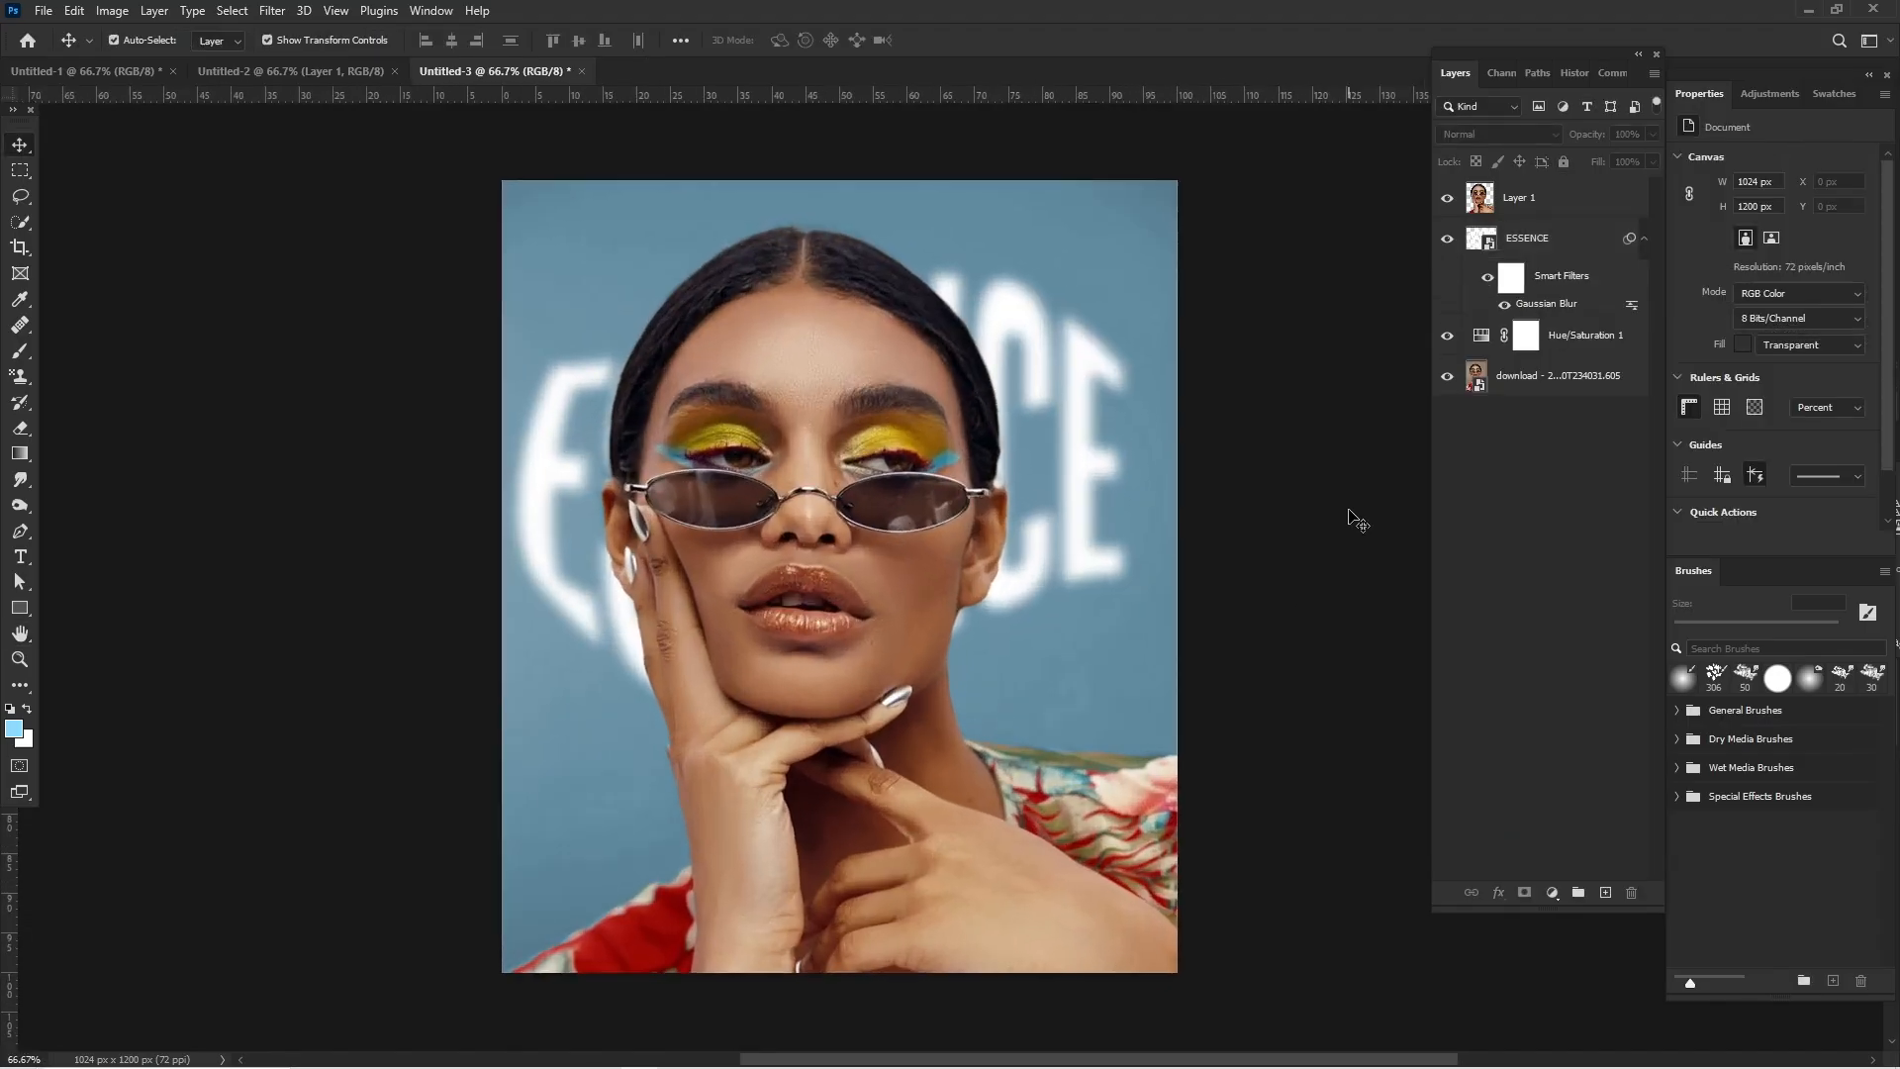
scroll(1078, 648, down, 1)
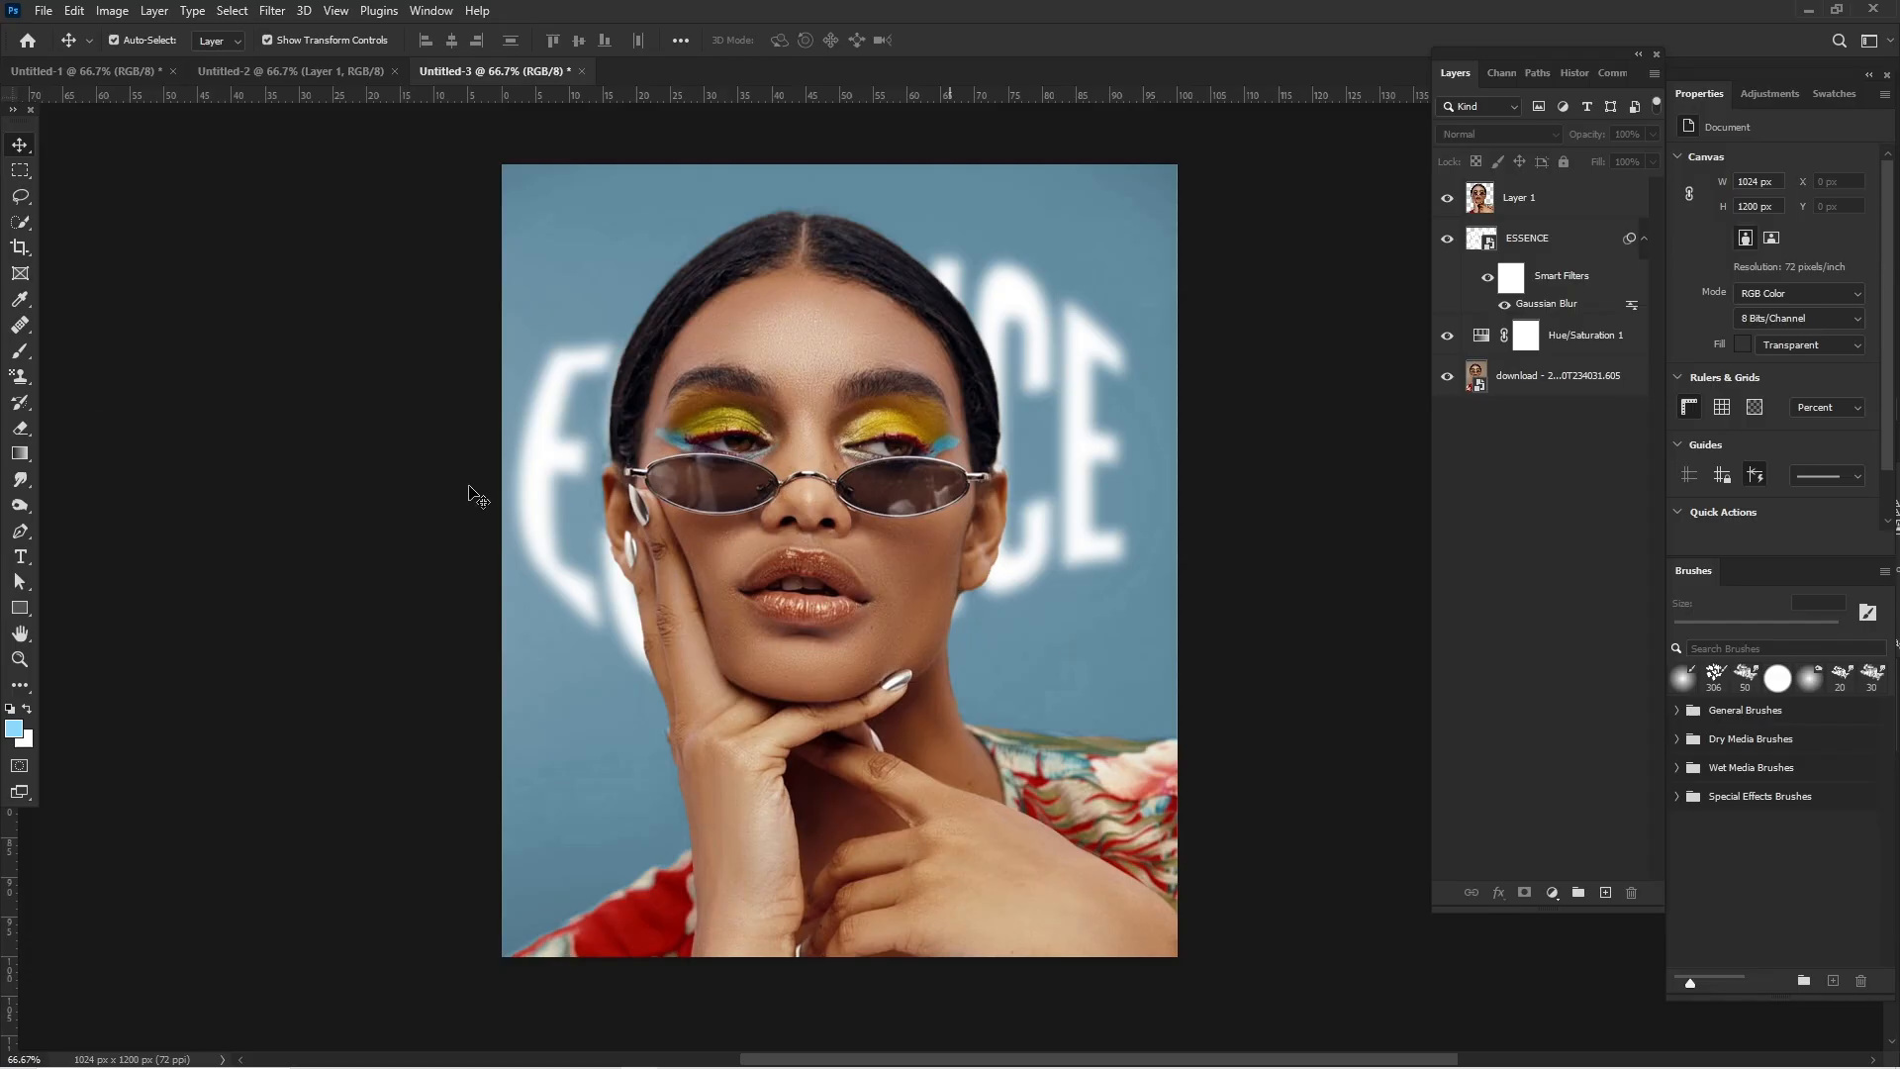
- Add a new layer above the cut-out woman and edit the Gradient tool's custom gradient with a 0% opacity end stop
click(1606, 892)
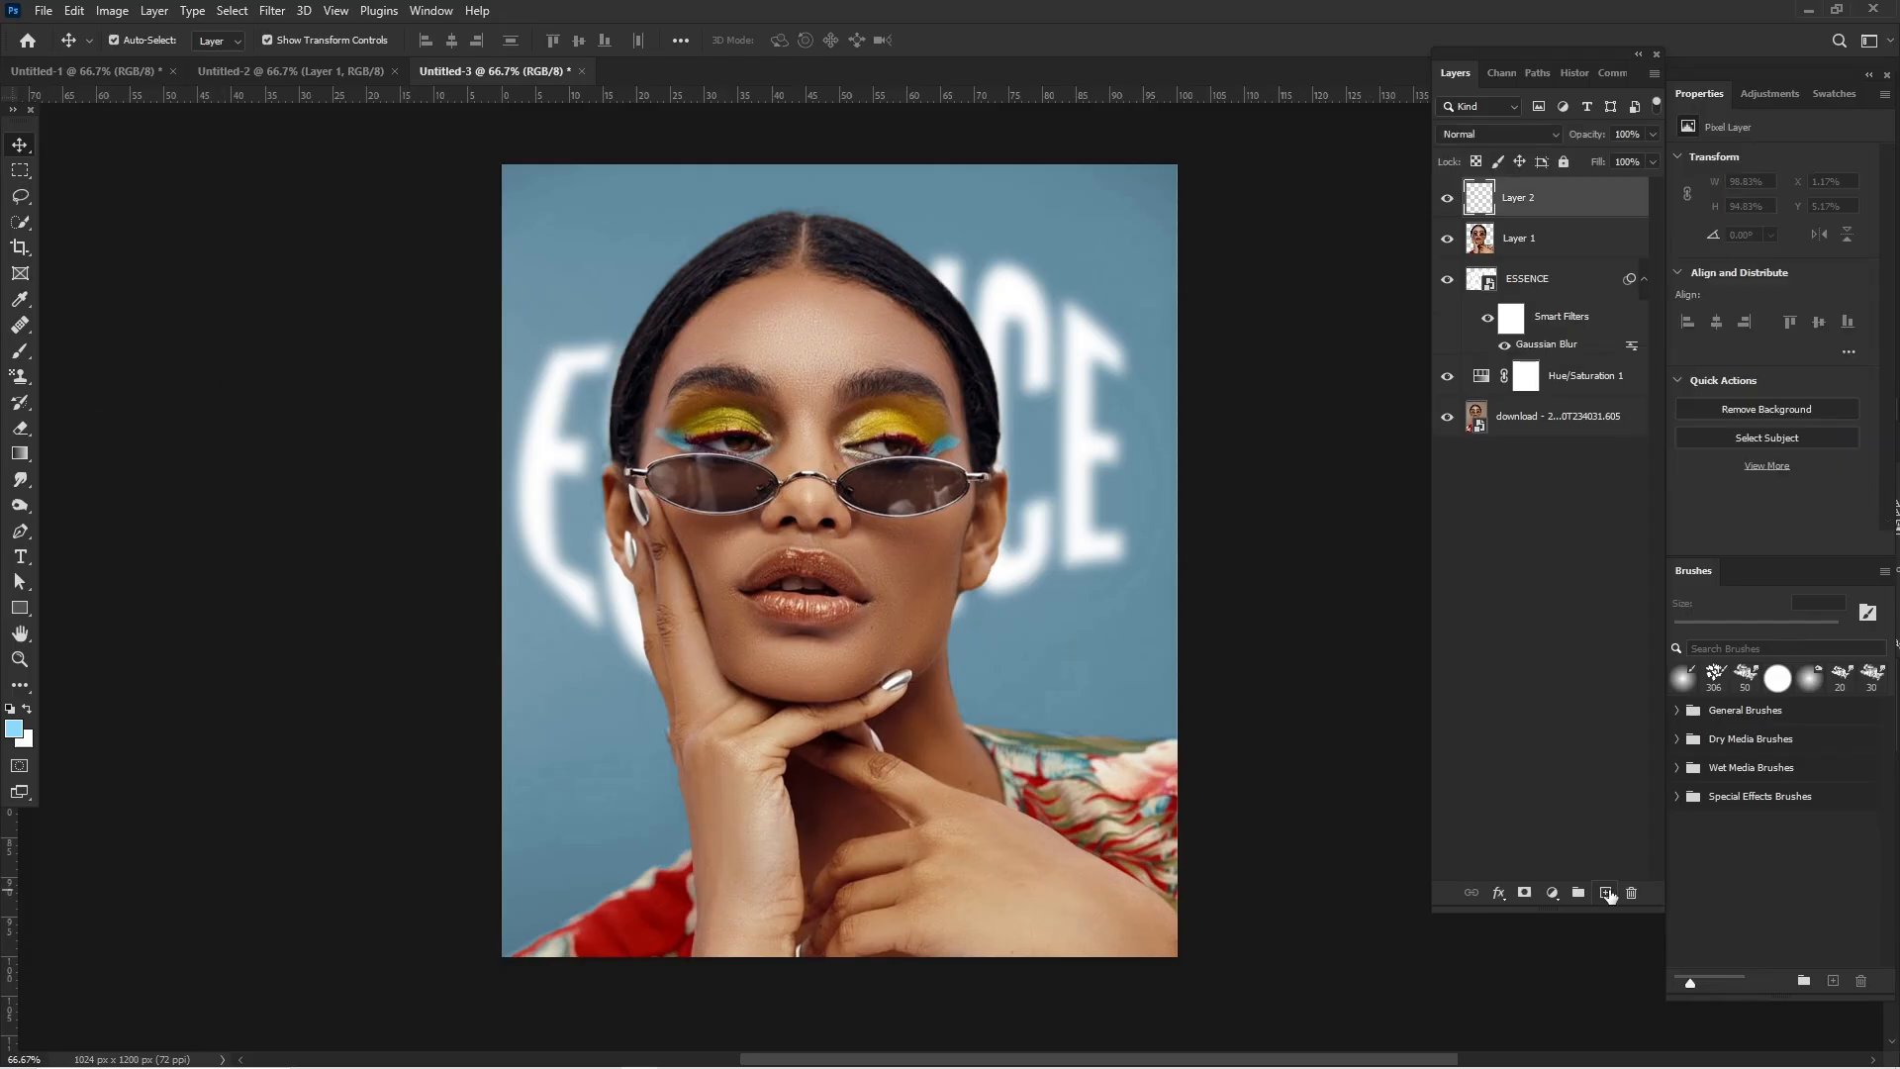
click(24, 456)
click(158, 46)
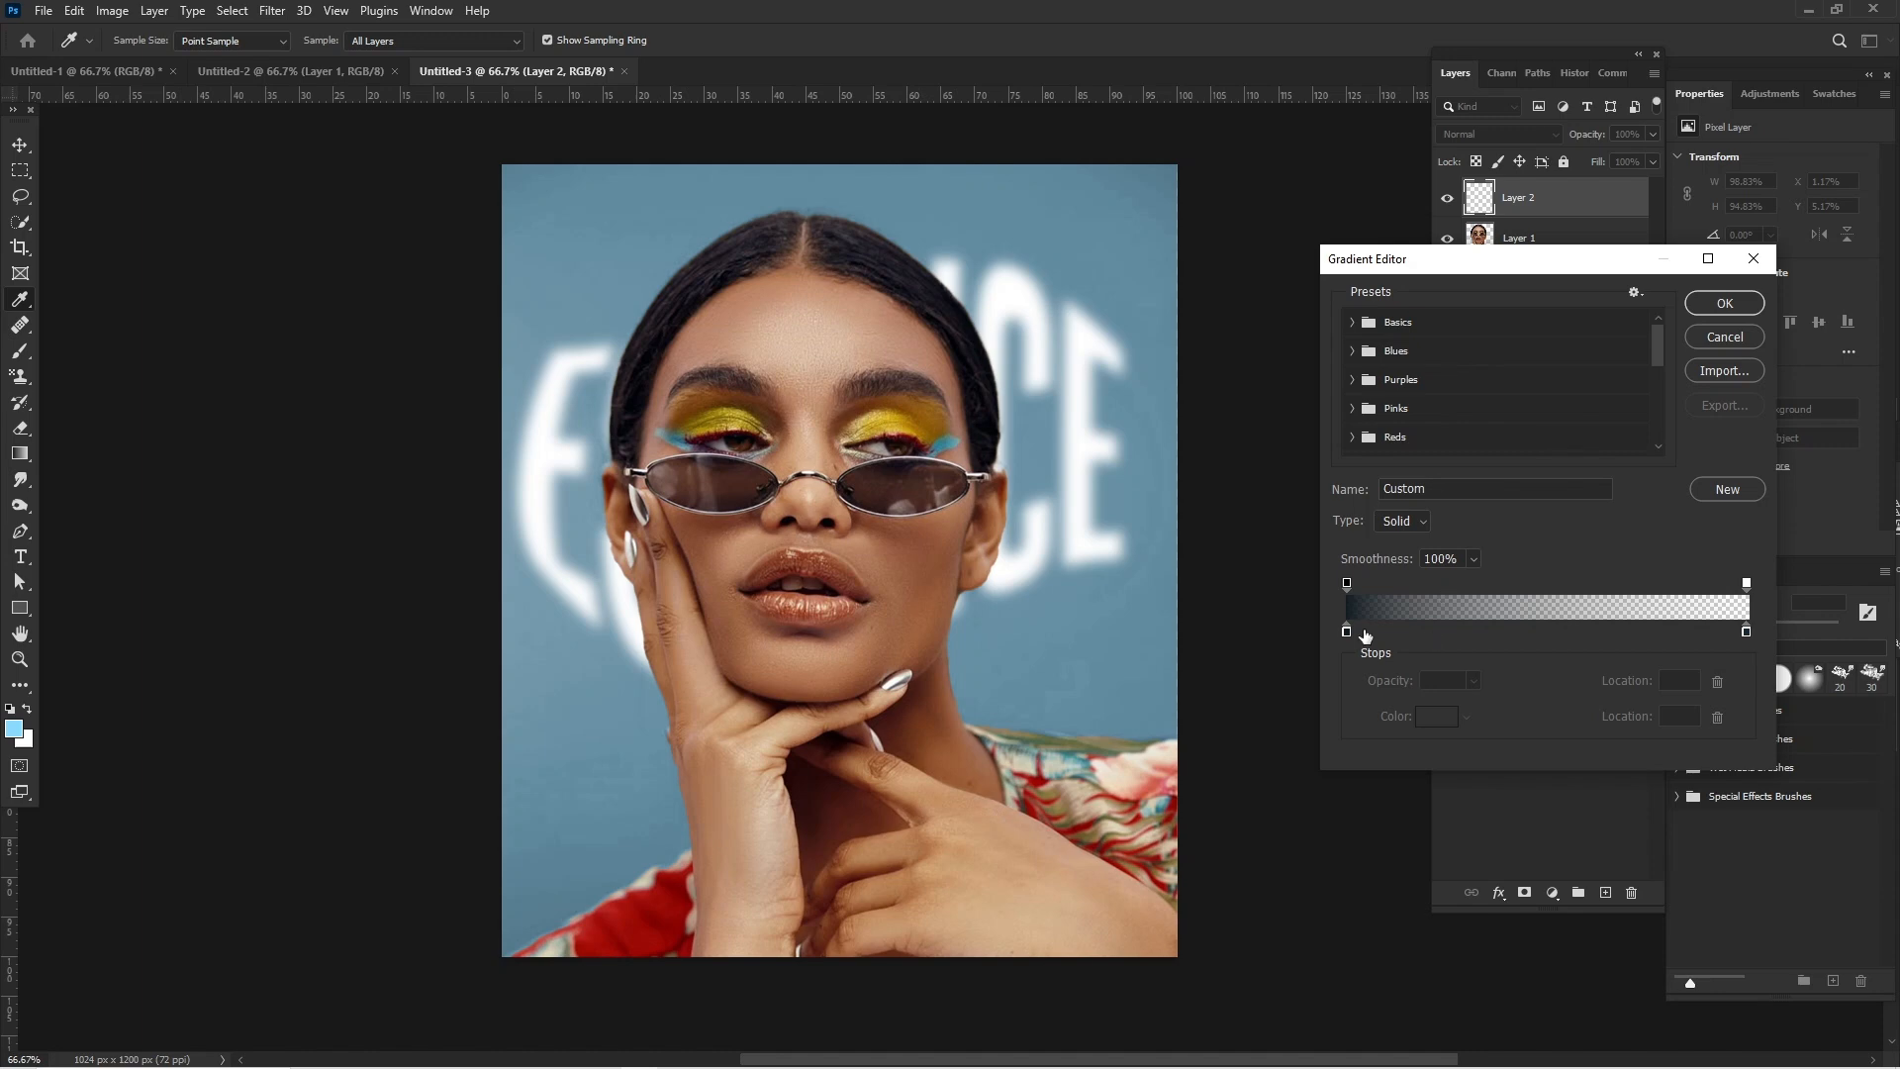
click(1347, 583)
click(1346, 631)
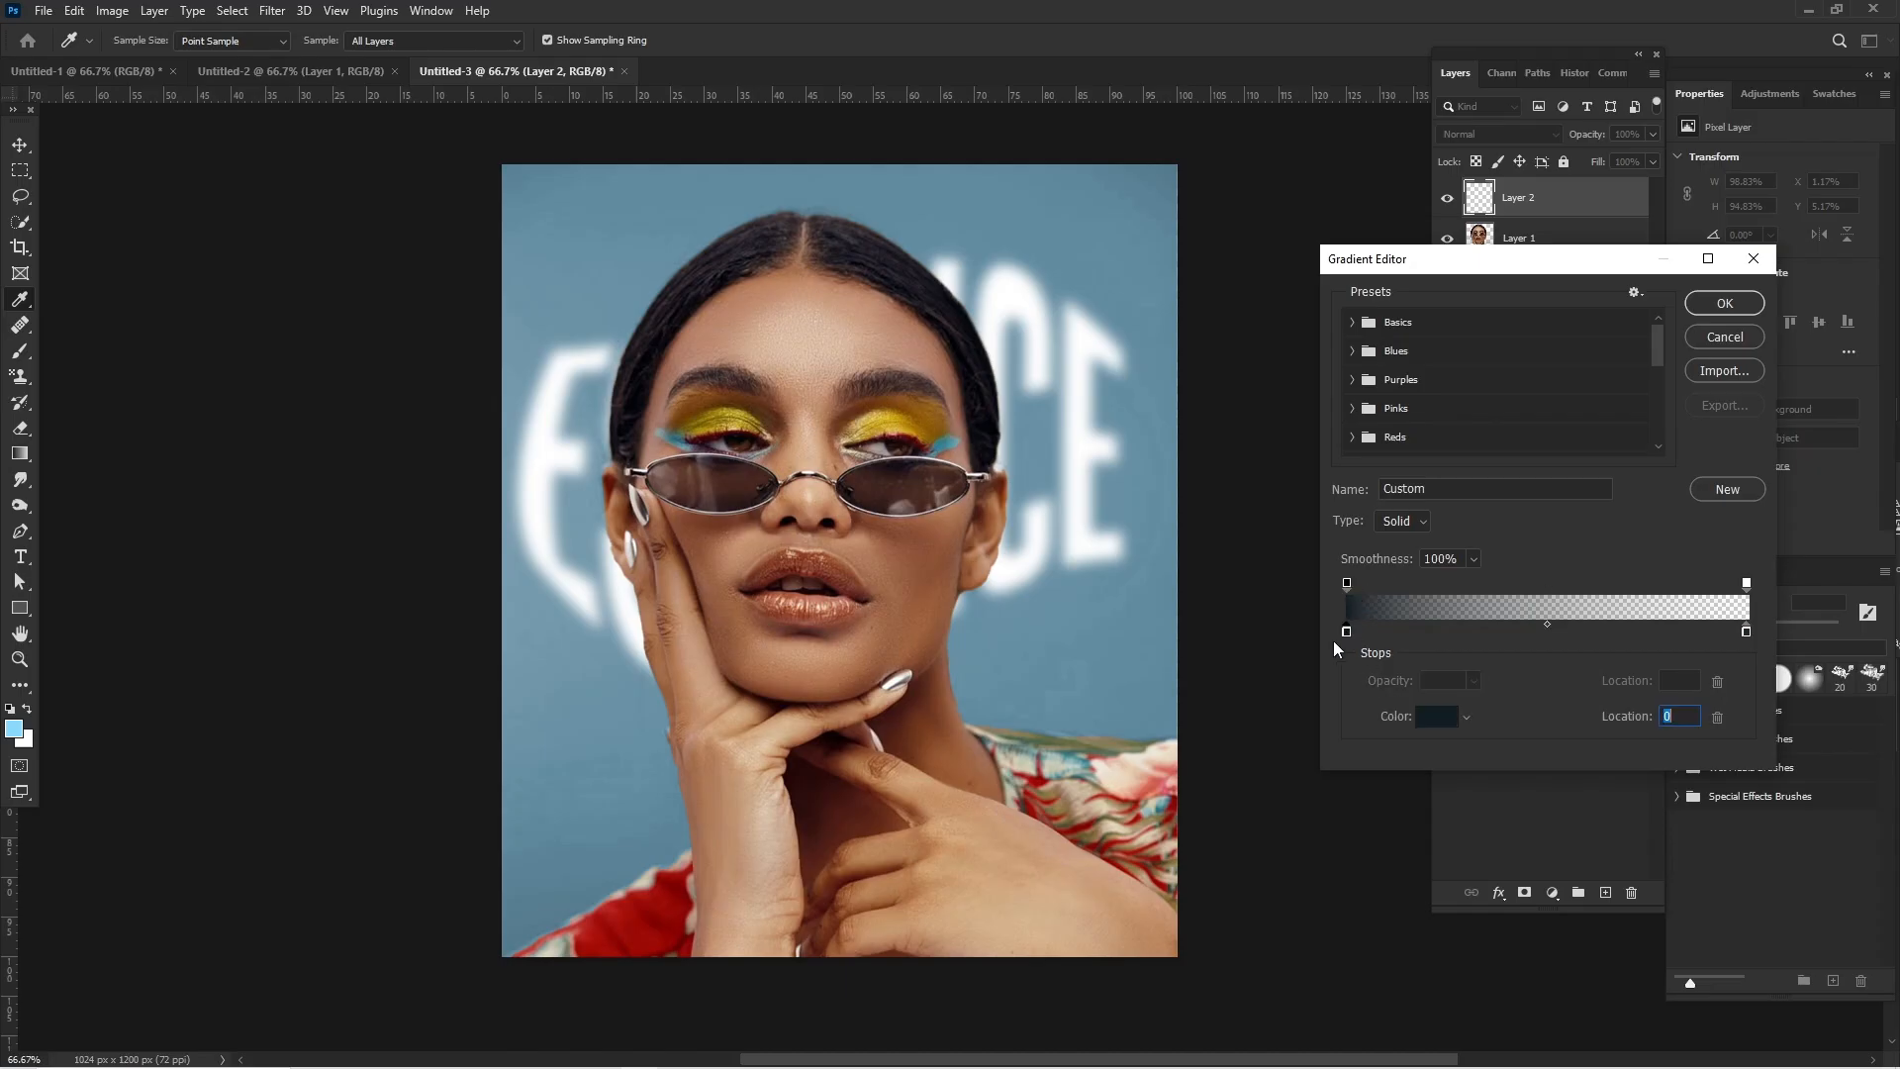
click(1746, 633)
click(1747, 584)
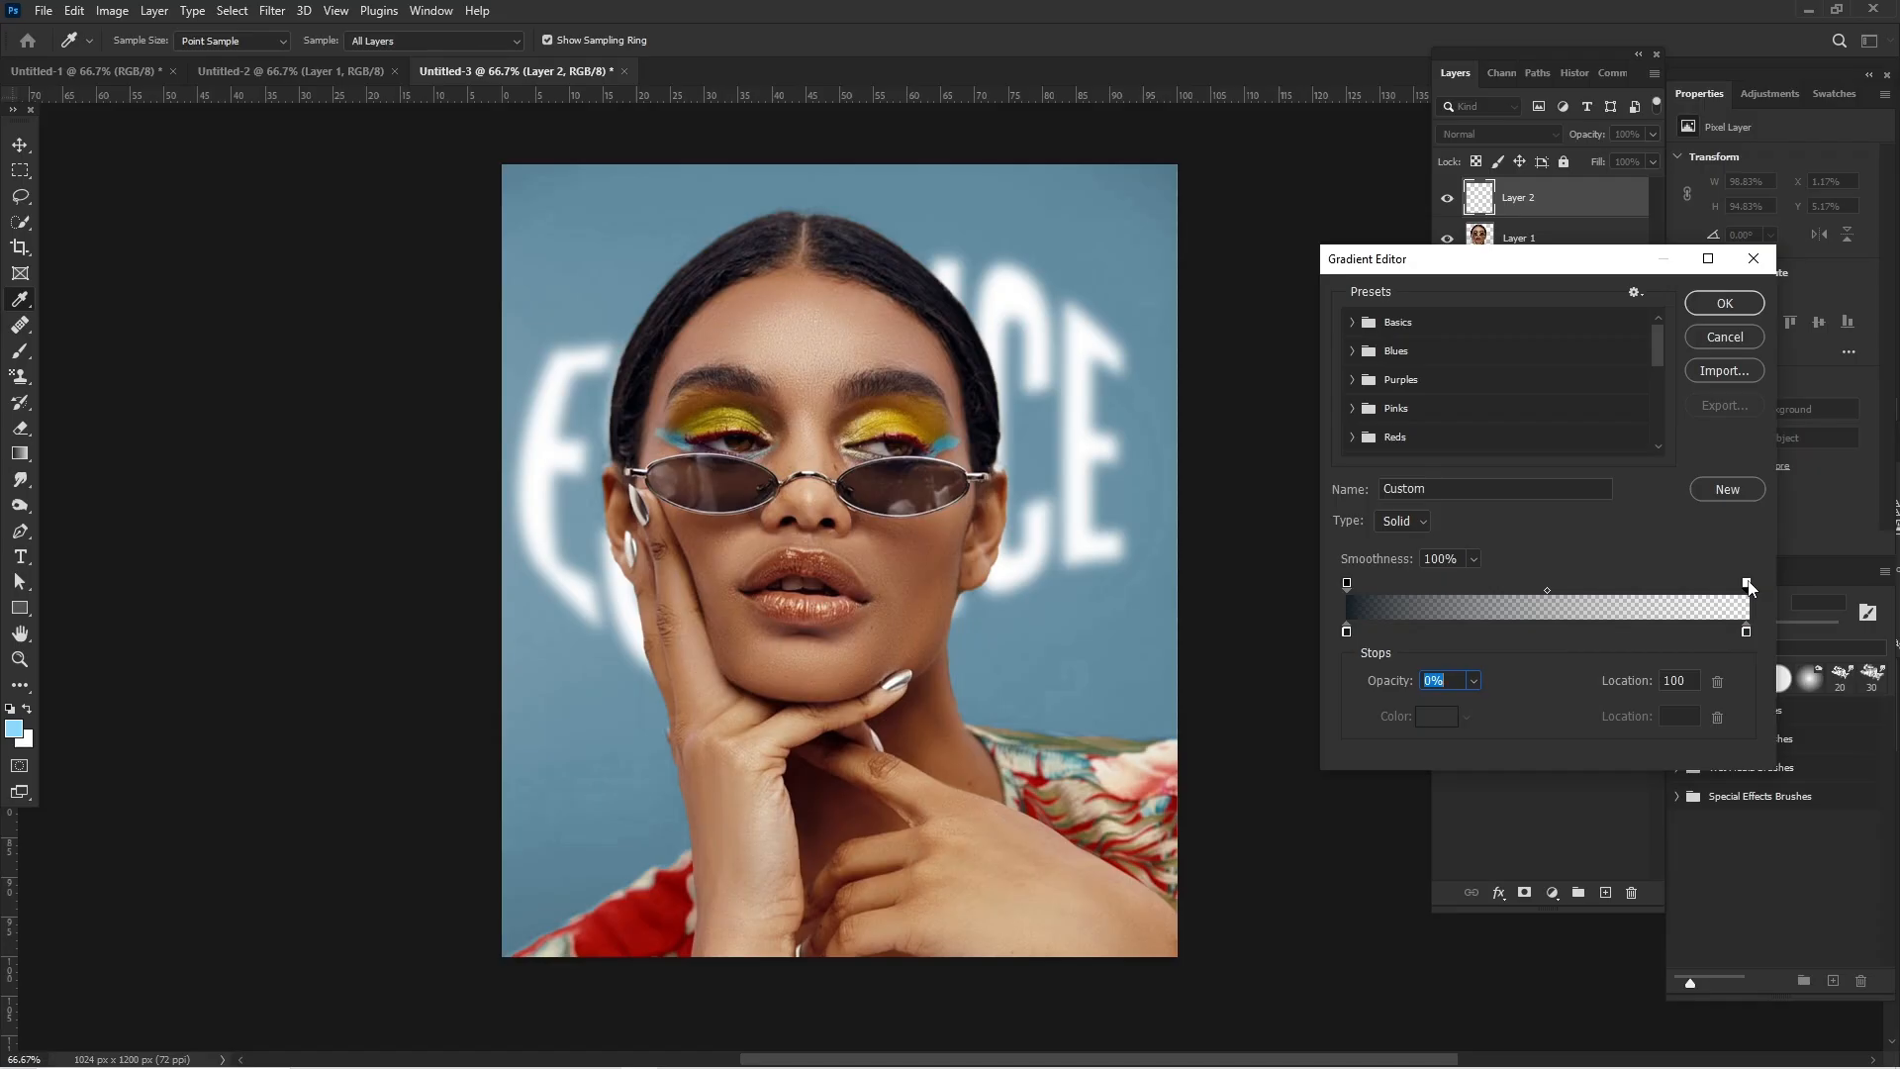
click(1747, 632)
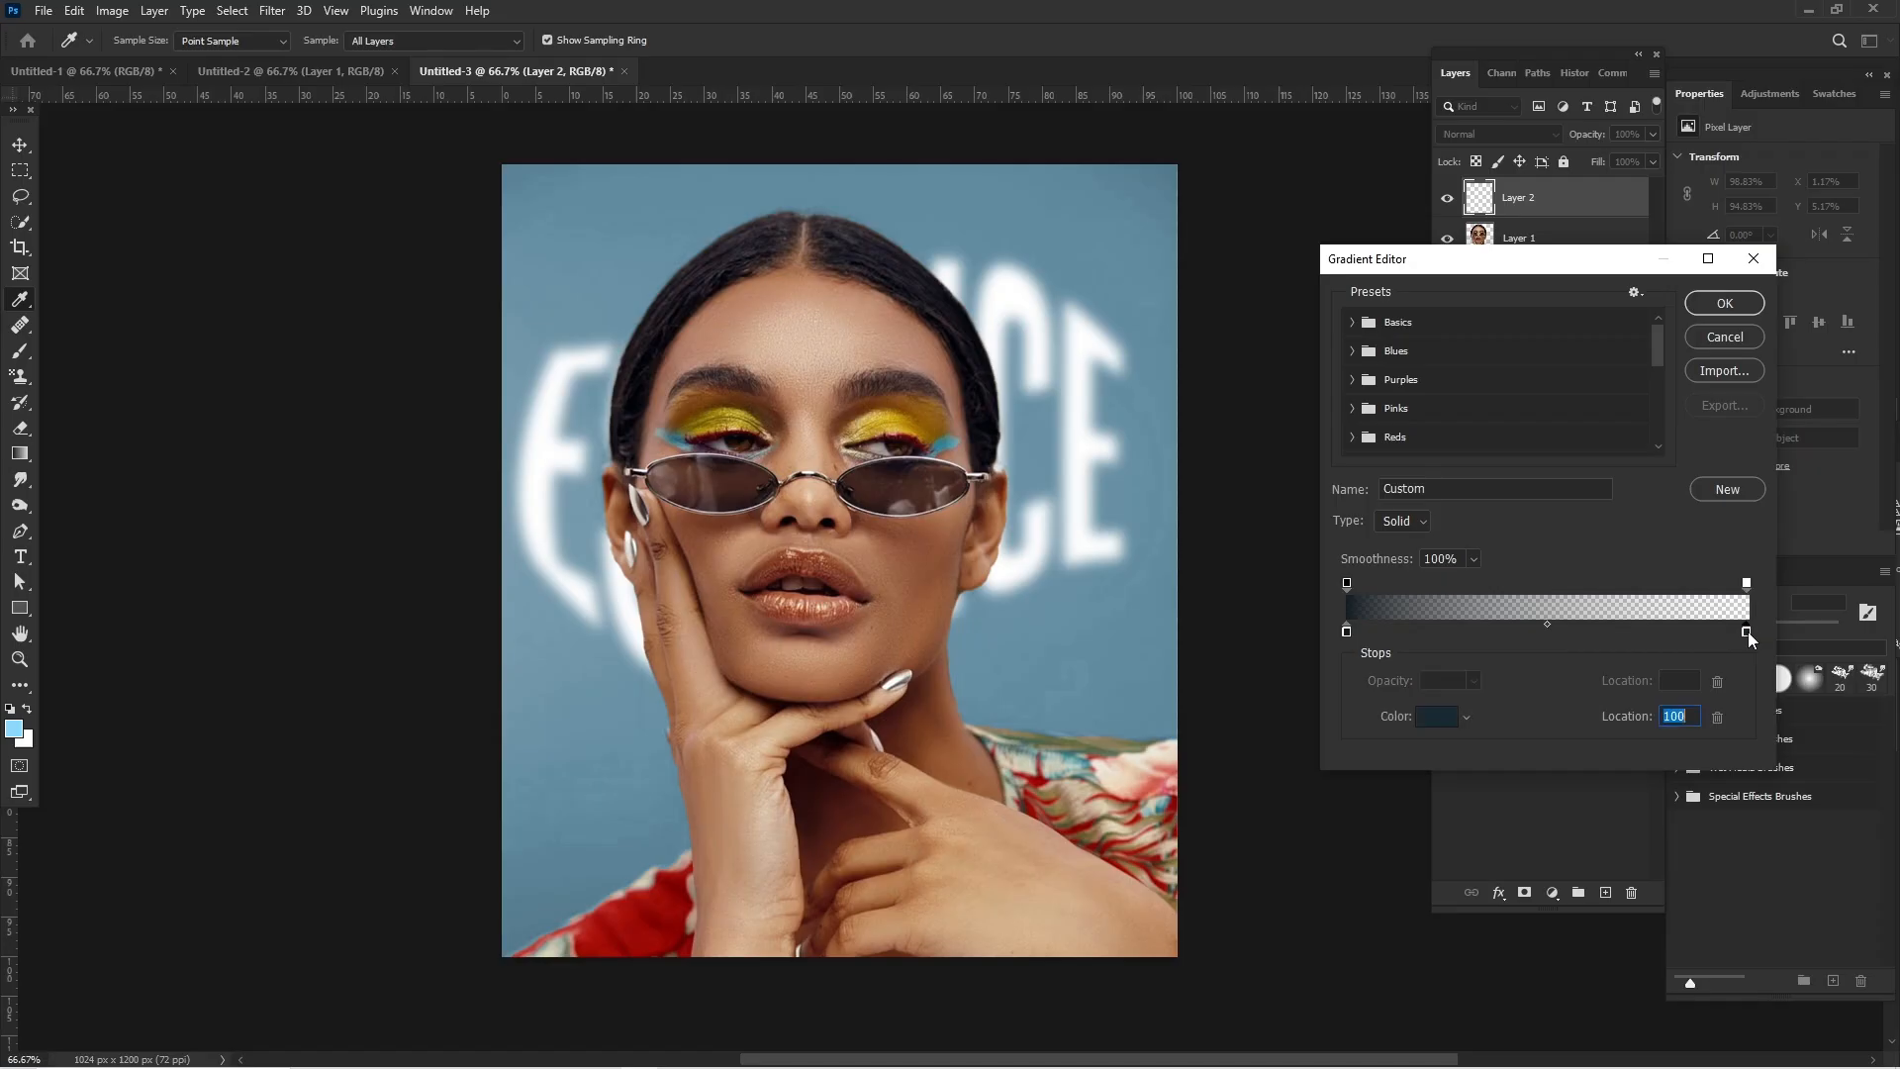
- Use colour 111d24 for the gradient's start stop and 182932 for its end stop, and accept the gradient
click(1346, 632)
click(1437, 716)
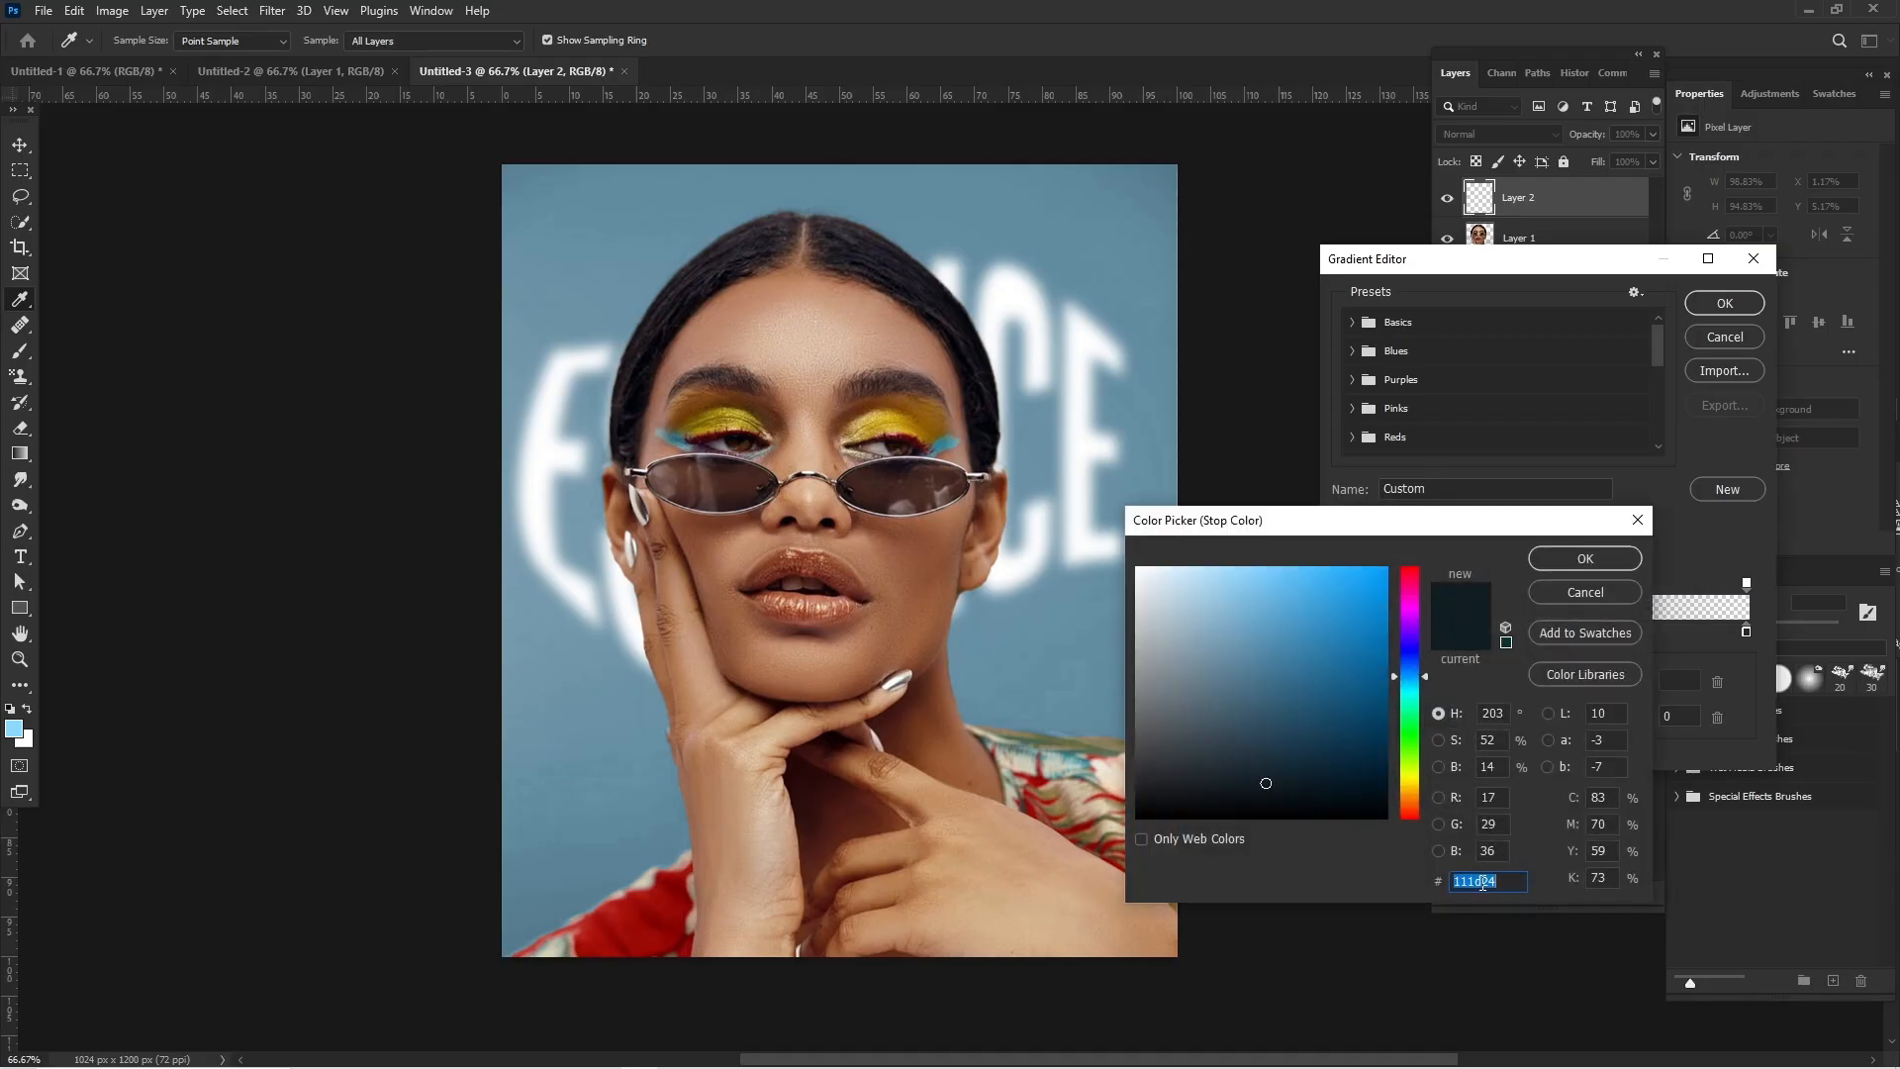
click(1584, 558)
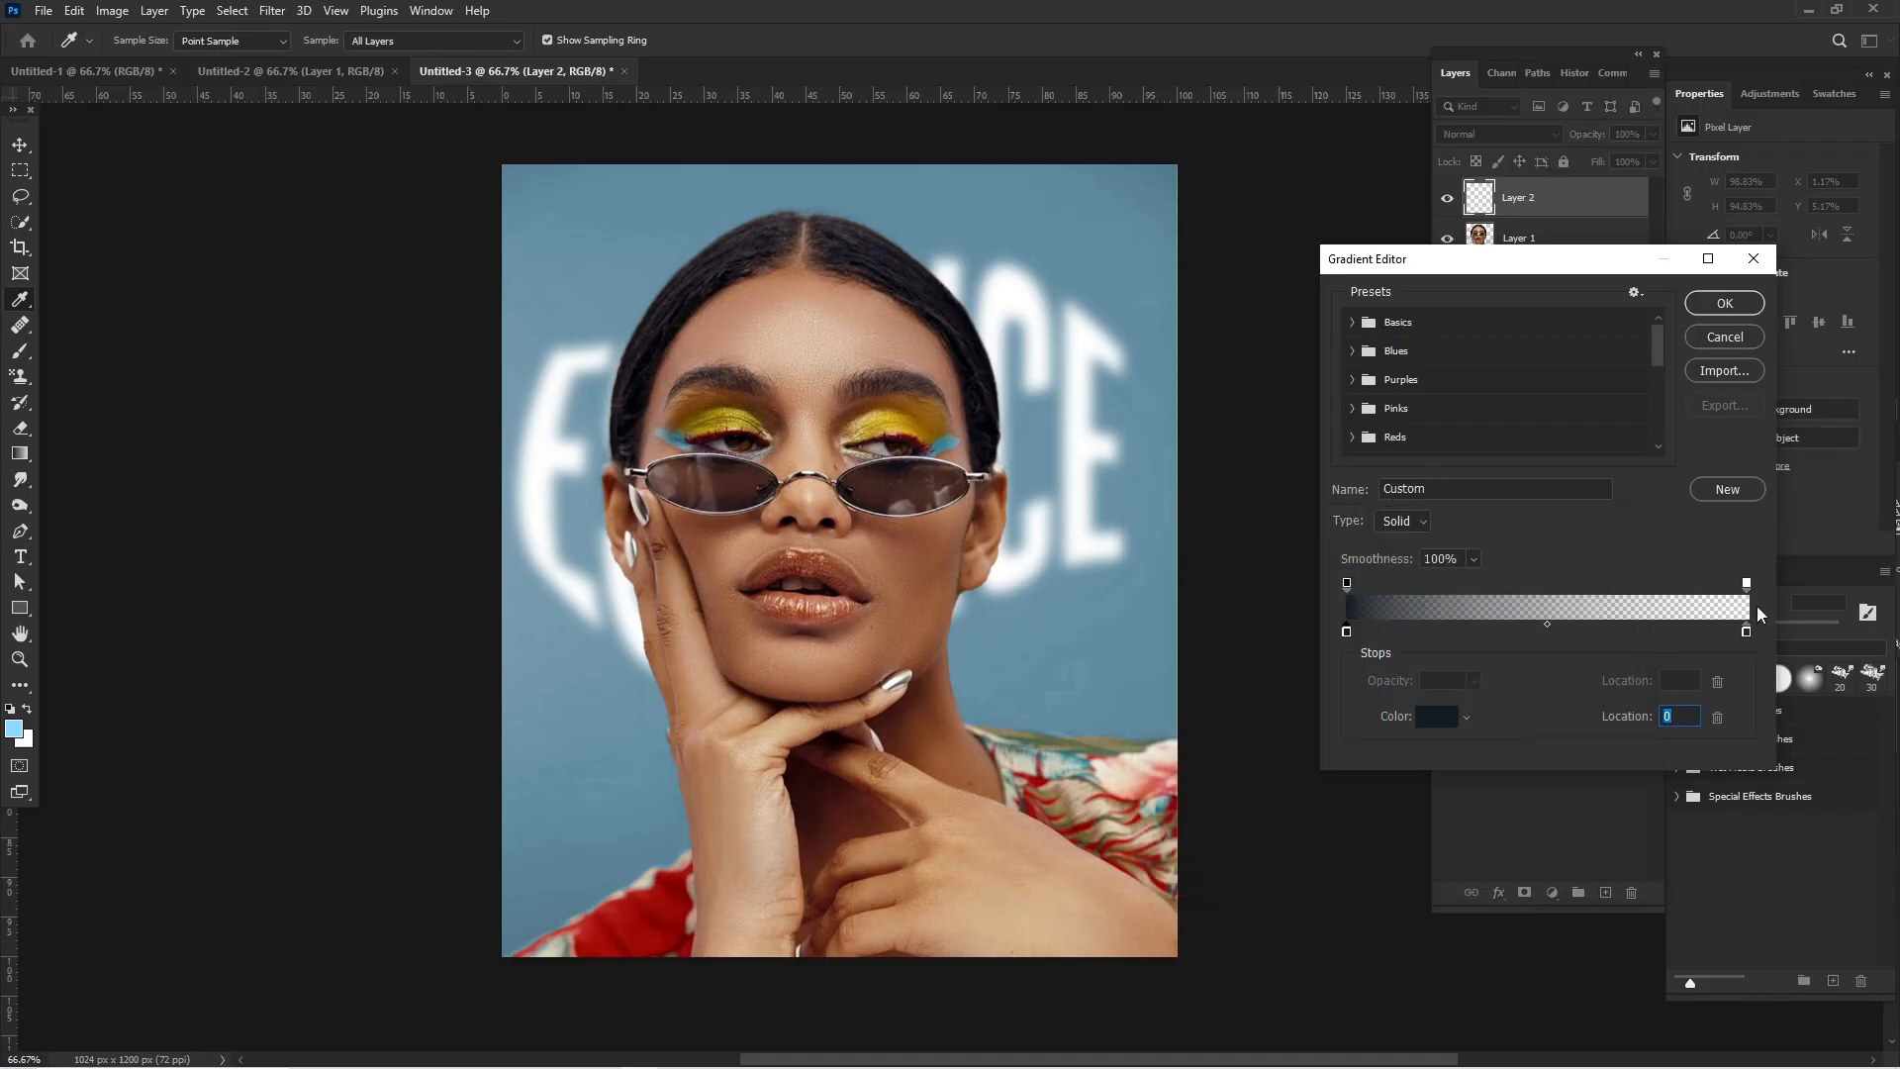
click(1746, 632)
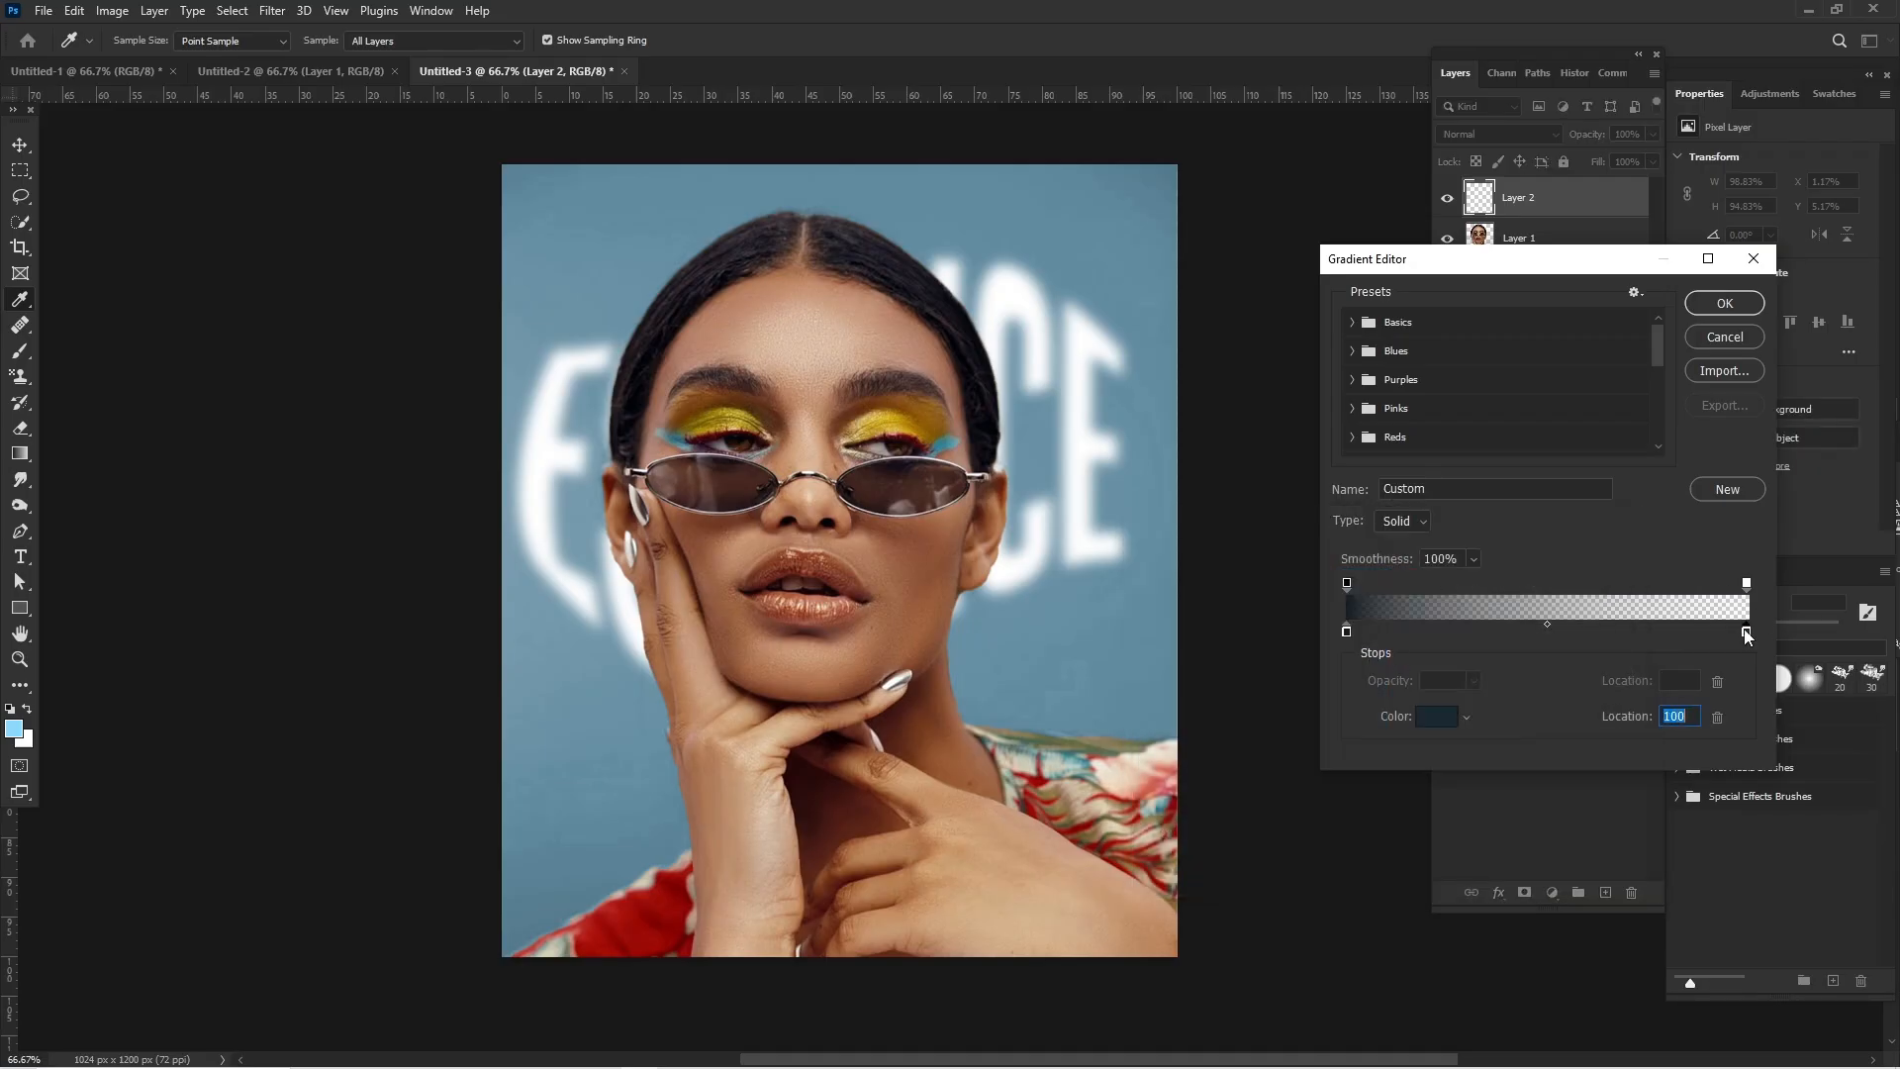
click(1438, 718)
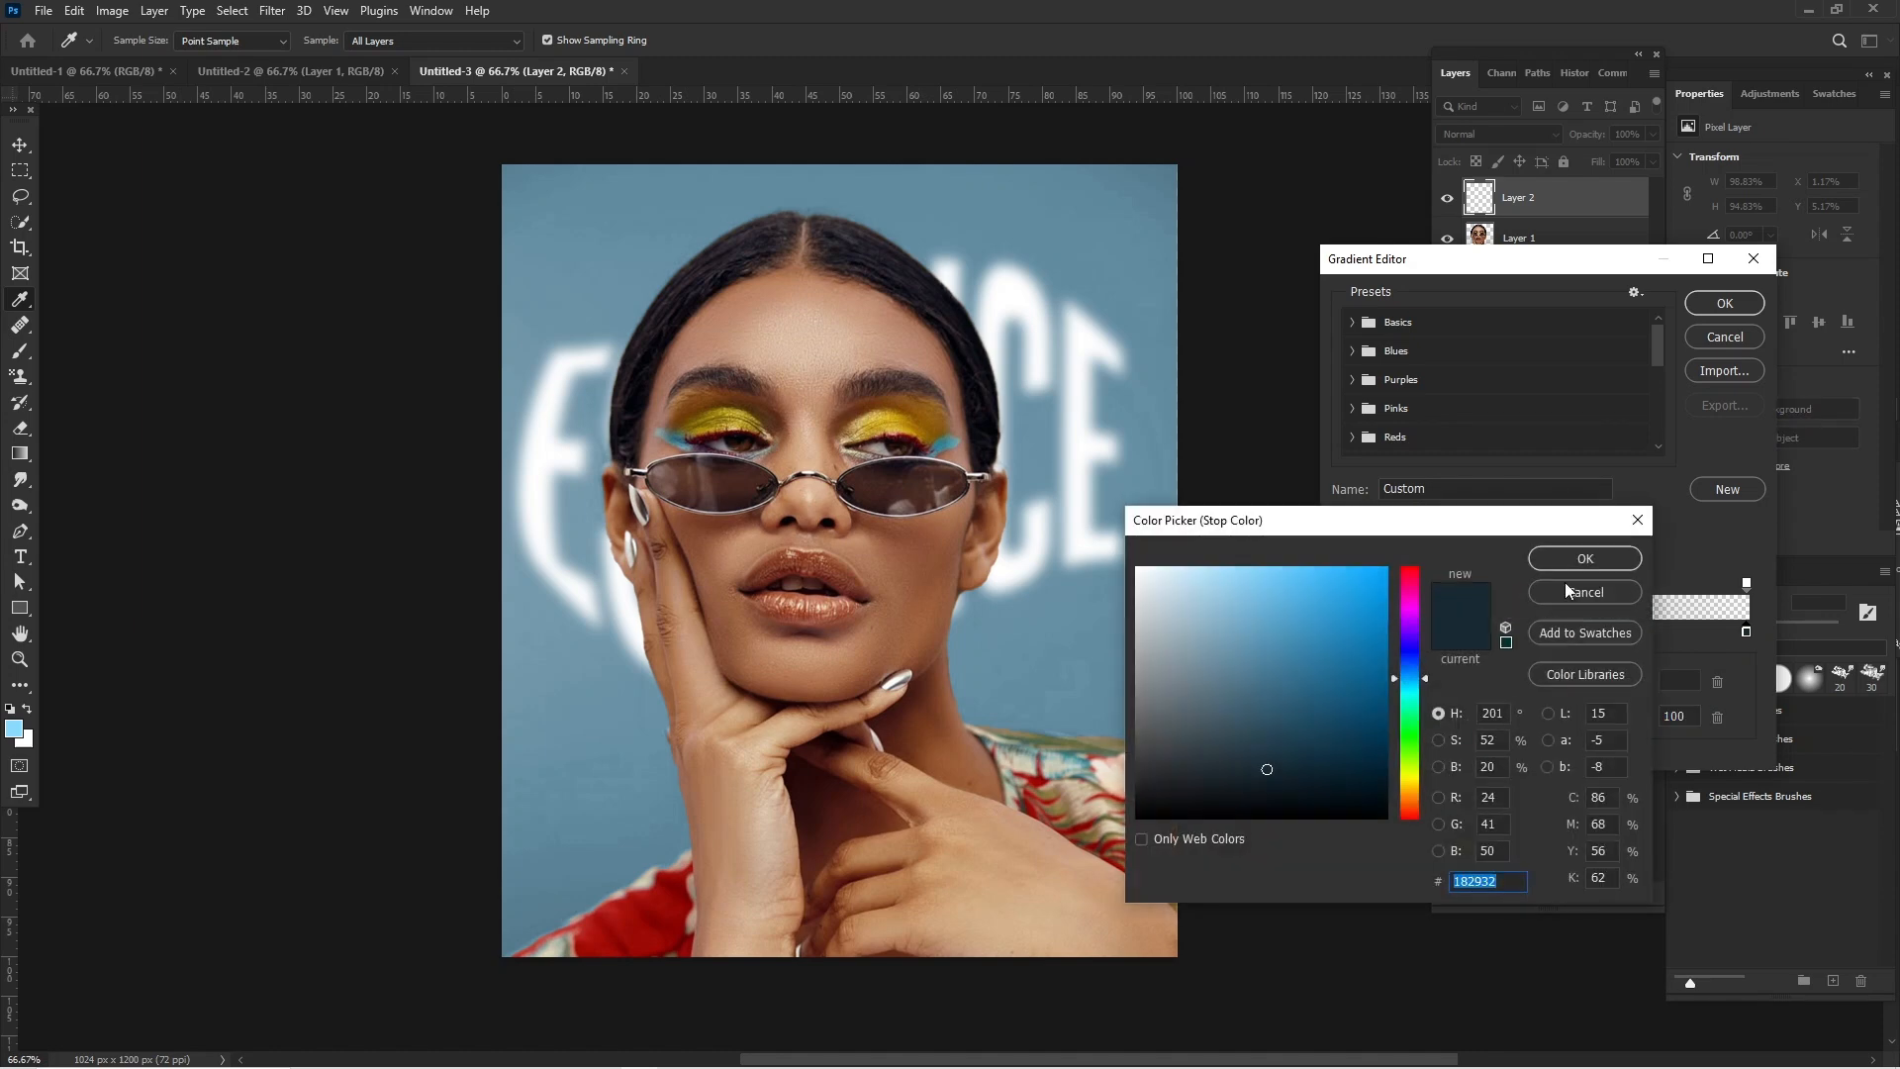
click(1584, 558)
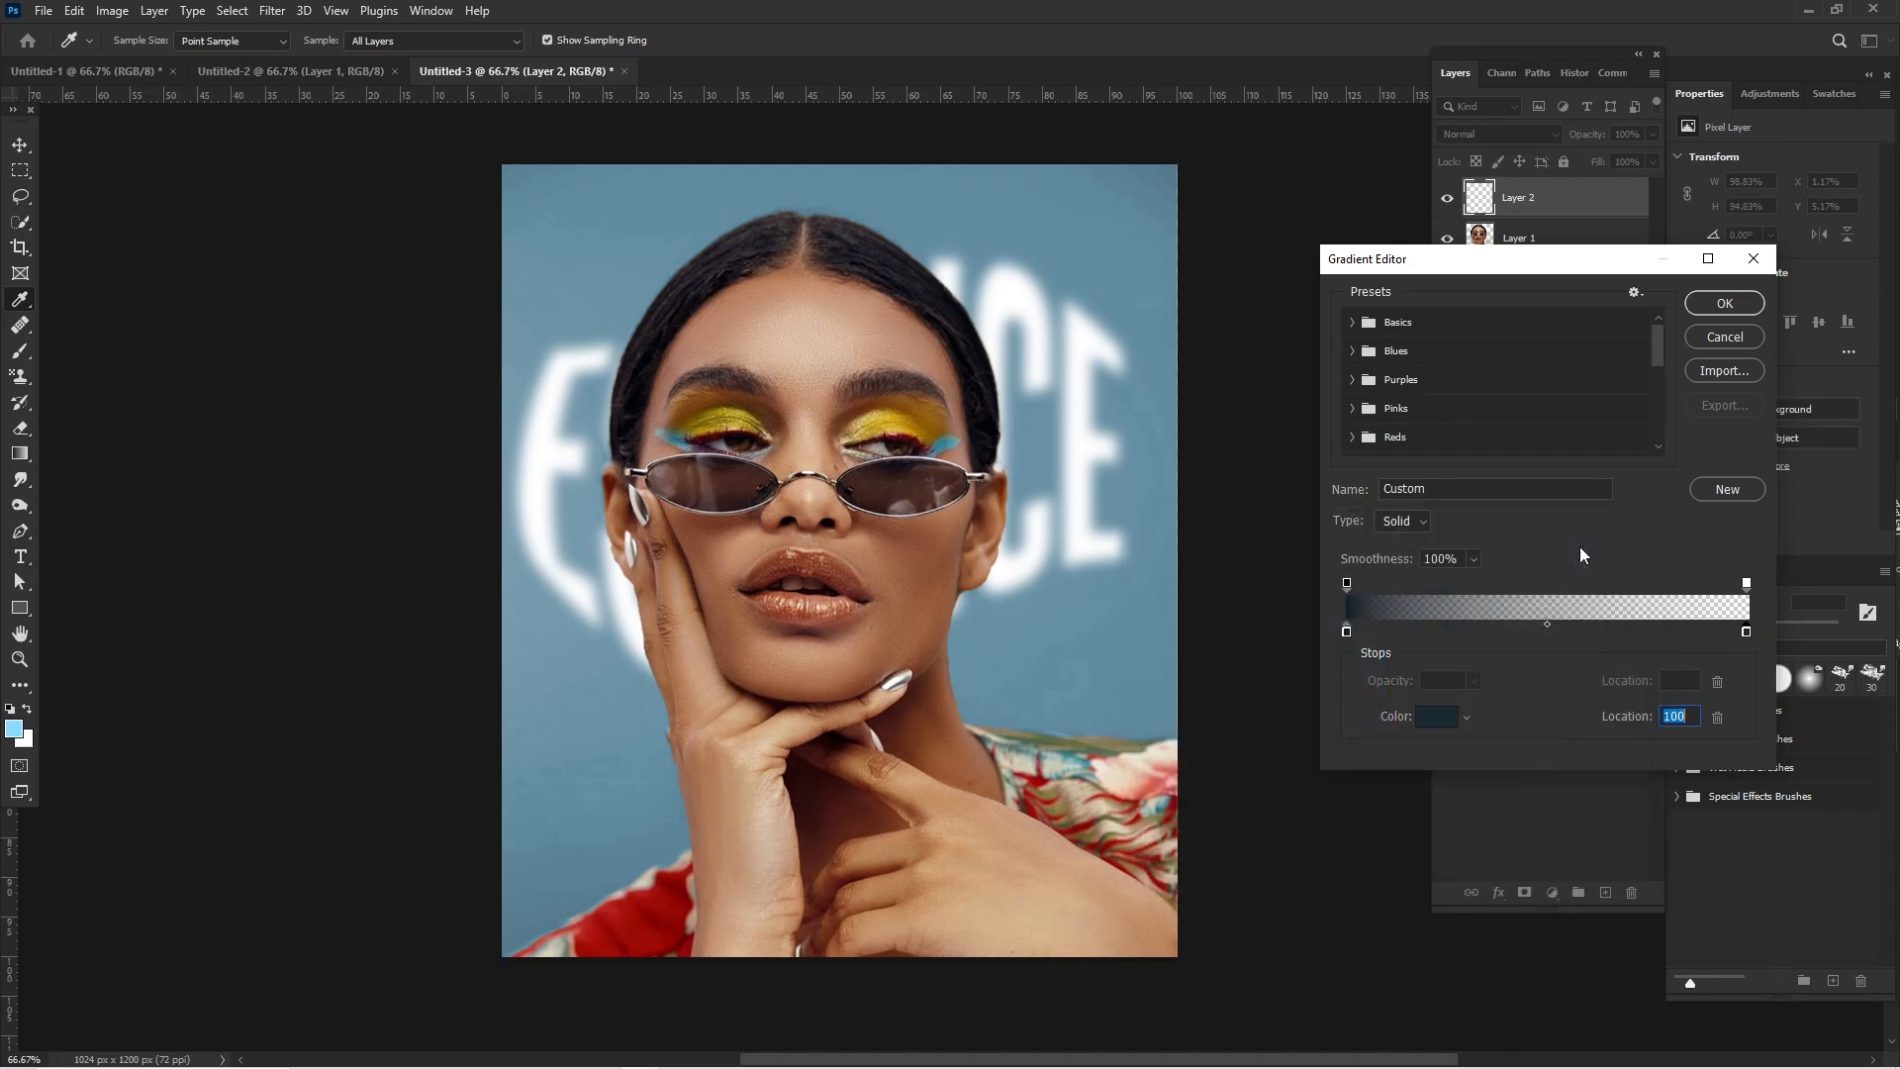
click(1727, 302)
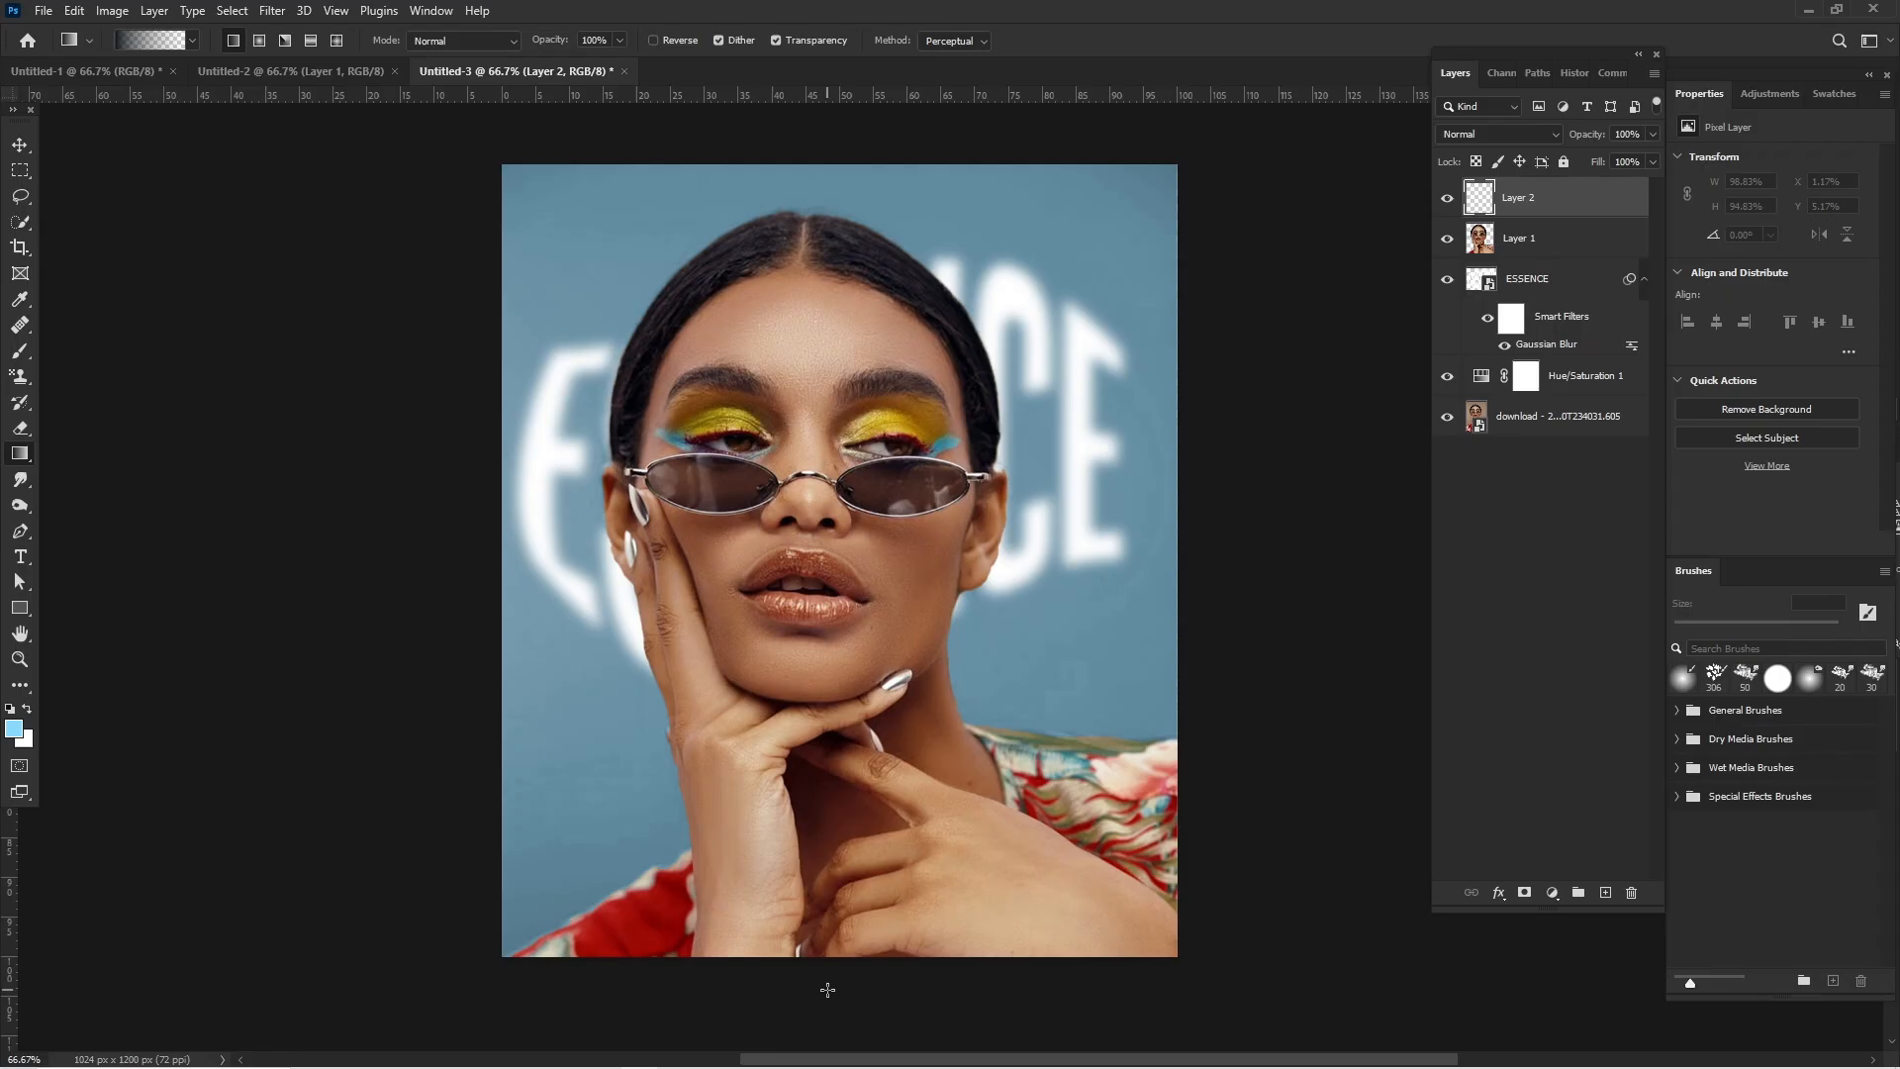
- Draw the dark gradient from below the canvas up to the hairline, and lower its upper edge to 70.34% height
drag(827, 989, 828, 270)
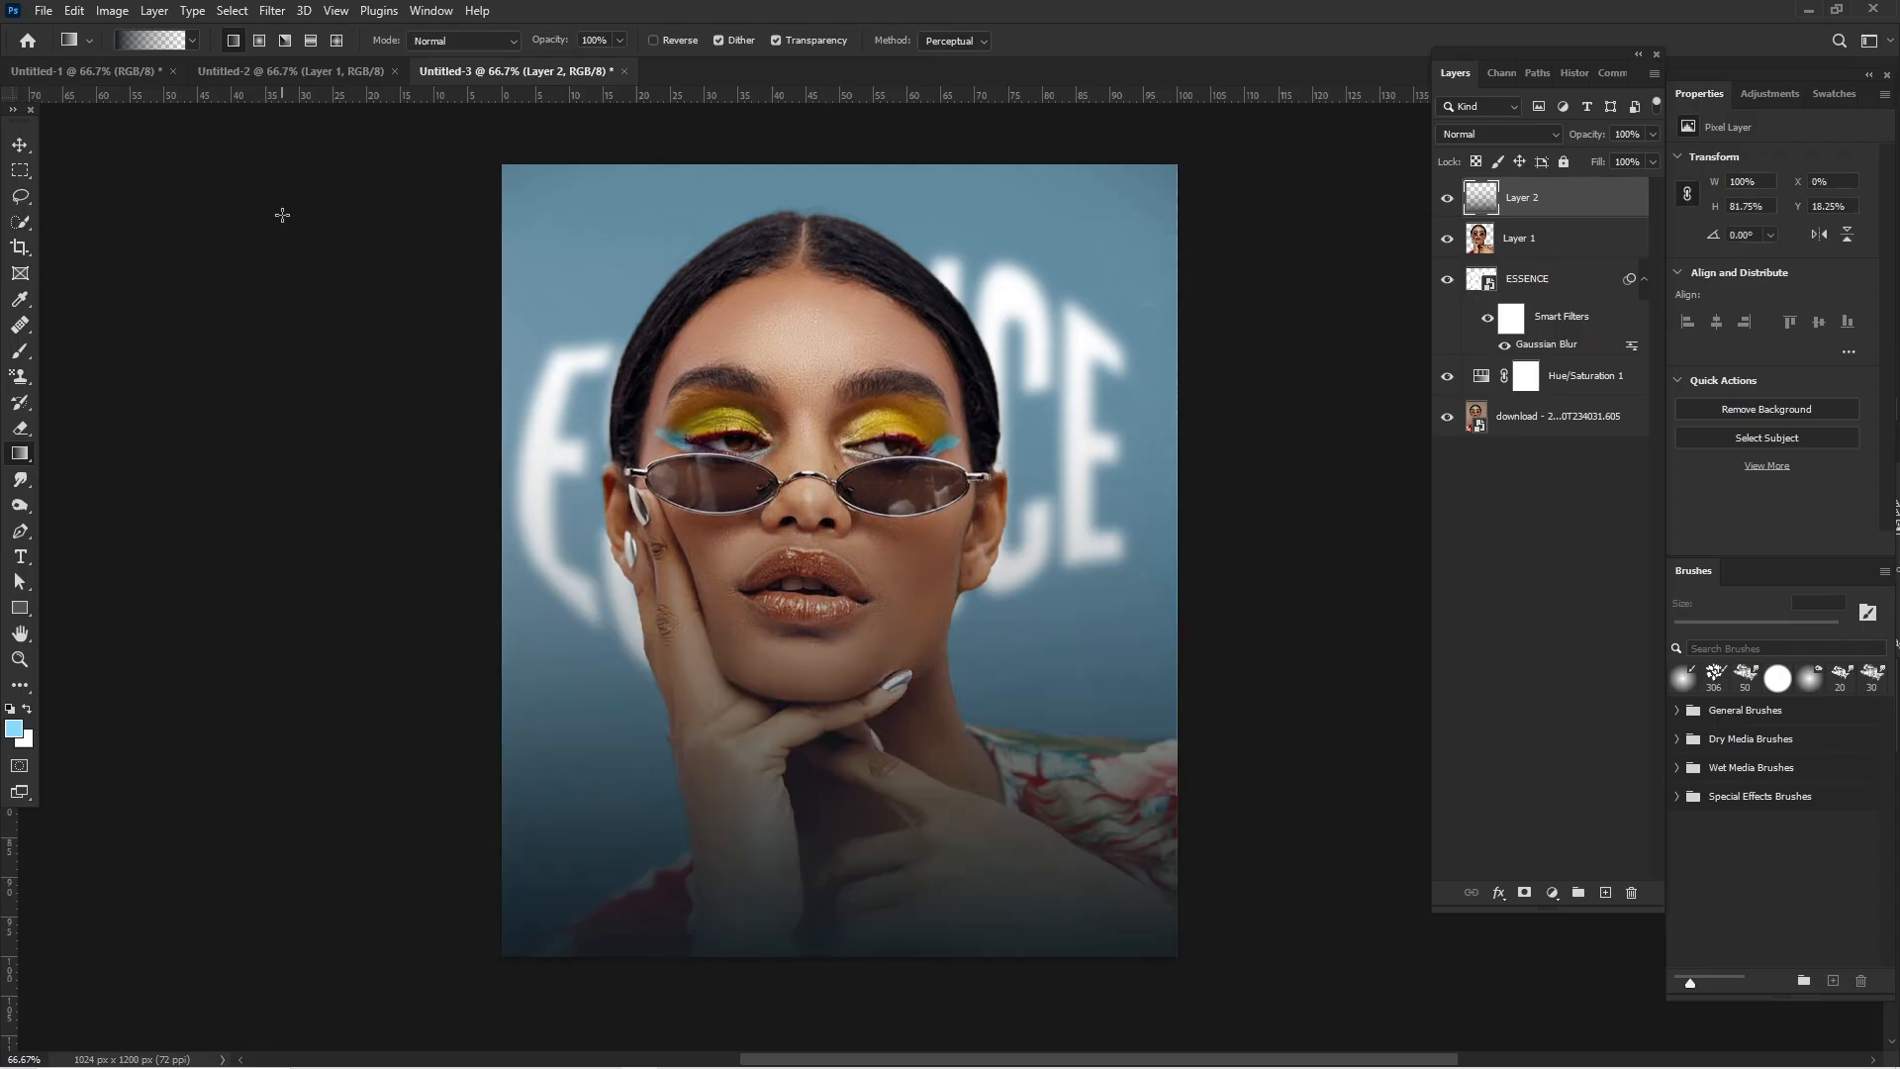
click(29, 145)
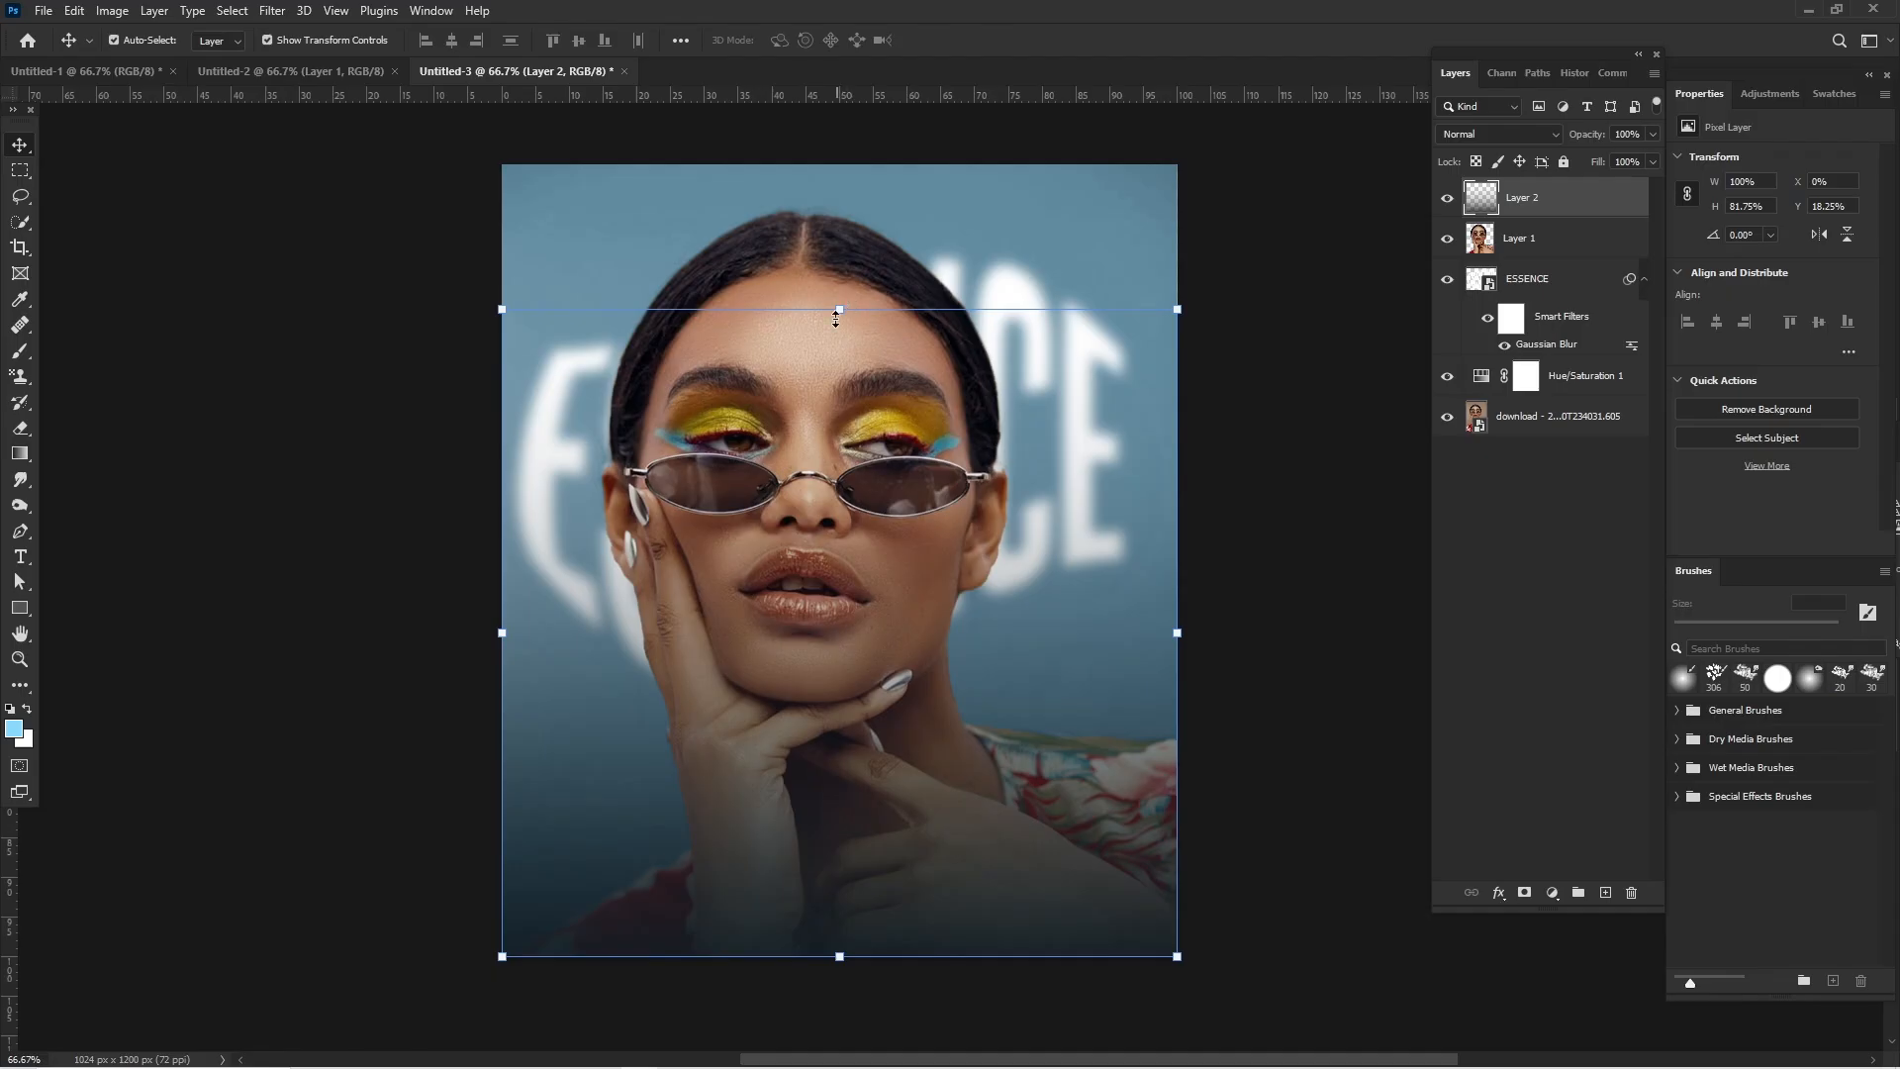
drag(836, 311, 860, 501)
key(Return)
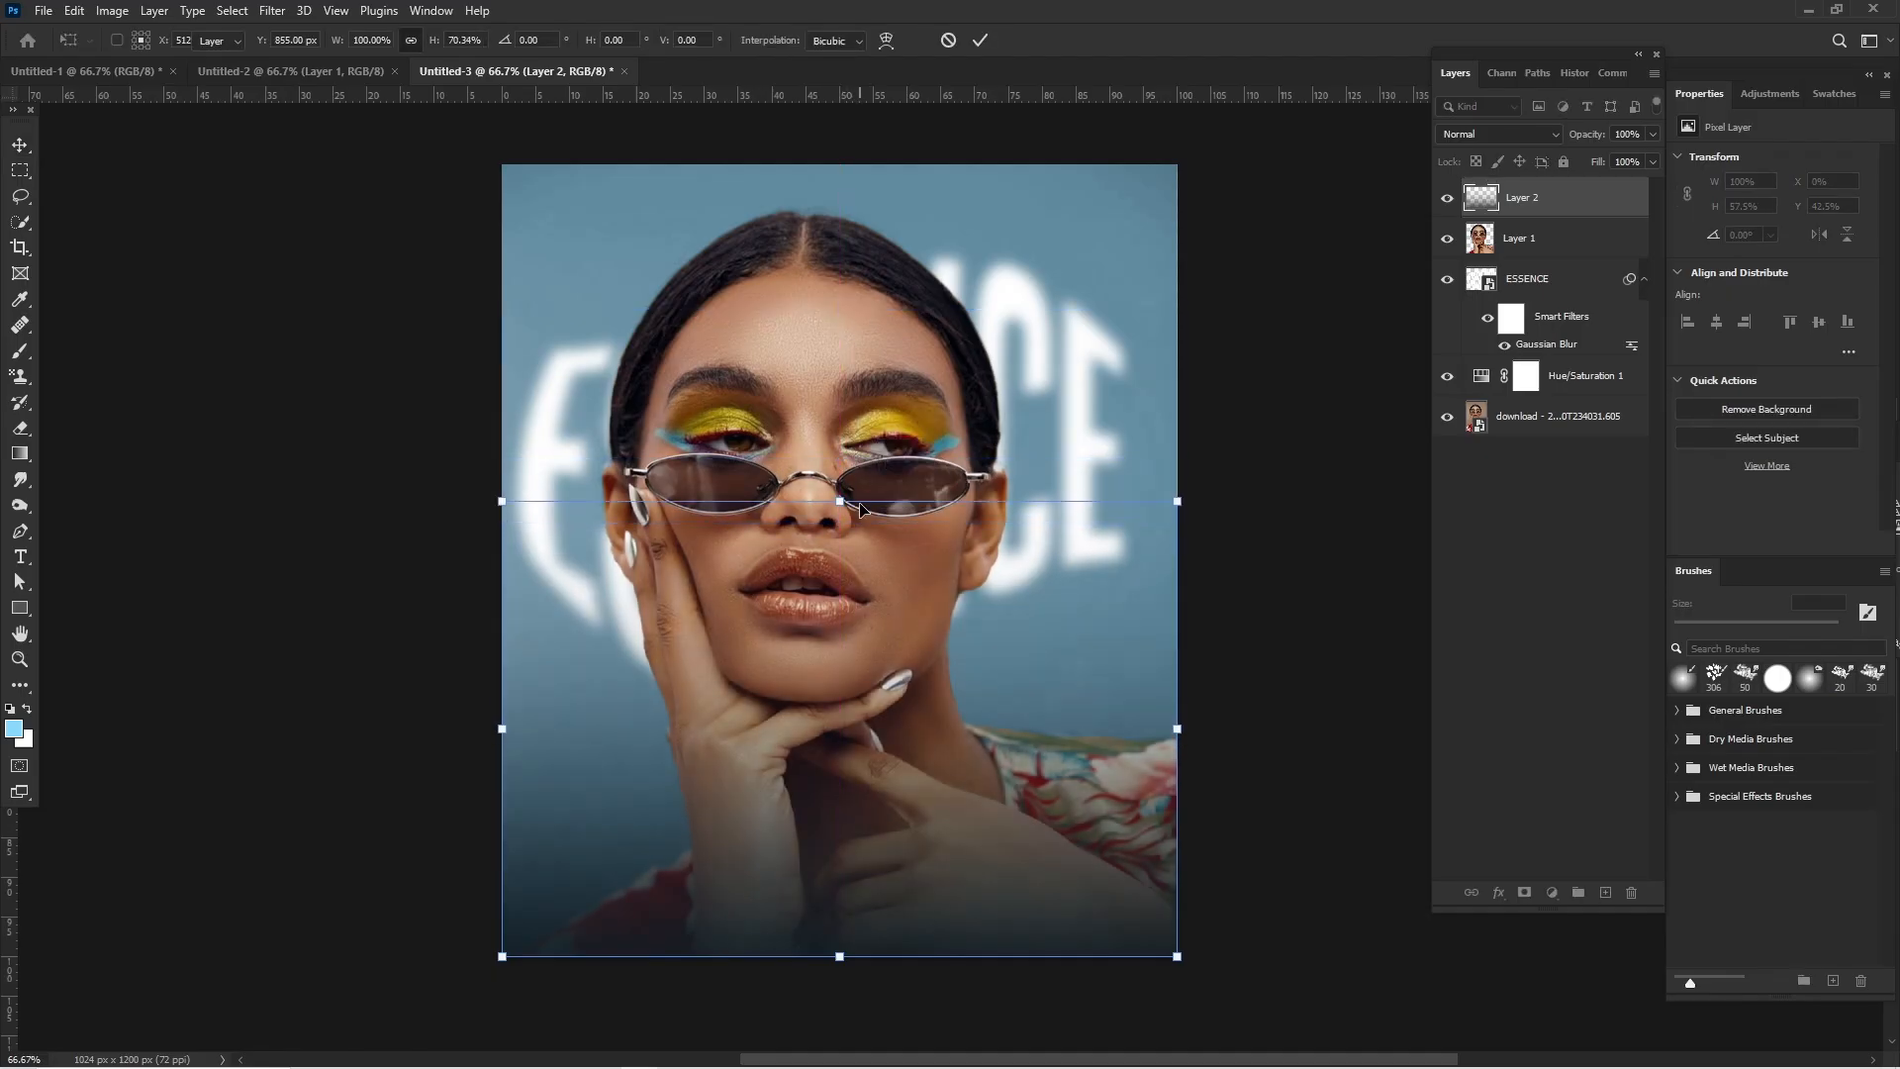
click(1217, 408)
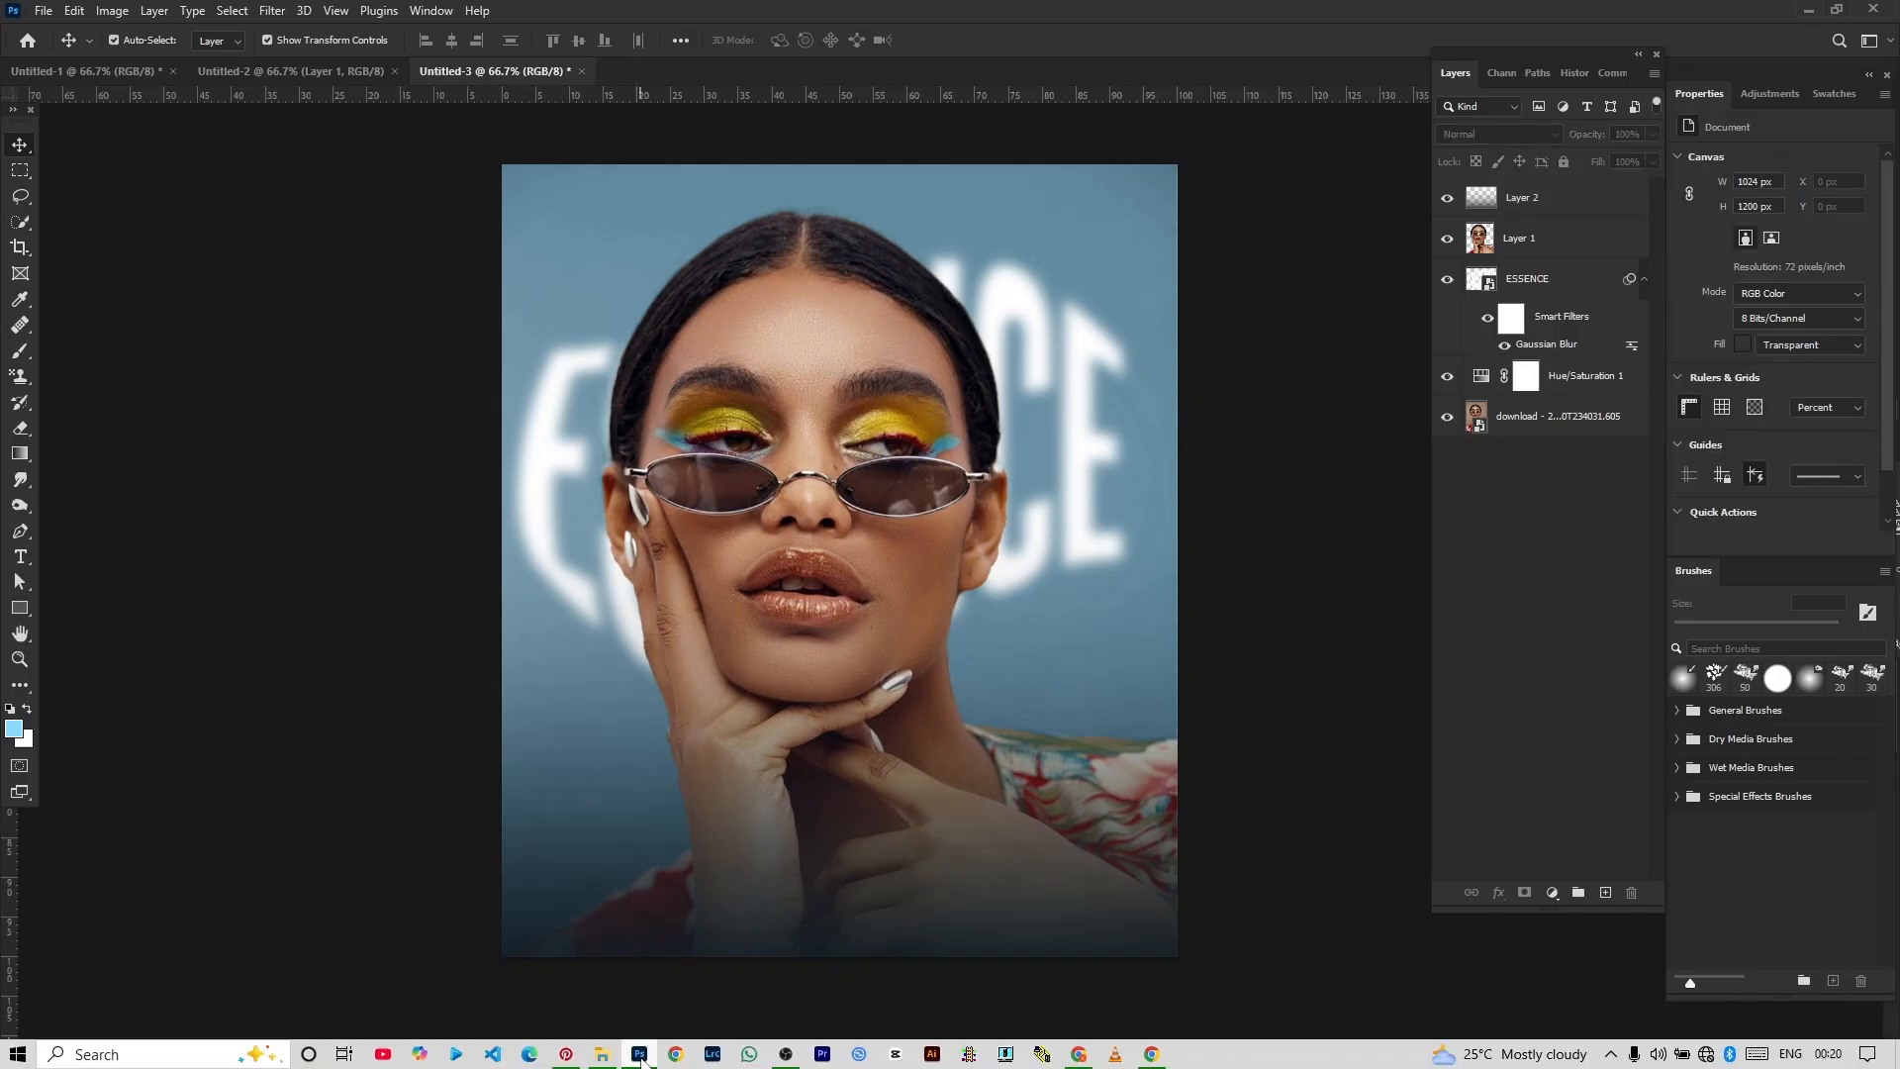
- Switch to File Explorer and place the rainbow light-streak JPG from the essence folder onto the poster
click(641, 1061)
click(371, 228)
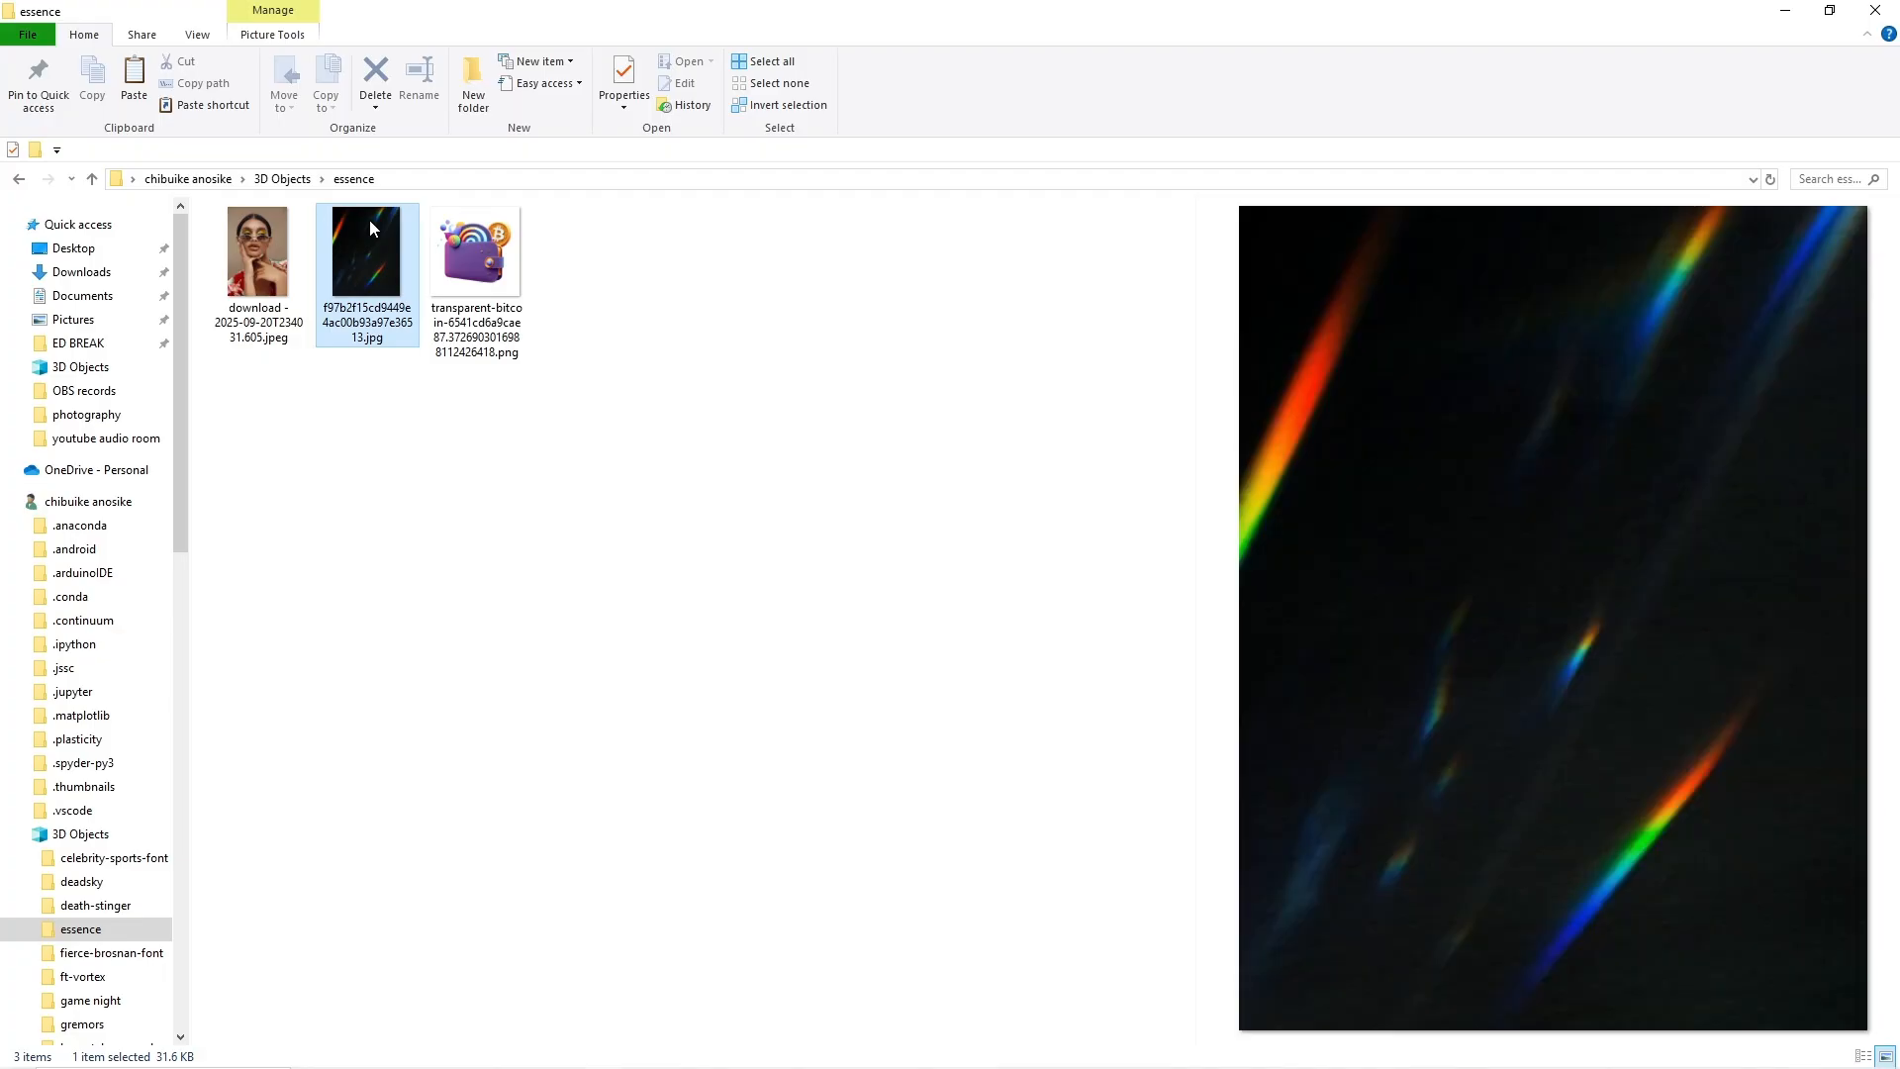
drag(370, 263, 878, 535)
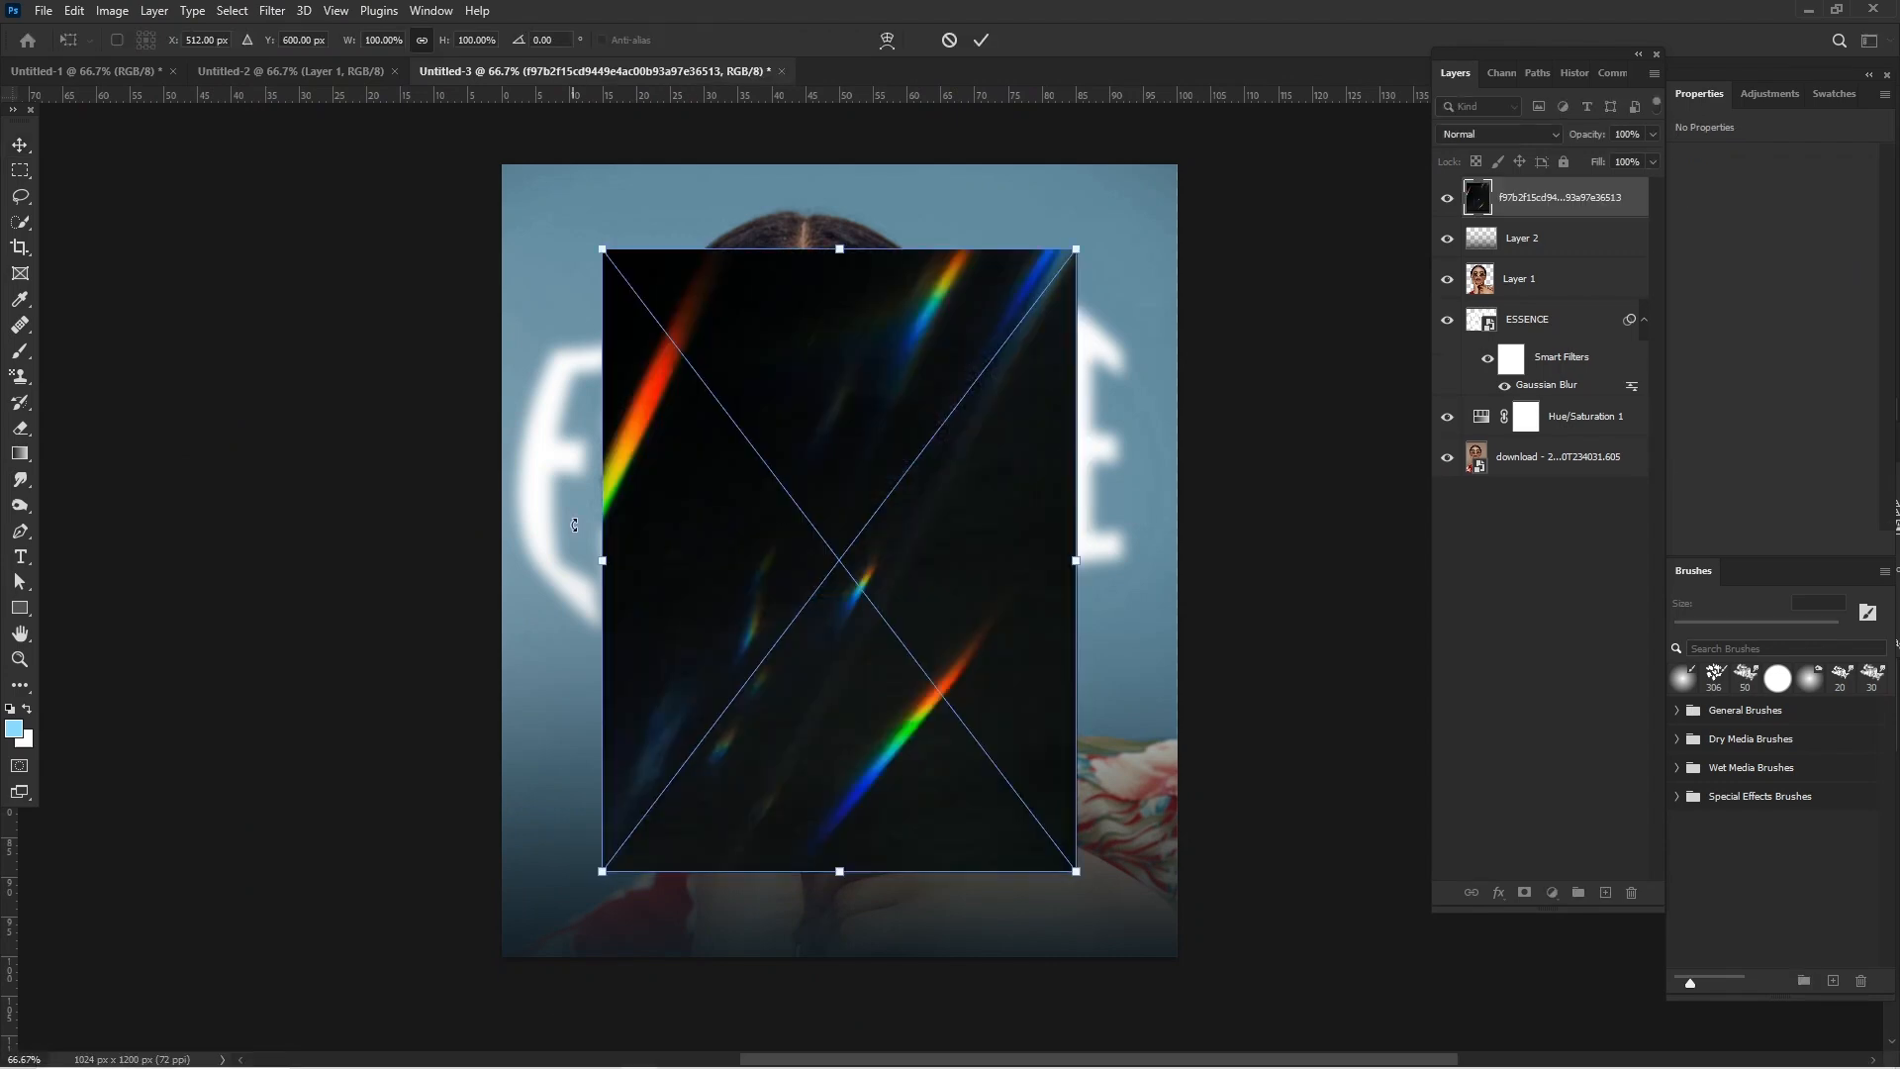
- Fit the rainbow light image to the full canvas width with Screen blending, and lock its layer
drag(582, 561, 501, 560)
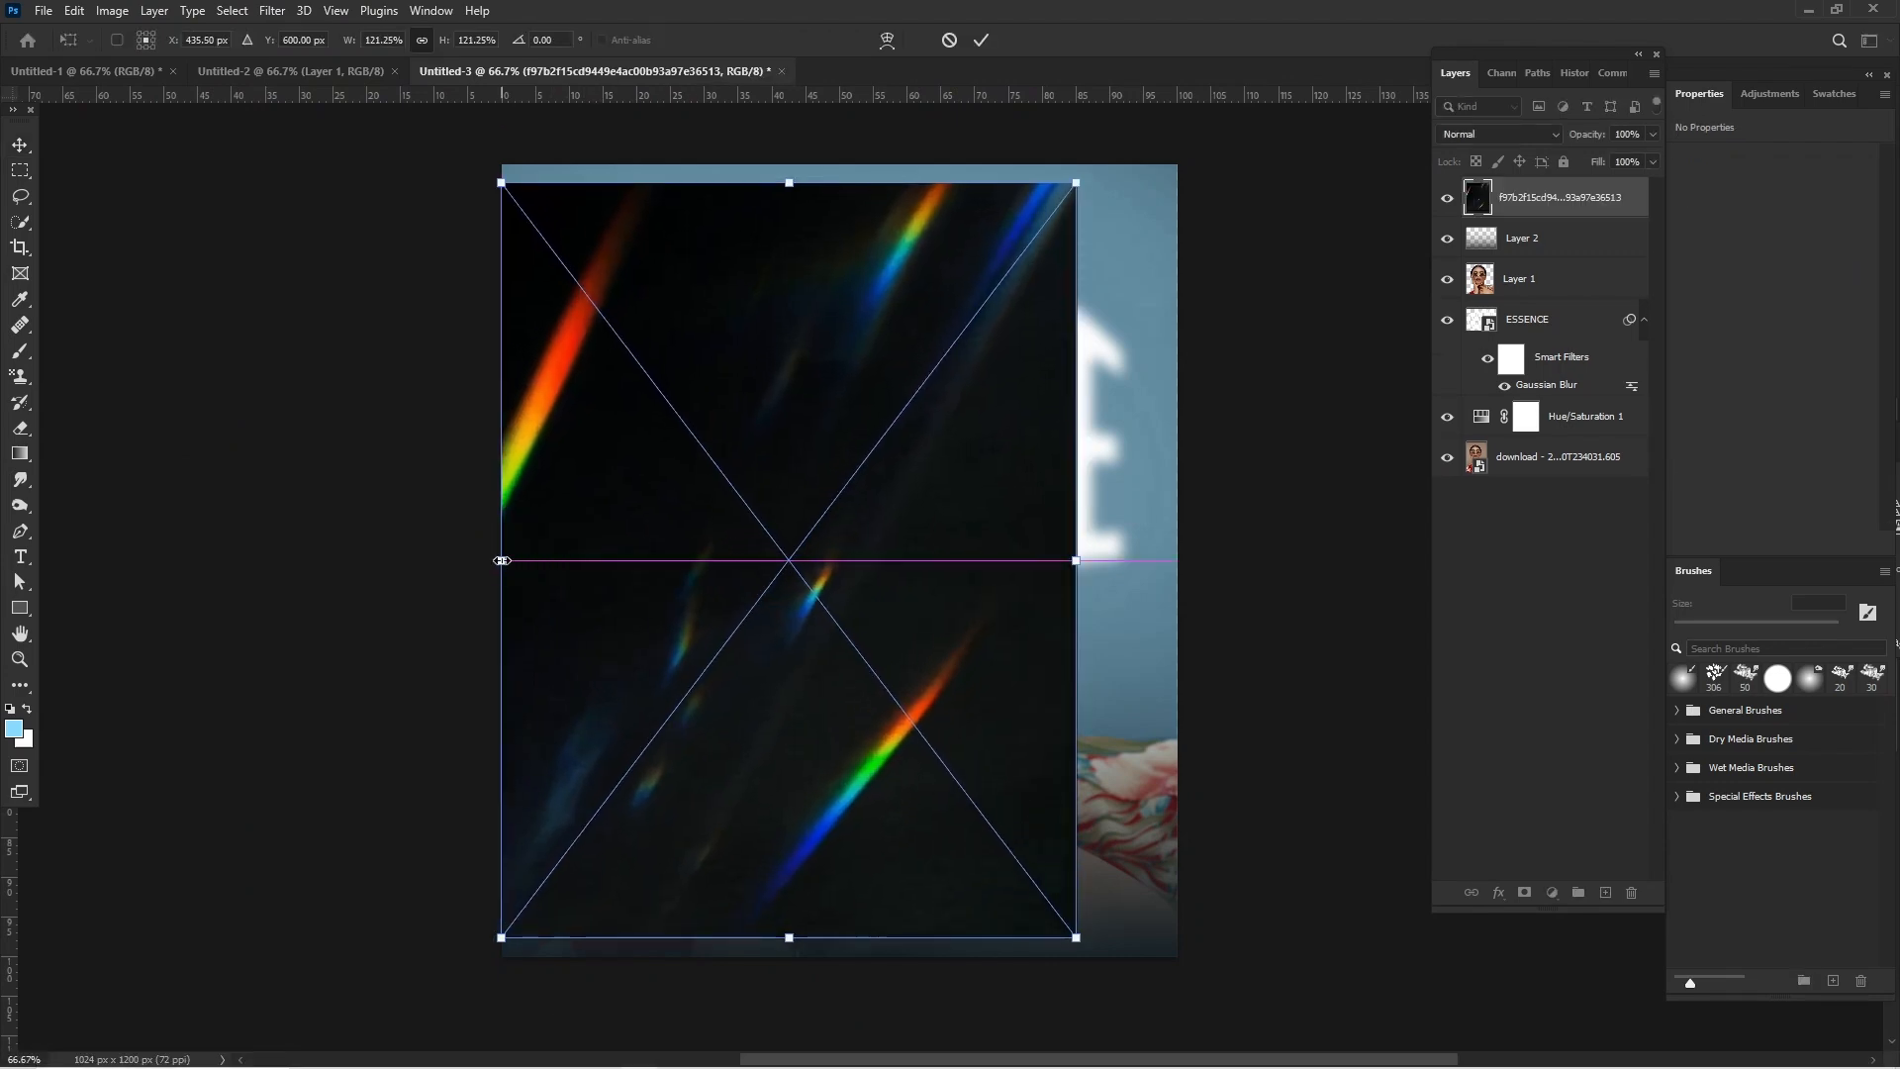
drag(1077, 556, 1181, 572)
key(Return)
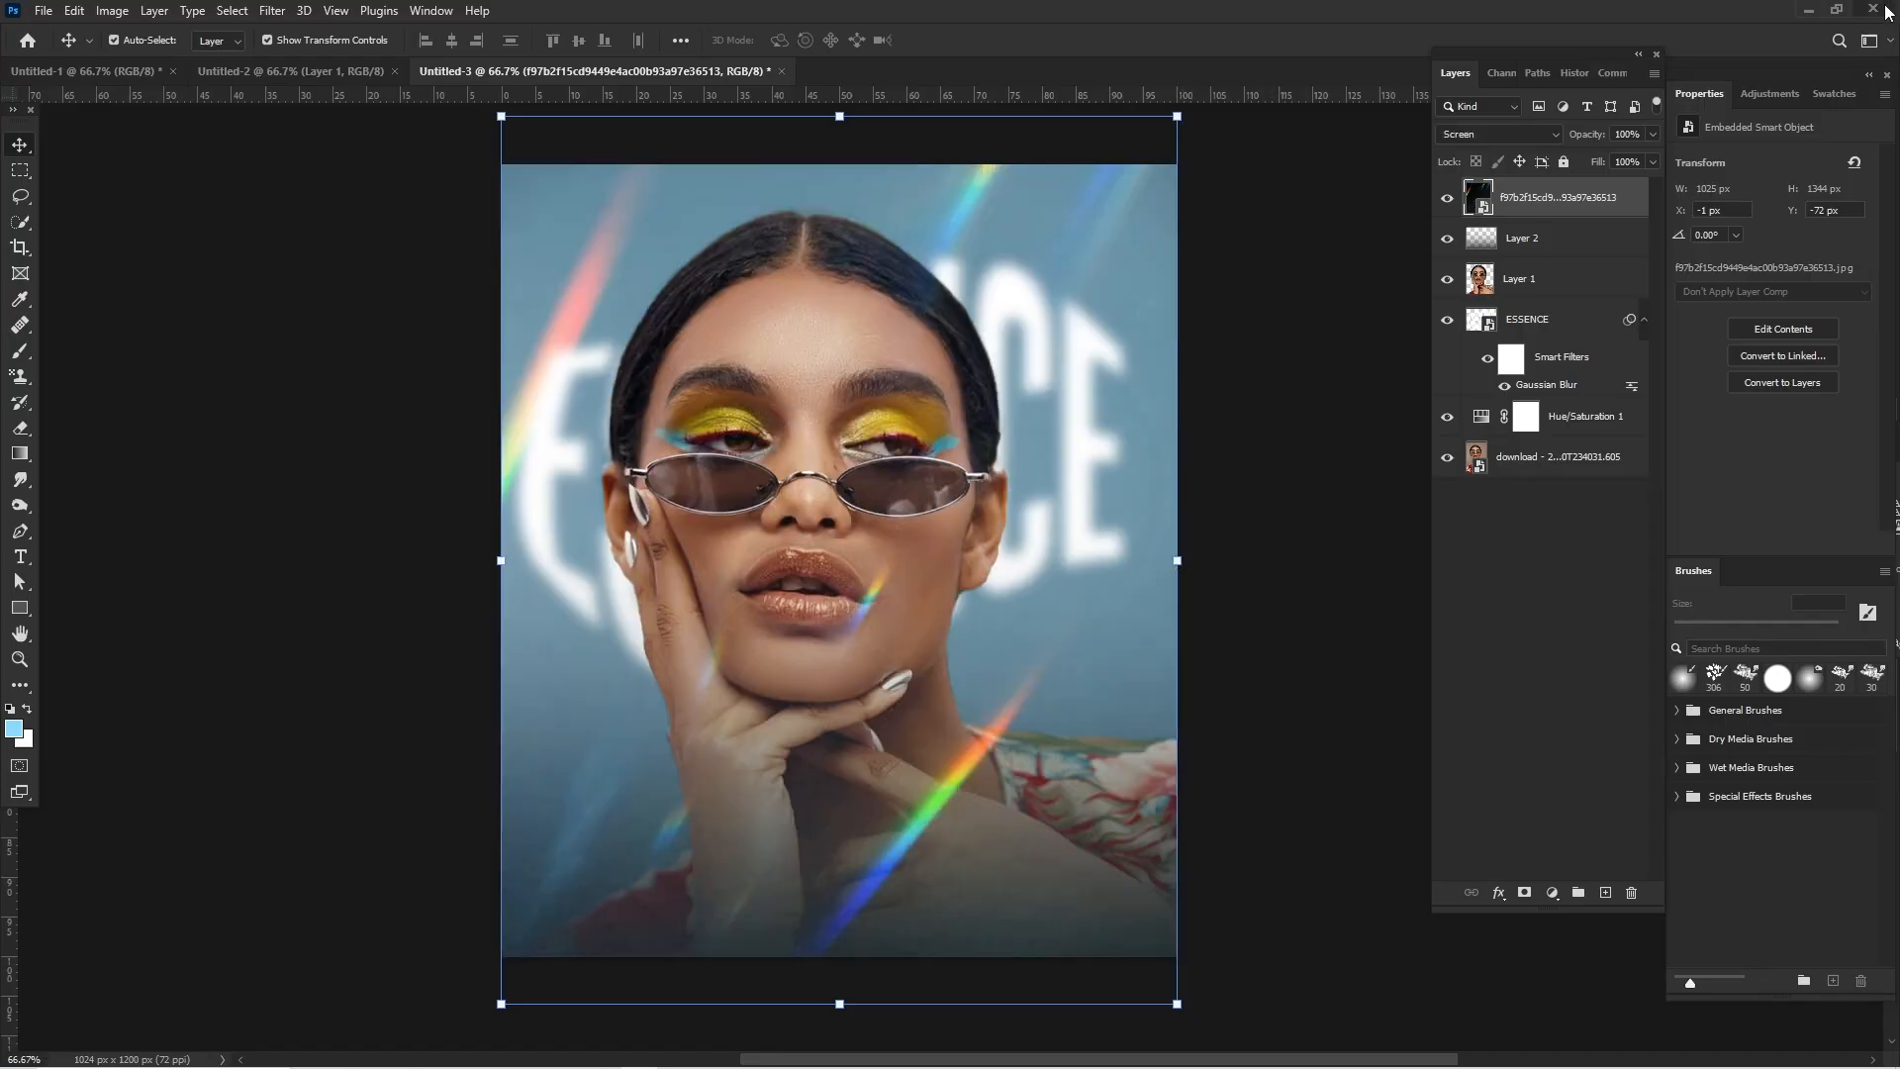
click(1563, 162)
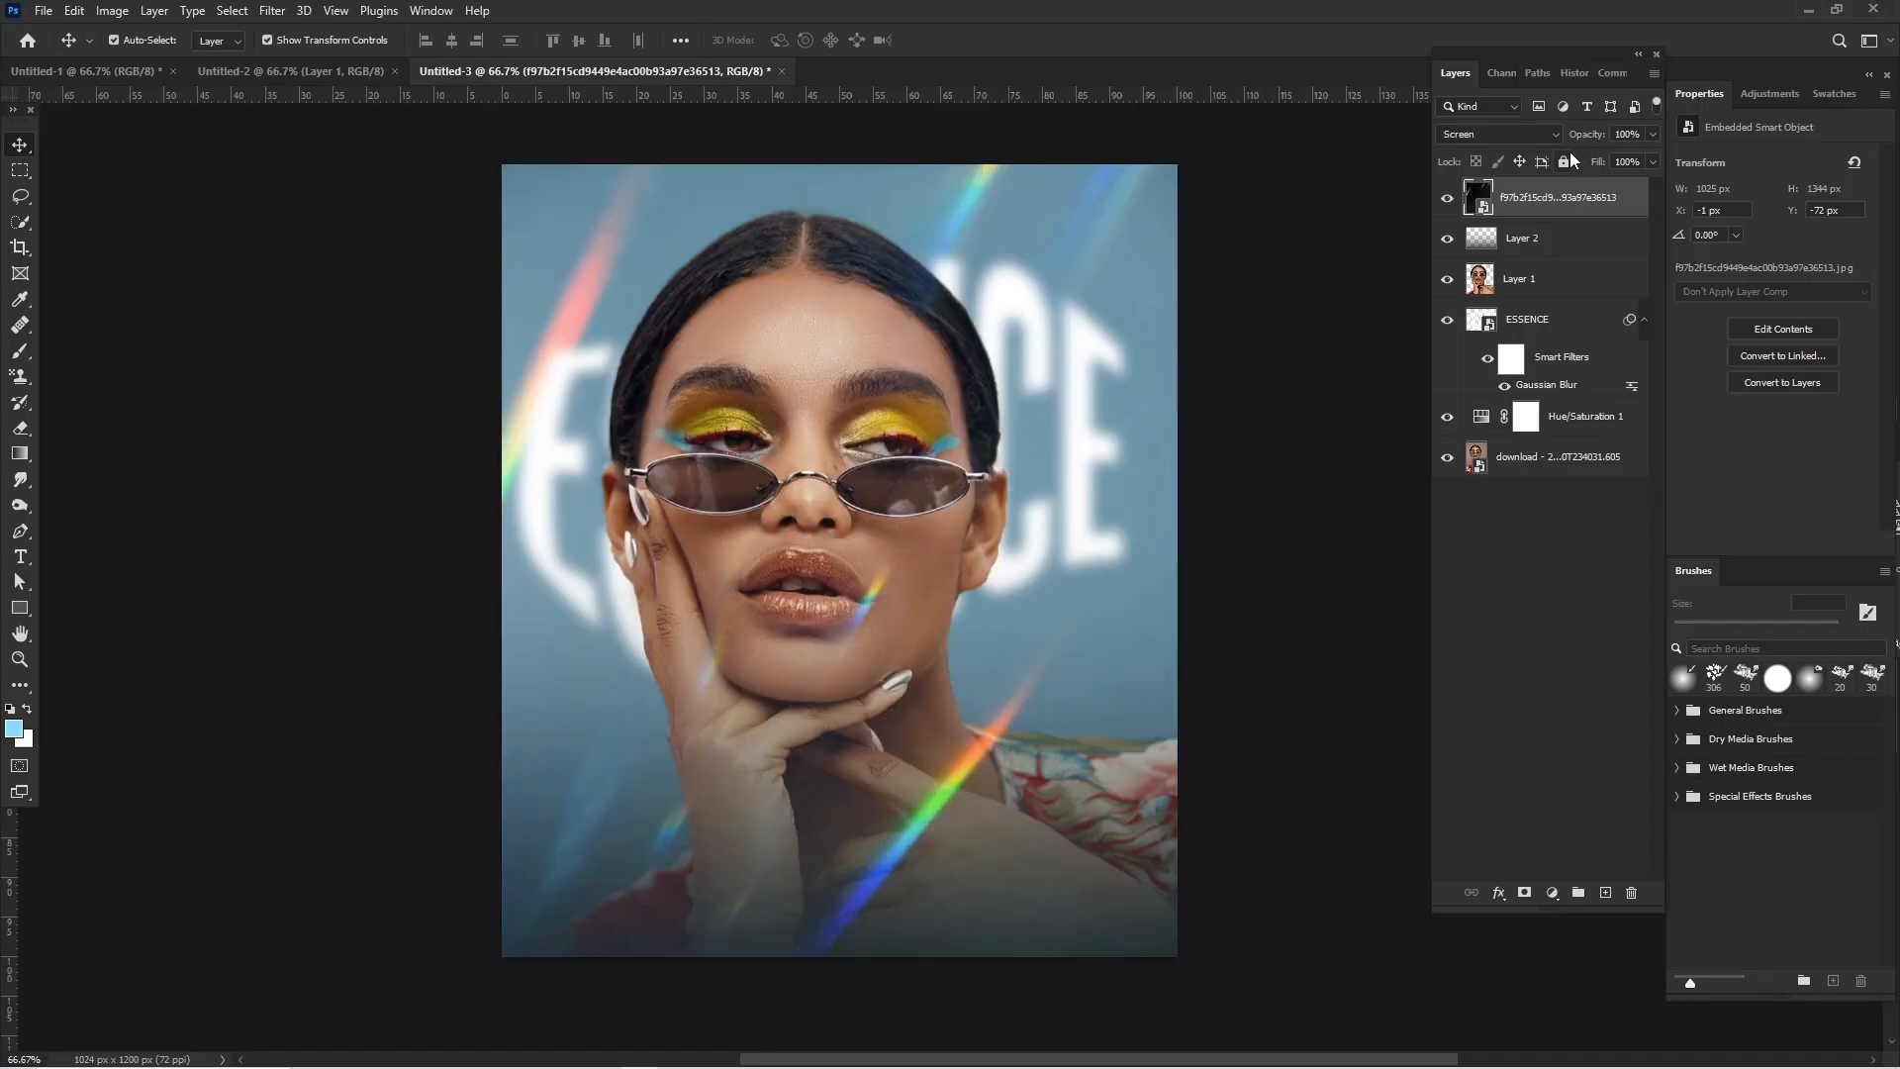
click(1239, 283)
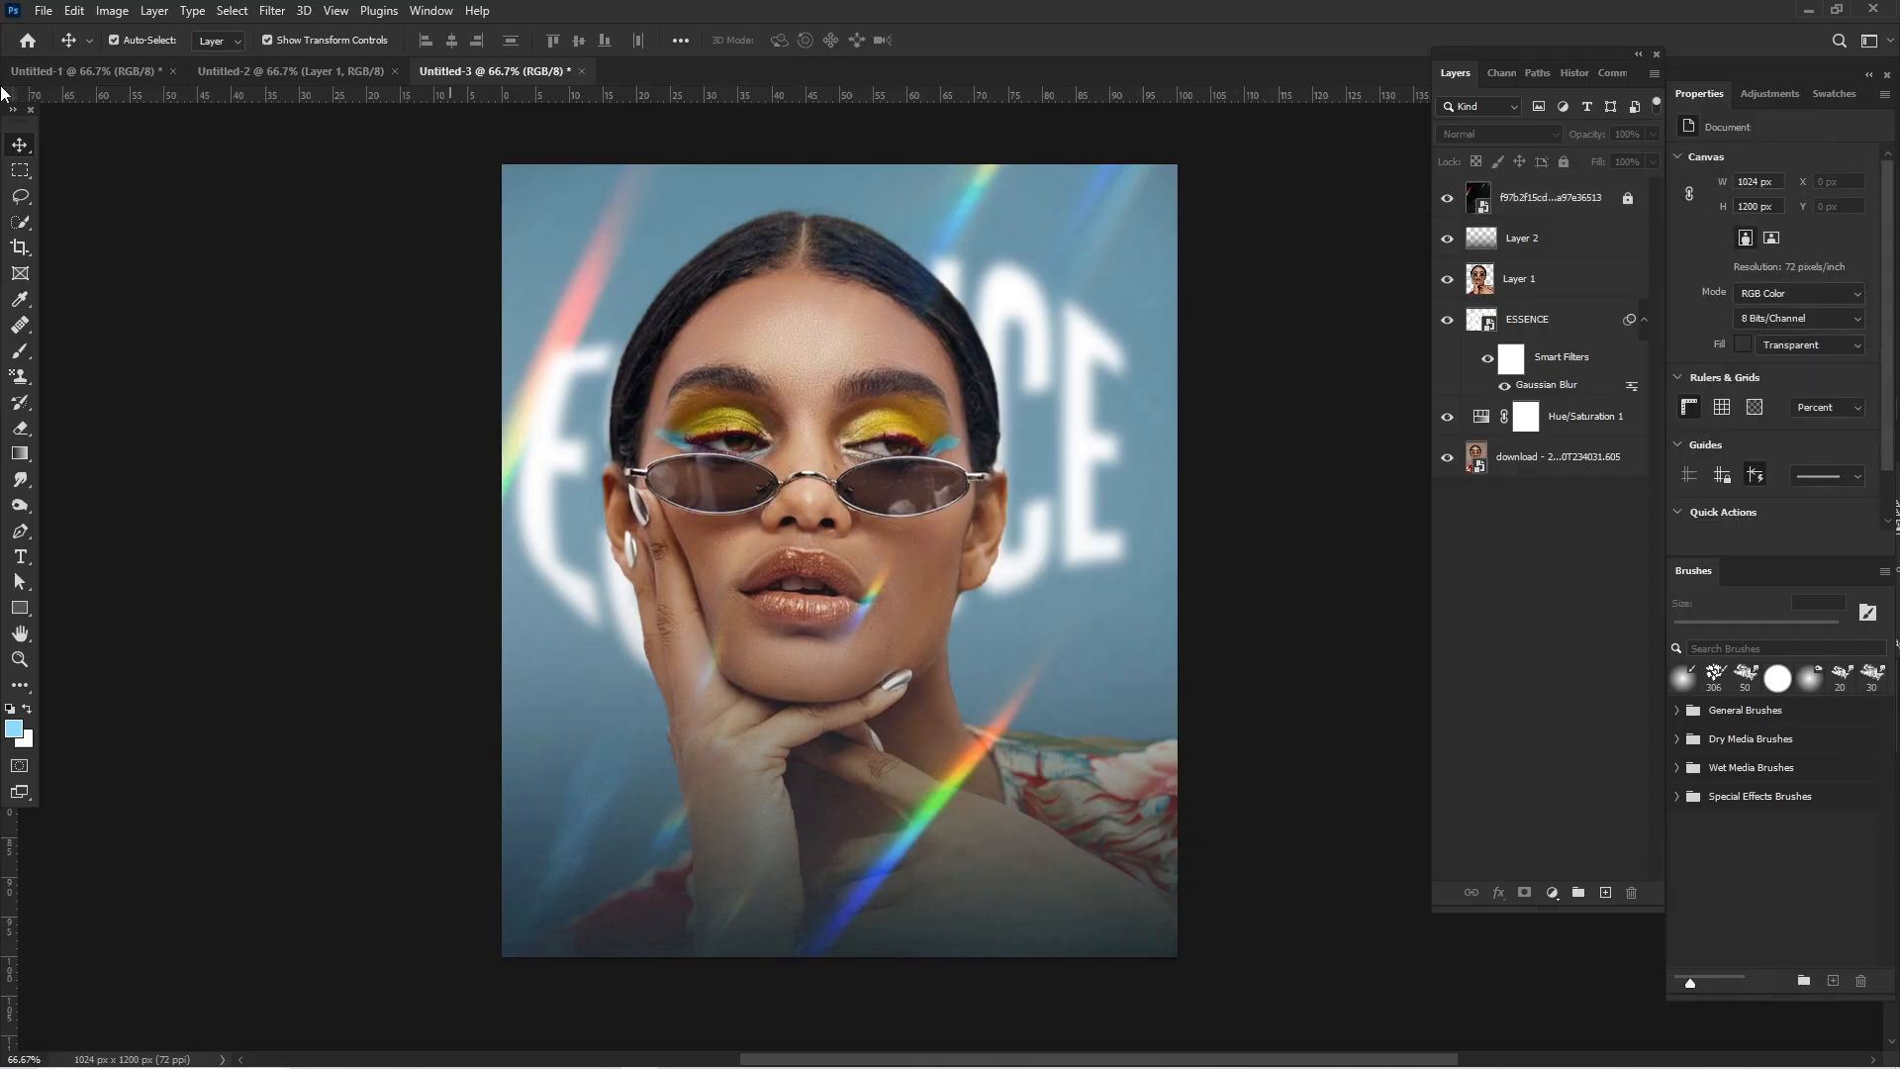
- Draw a rectangle about 795 x 116 px below the chin with 41% rounded corners, and centre it horizontally on the canvas
click(25, 608)
click(69, 608)
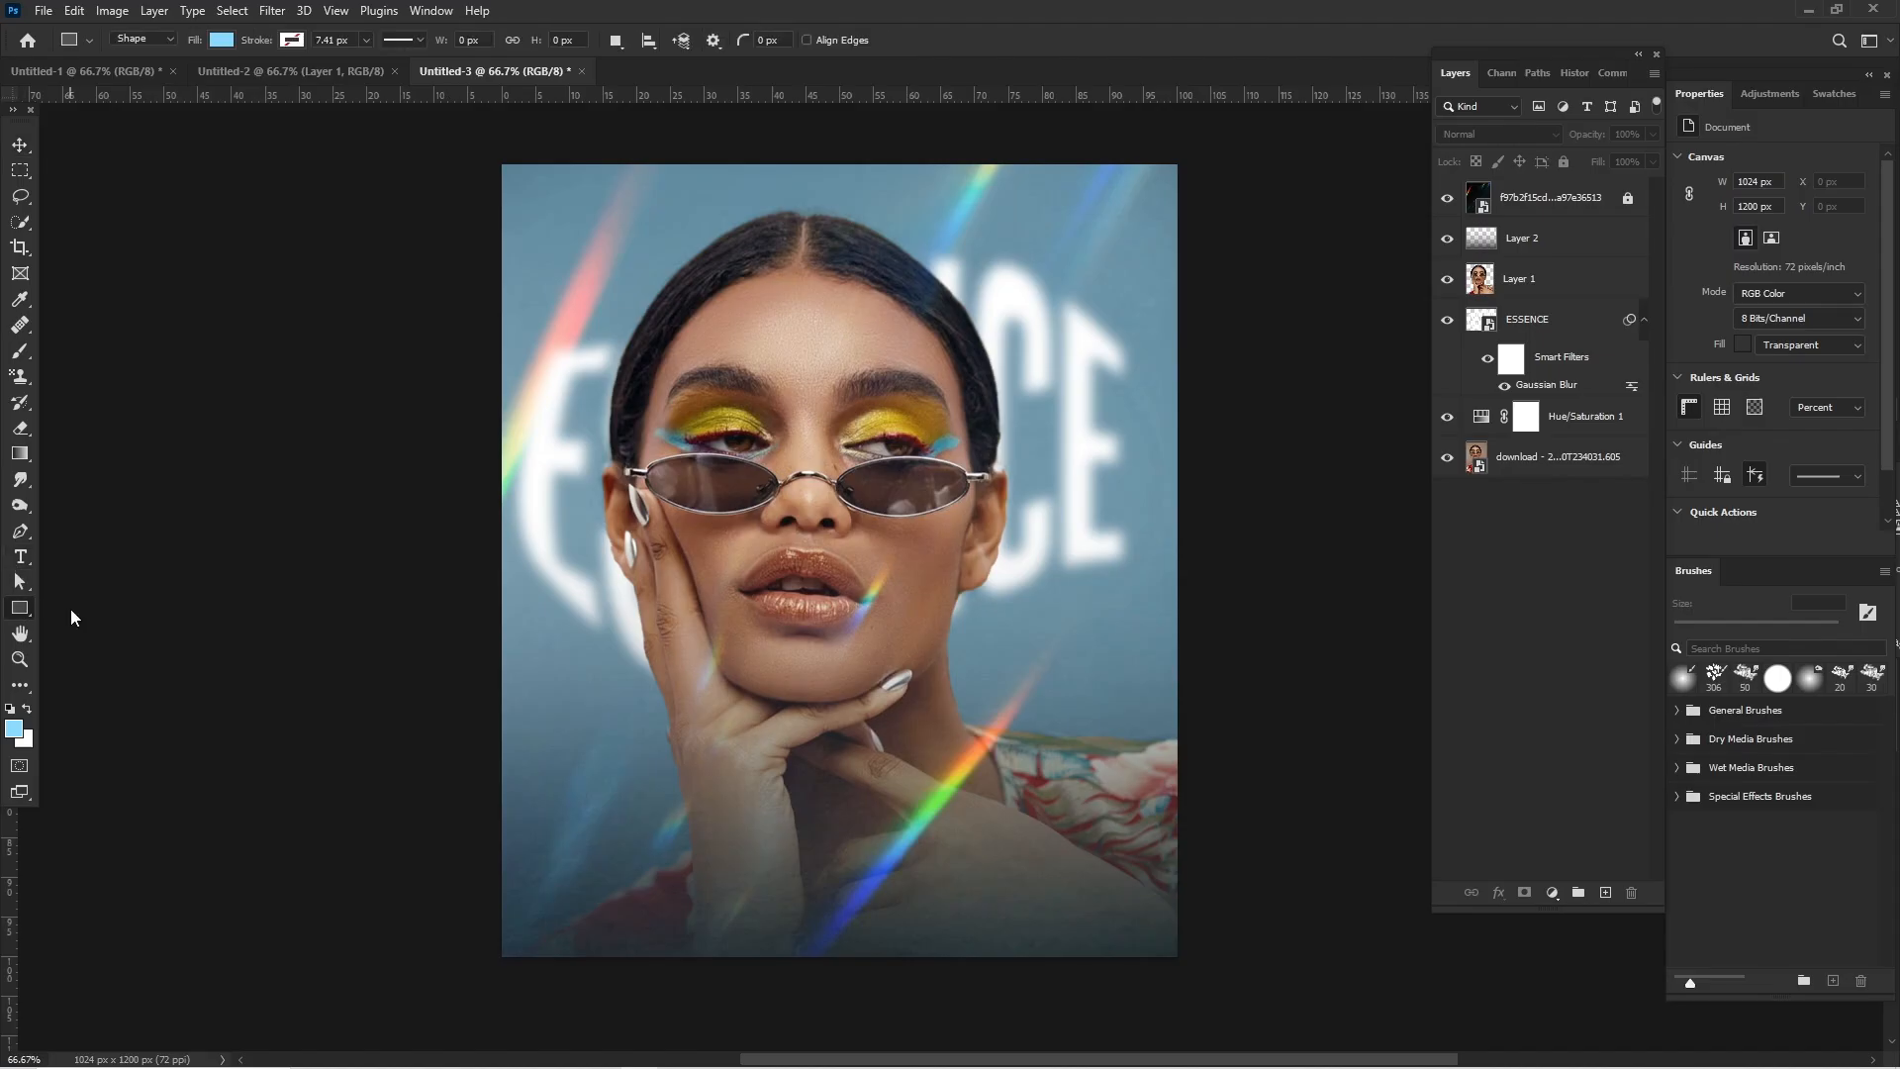
drag(611, 683, 1134, 759)
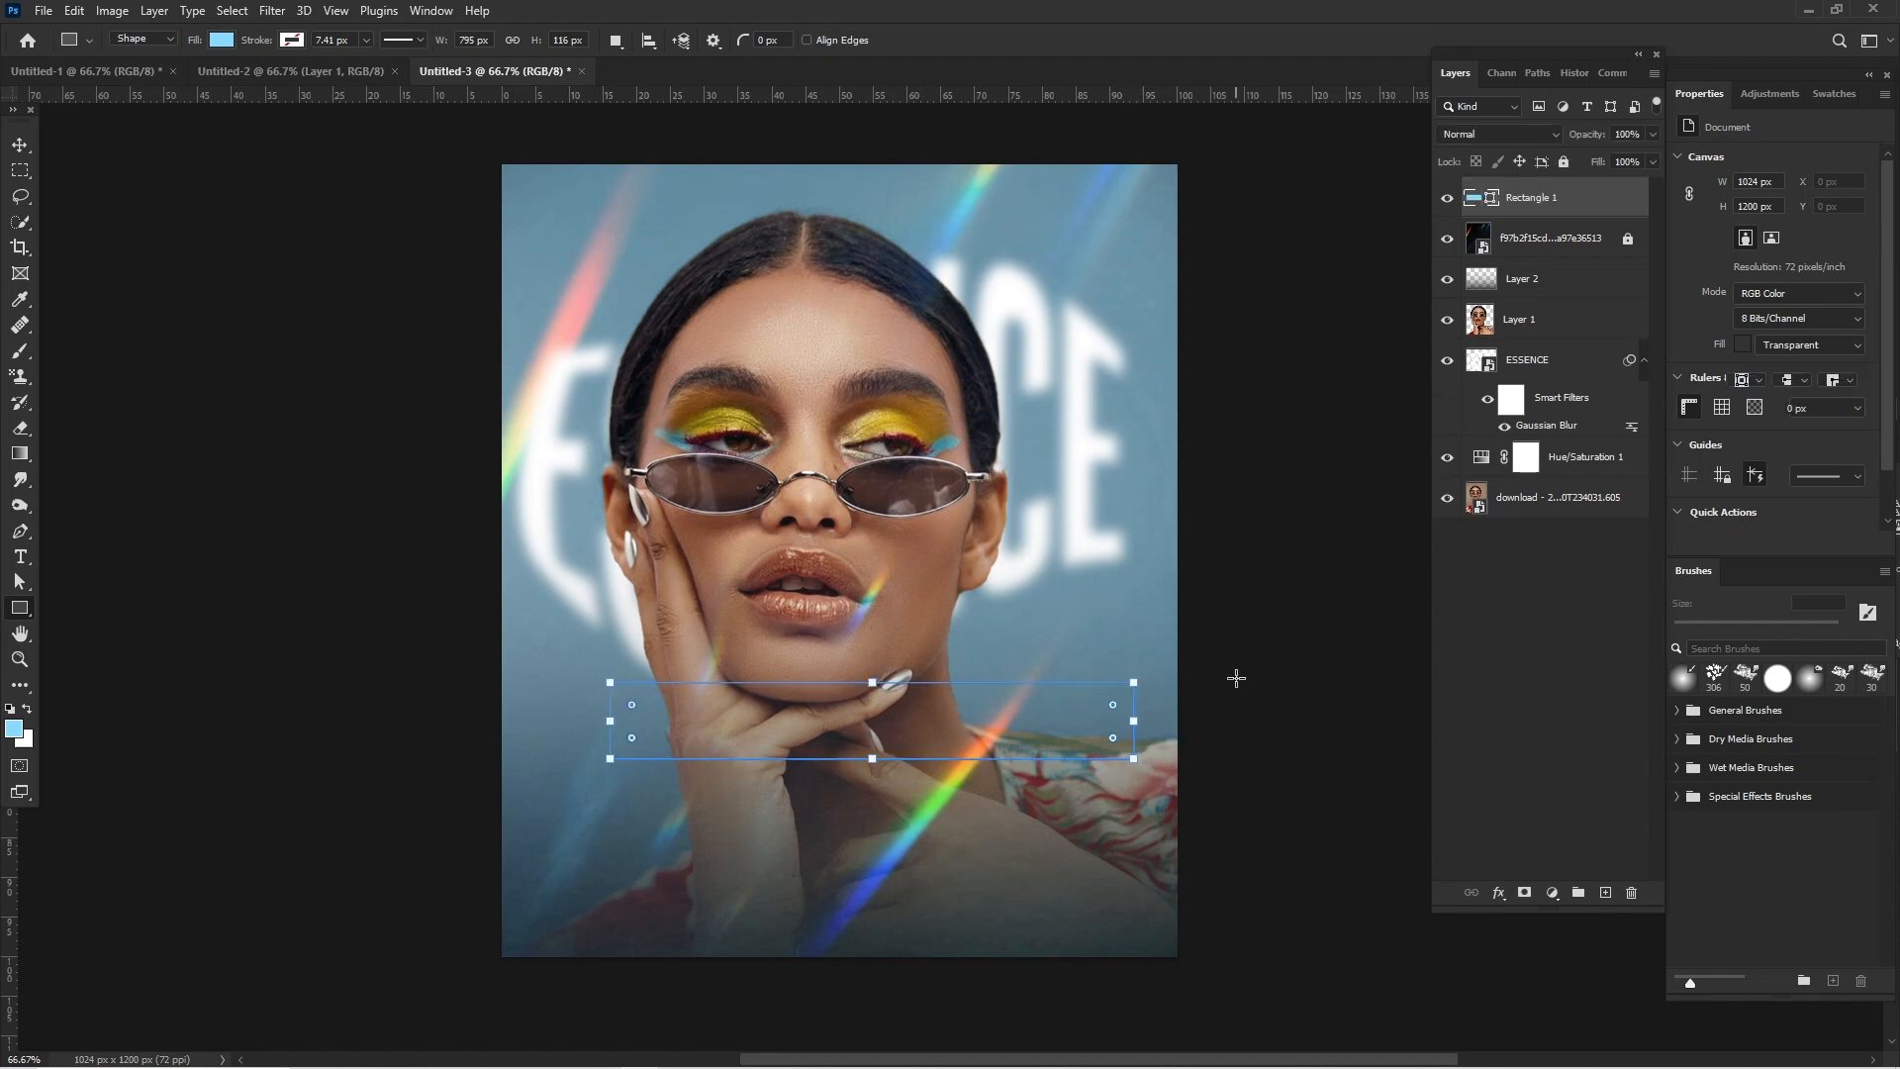
mouse_move(1114, 706)
mouse_down()
mouse_move(1091, 710)
mouse_move(1106, 702)
mouse_up()
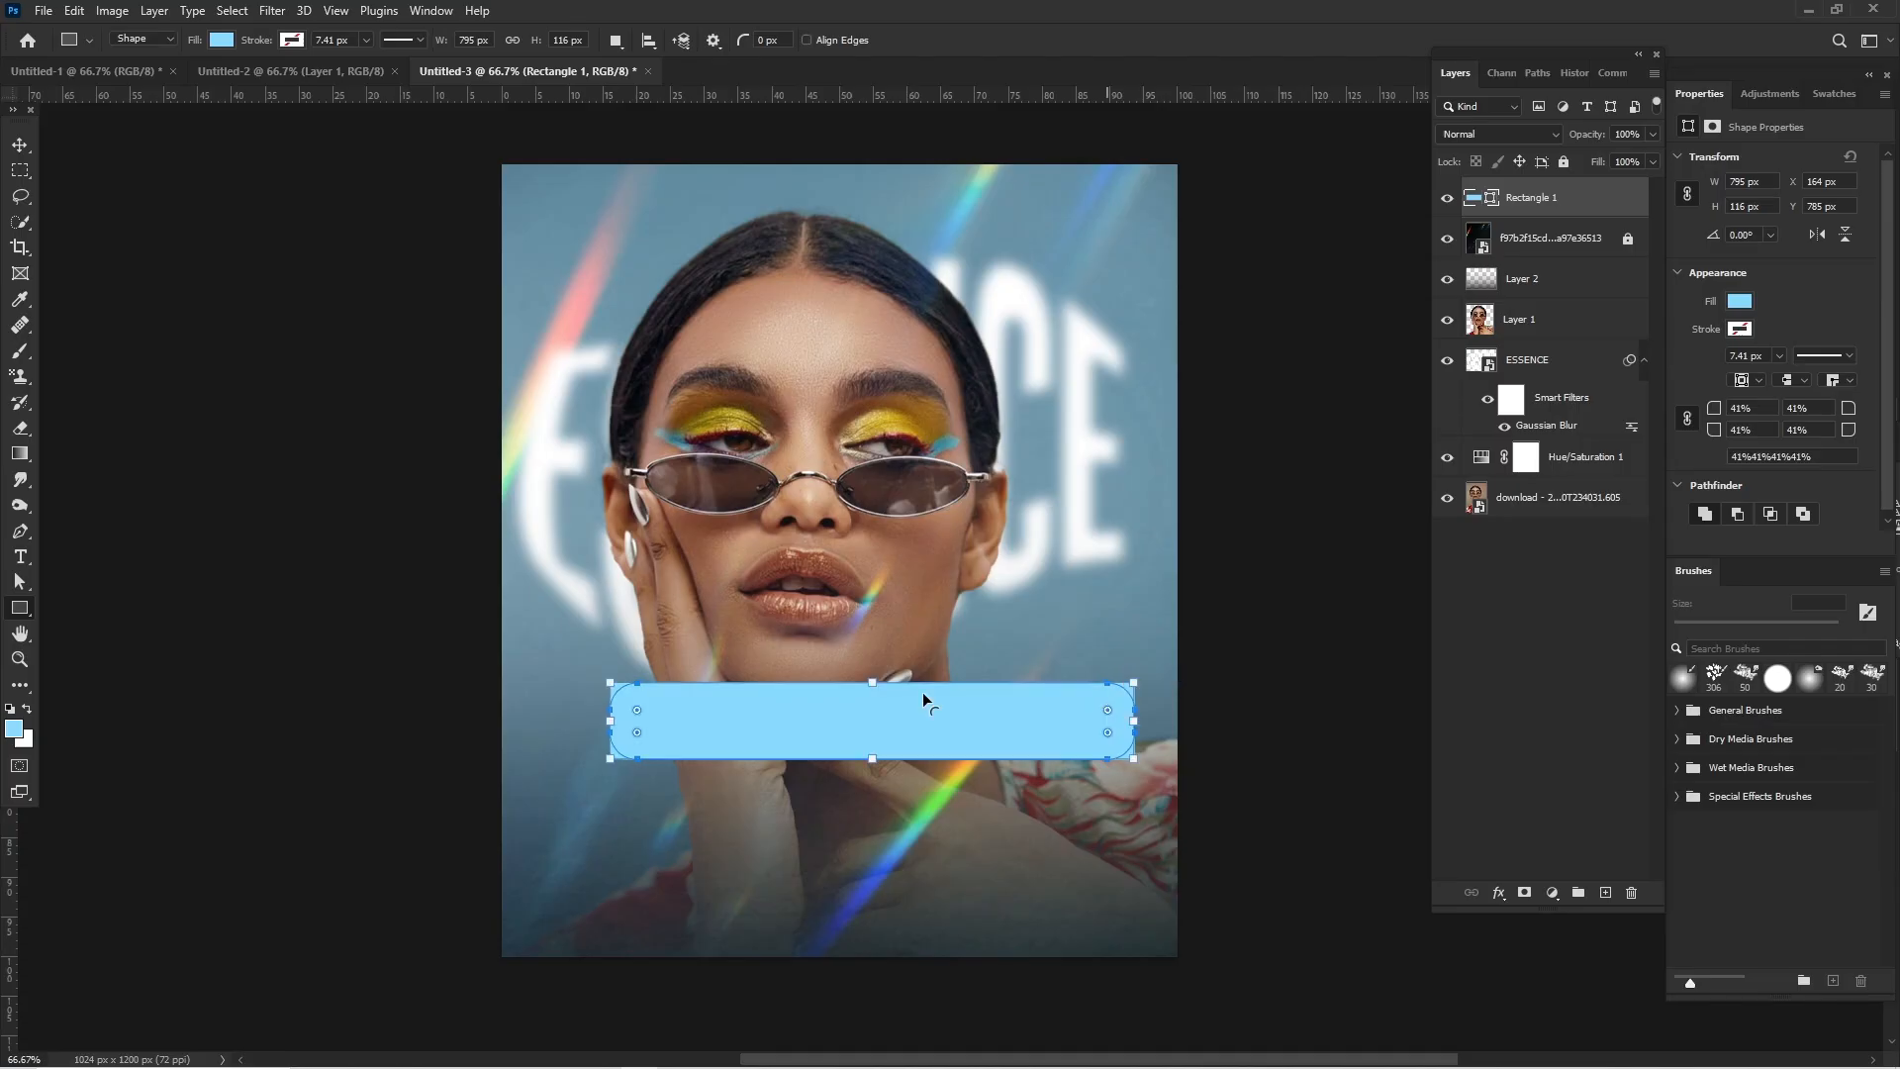
click(19, 144)
mouse_move(986, 732)
mouse_down()
mouse_move(920, 722)
mouse_move(954, 729)
mouse_up()
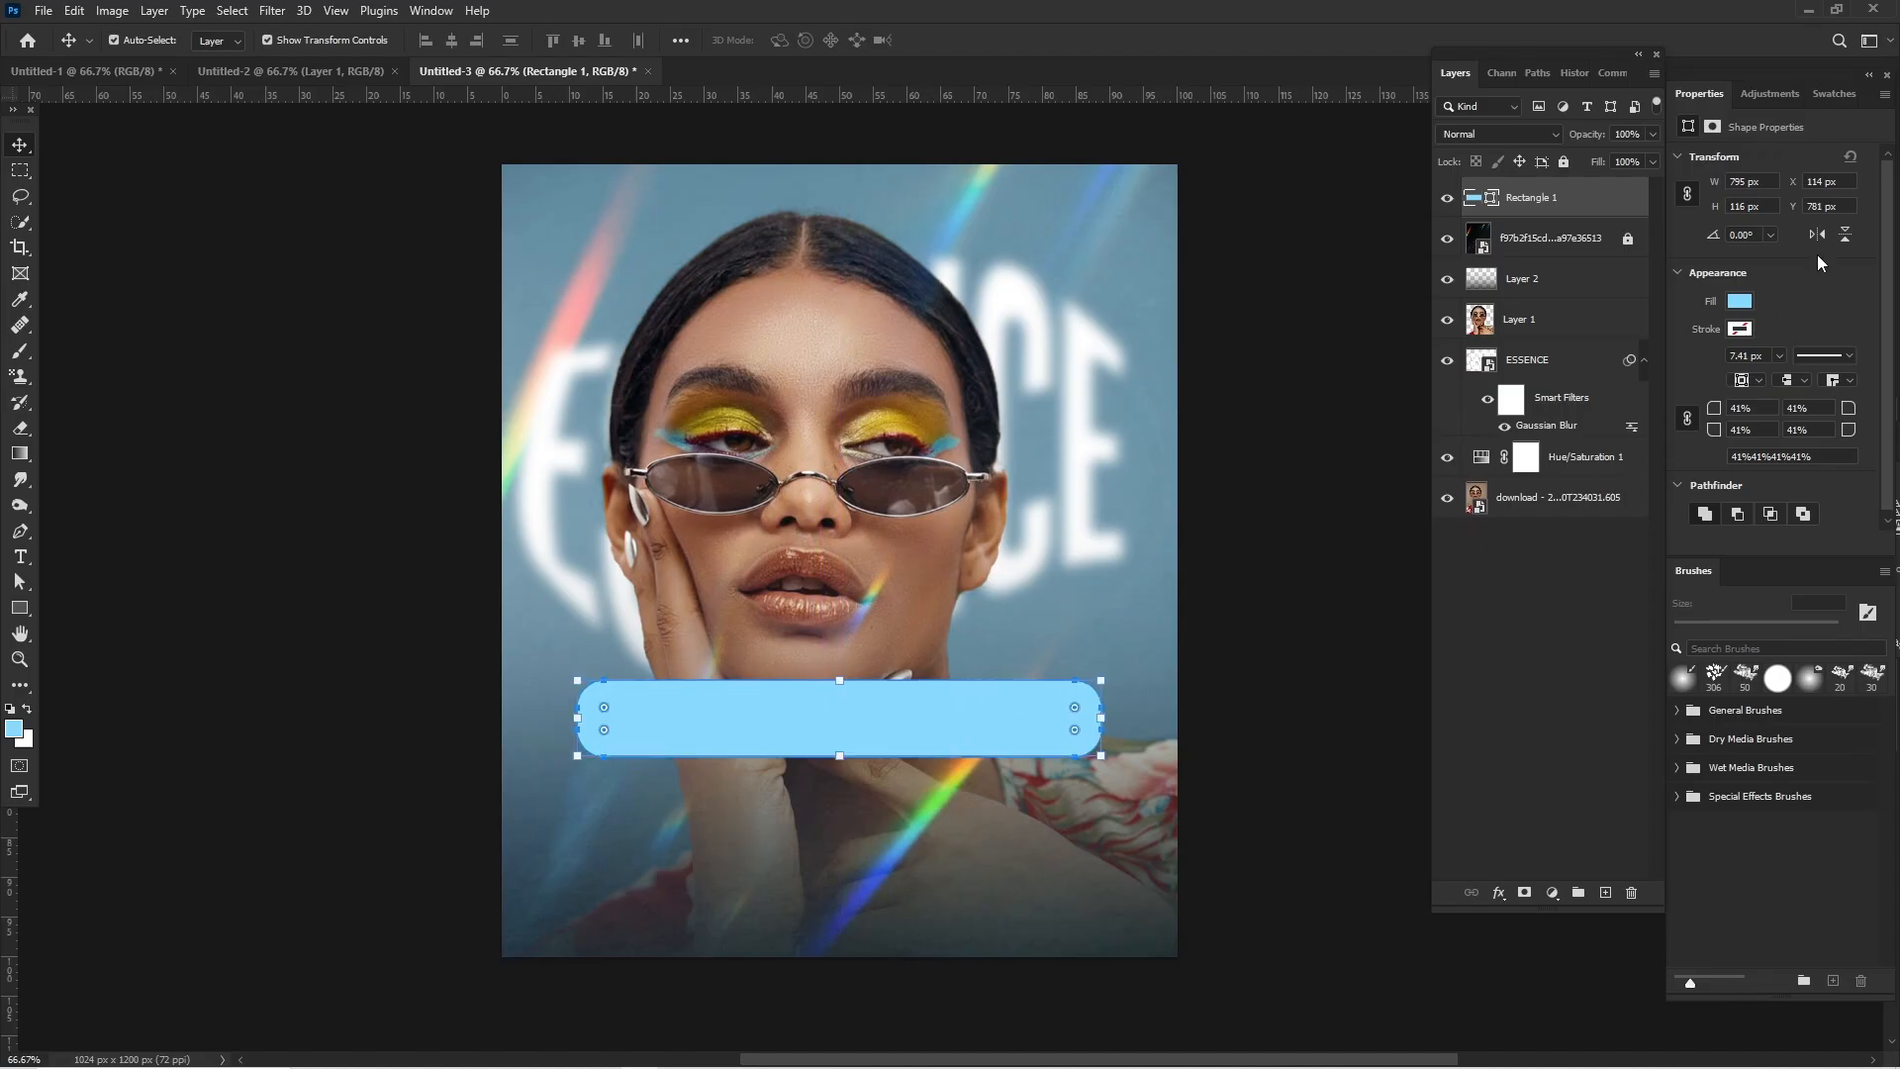
- Remove the rounded rectangle's fill and give it a white stroke
click(1739, 303)
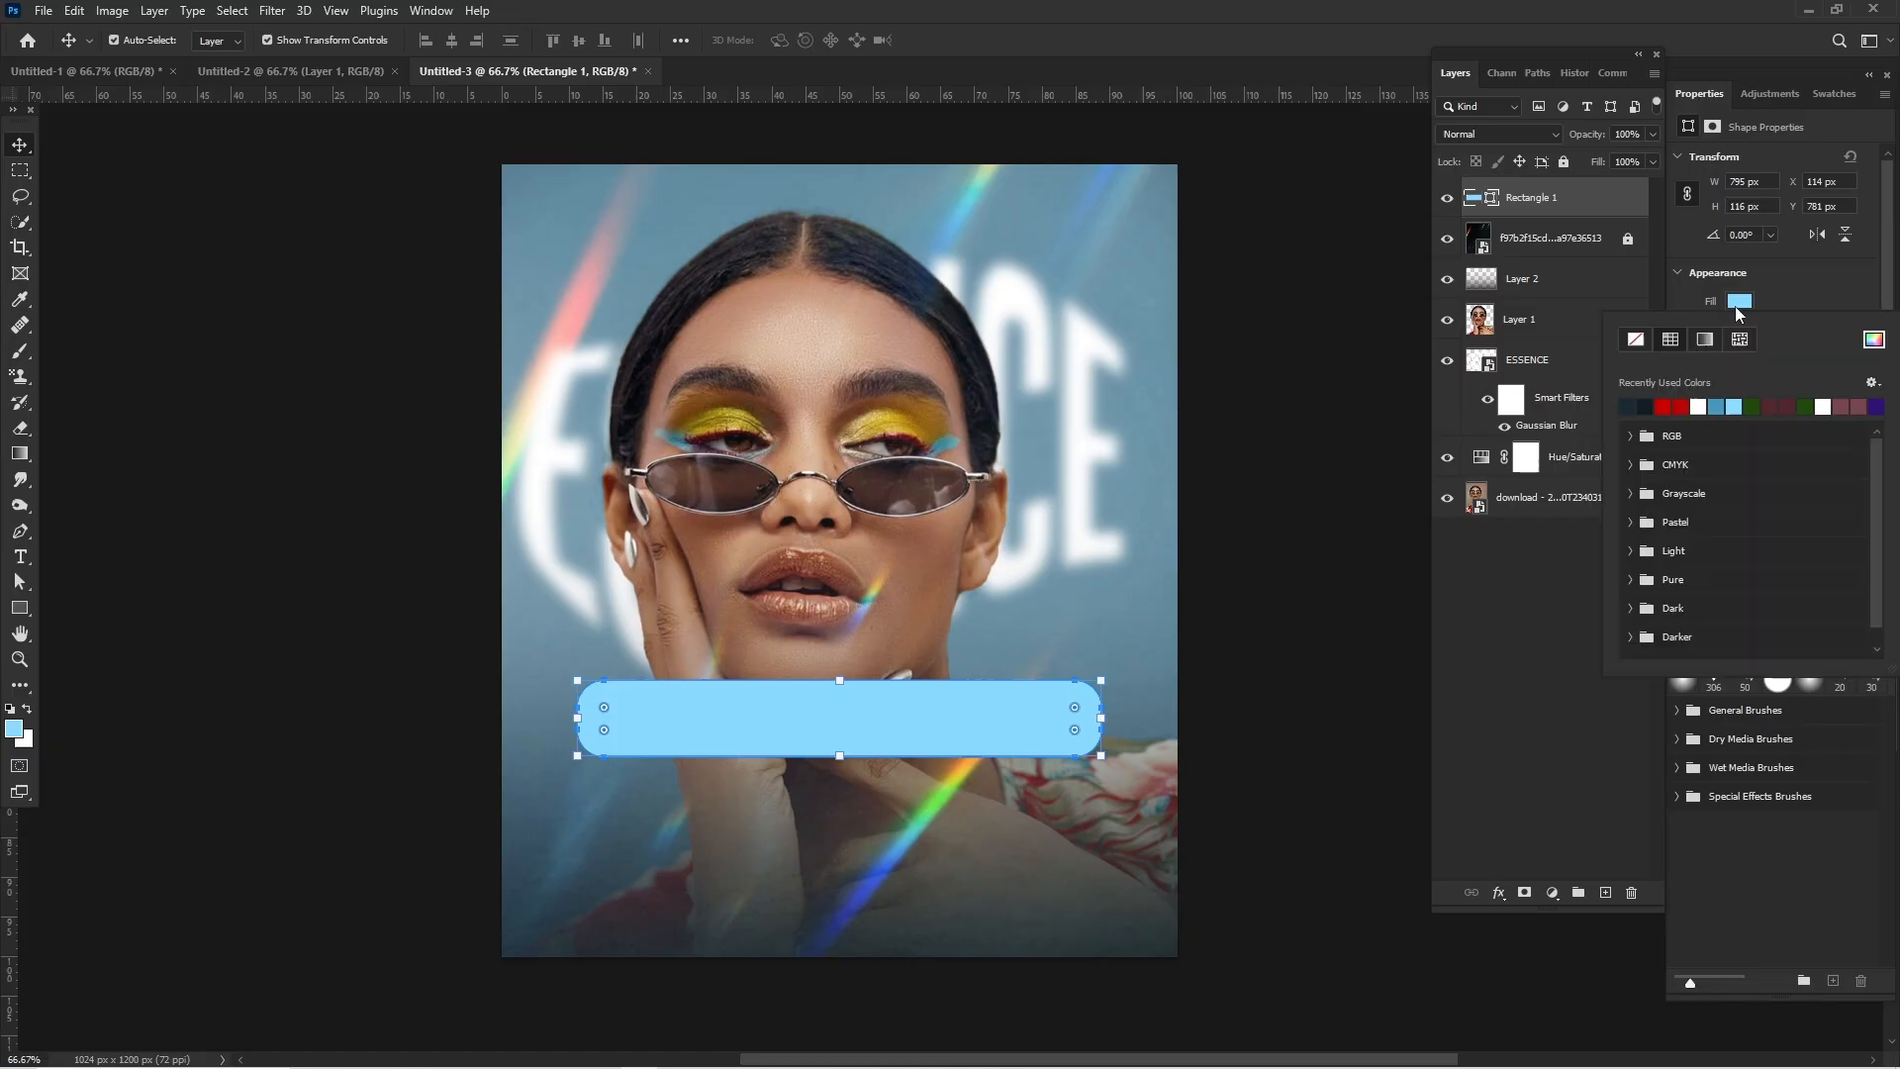
click(1633, 341)
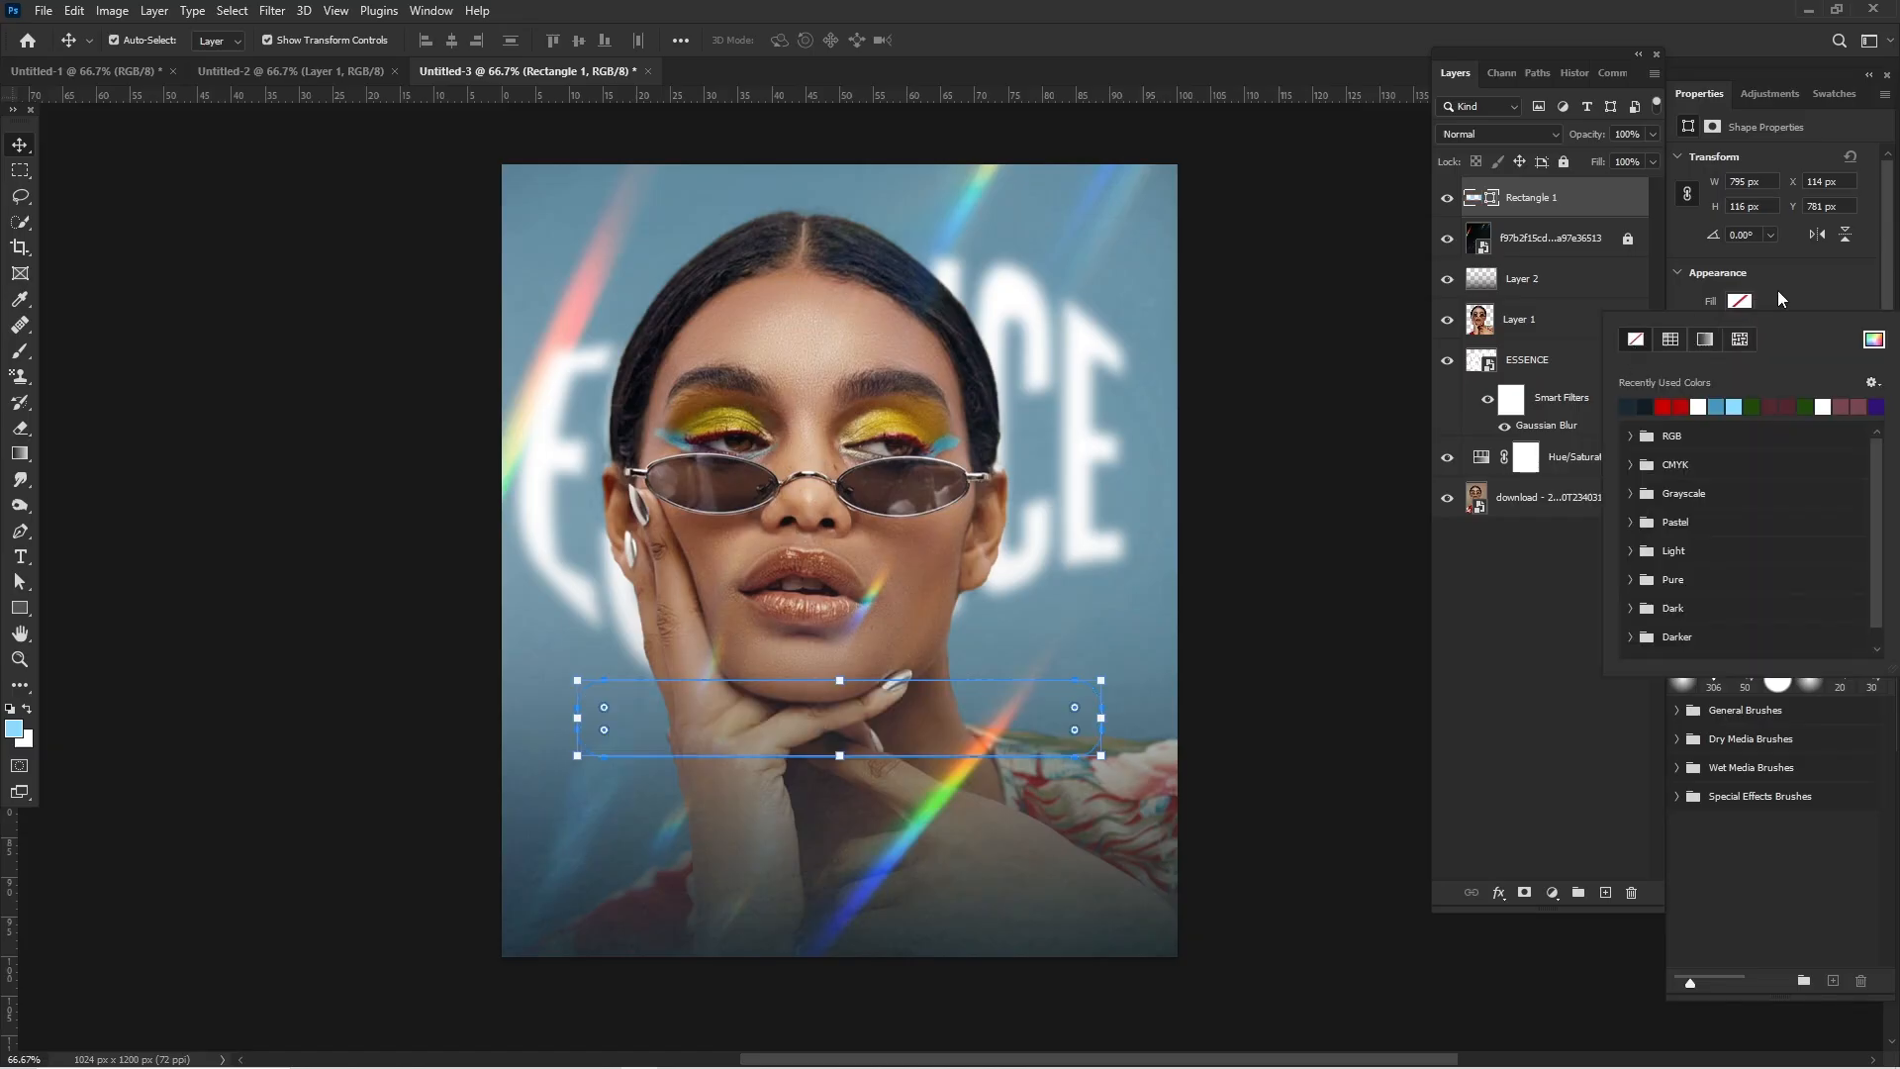
click(1784, 288)
click(1740, 329)
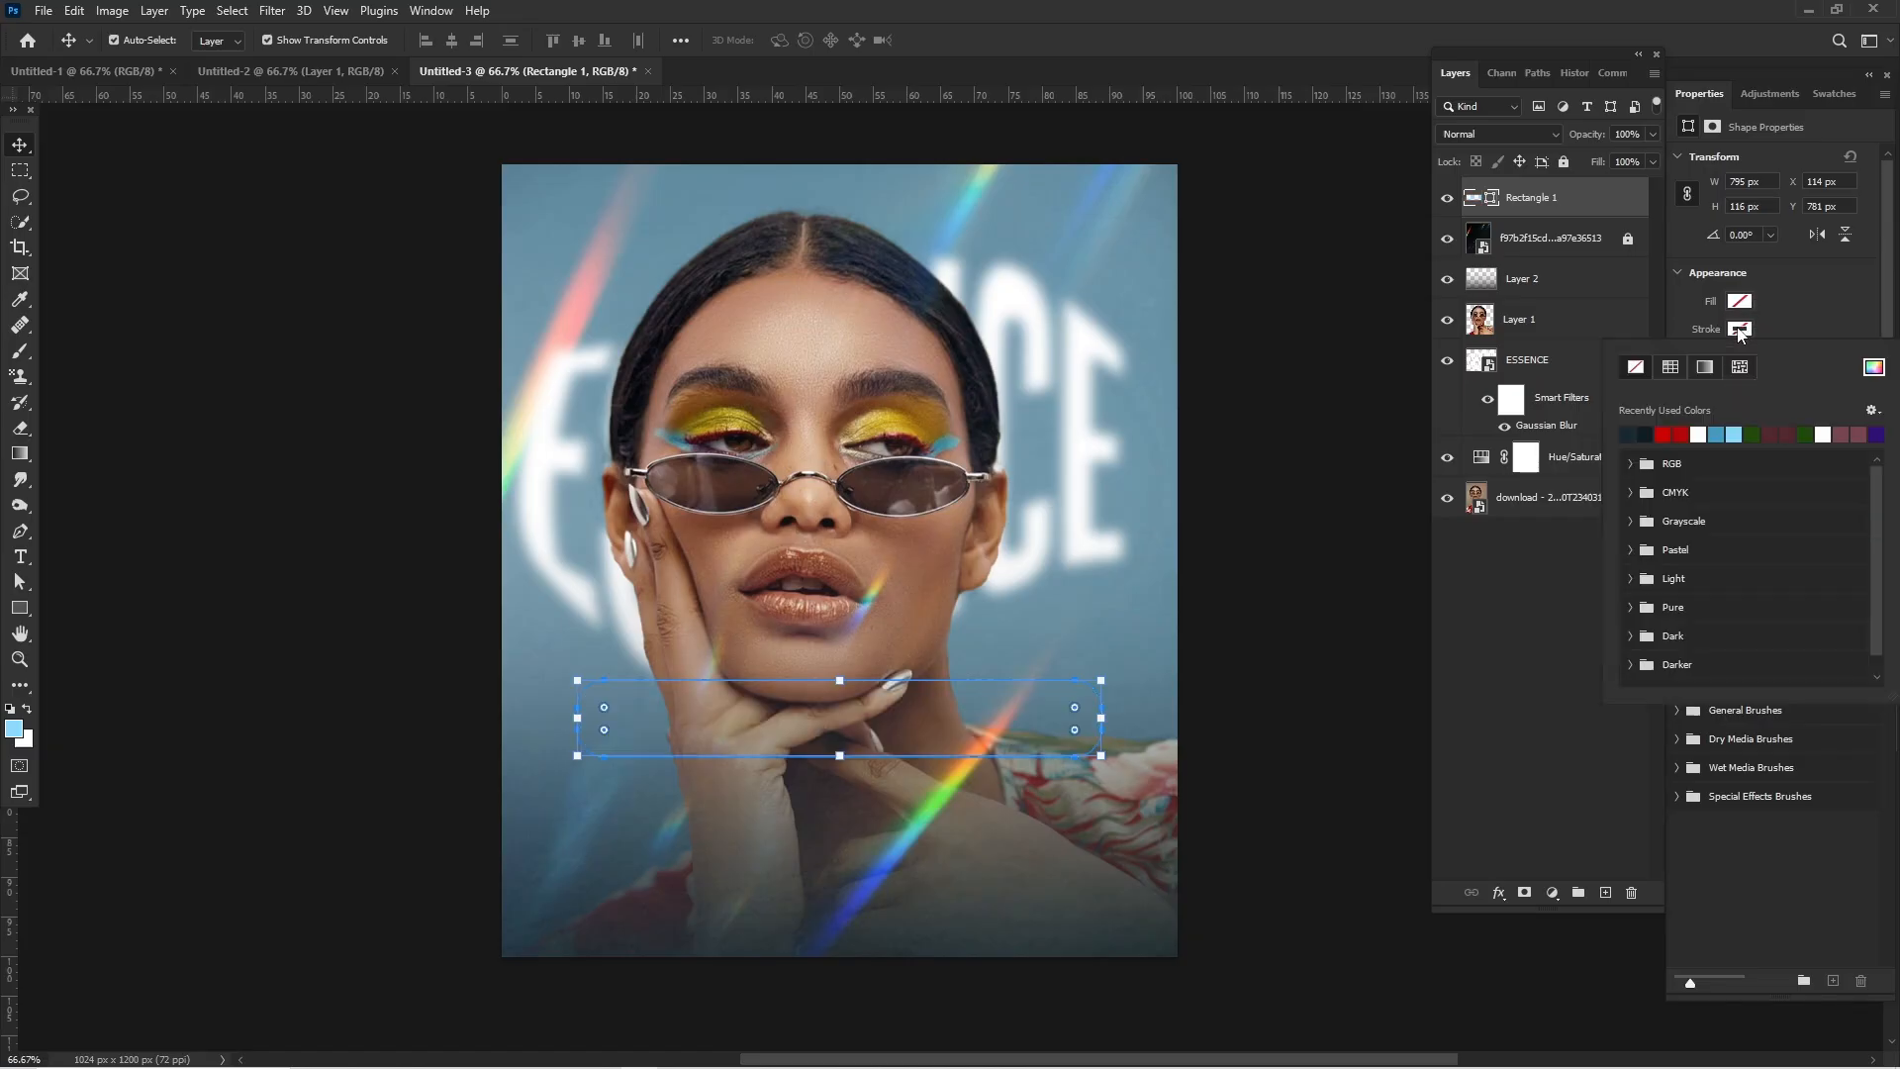
click(1698, 433)
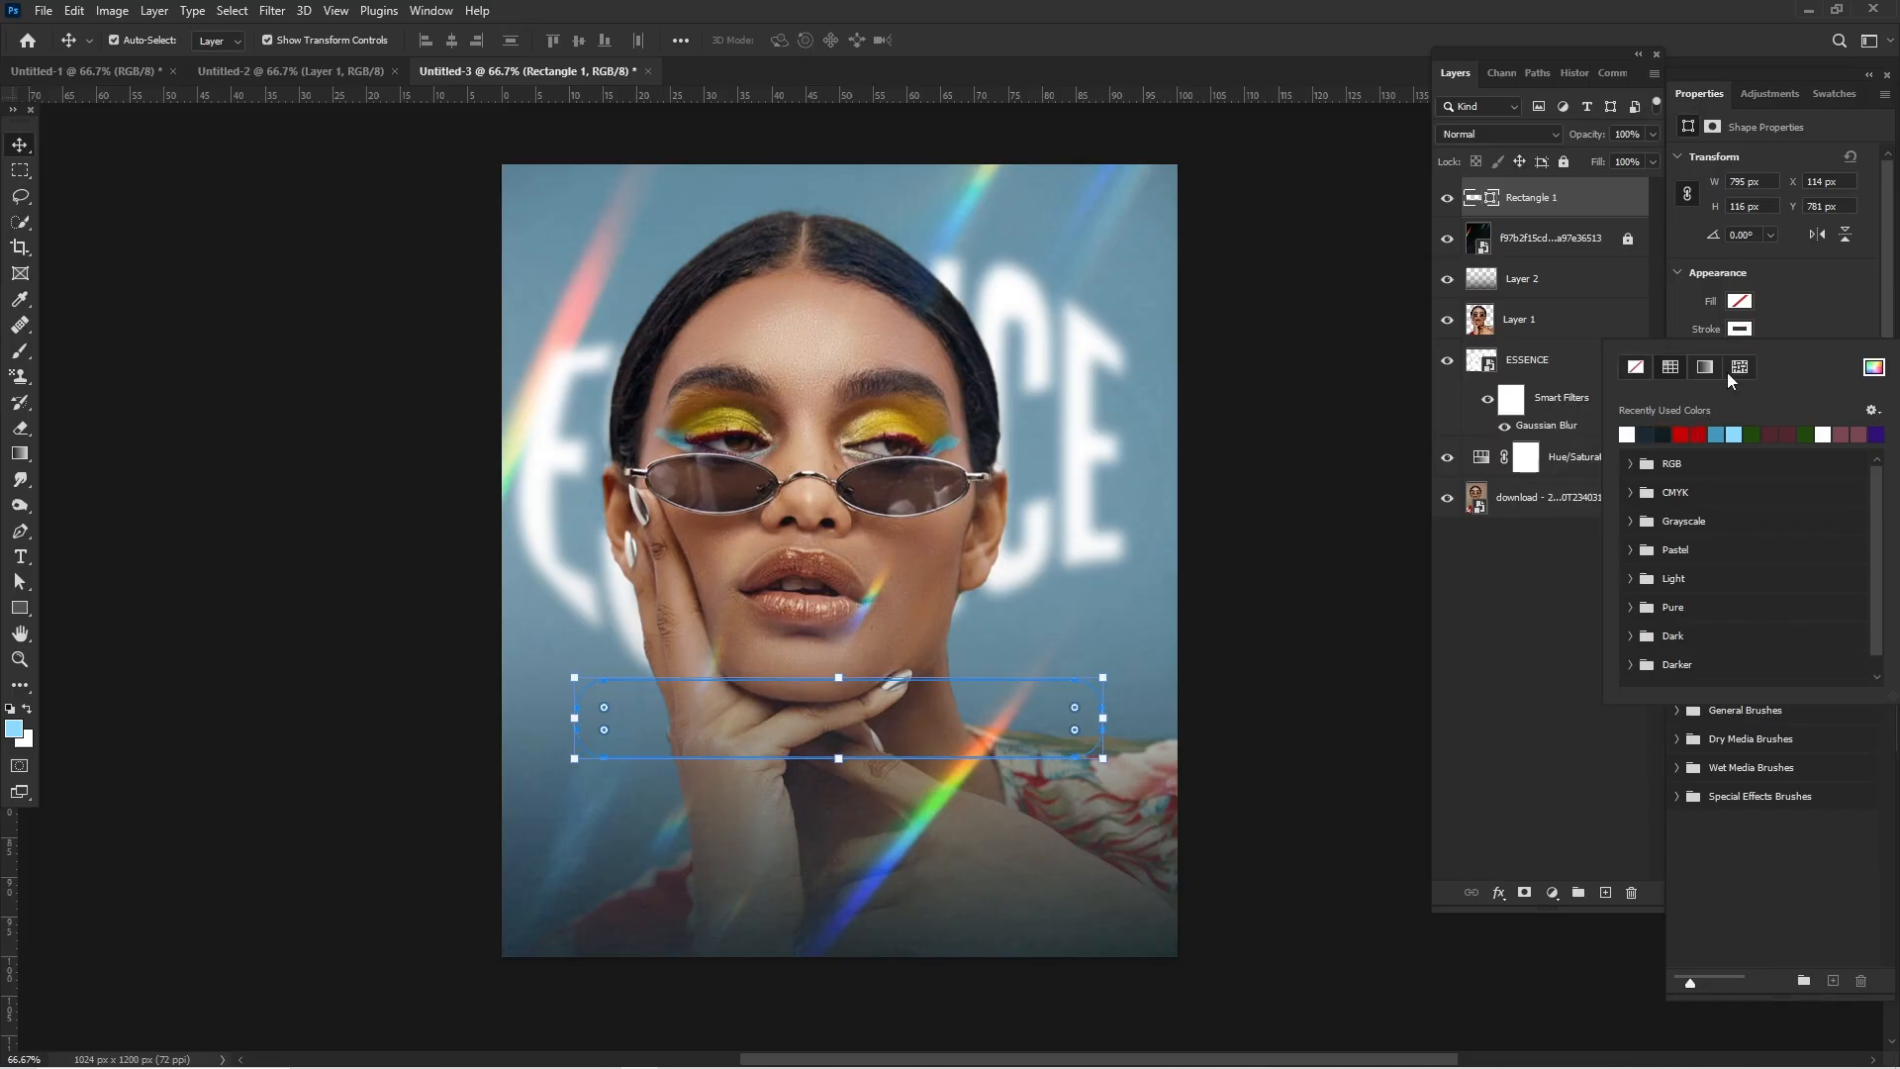
click(1787, 309)
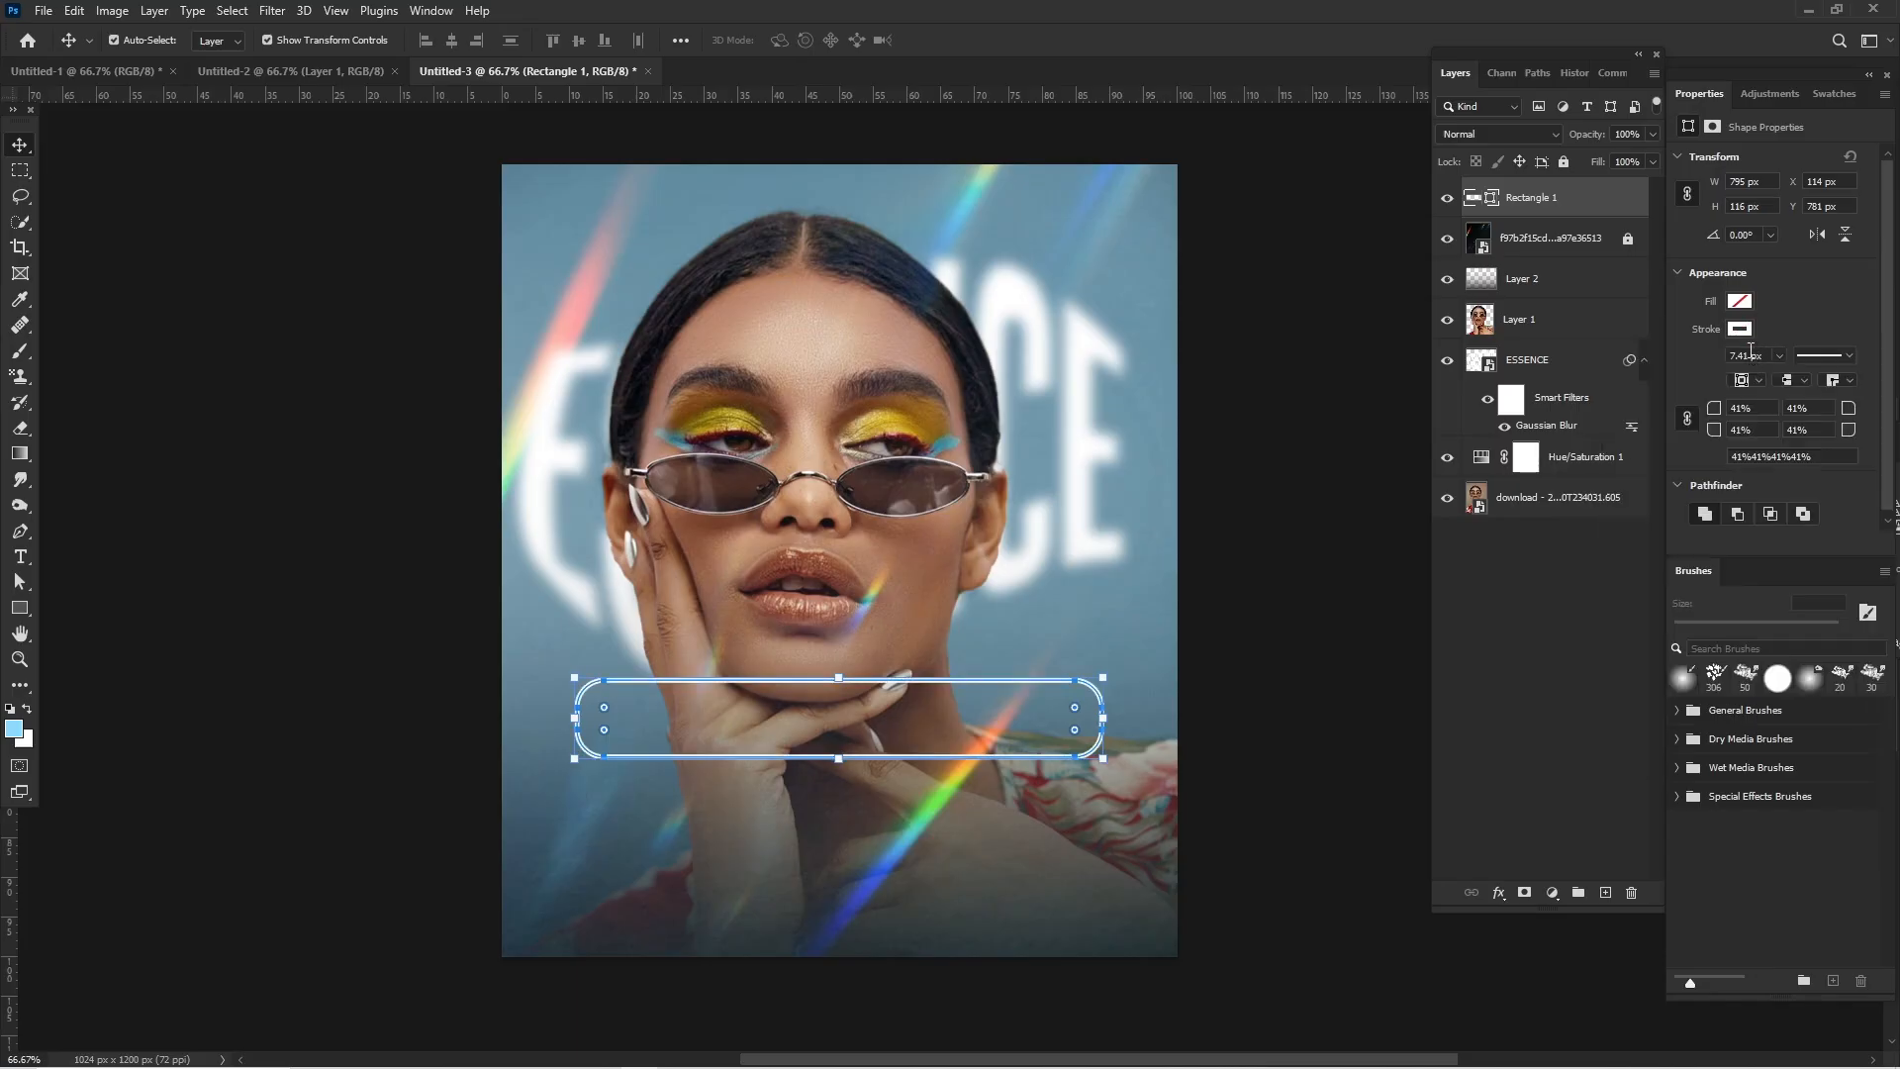
- Set the rounded rectangle's stroke to about 3.15 px wide with the dashed line style, and deselect the shape
click(1779, 355)
drag(1784, 380, 1773, 383)
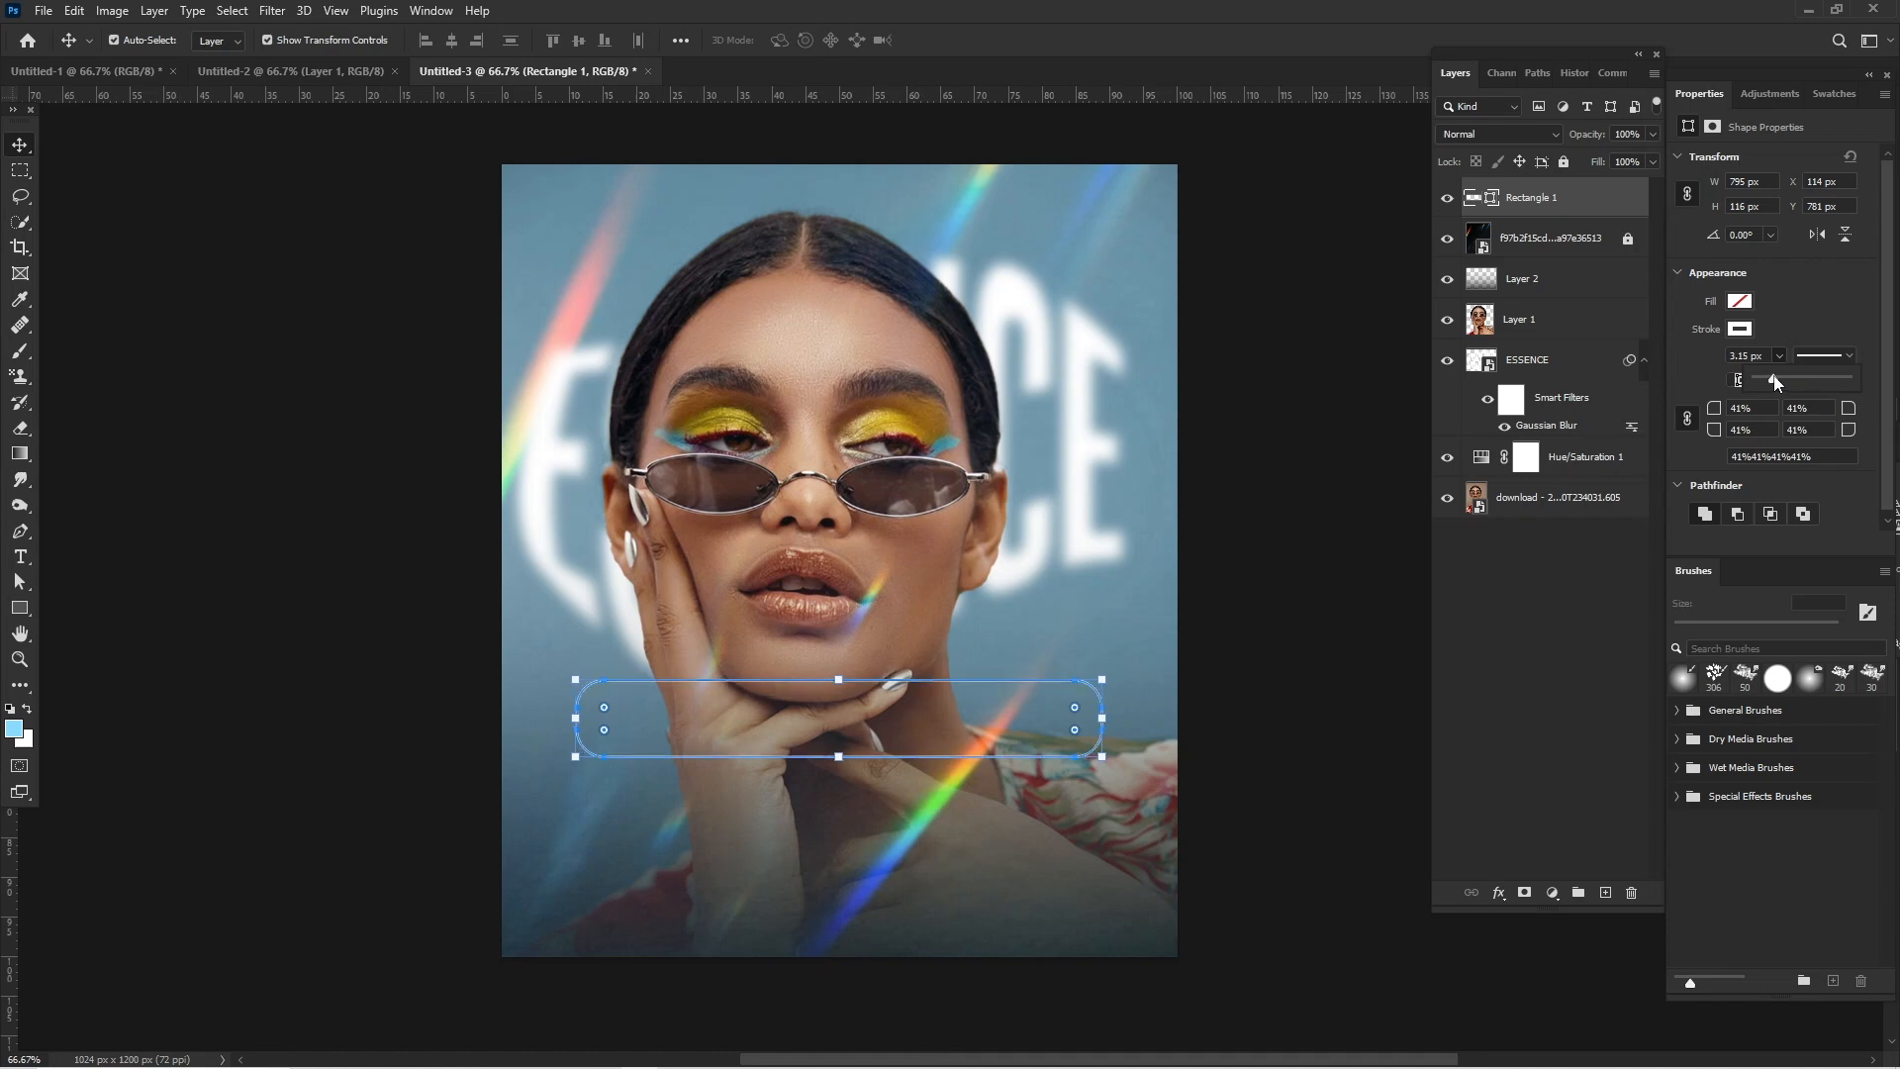
click(1842, 354)
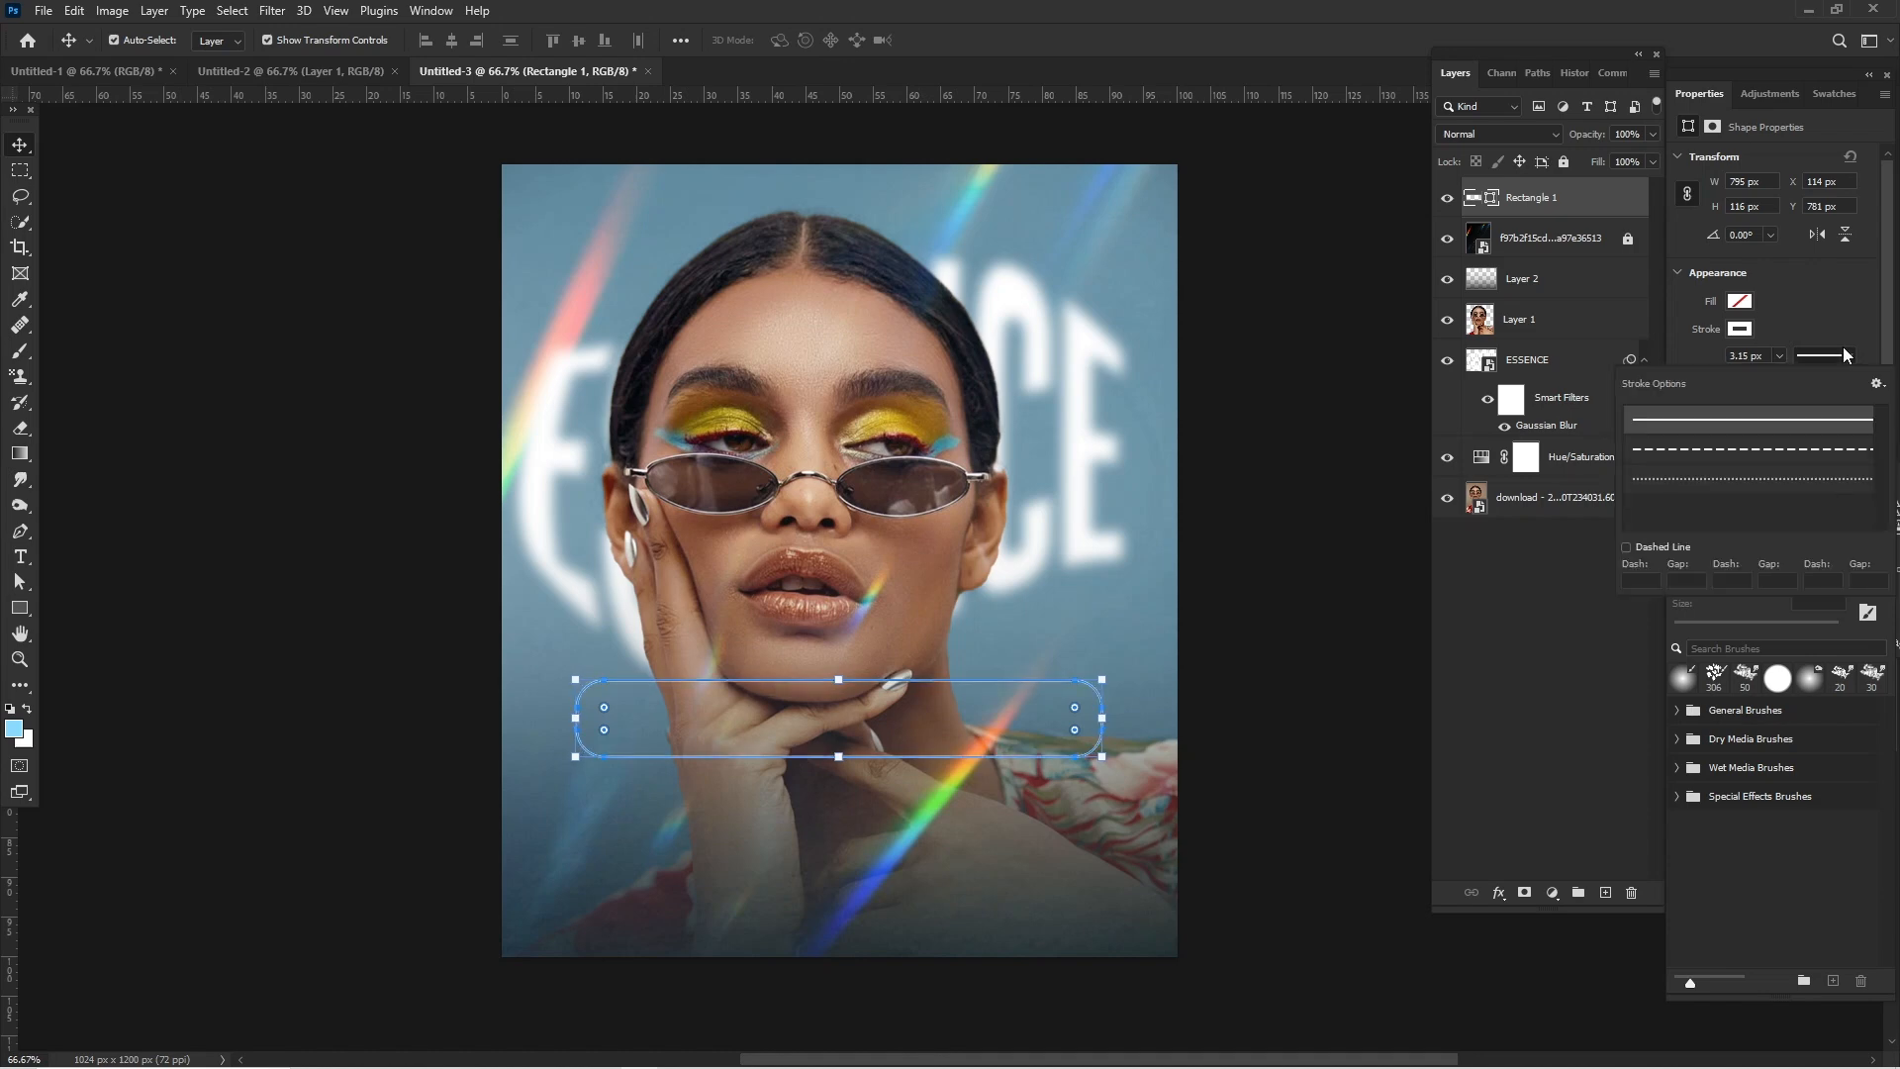
click(1811, 452)
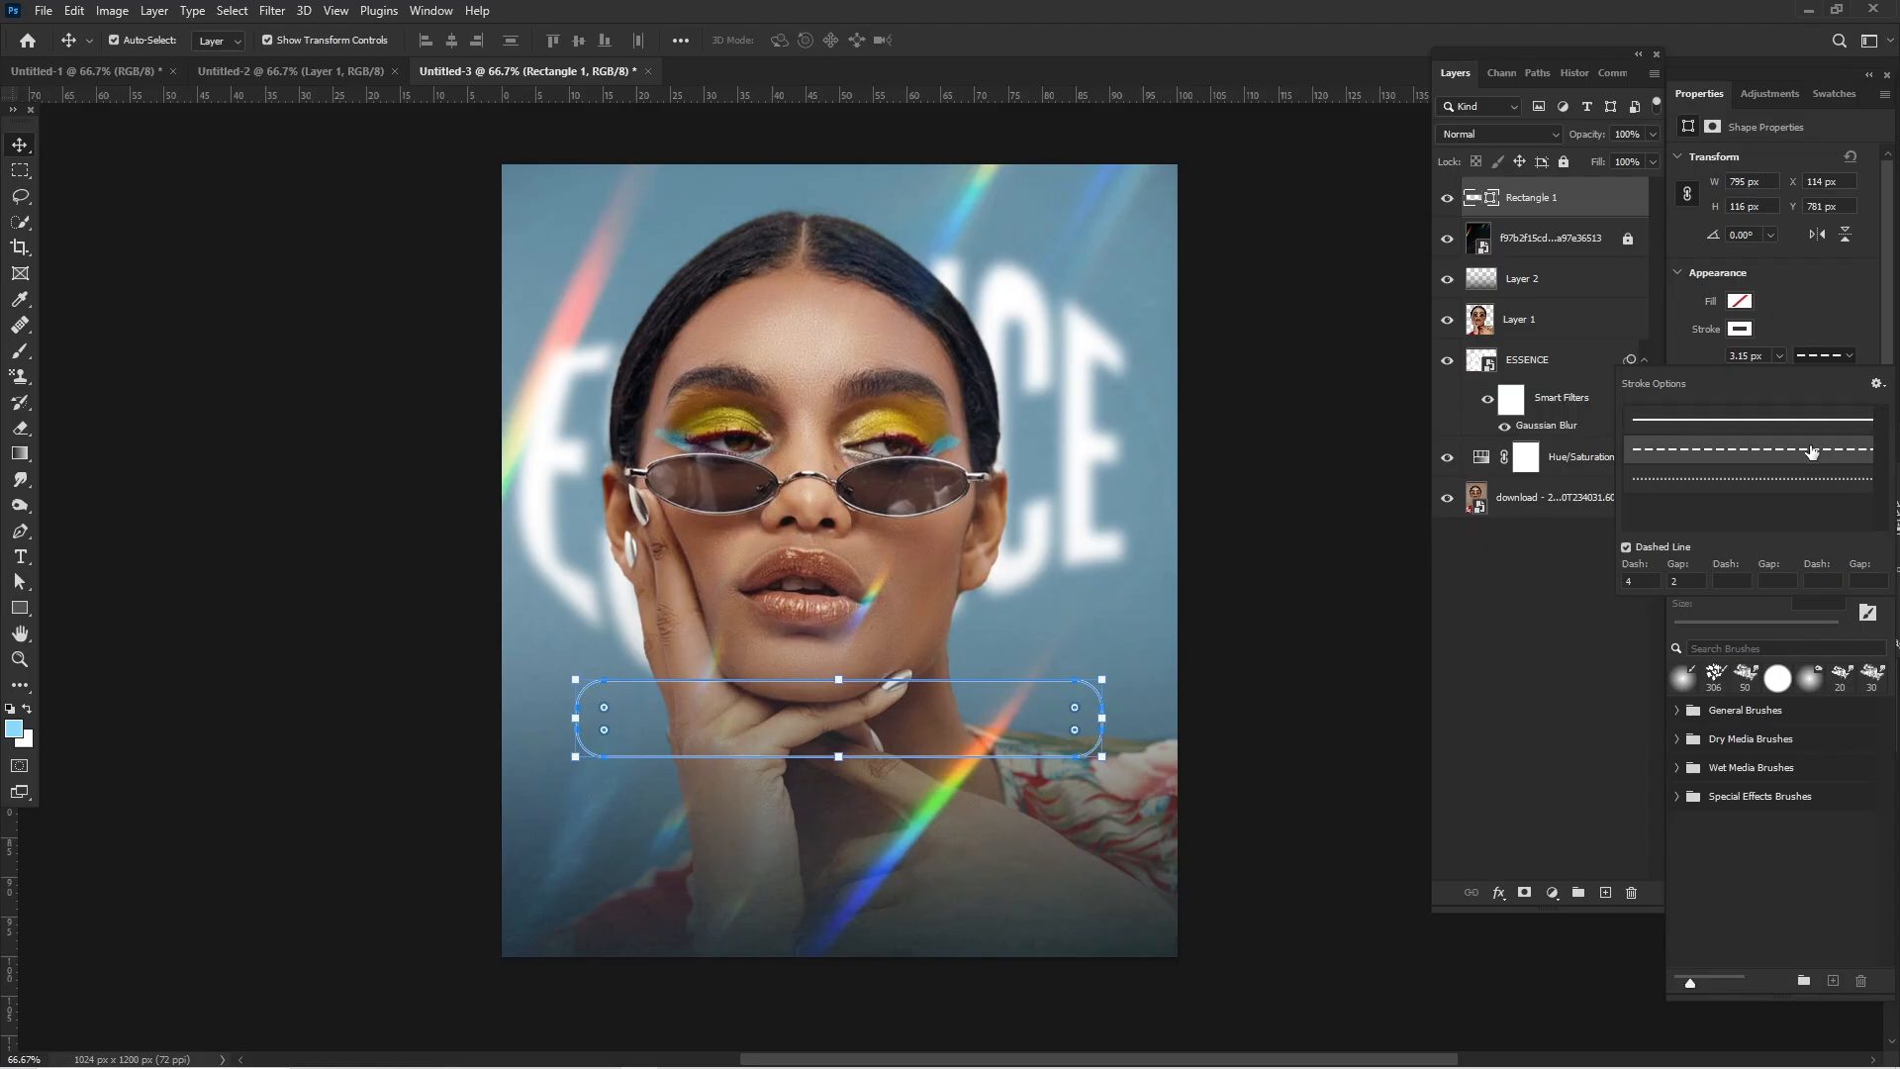
click(1824, 287)
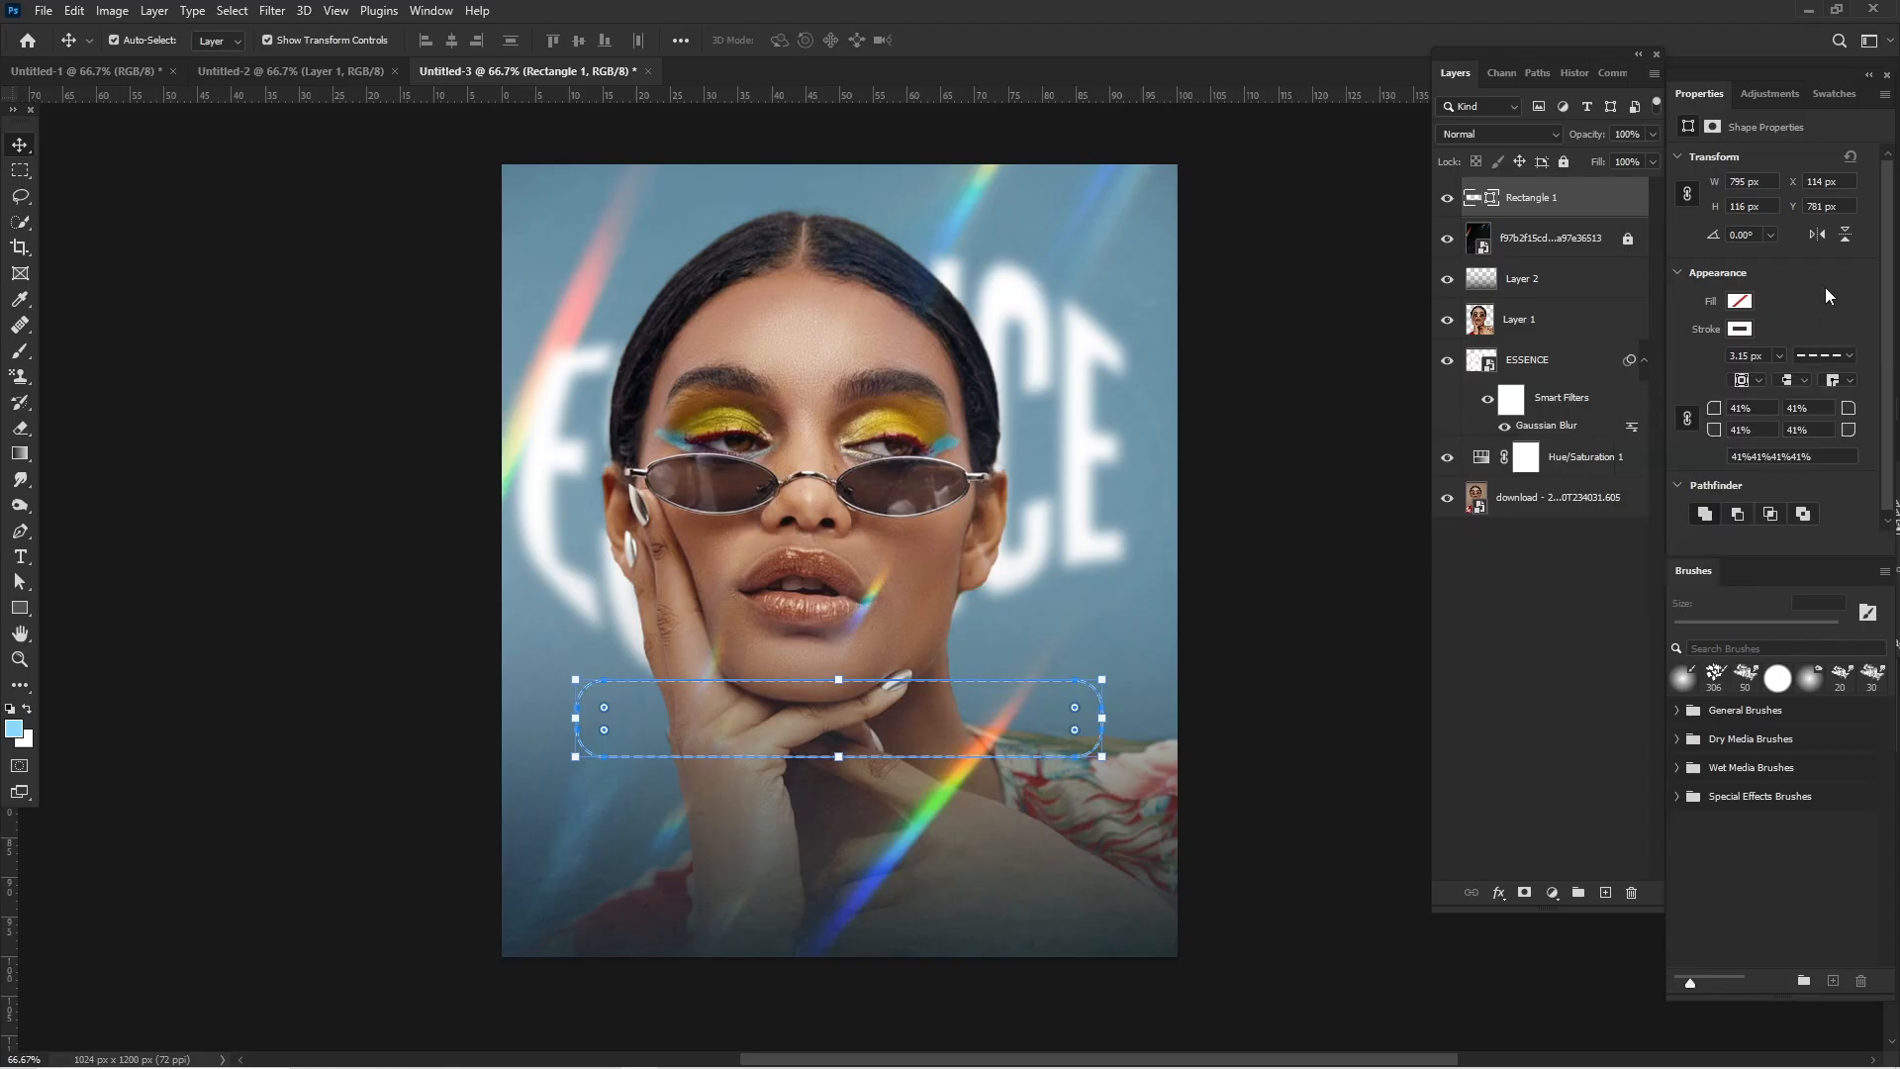
click(216, 181)
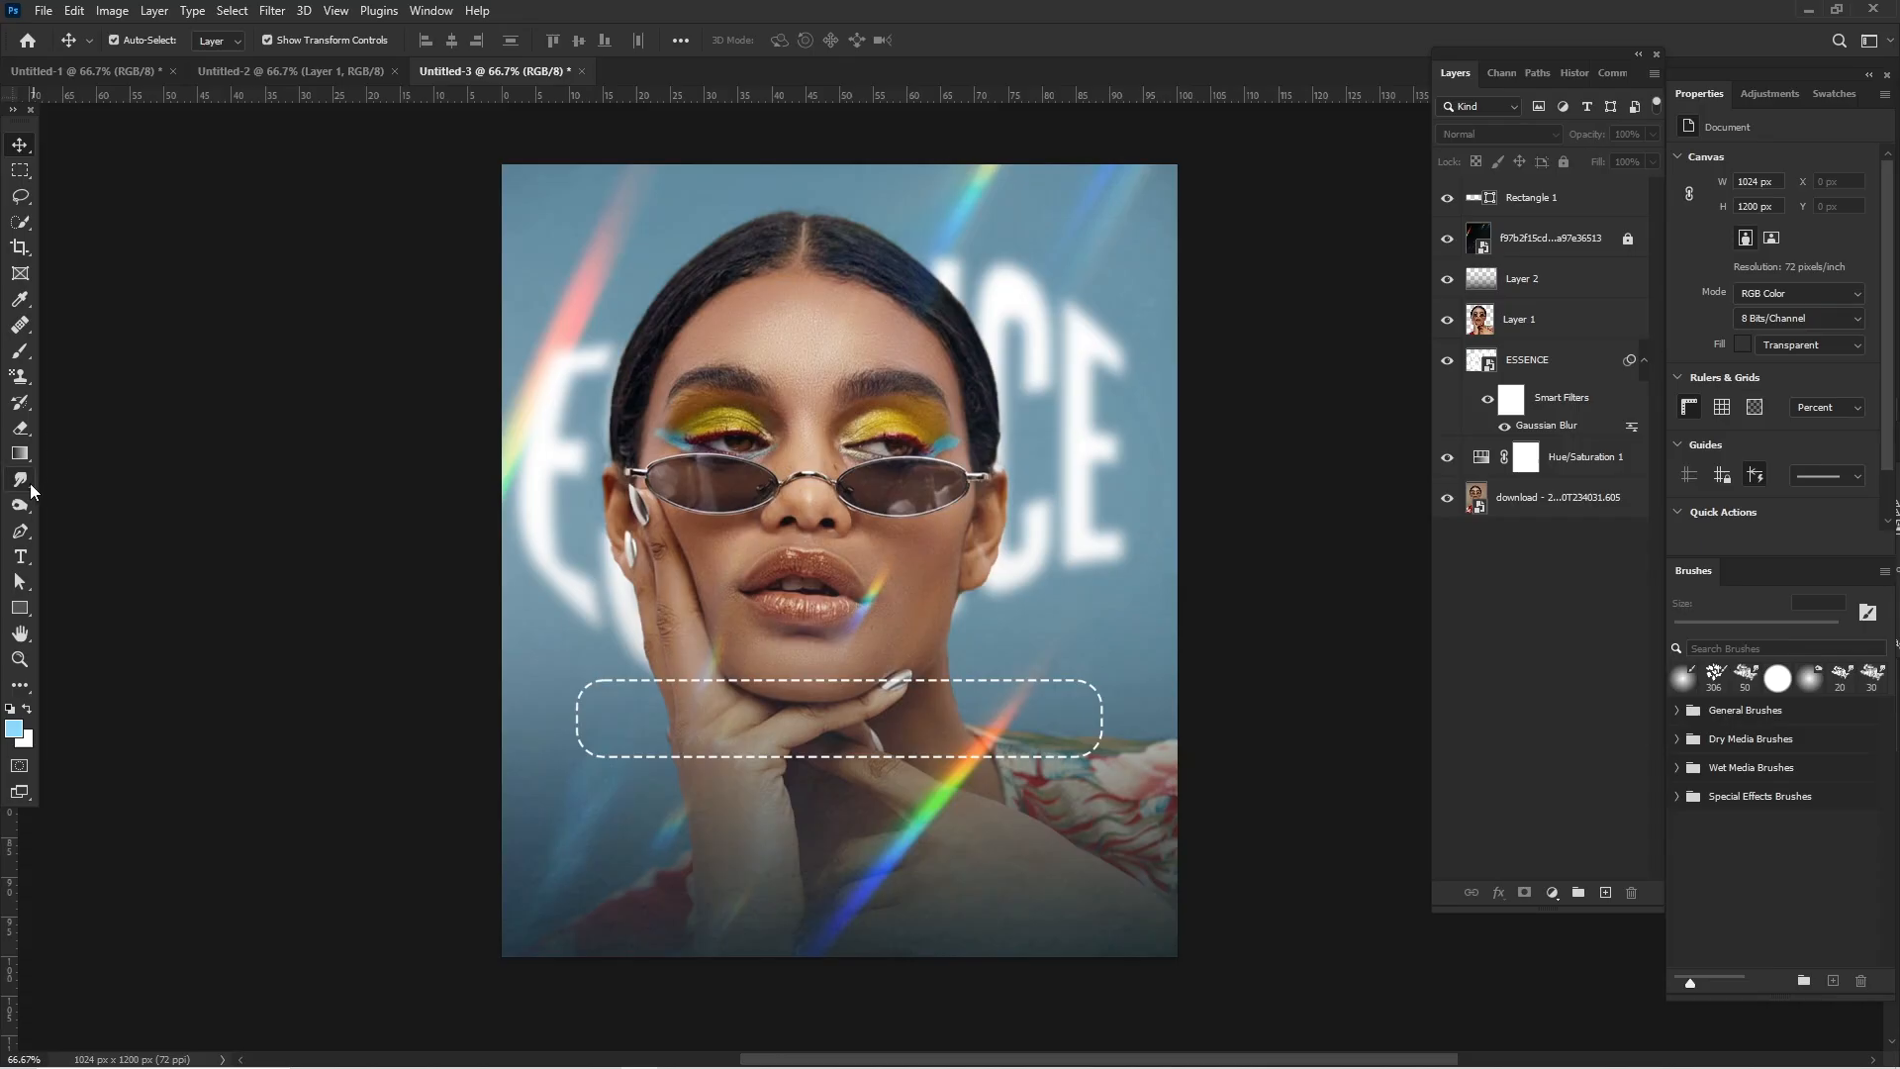
- Add a text layer over the dashed frame reading "$600 $512 $200 $100"
click(20, 557)
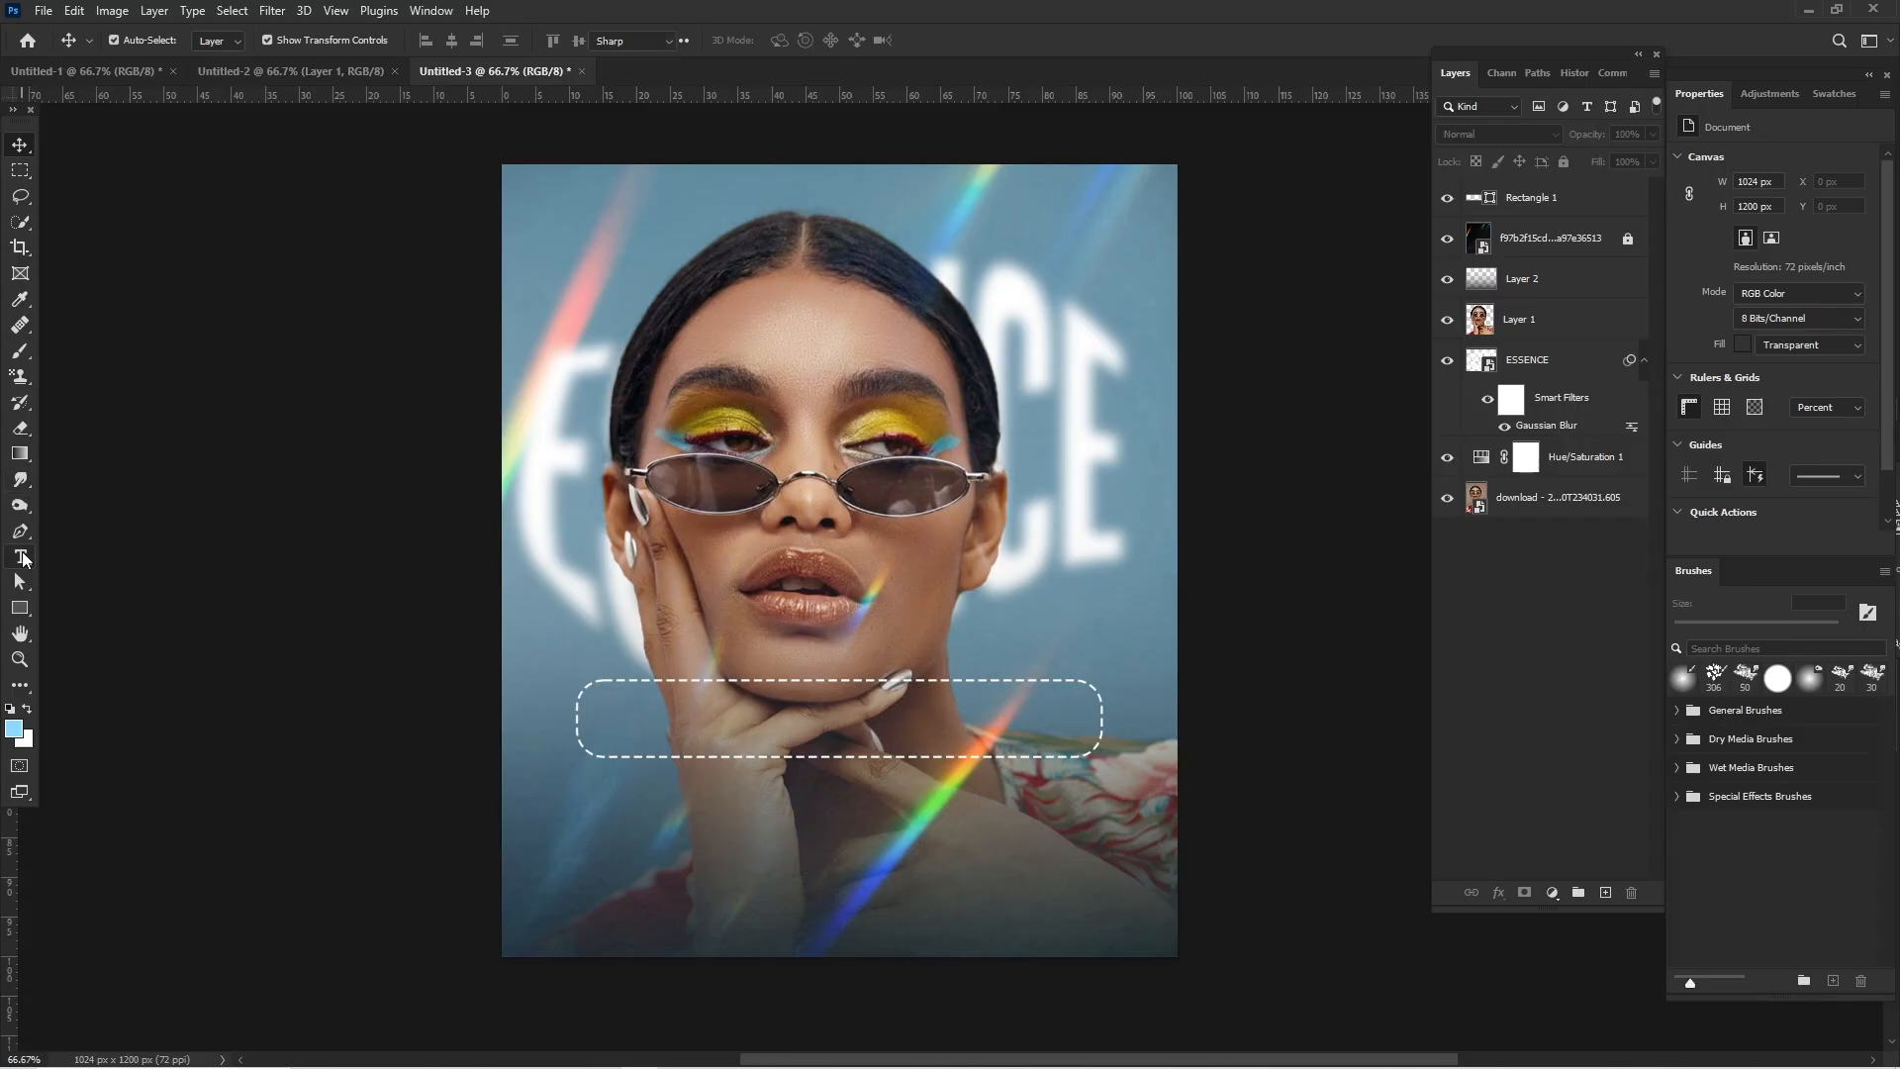
click(624, 729)
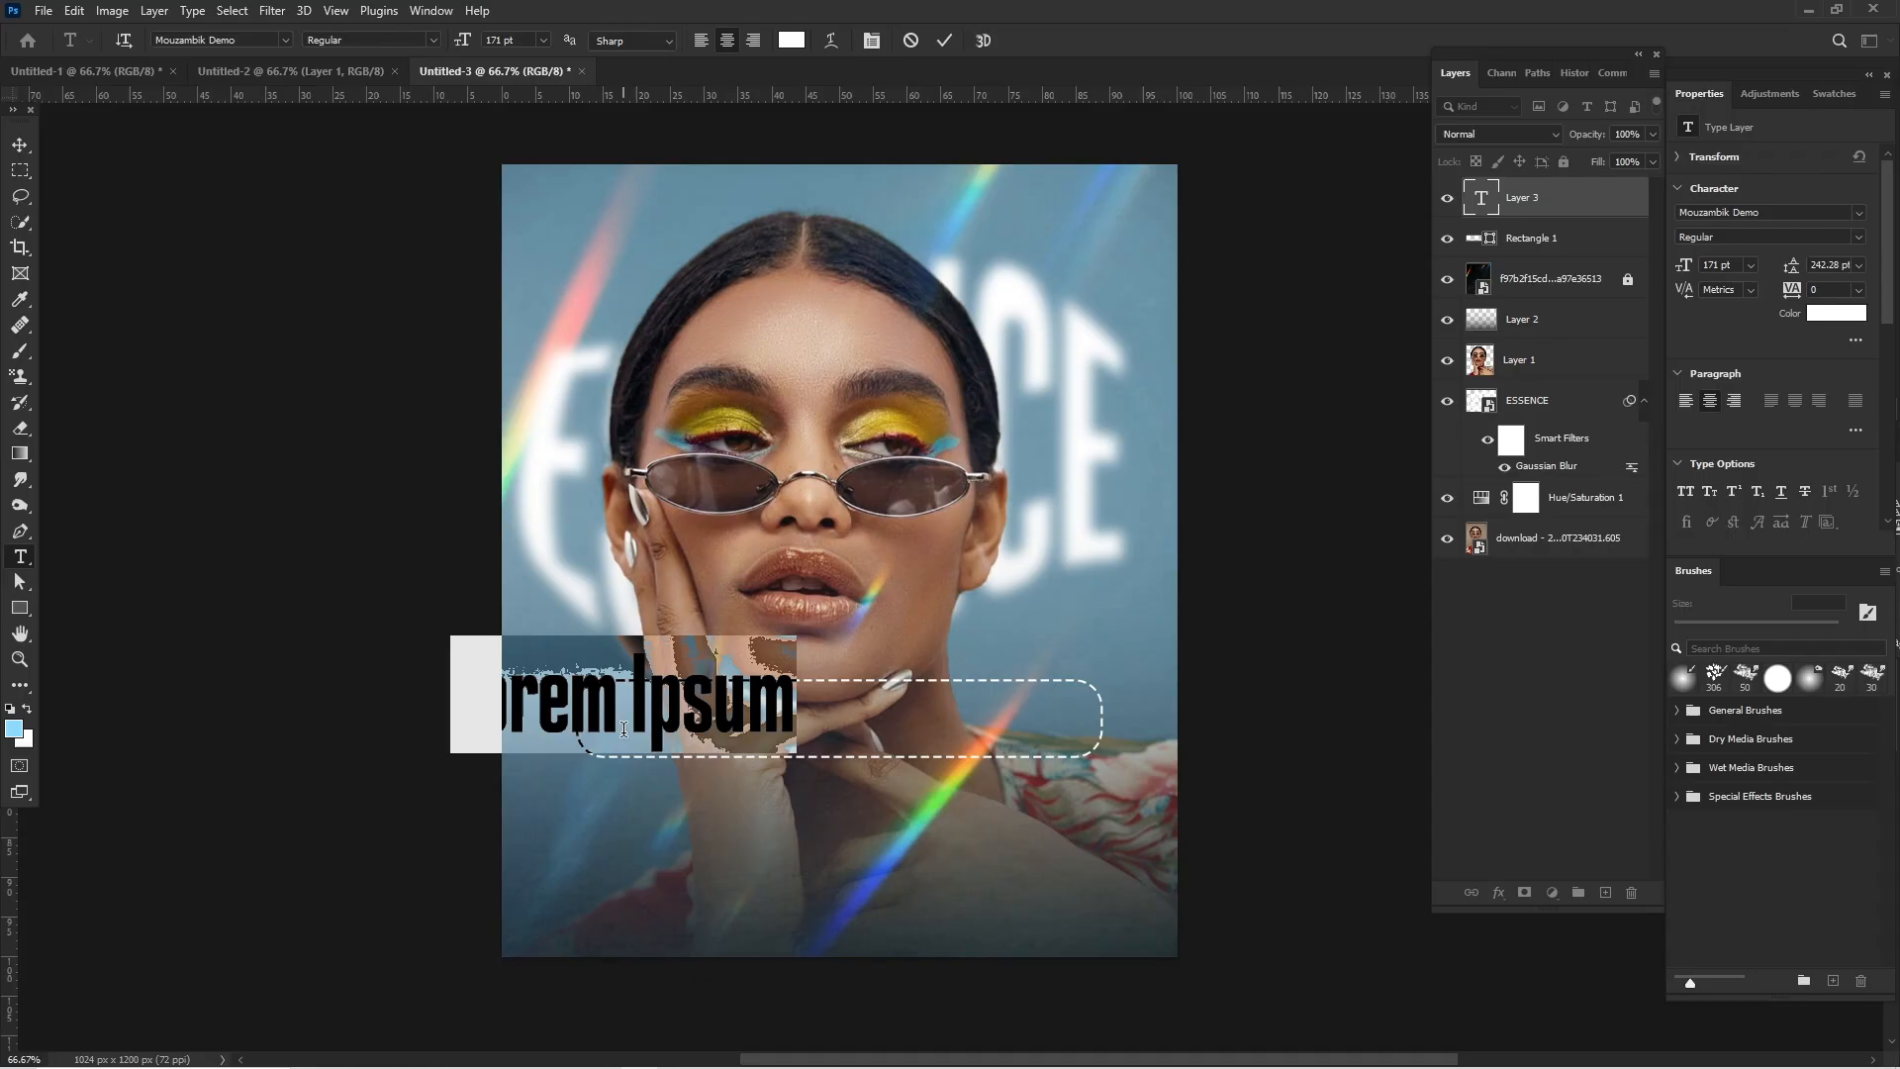
text($)
text(600)
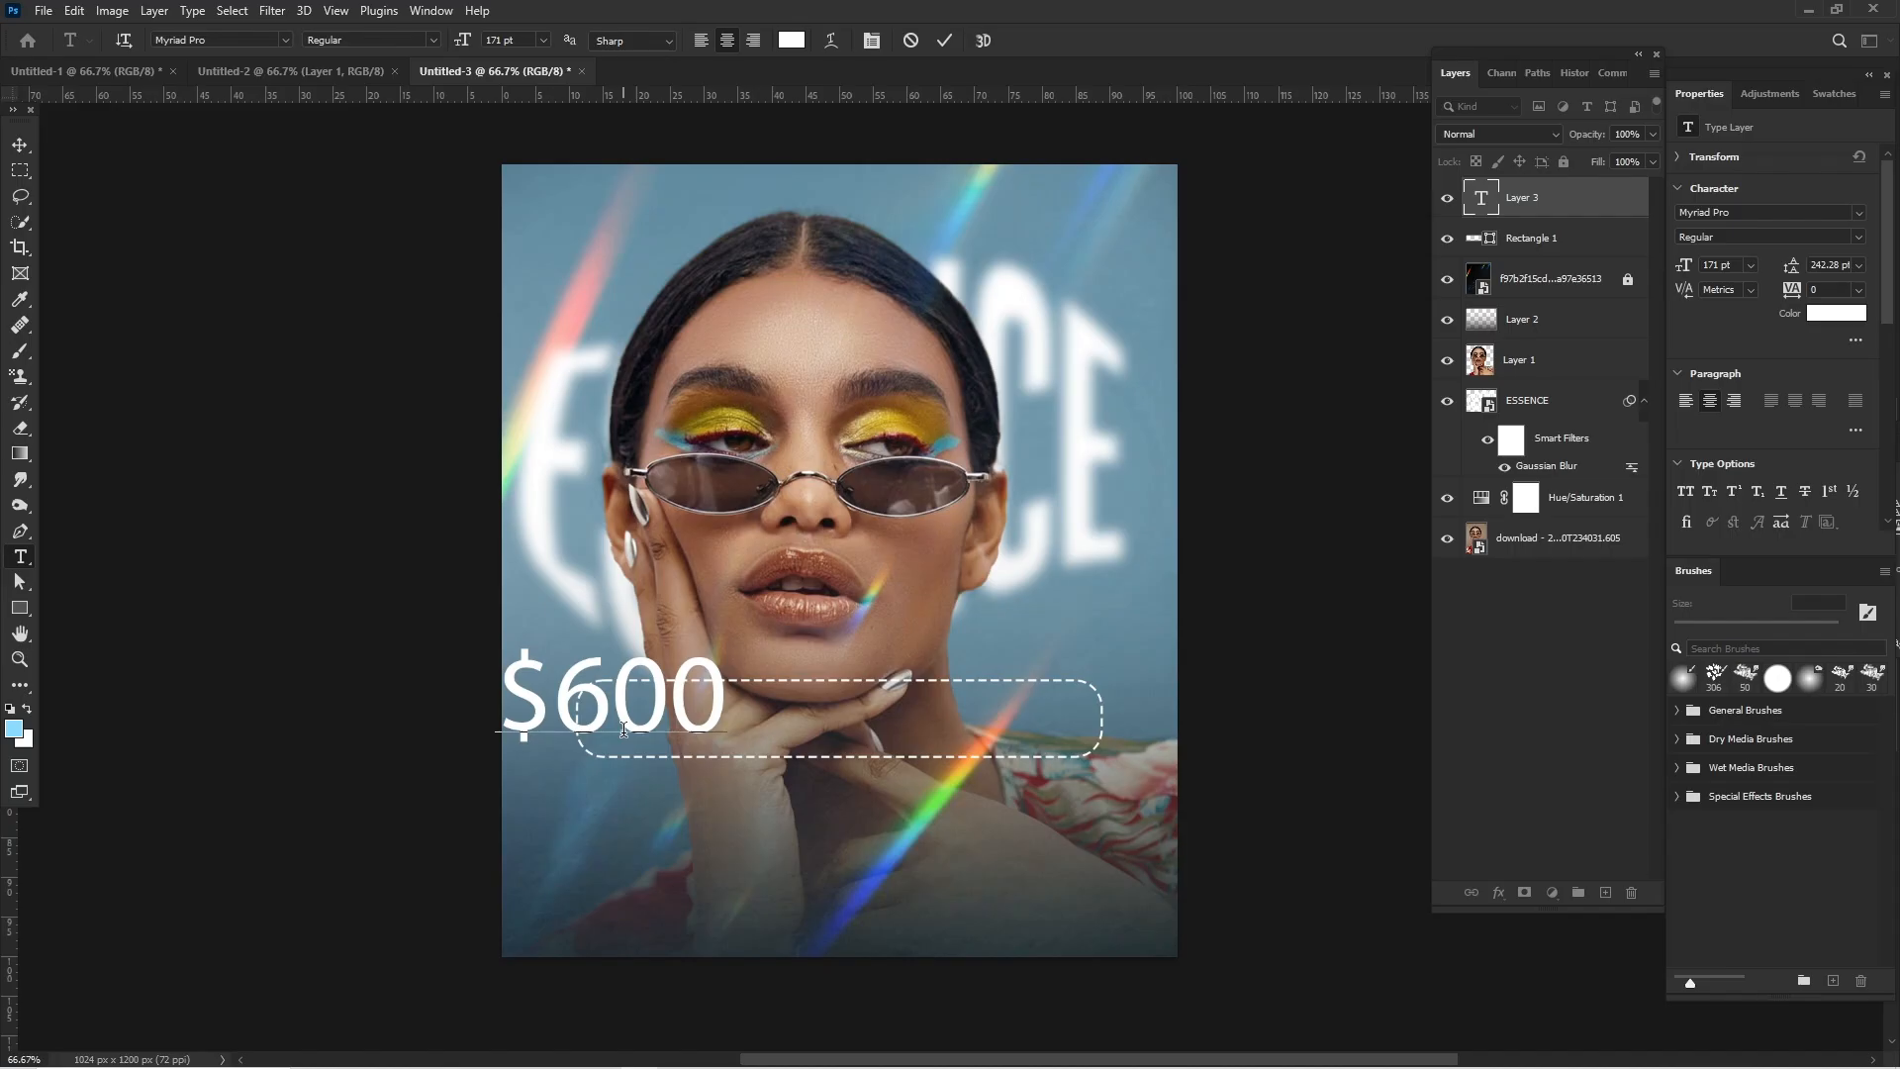
text( $)
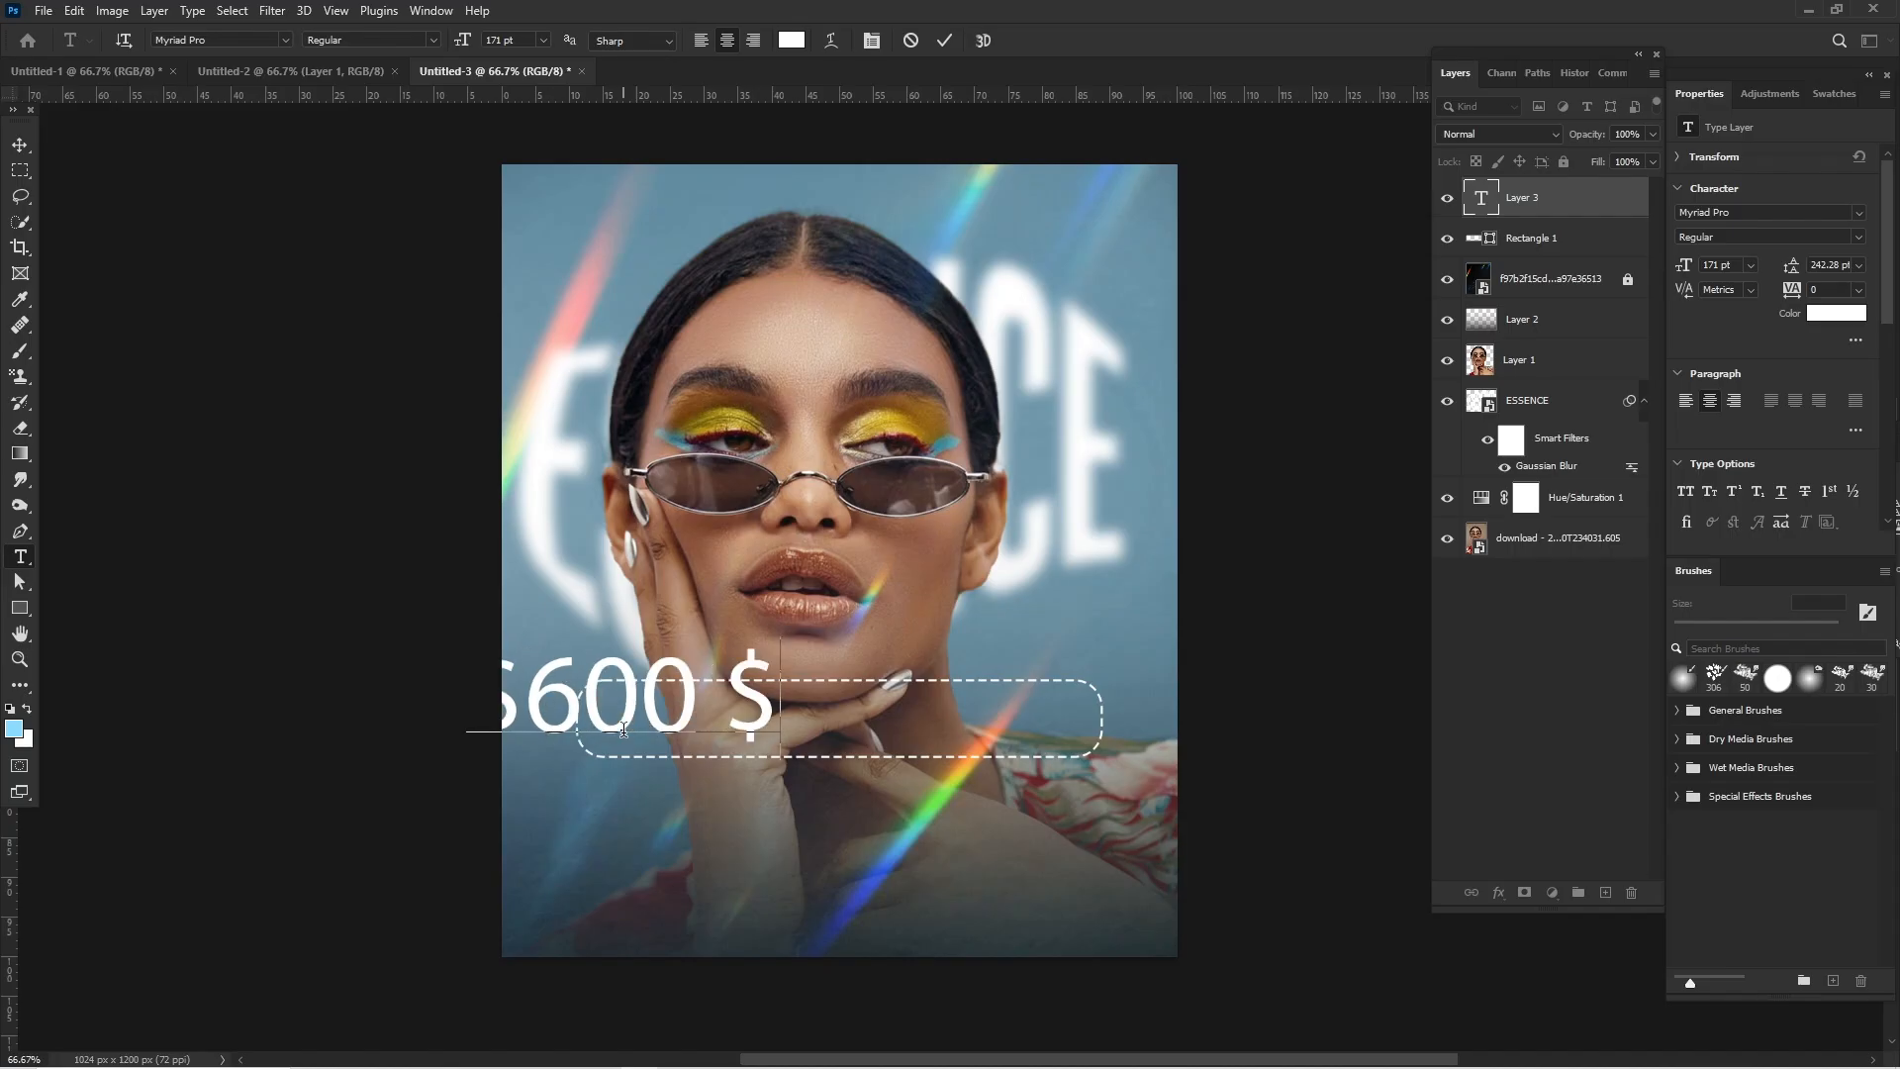
text(5)
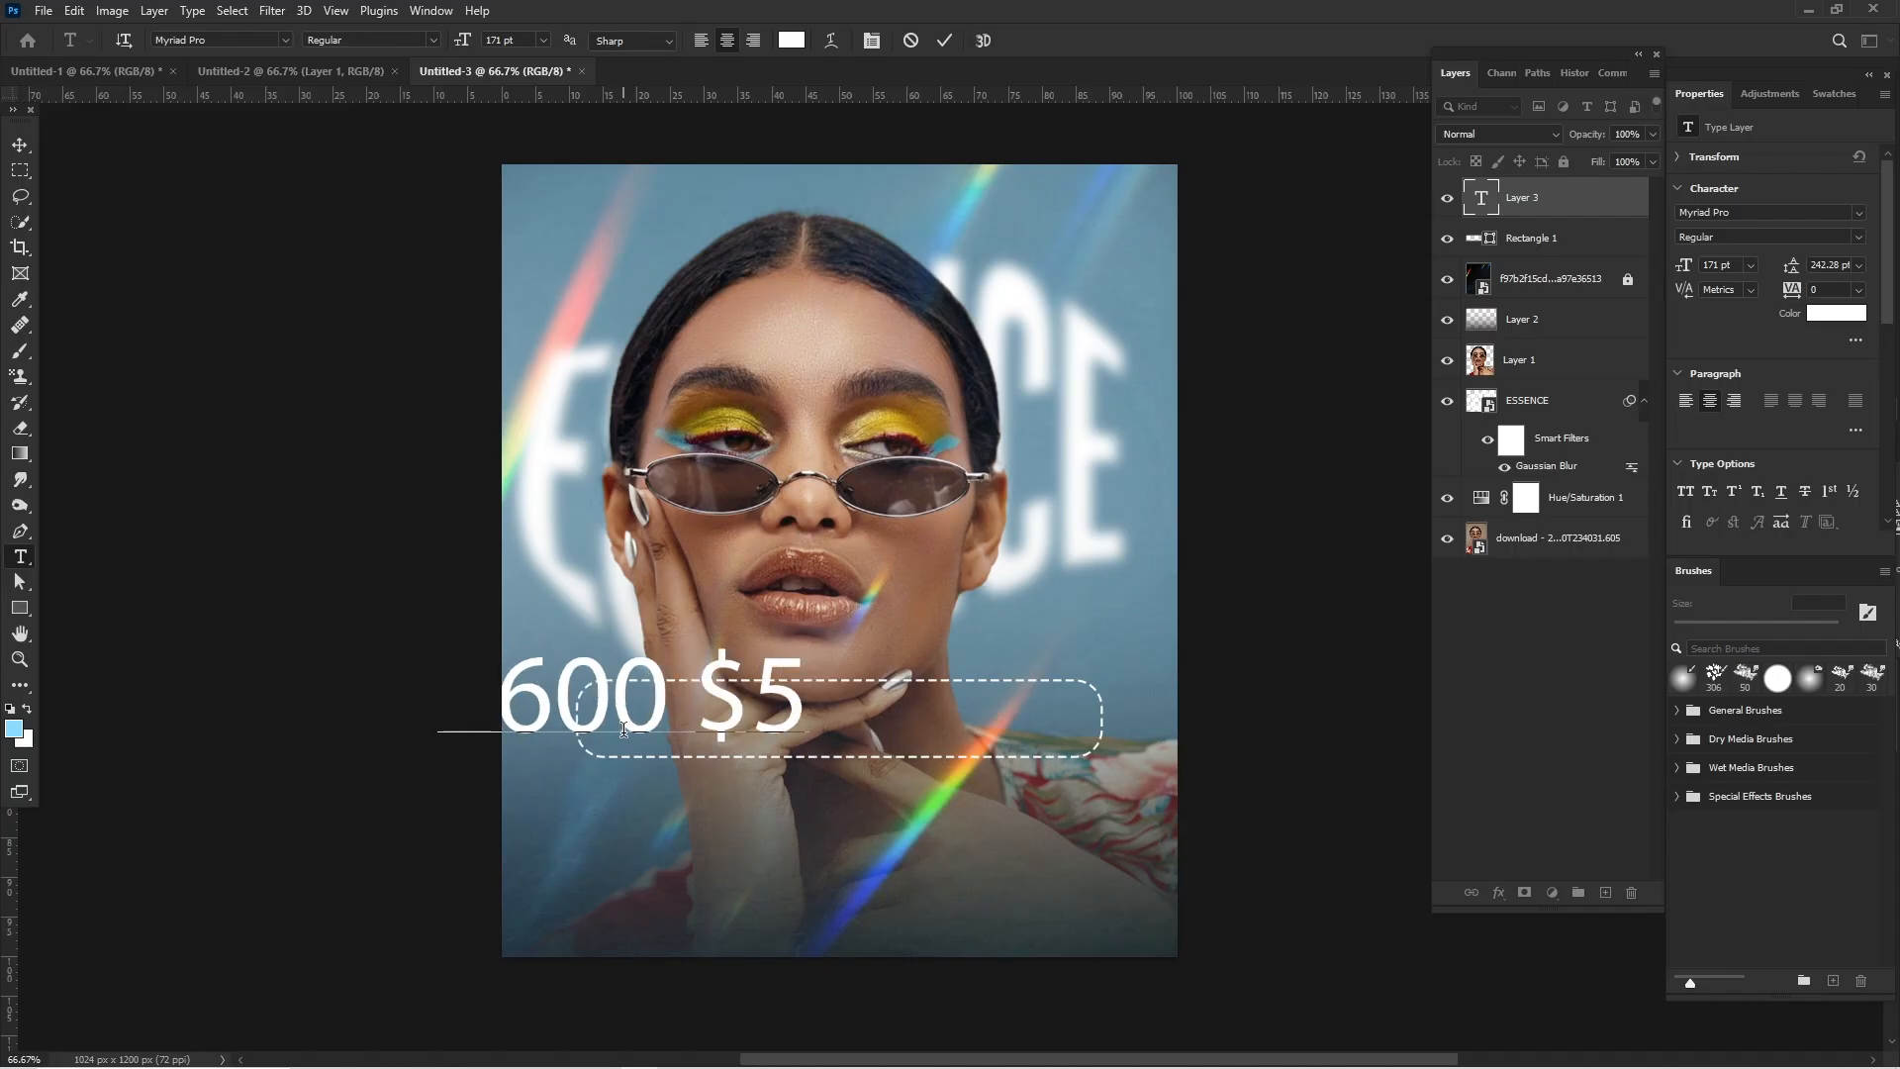
text(12)
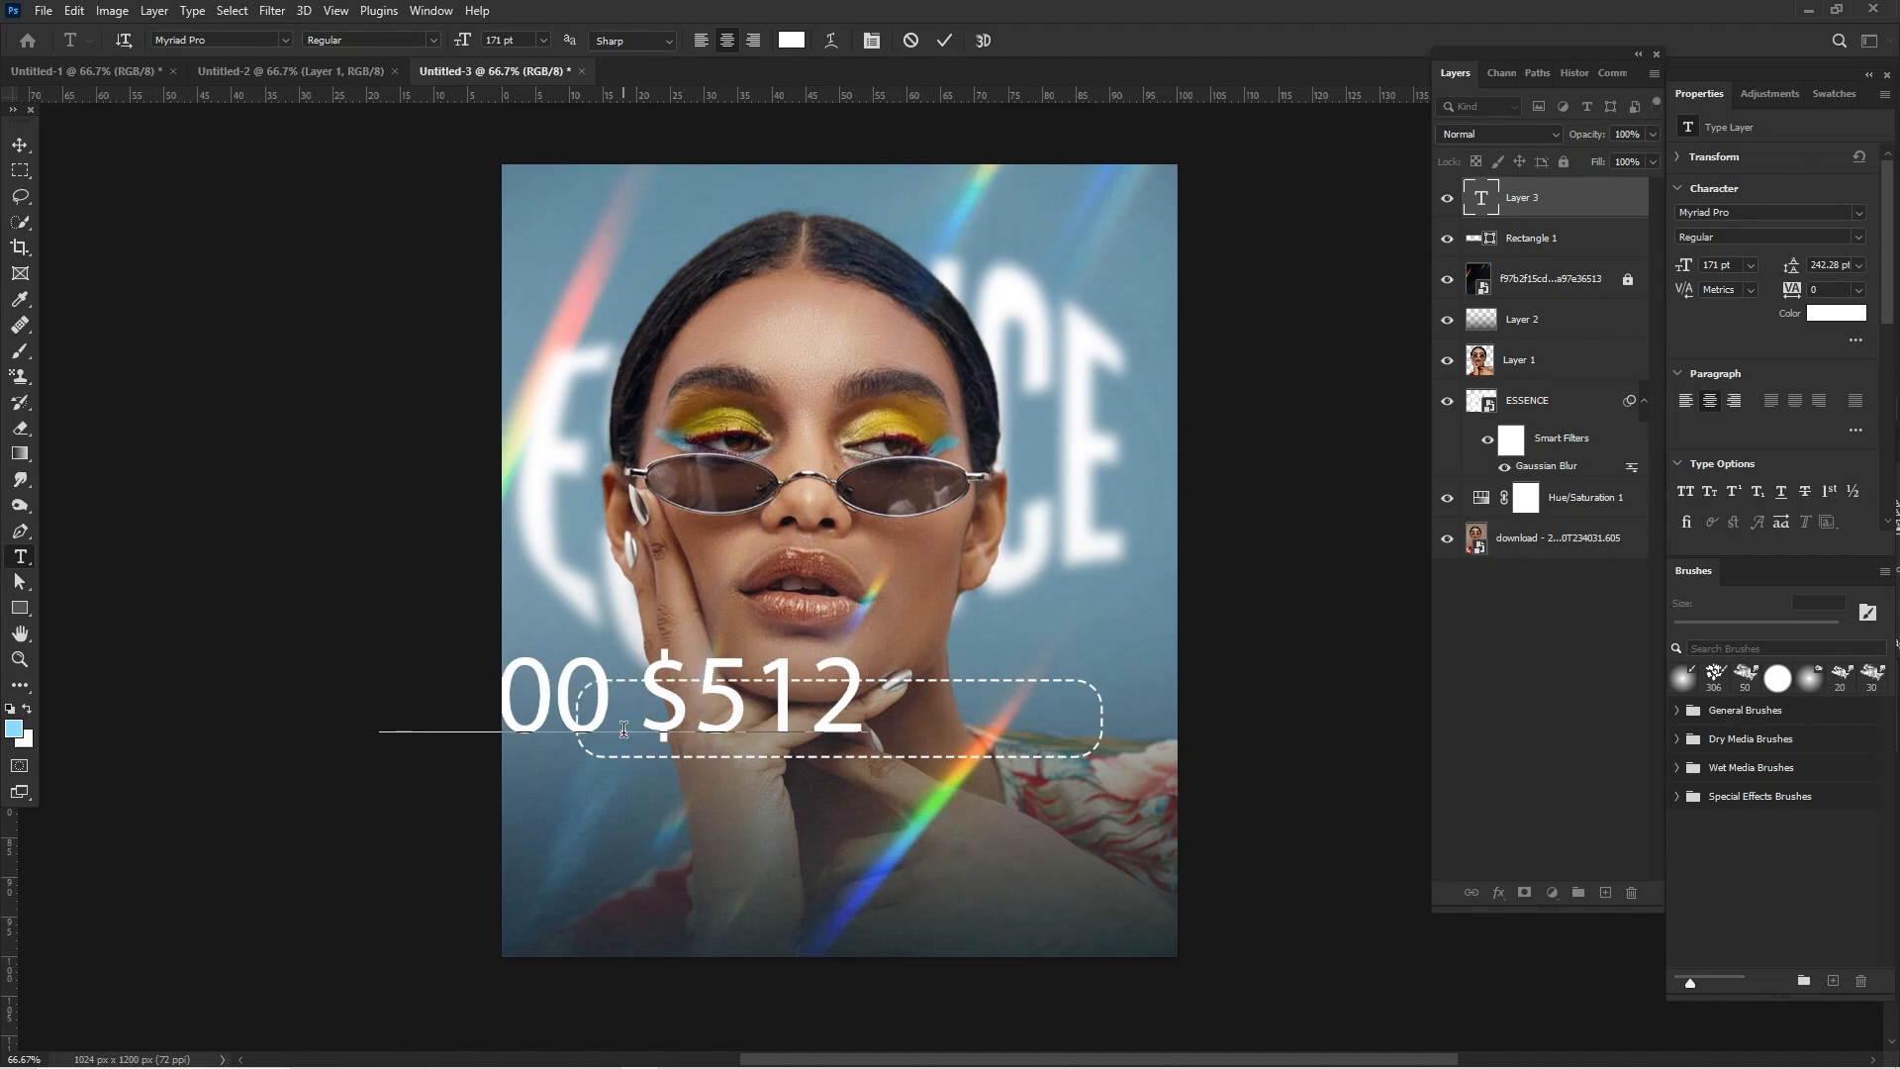
text( $)
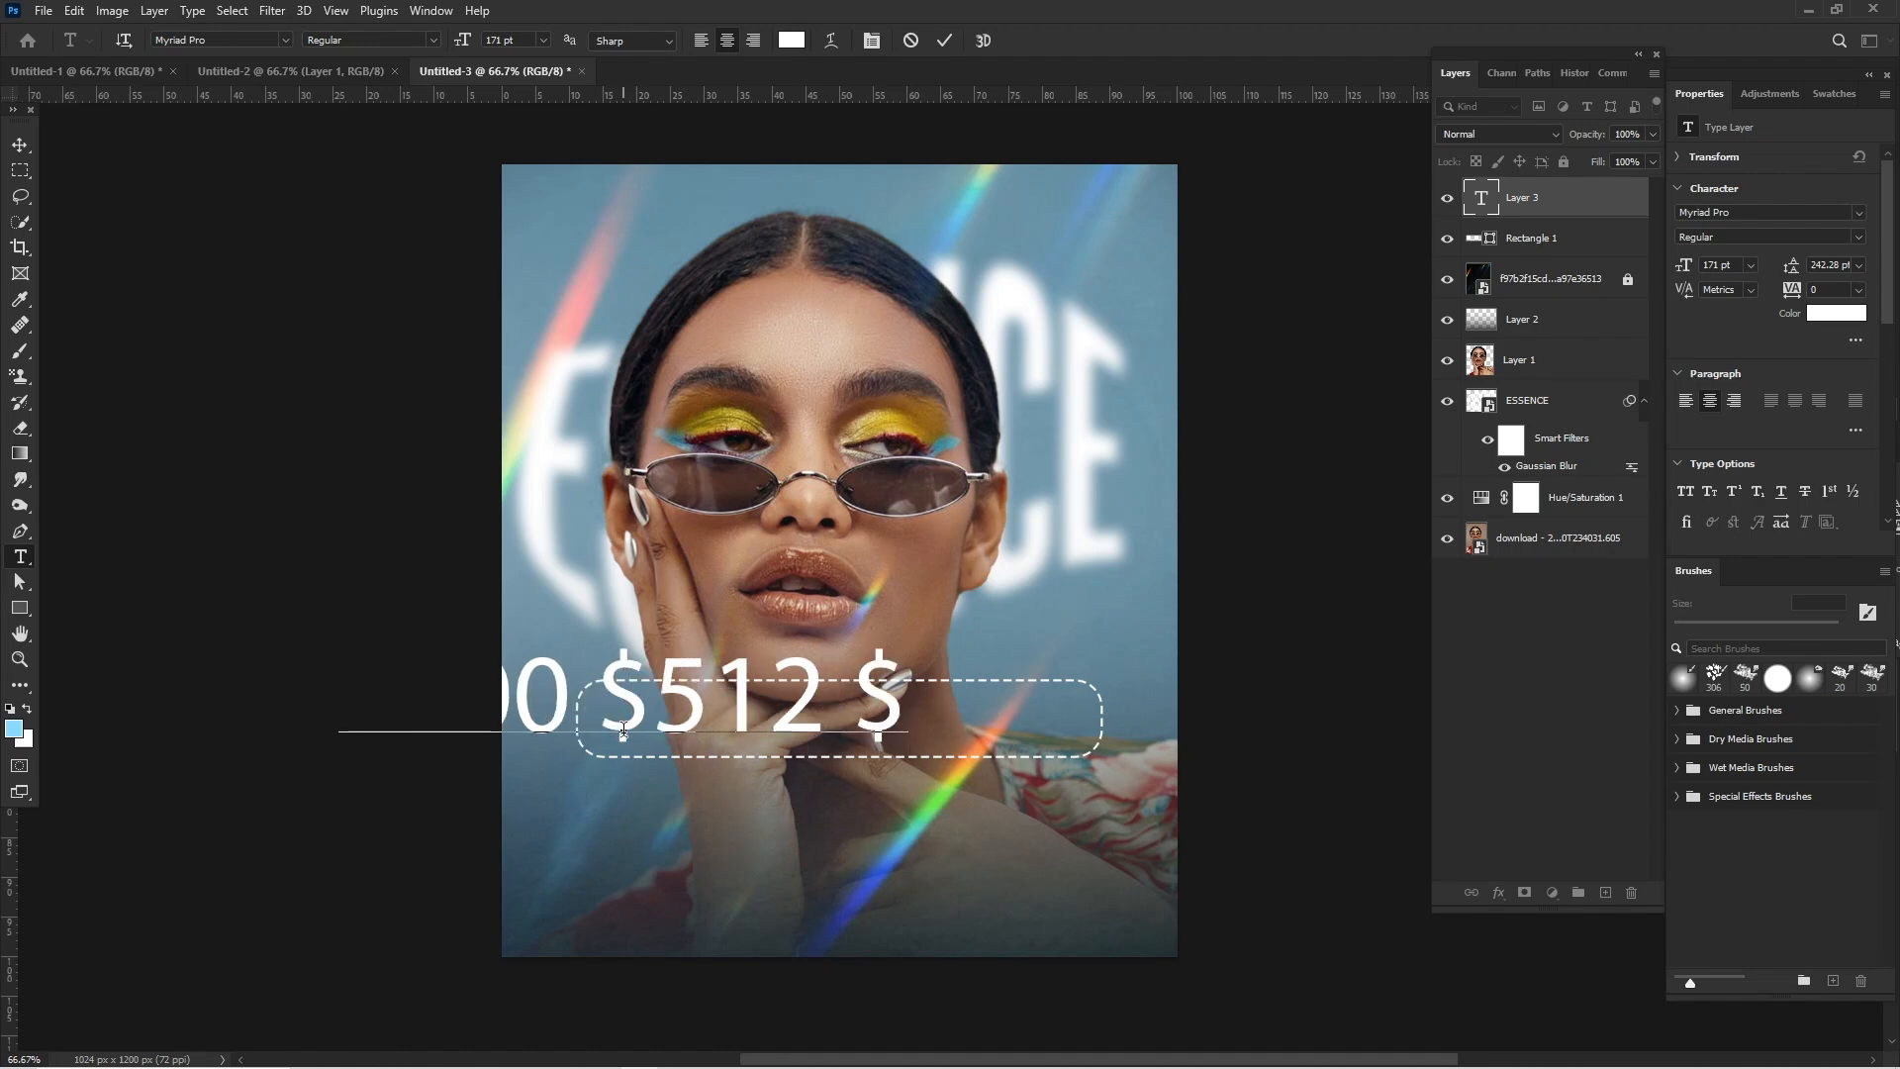
text(200)
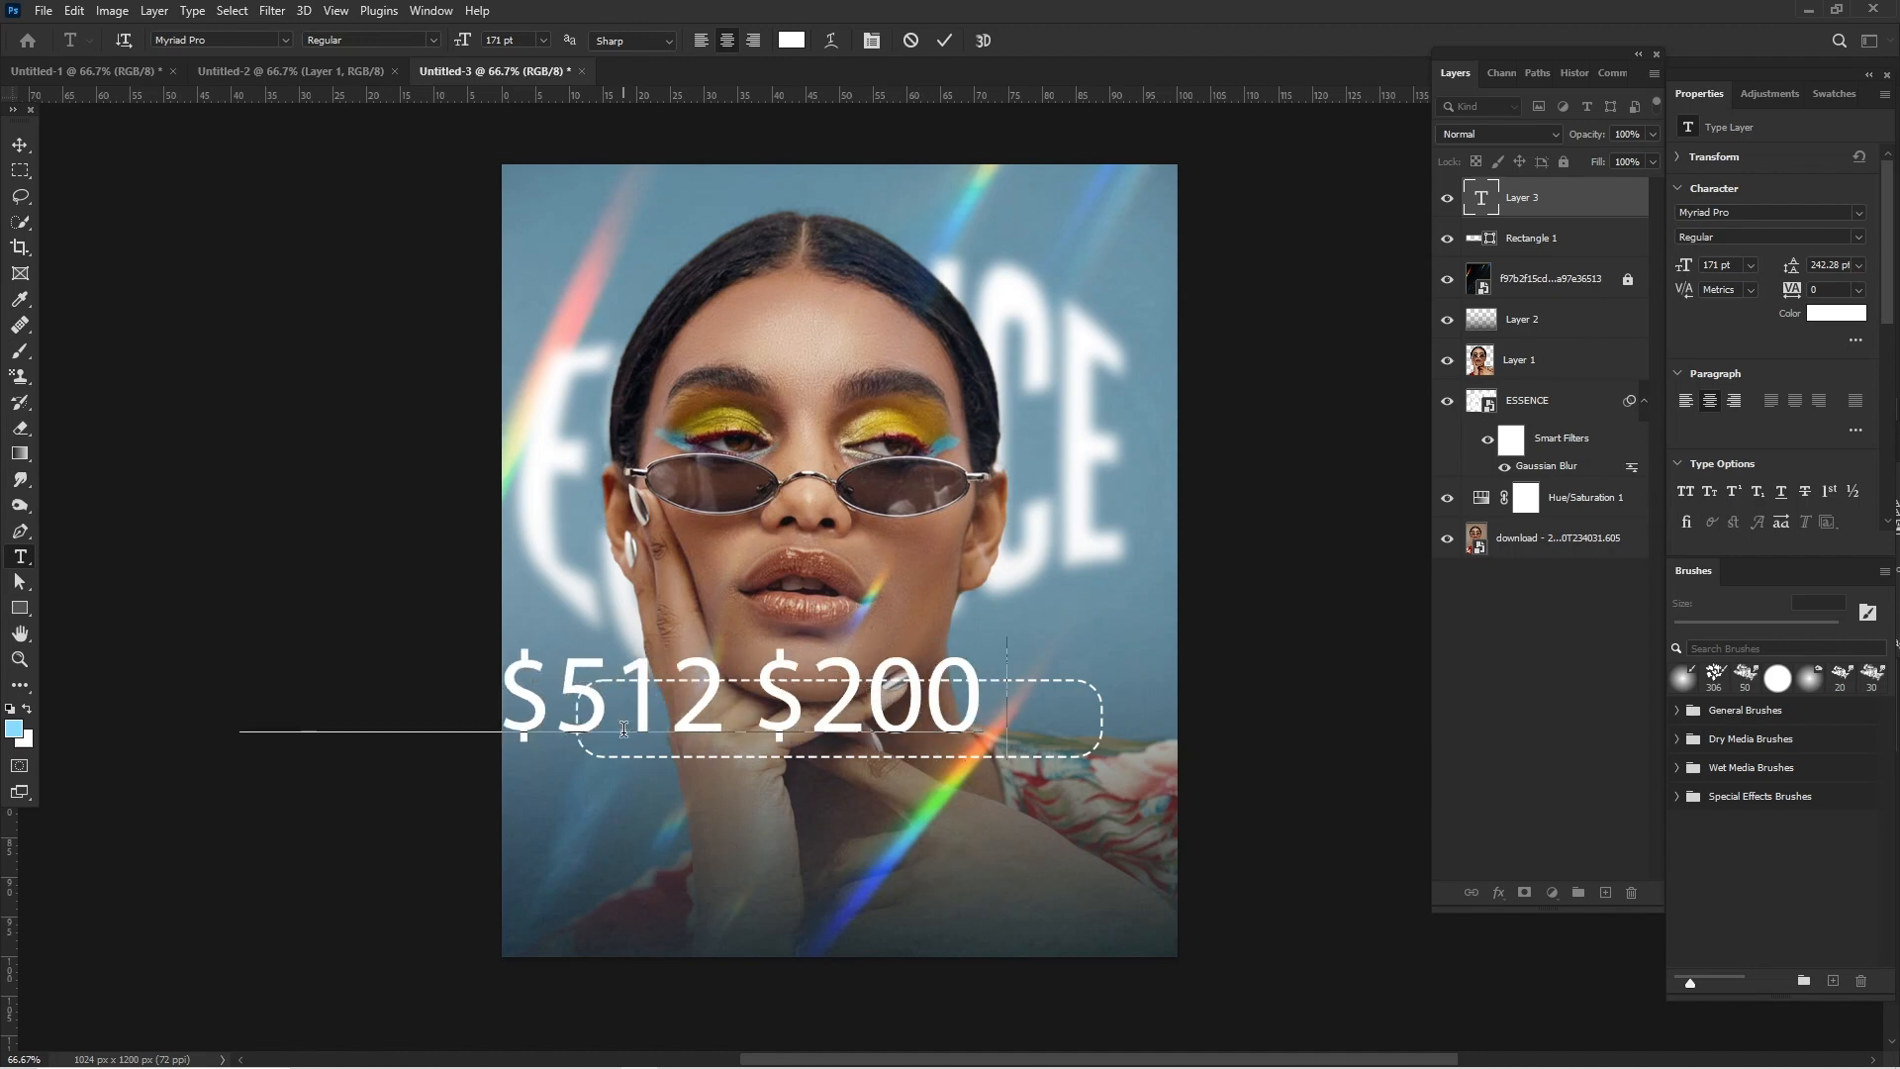
text( $)
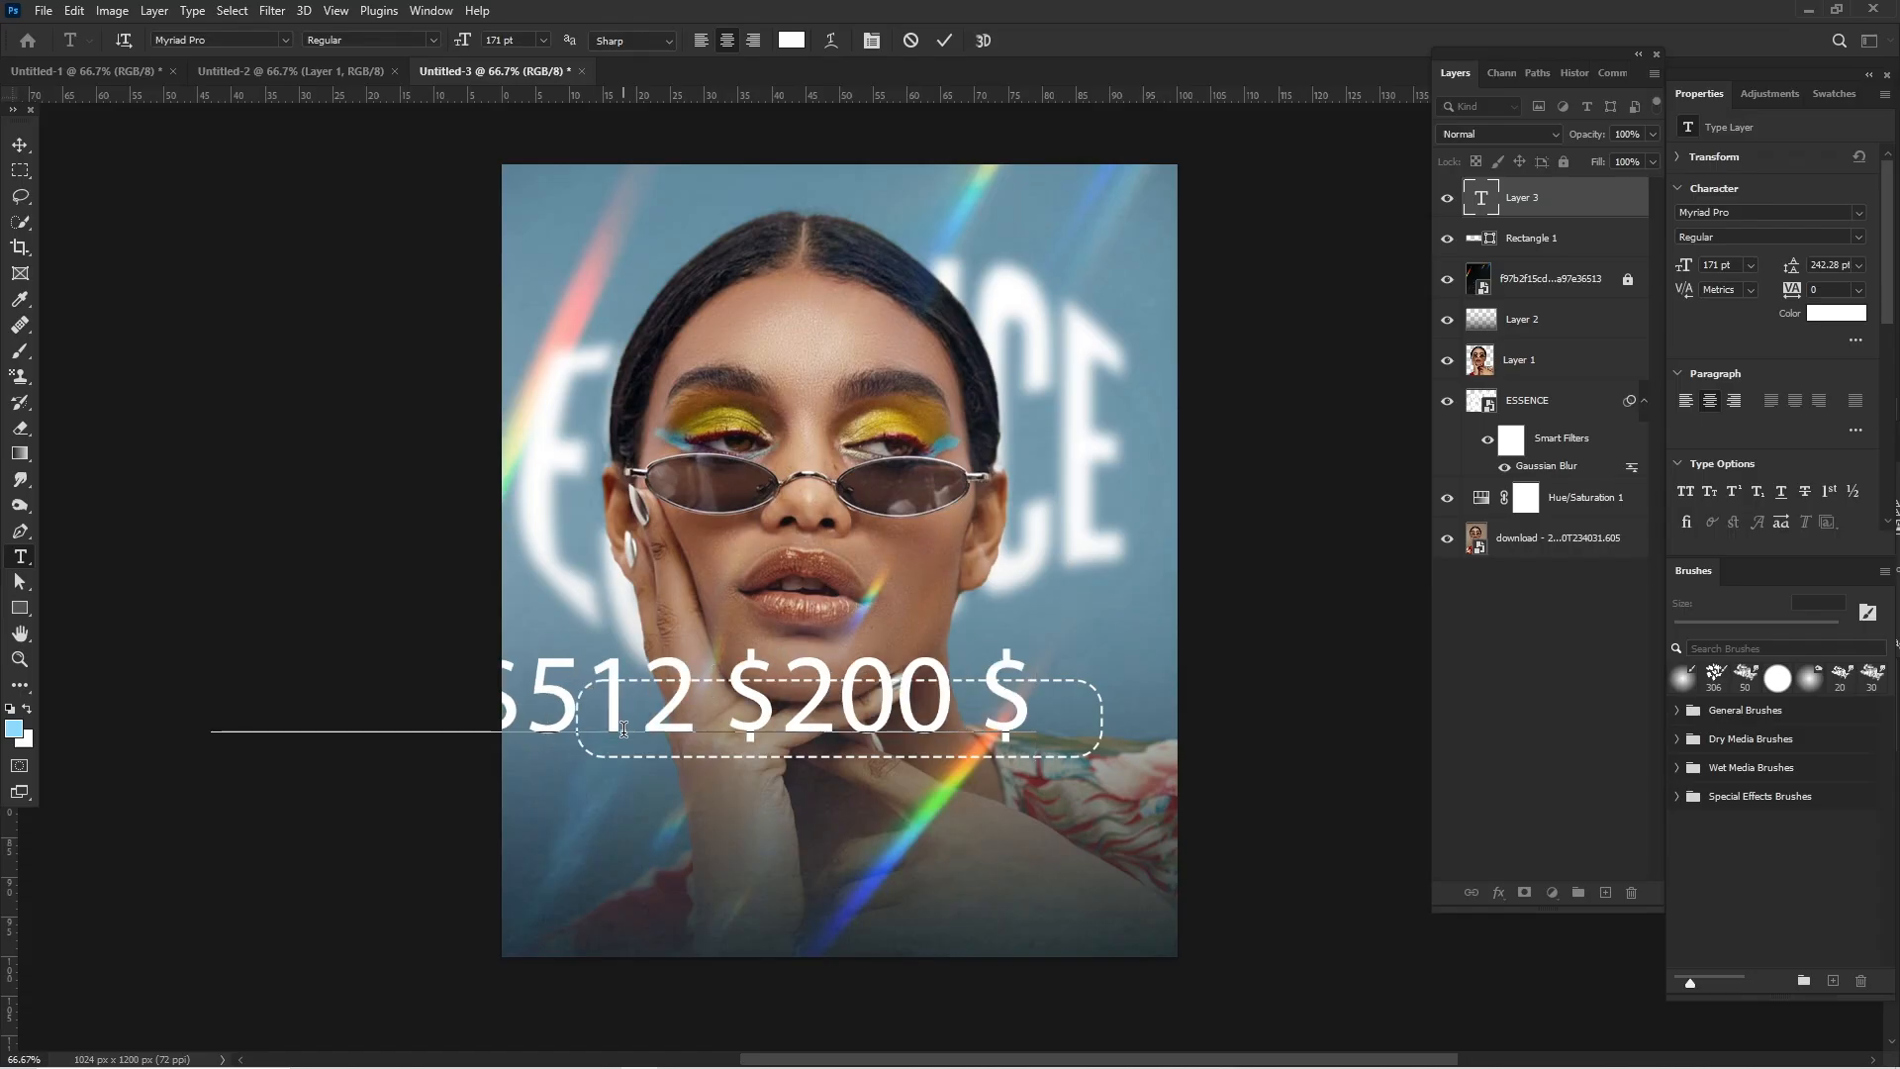
text(100)
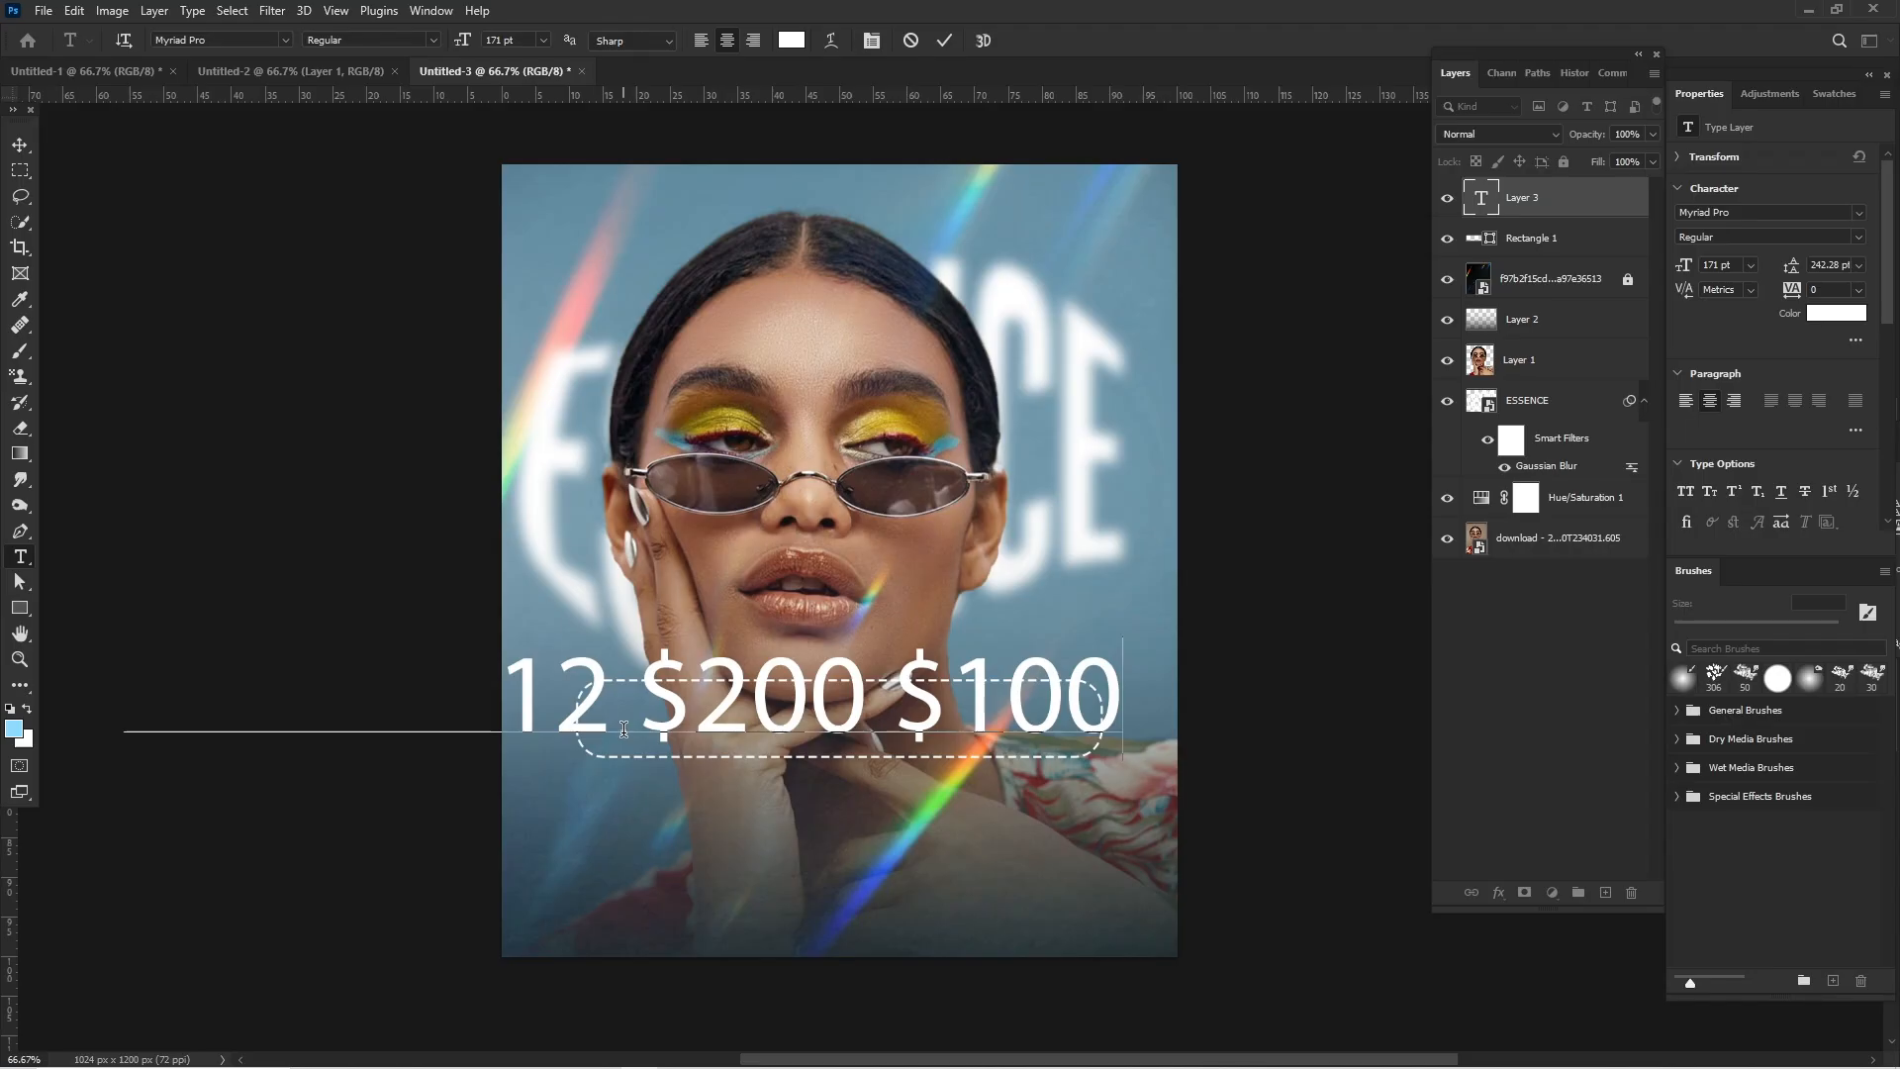
- Reduce the price text to 62 pt and move it inside the dashed frame
key(ctrl+a)
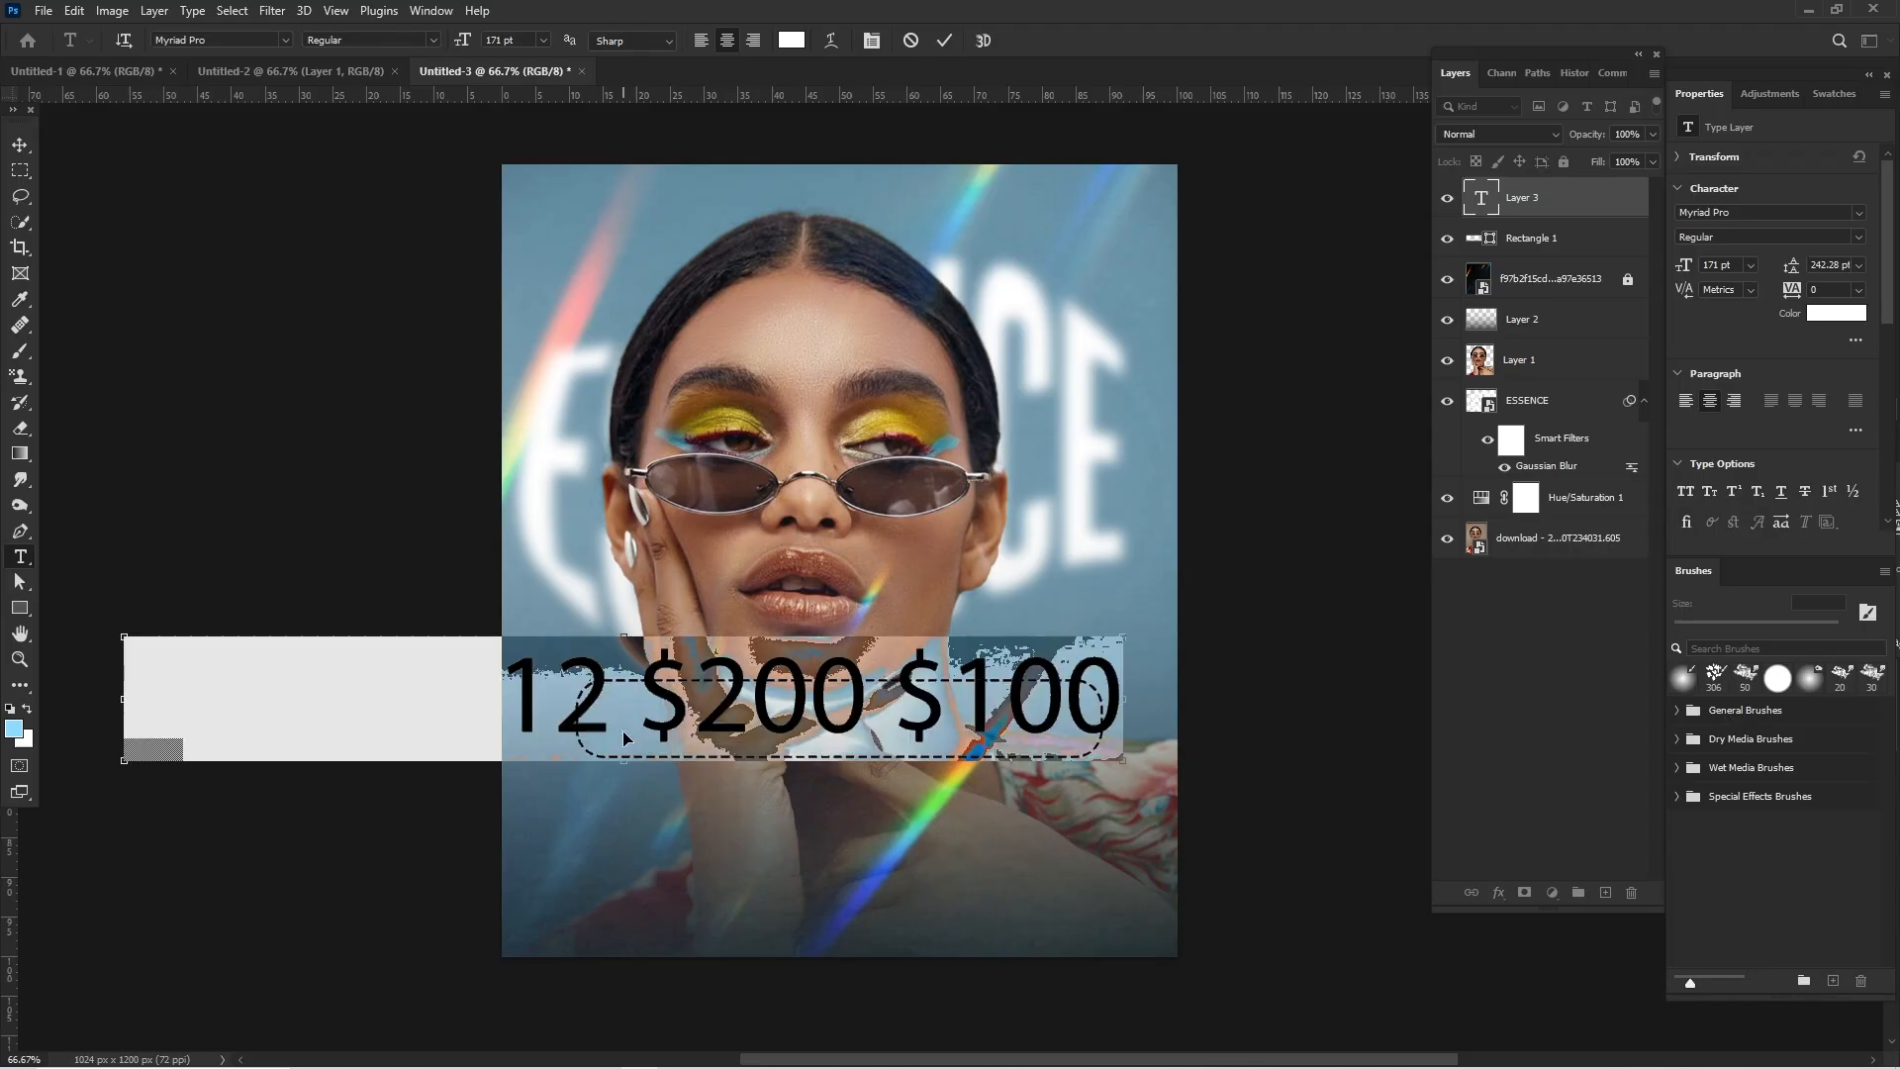
drag(1684, 264, 1561, 267)
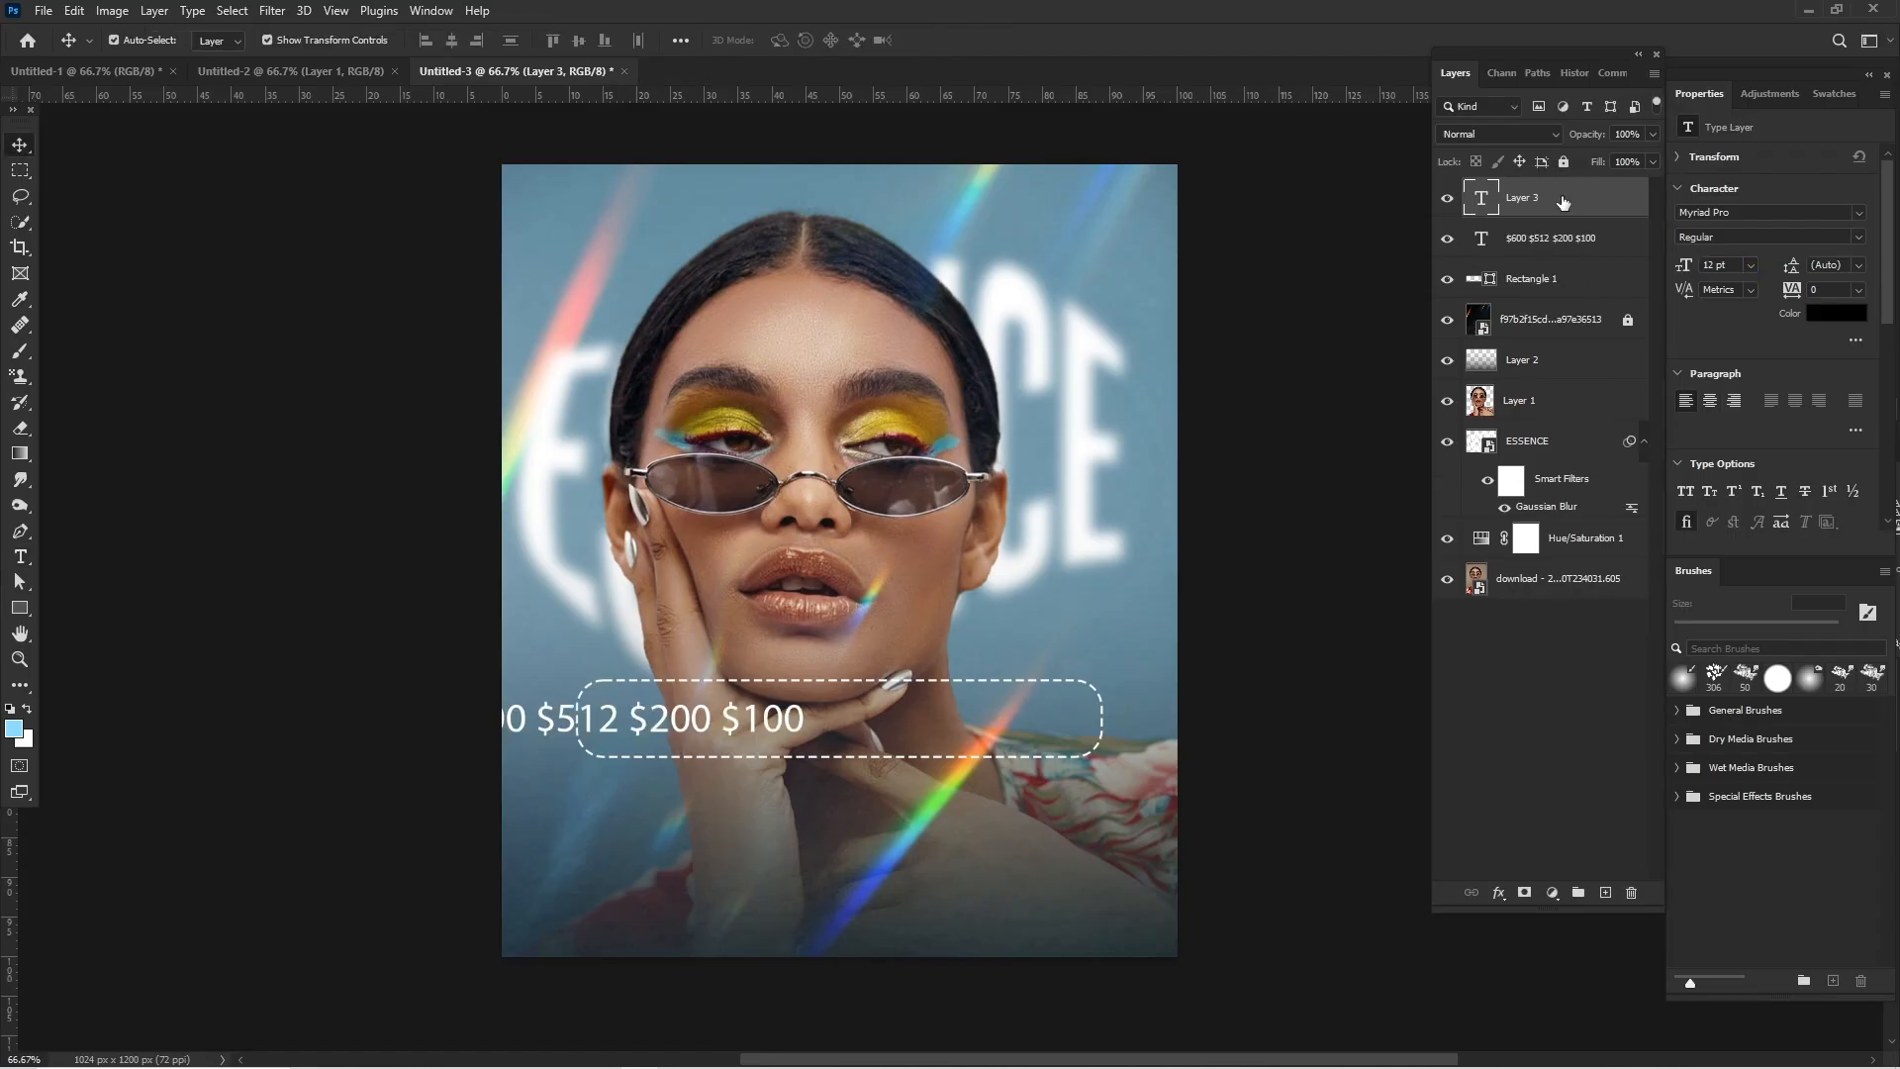
key(Delete)
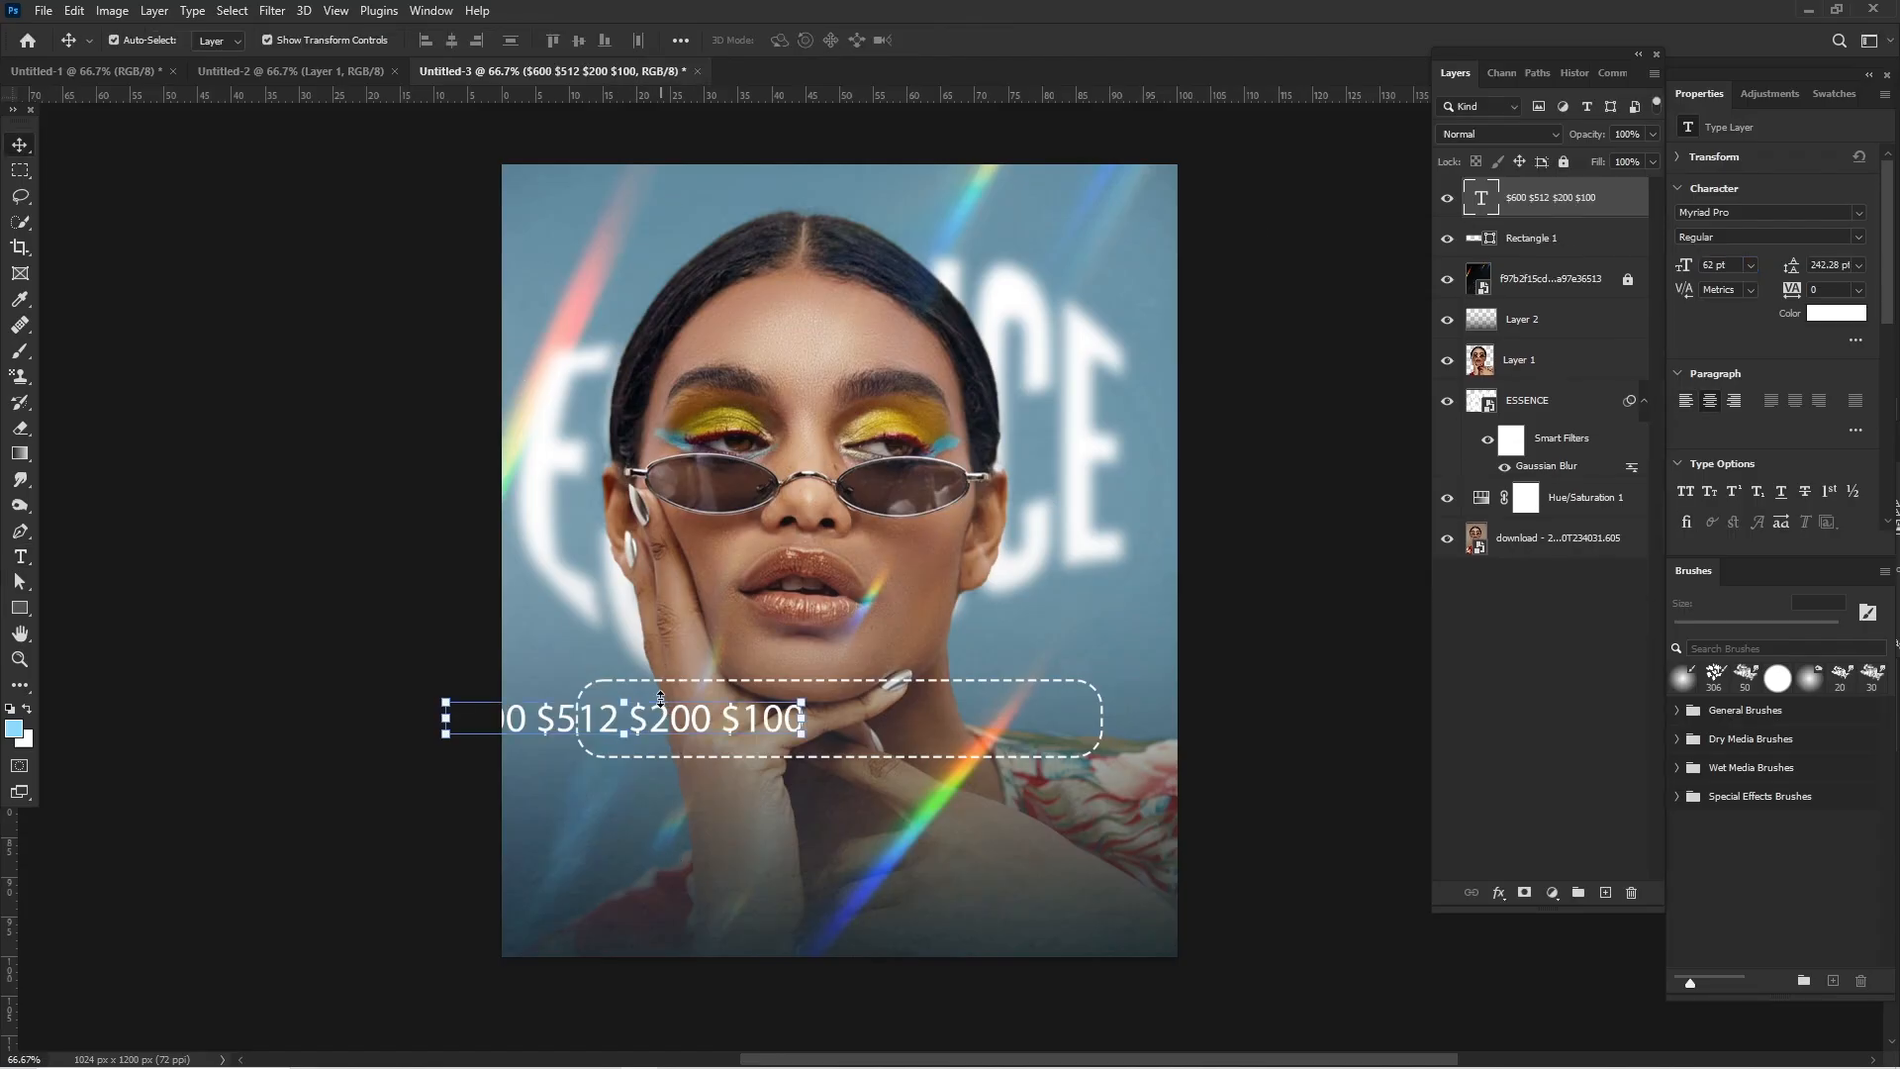
drag(661, 714, 863, 716)
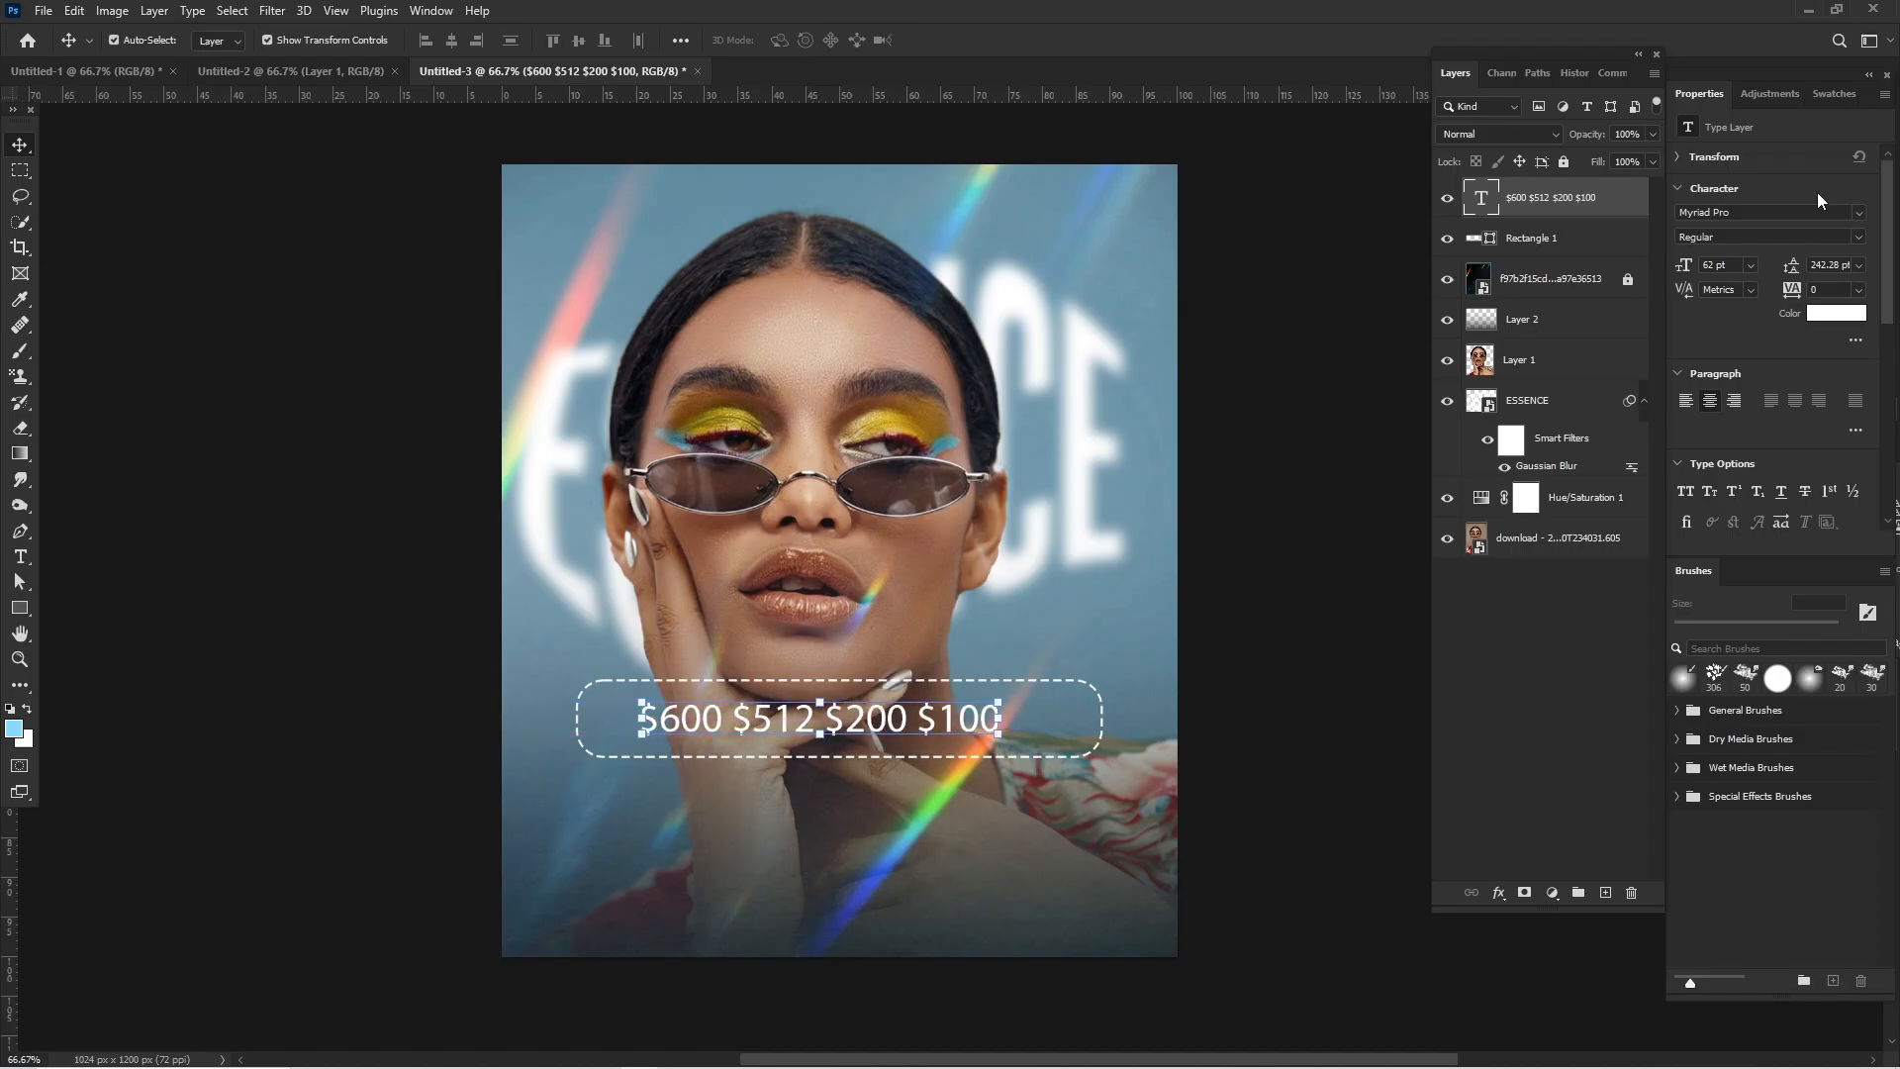
- Change the price text's font to Monument Extended Regular
click(1840, 211)
click(1860, 214)
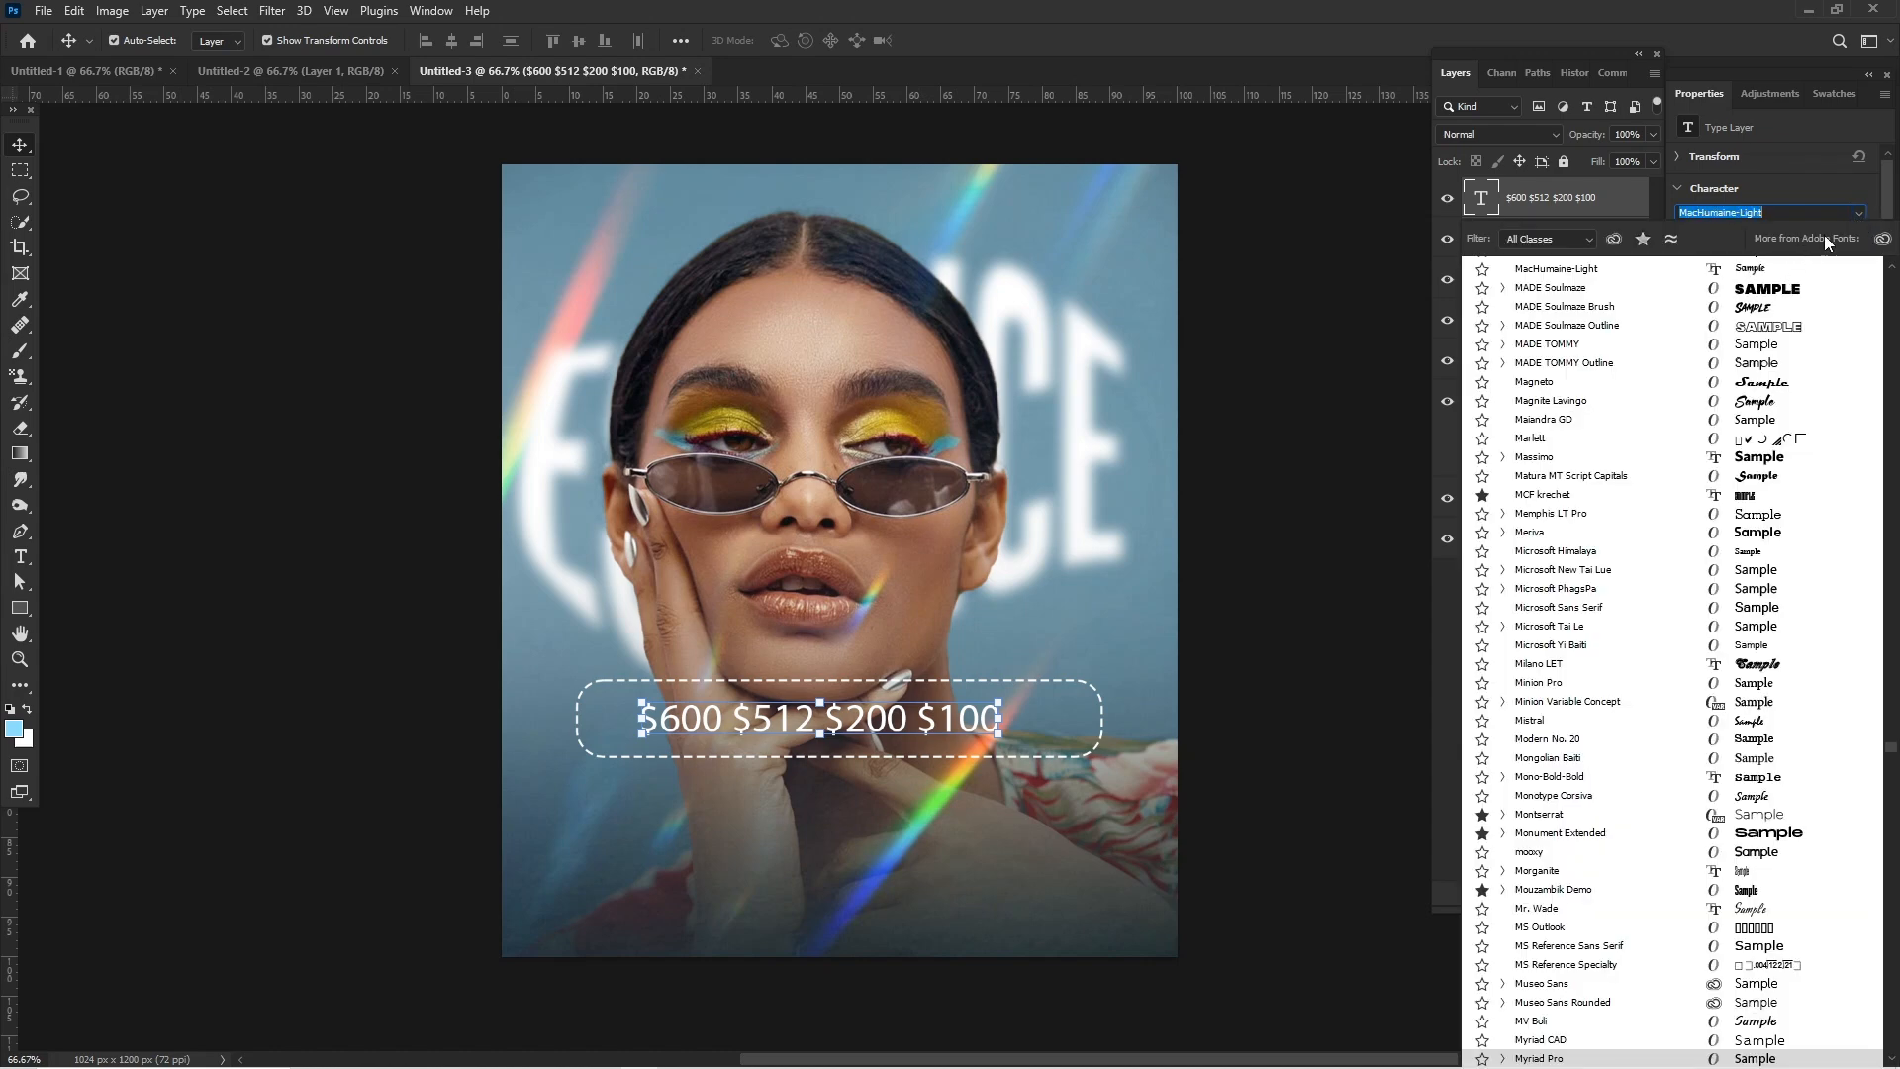
click(1870, 212)
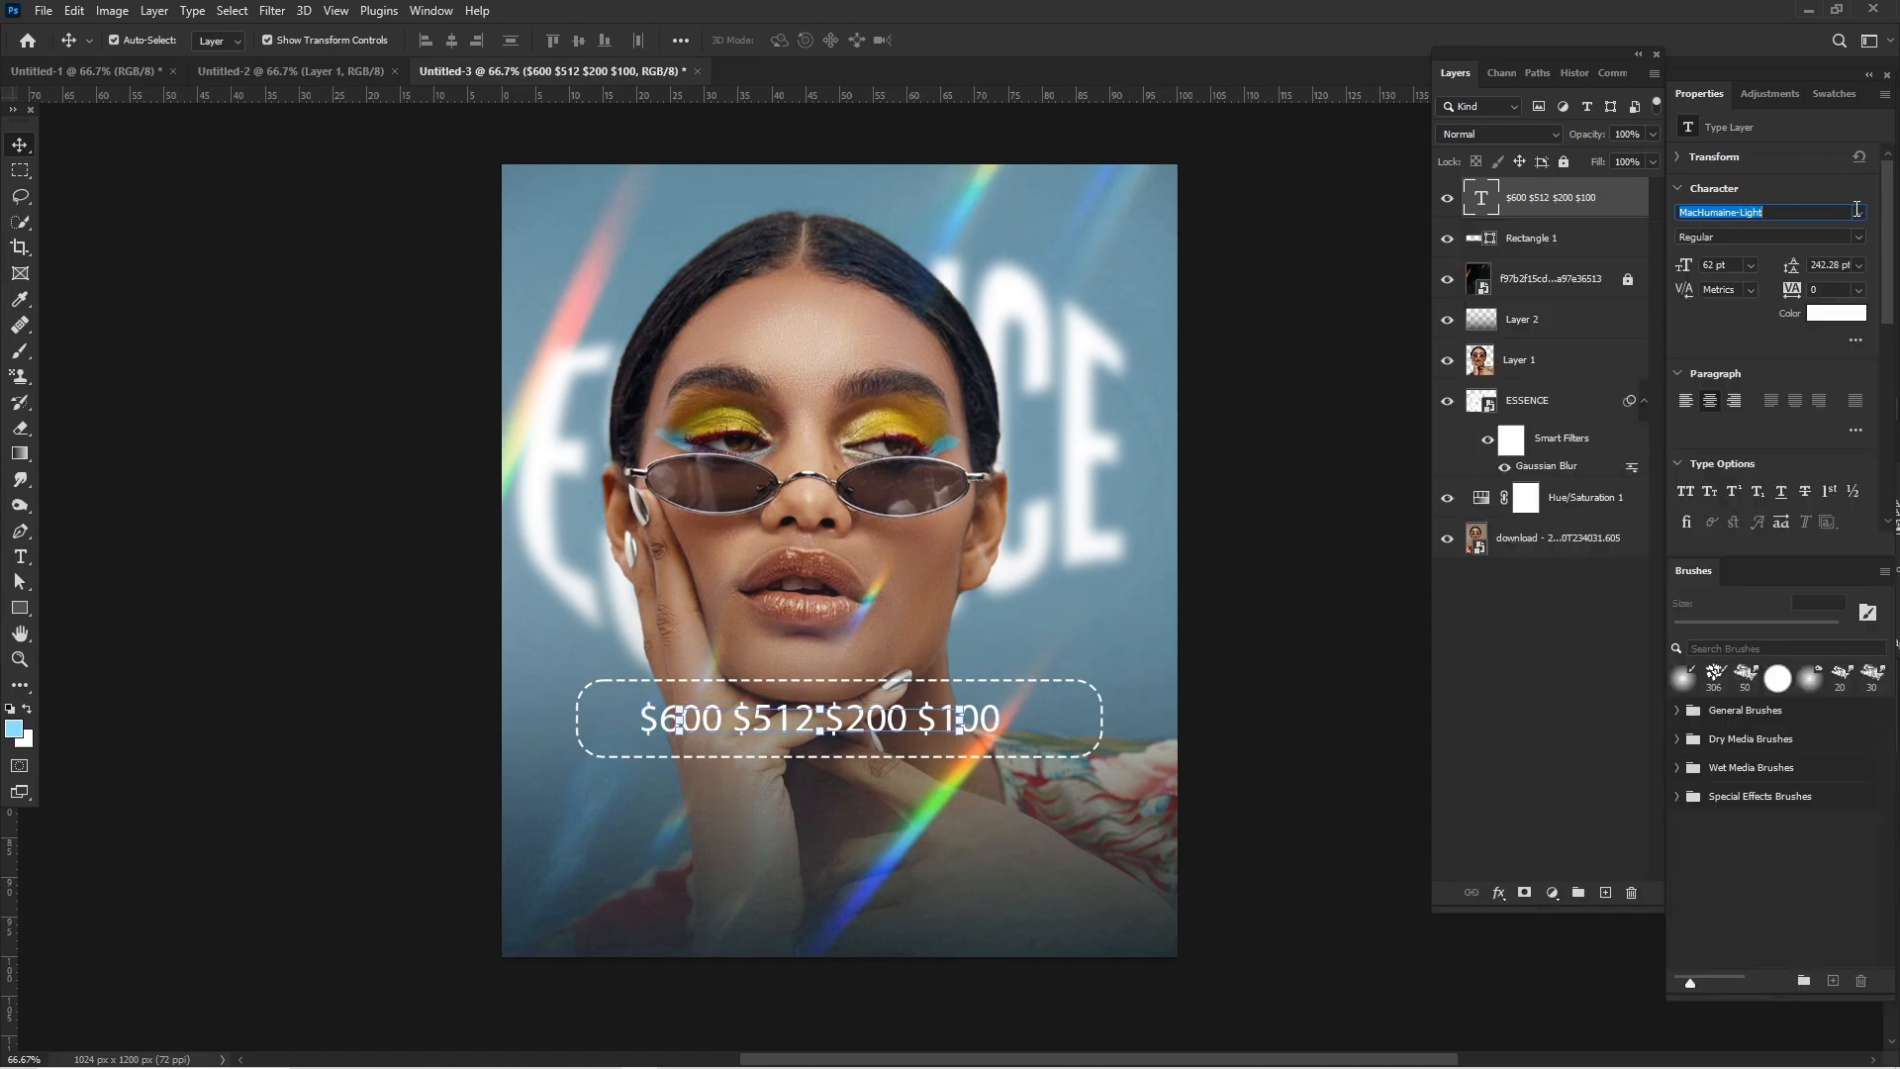
click(1812, 217)
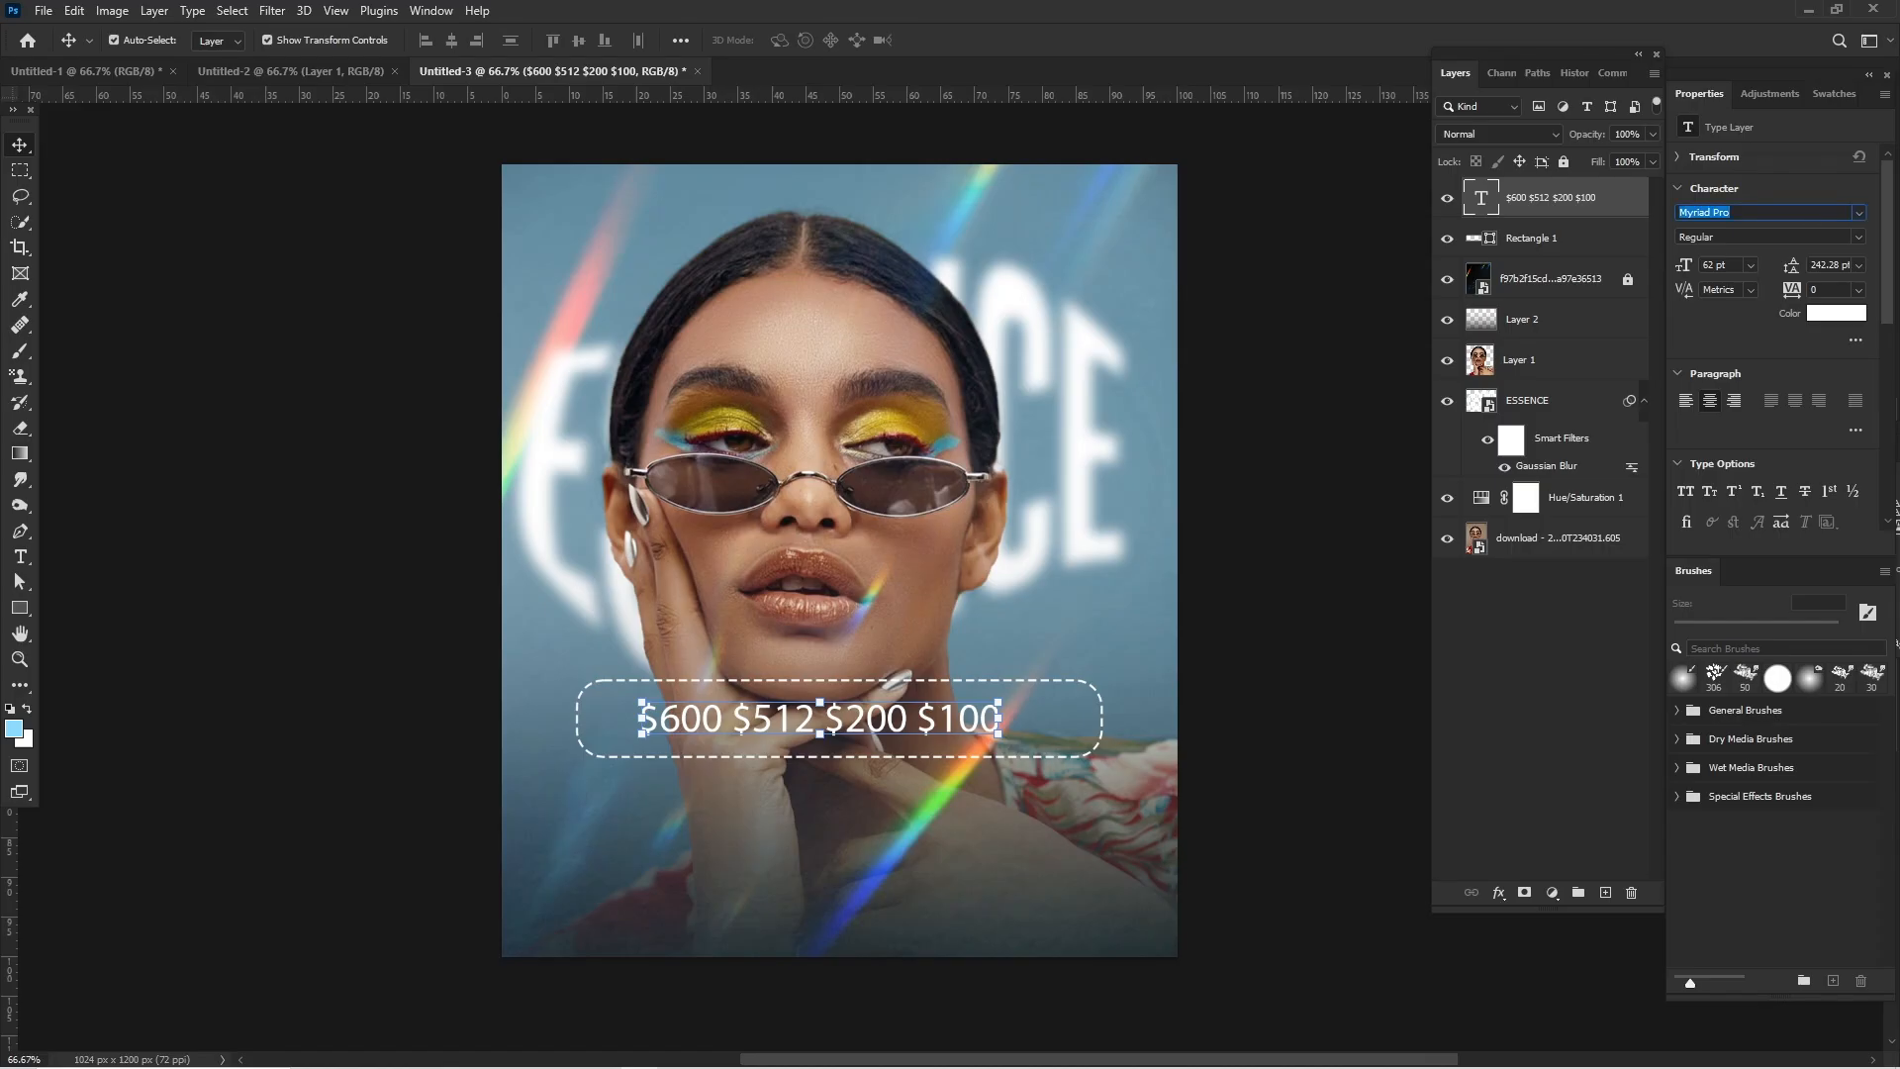
text(monumen)
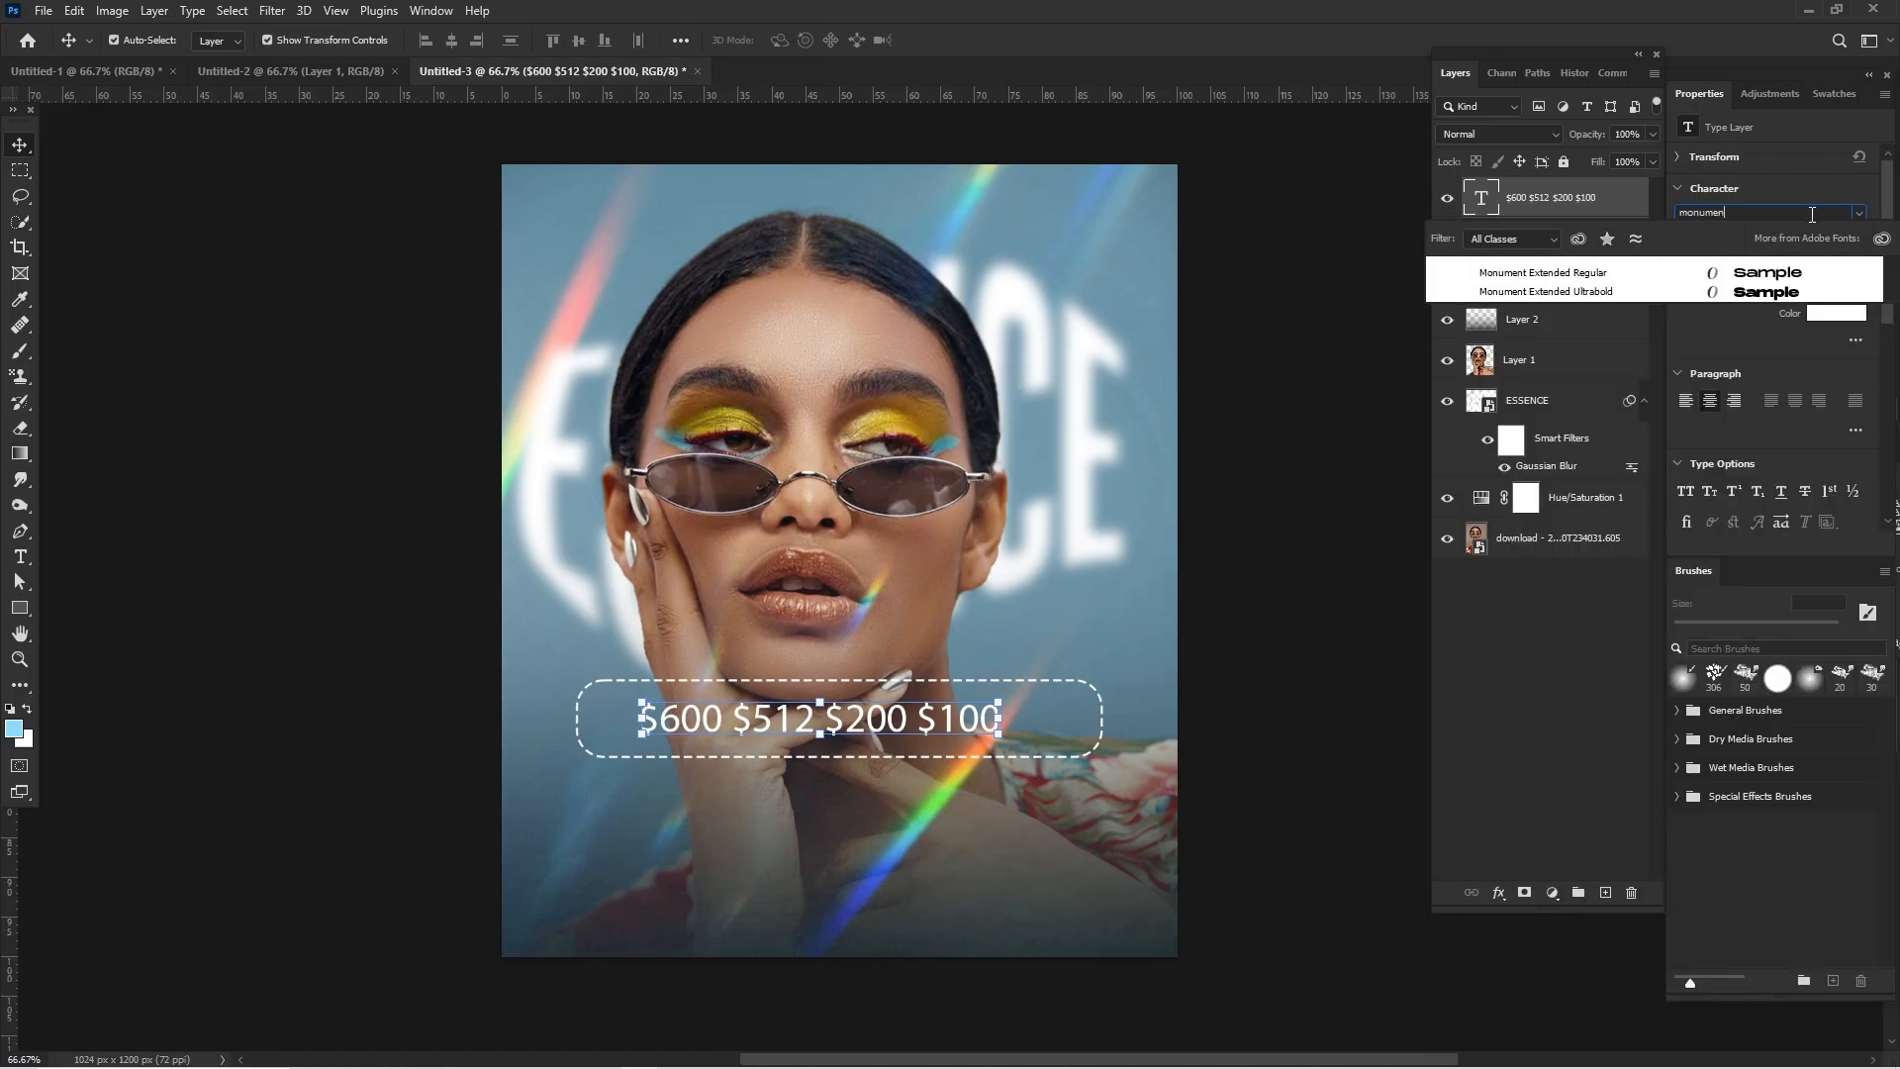
text(t Extended)
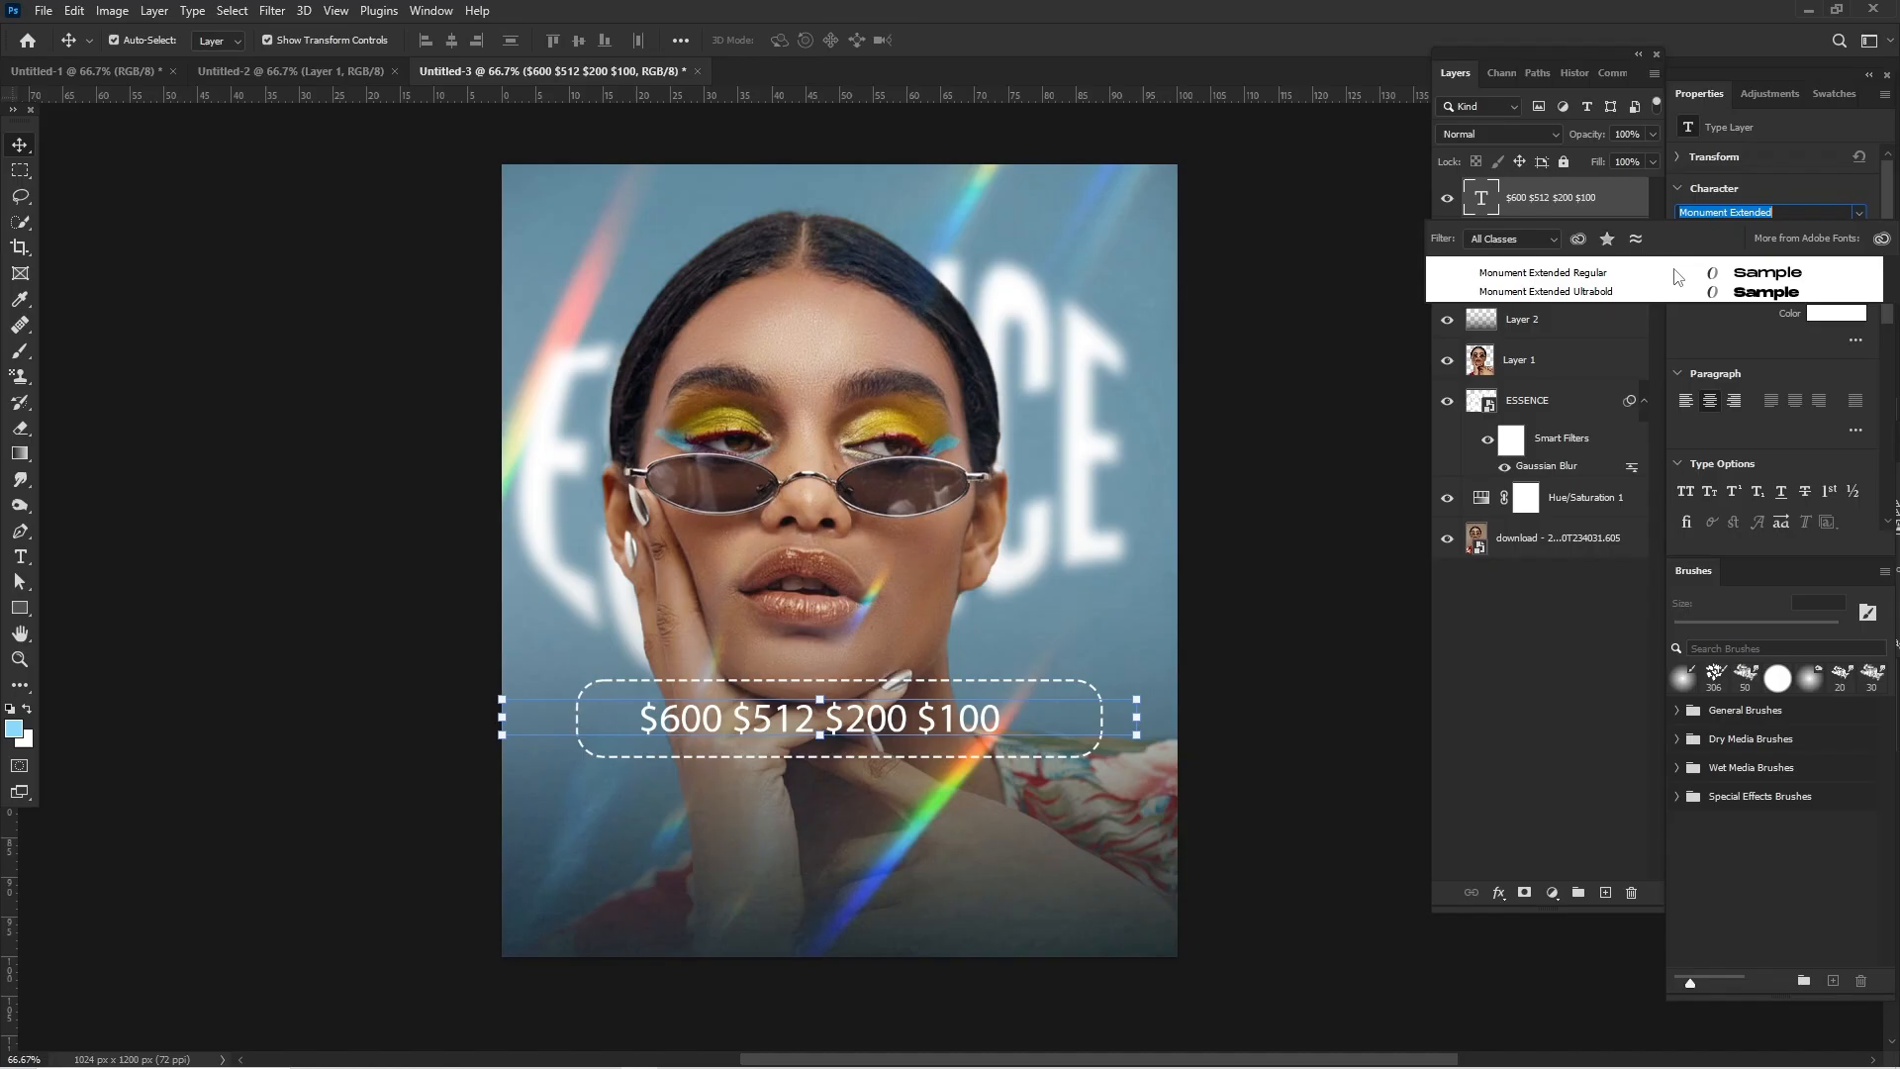
click(1674, 277)
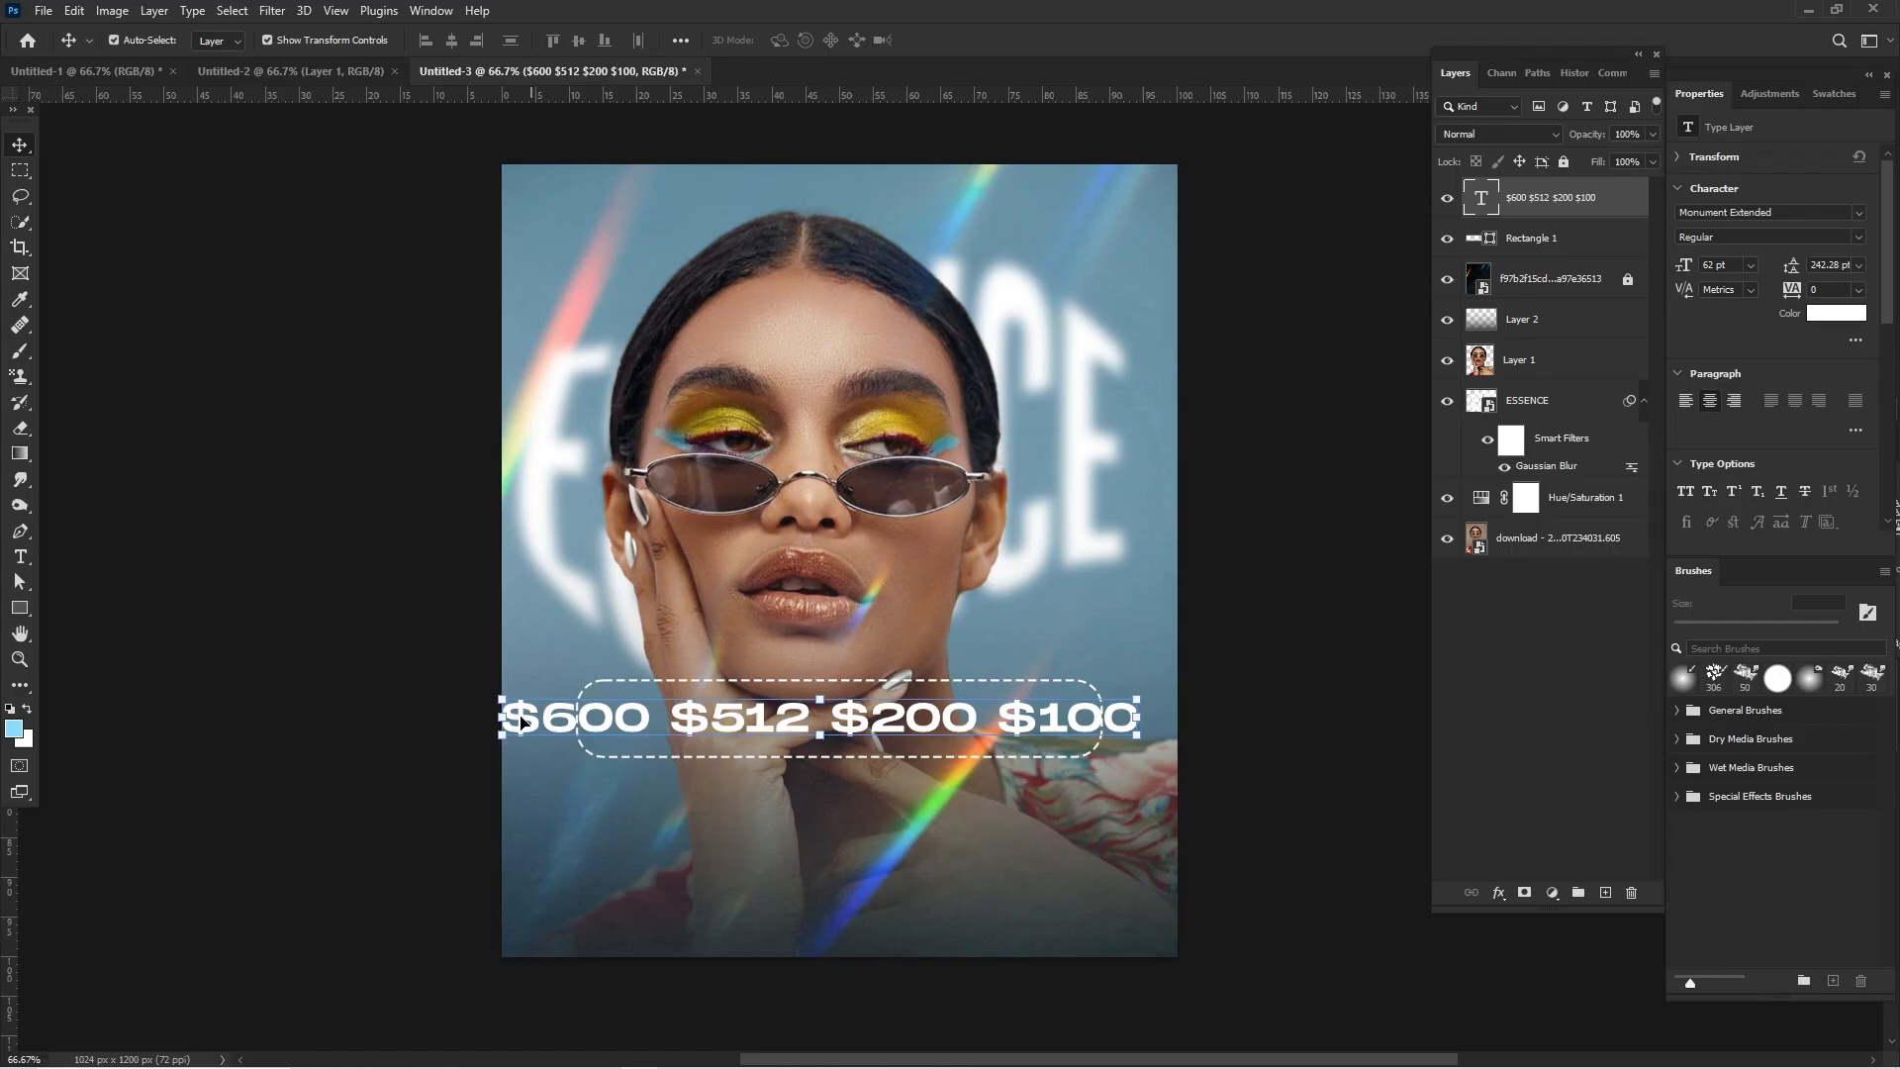
- Scale the price text down to about 48.1 pt so it fits inside the dashed frame, and deselect it
drag(501, 716, 589, 720)
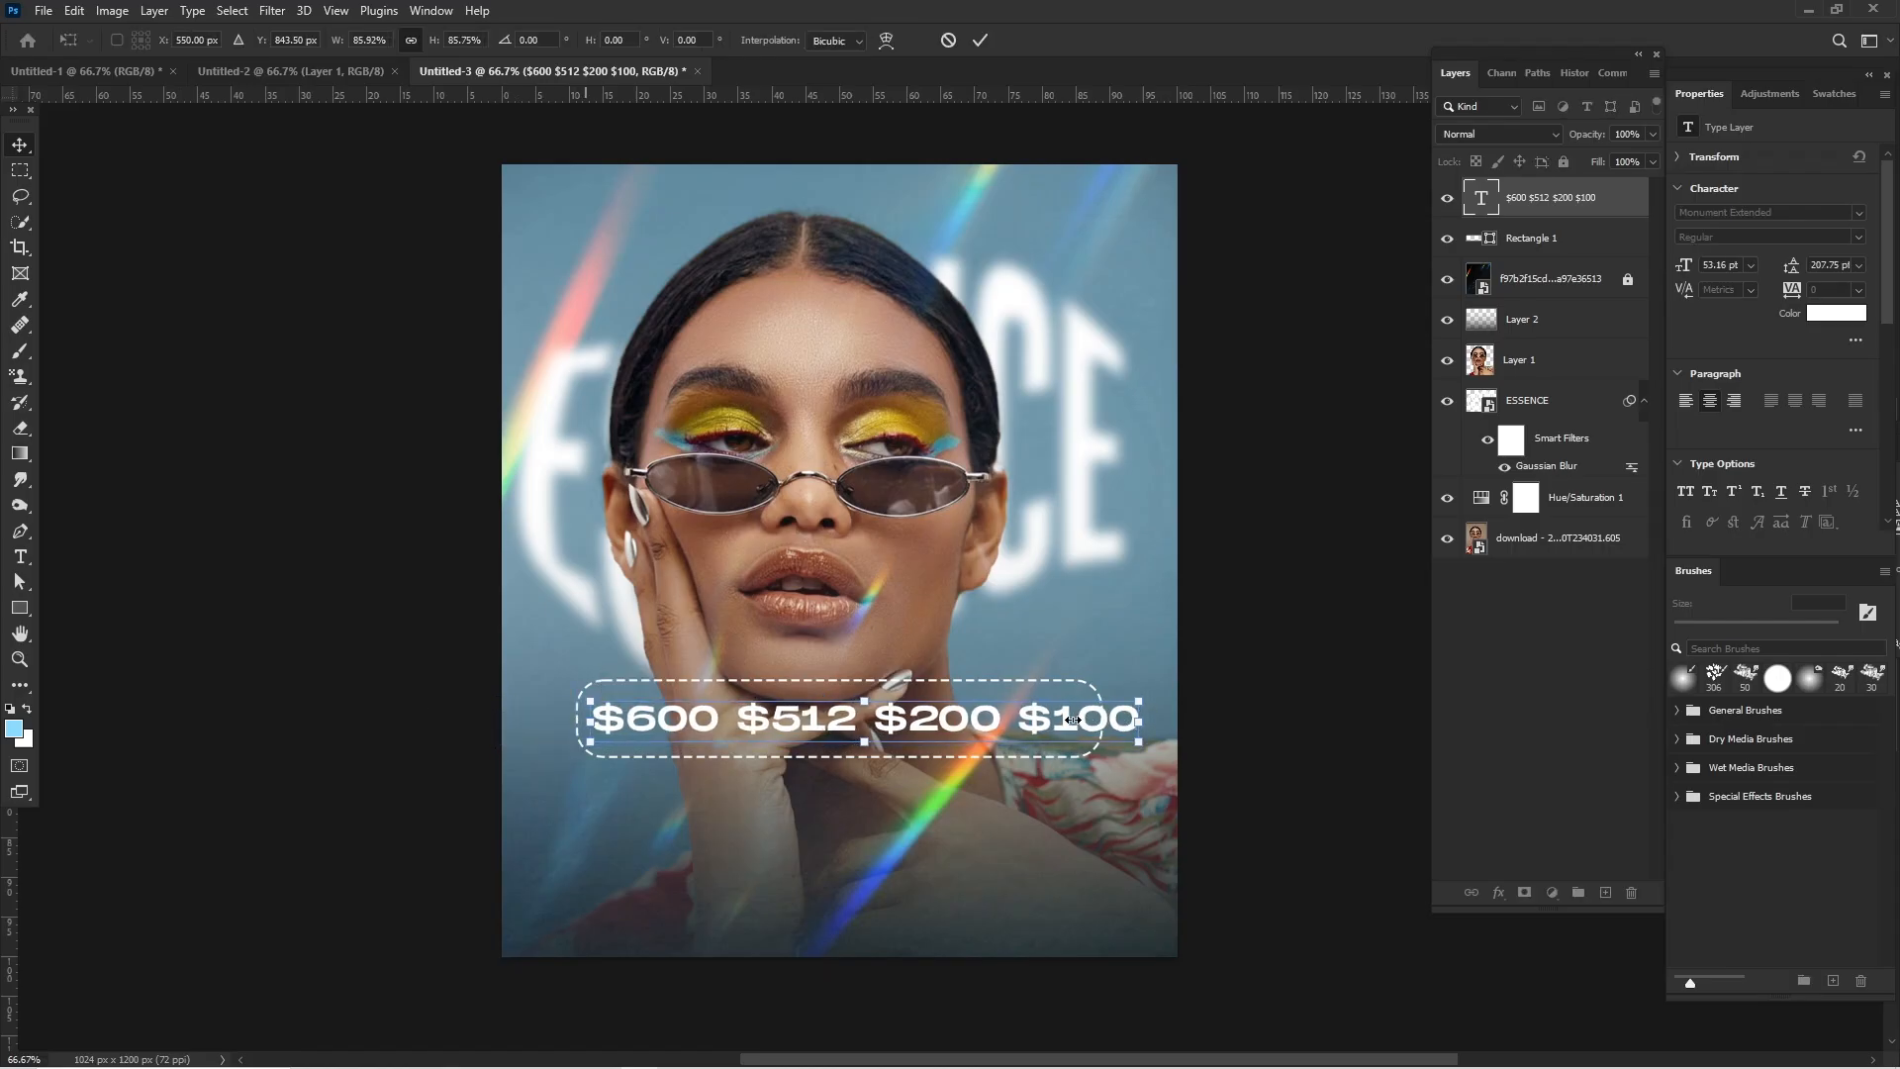
drag(1142, 719, 1091, 716)
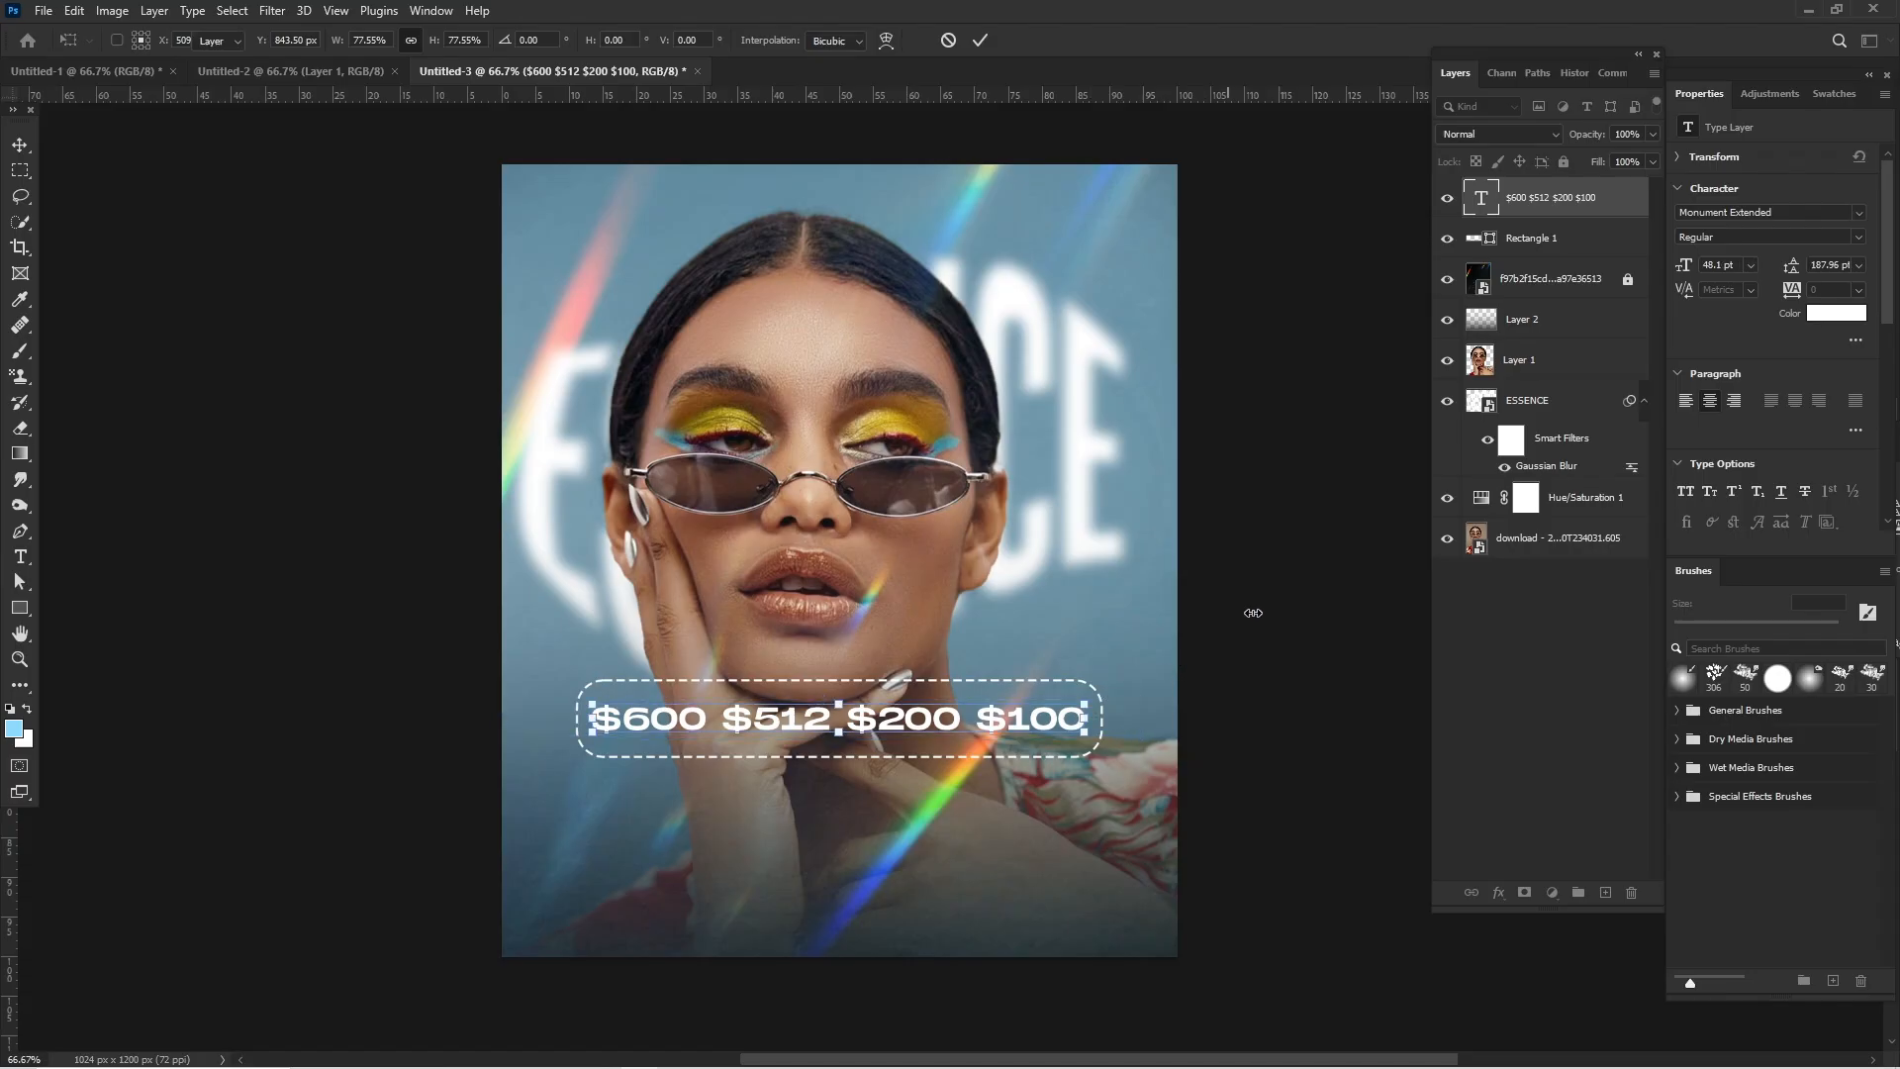
click(149, 441)
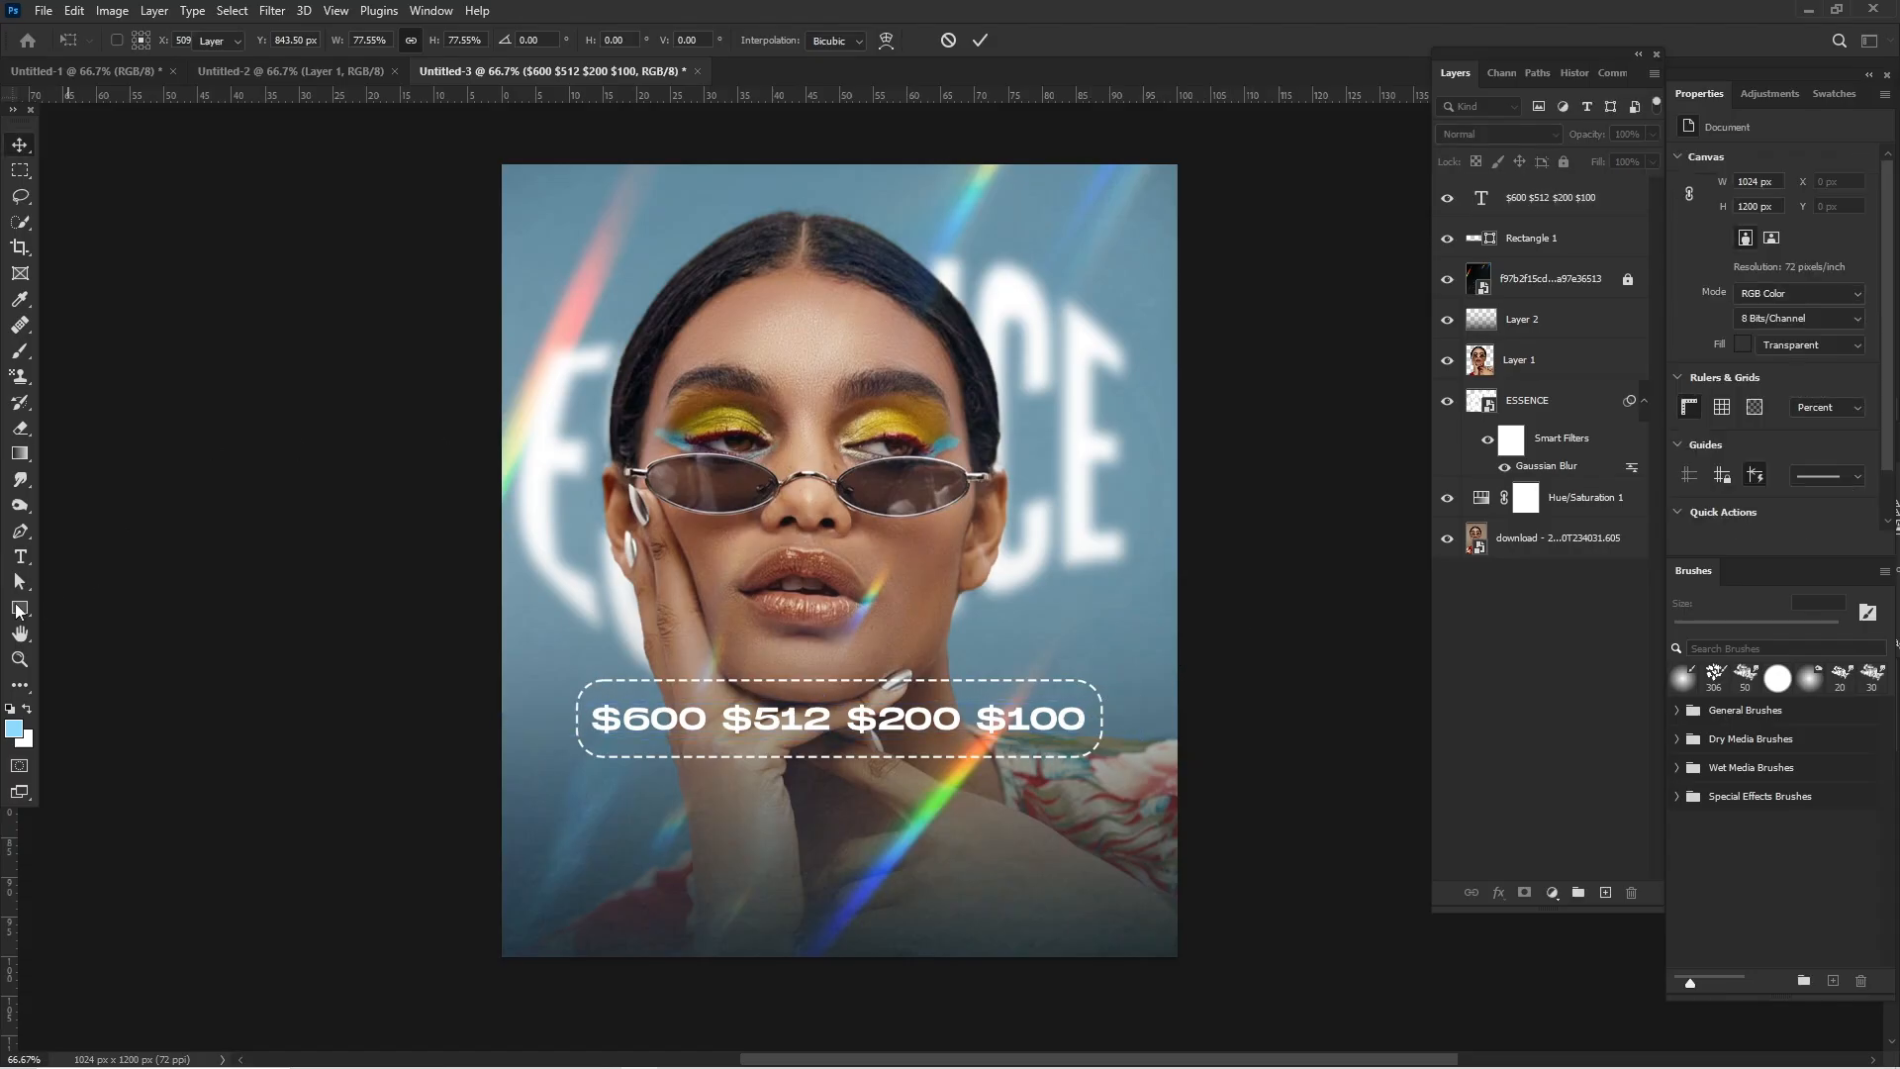
- Add a text layer reading "ESSENCE" below the dashed price frame
click(19, 560)
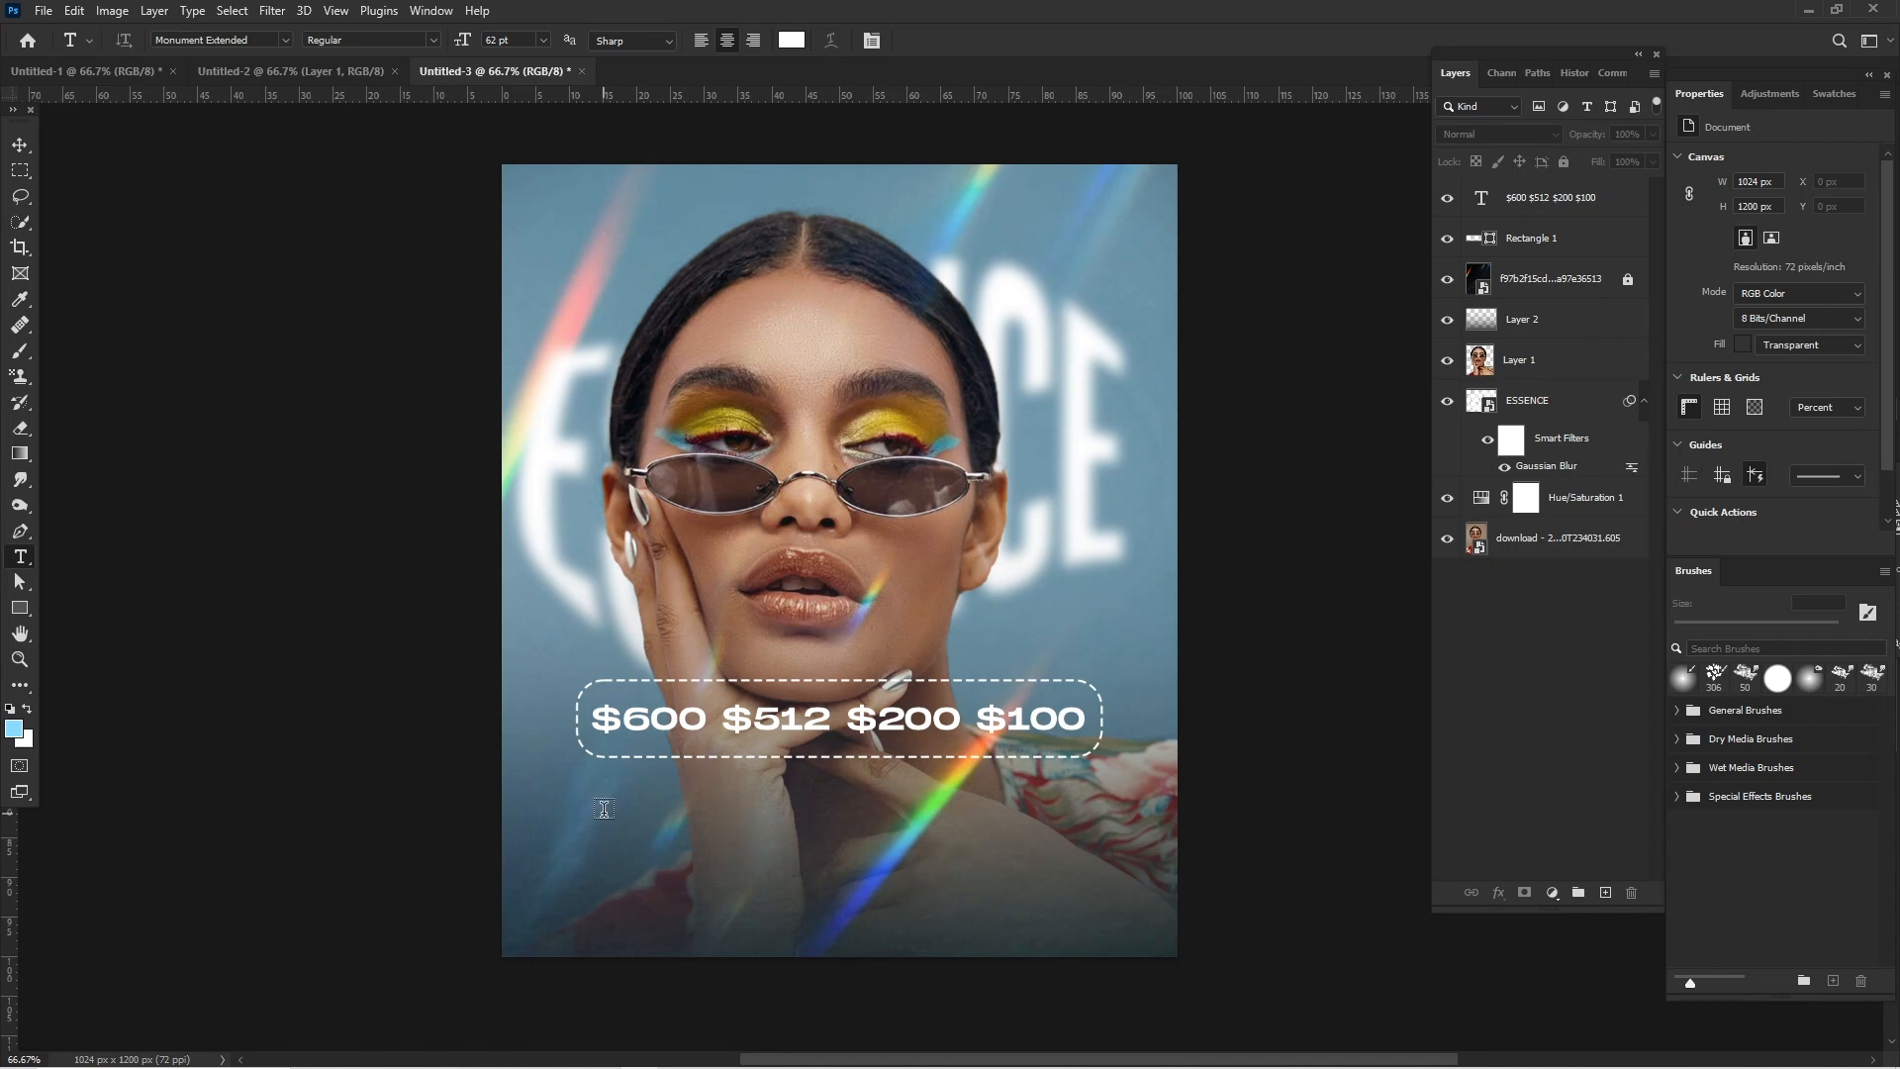
click(604, 810)
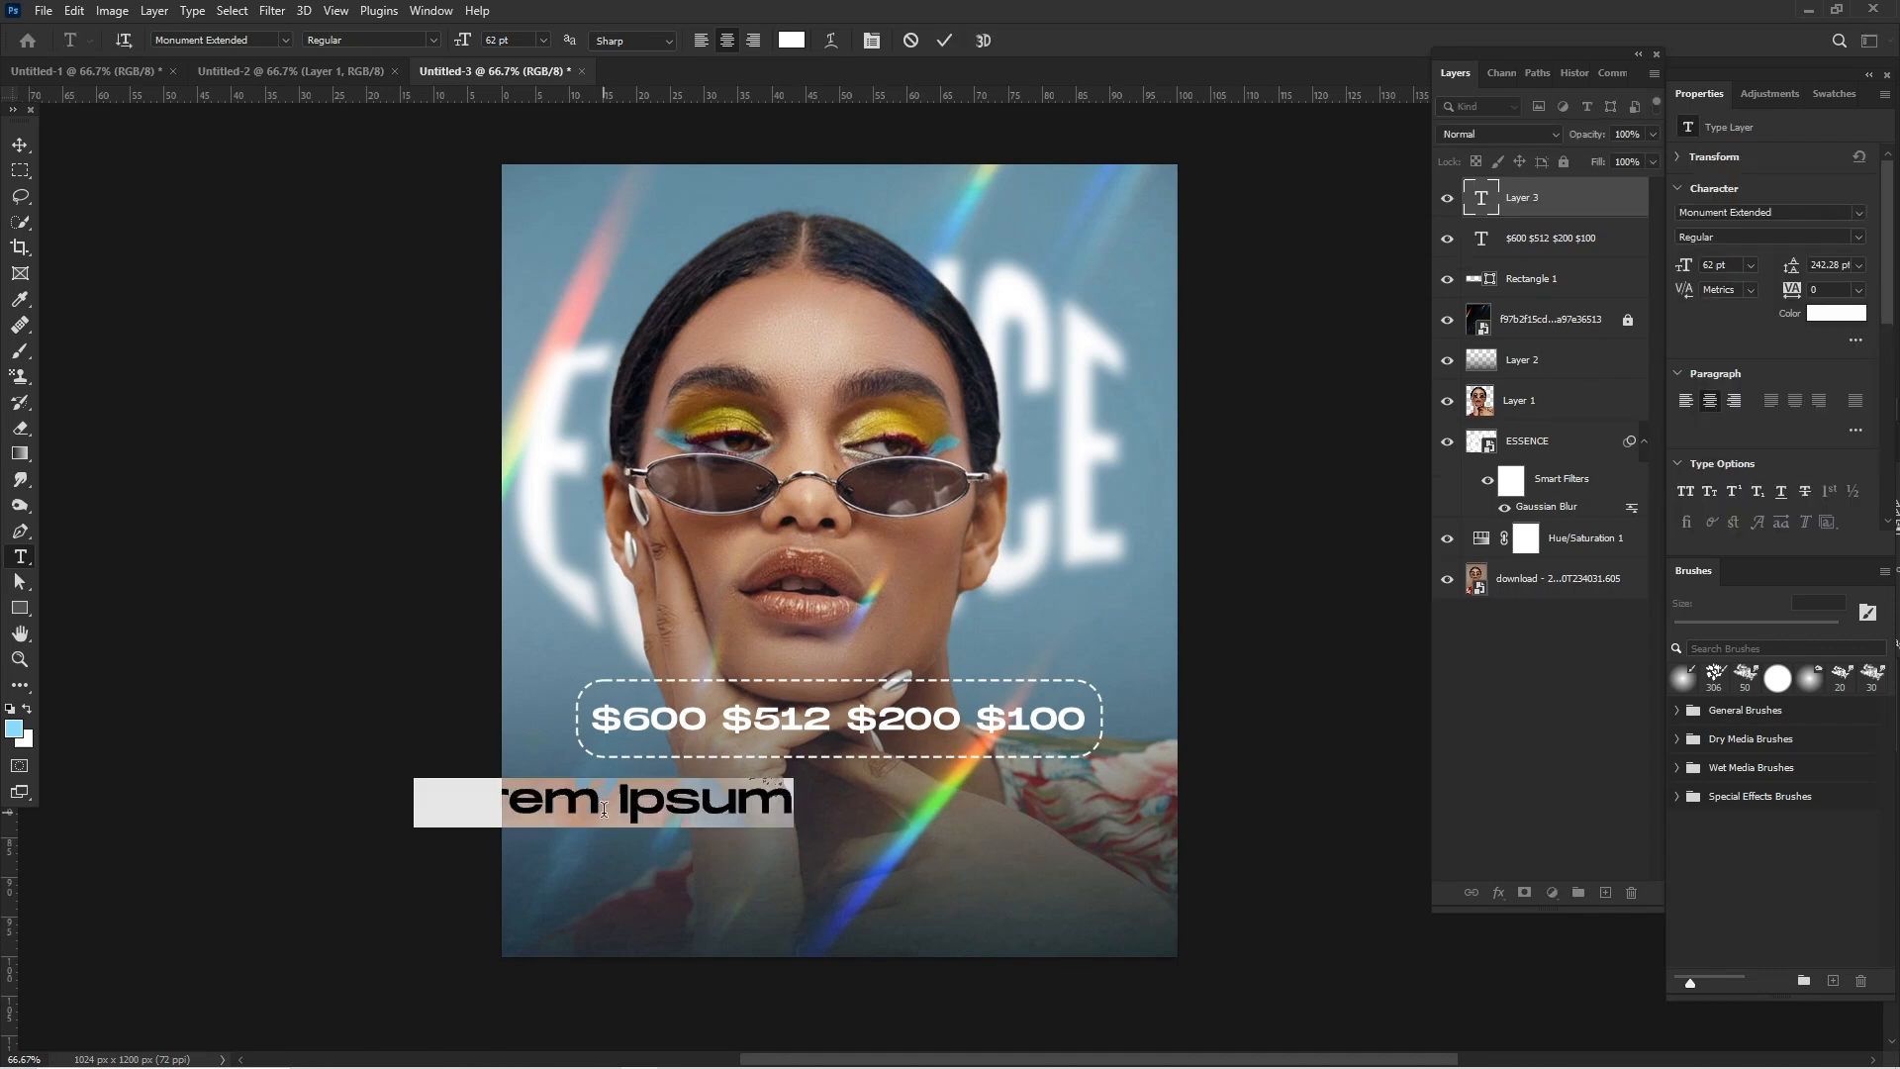
text(ESS)
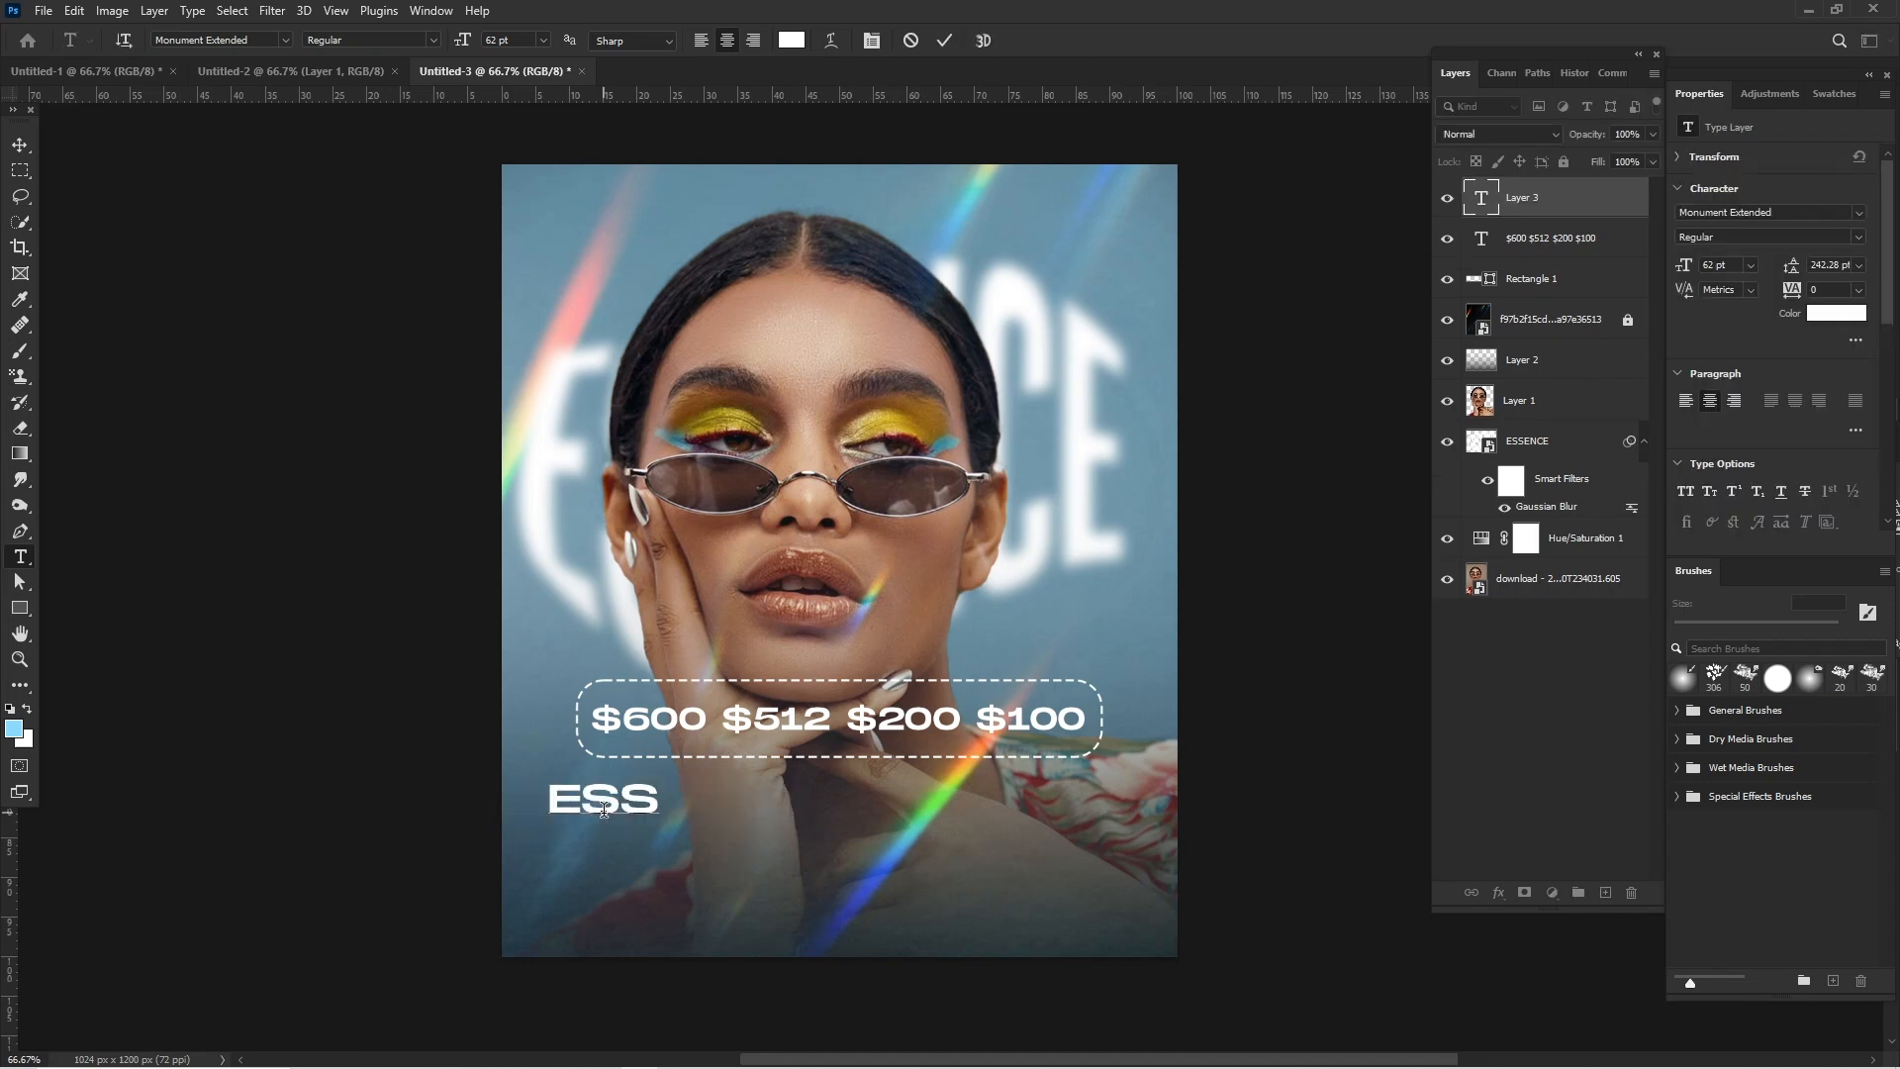
text(ENCE)
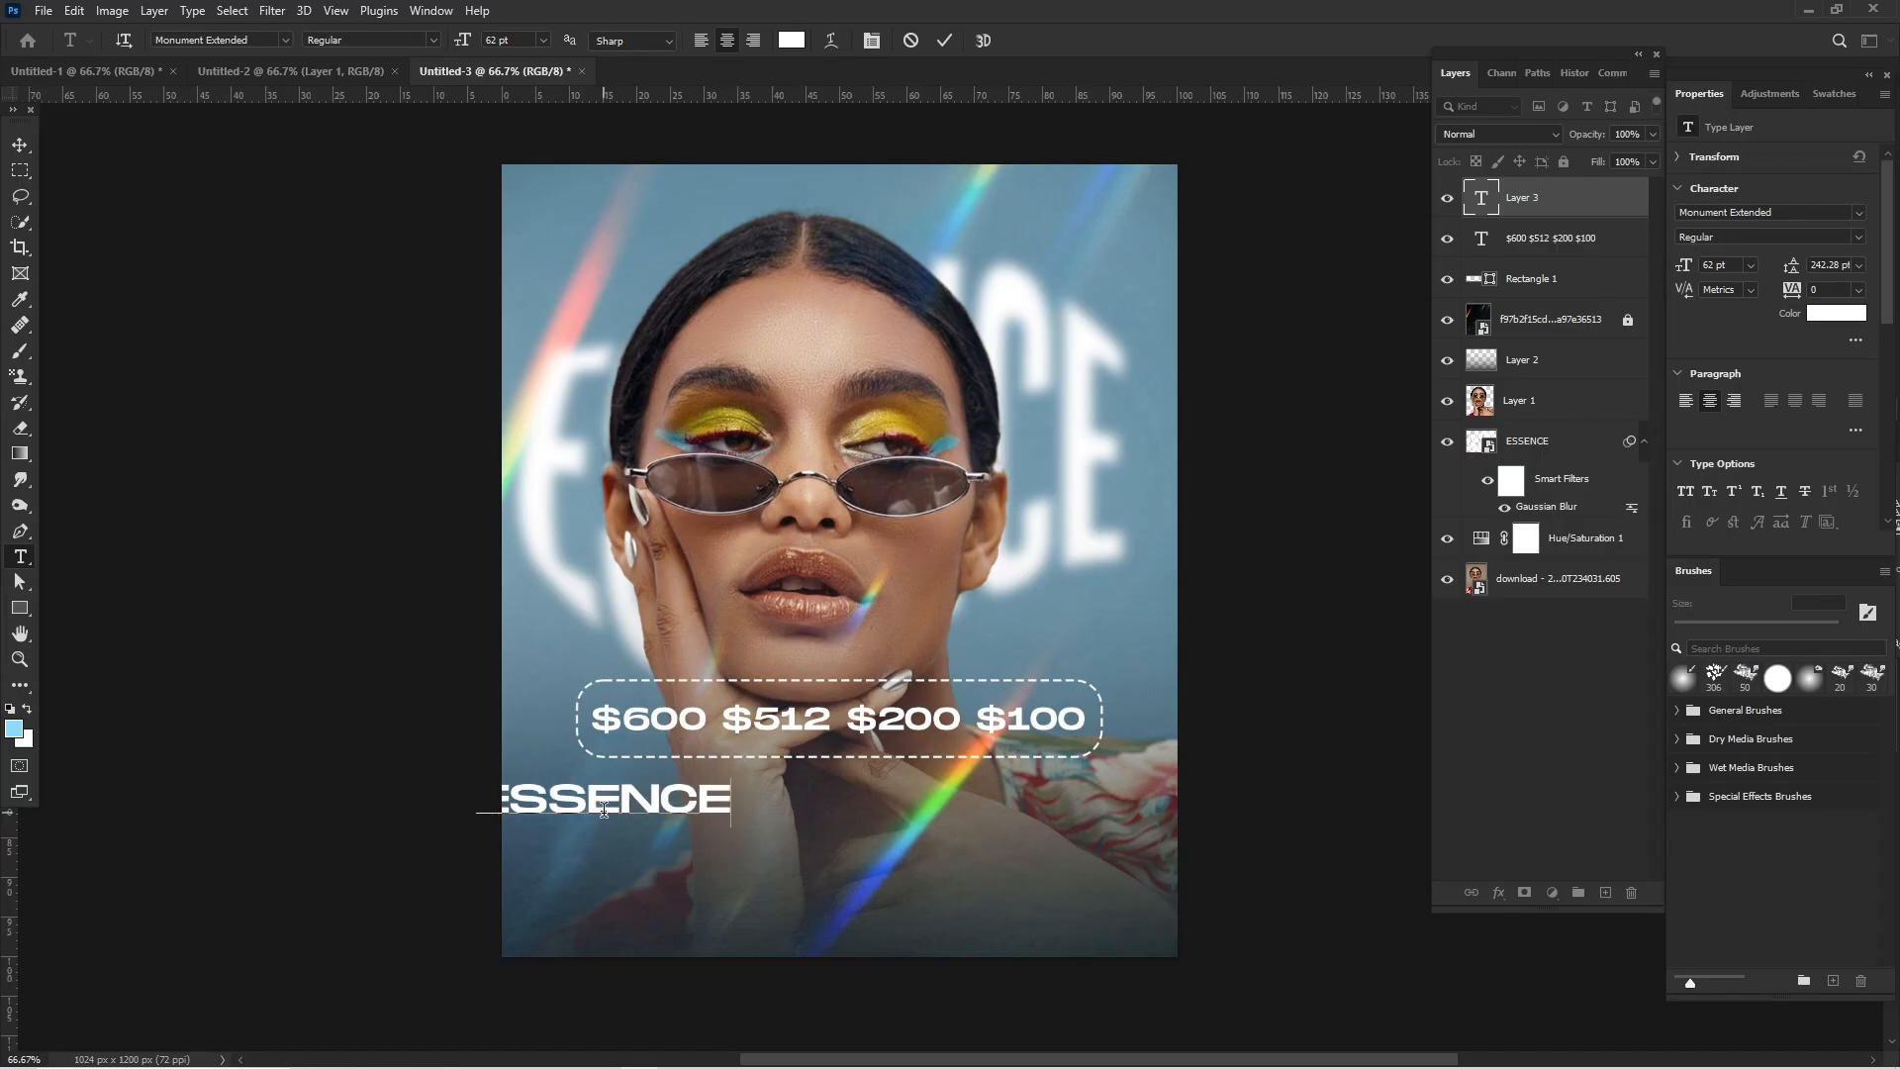
- Set the new ESSENCE text's font to Termina Test Black and commit the text
key(ctrl+a)
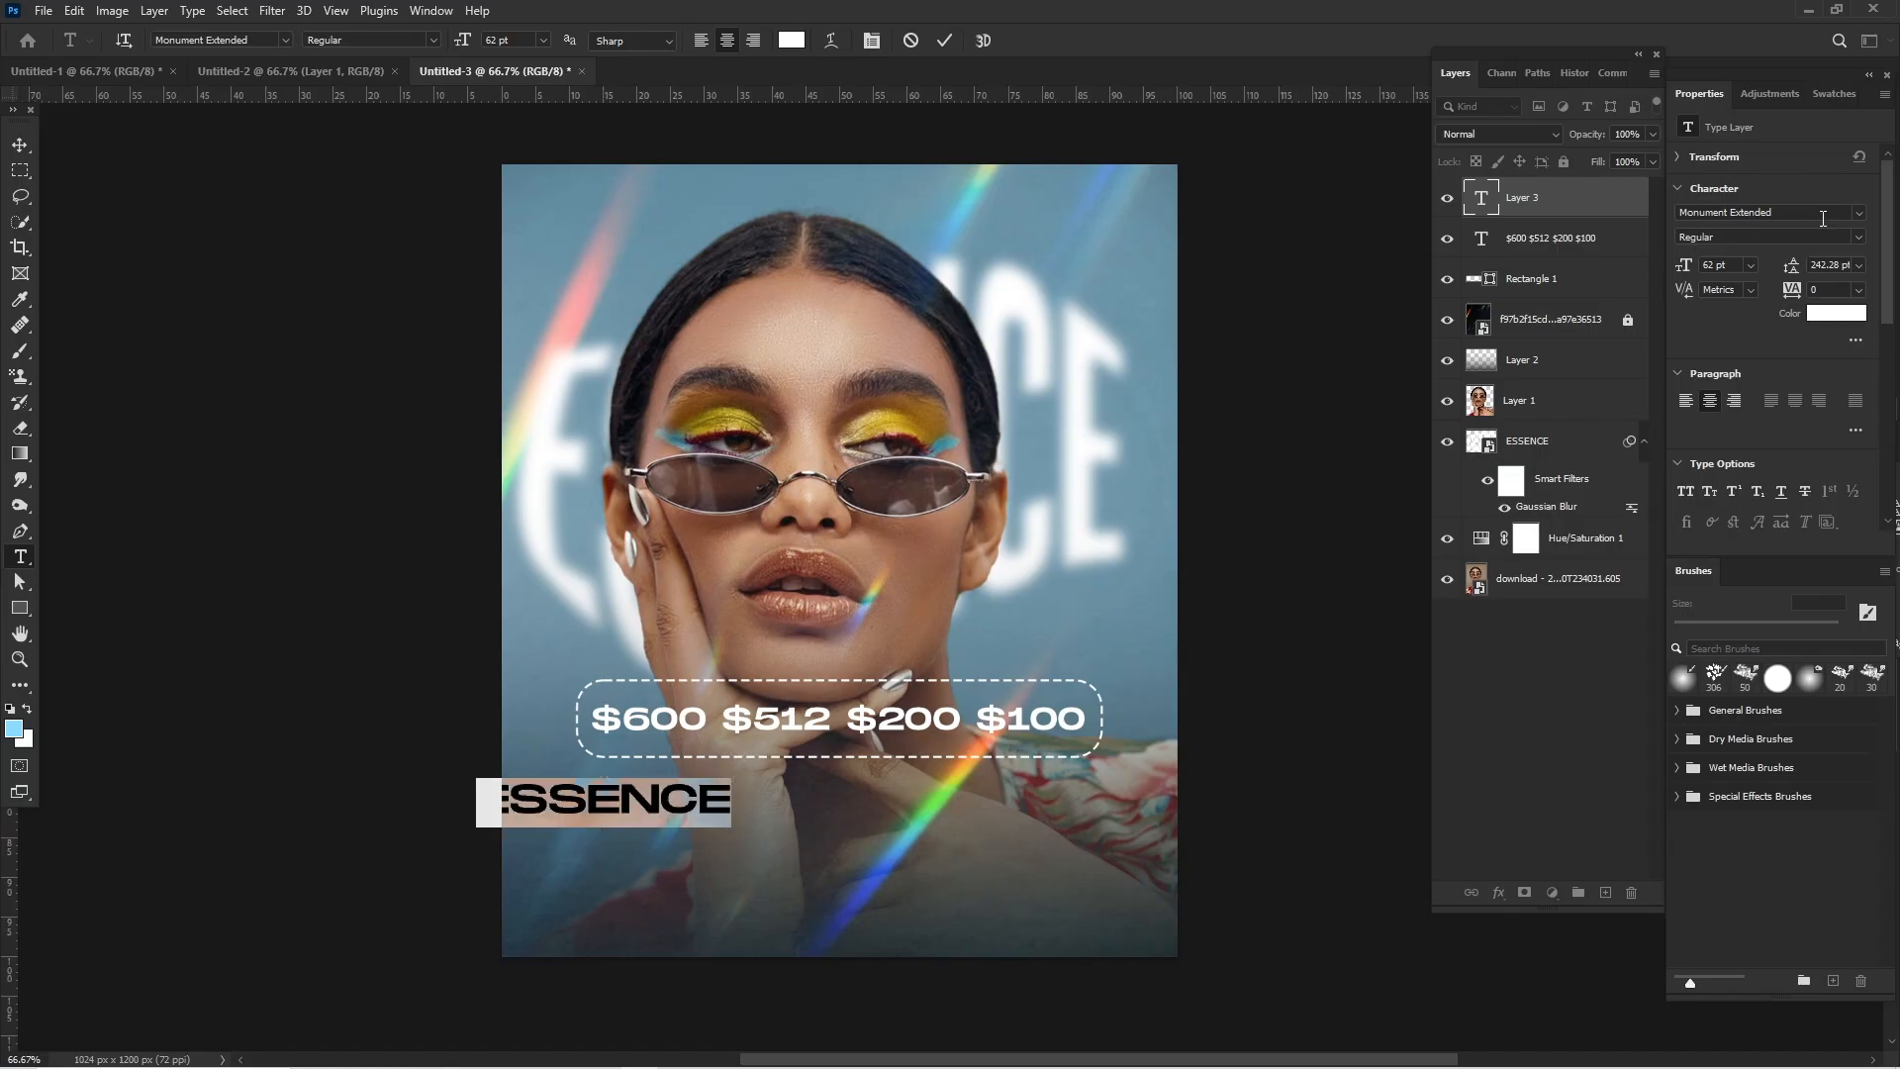
click(1825, 217)
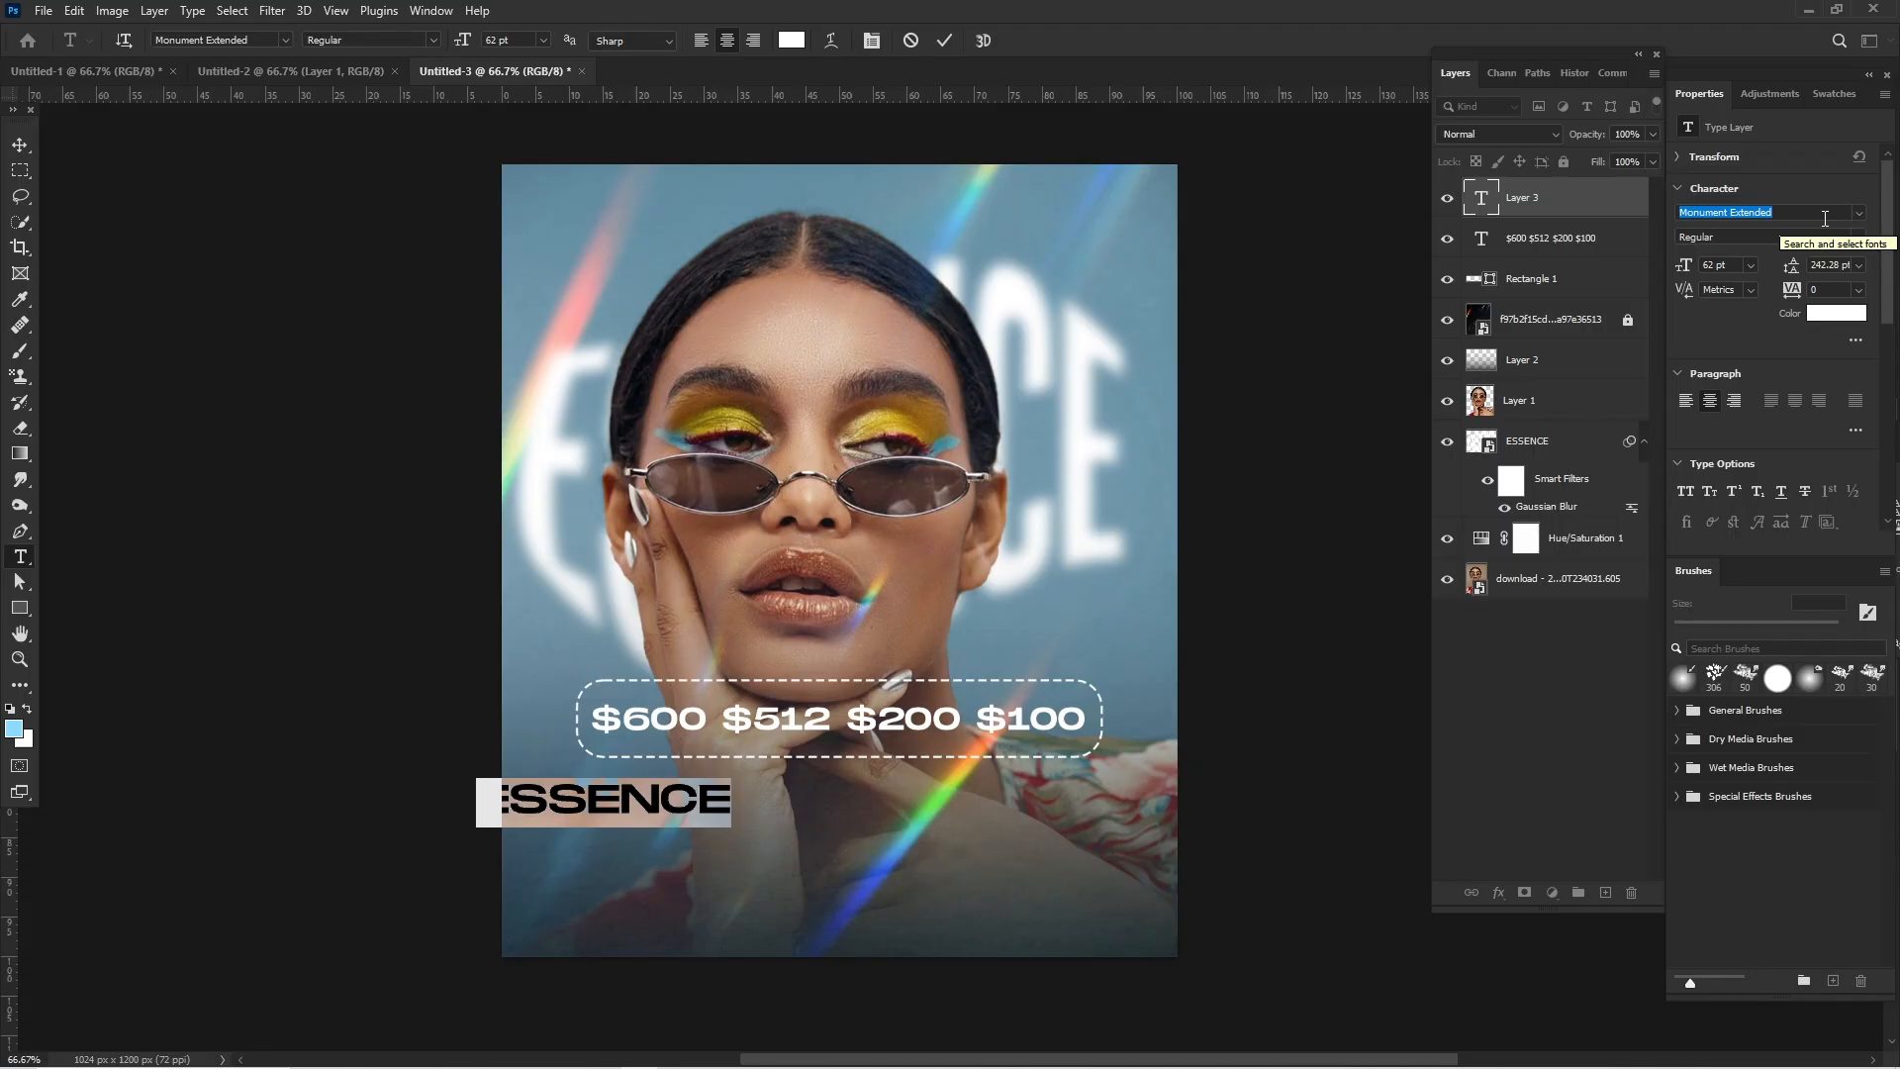
text(termi)
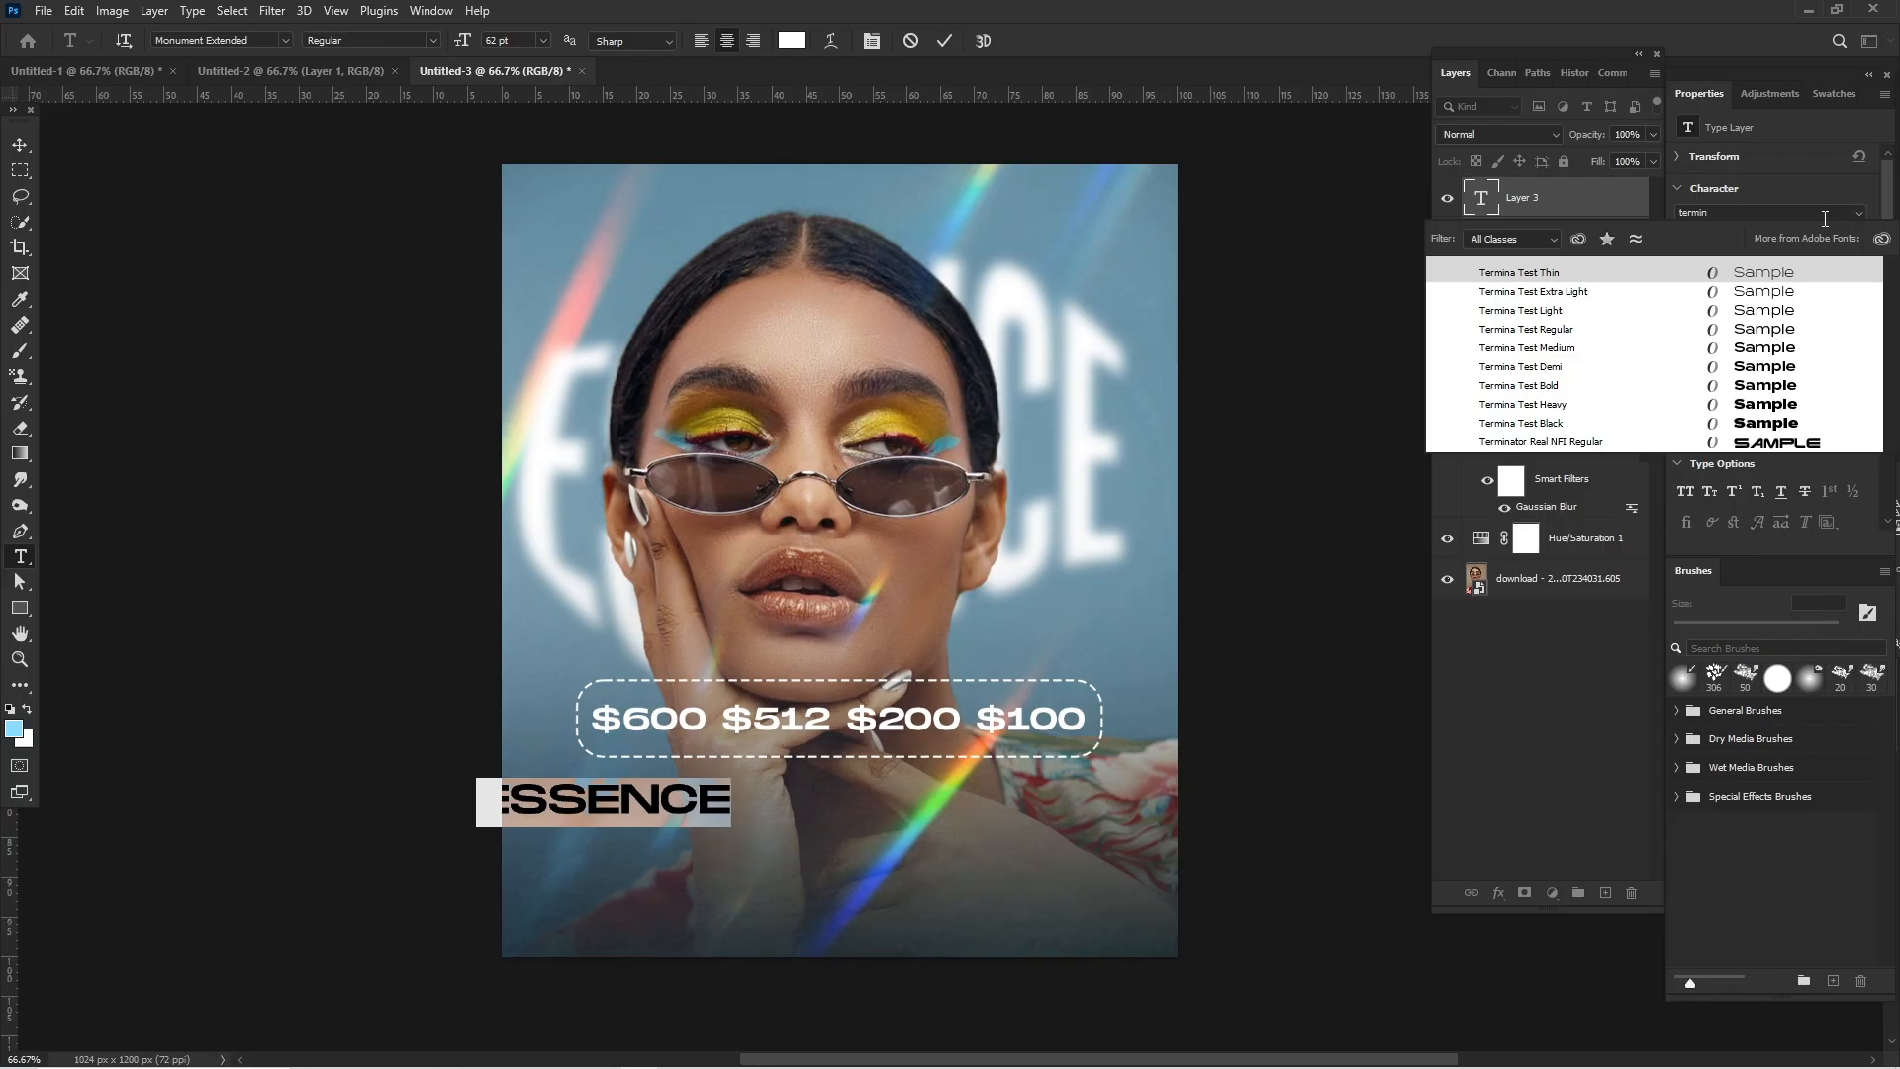
click(1788, 427)
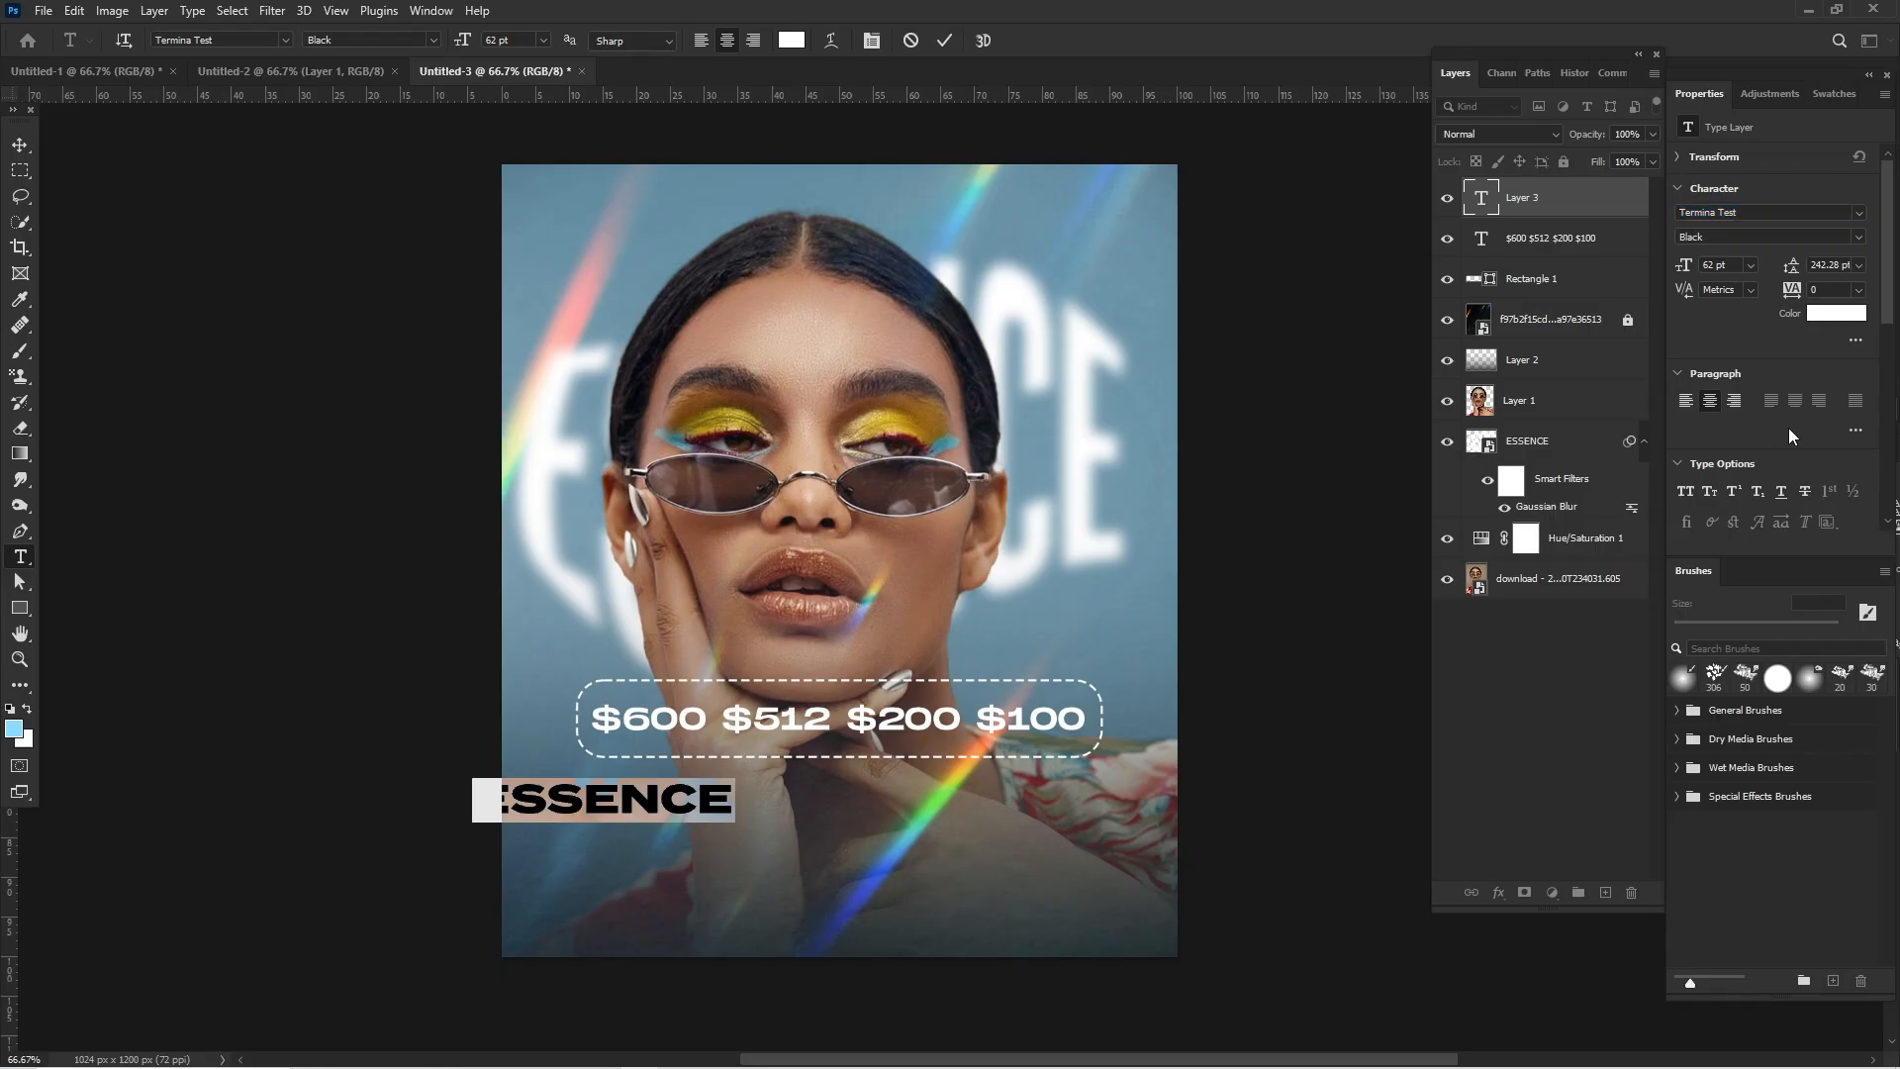
click(162, 196)
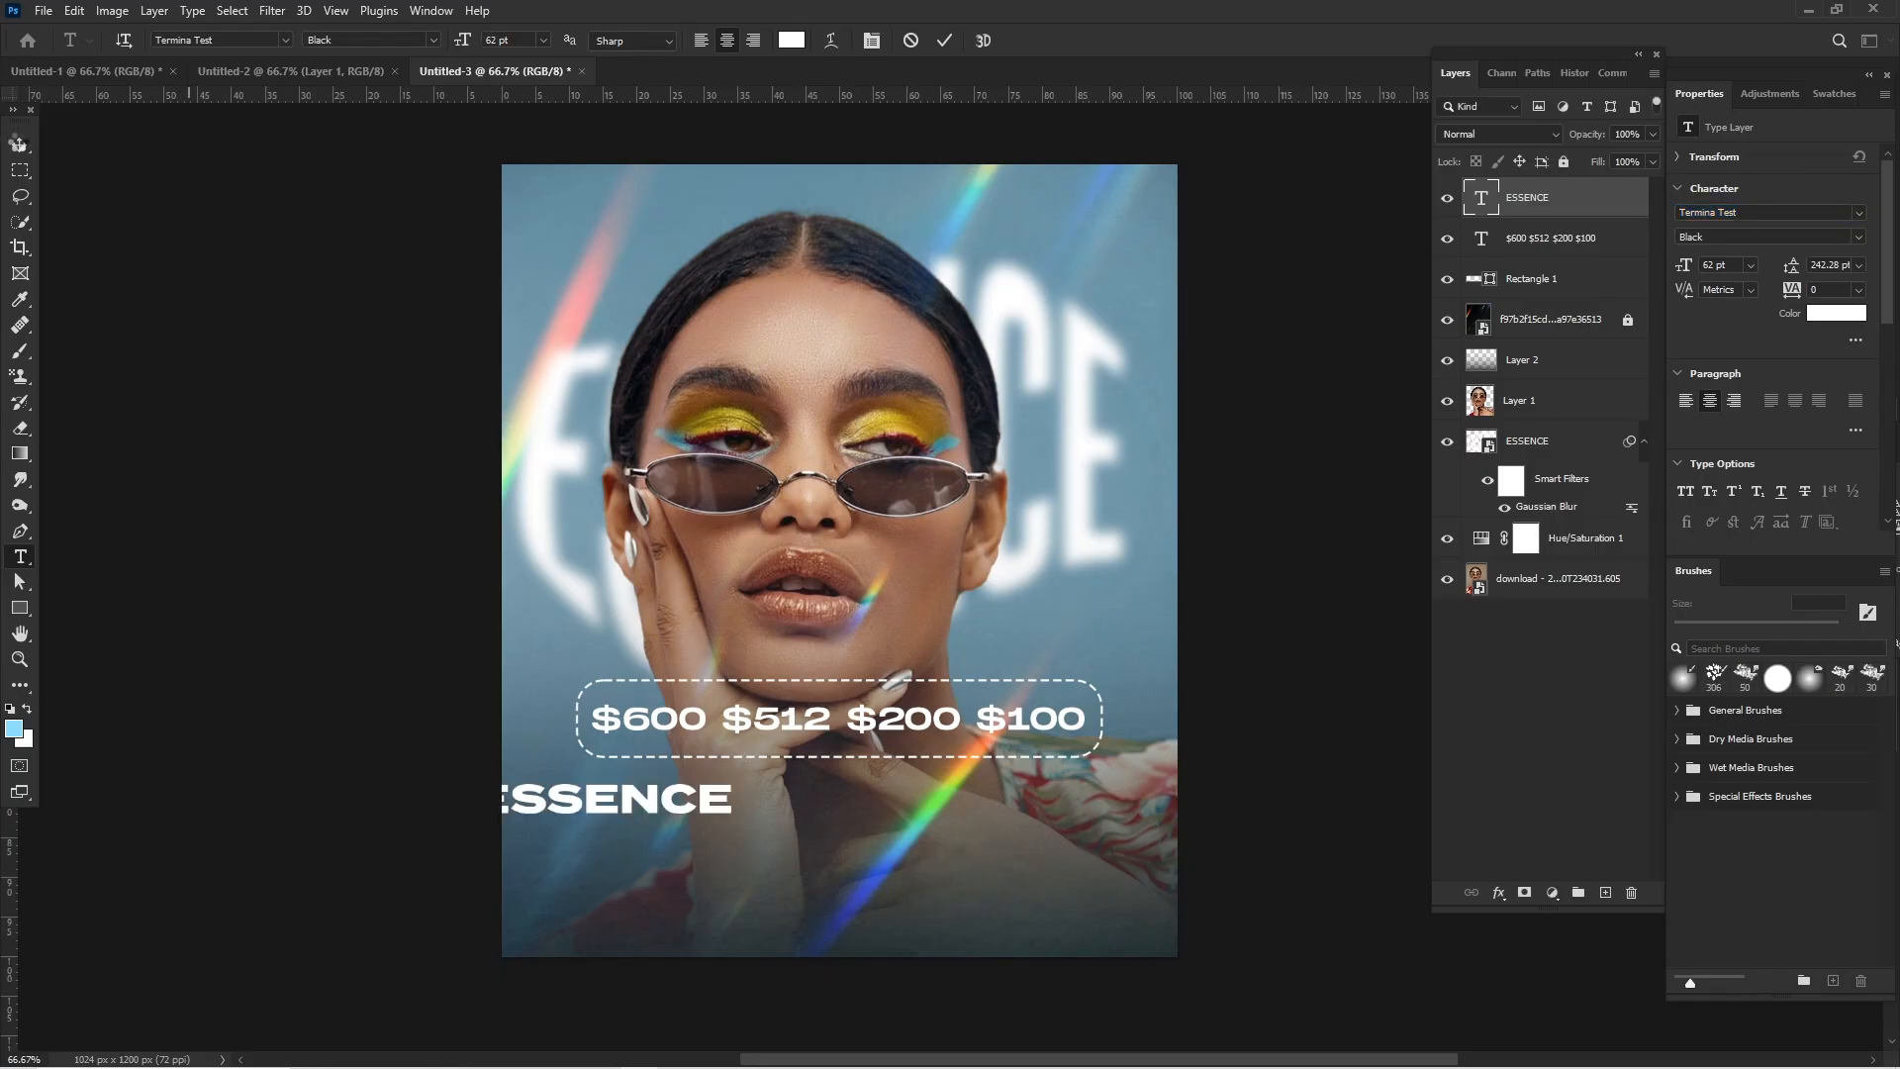
- Enlarge the sharp ESSENCE text to about 119.4 pt and place it just below the dashed frame, matching the price text's width
click(19, 145)
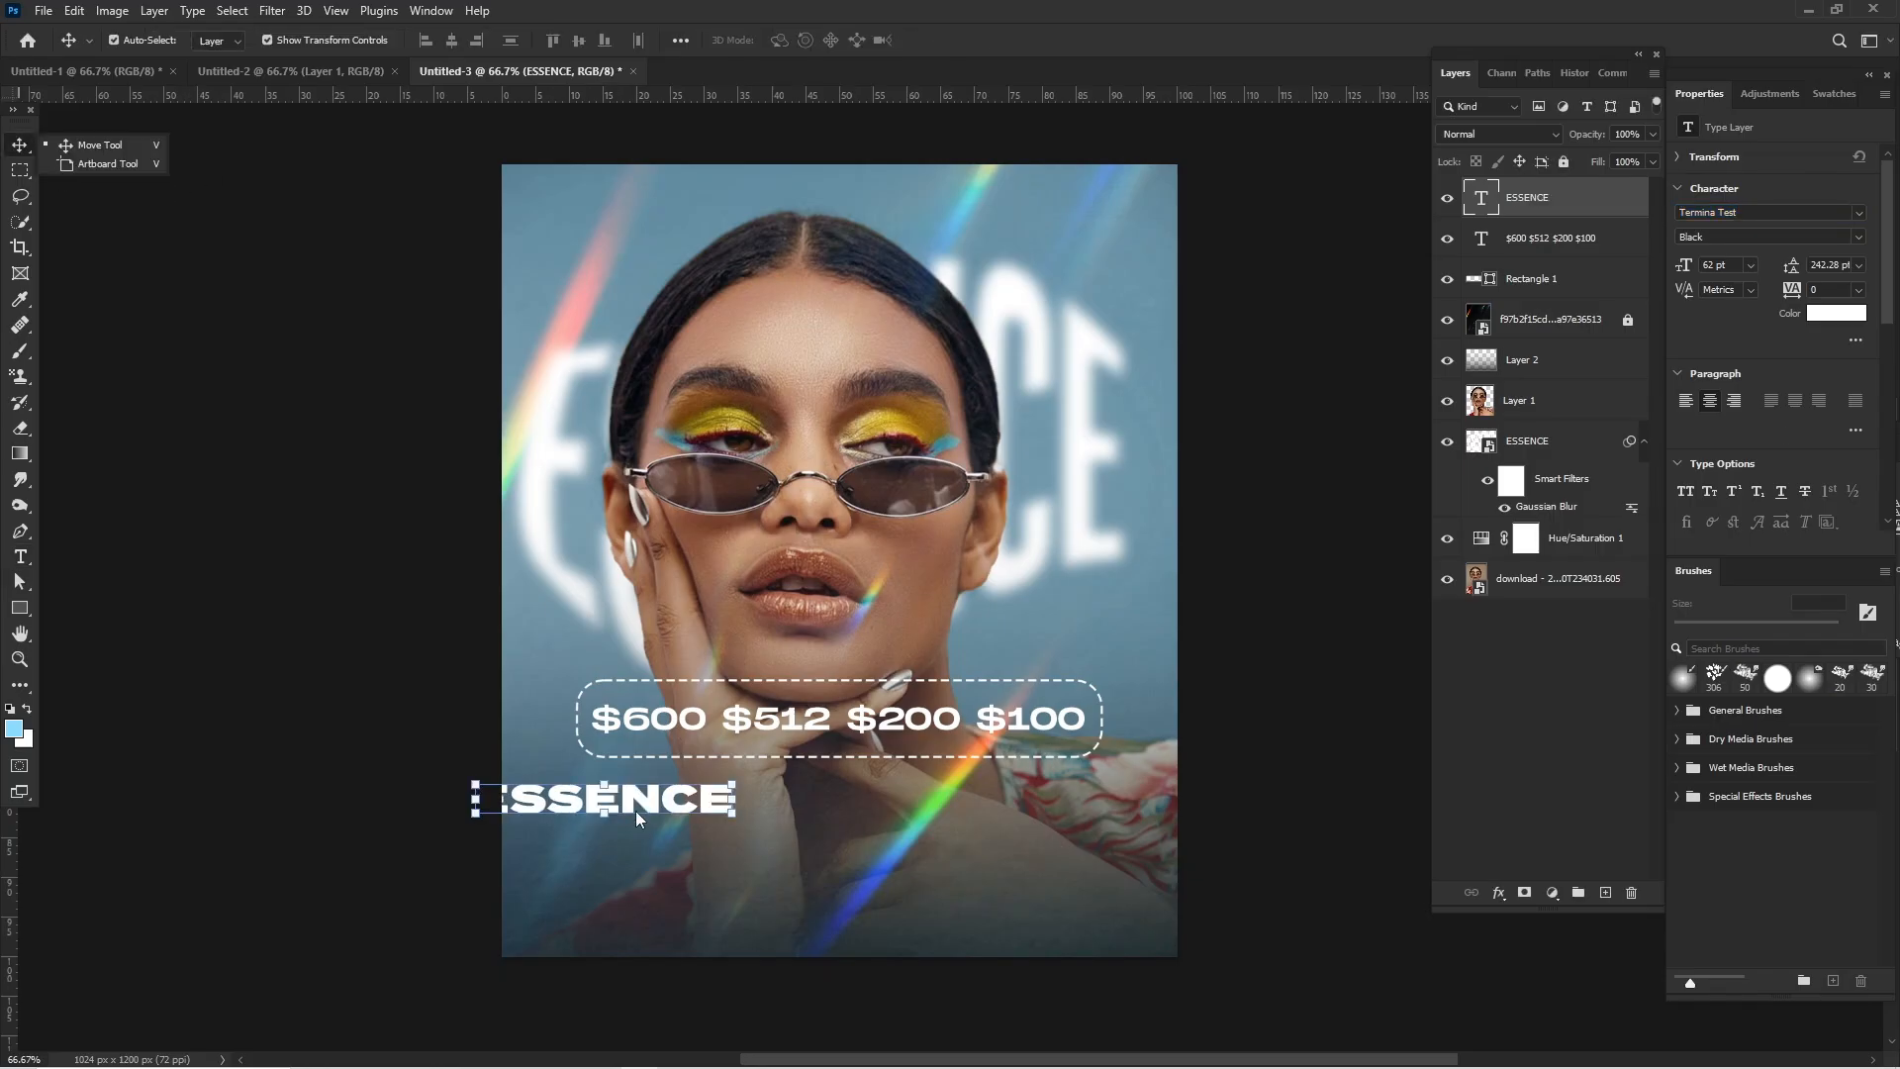
drag(641, 799, 840, 853)
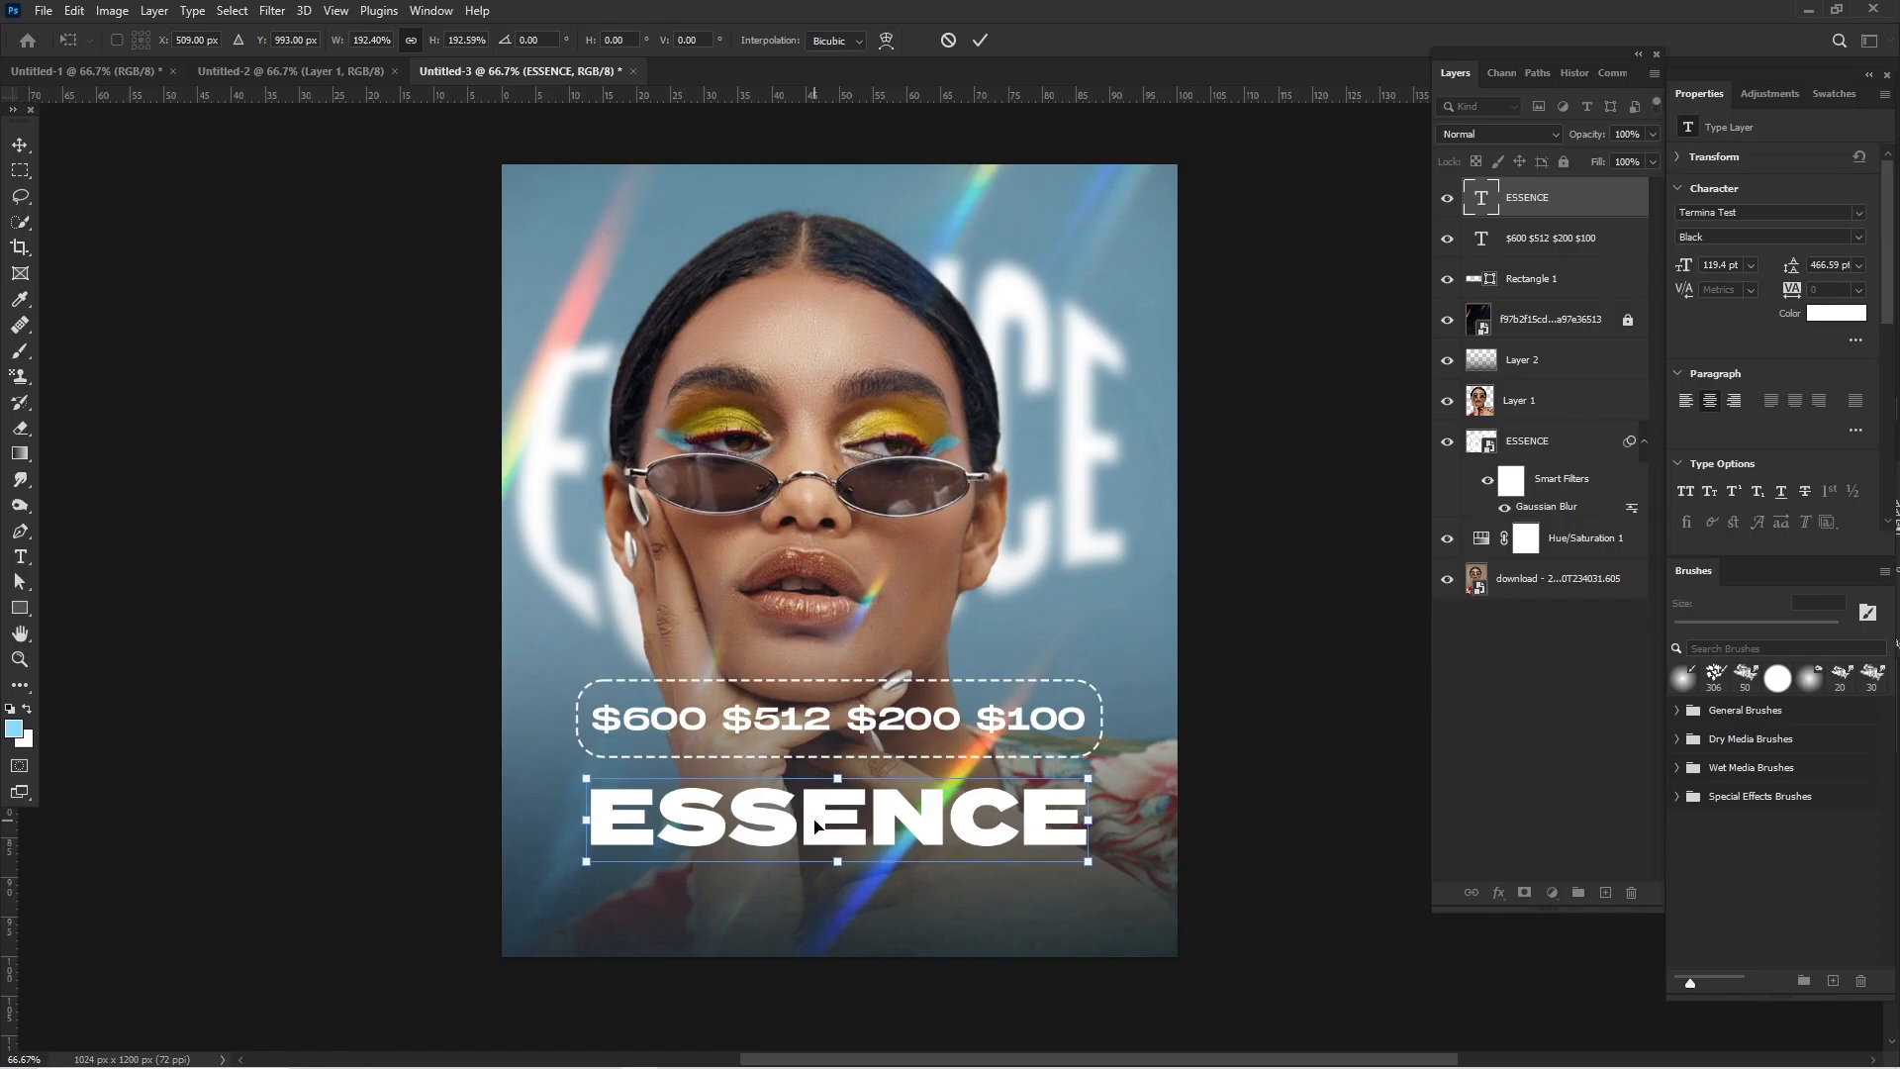
key(Return)
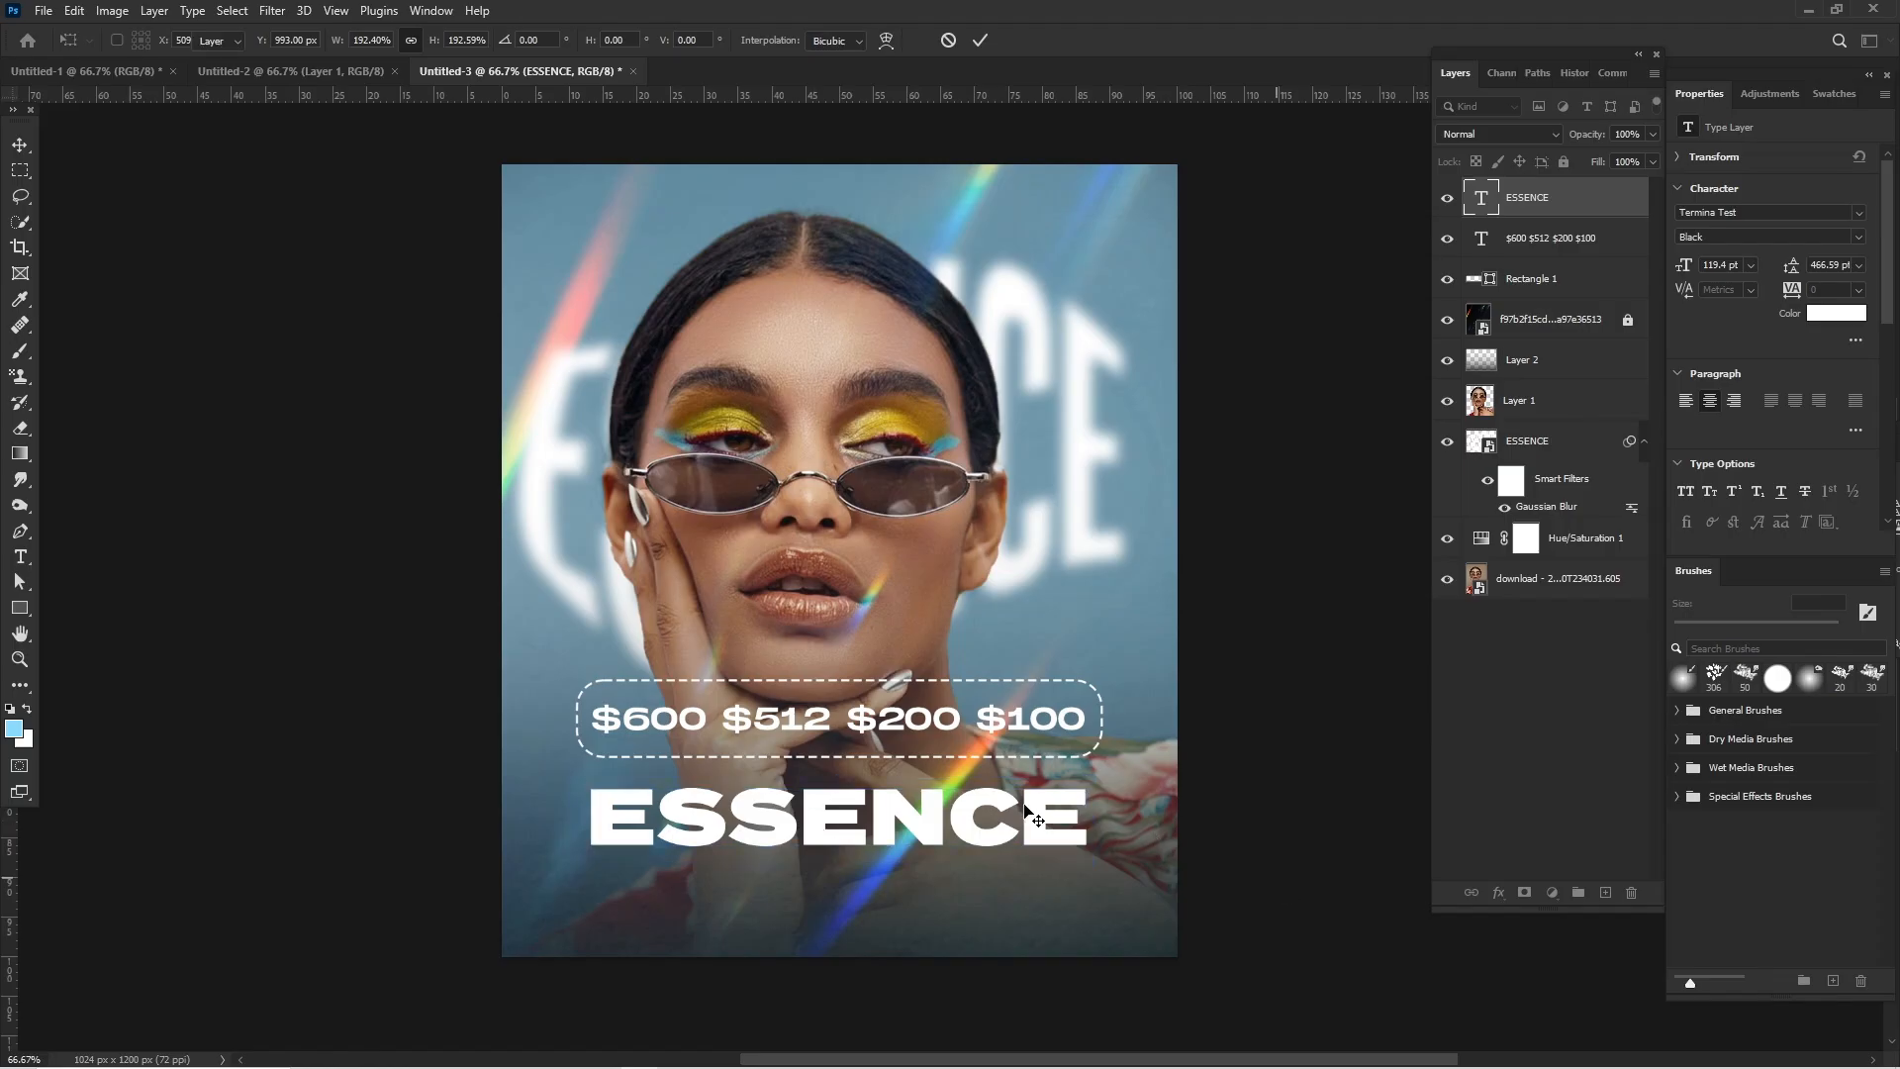
drag(920, 816, 918, 807)
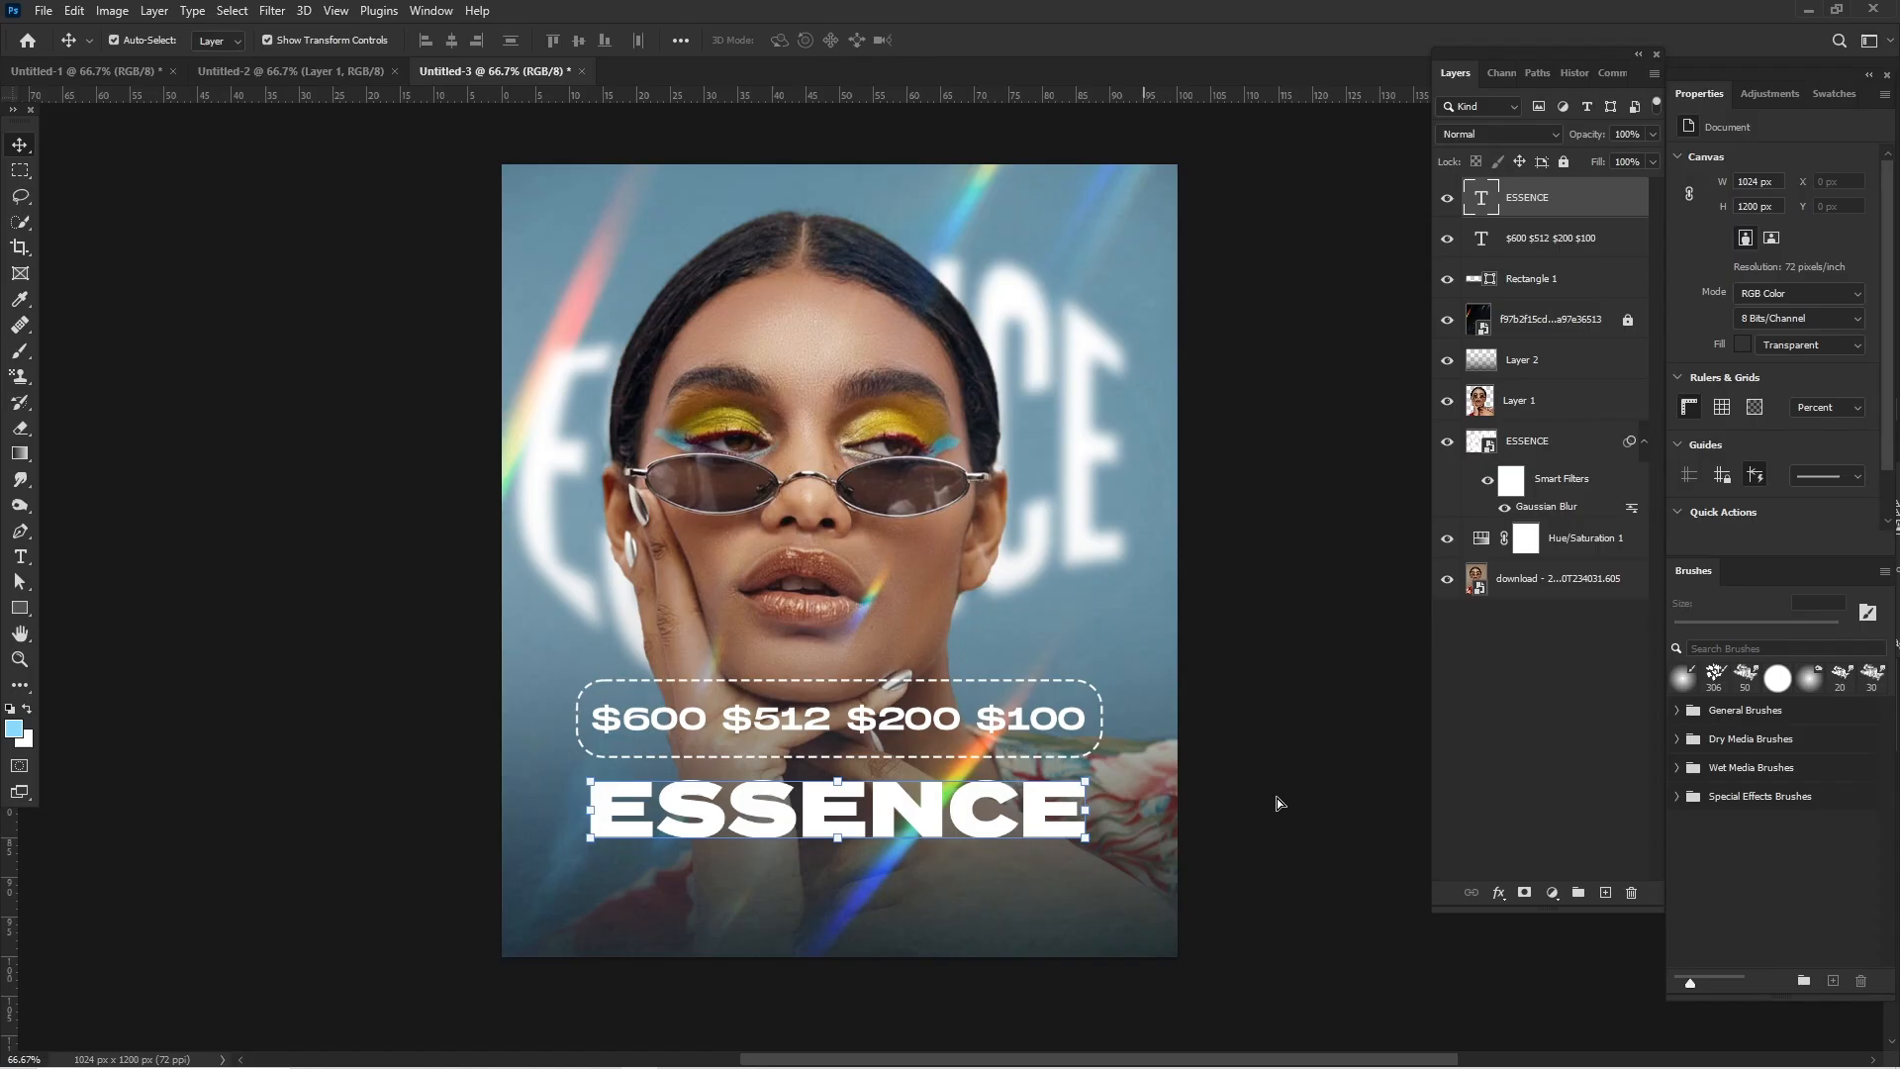
- Duplicate the sharp ESSENCE text directly below itself and change the copy's wording to "VAULT 17"
click(968, 799)
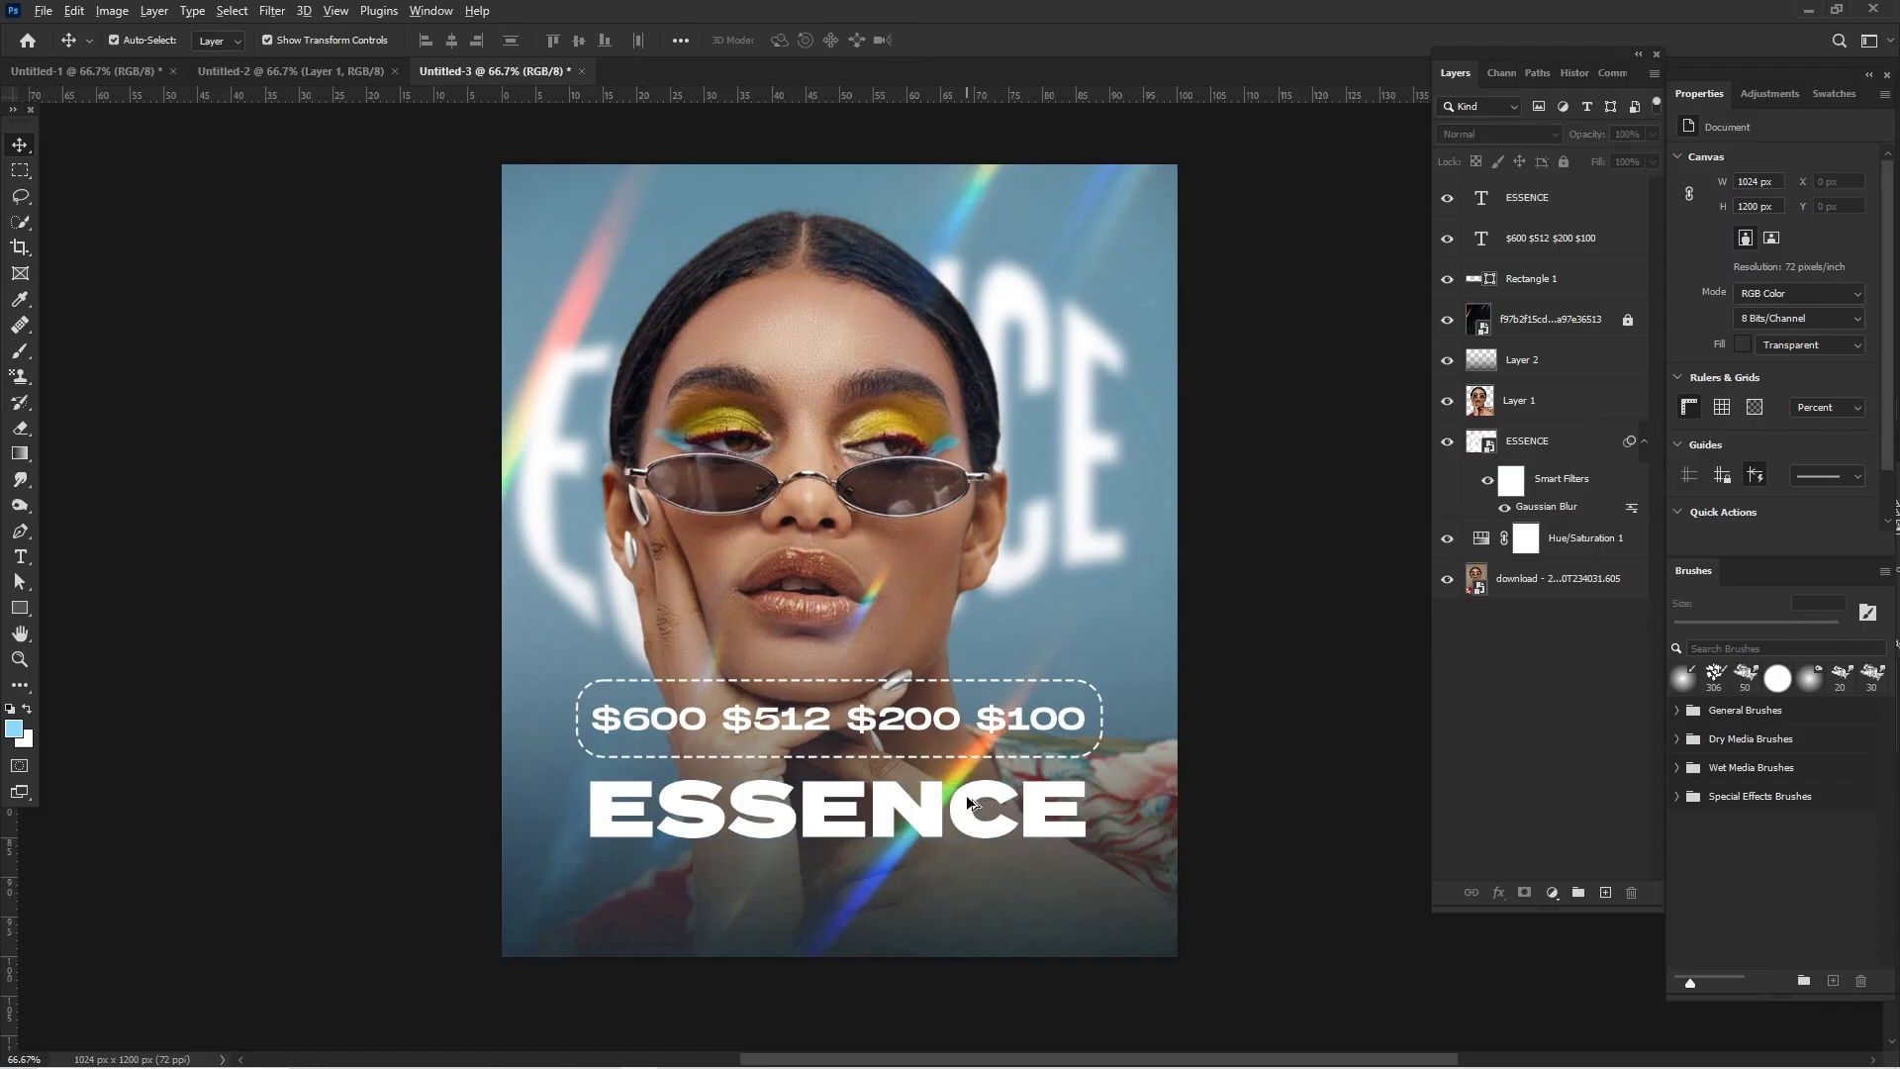
drag(967, 797, 966, 870)
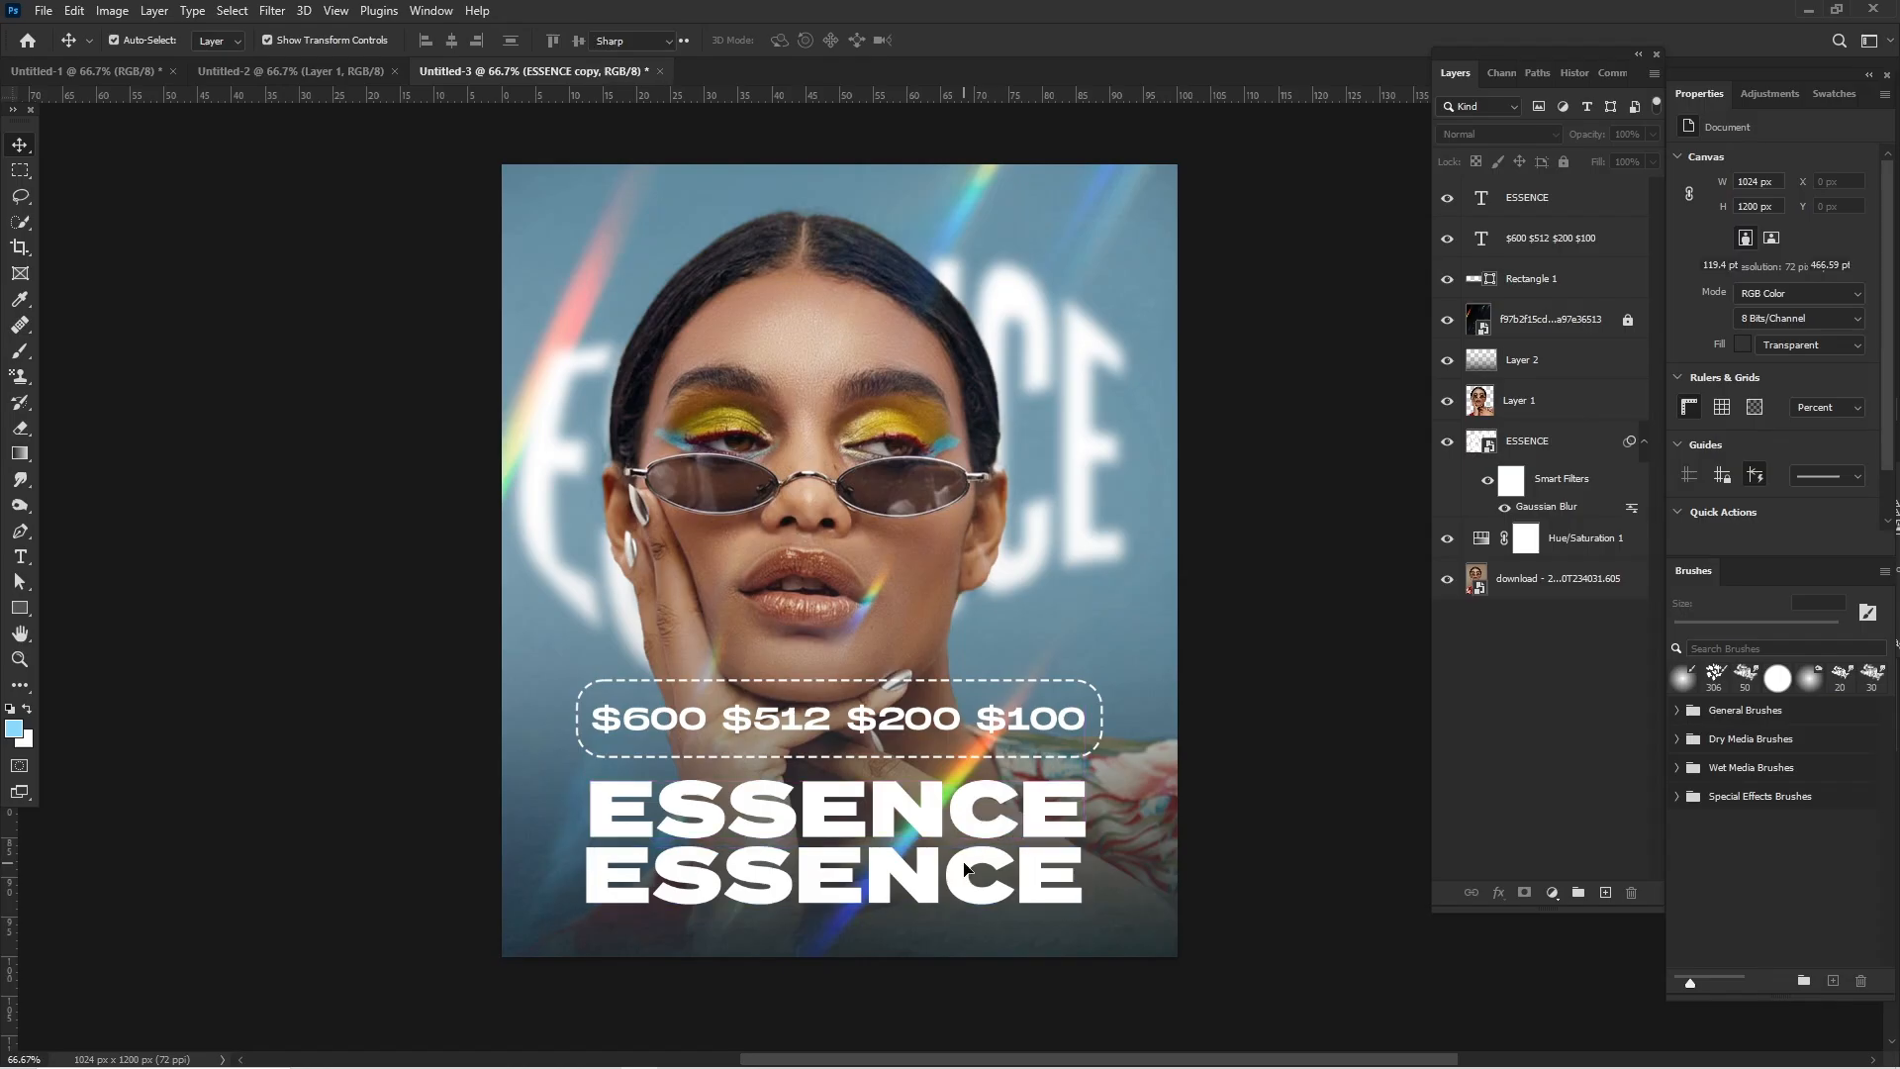
double_click(964, 868)
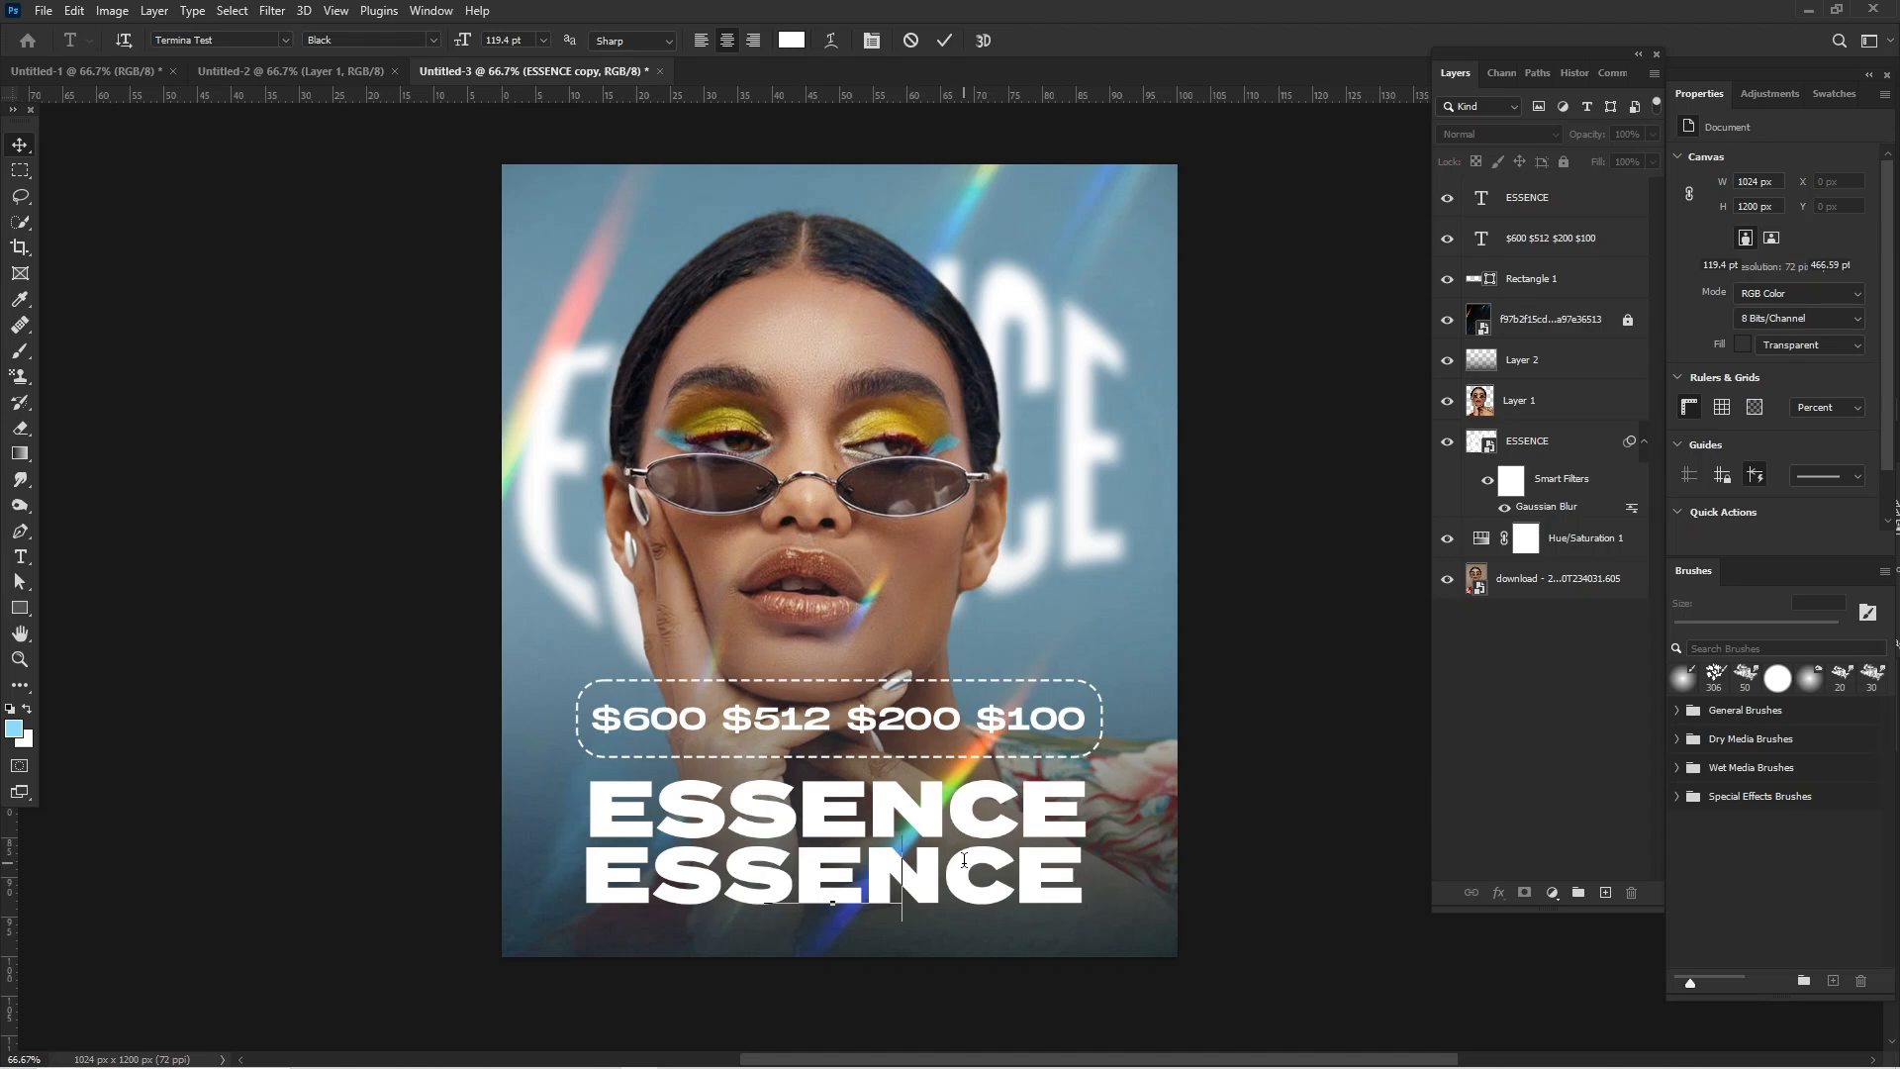
text(VAULT 17)
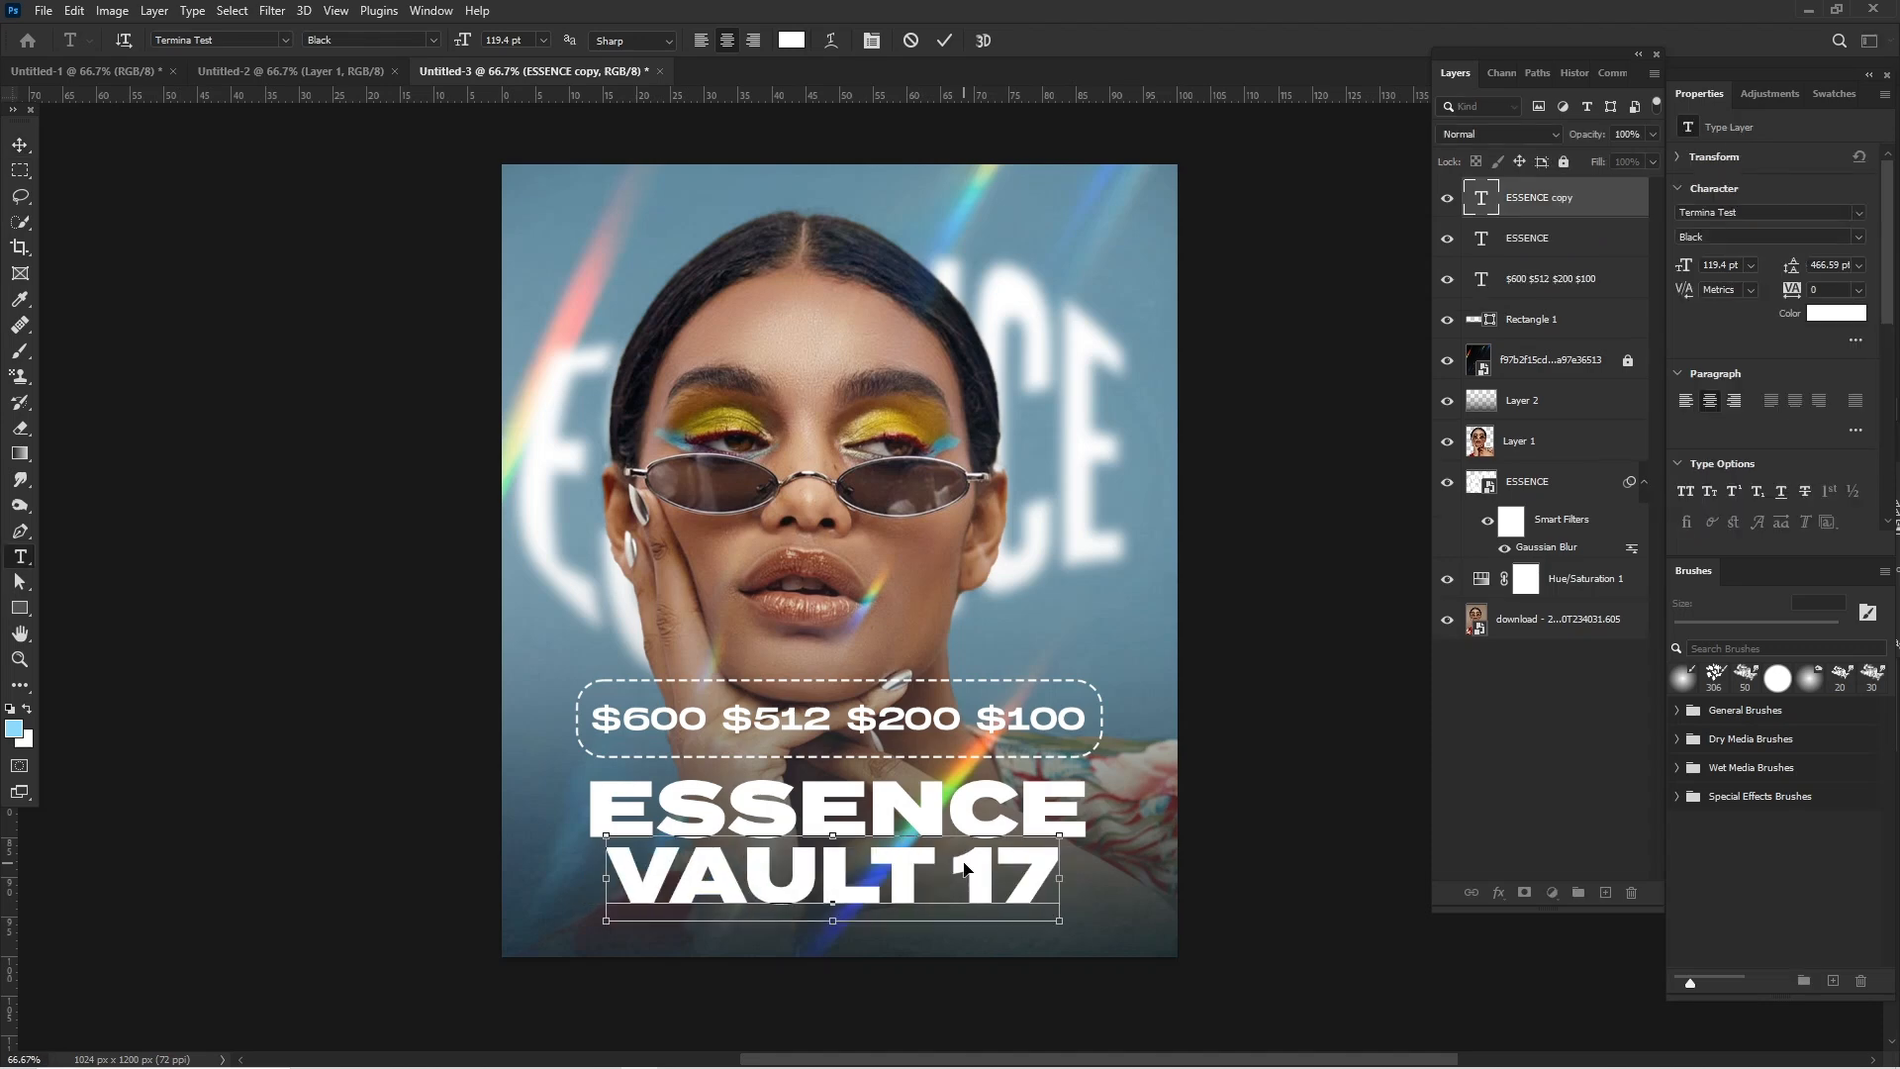
- Set the font weight of the whole VAULT 17 text to Demi
key(ctrl+a)
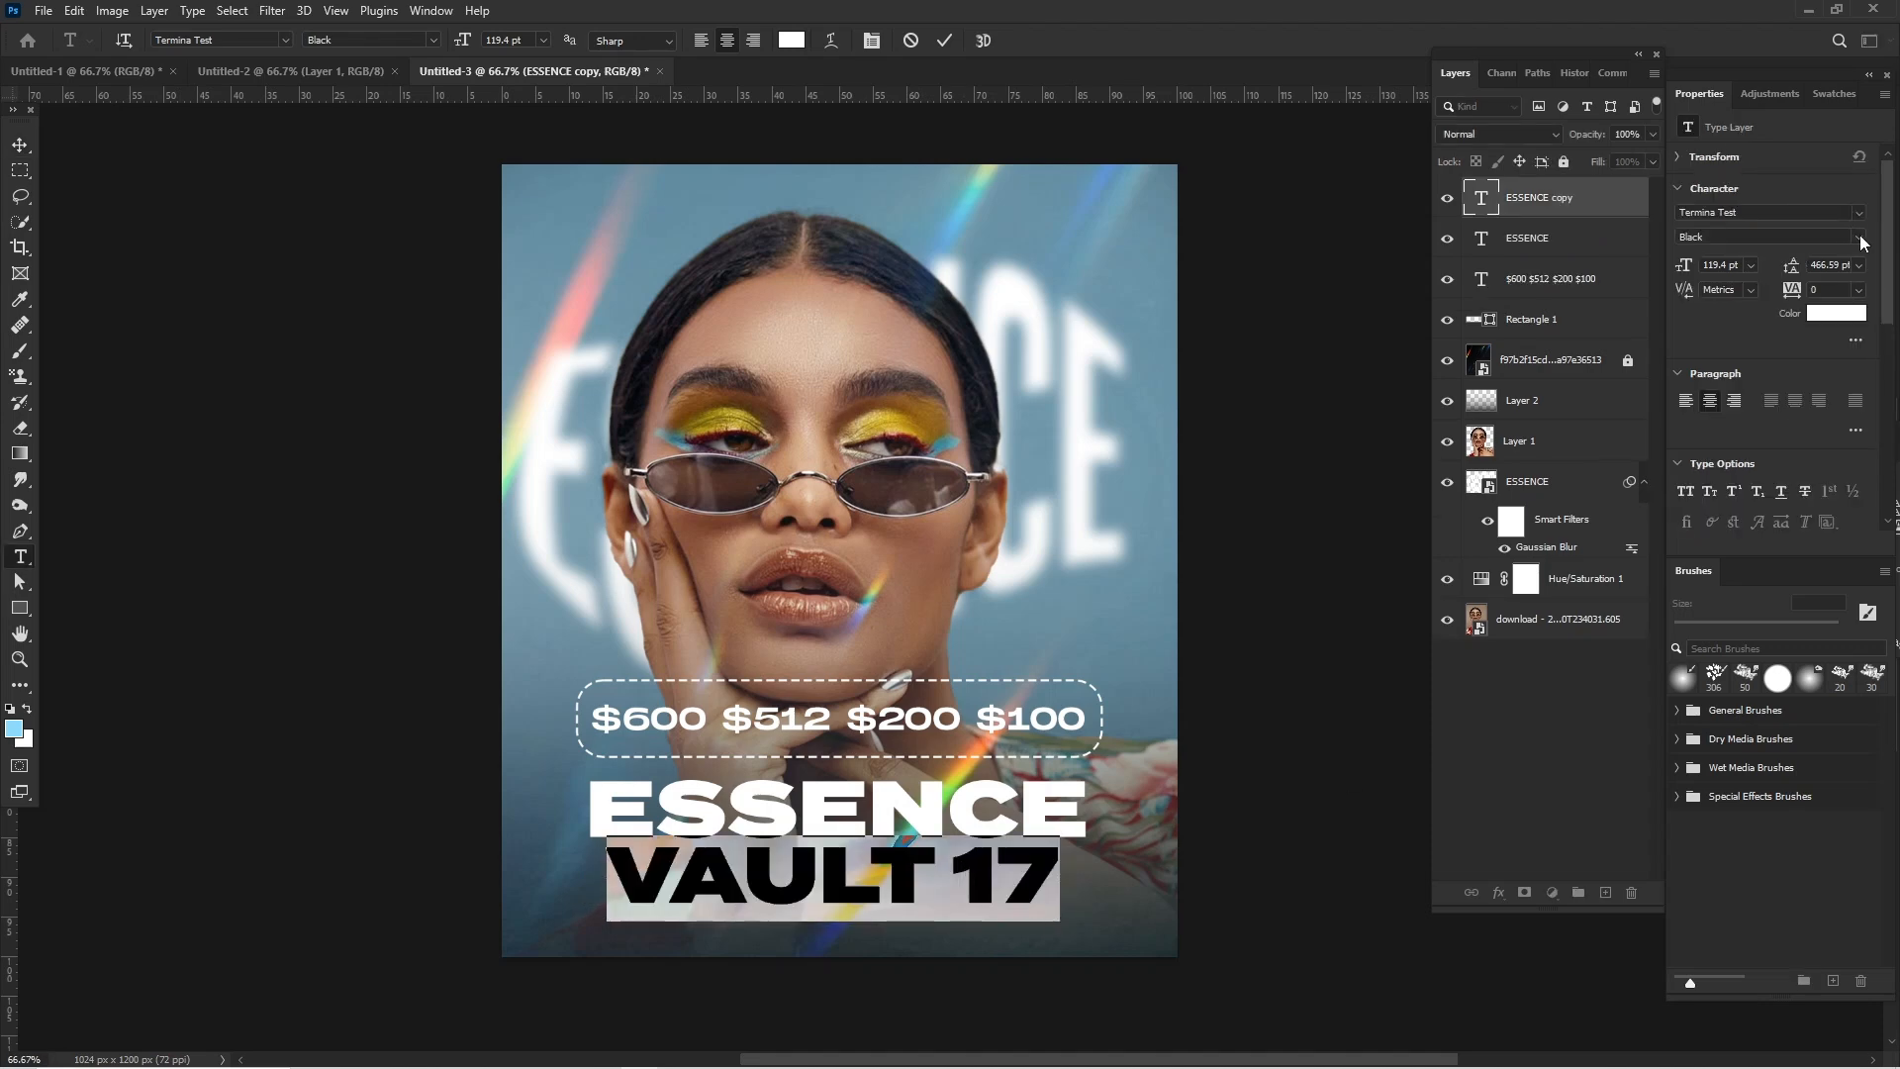
click(1860, 239)
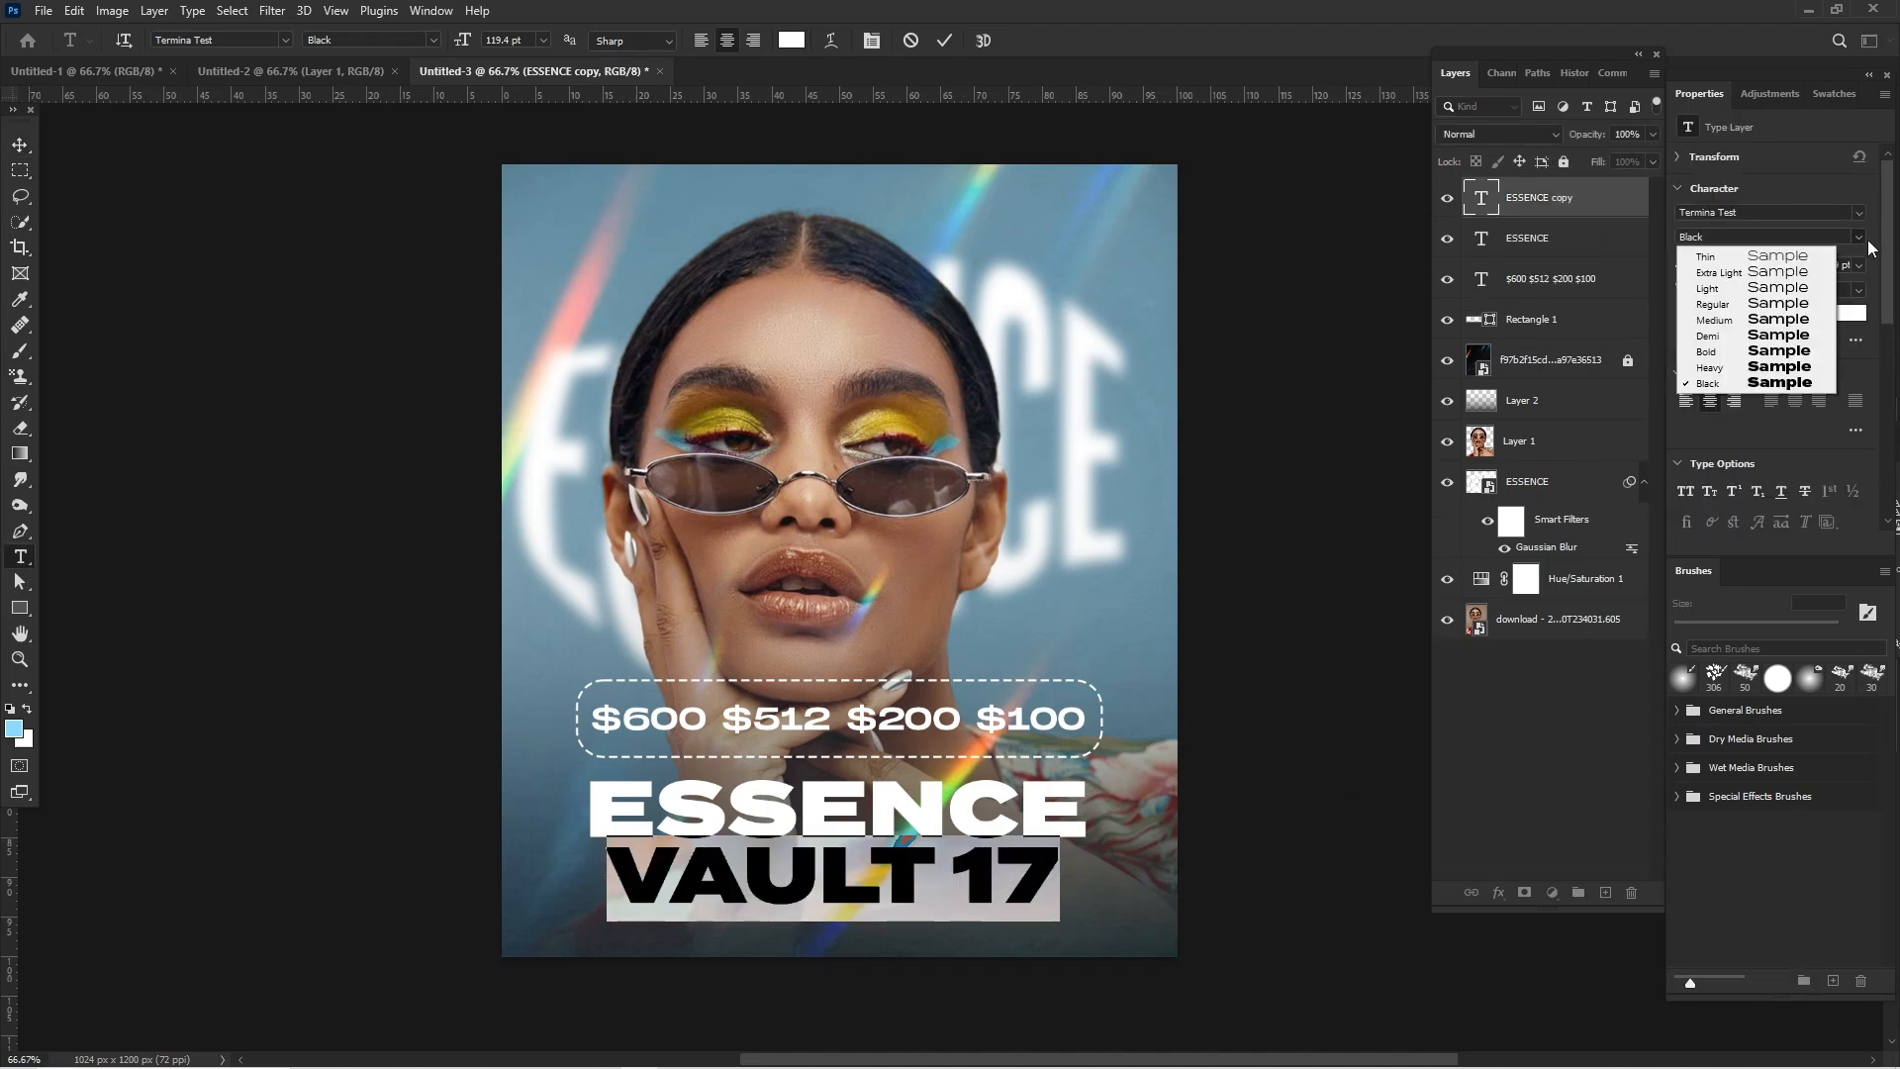
click(1805, 336)
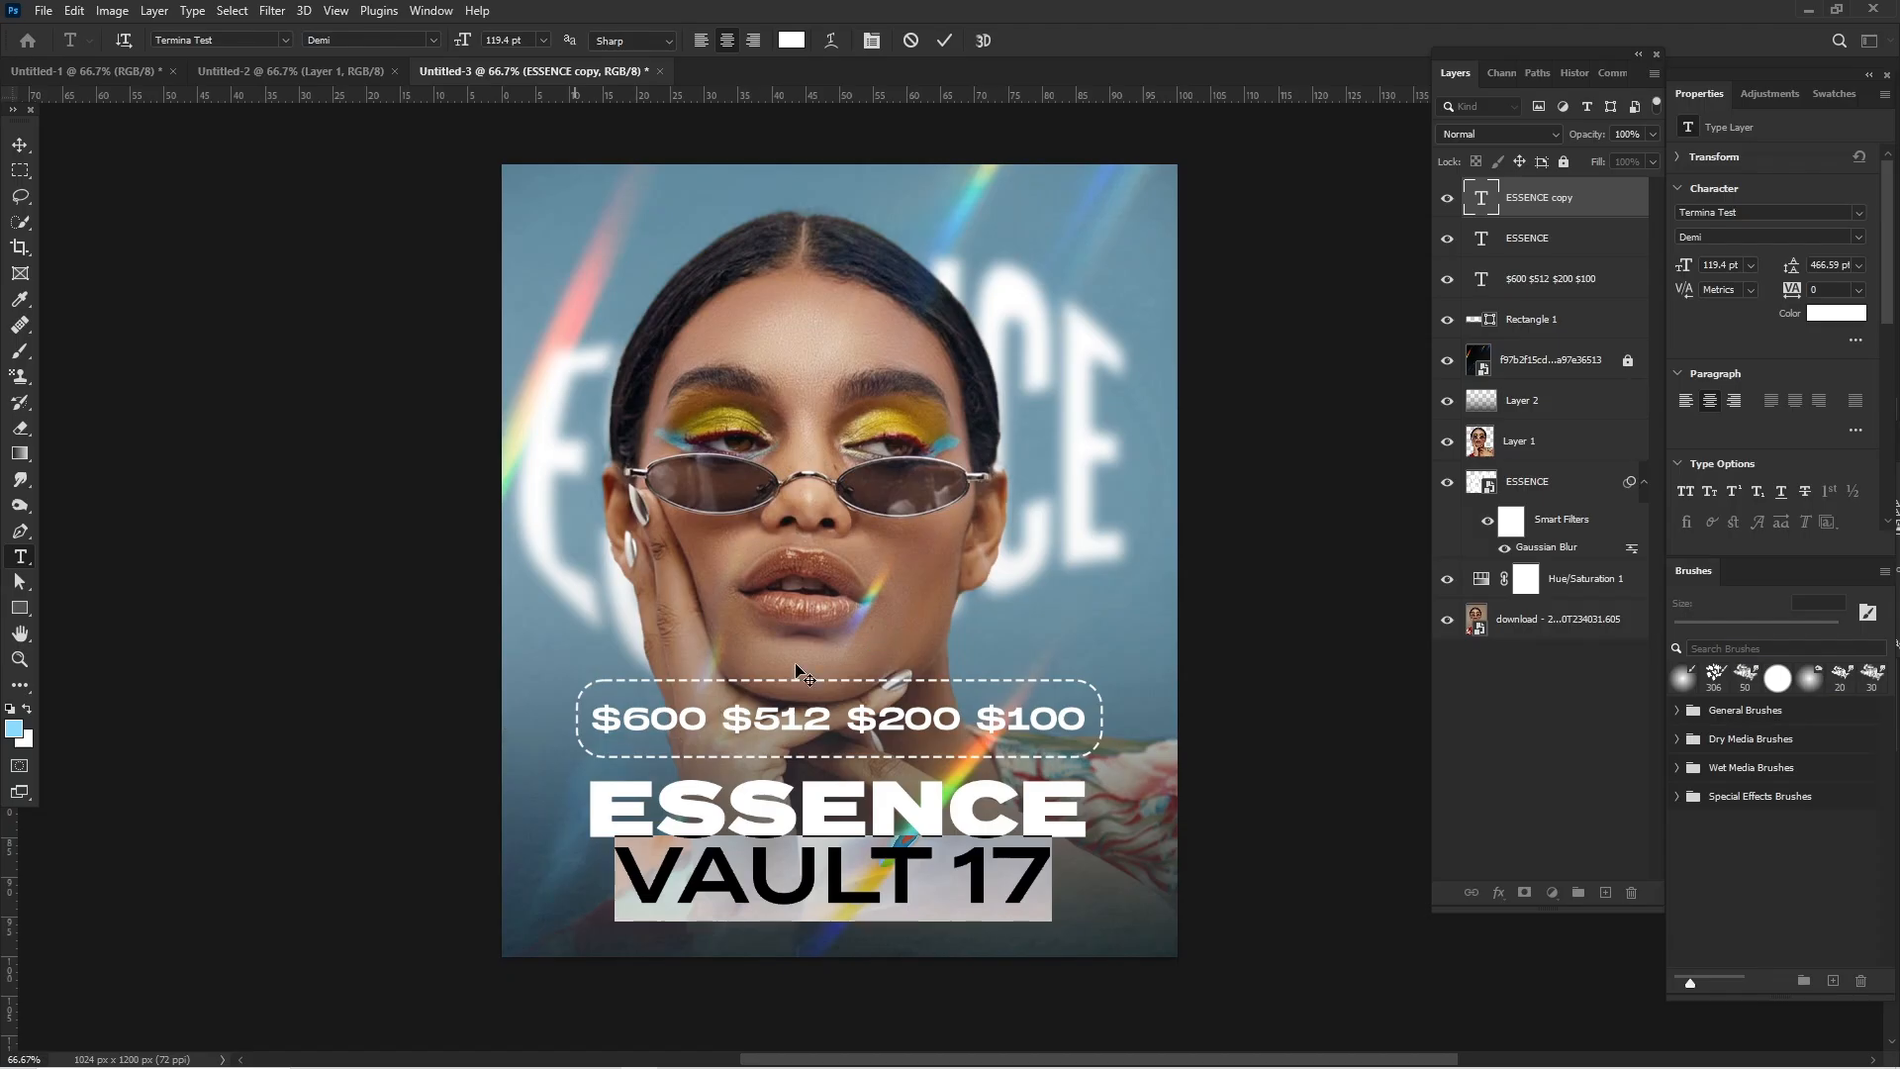
- Scale the VAULT 17 text down to about 67.23 pt and nudge it into place just beneath the ESSENCE title
click(20, 146)
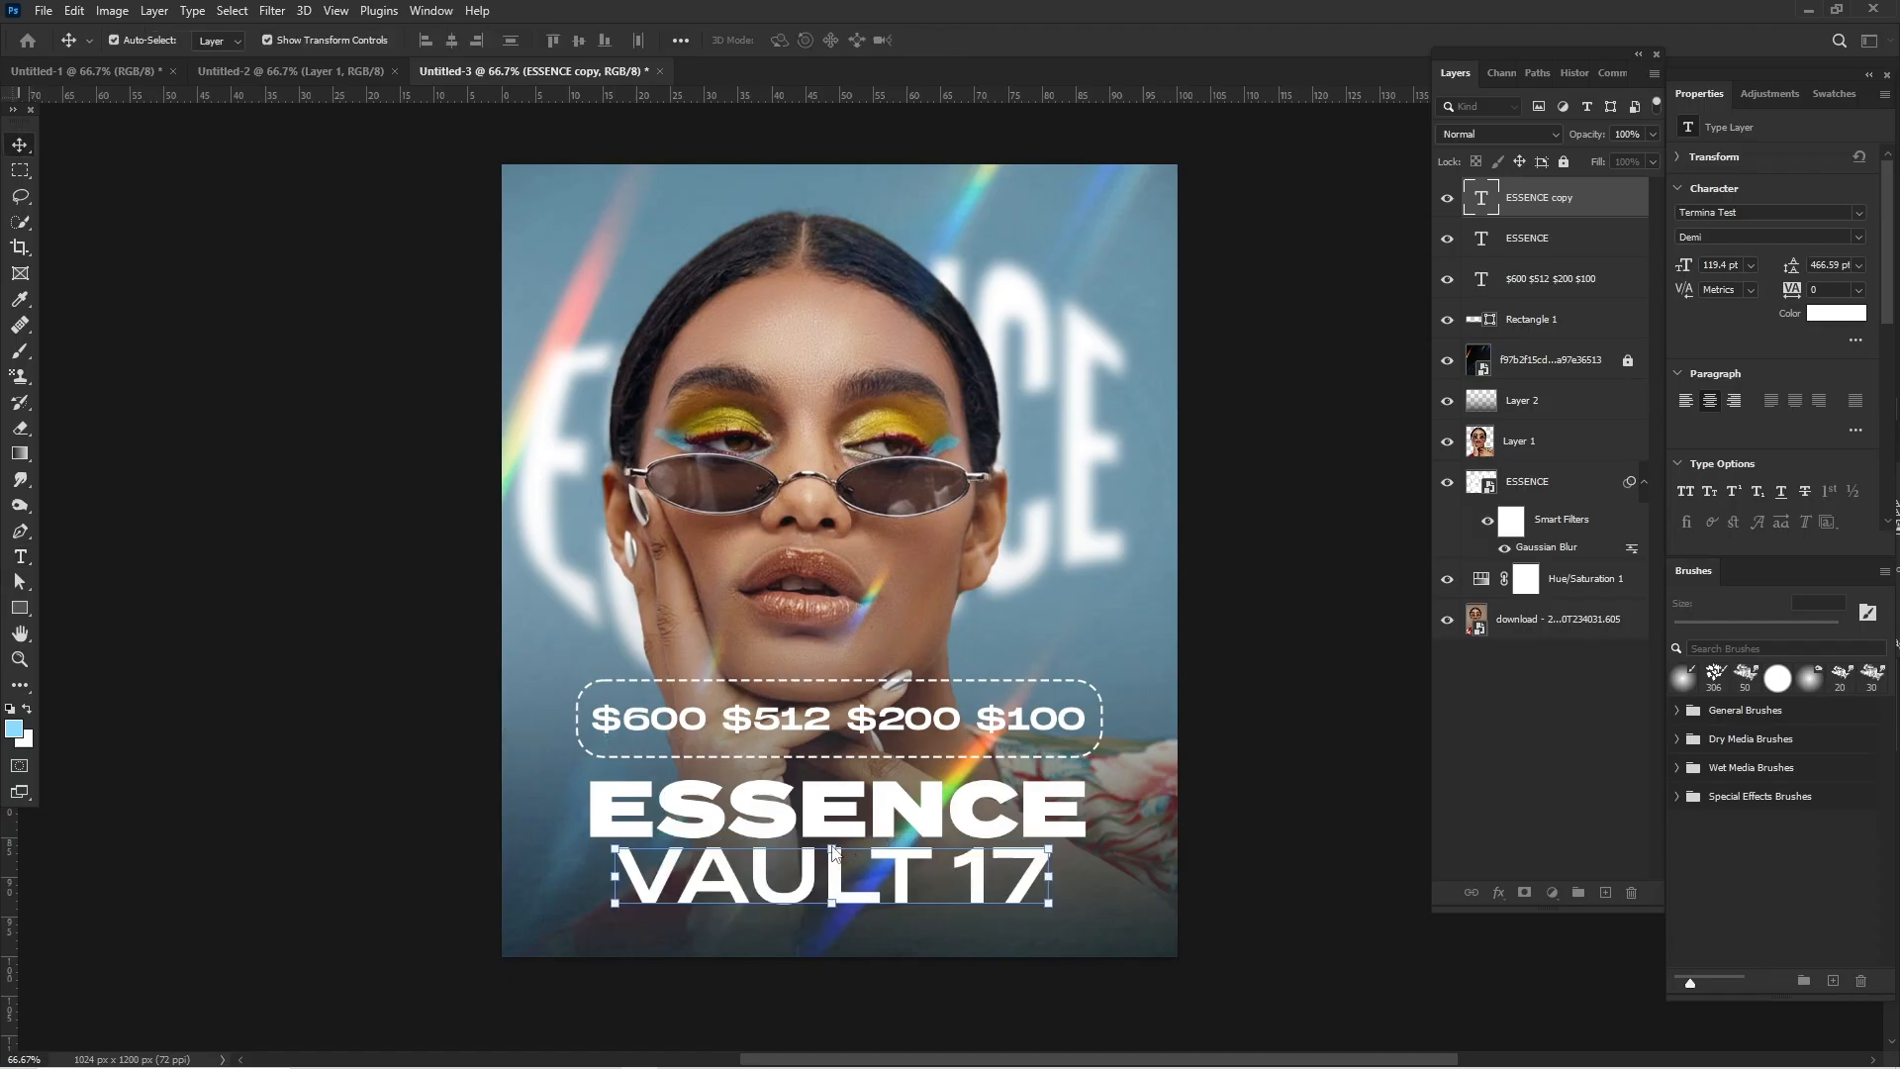
drag(831, 846, 832, 852)
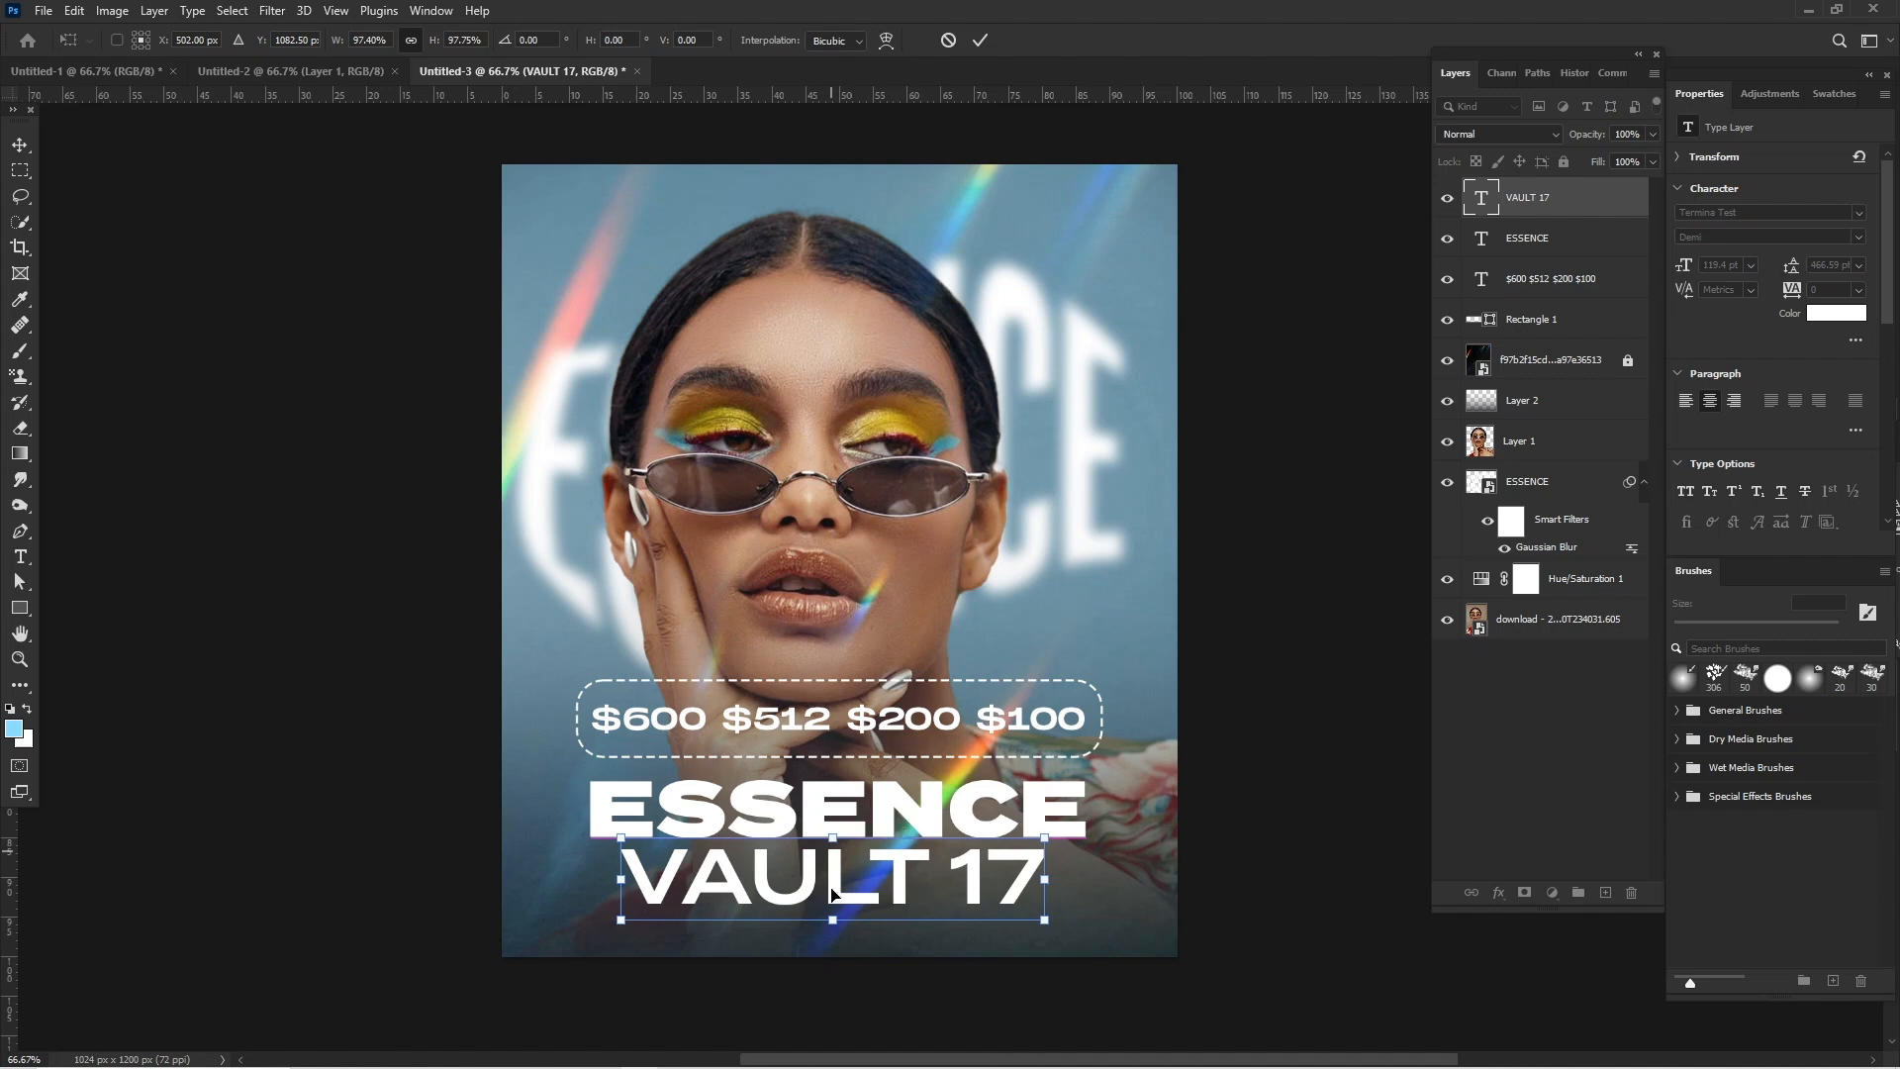
drag(836, 922, 818, 831)
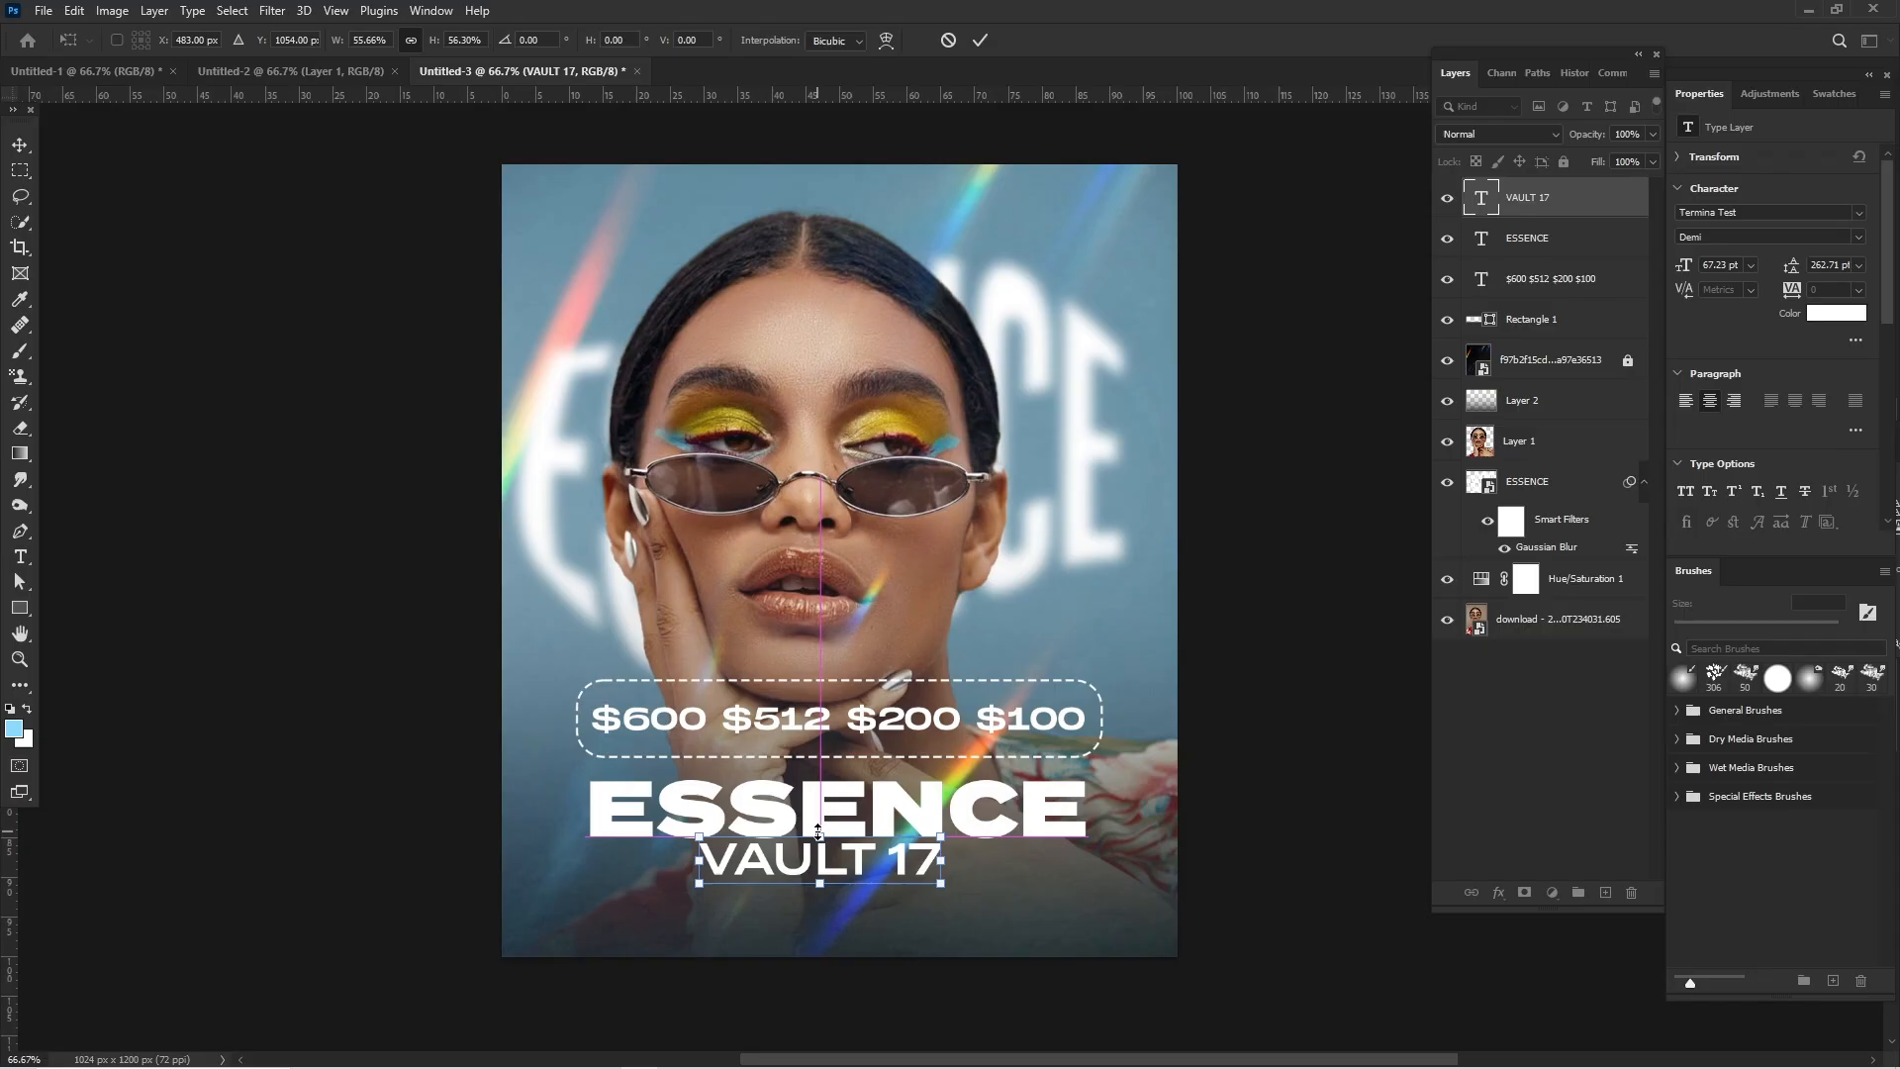
key(Down)
key(Down)
key(Down)
key(Return)
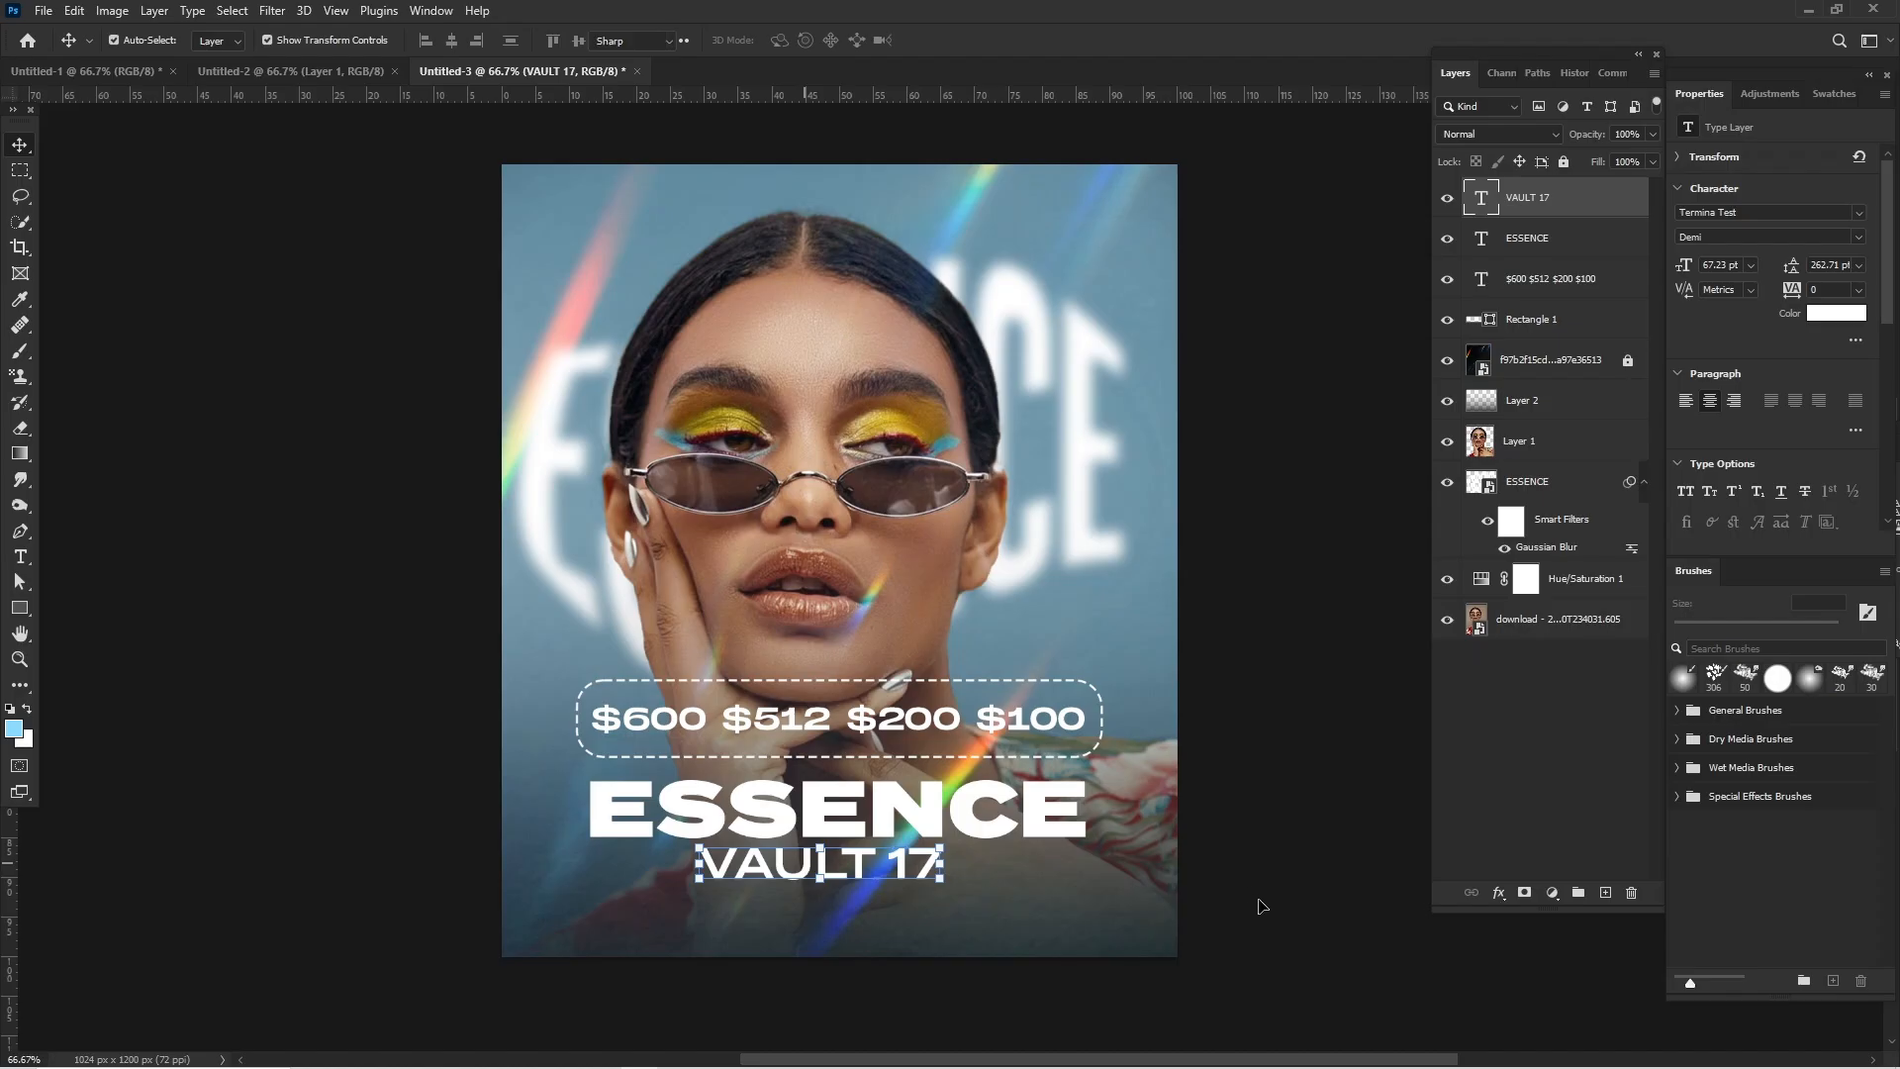
key(Return)
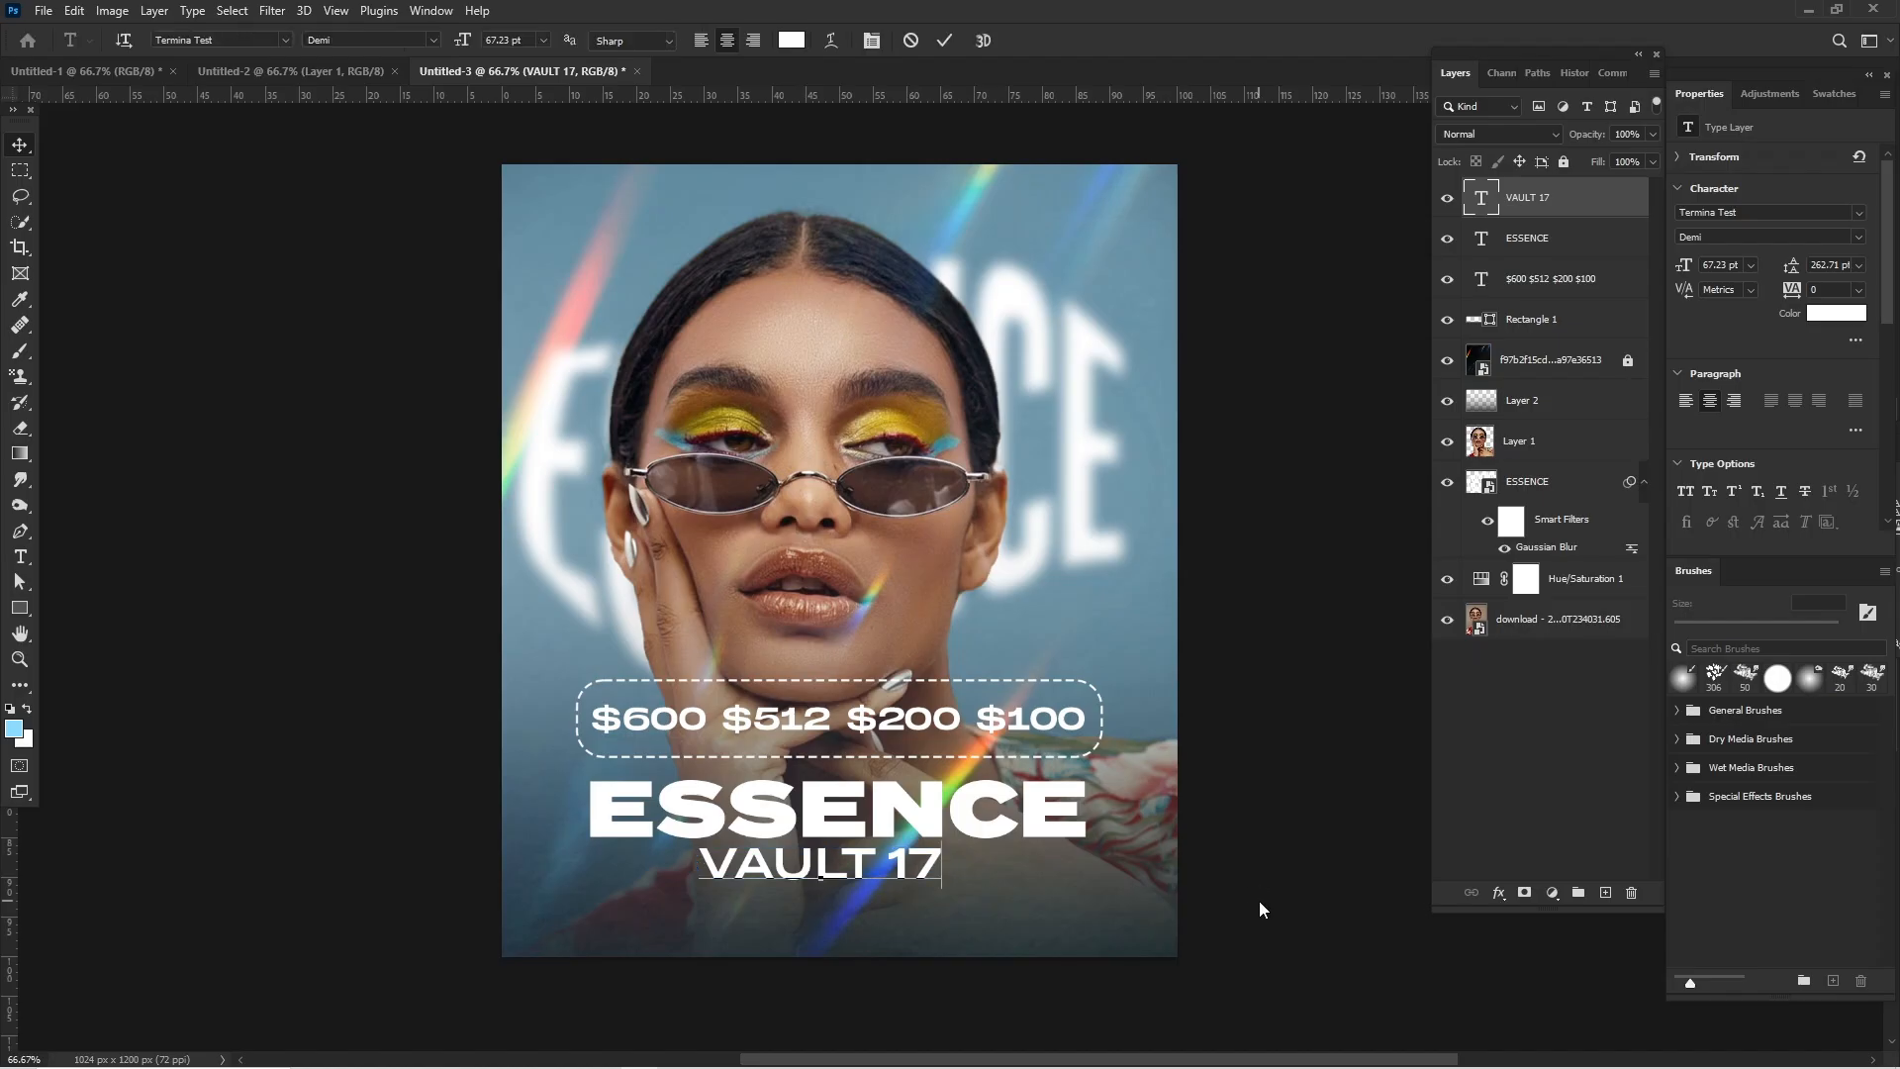
click(12, 145)
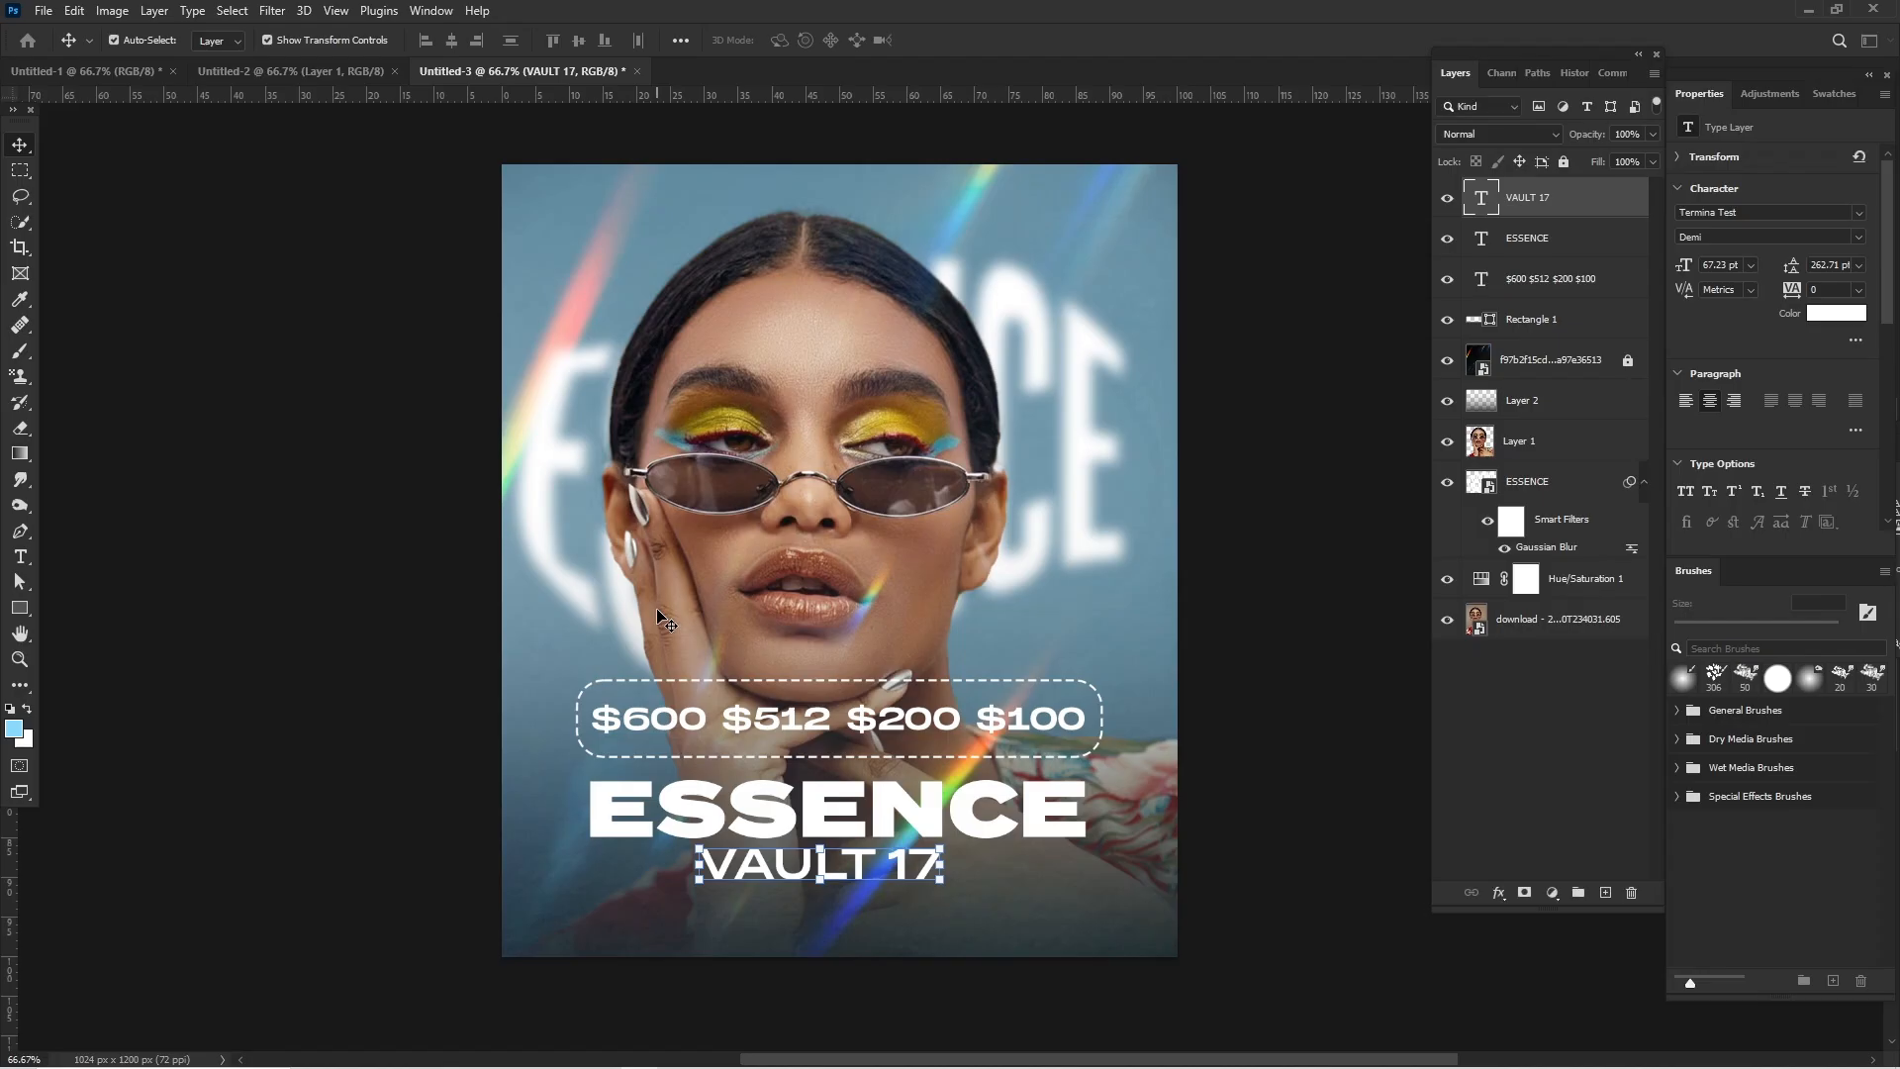
- Set the VAULT 17 text's font weight to Medium and move it slightly down, away from the ESSENCE title
click(1321, 491)
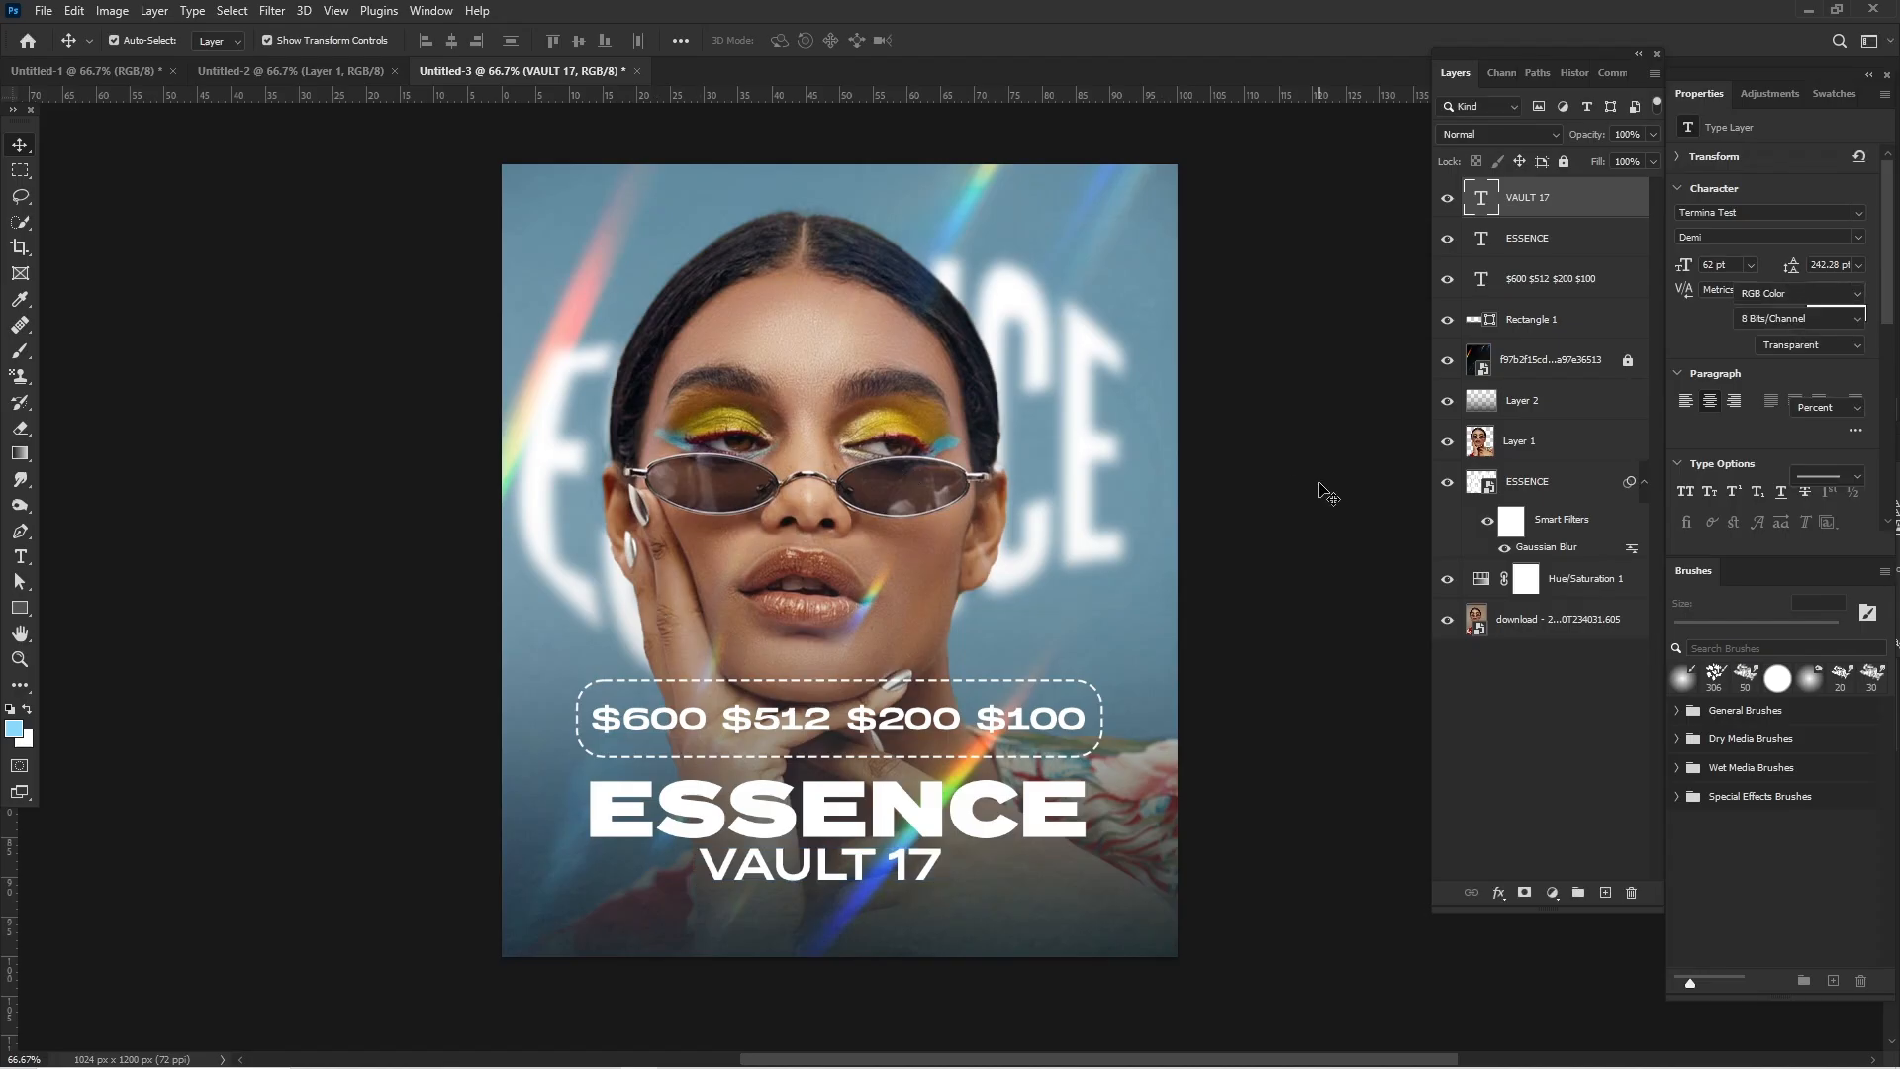
click(836, 873)
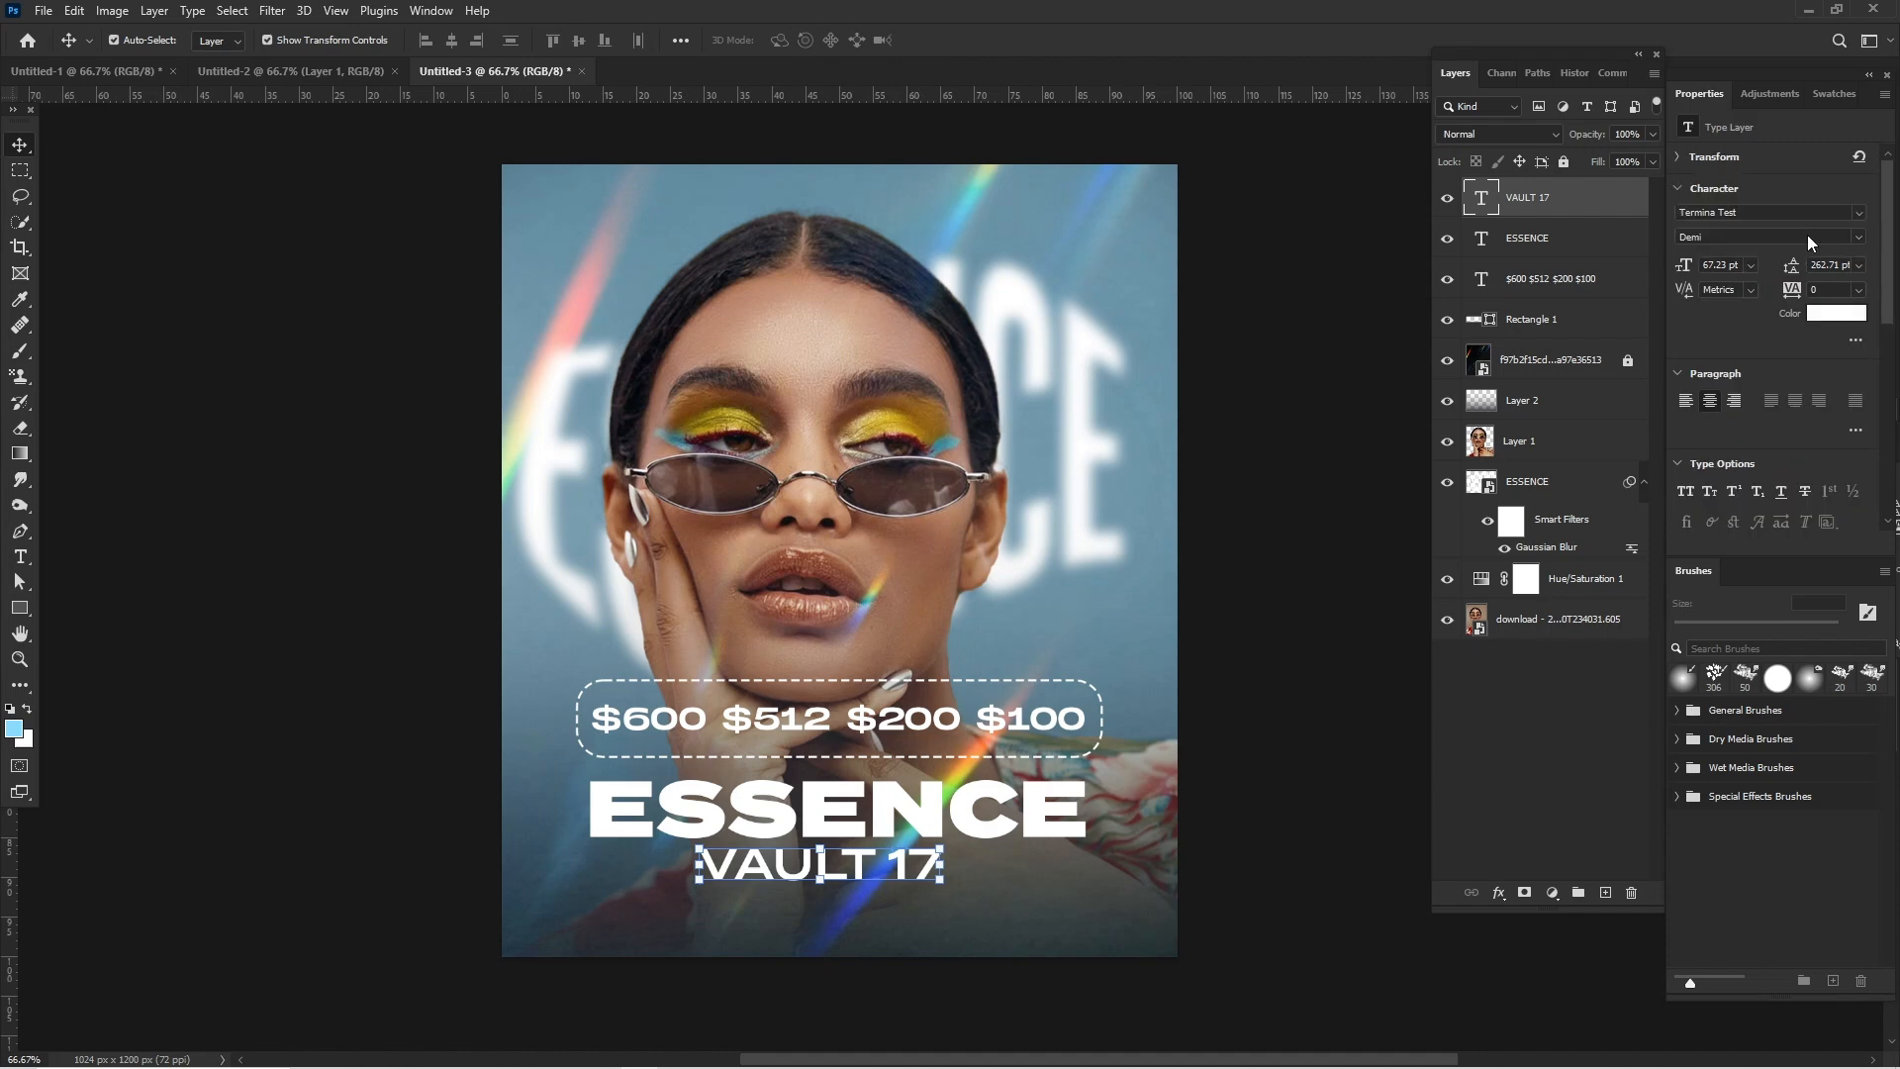
click(1857, 237)
click(1722, 319)
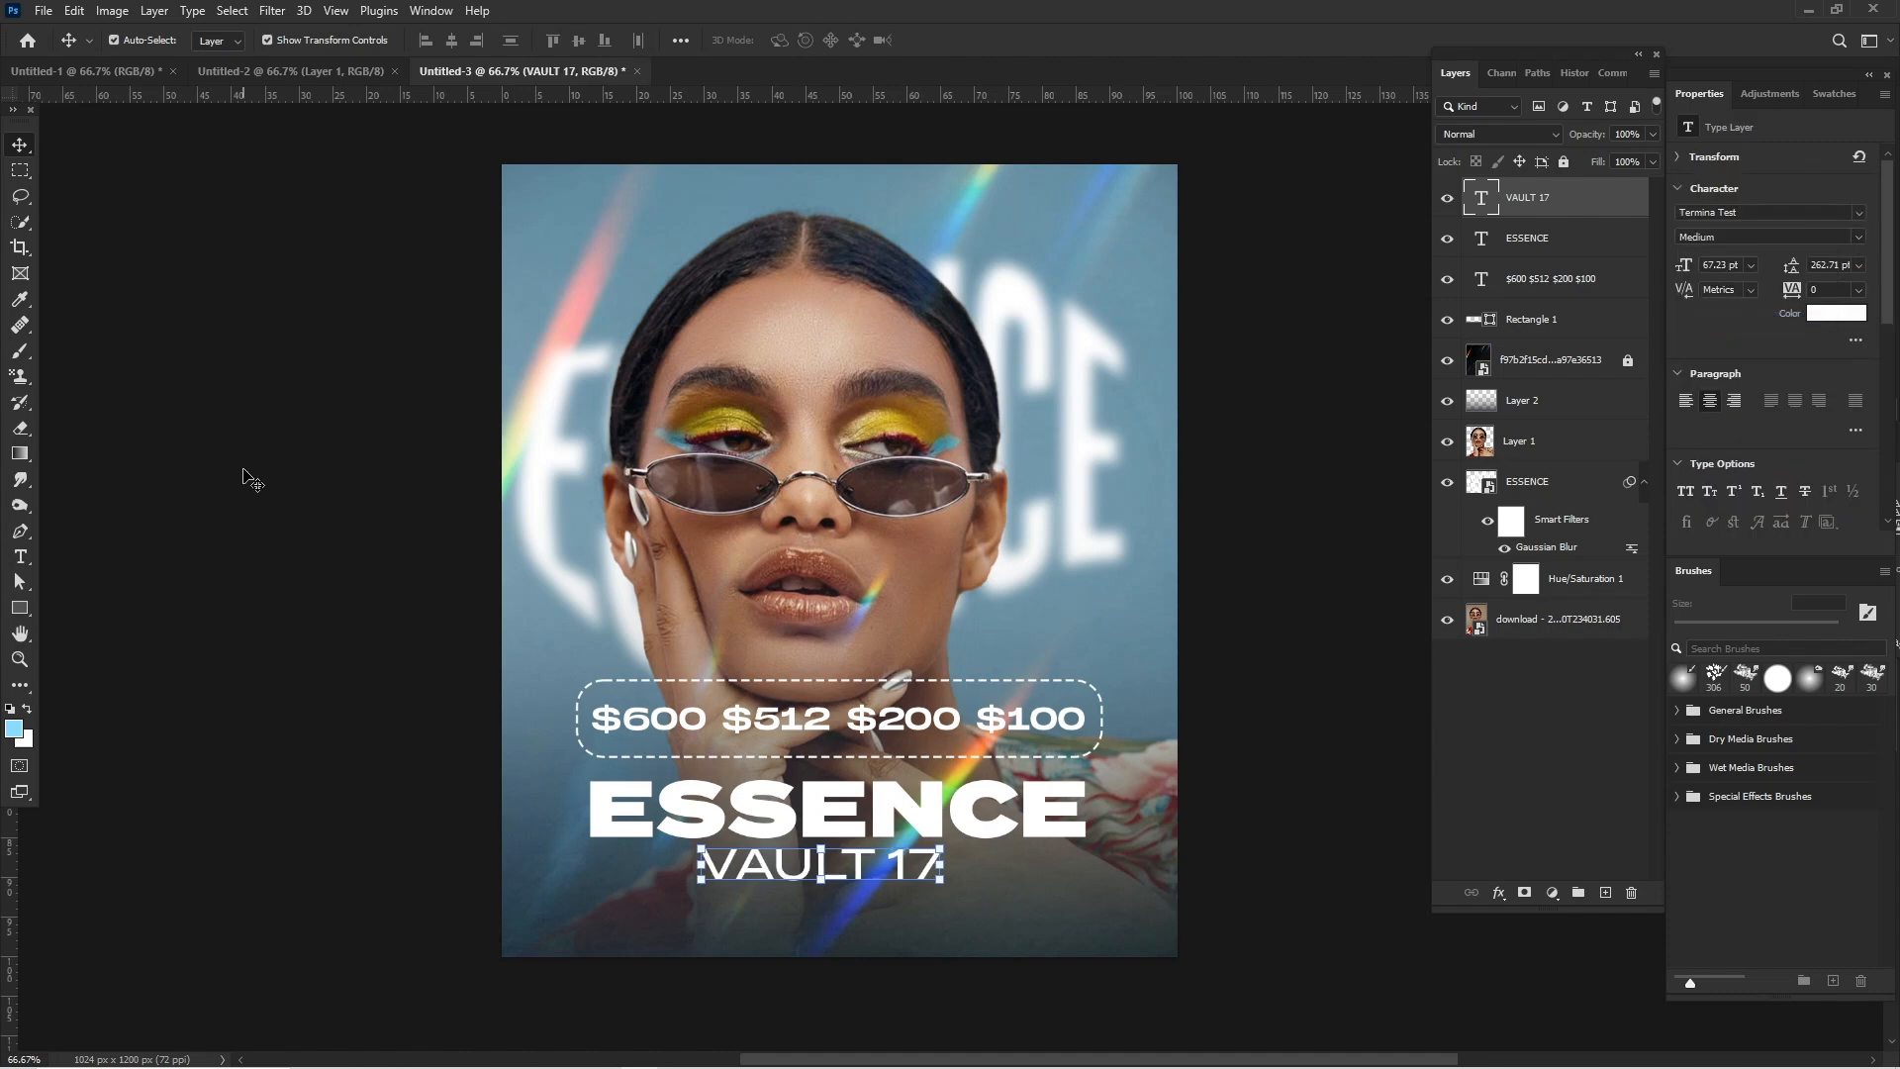
click(243, 471)
click(252, 480)
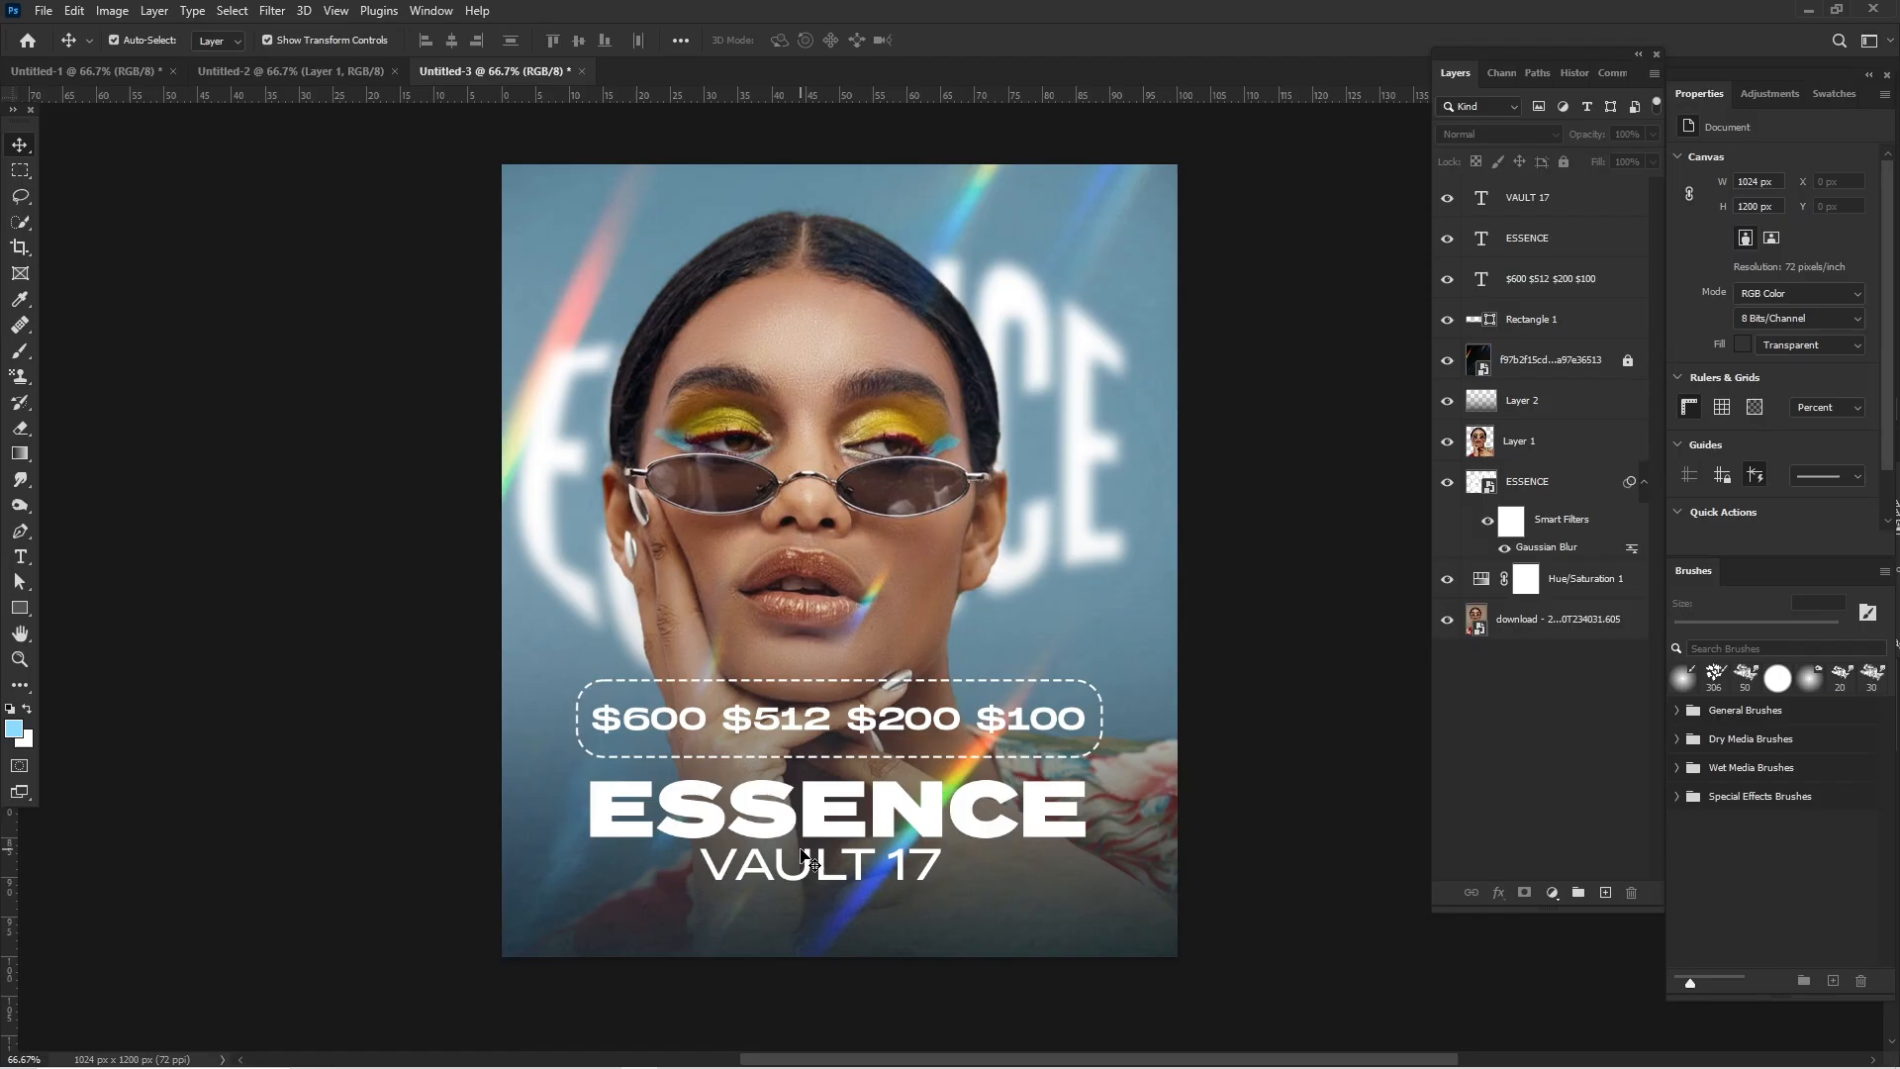
drag(811, 868, 814, 884)
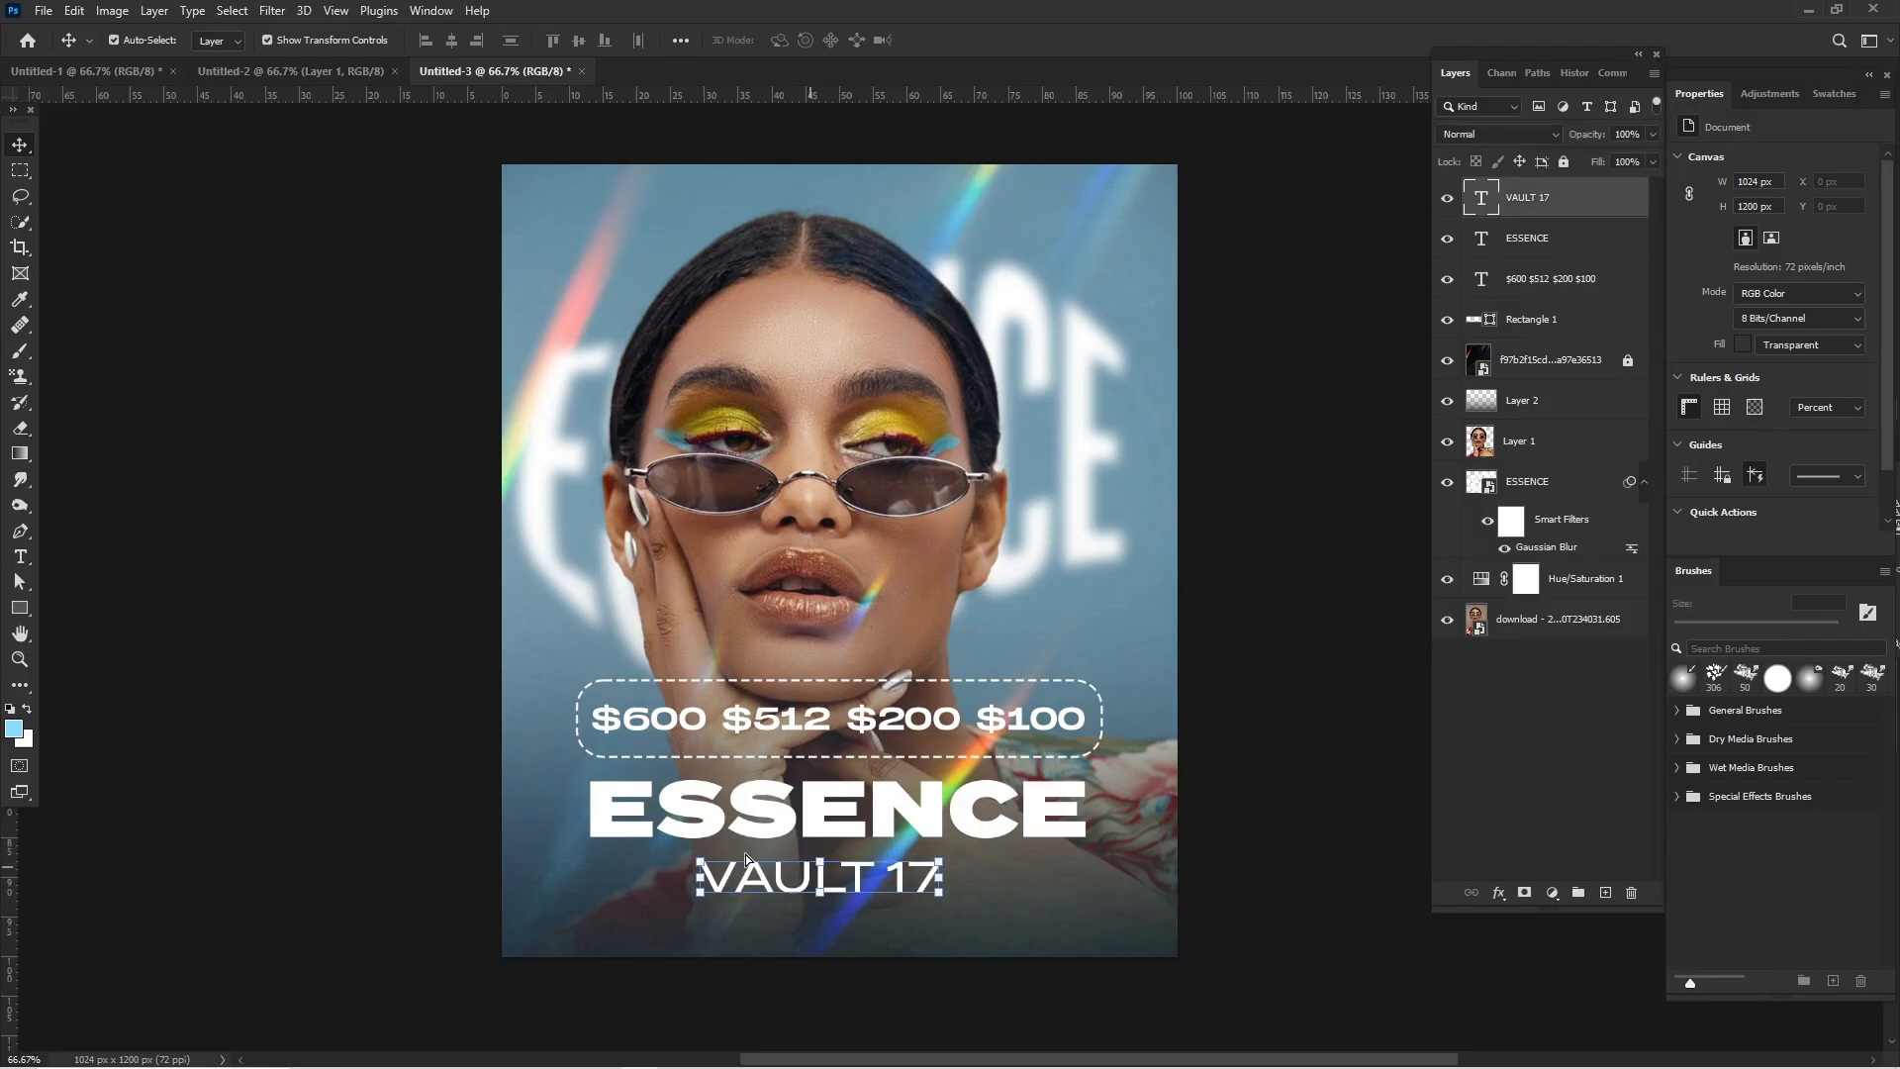
click(170, 628)
- Place the transparent-bitcoin wallet PNG from the essence folder into the poster, scaled to about 70.44%
click(641, 1059)
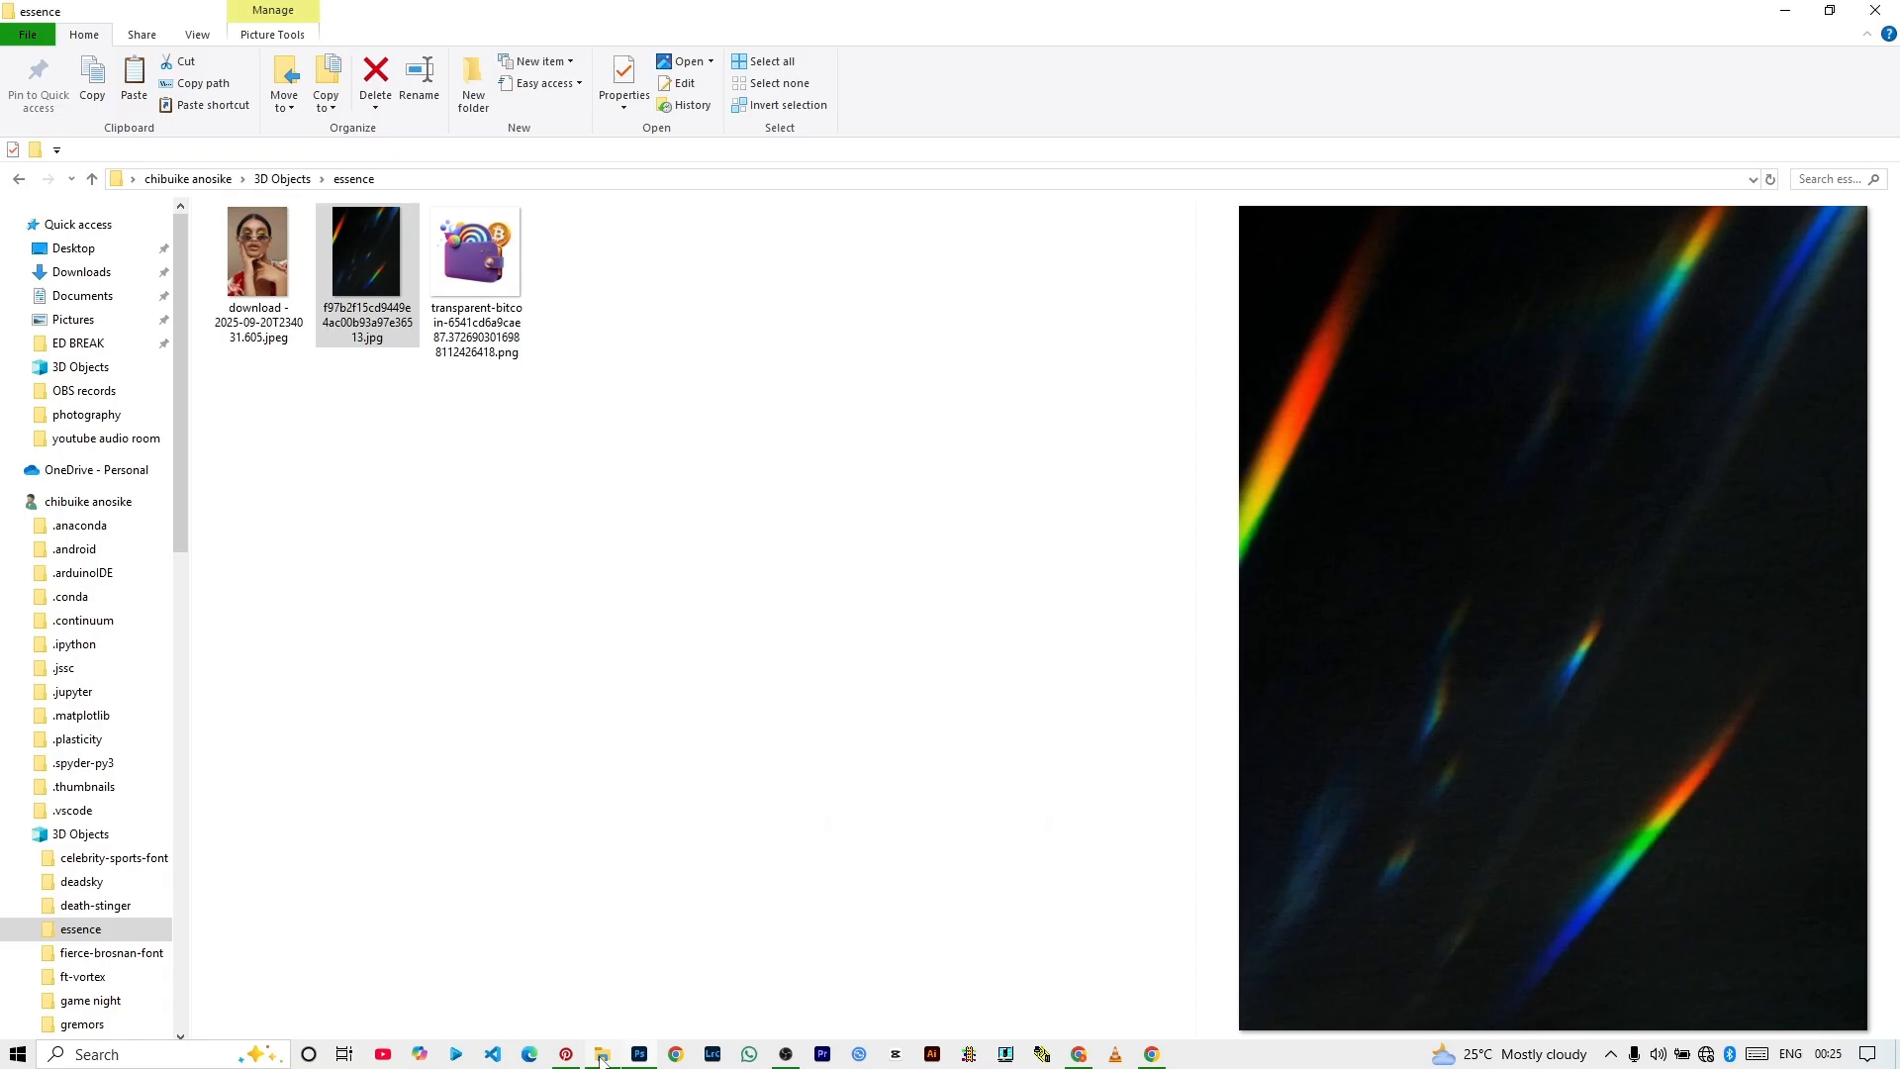
click(475, 275)
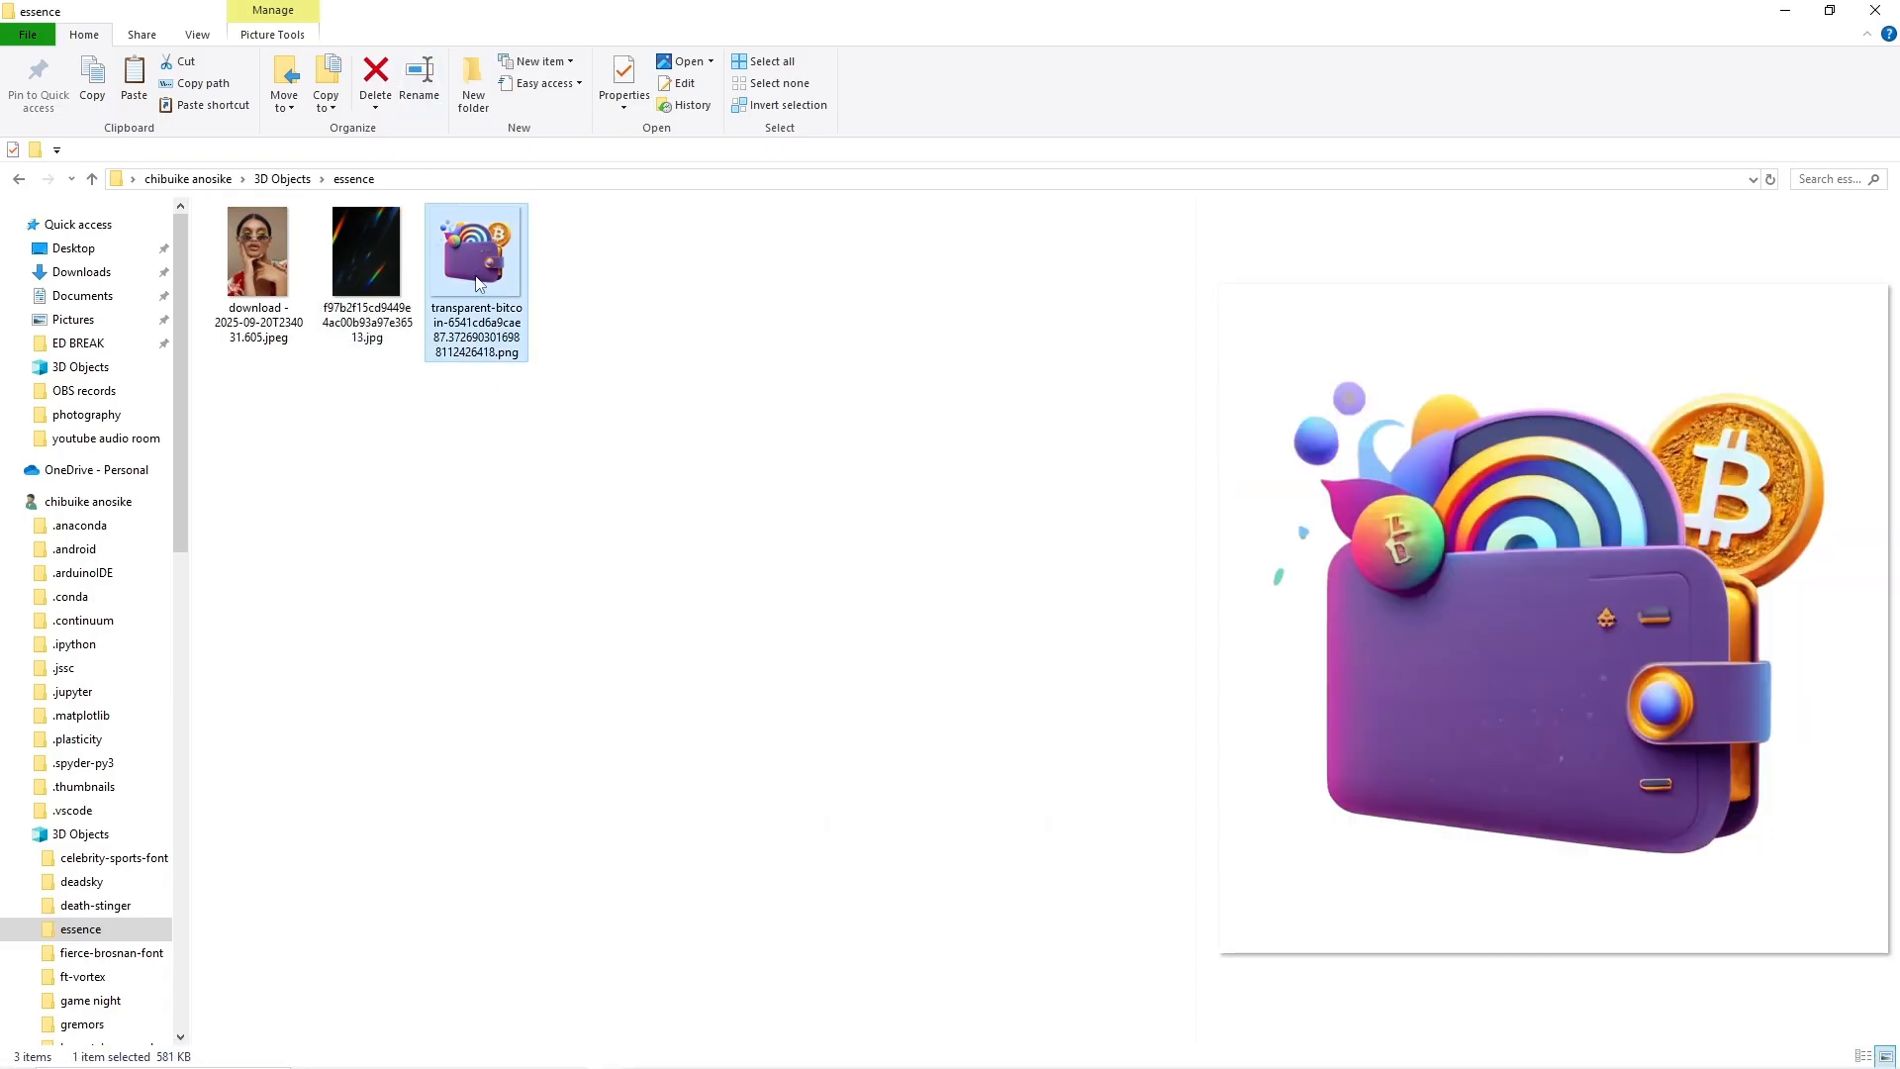
drag(475, 282, 614, 366)
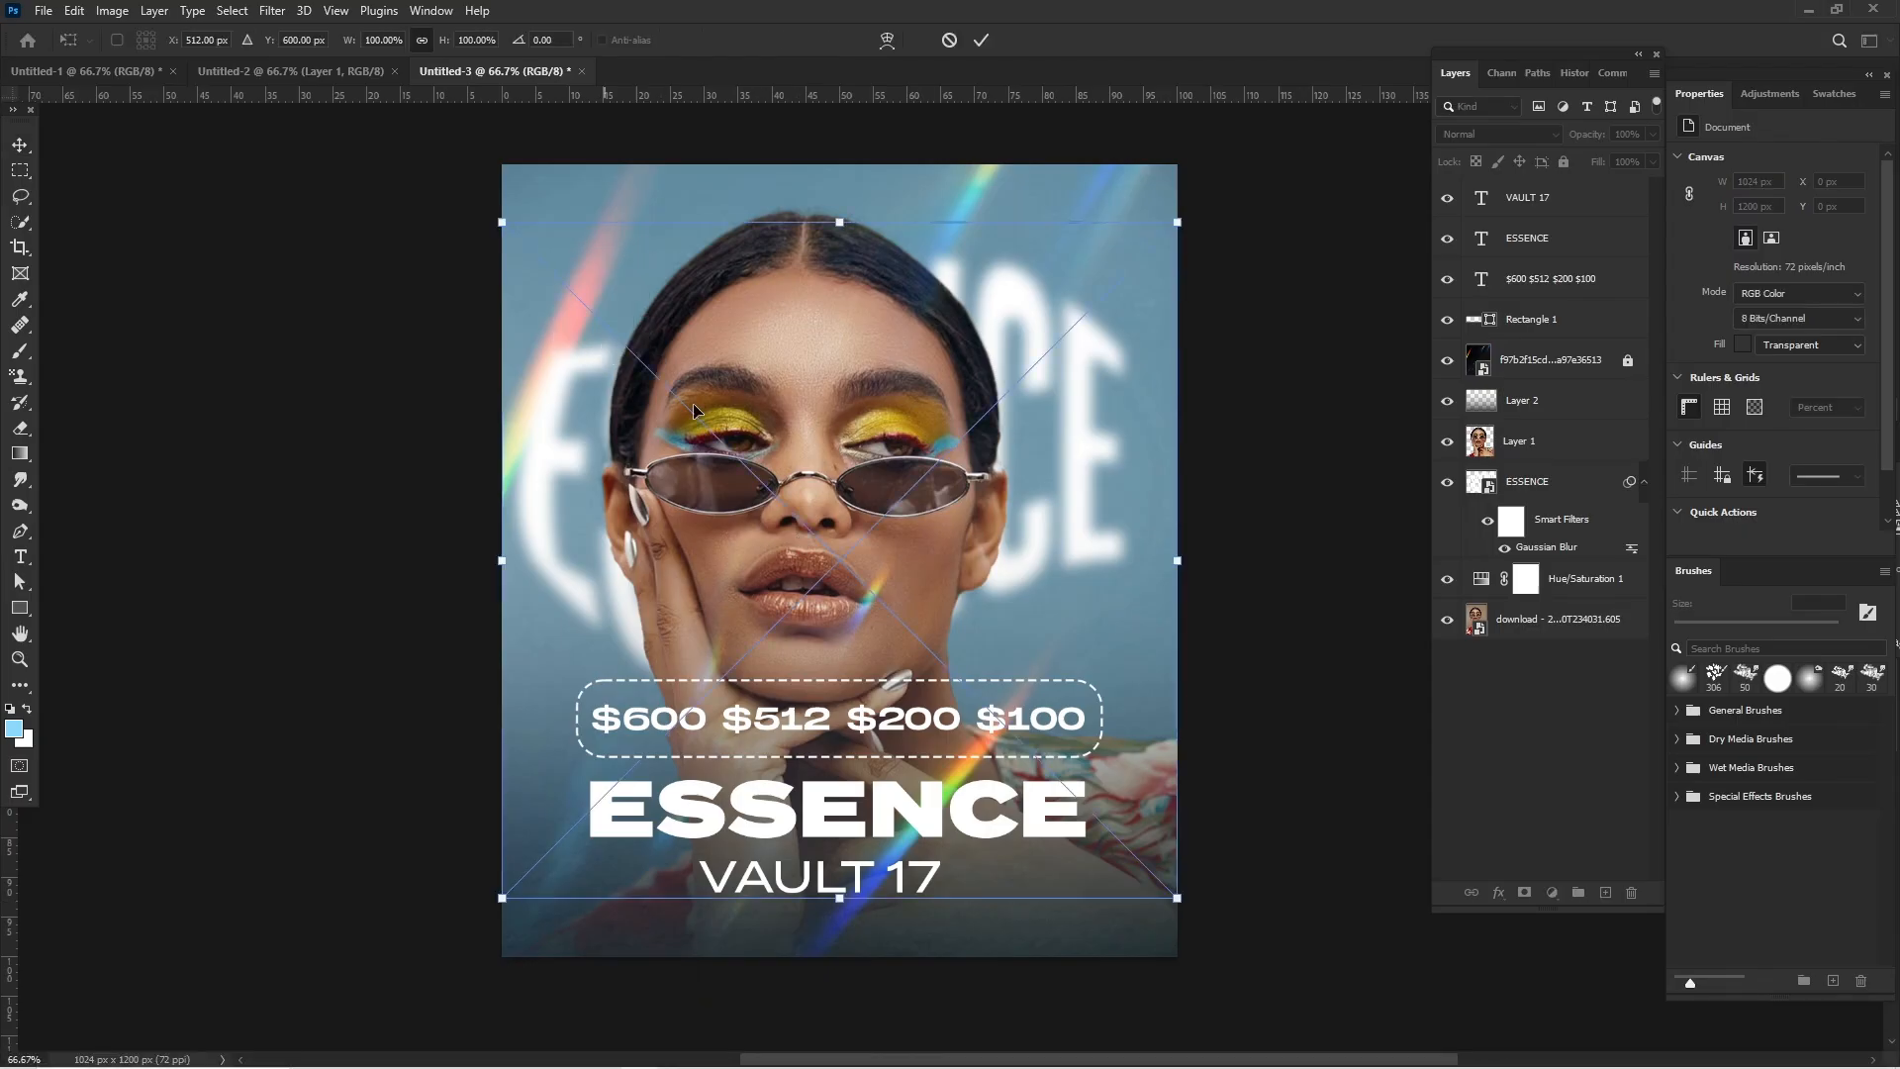
drag(1176, 897, 1081, 610)
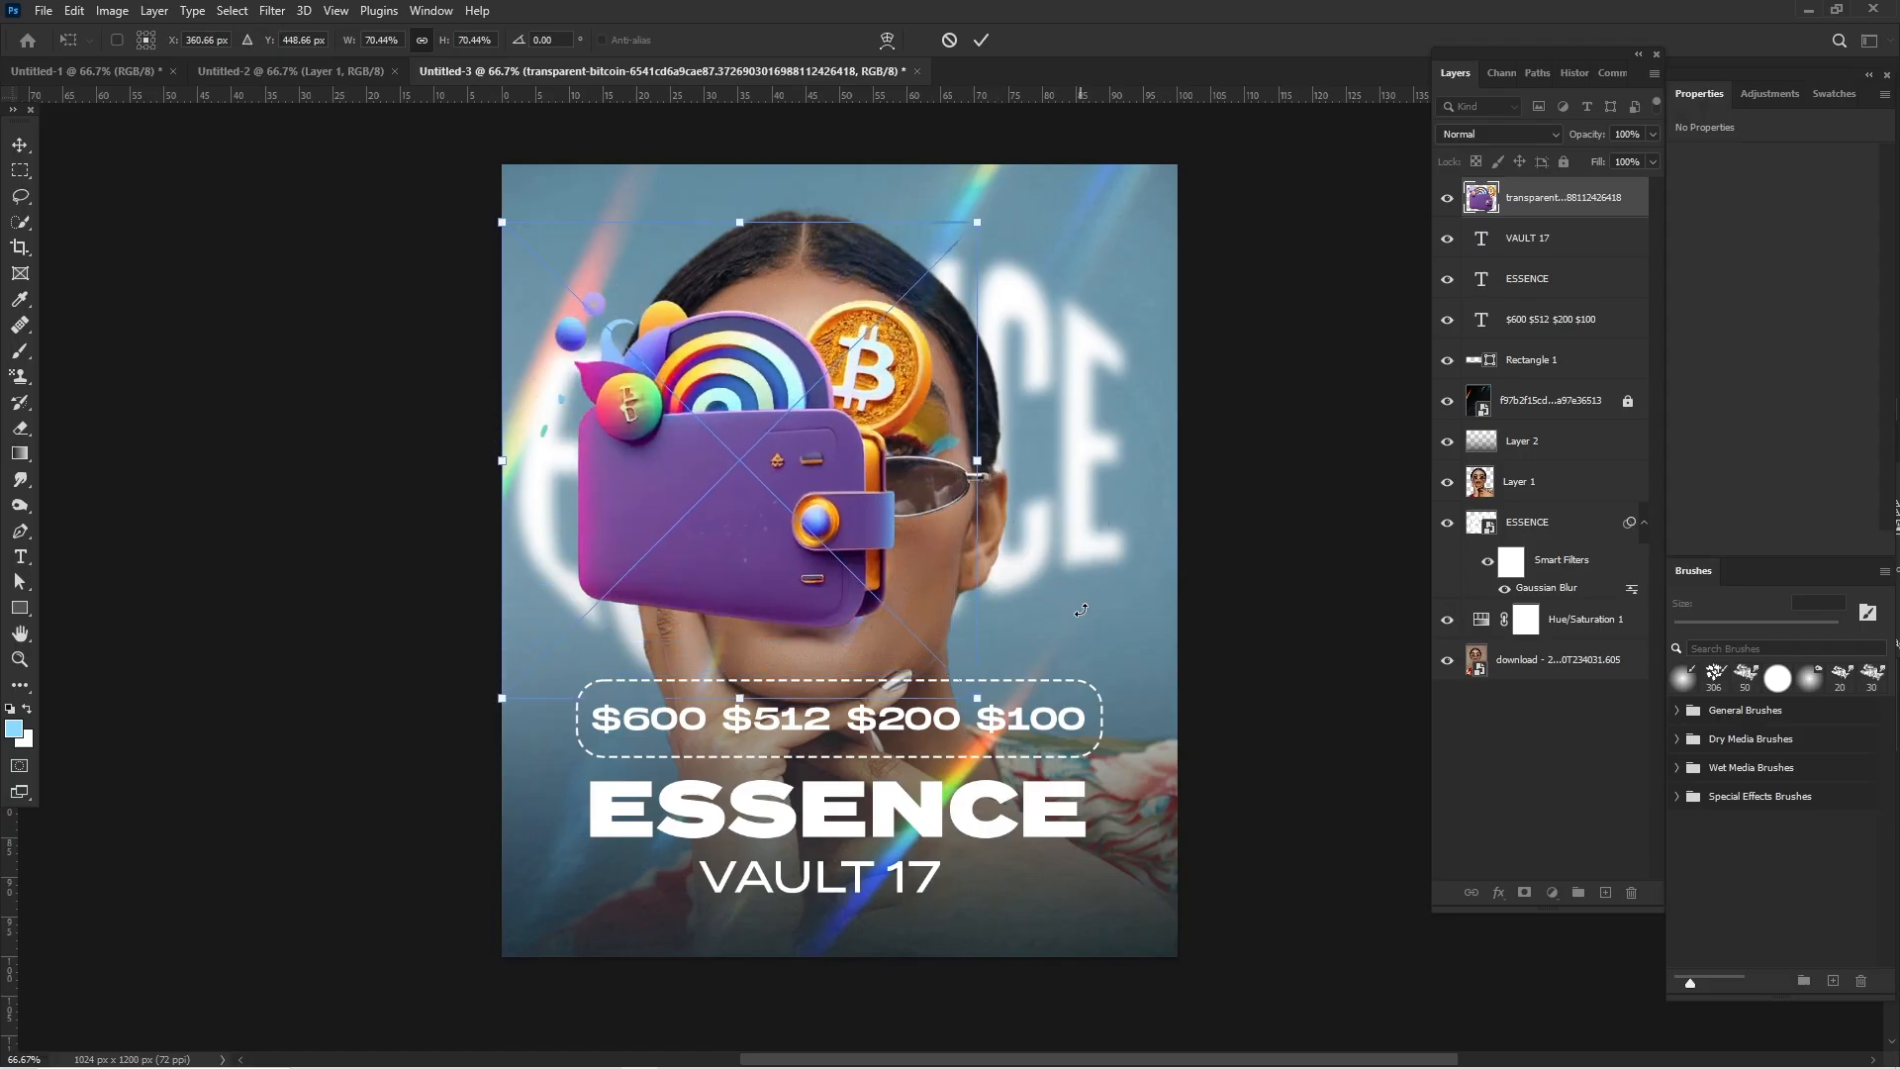
key(Return)
- Rotate the wallet clockwise by about 25.8° and move it partly off the poster's upper-left corner
key(ctrl+t)
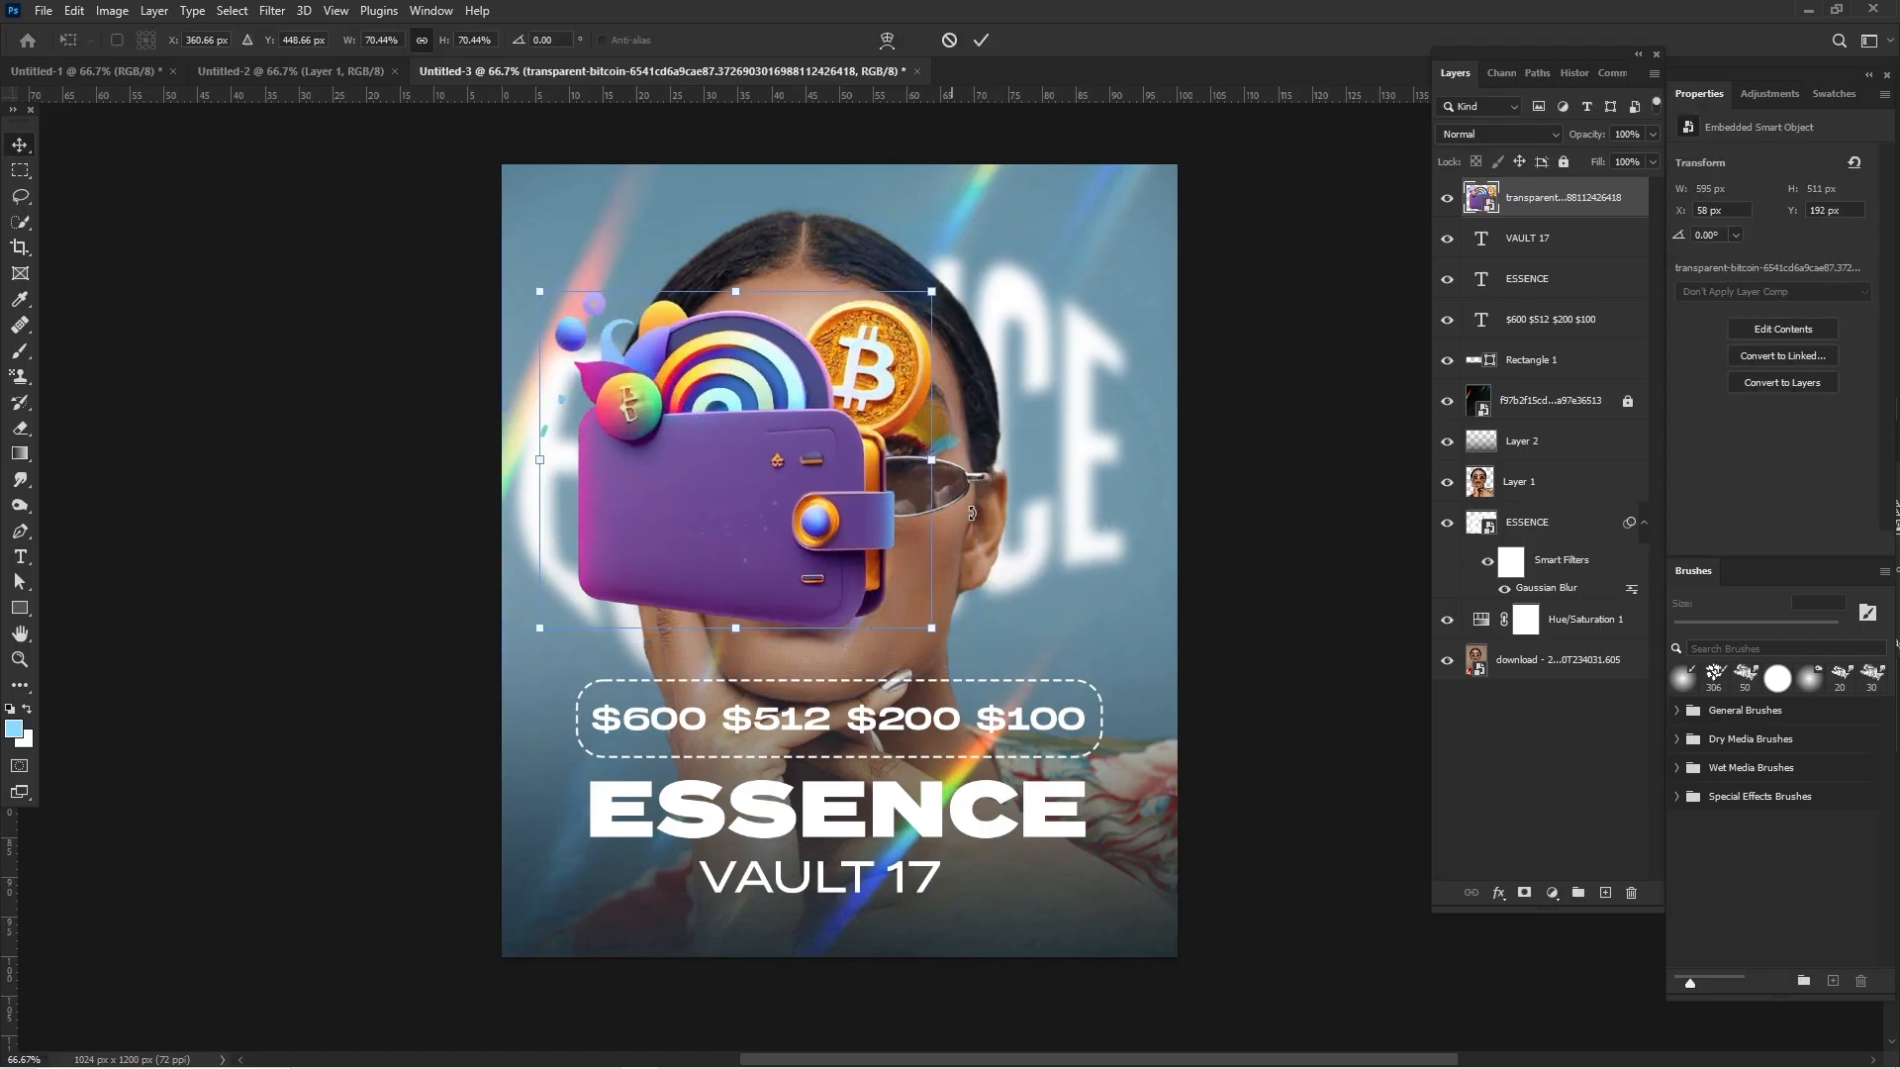
drag(950, 444, 971, 525)
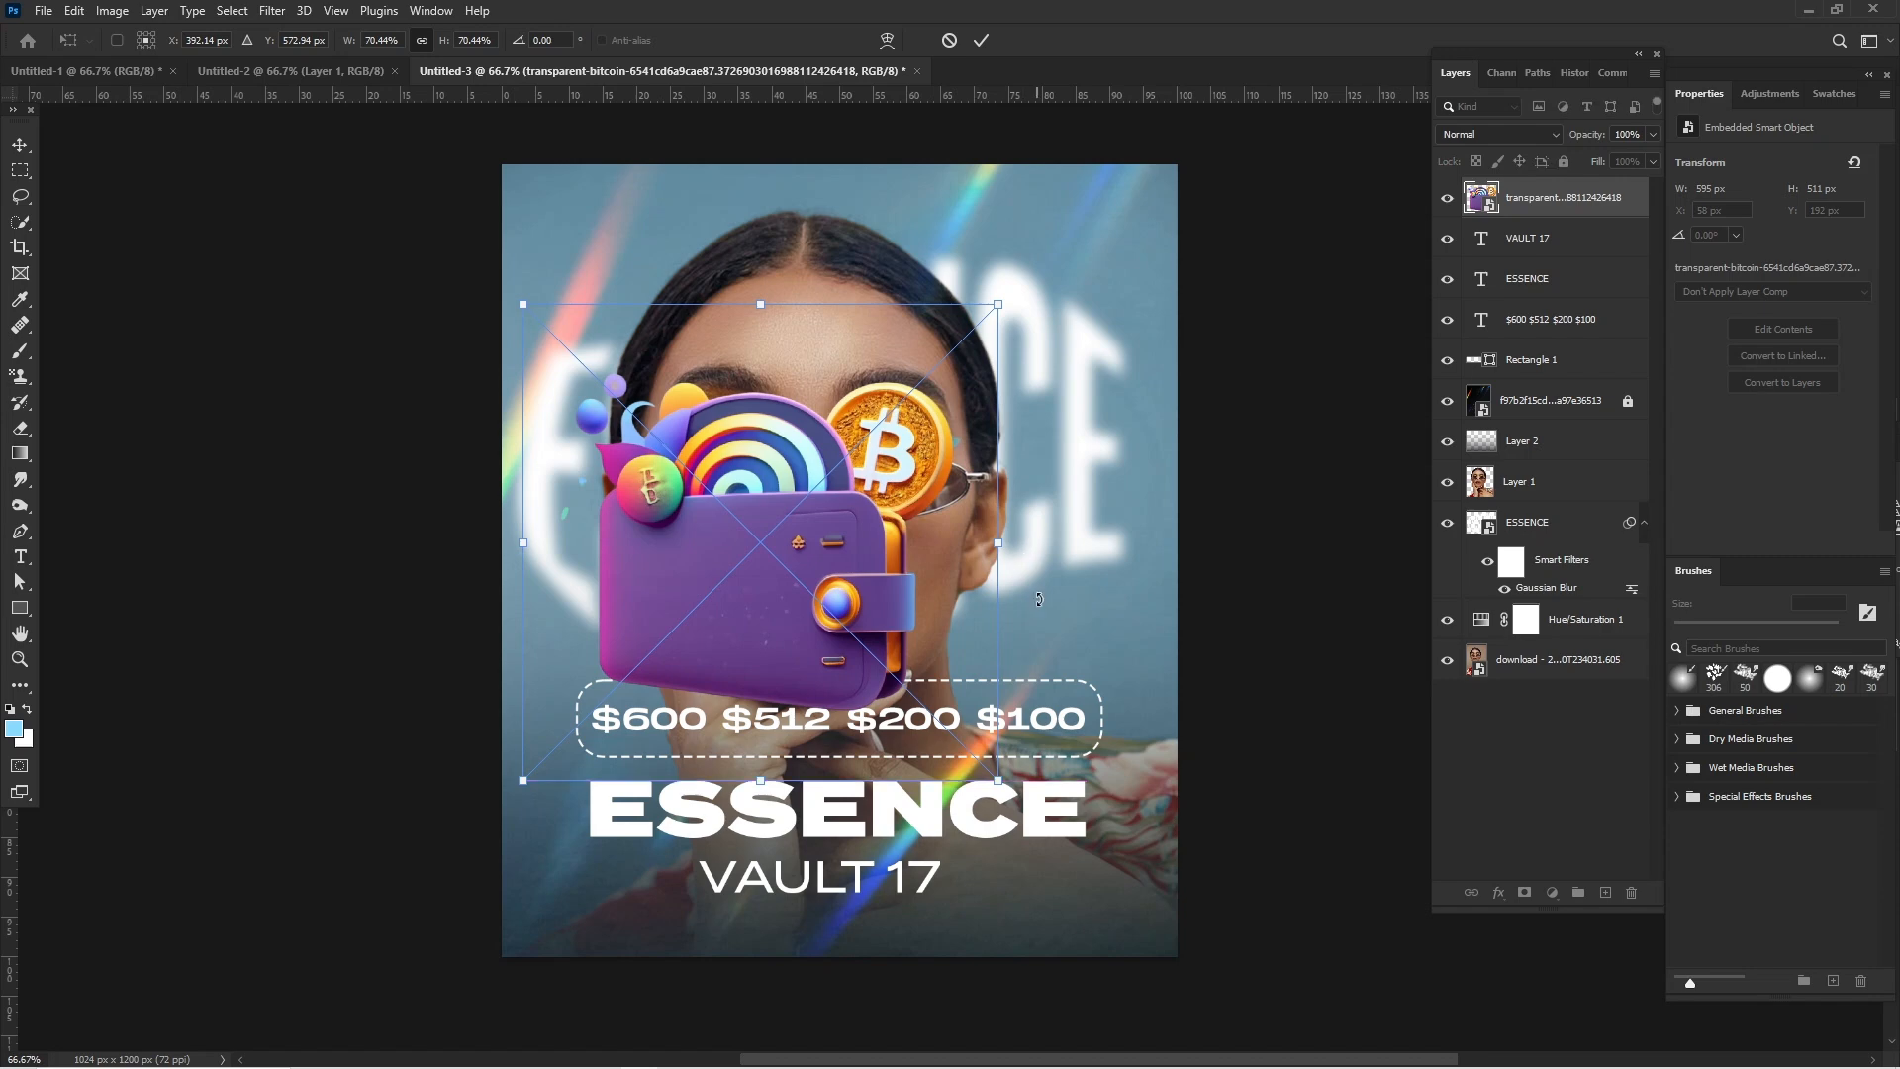
drag(1038, 598, 1022, 730)
drag(766, 535, 467, 284)
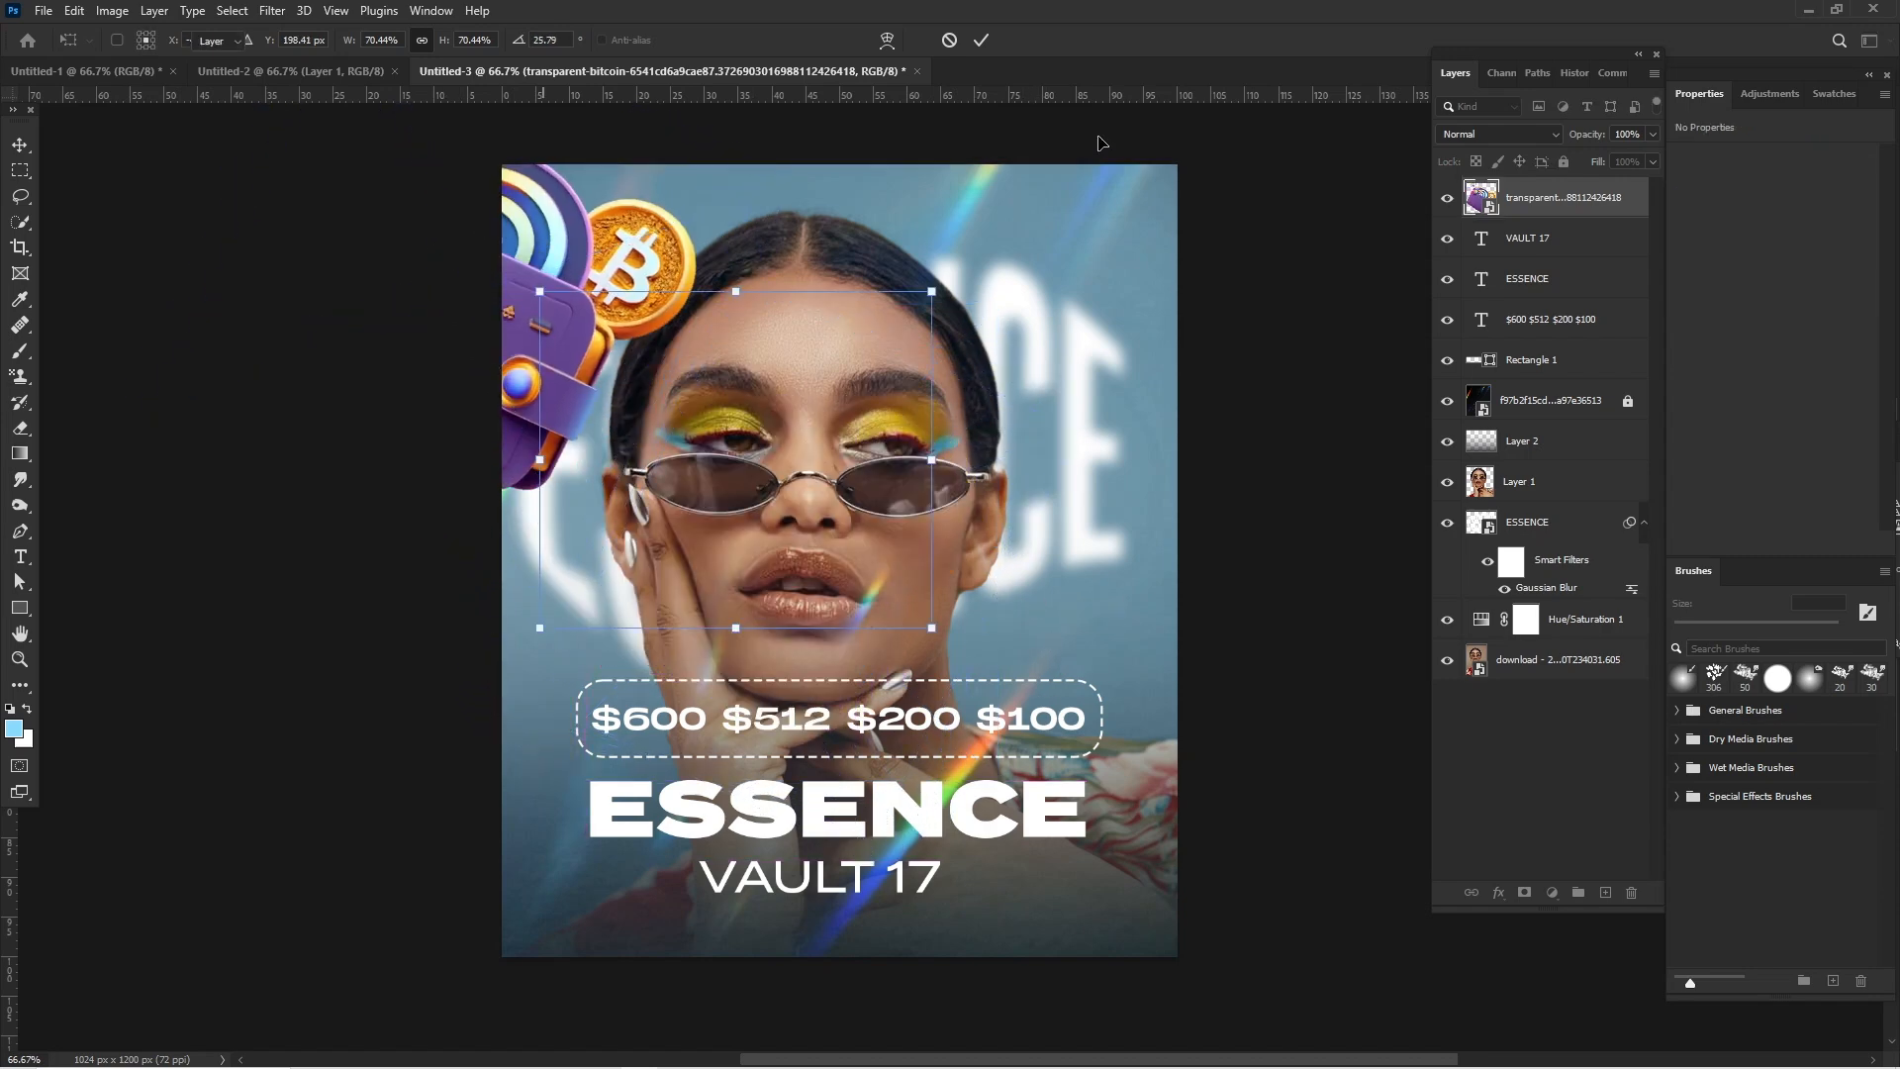
key(Return)
- Move the wallet layer directly beneath Layer 1 and apply a Gaussian Blur with a 5.6-pixel radius to it
drag(1611, 199, 1610, 495)
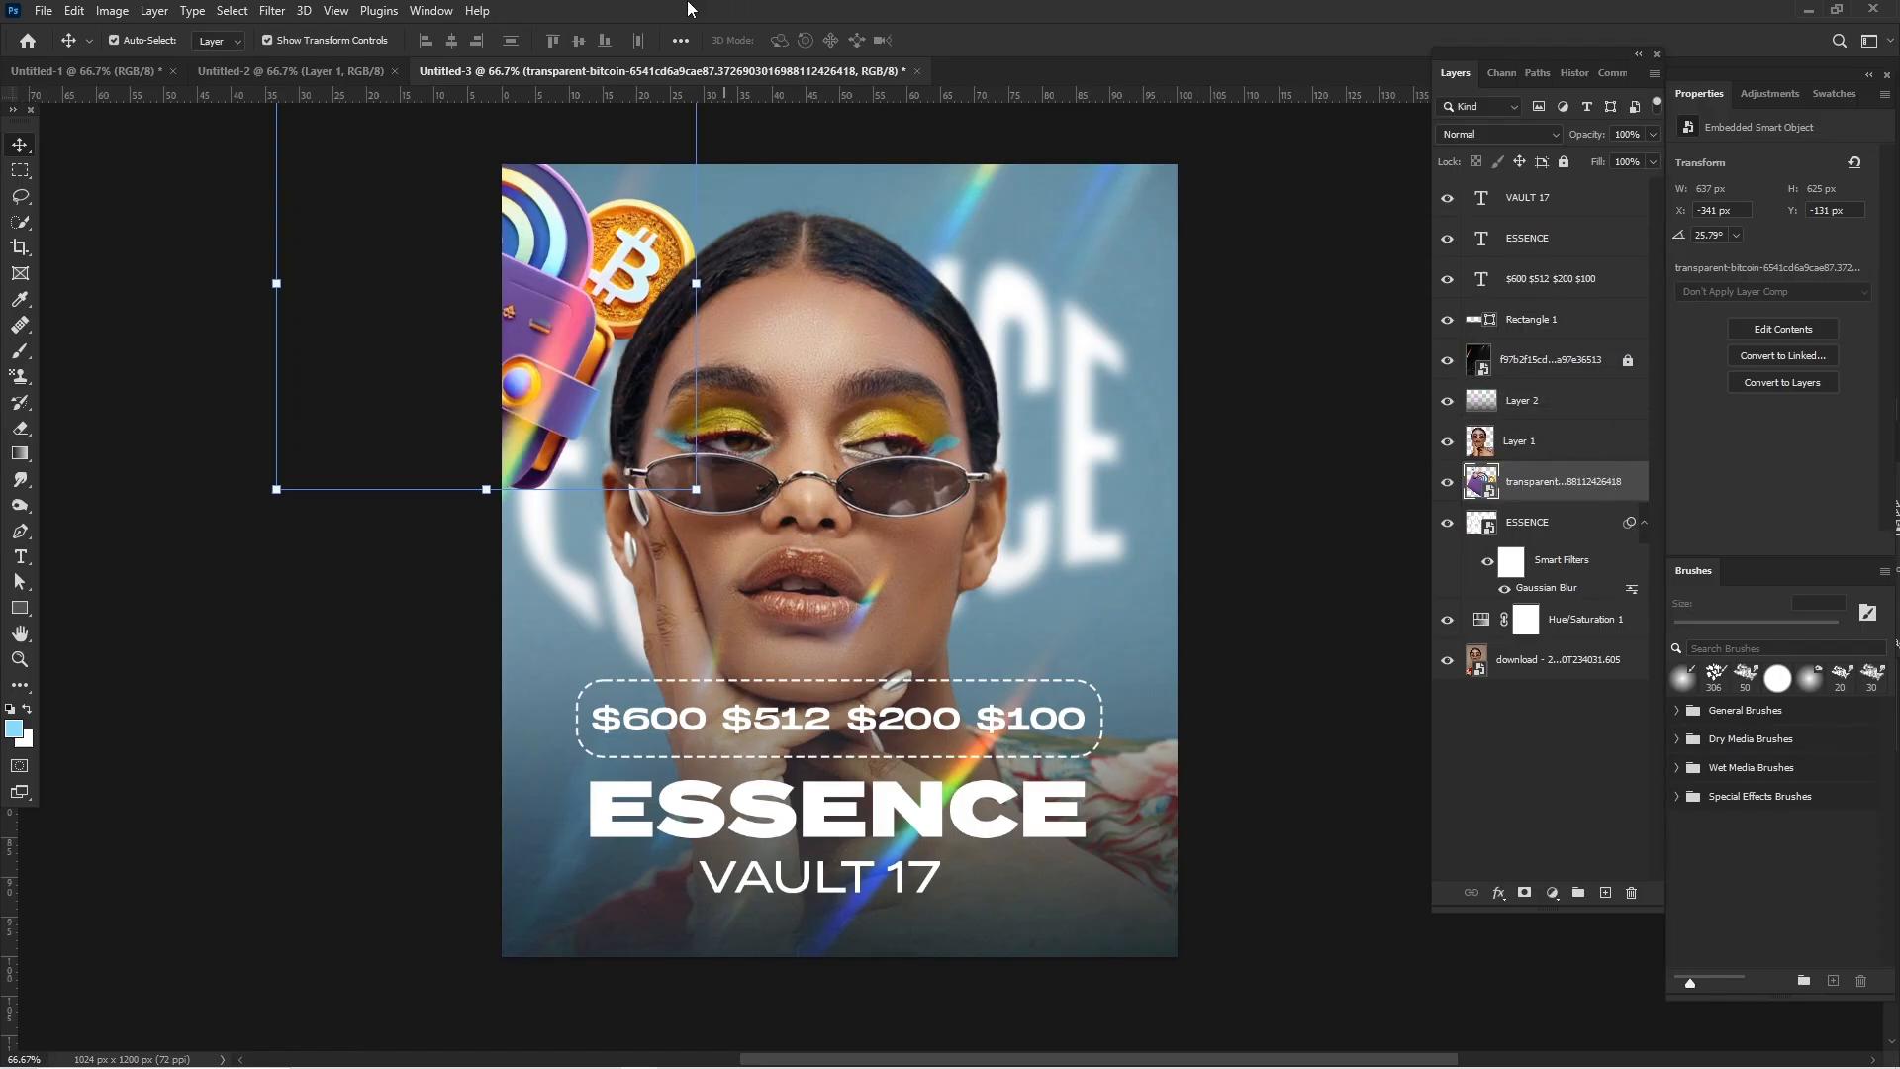
click(274, 10)
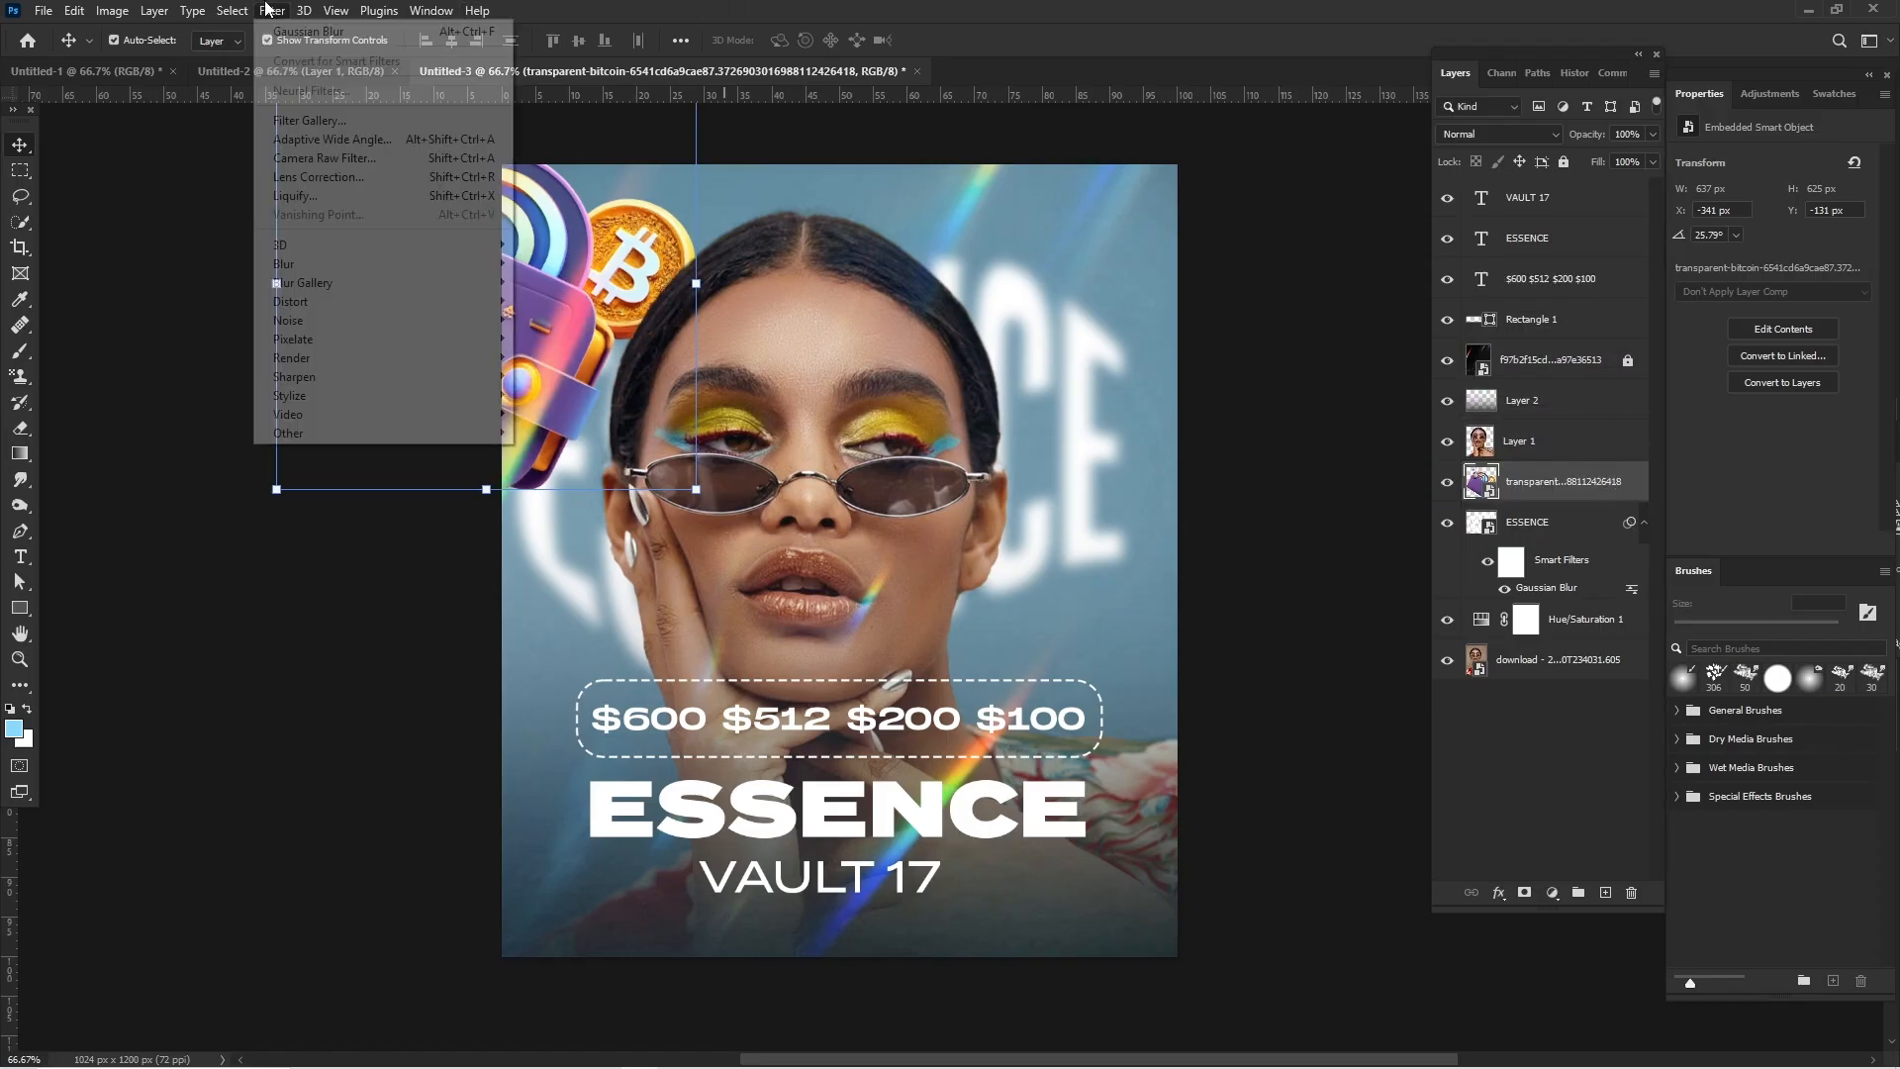
click(323, 40)
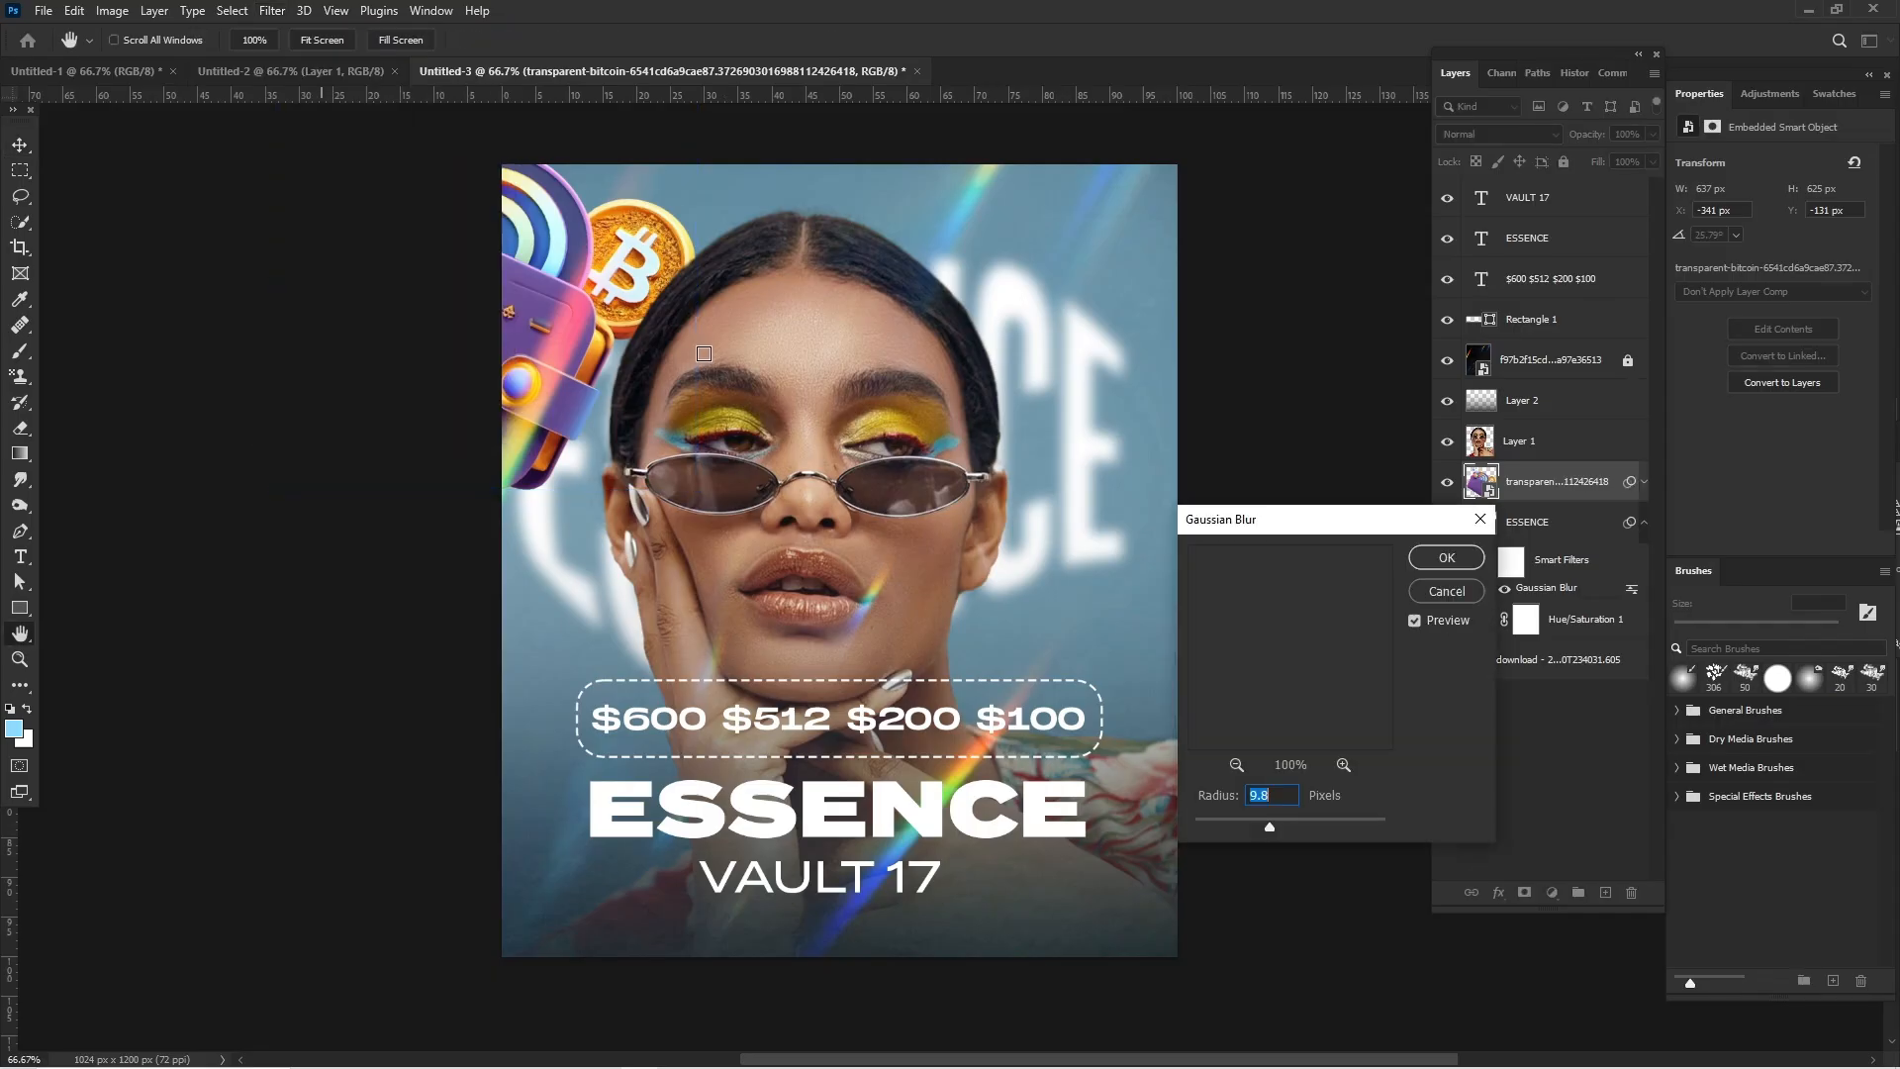
click(1243, 823)
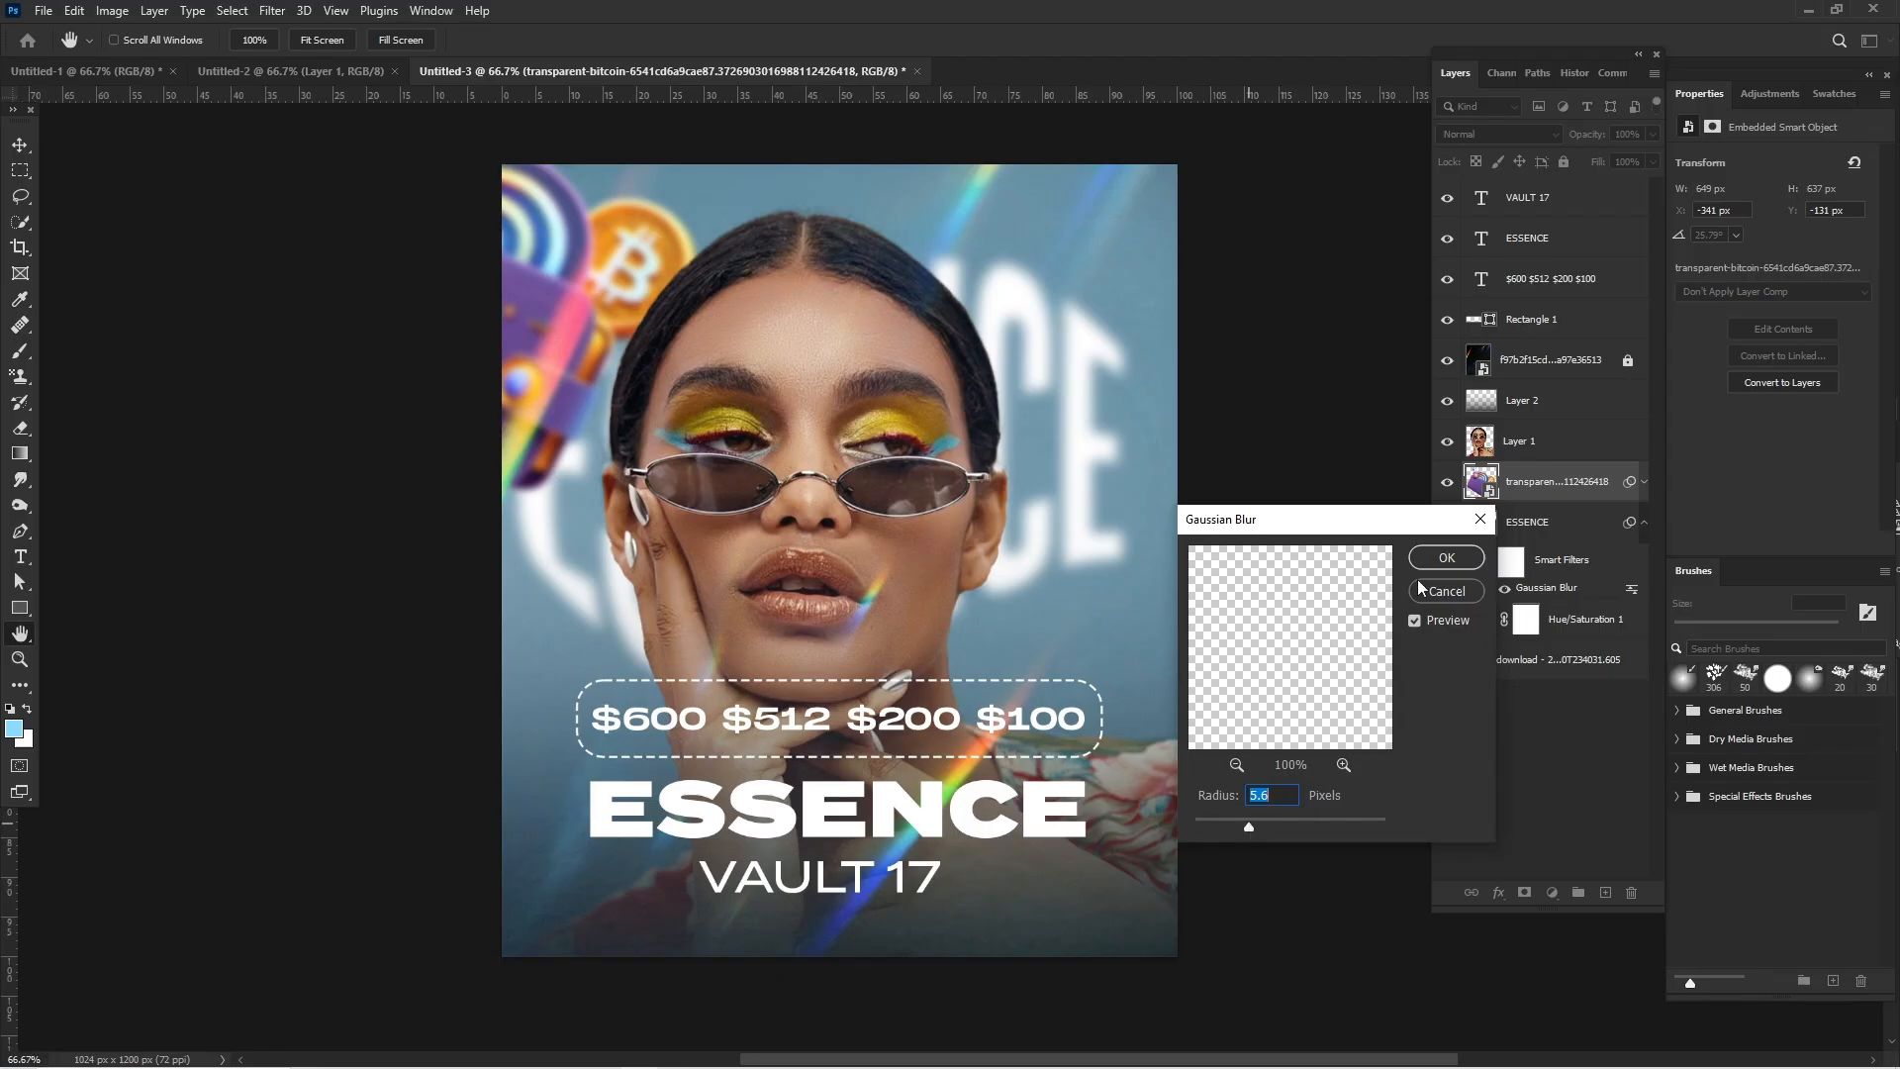
click(1443, 558)
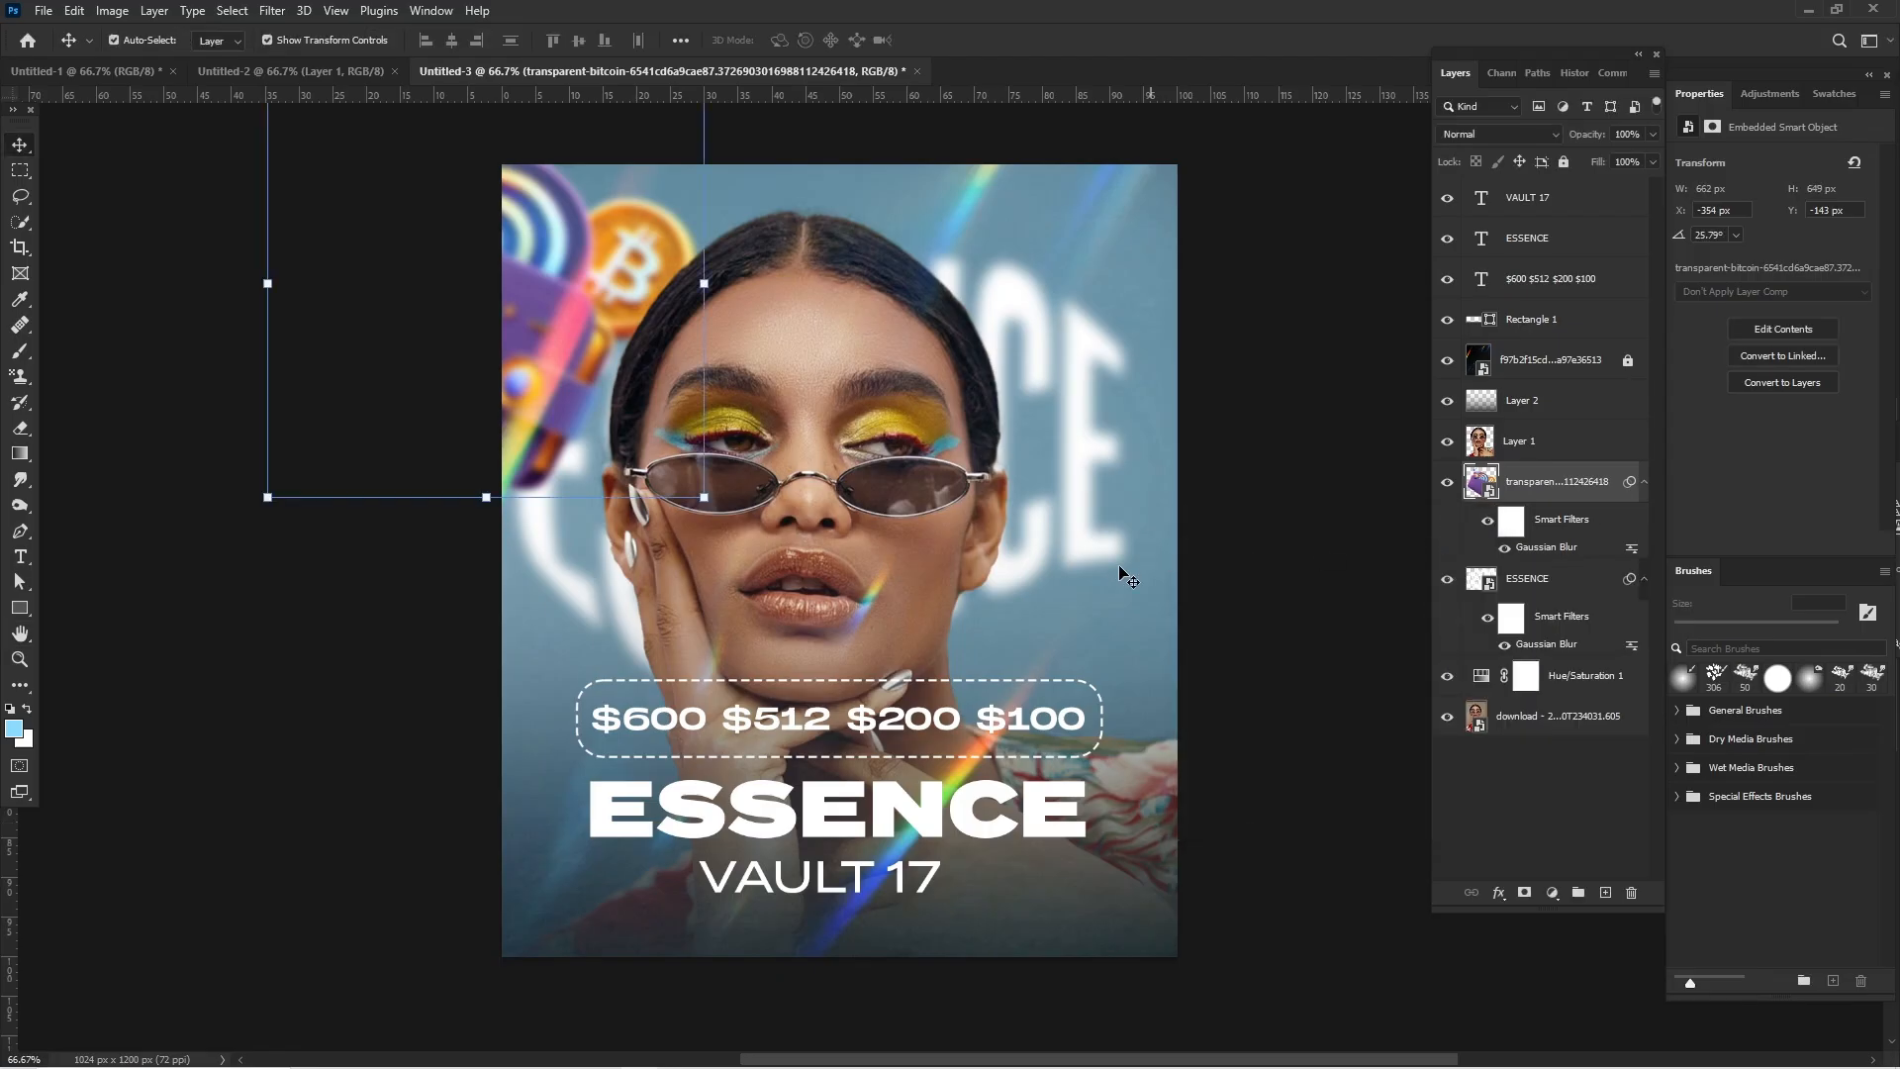
click(22, 346)
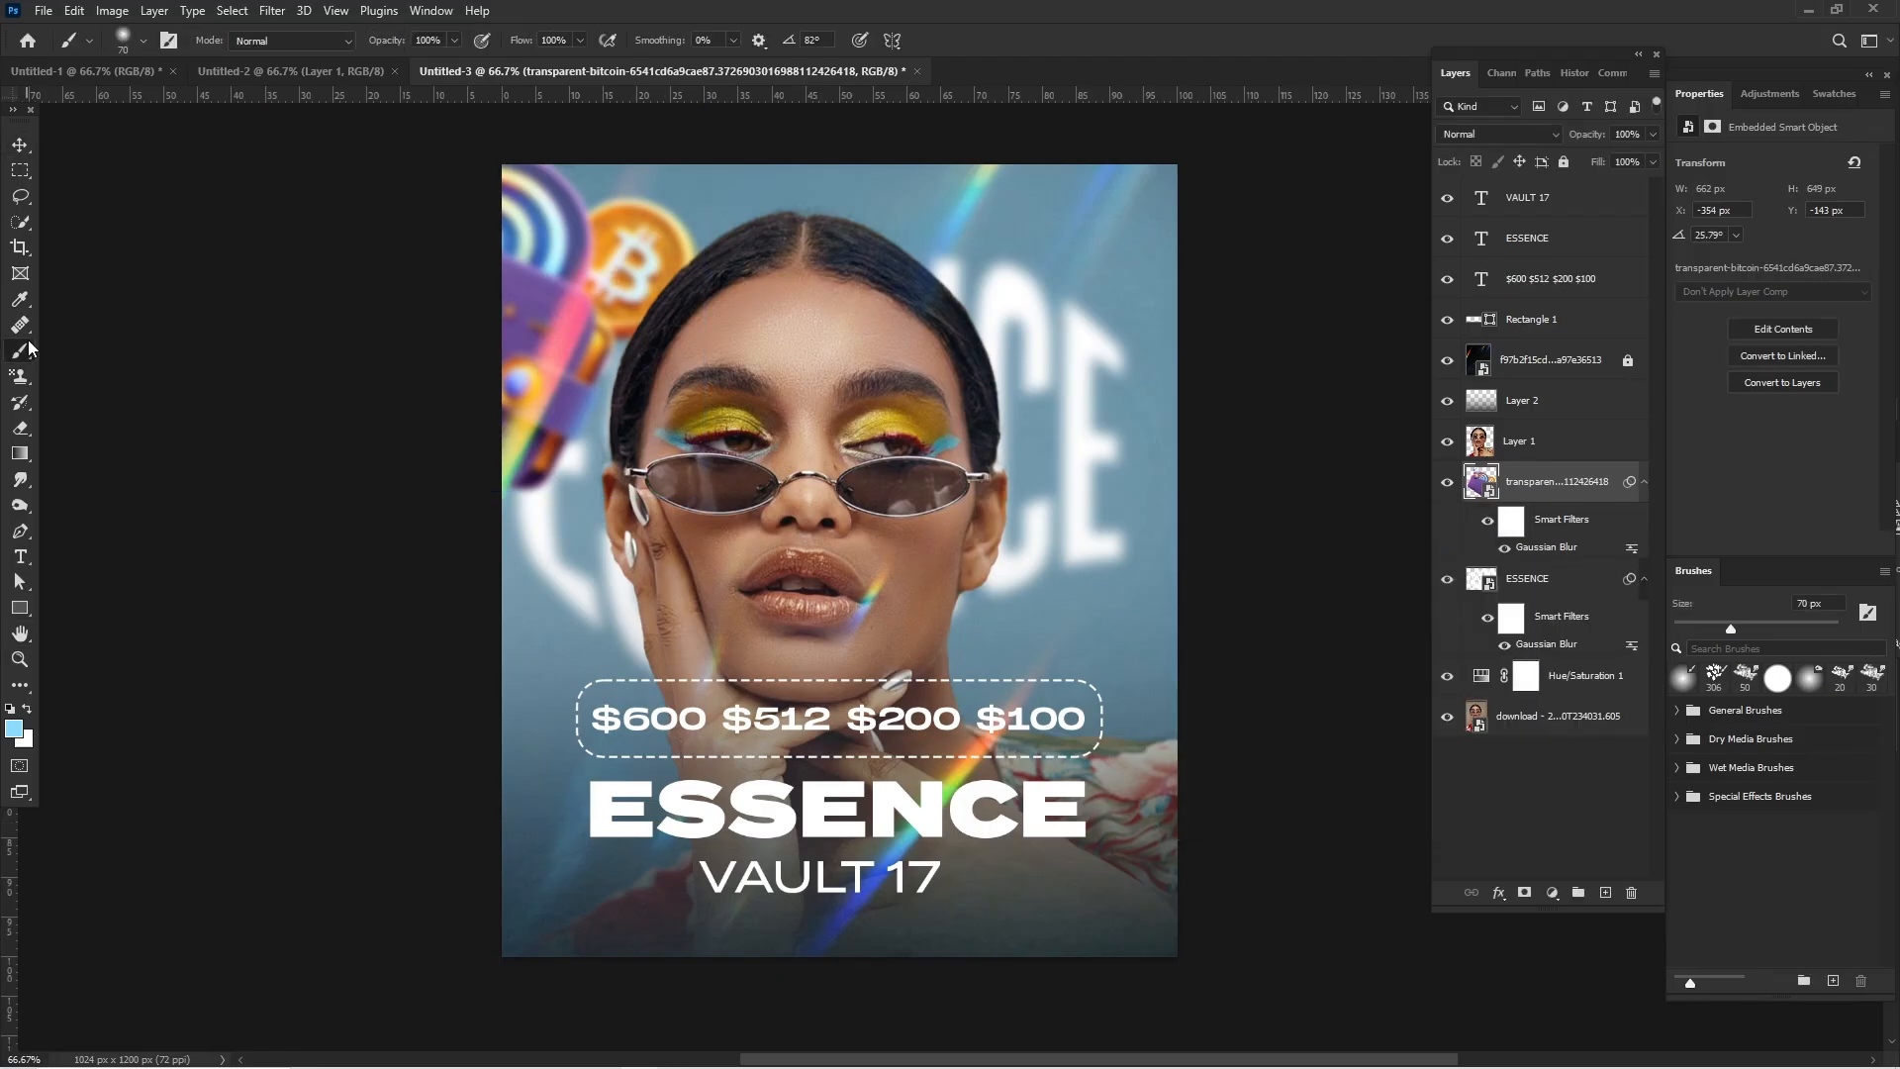
click(20, 145)
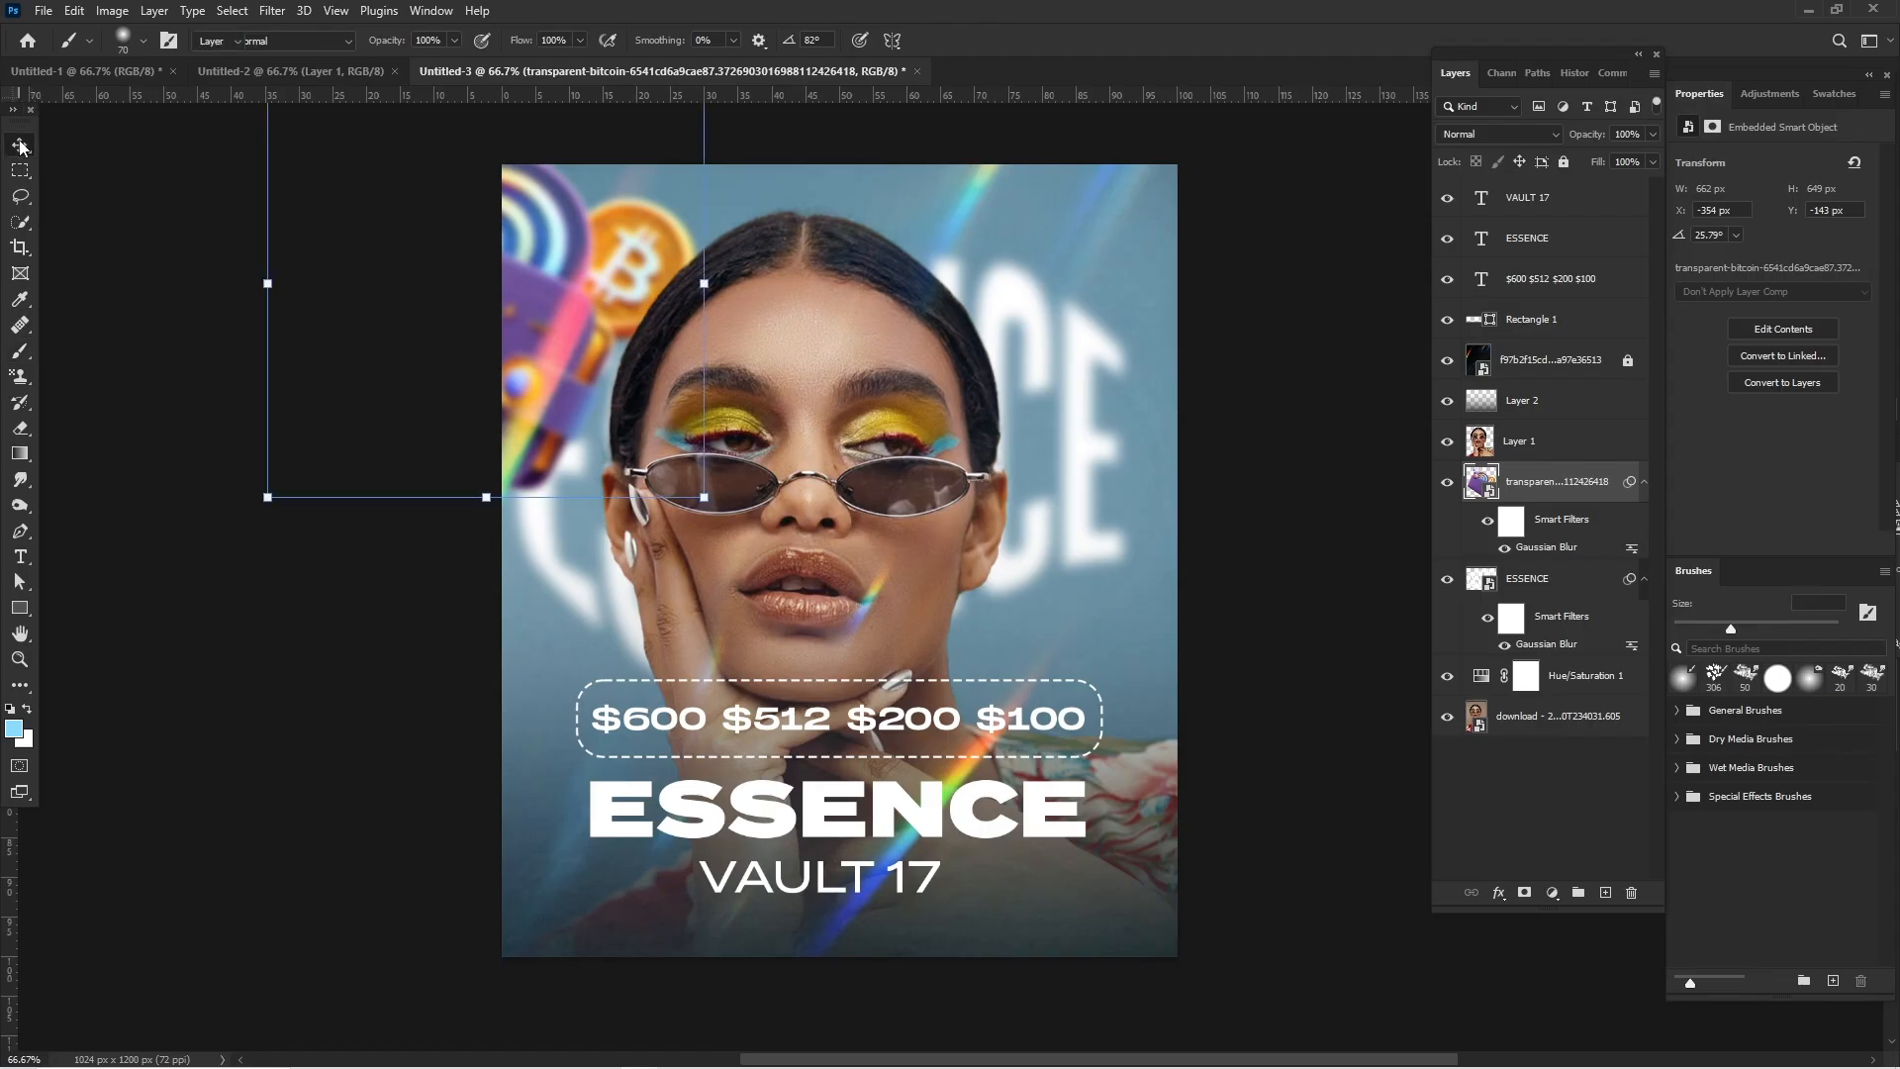
click(209, 338)
- Place the transparent-bitcoin wallet PNG from the essence folder a second time, scaled to about 37.92%
mouse_move(849, 1068)
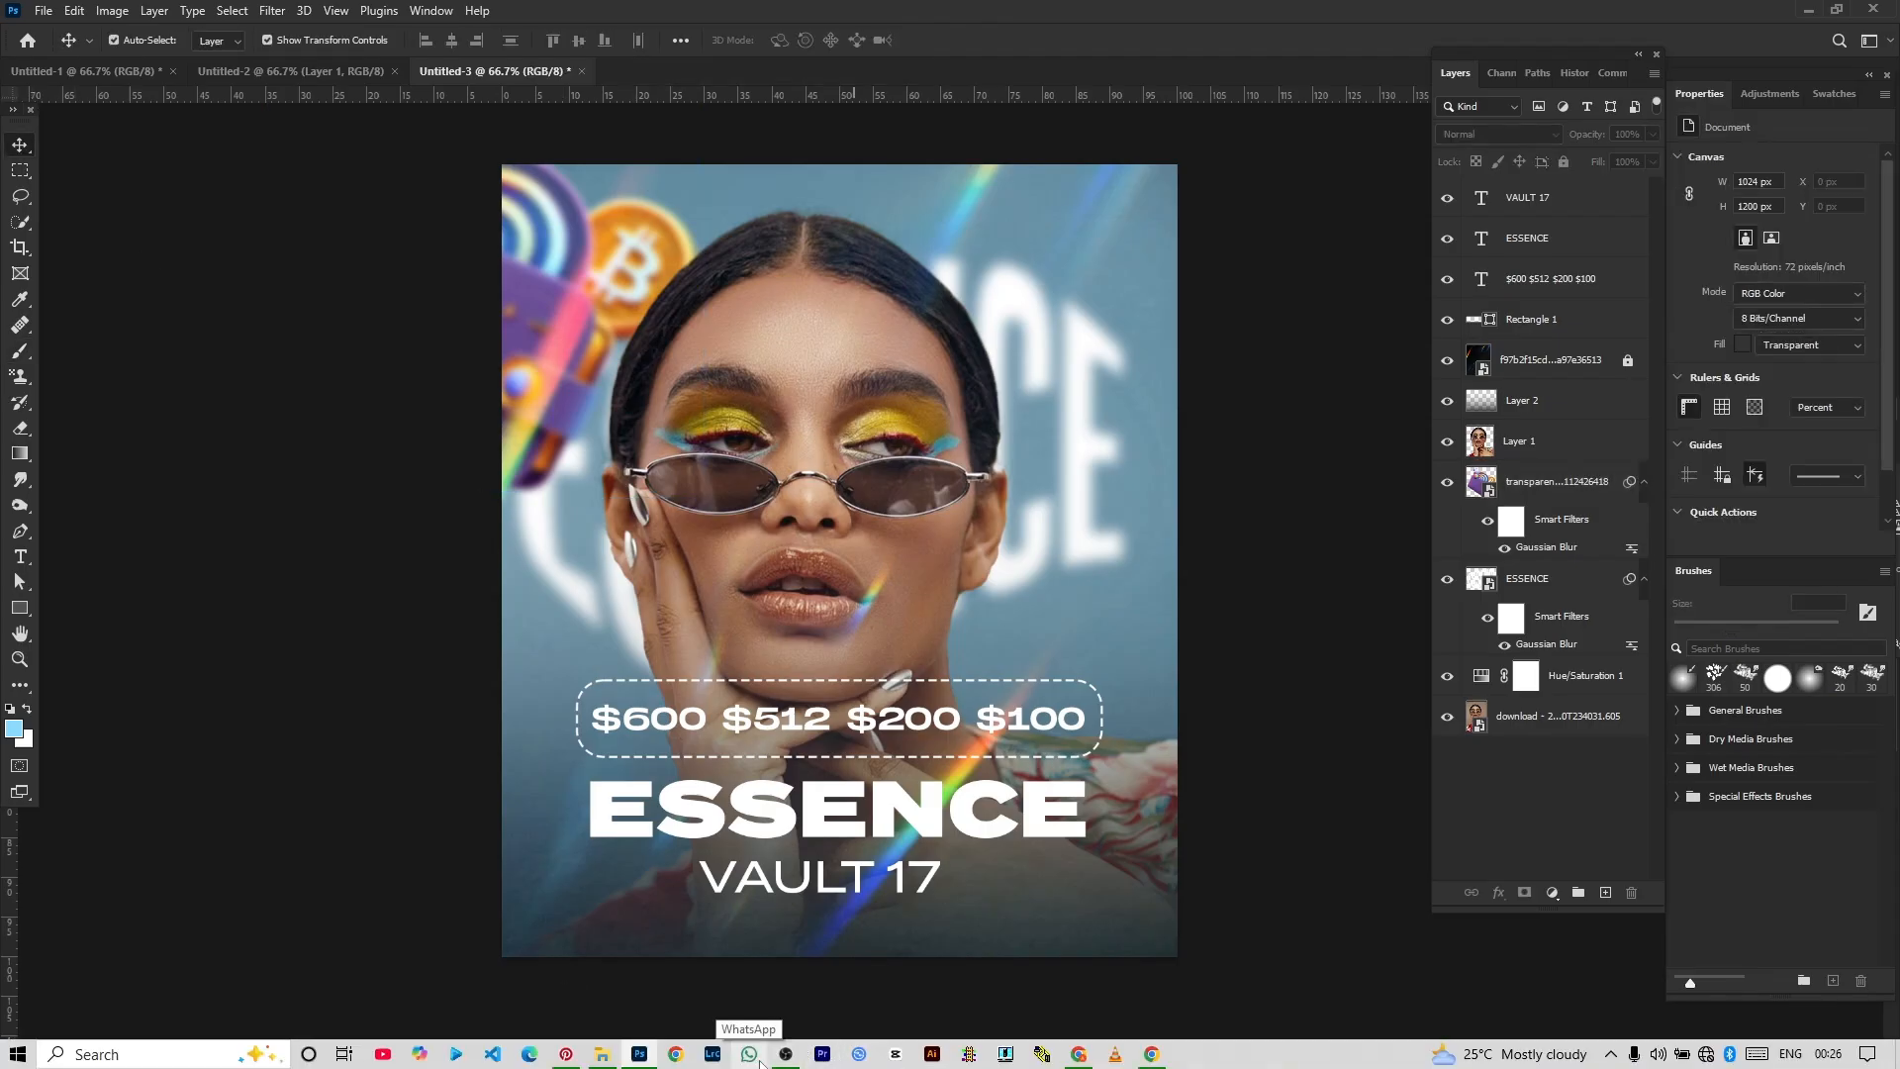
click(601, 1054)
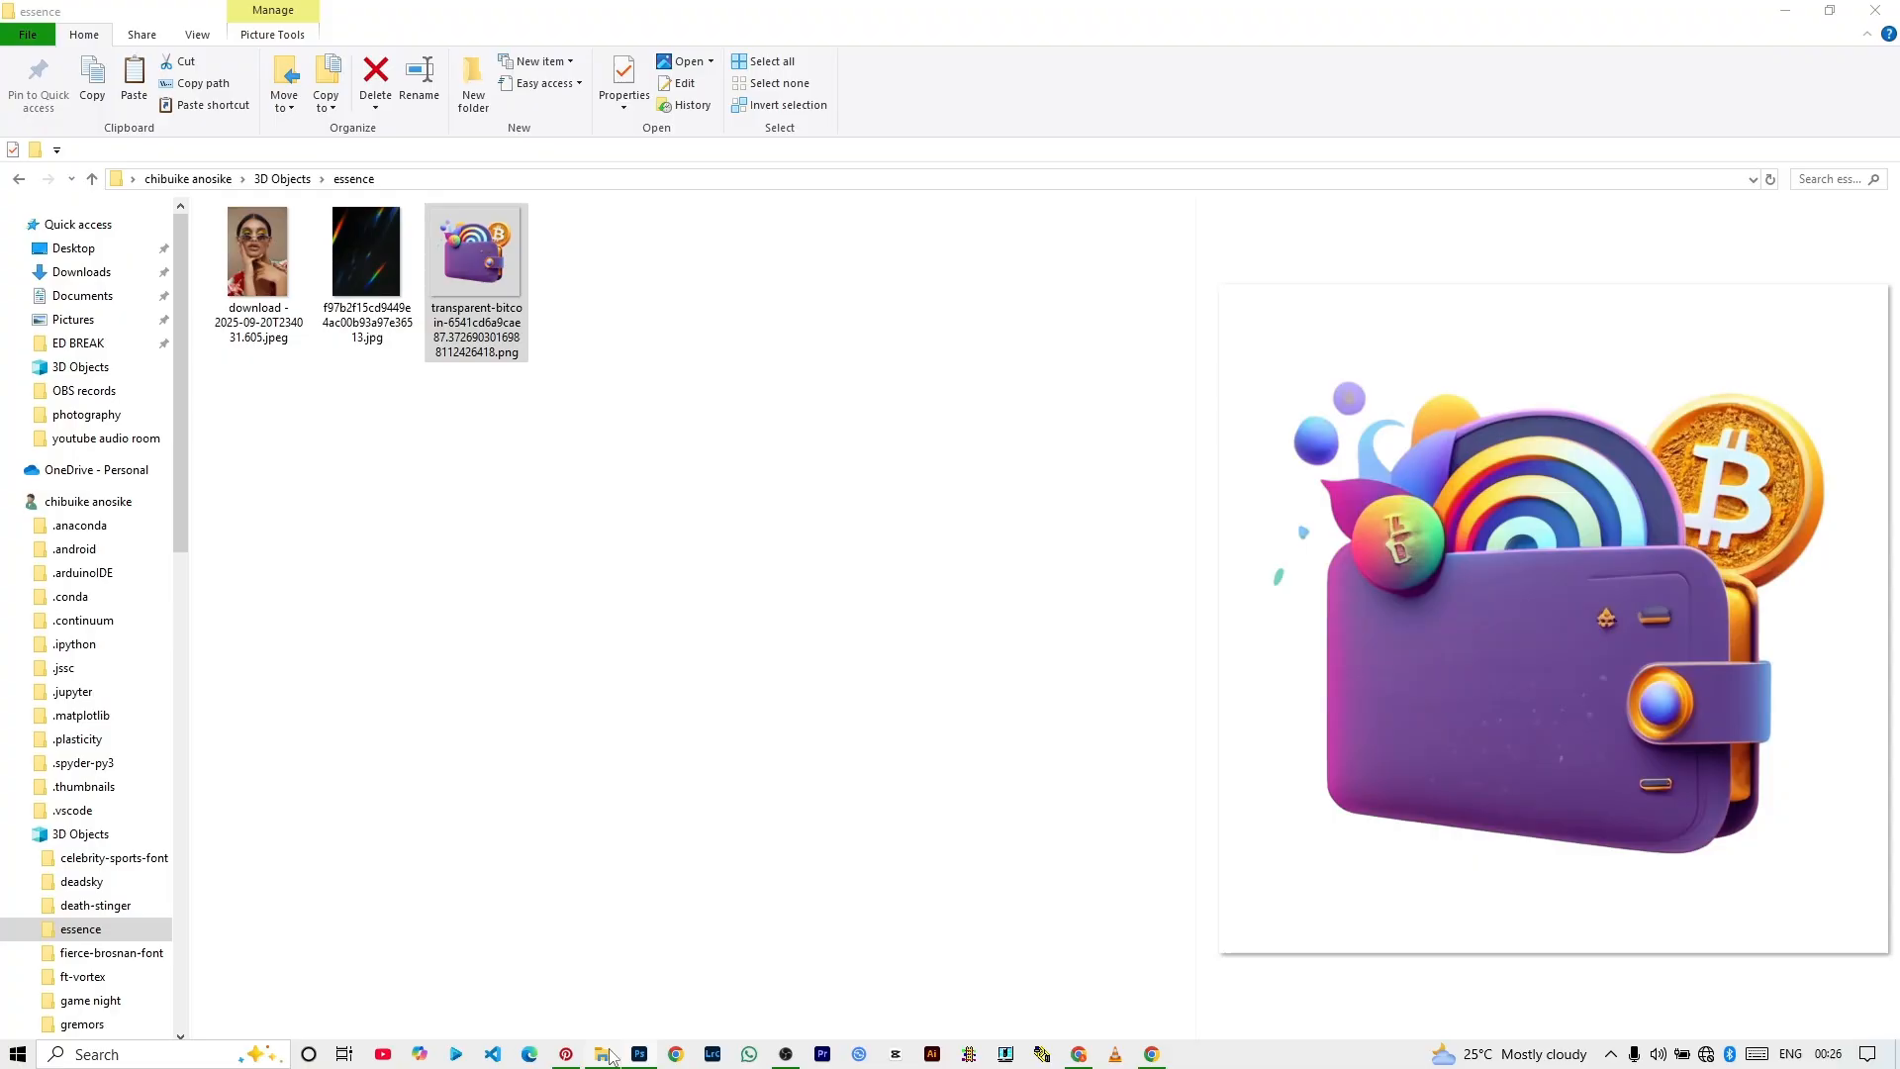
drag(479, 254, 722, 683)
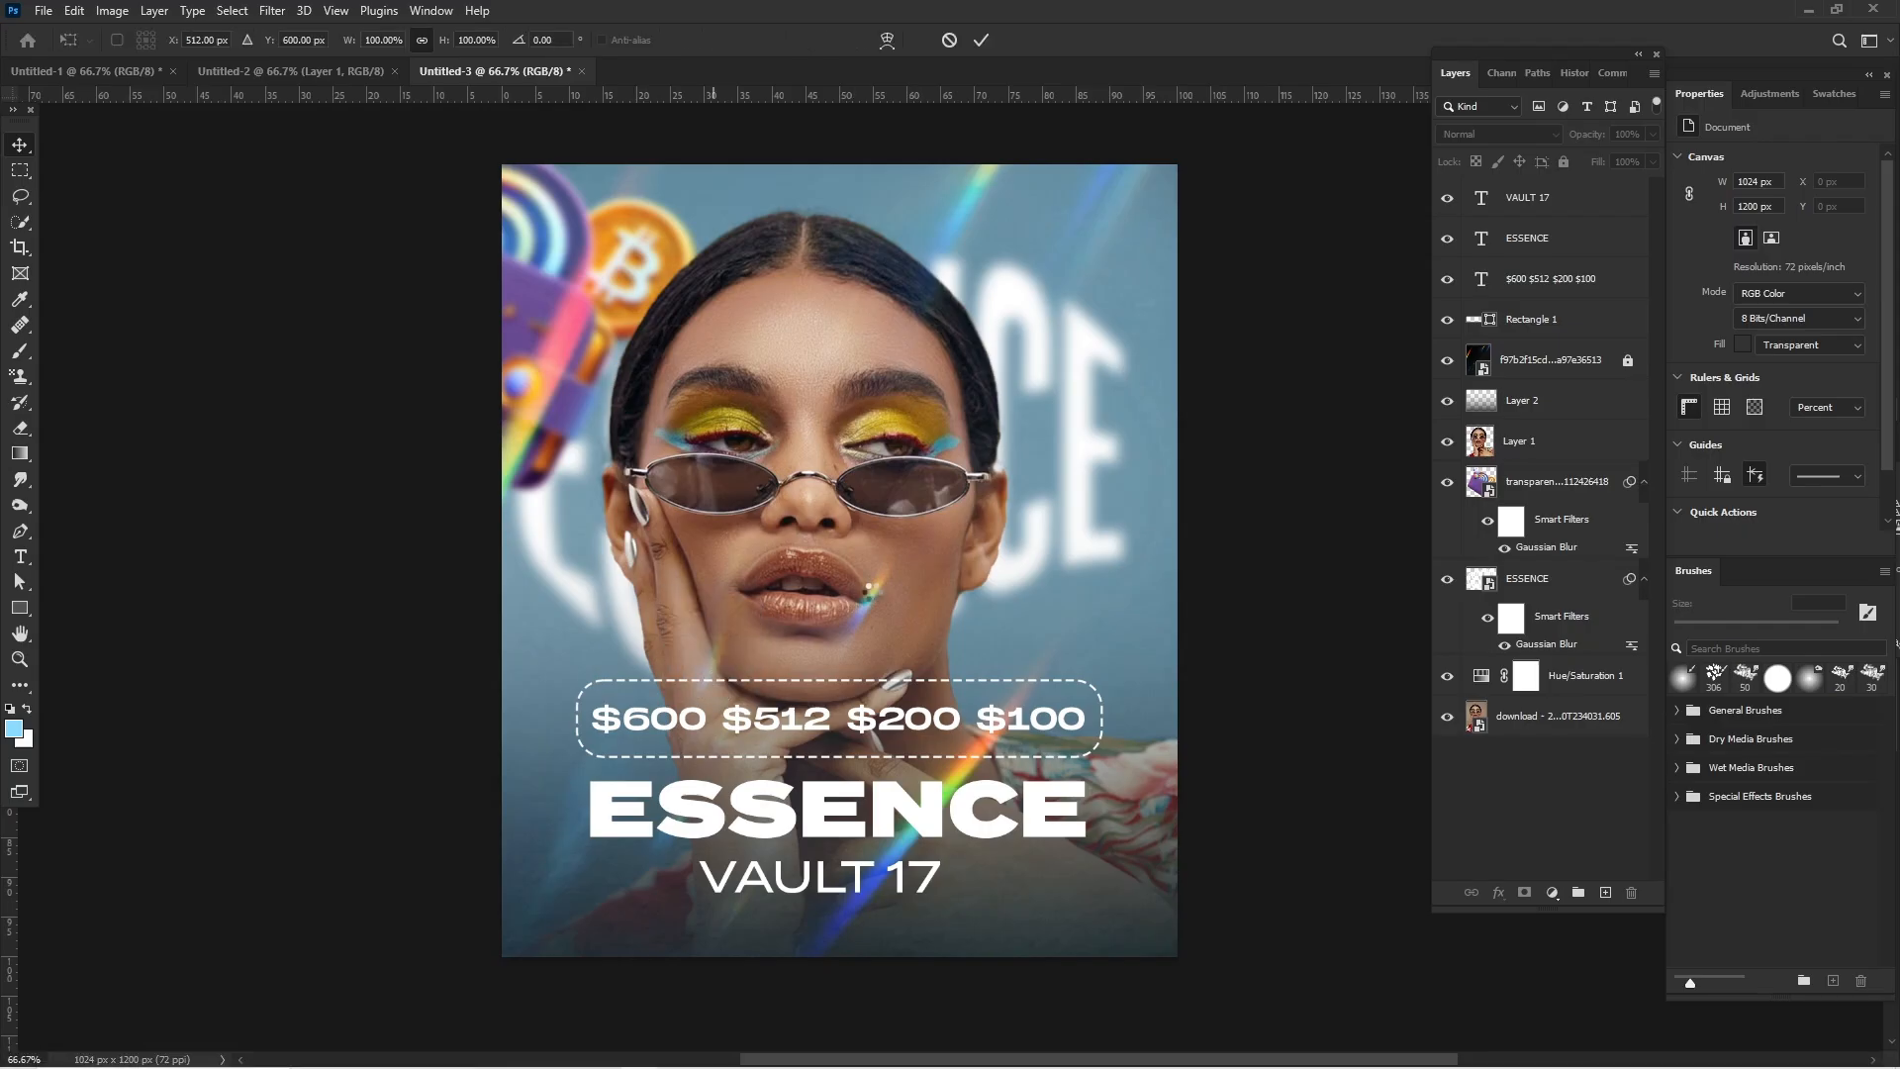
drag(516, 556, 926, 643)
key(Return)
- Rotate the second wallet to about -23.13° and move it partly off the poster's lower-right corner
key(ctrl+t)
drag(894, 569, 904, 631)
drag(1056, 677, 1119, 996)
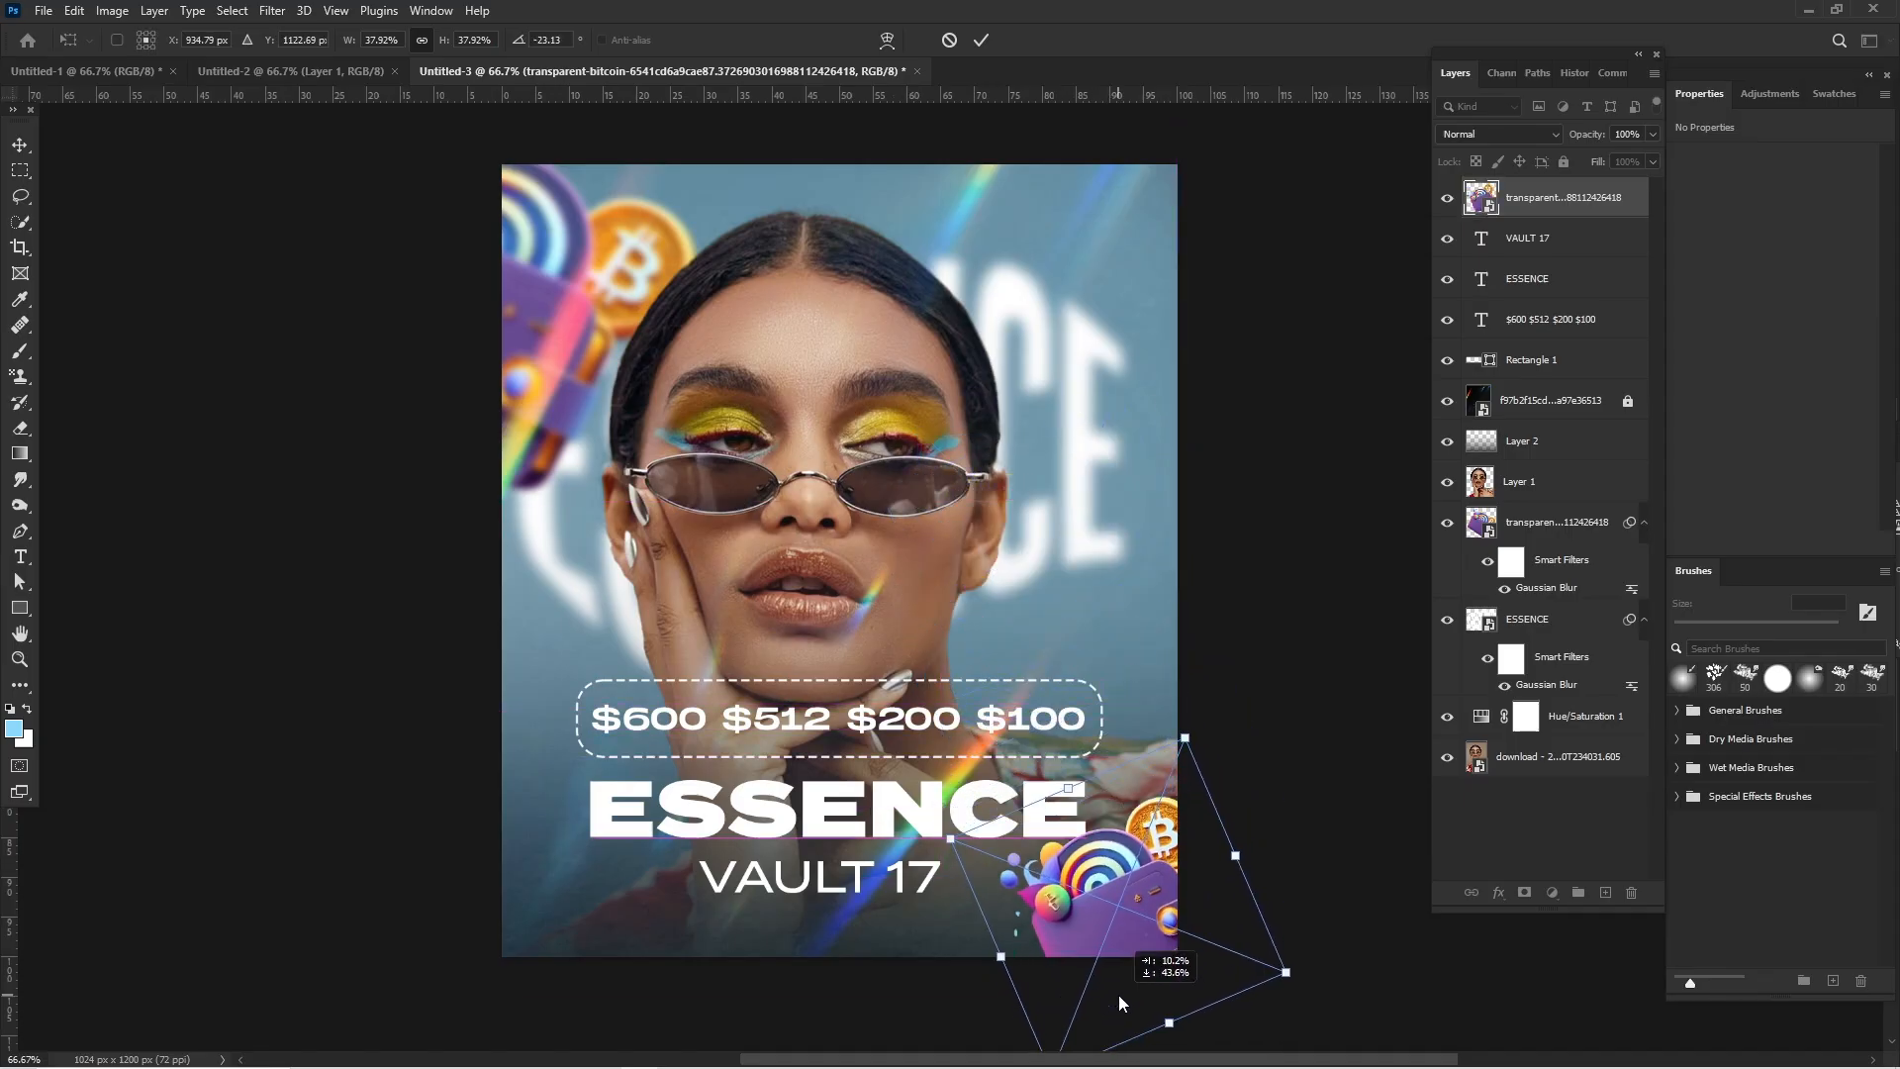
key(Return)
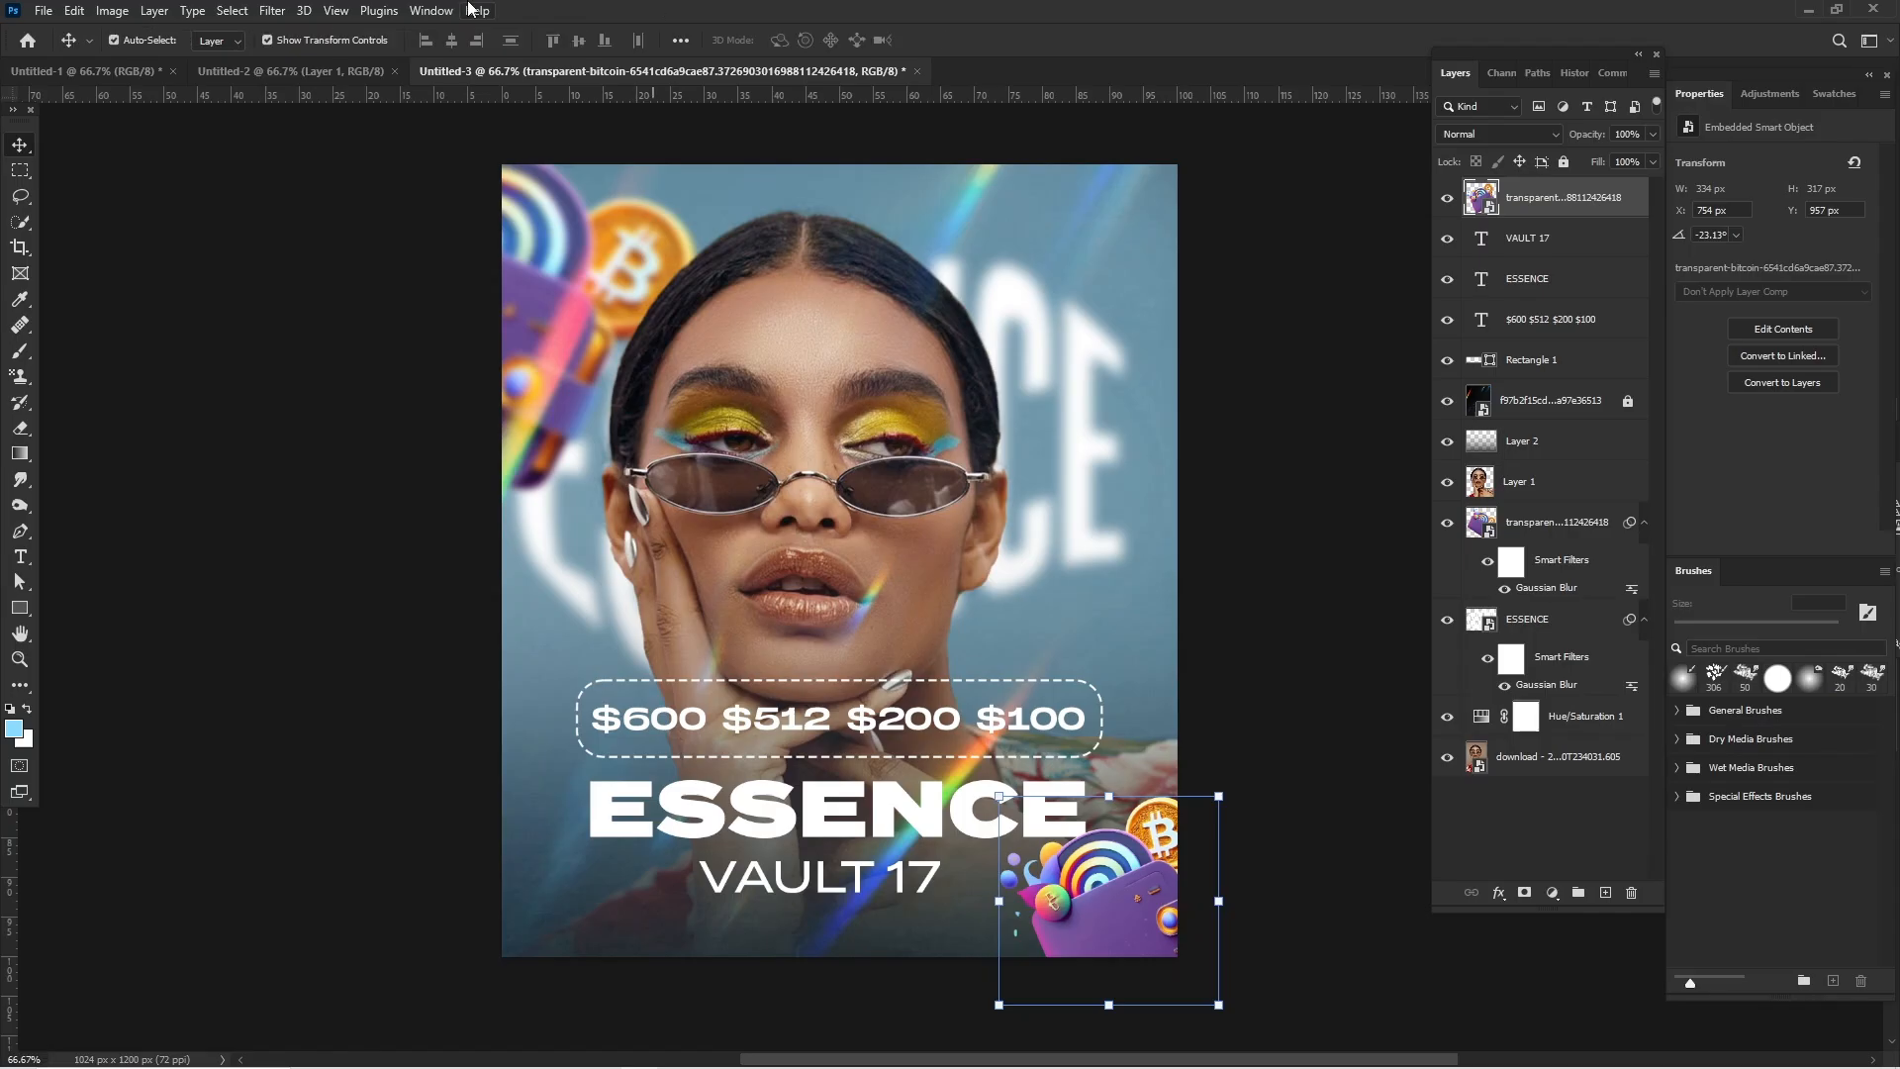
- Apply a Motion Blur at a 0° angle to the small wallet in the poster's lower-right corner
click(272, 10)
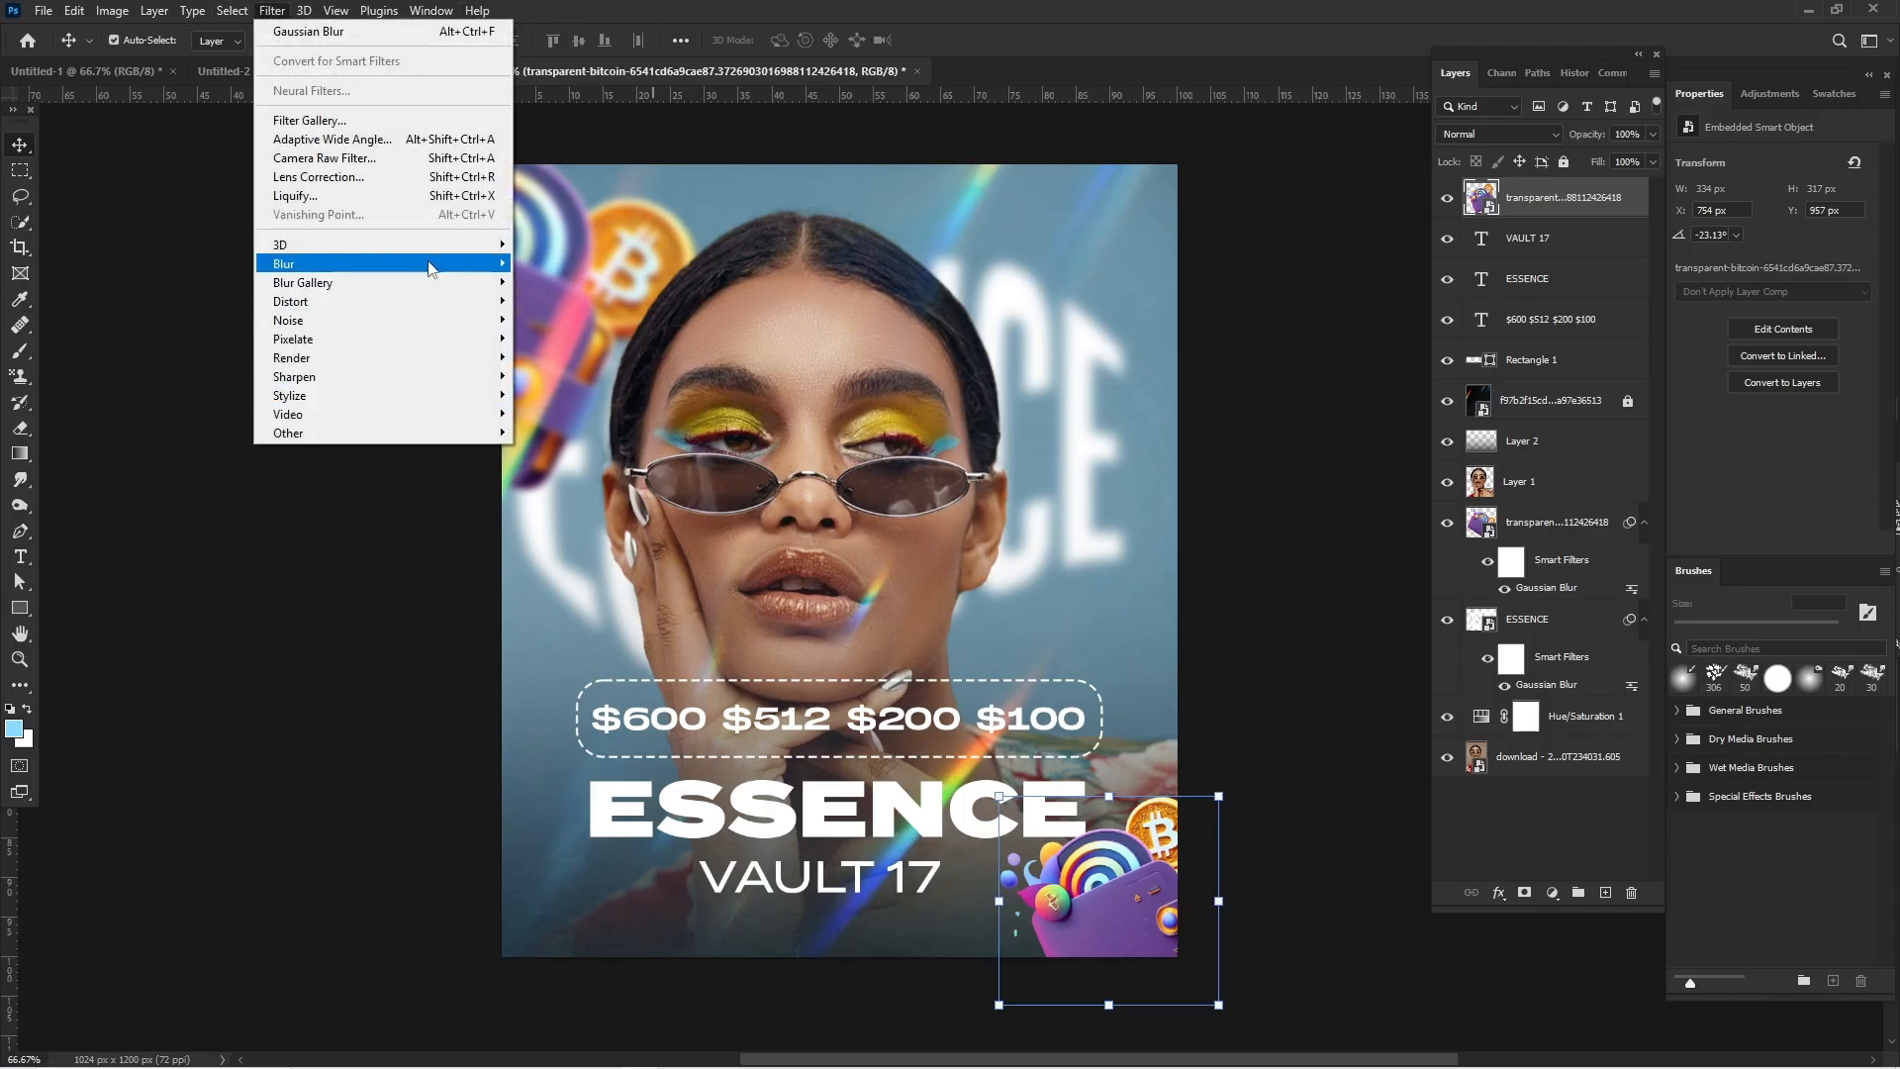
mouse_move(430, 265)
click(562, 375)
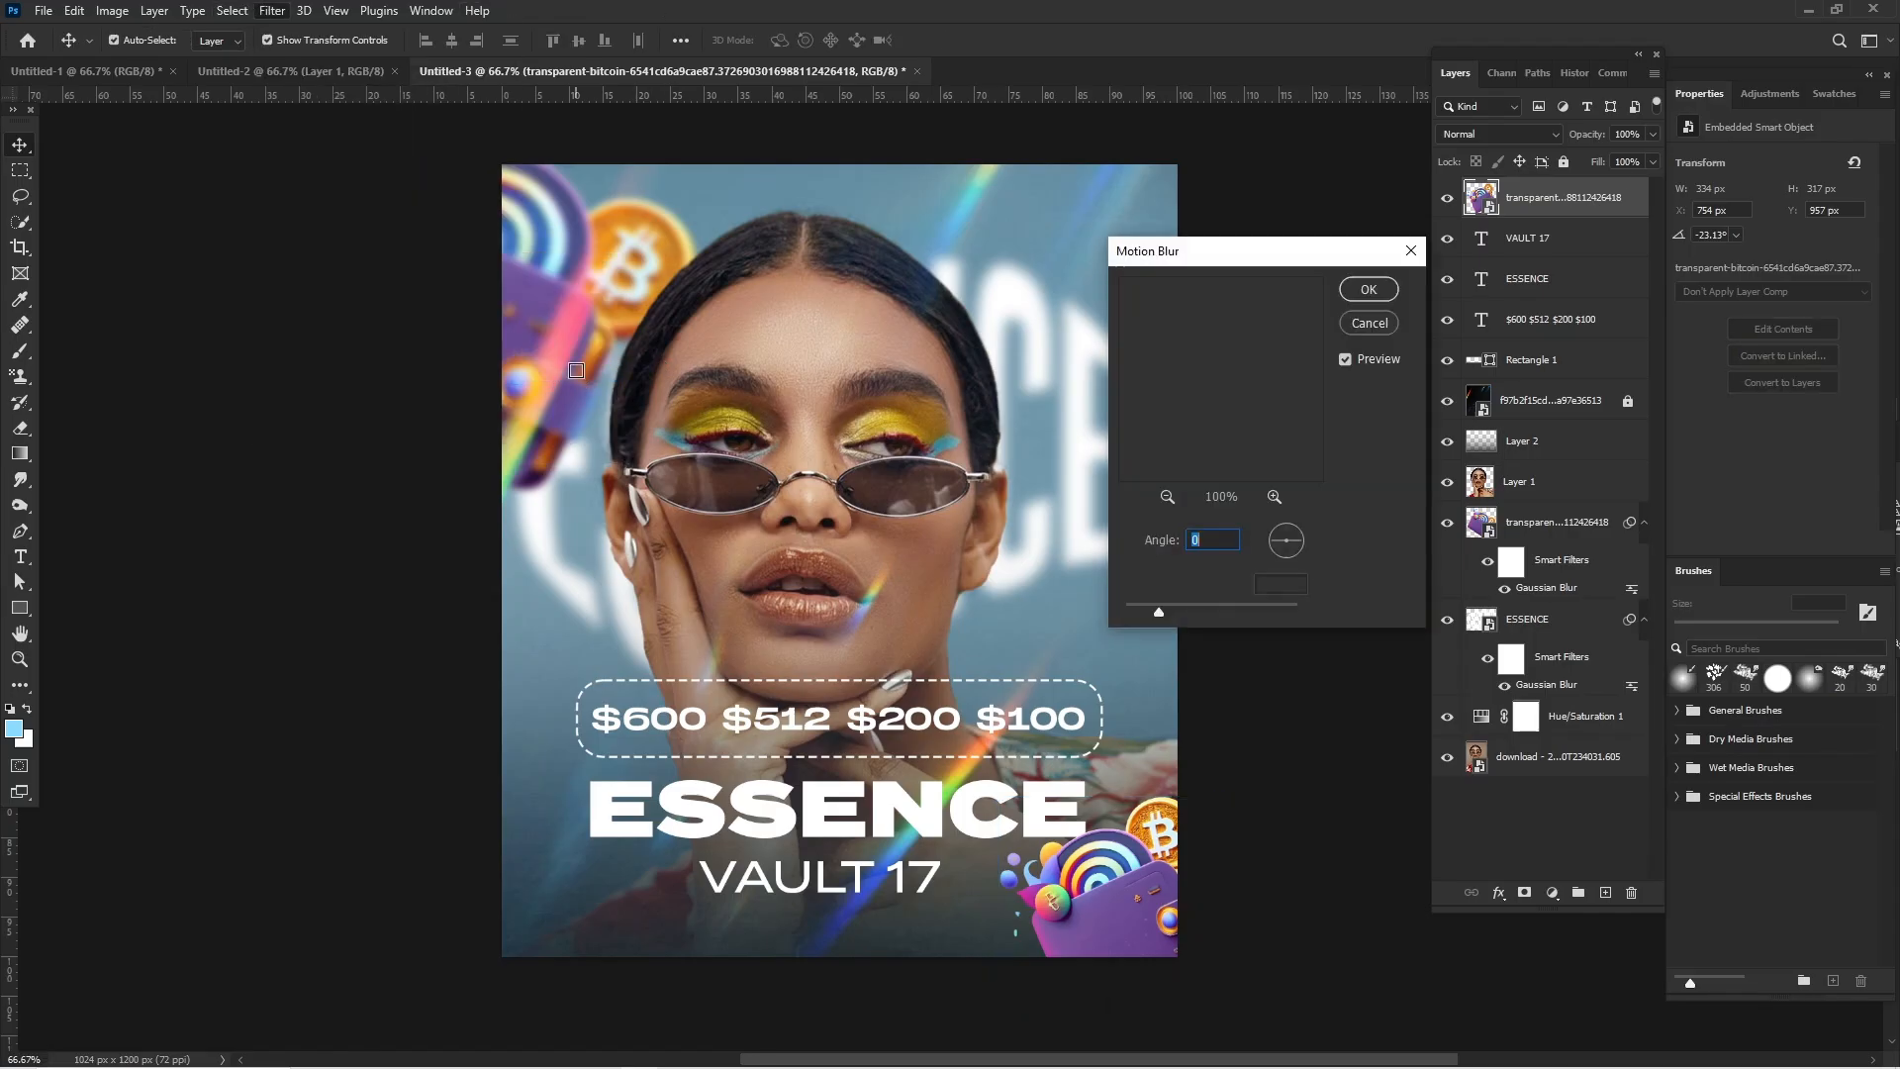
click(1367, 289)
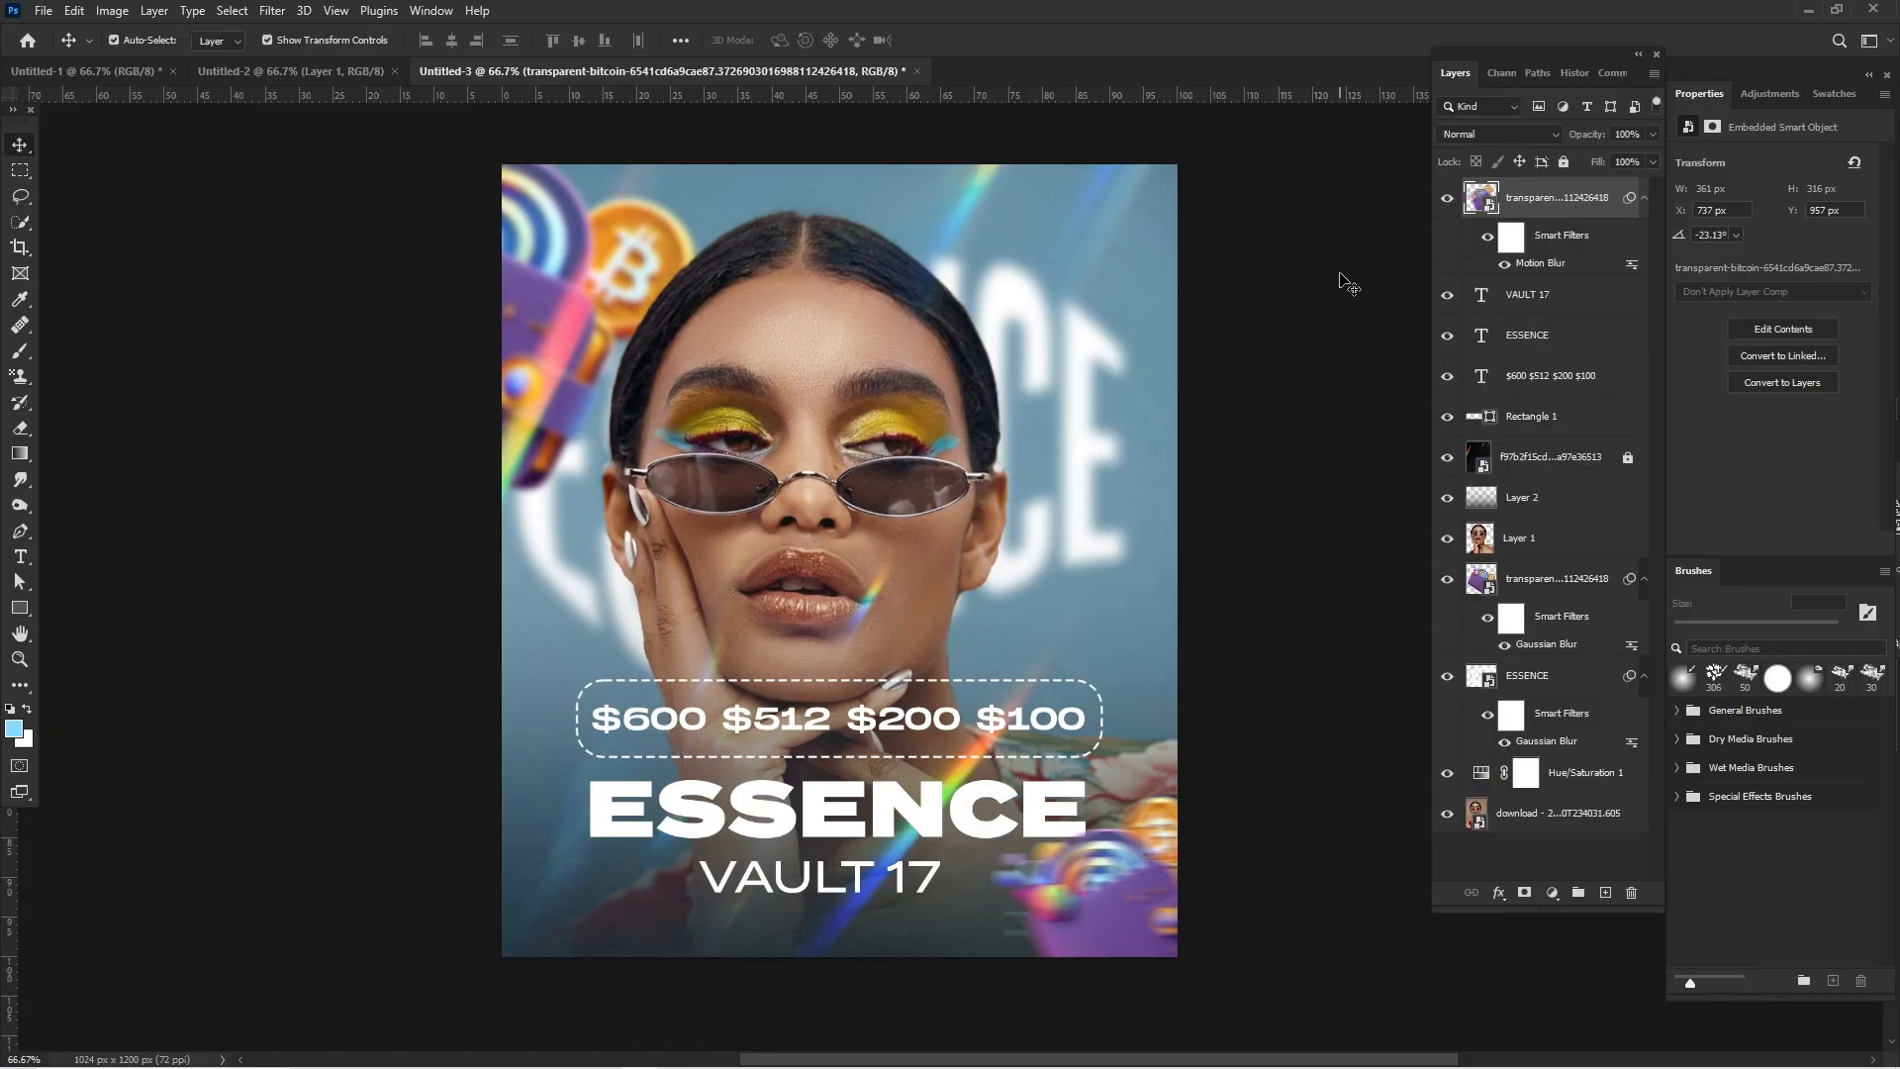
click(1348, 284)
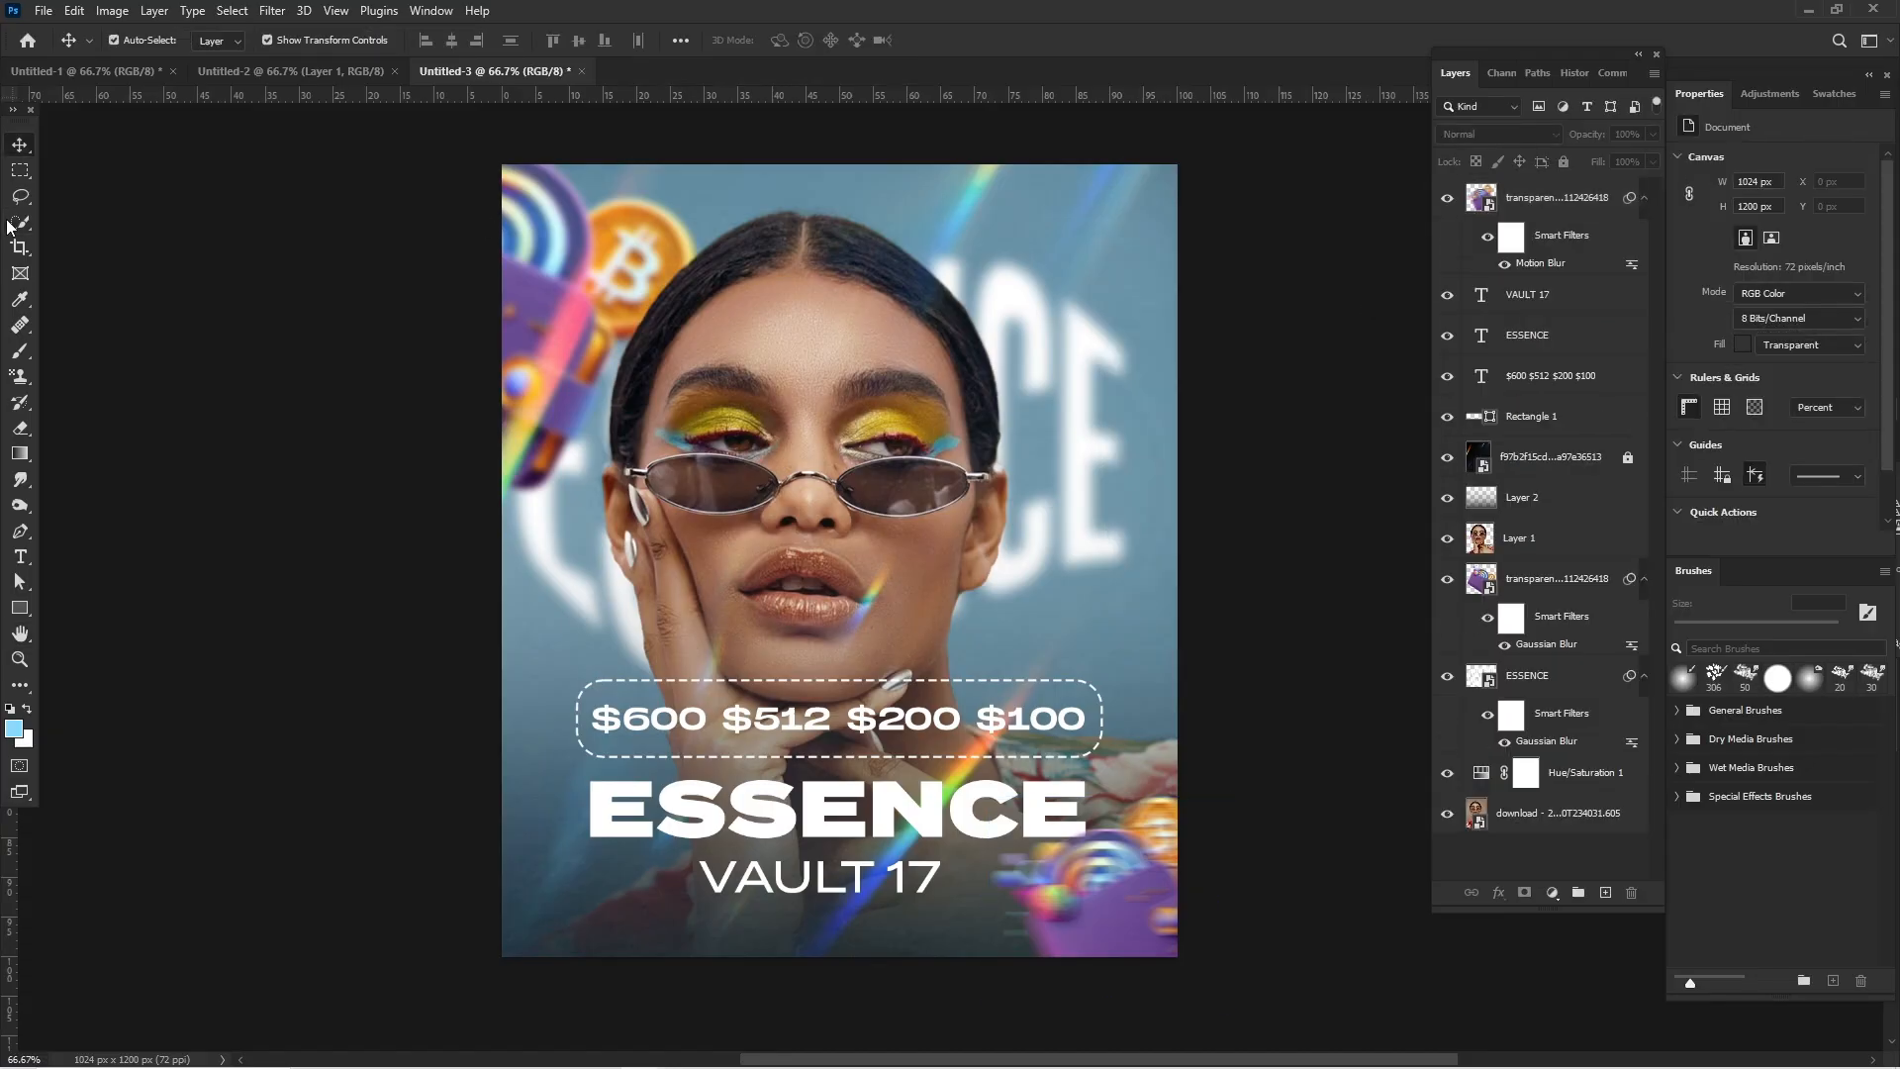
- Draw a light-blue rectangular bar about 786 x 43 px beneath the VAULT 17 text
click(19, 611)
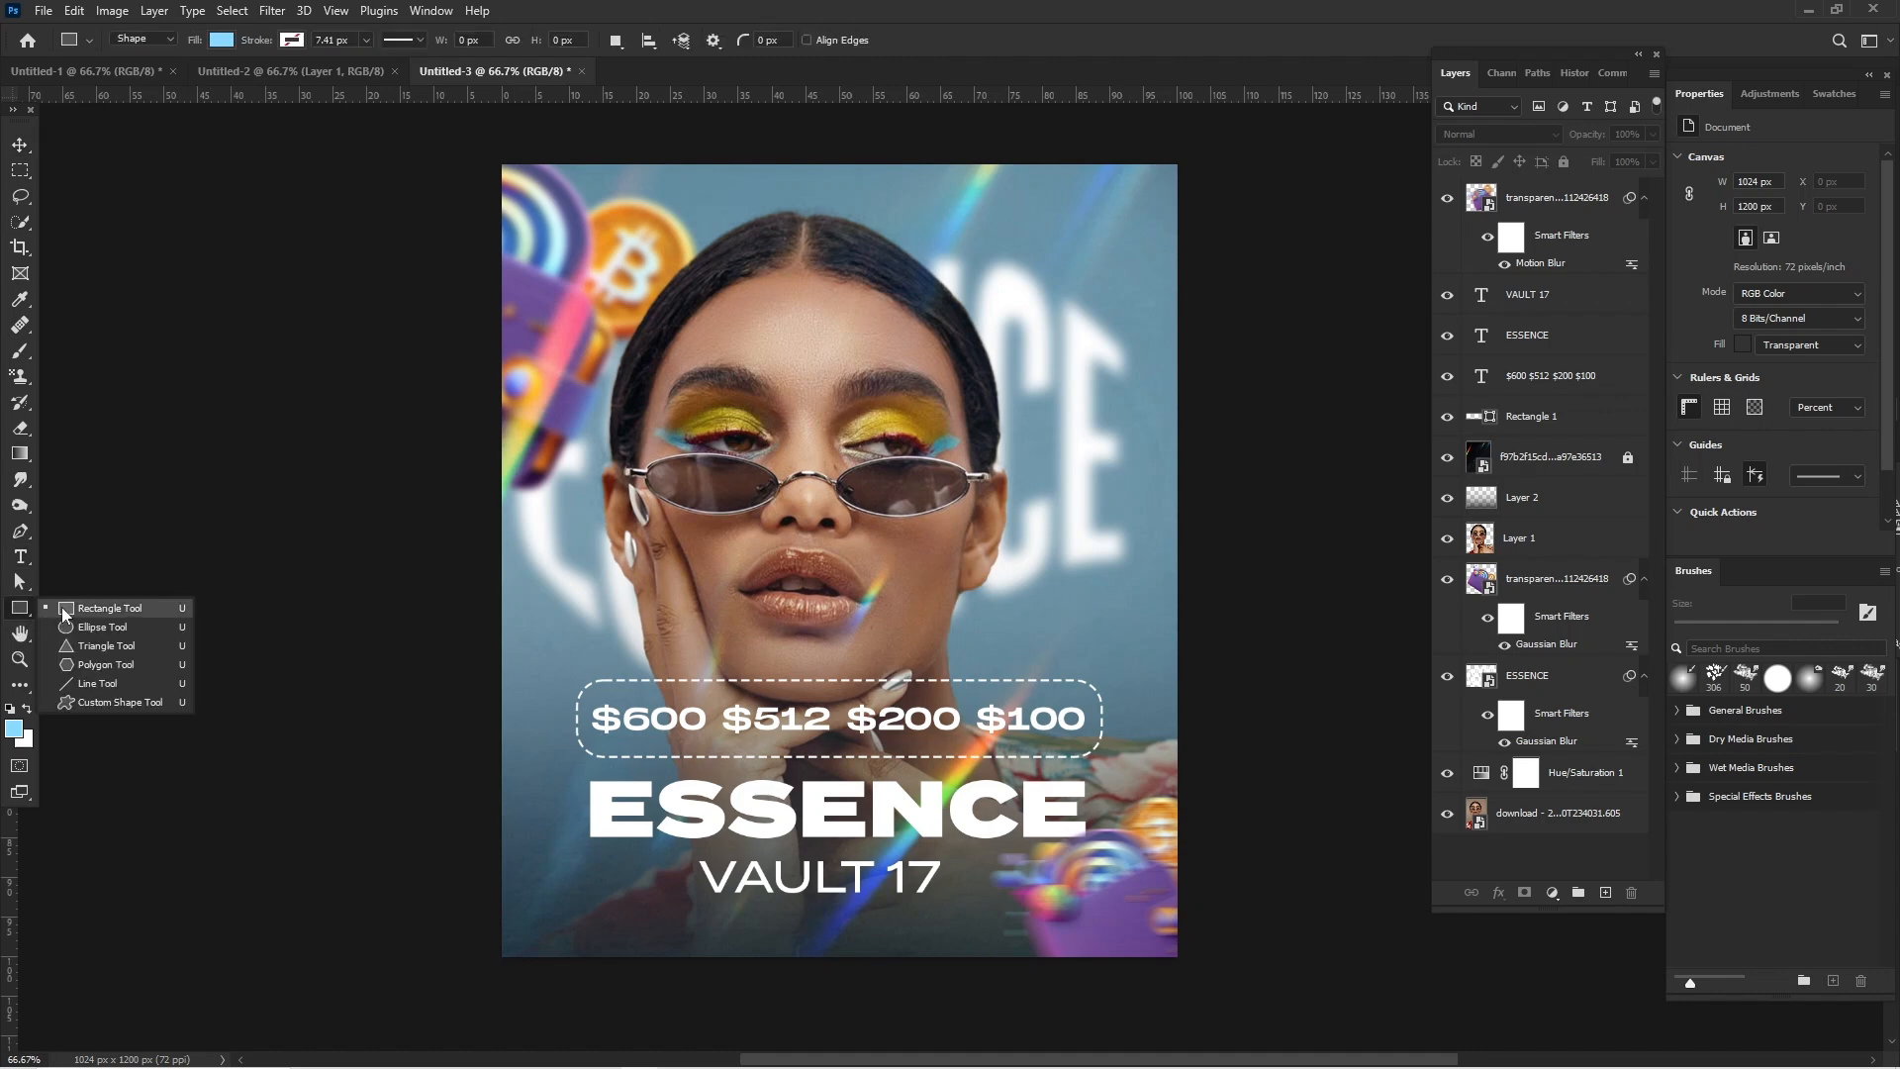
click(62, 607)
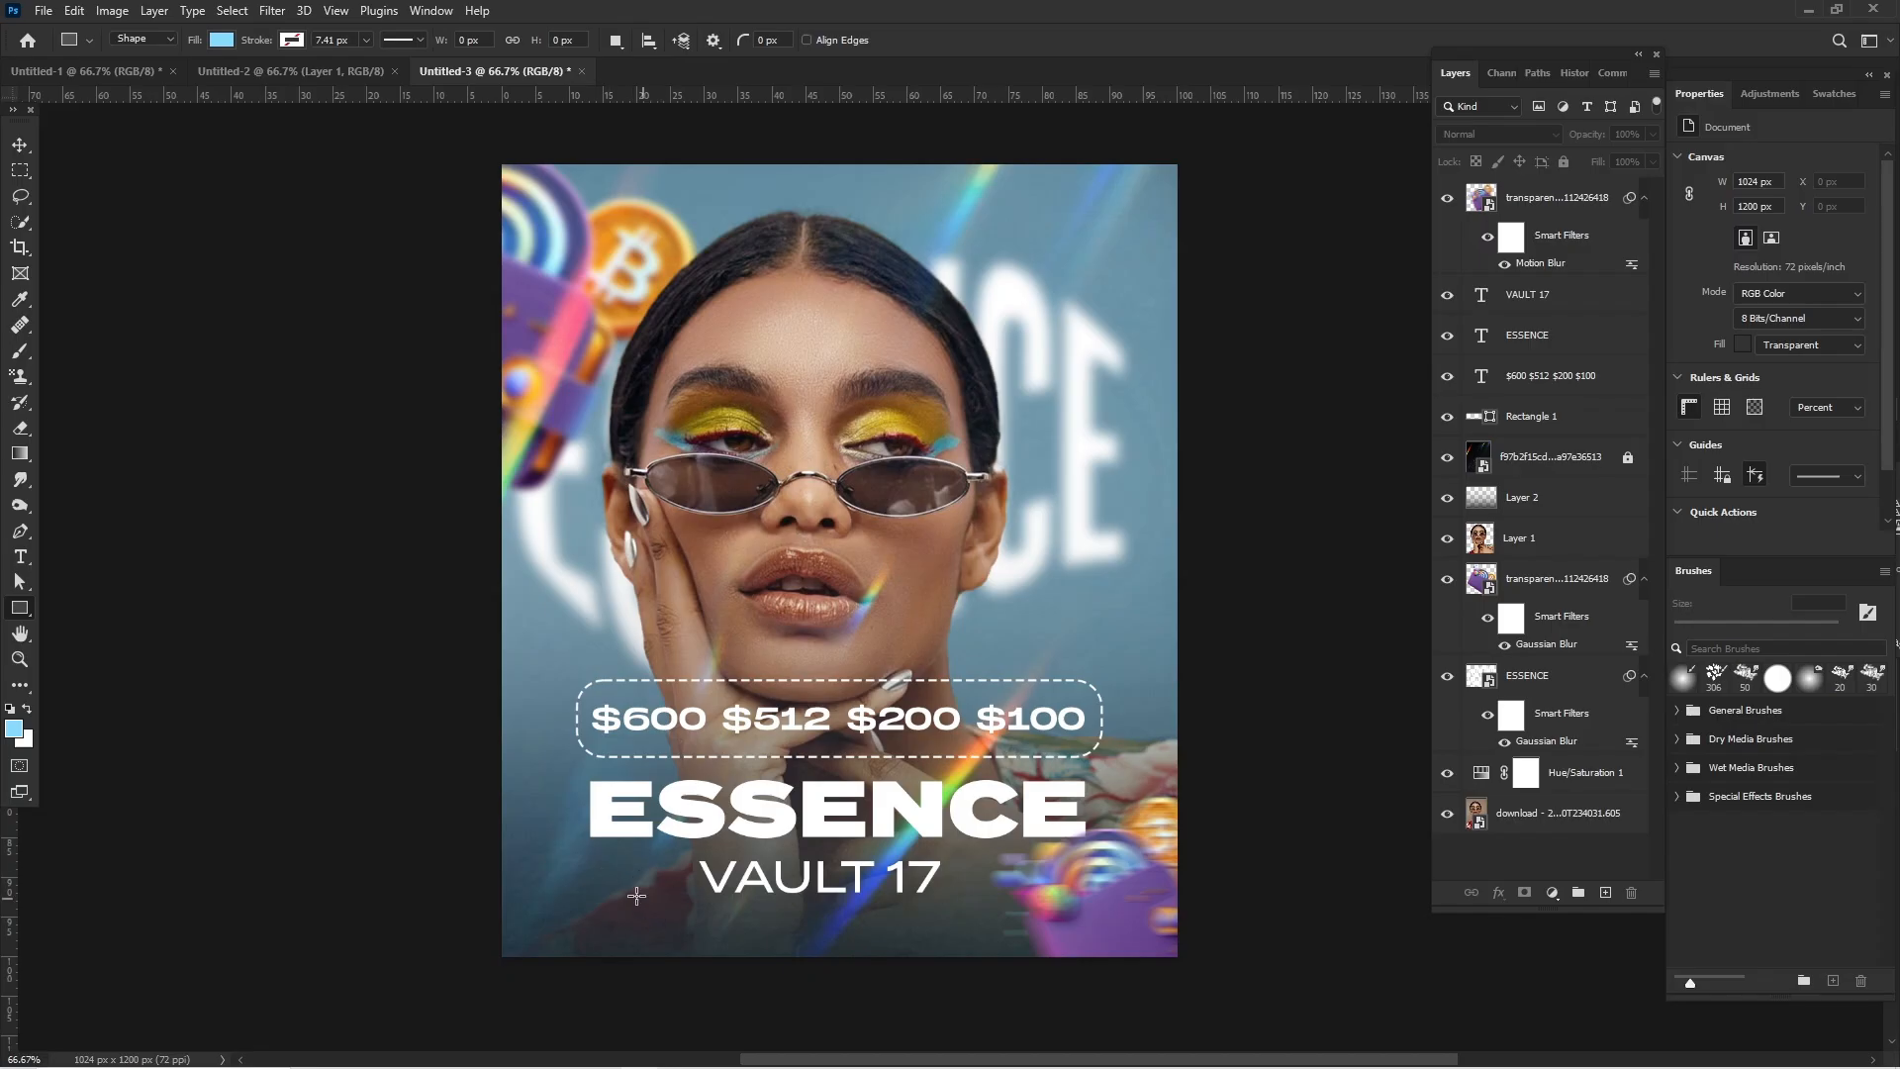
drag(607, 906, 1120, 937)
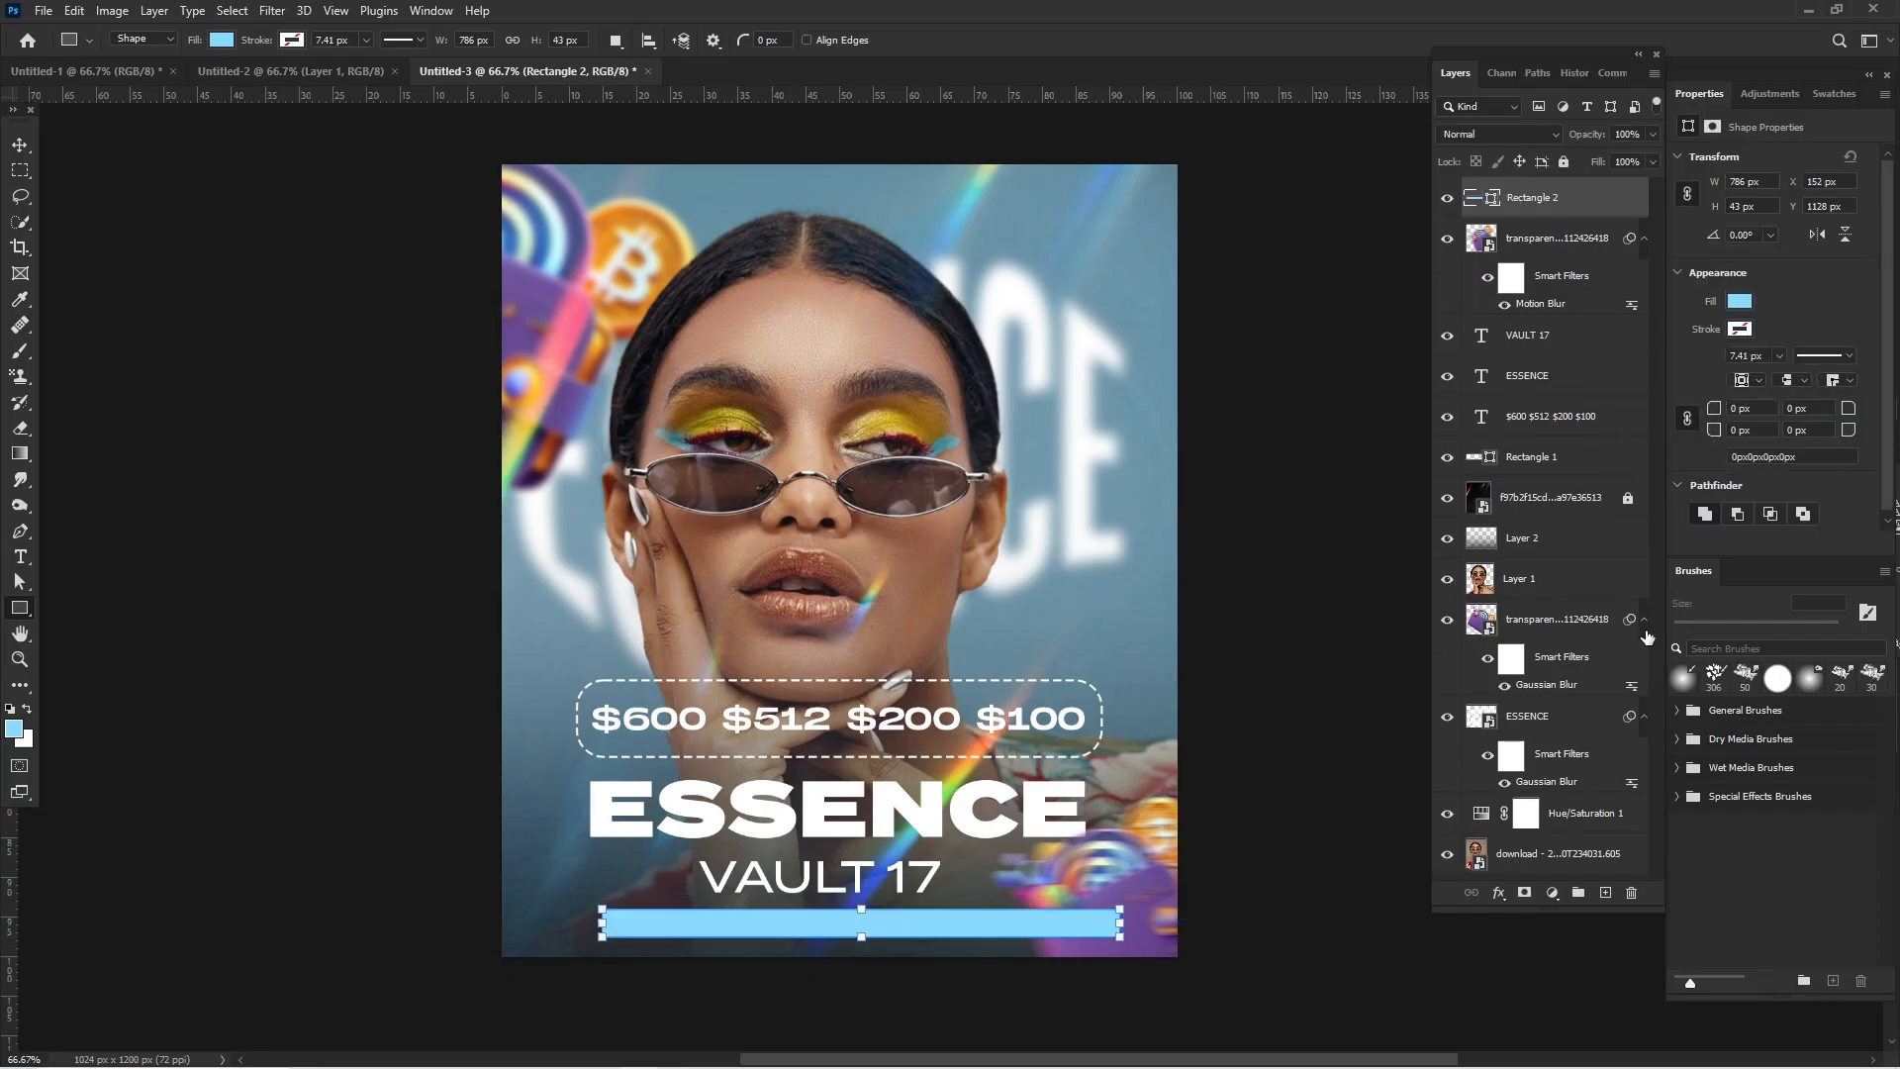
- Center the light-blue bar horizontally on the poster just below VAULT 17, at about X 119 px, Y 1119 px
click(24, 145)
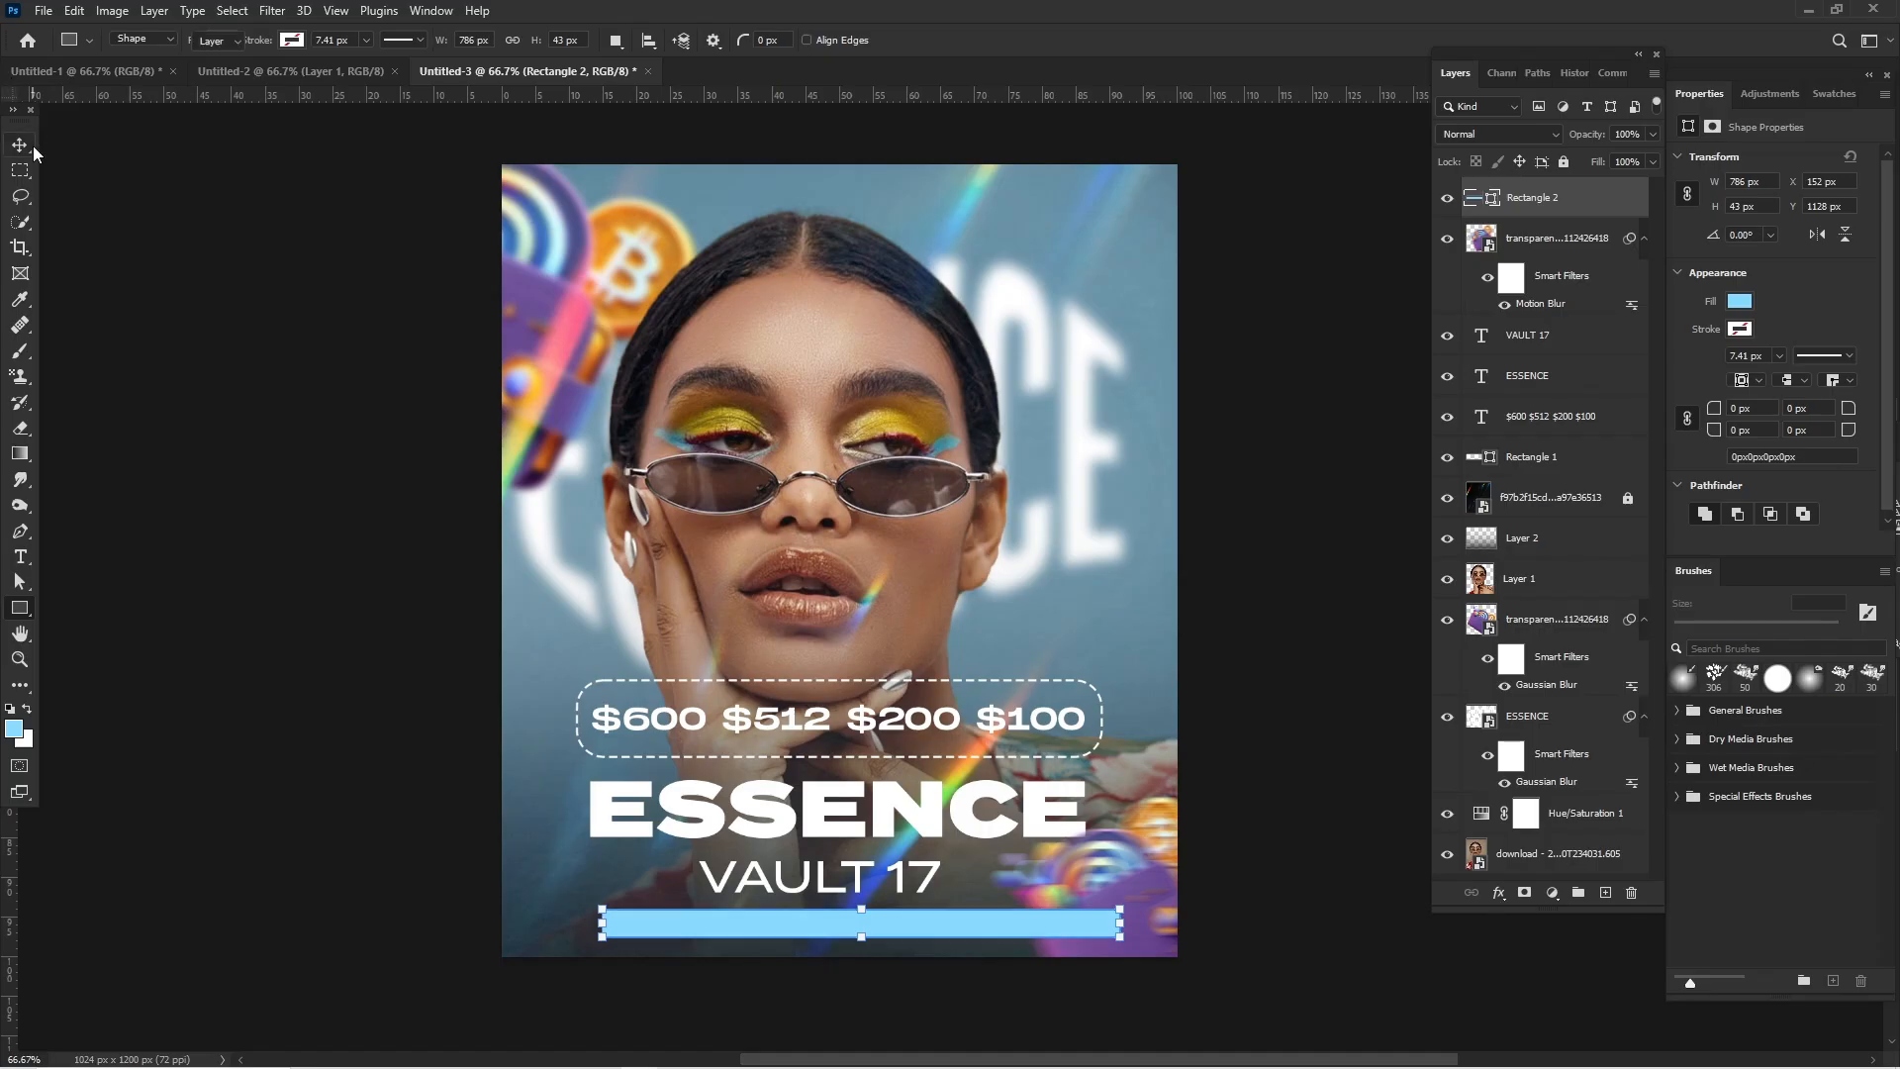
drag(1051, 936, 865, 924)
key(Down)
key(Down)
key(Down)
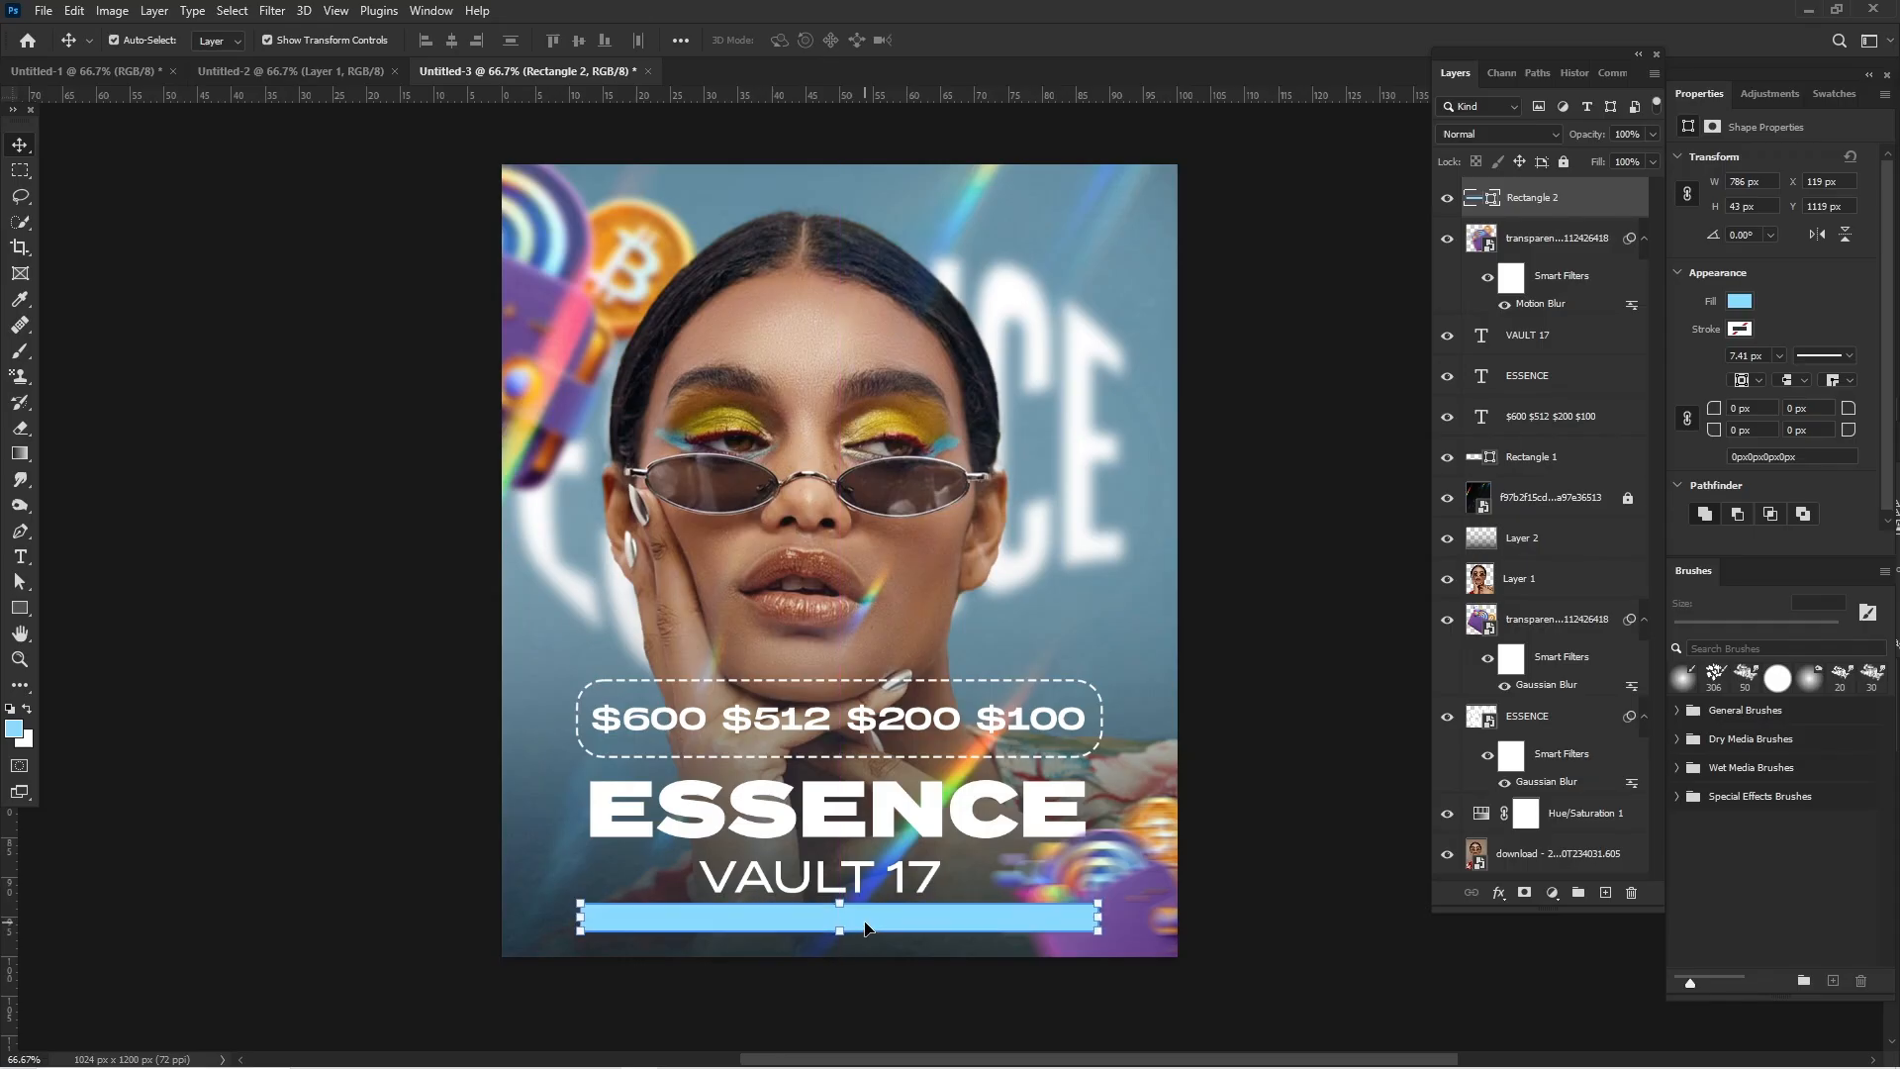
- Round all four corners of the light-blue bar with an 18 px radius
mouse_move(1716, 402)
mouse_down()
mouse_move(1838, 445)
mouse_move(1733, 419)
mouse_up()
click(1365, 445)
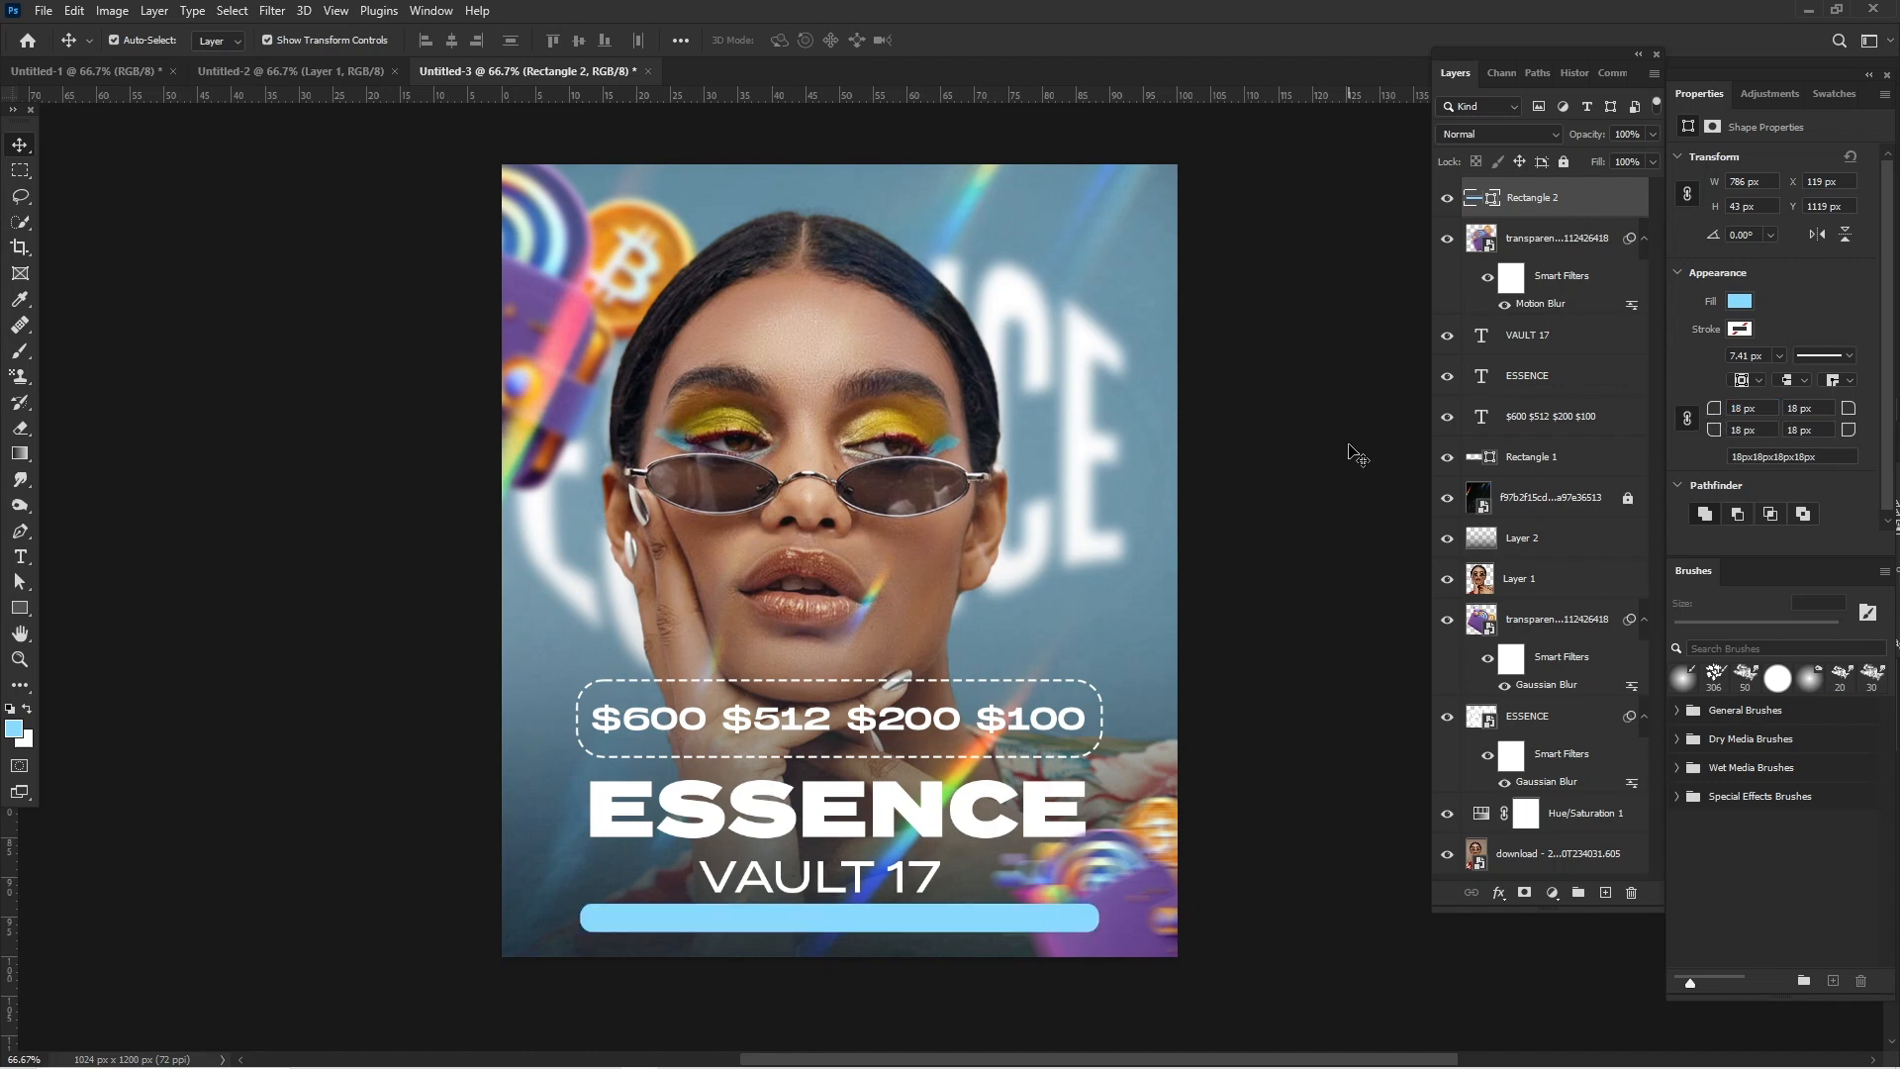
click(1356, 453)
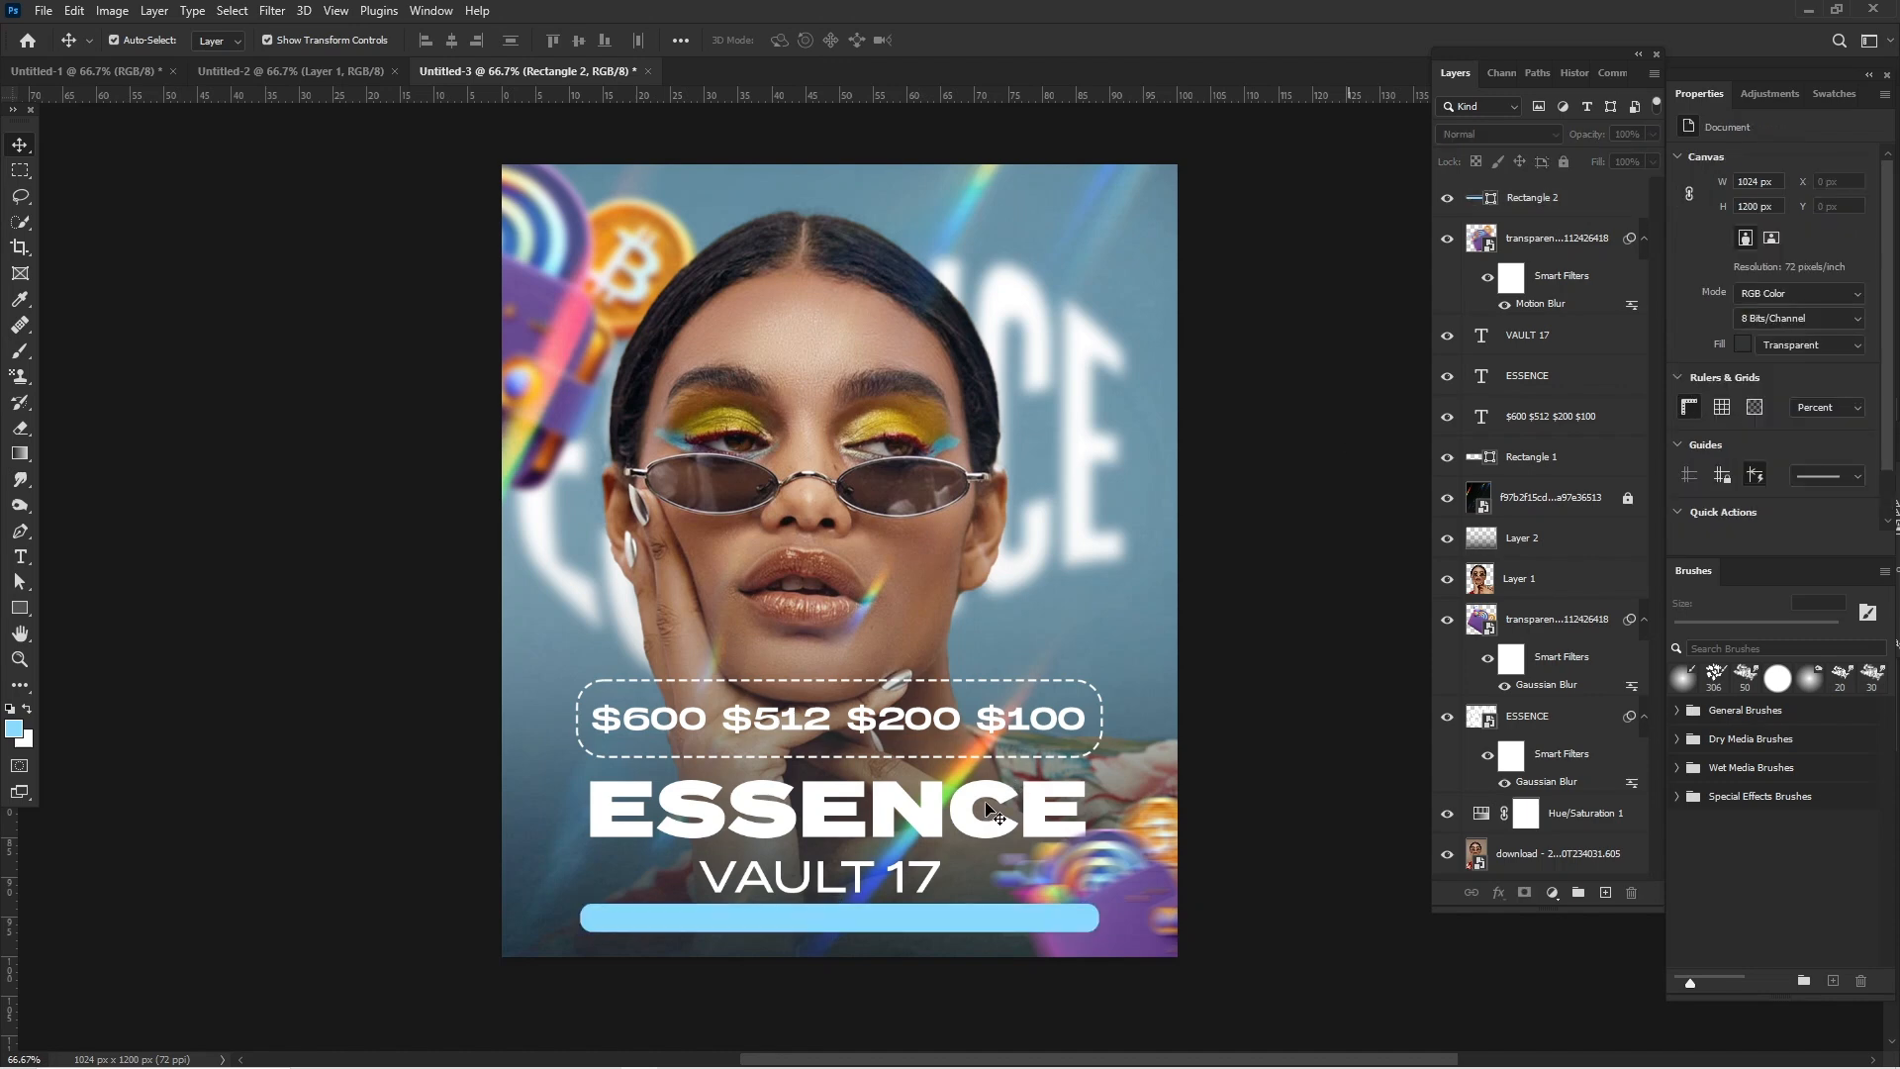
- Change the fill of the rounded bar beneath VAULT 17 to dark blue 00567d
click(948, 926)
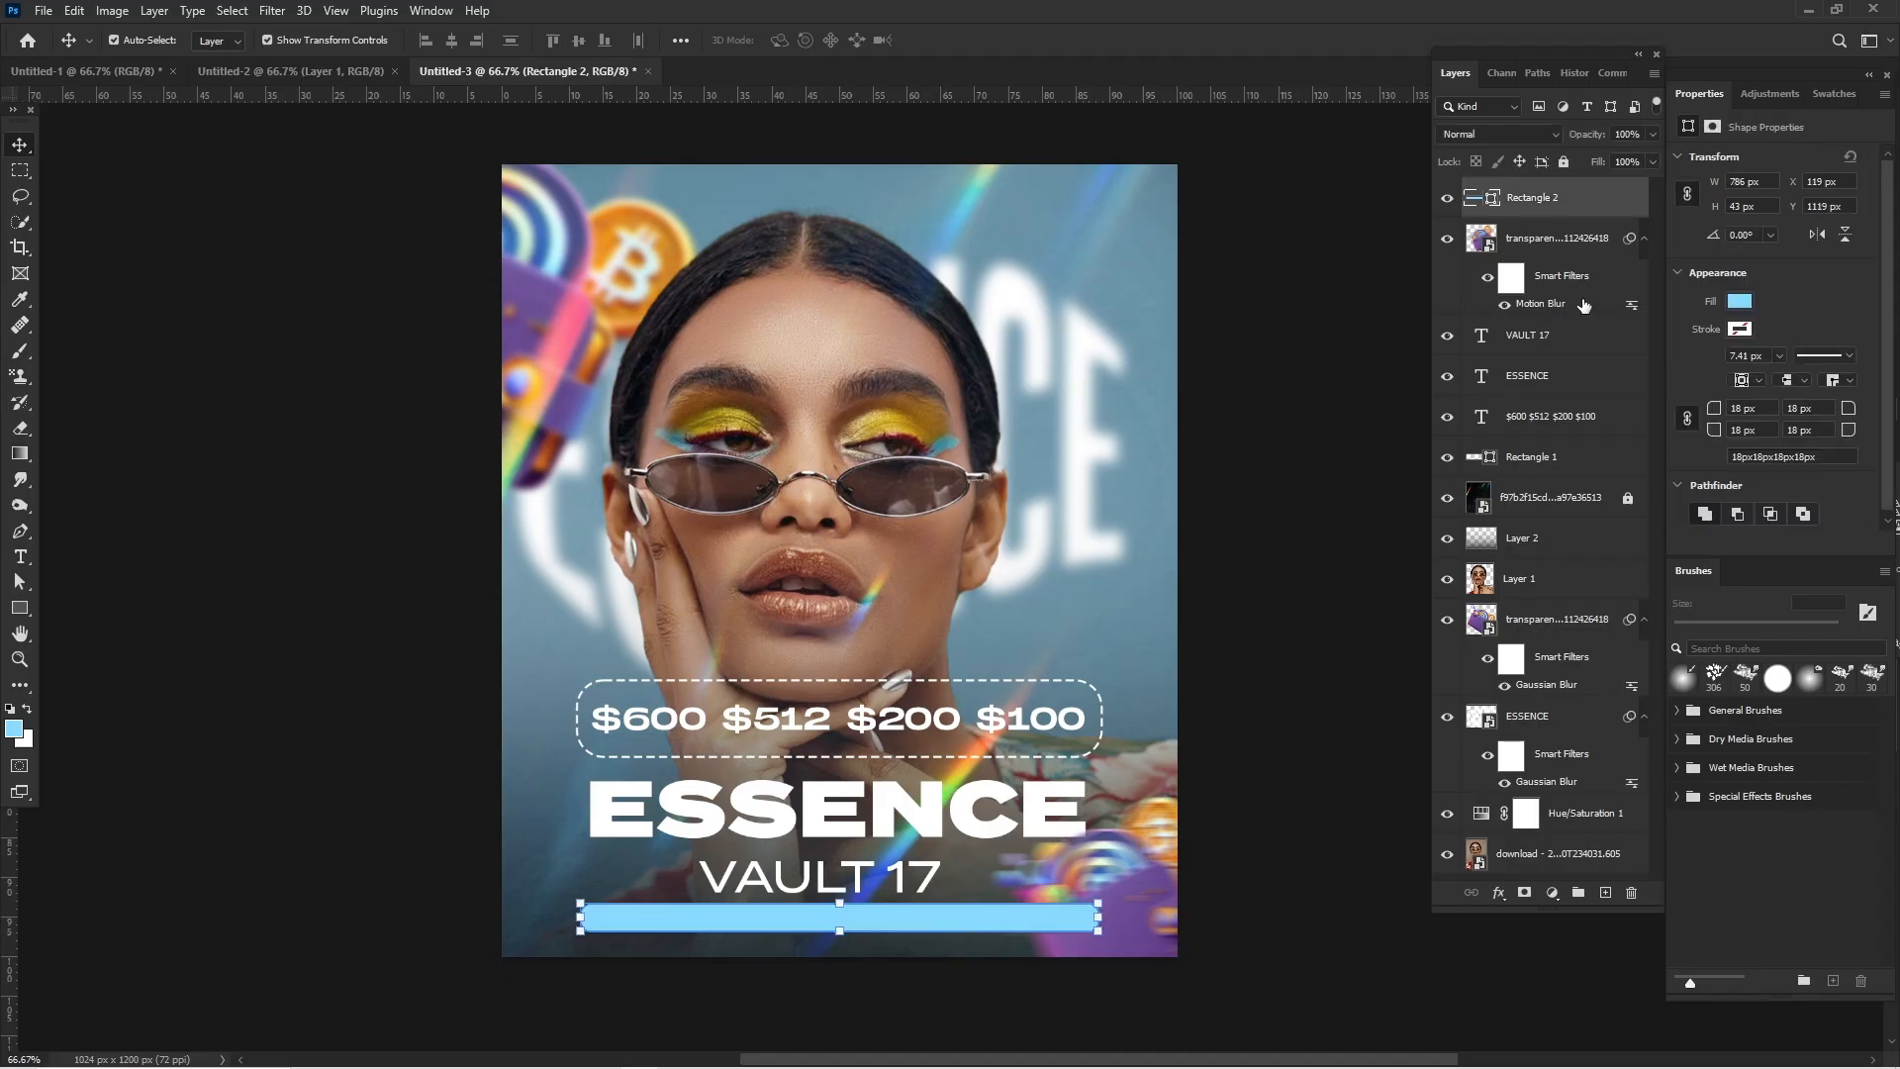
click(1740, 302)
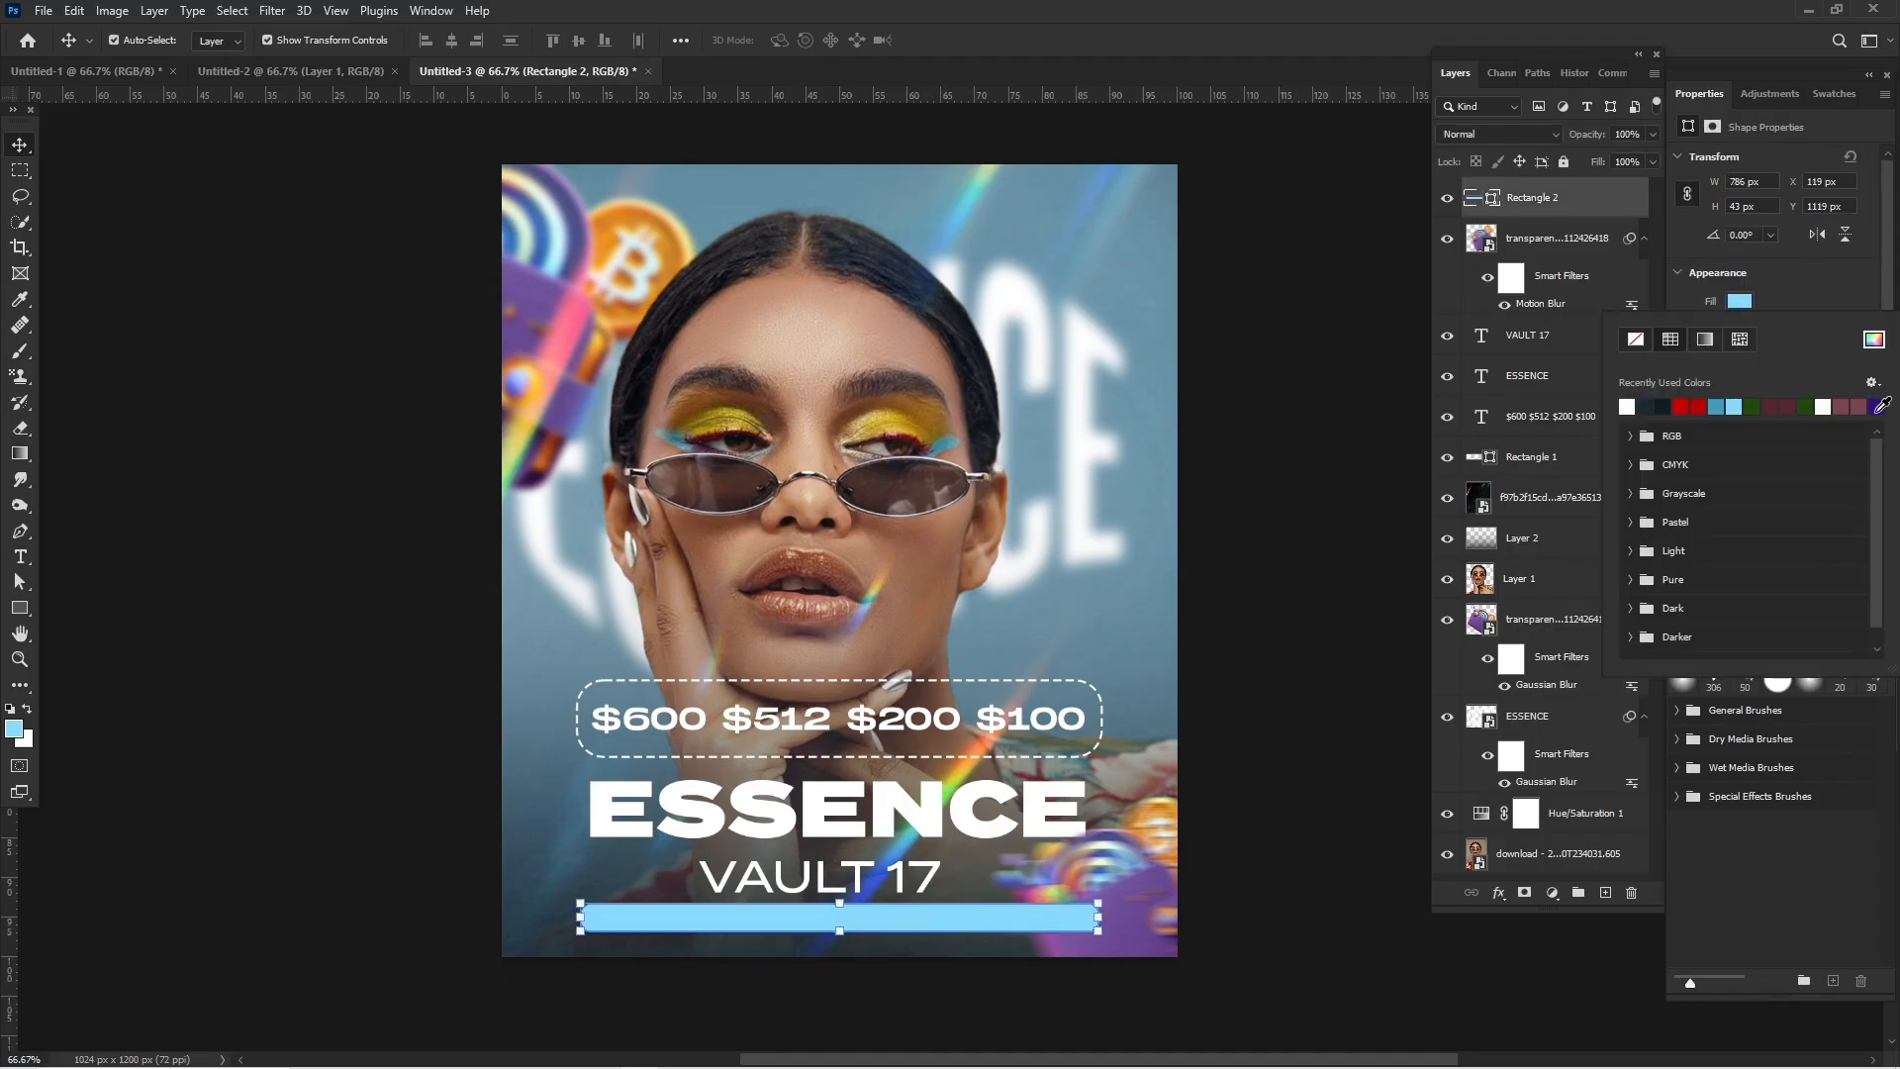
click(1874, 342)
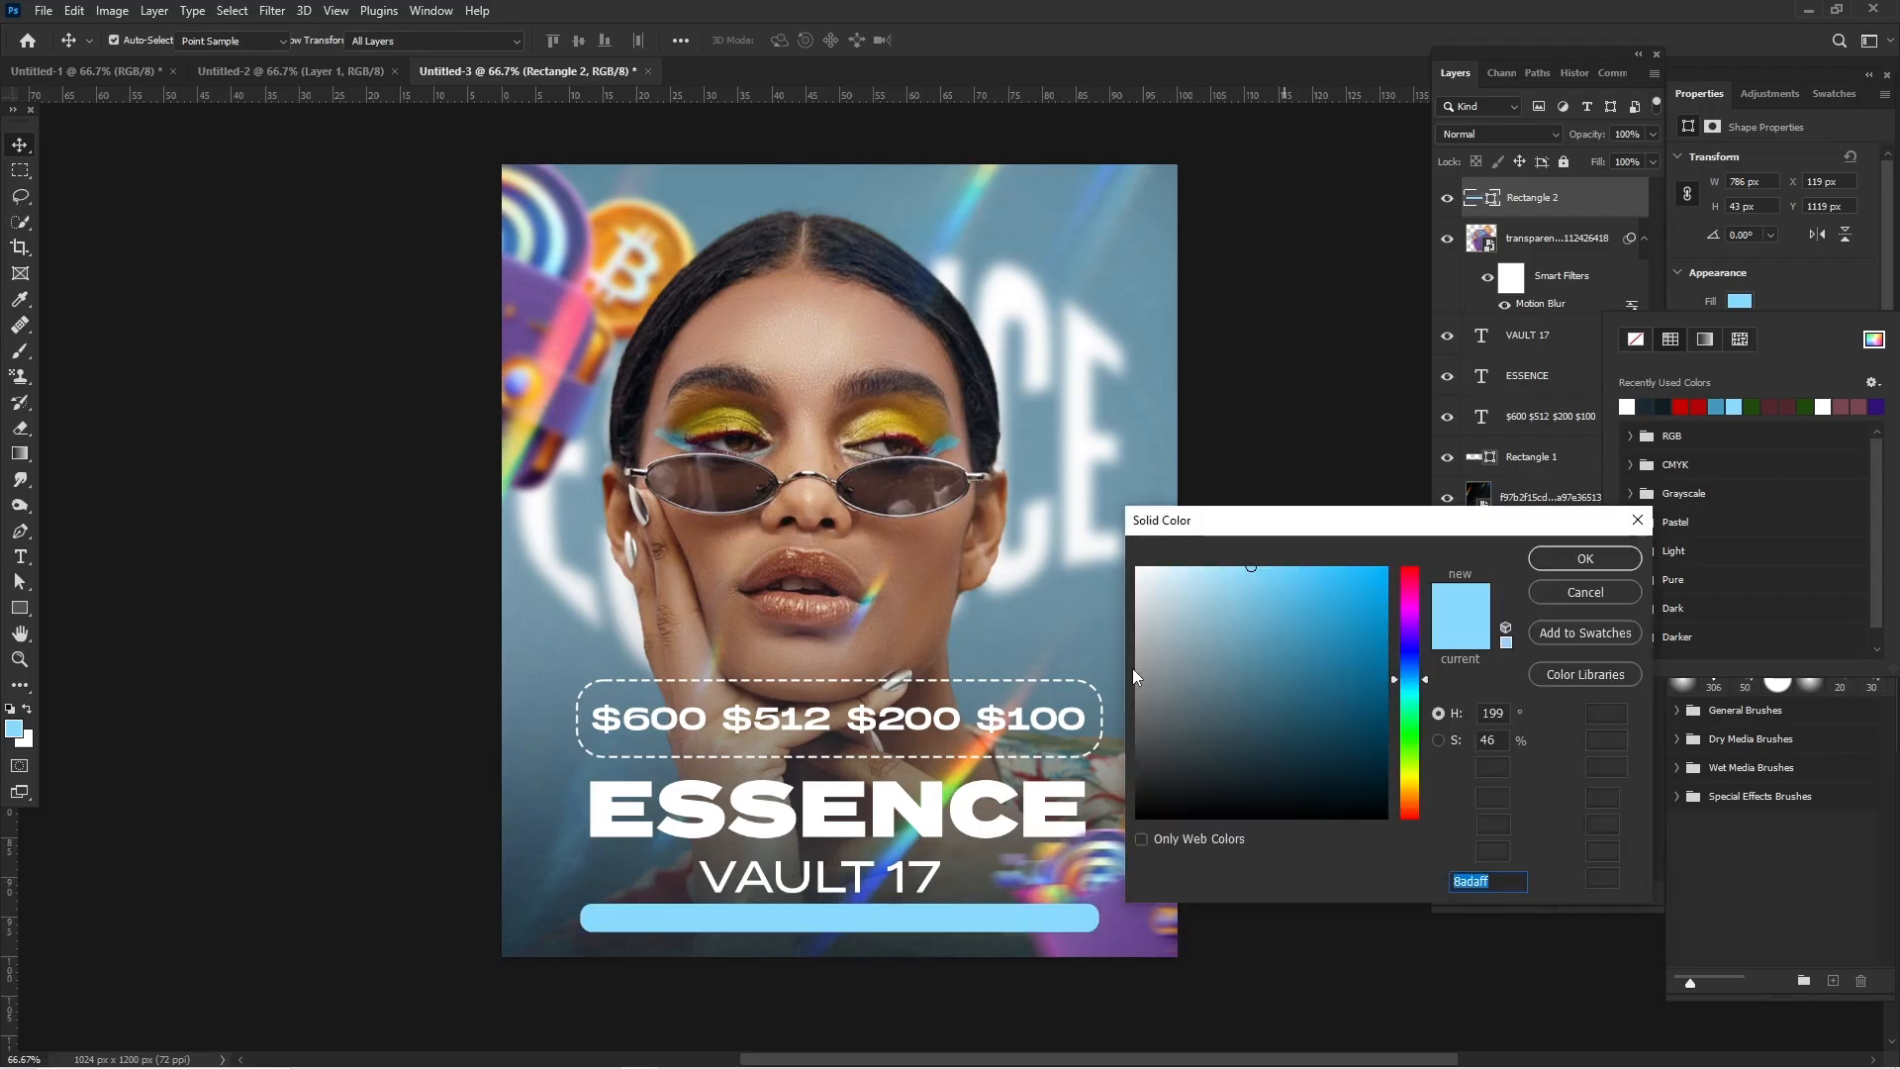
drag(1363, 639, 1392, 697)
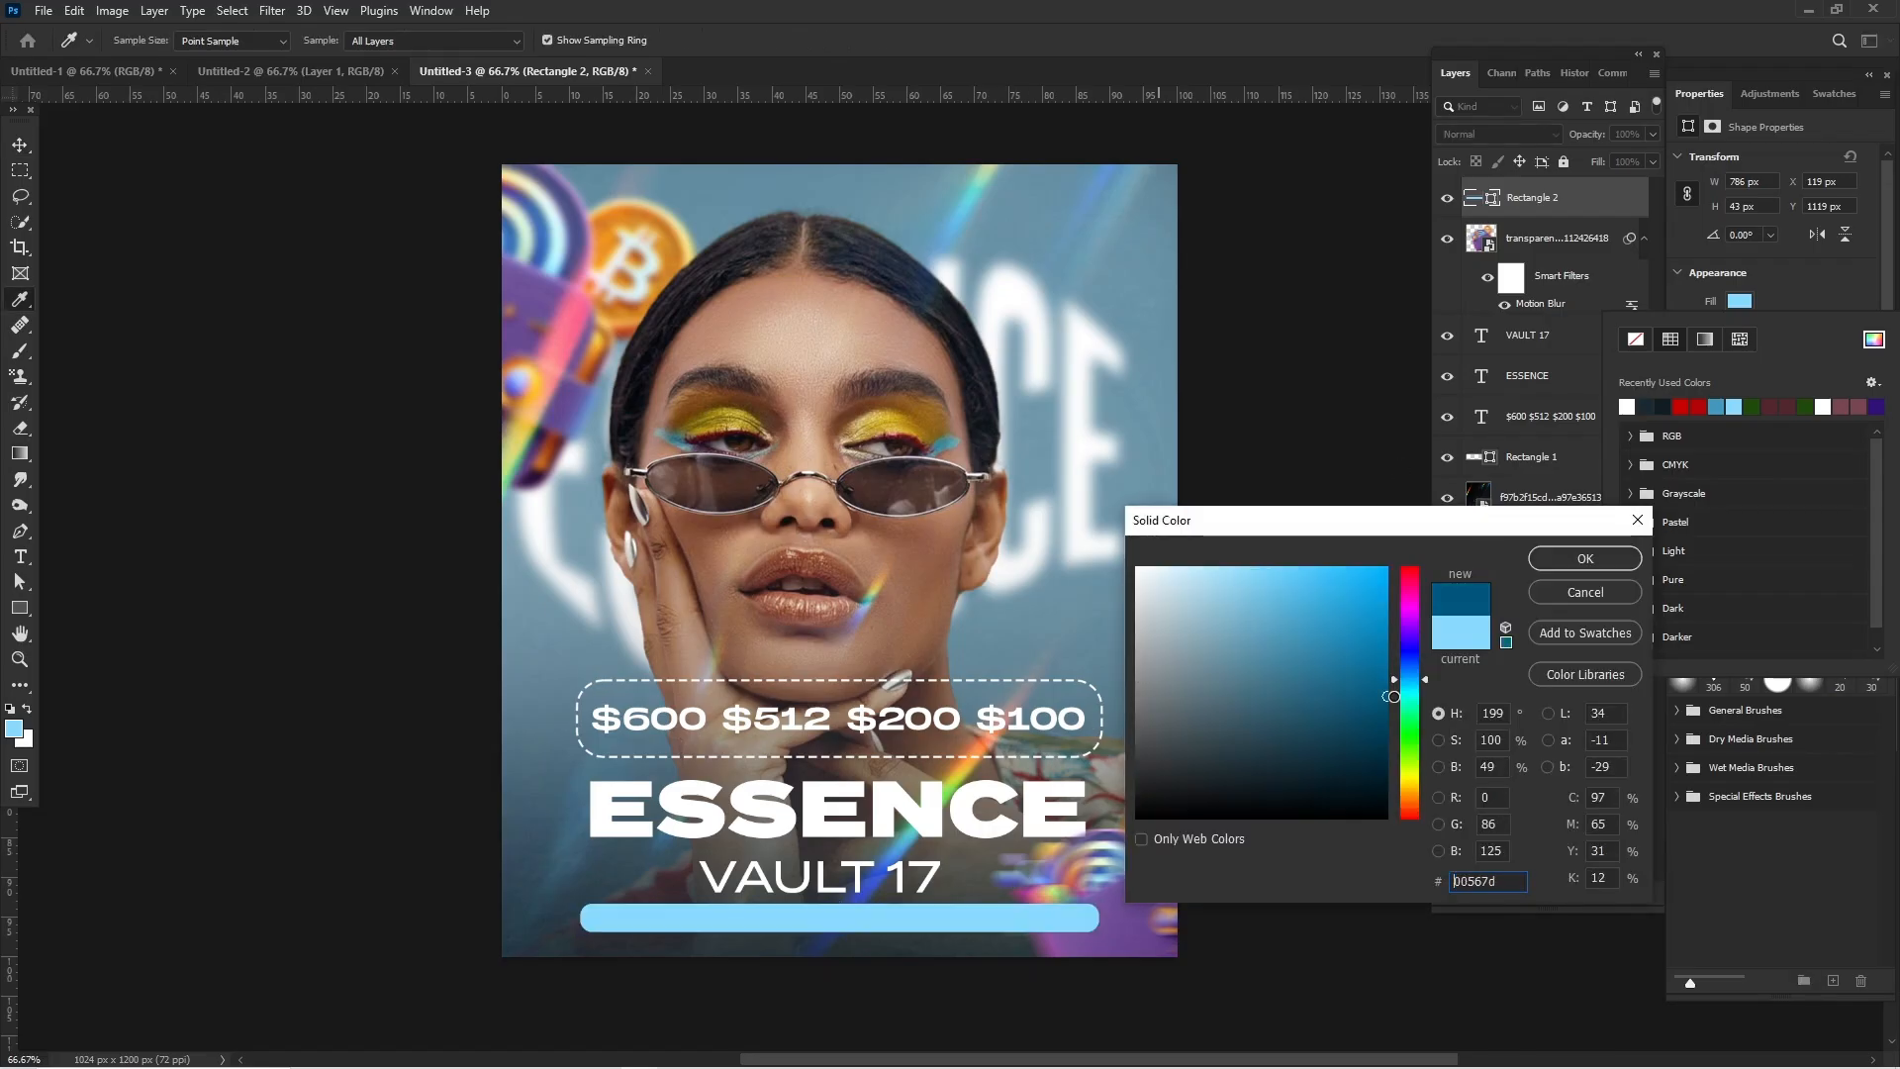
key(Return)
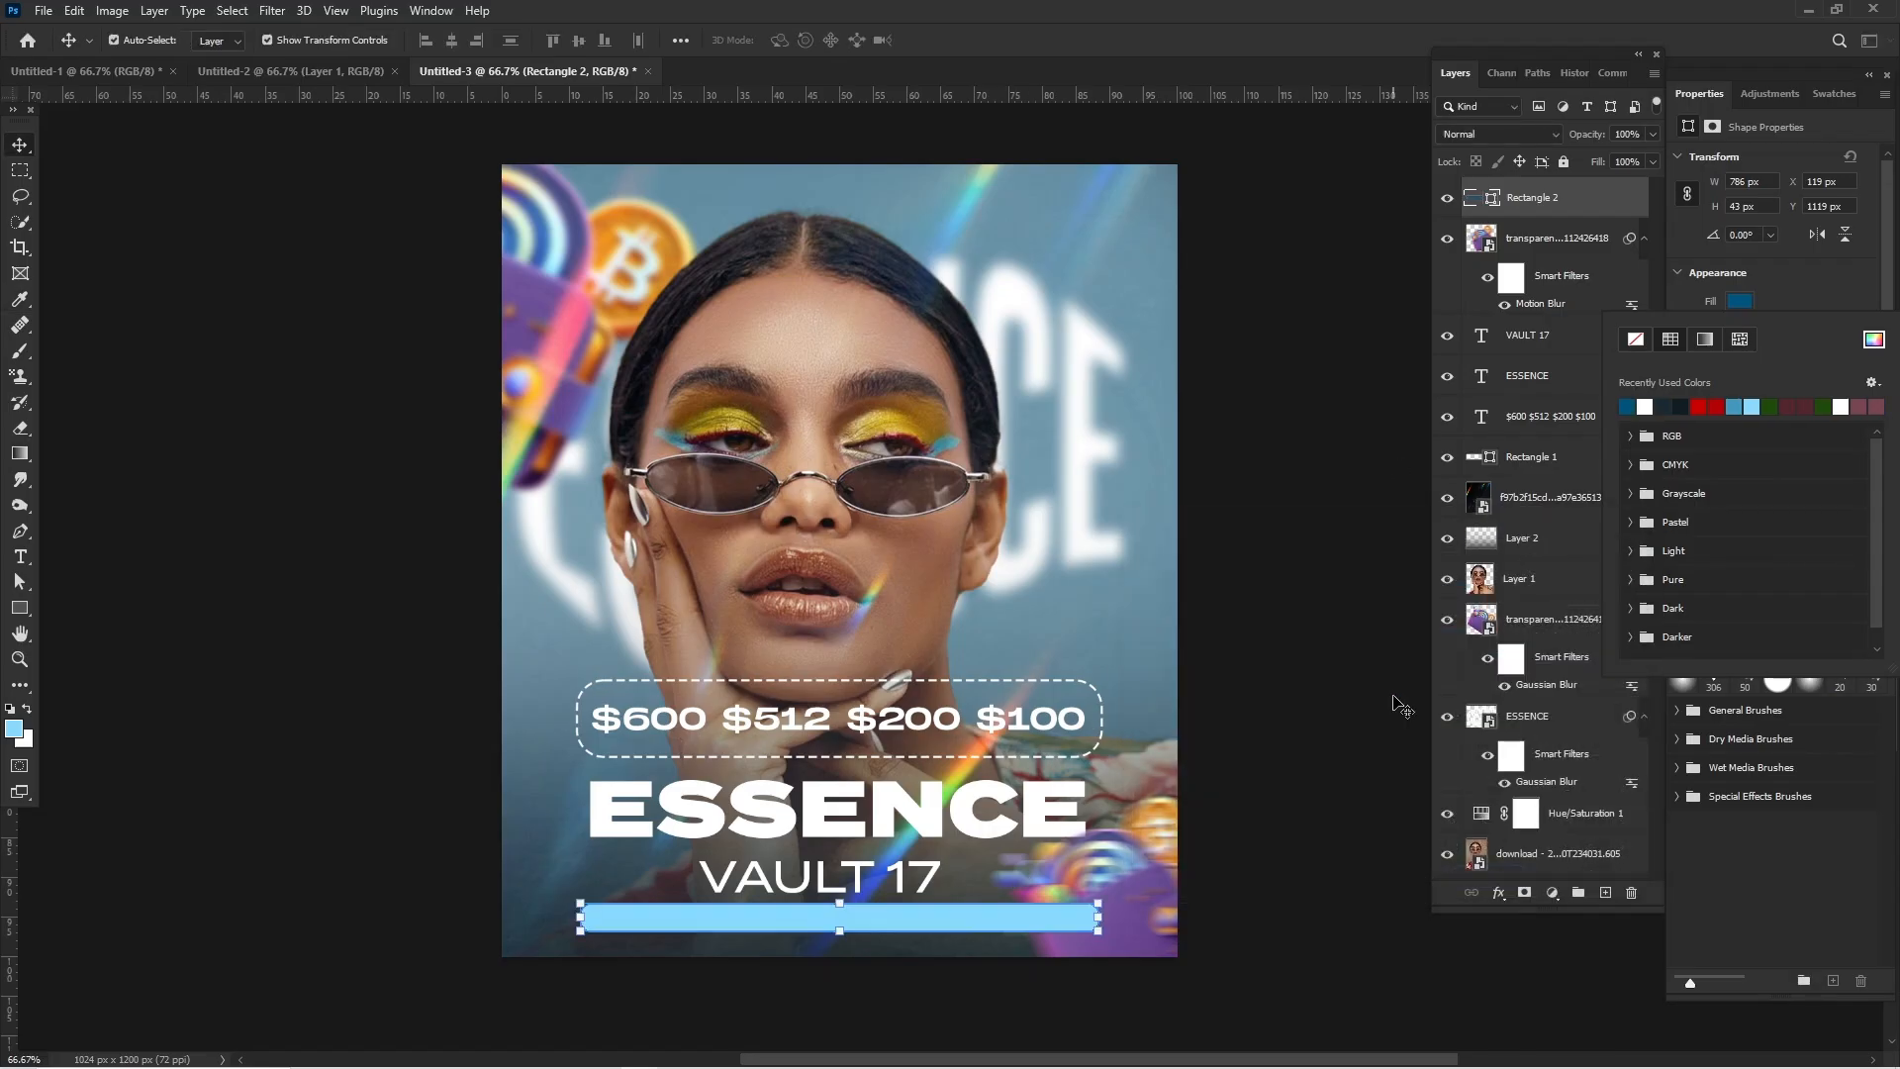
click(1401, 706)
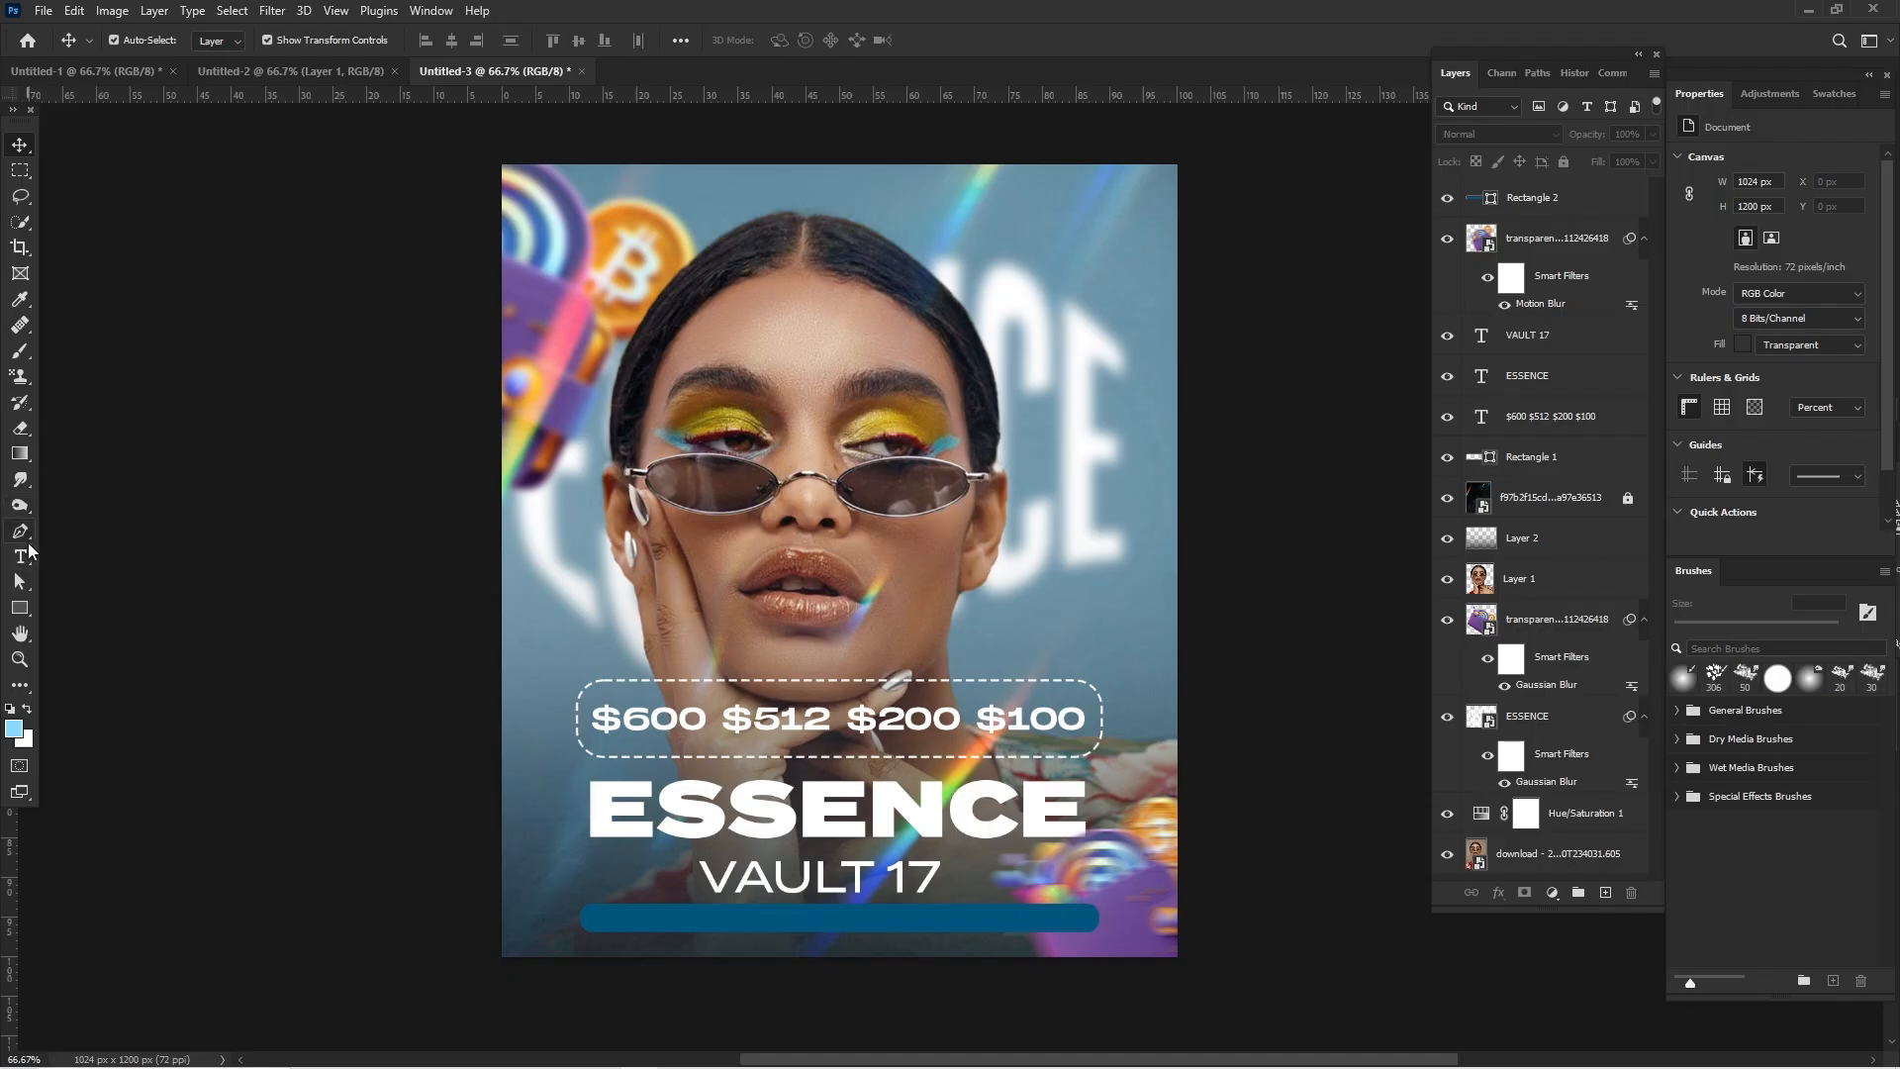
- Add the white text "Book Now" in Termina Test Medium near the left end of the dark-blue bar
key(t)
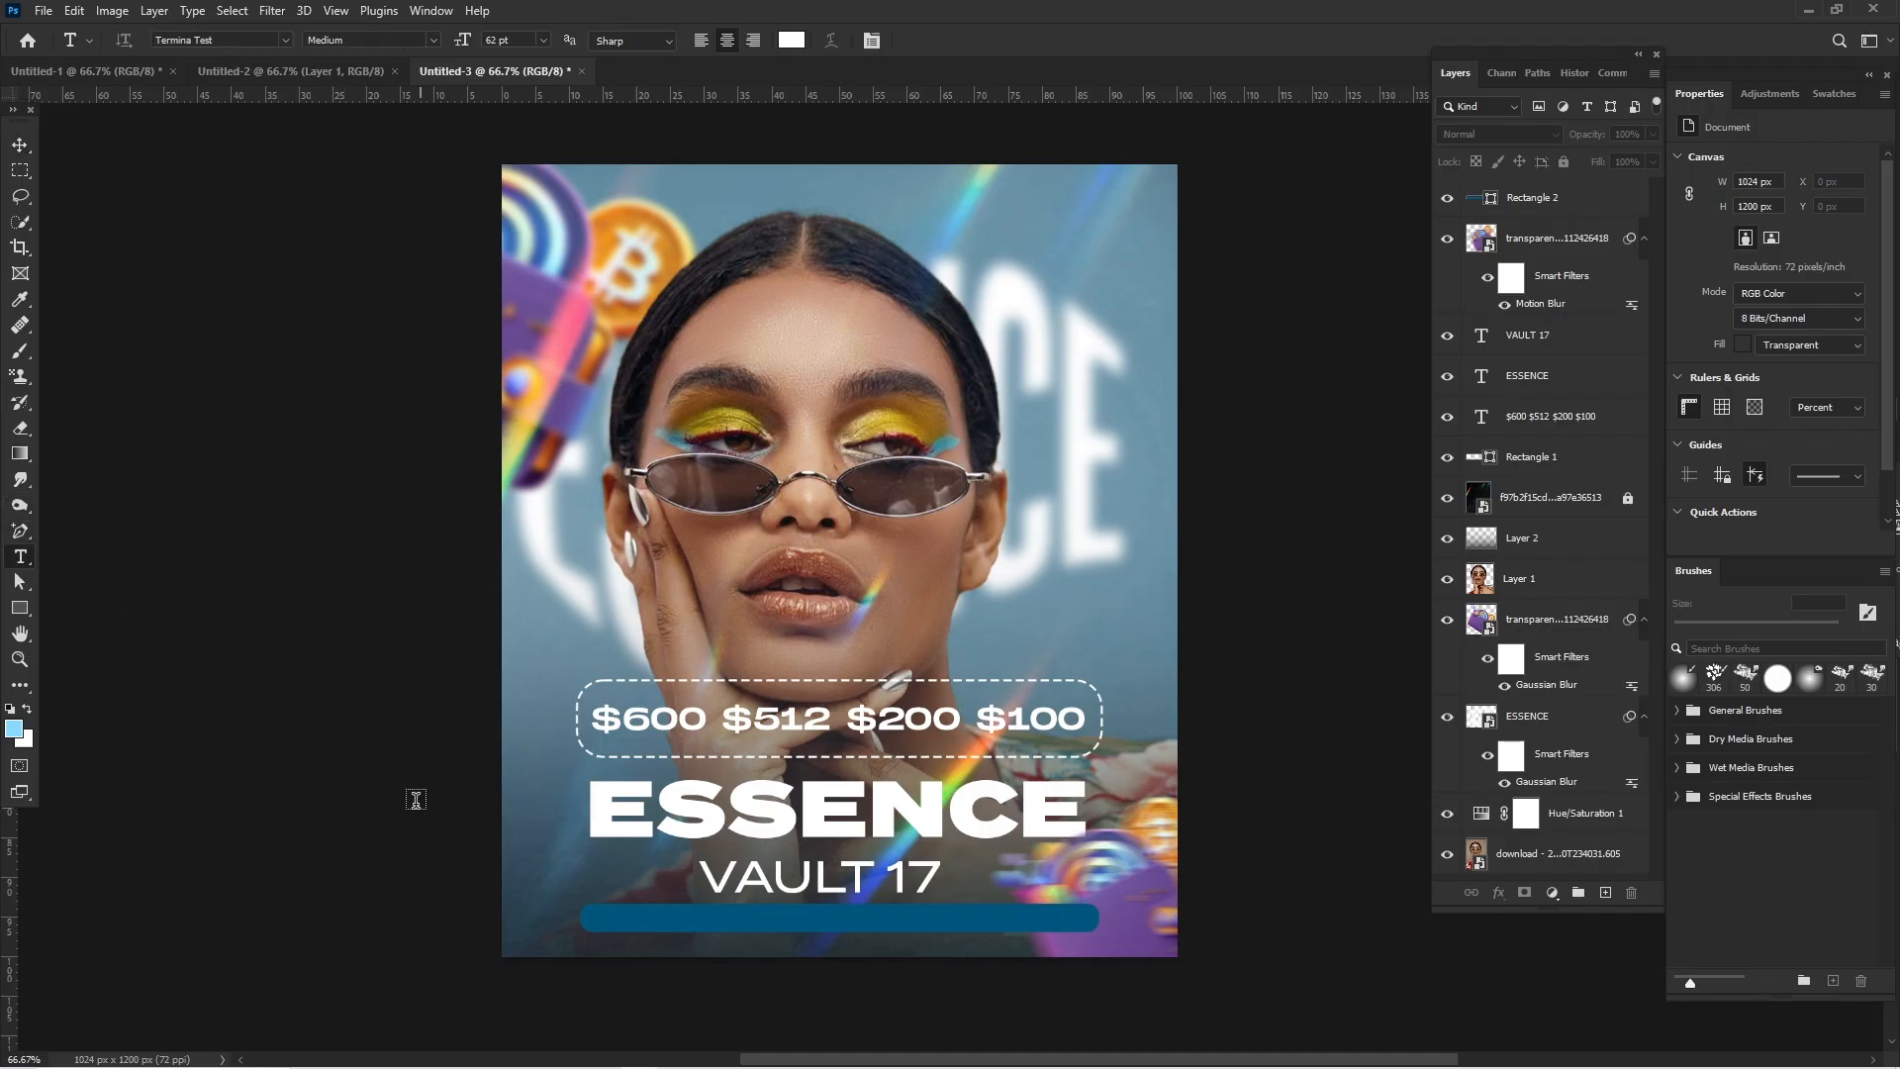
click(613, 912)
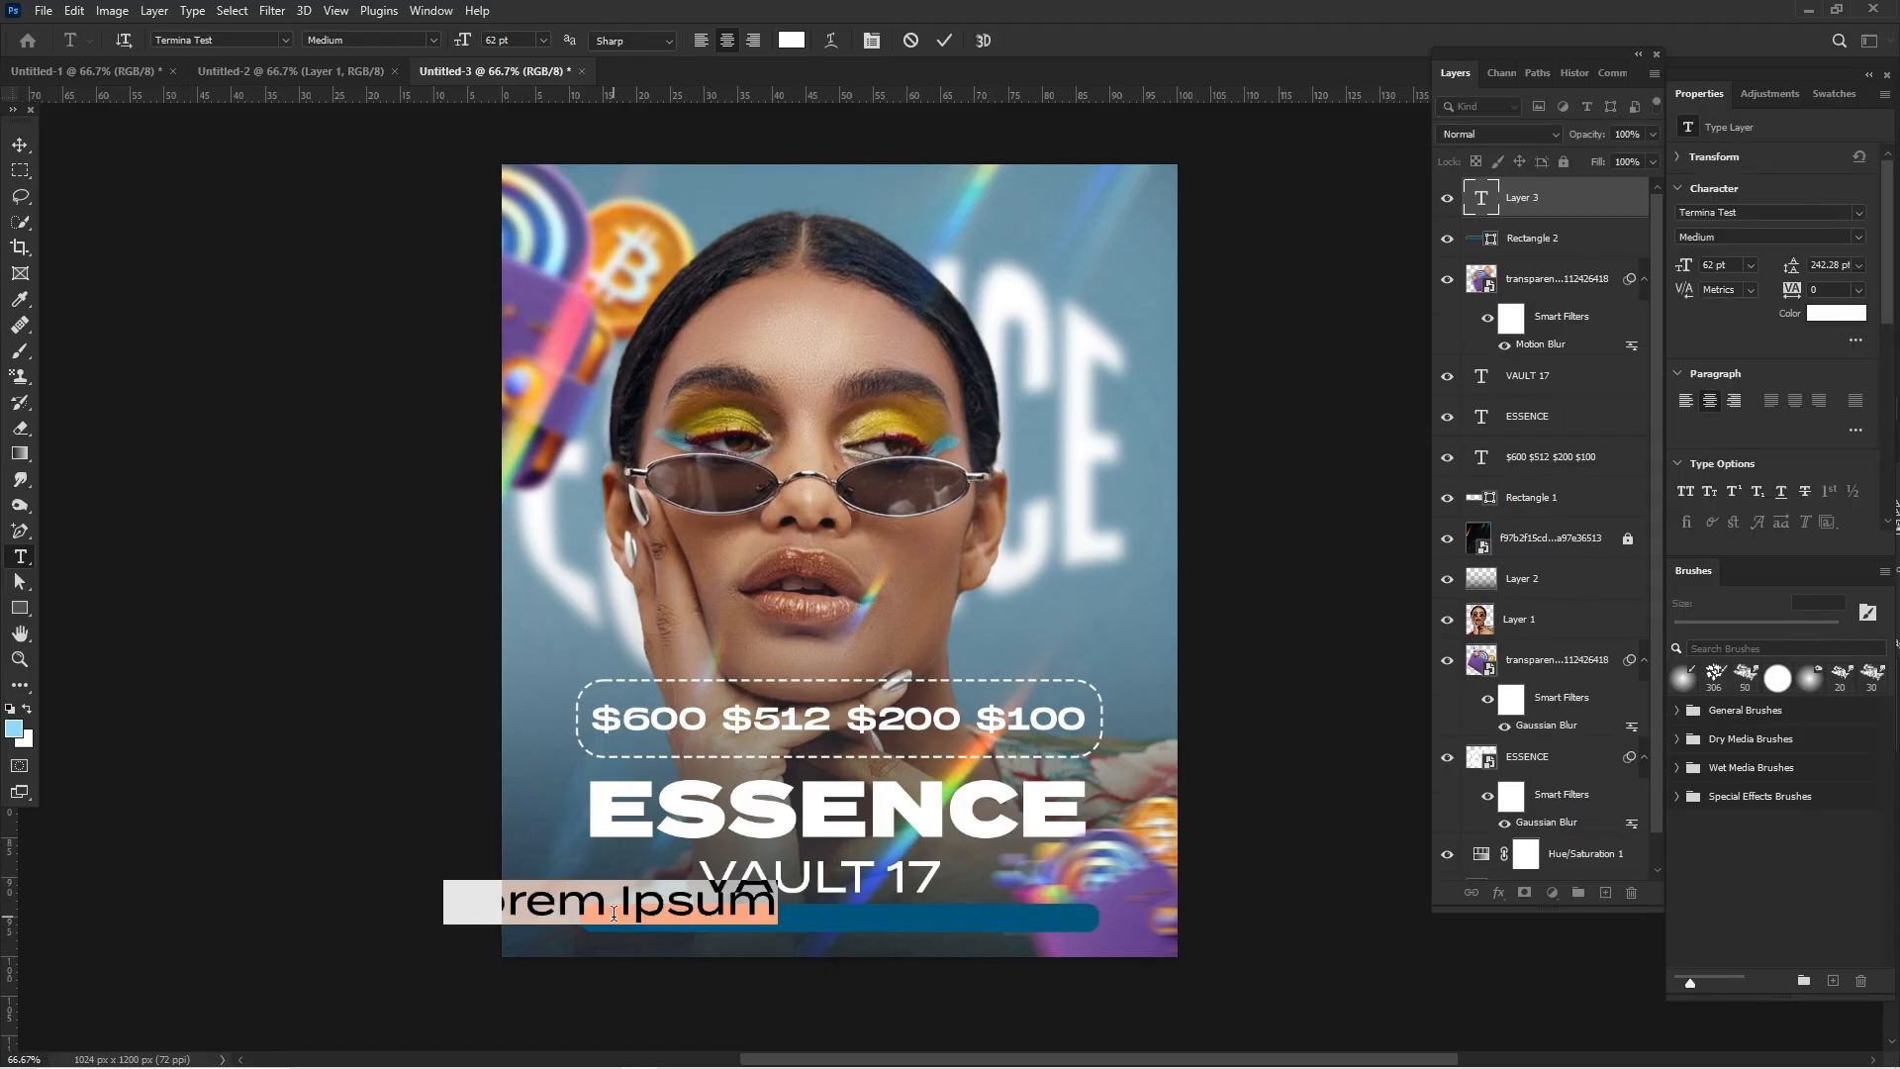
text(Book)
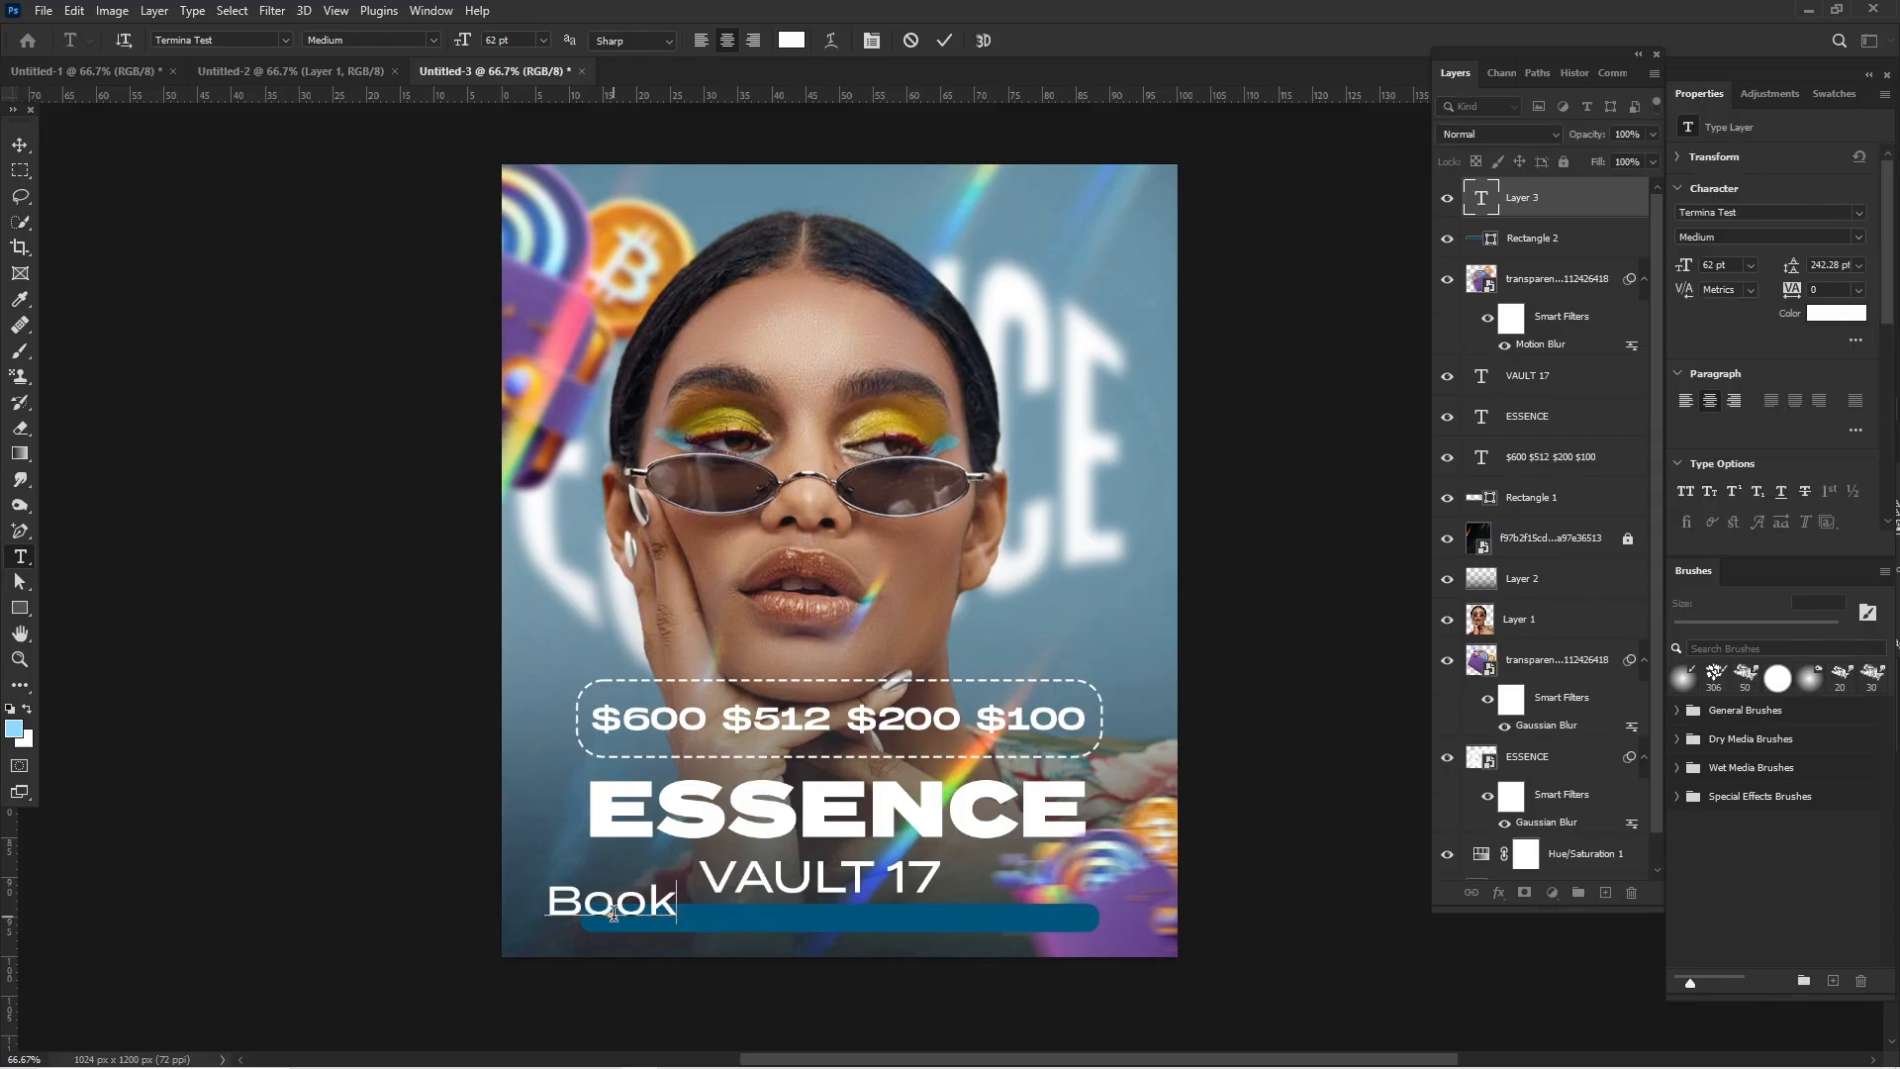
text( N)
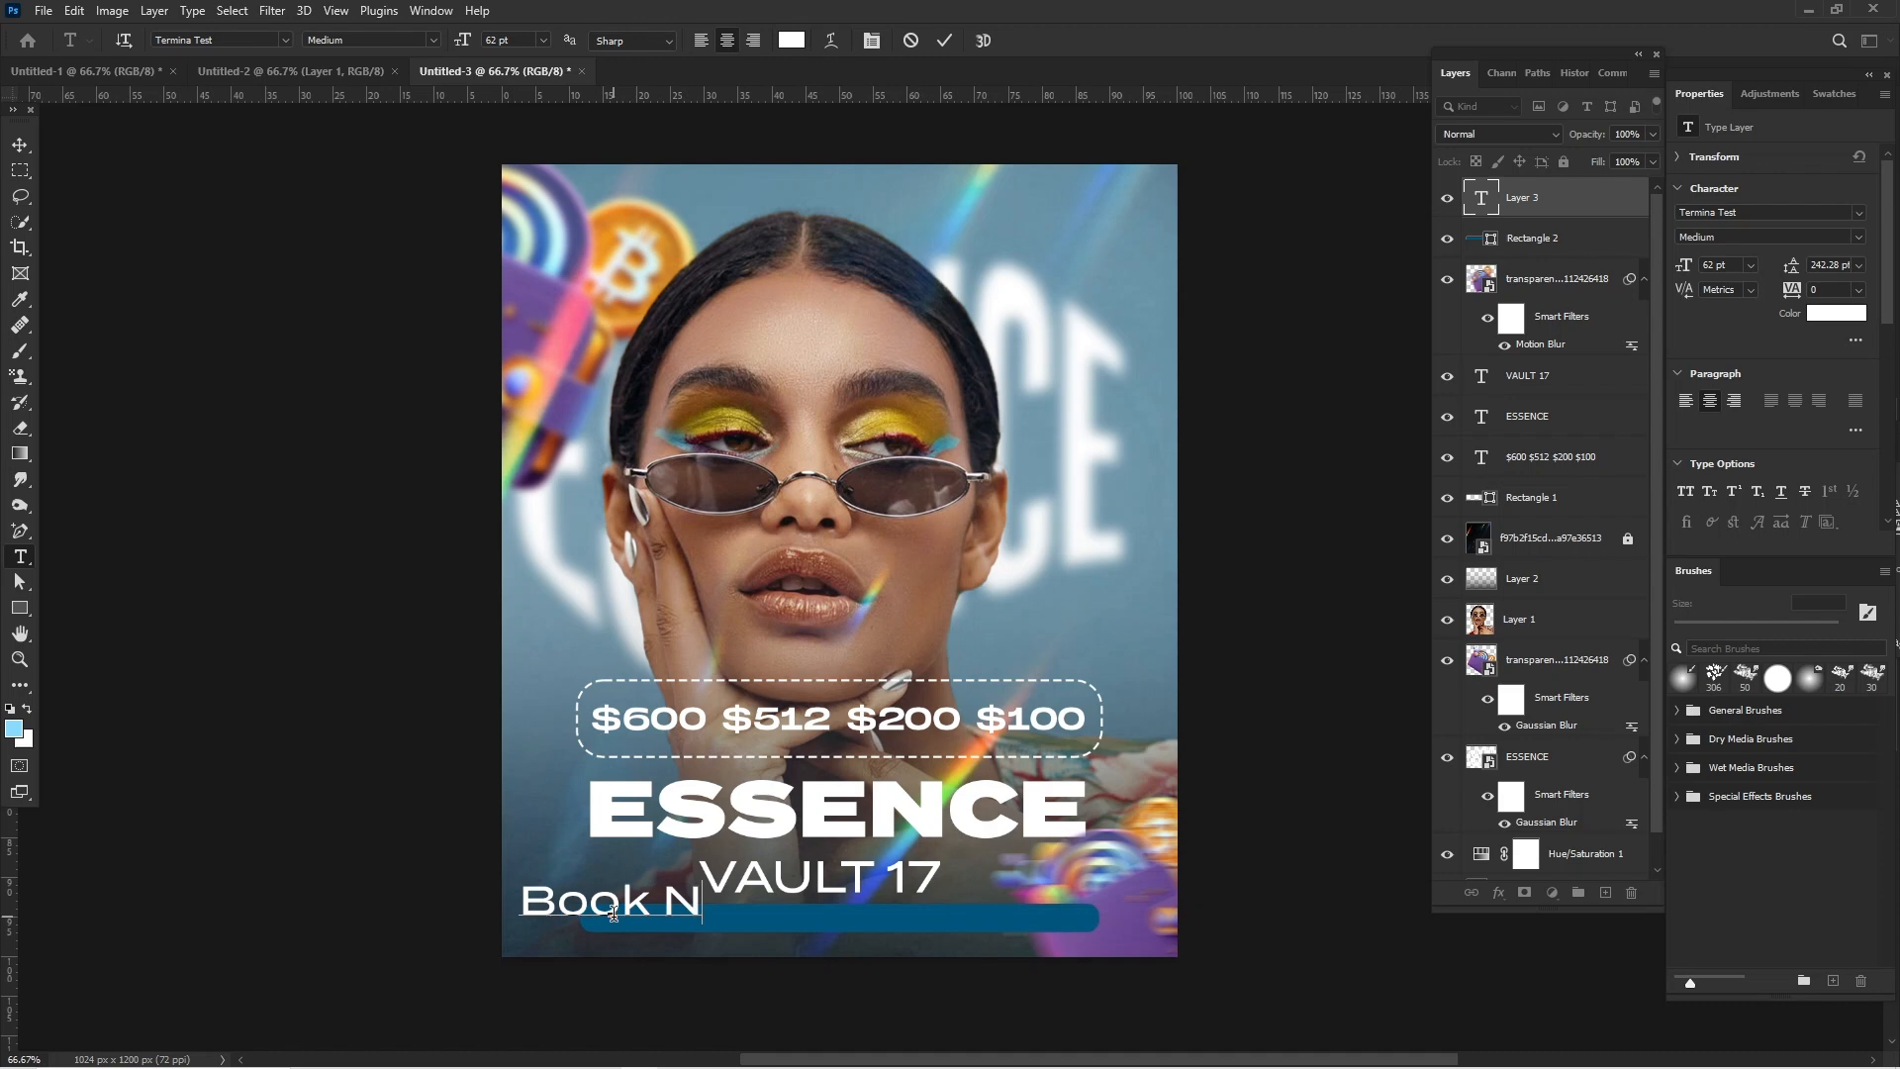
text(ow)
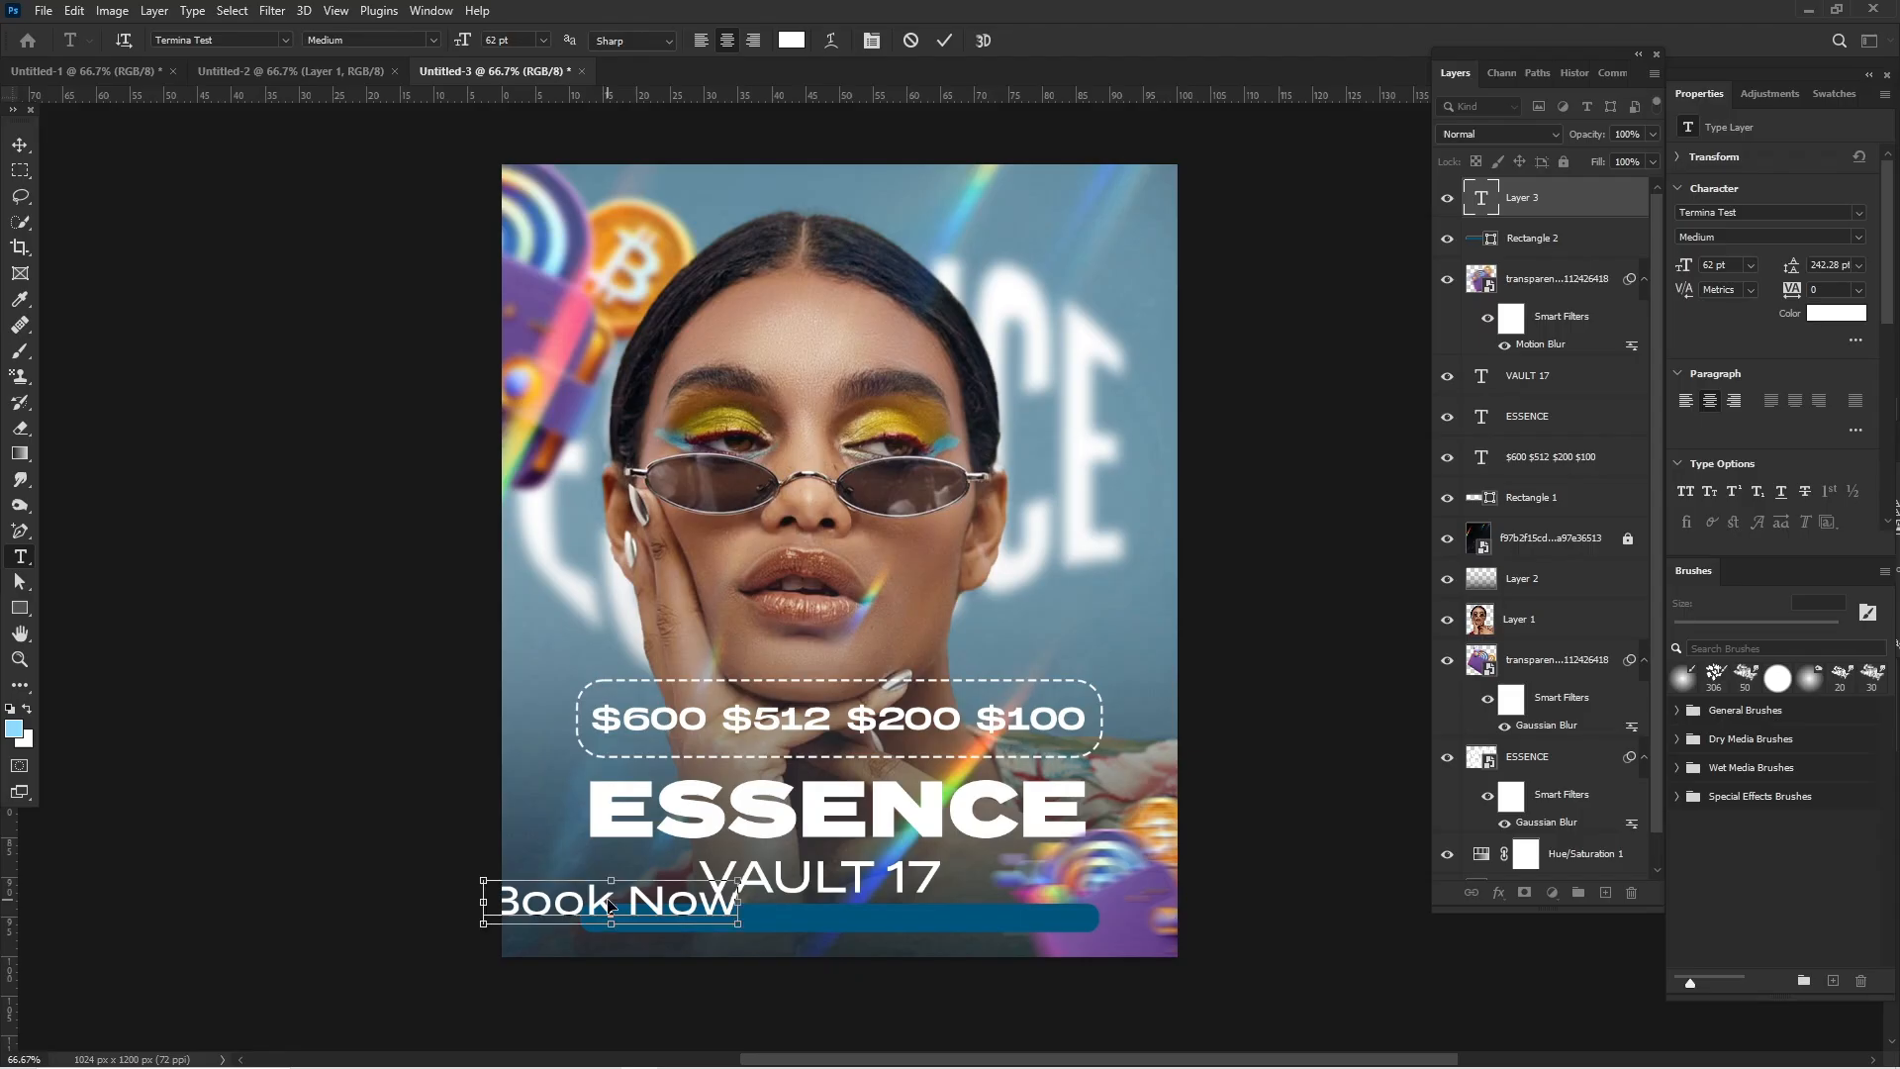
- Move the Book Now text onto the dark-blue bar and set its size to 30 pt and its tracking to 1140
key(ctrl+a)
key(ctrl+c)
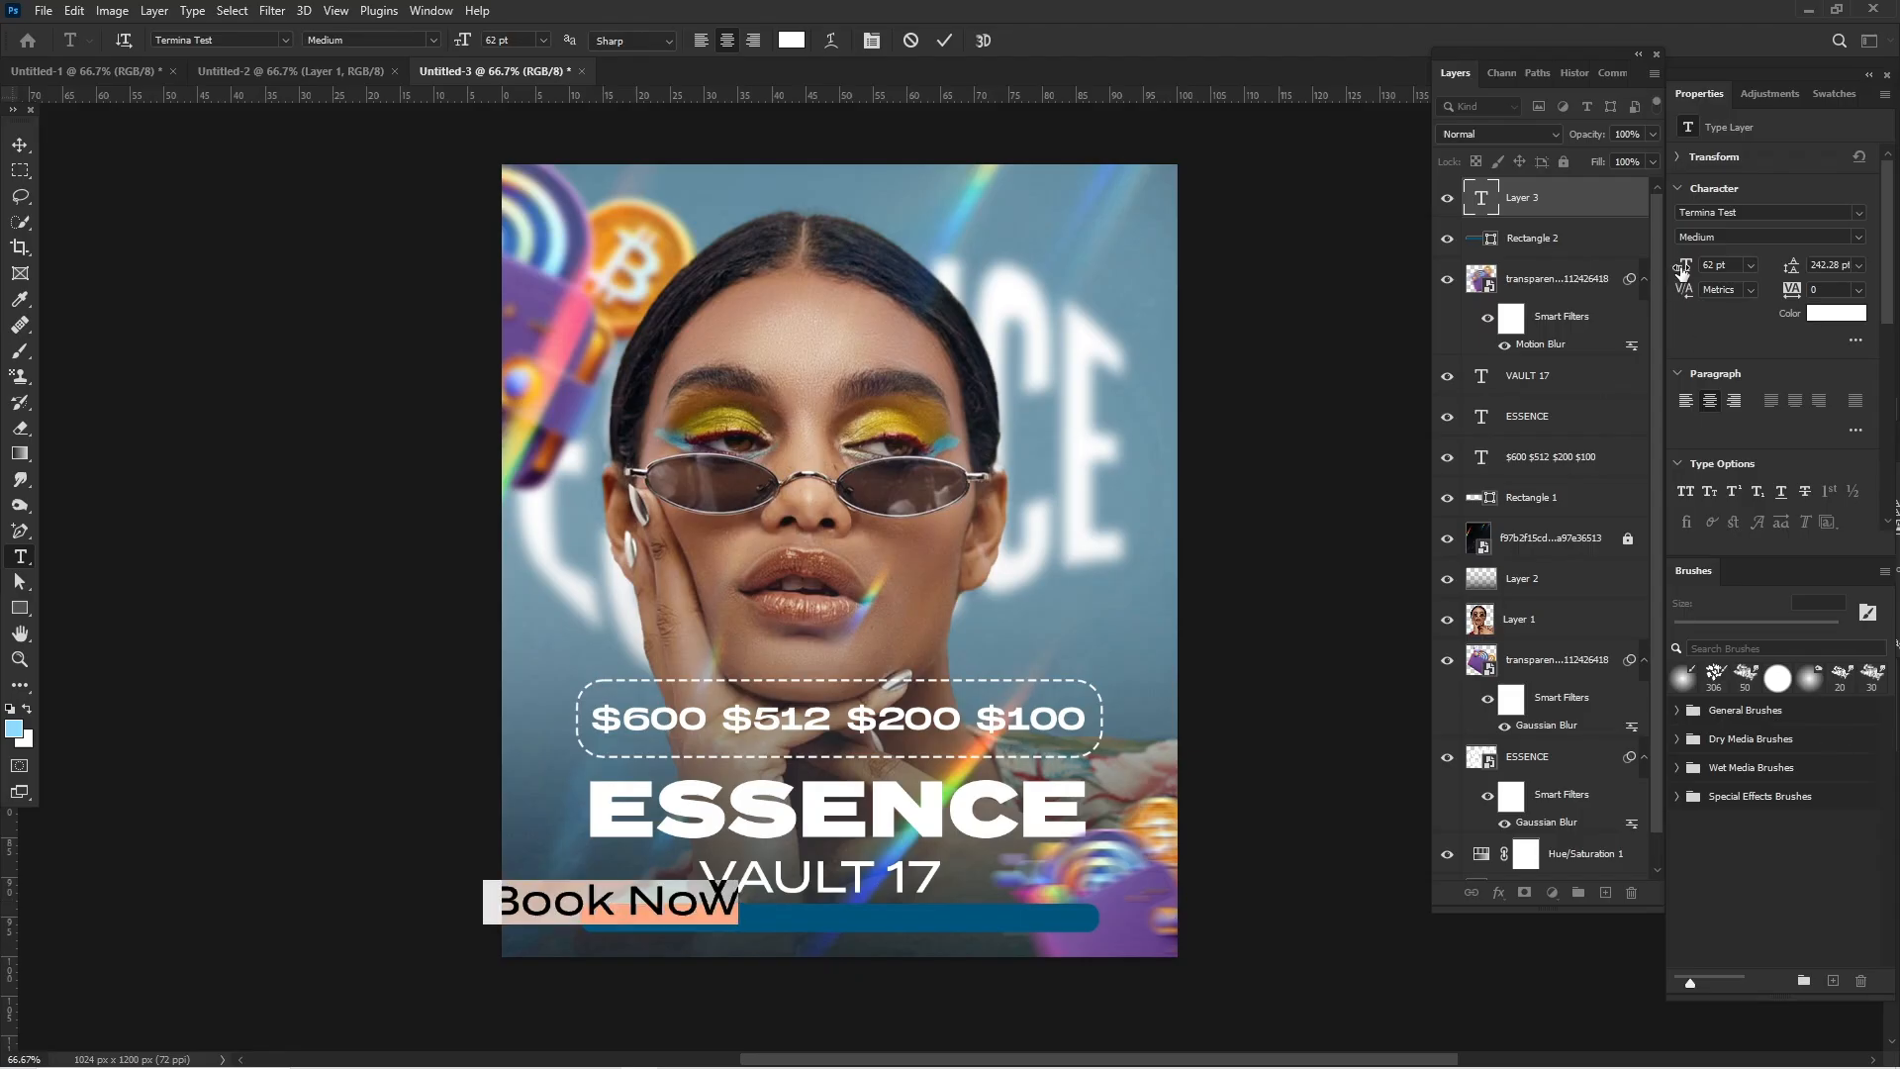
drag(1682, 272, 1655, 275)
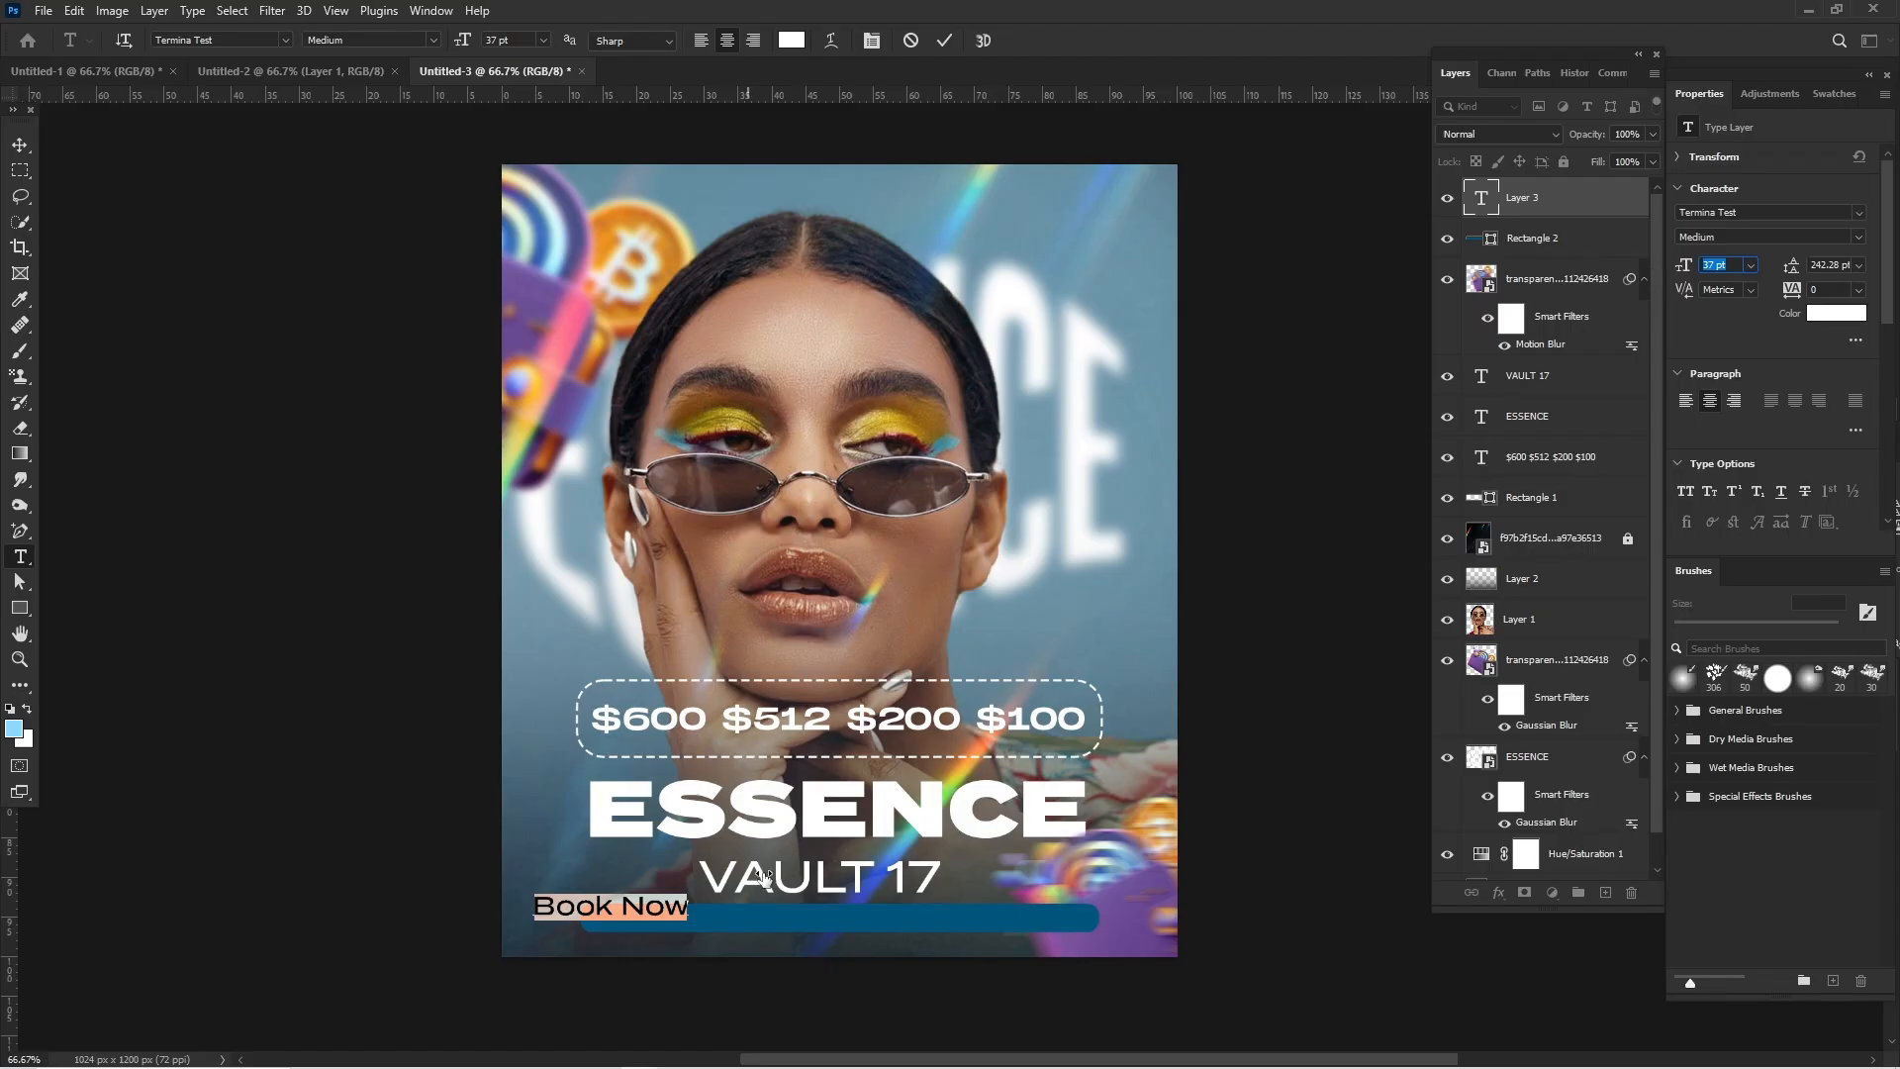
click(613, 914)
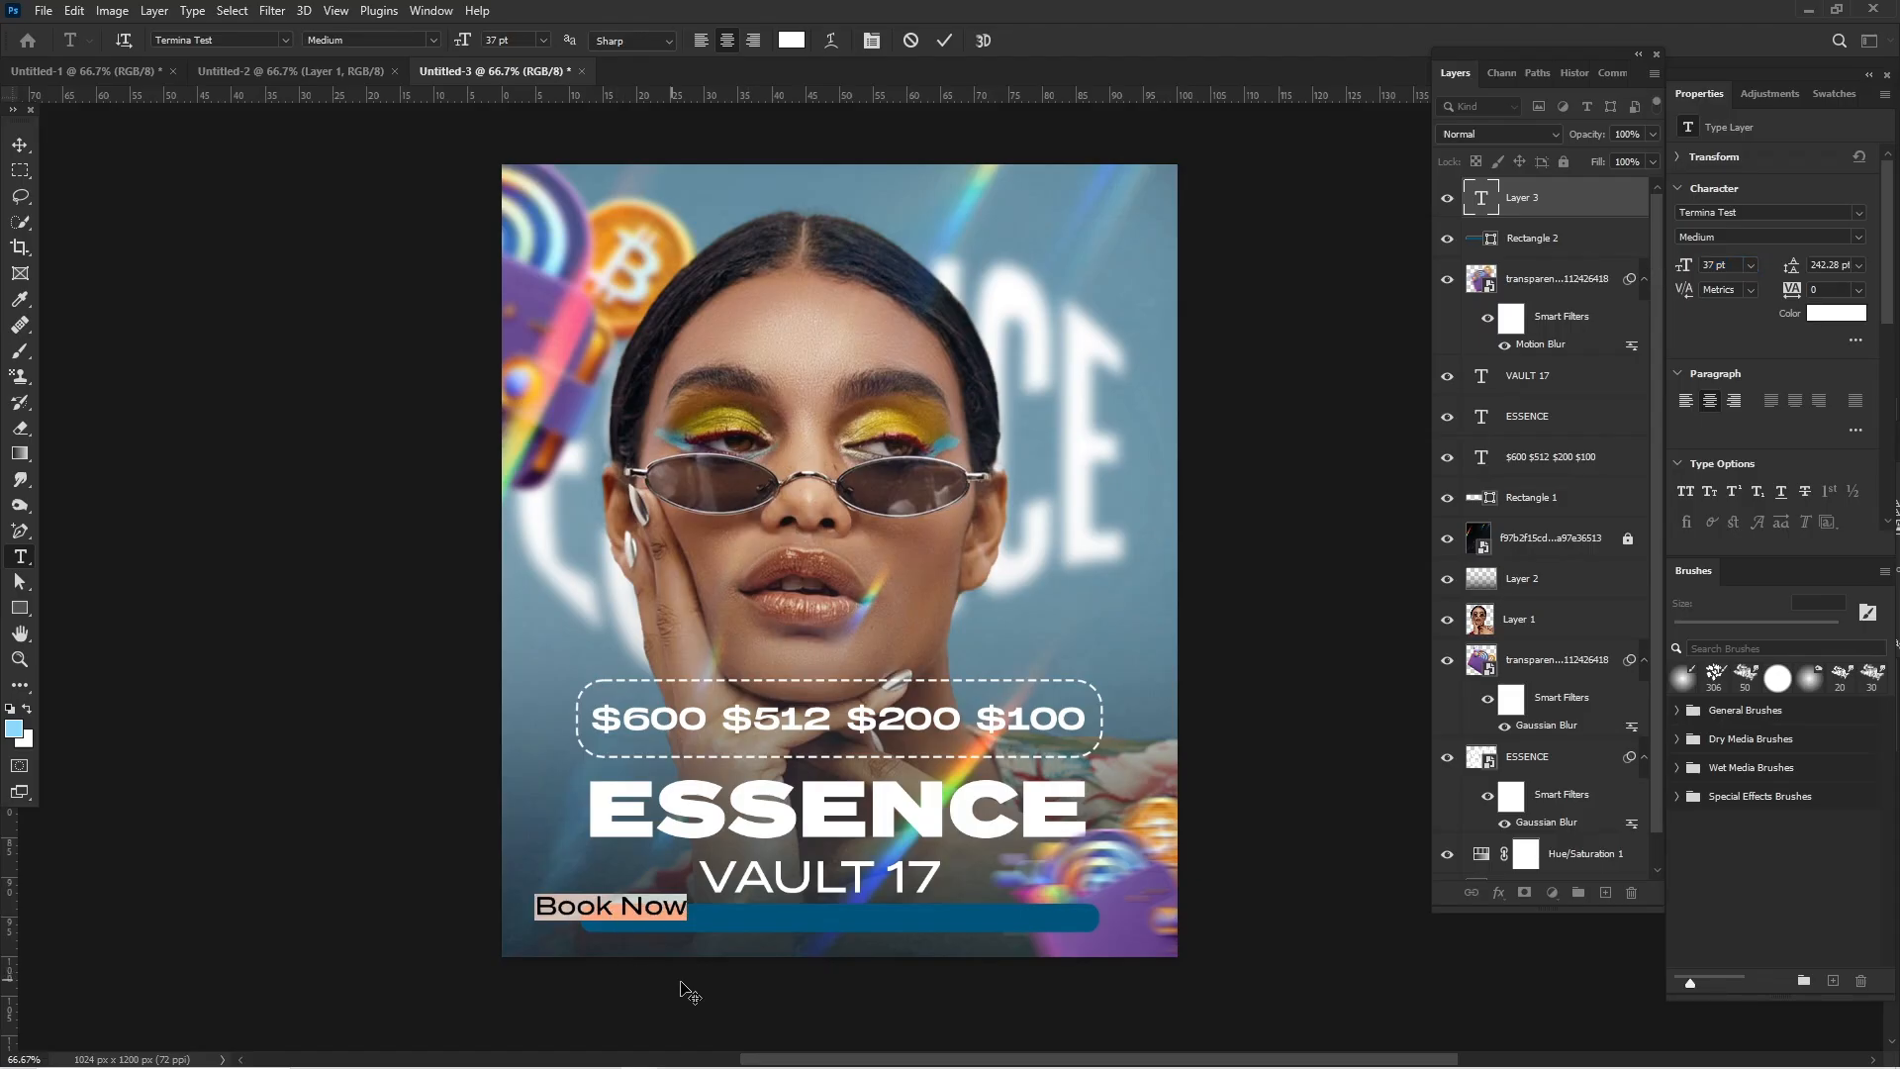
drag(683, 987, 731, 986)
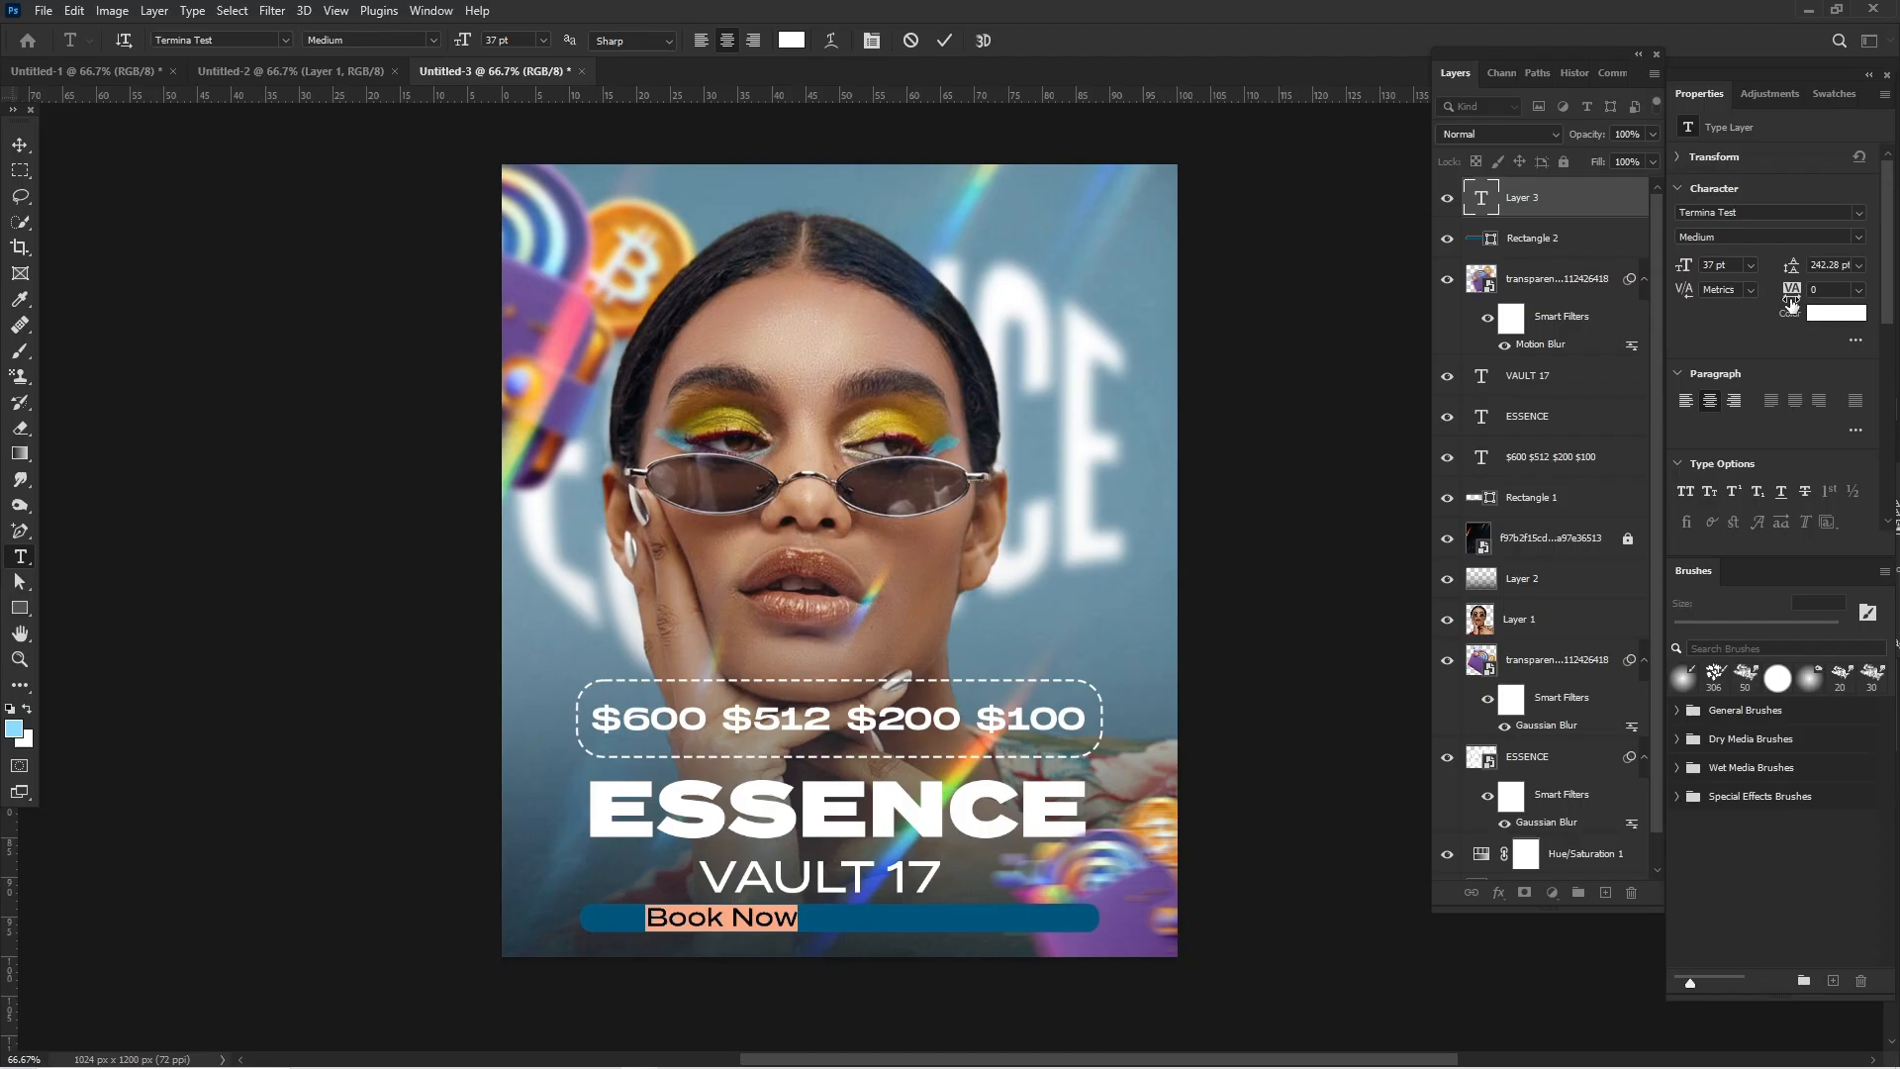
drag(1814, 293, 1846, 291)
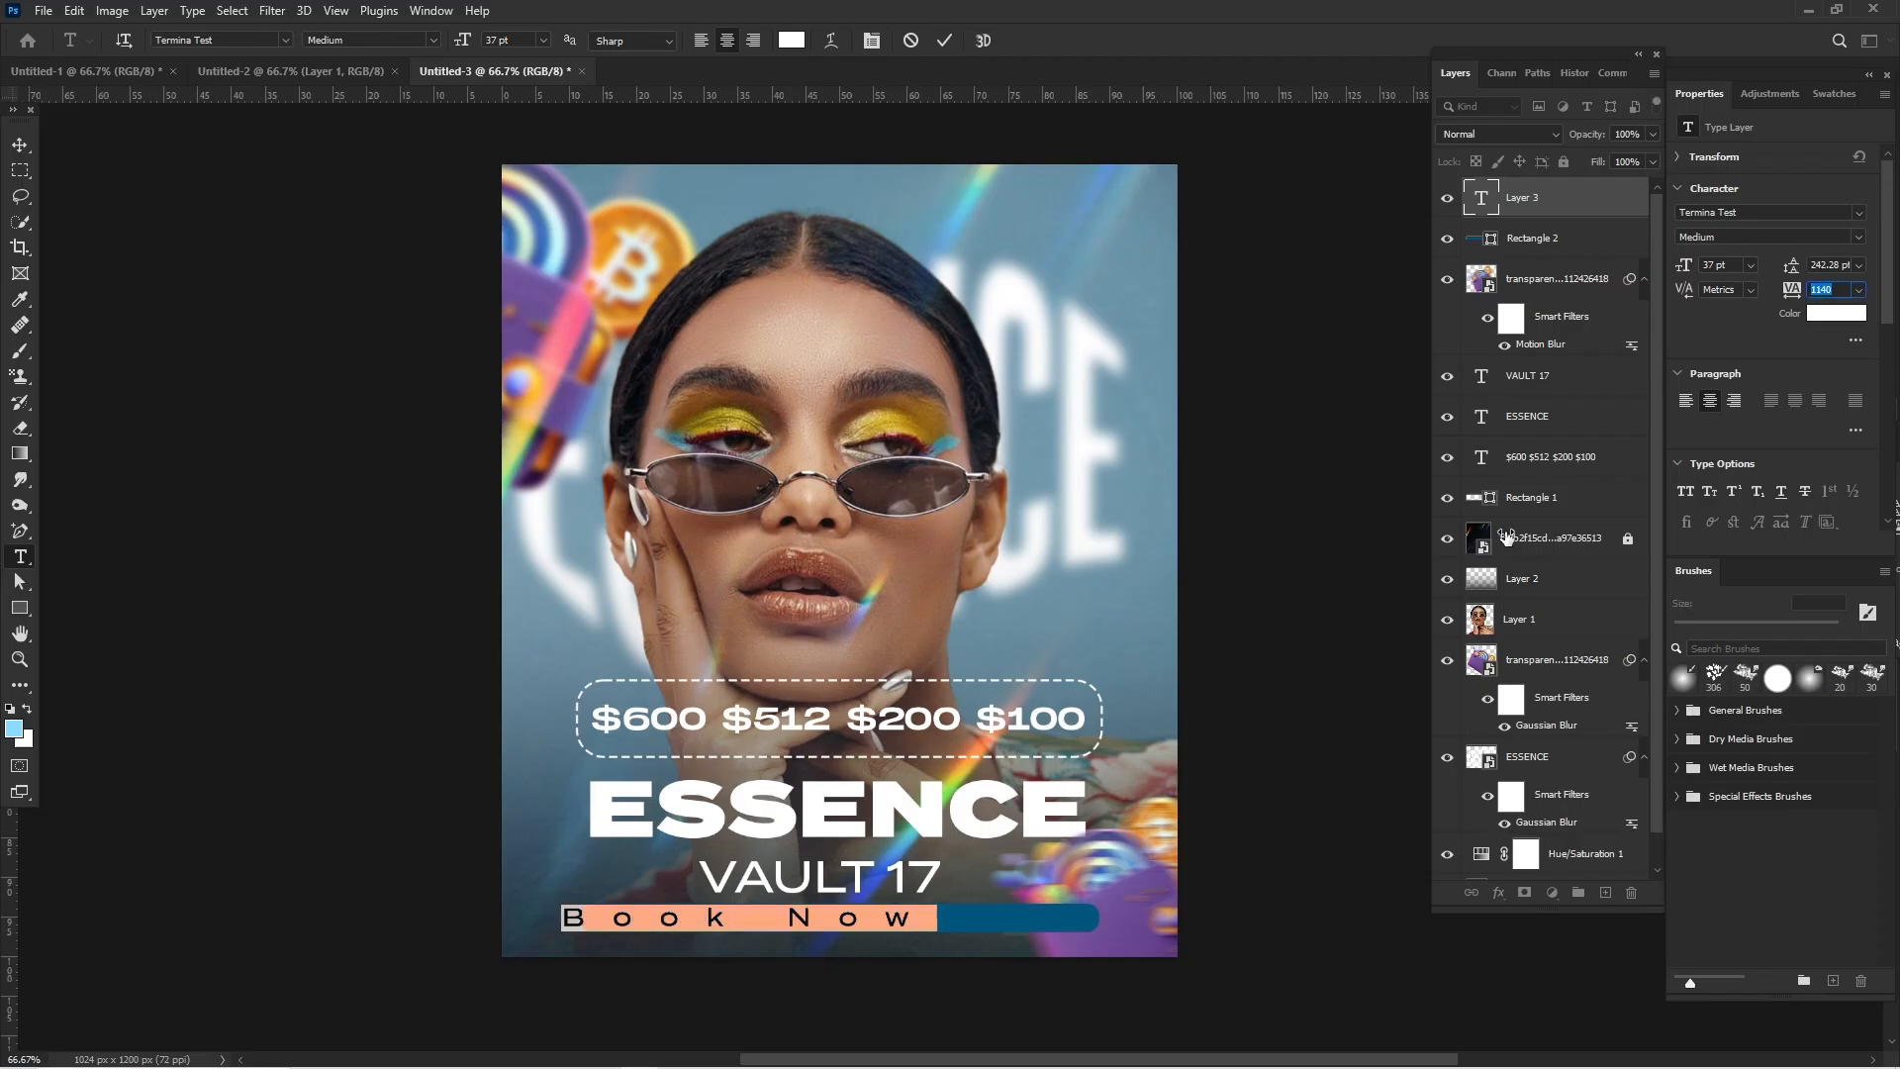
drag(1690, 271, 1682, 274)
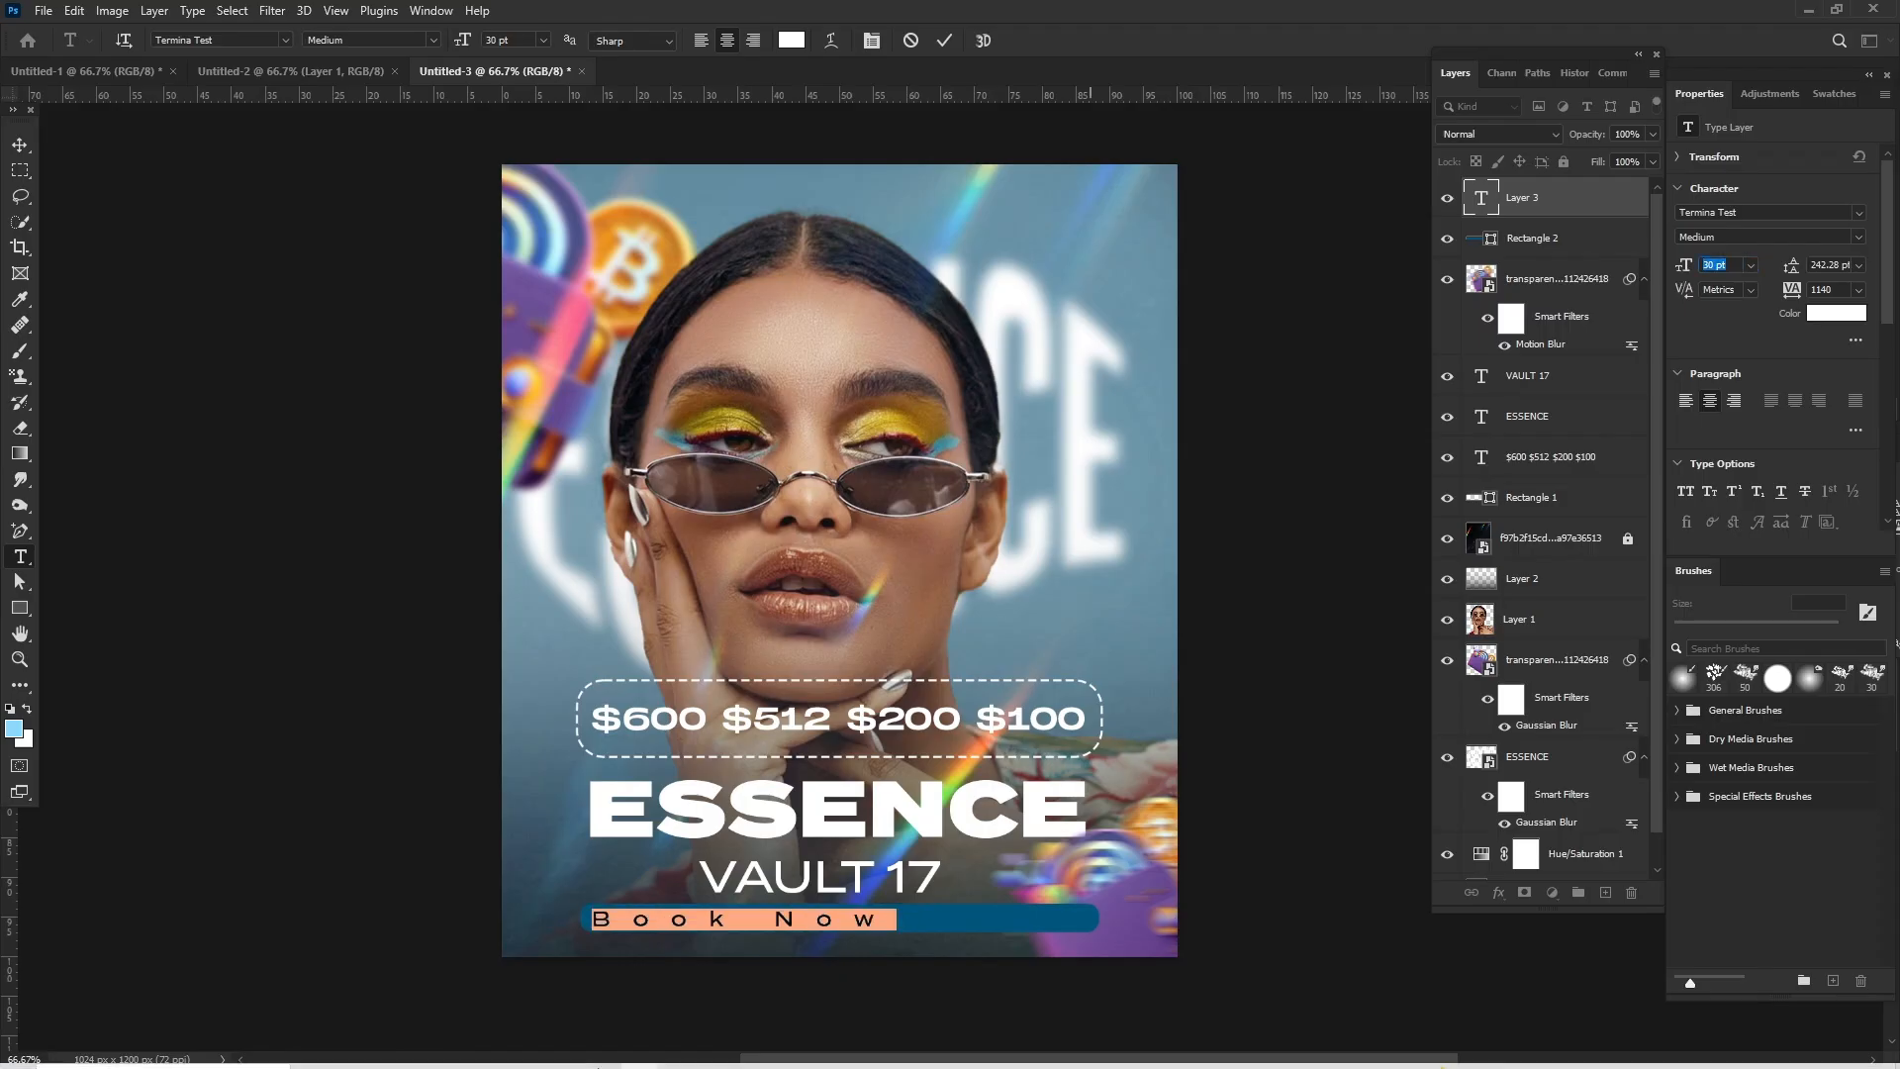
- Center the Book Now text horizontally within the dark-blue bar
drag(714, 976, 728, 924)
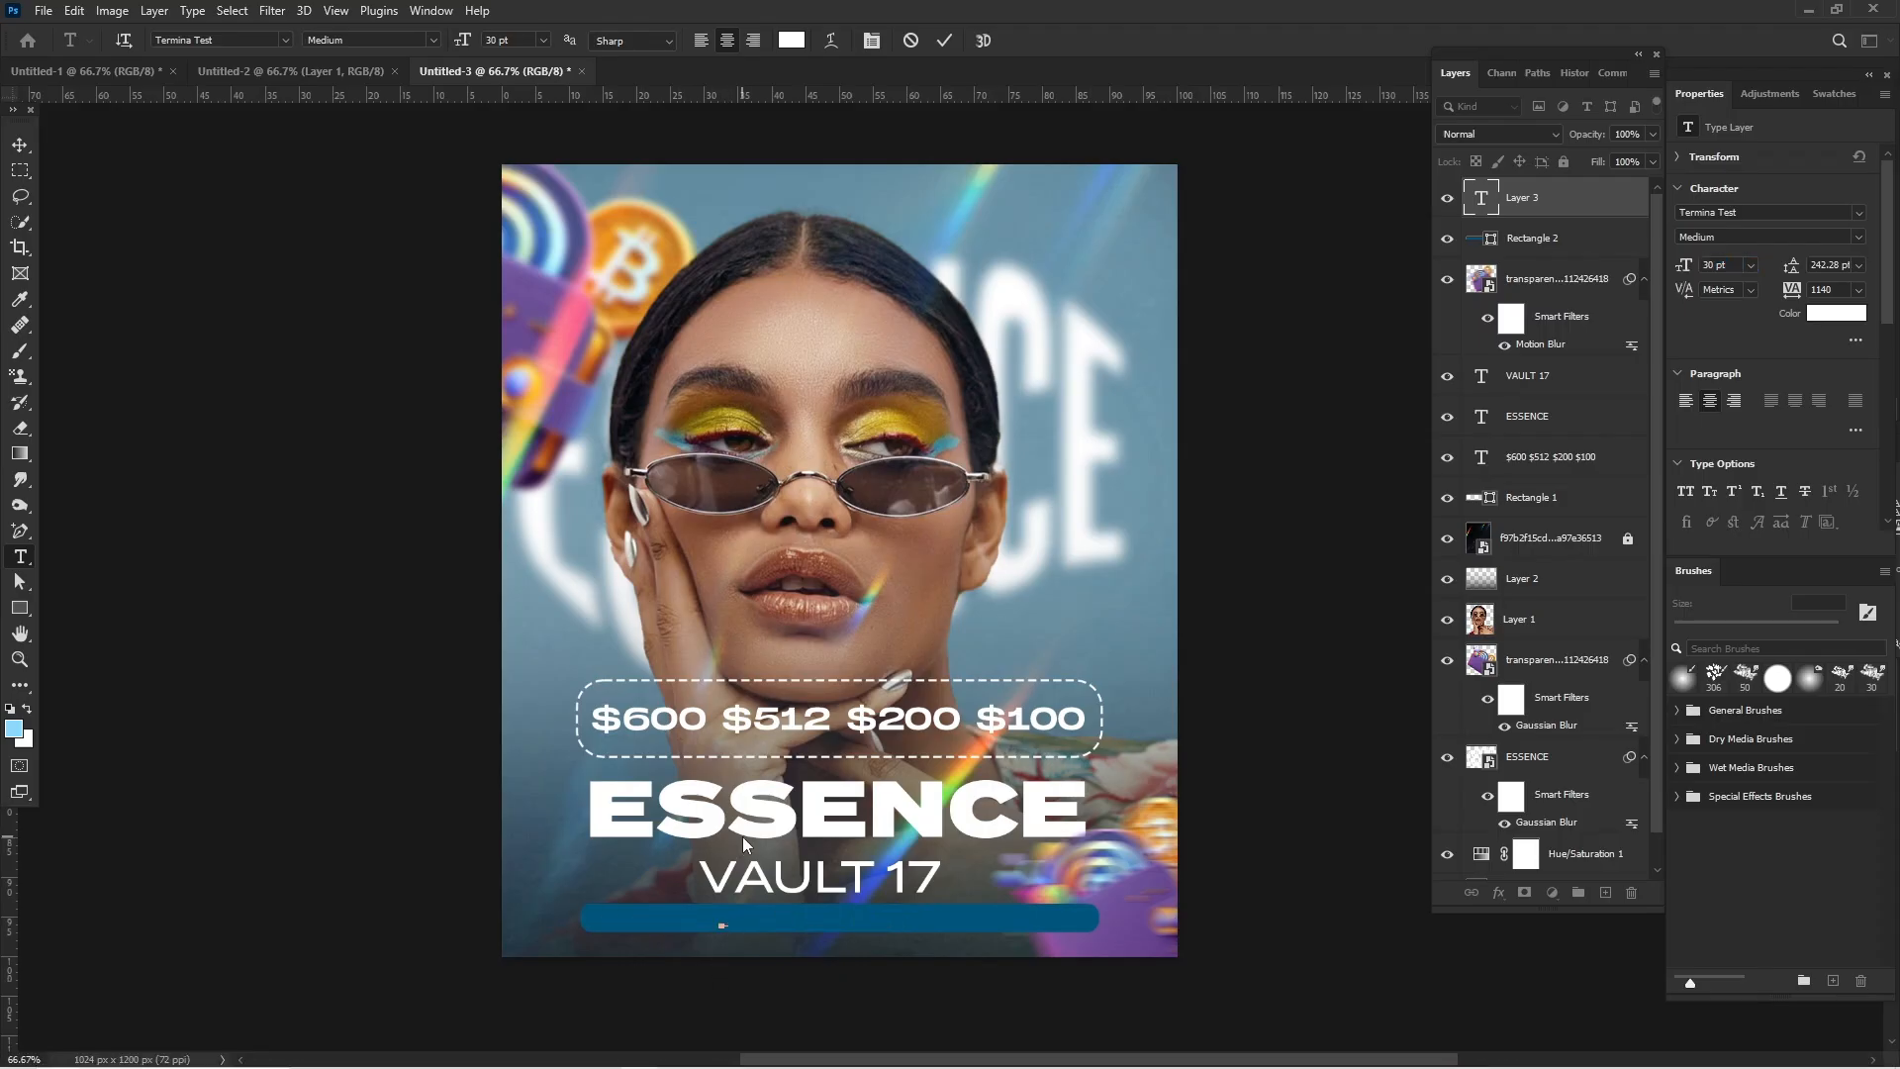
key(ctrl+v)
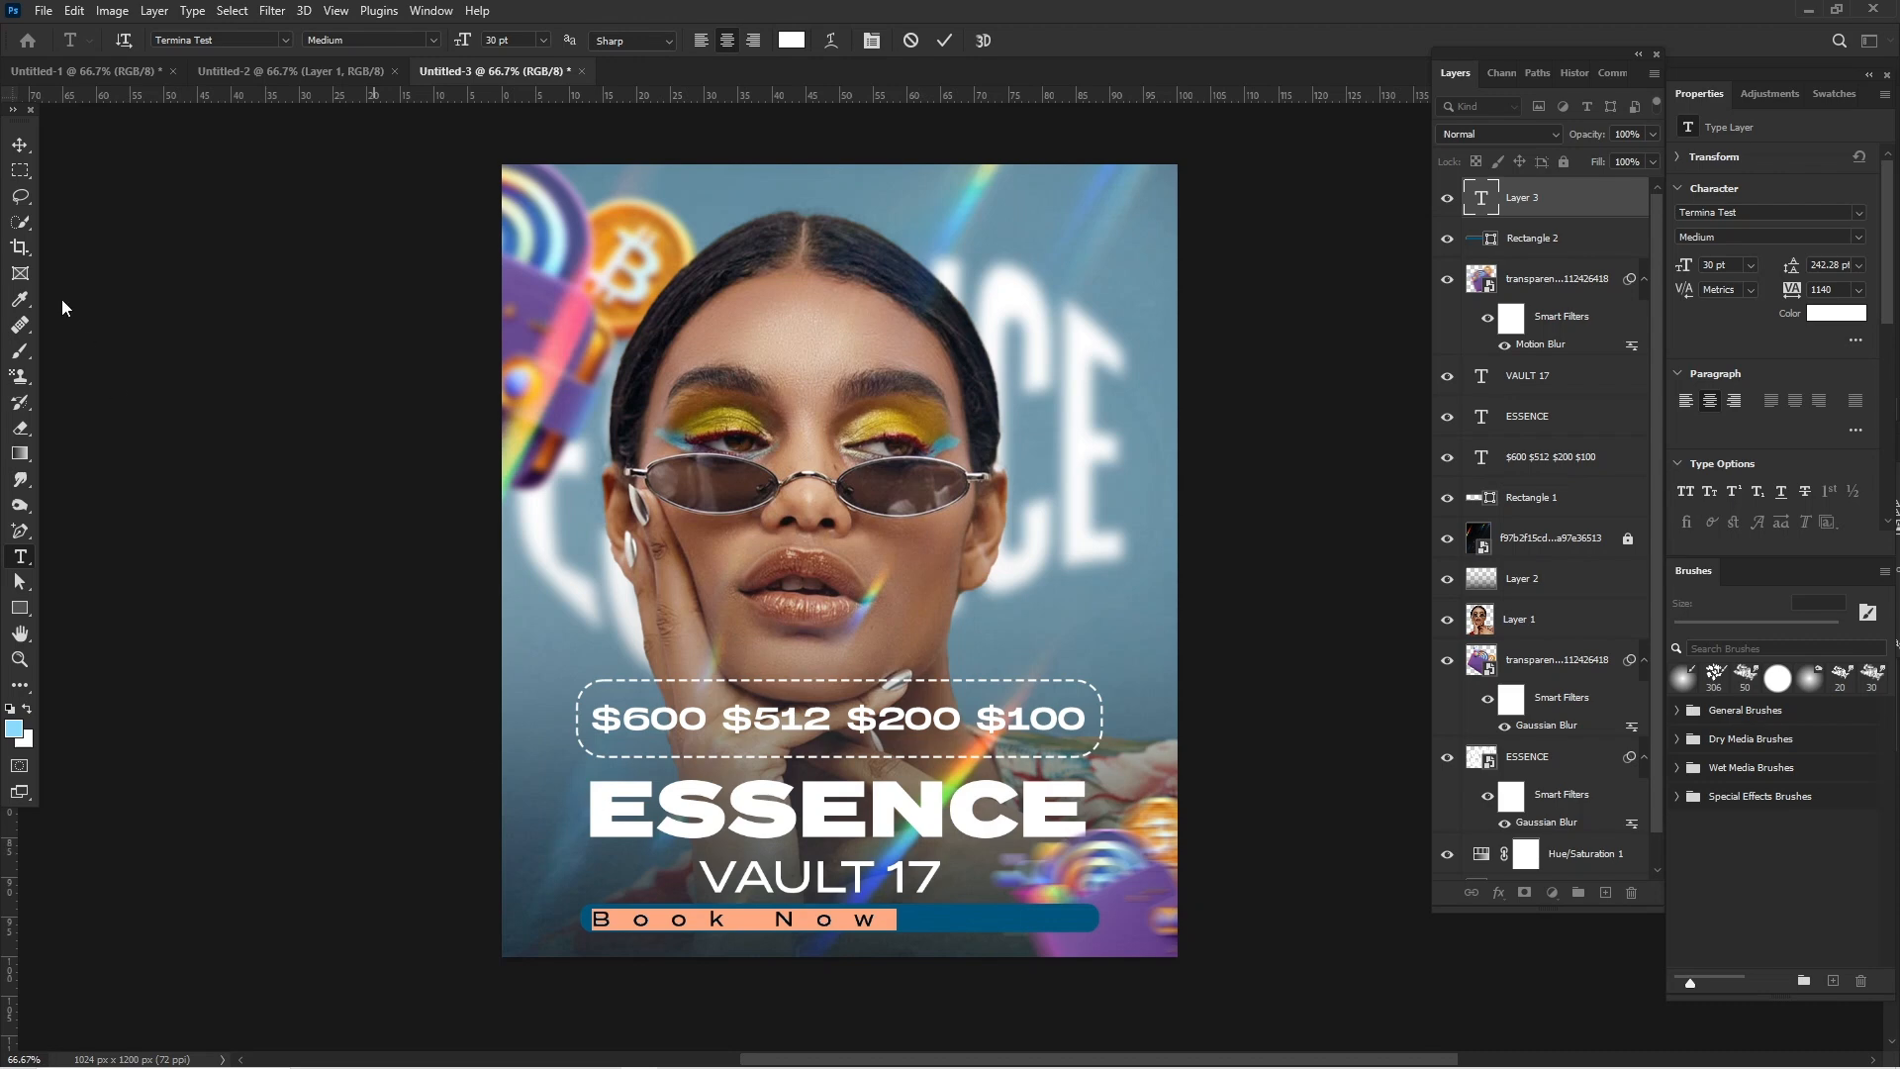
click(21, 144)
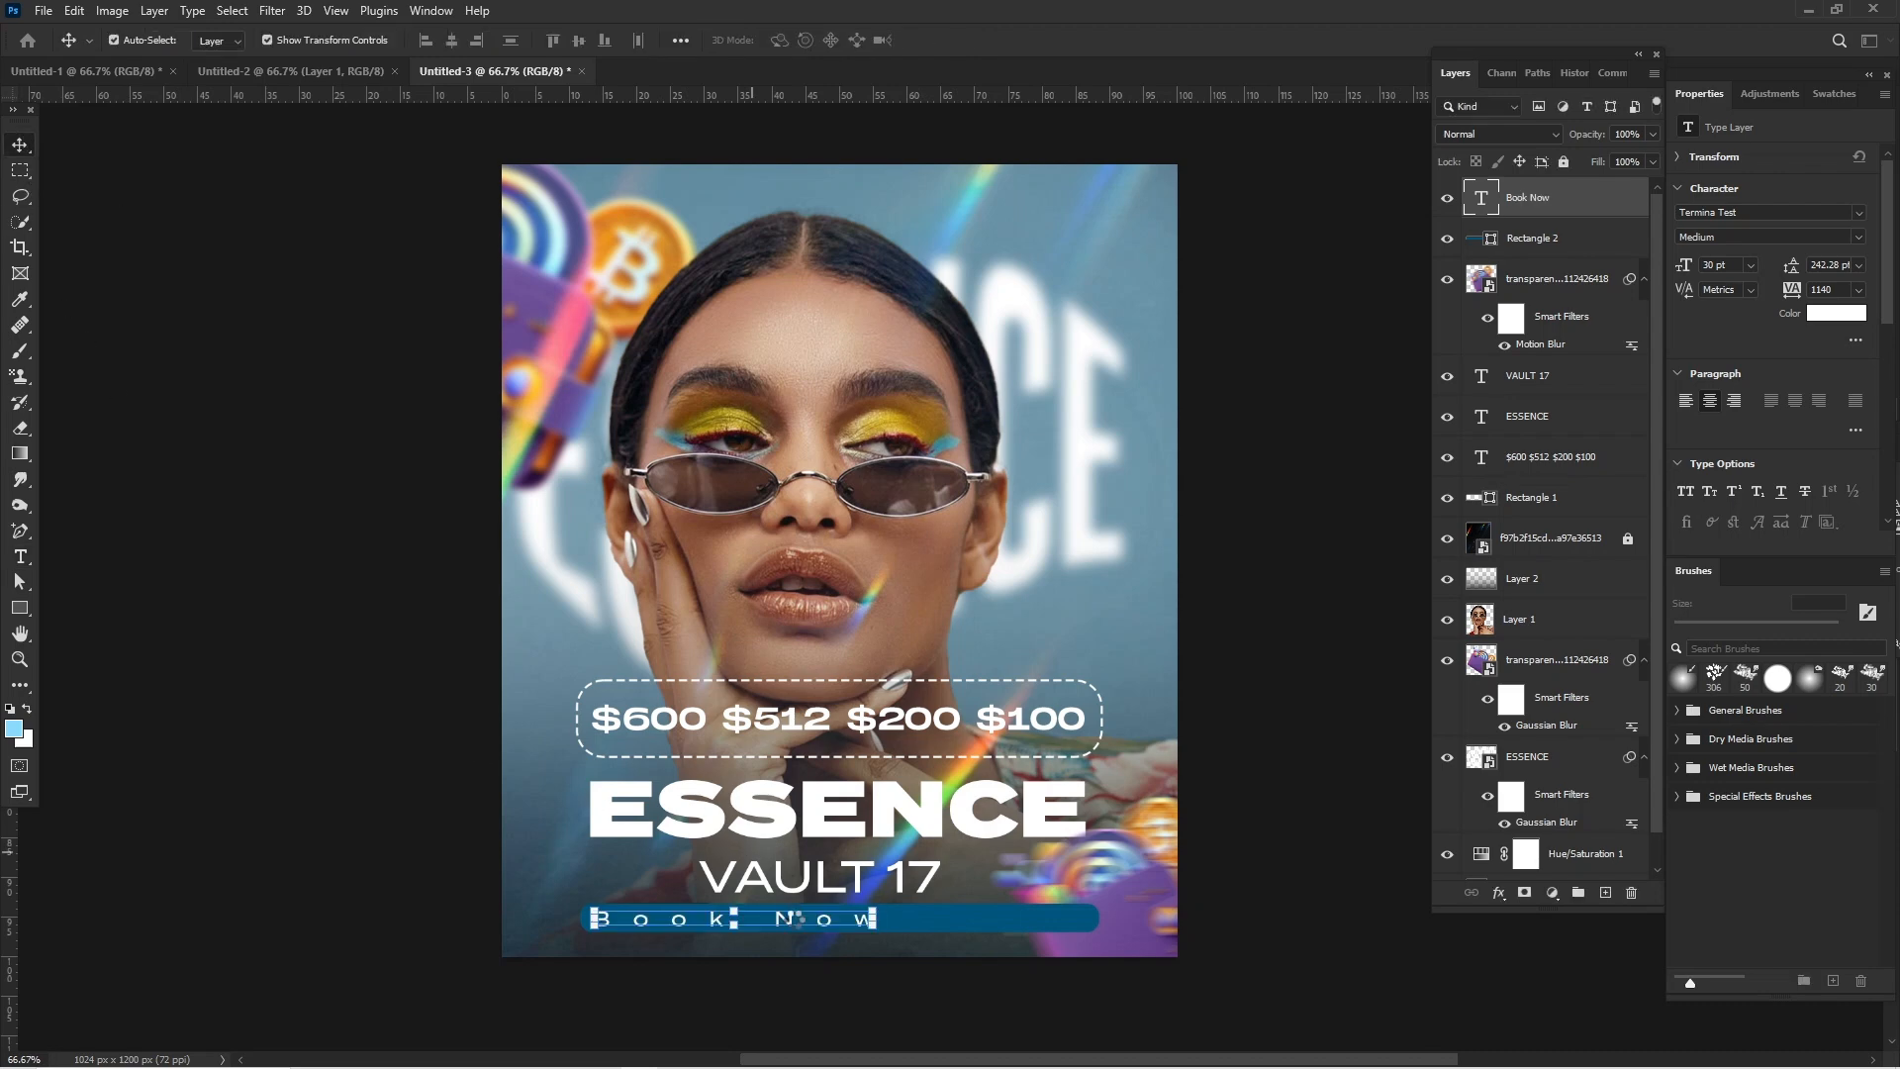
drag(780, 916, 888, 918)
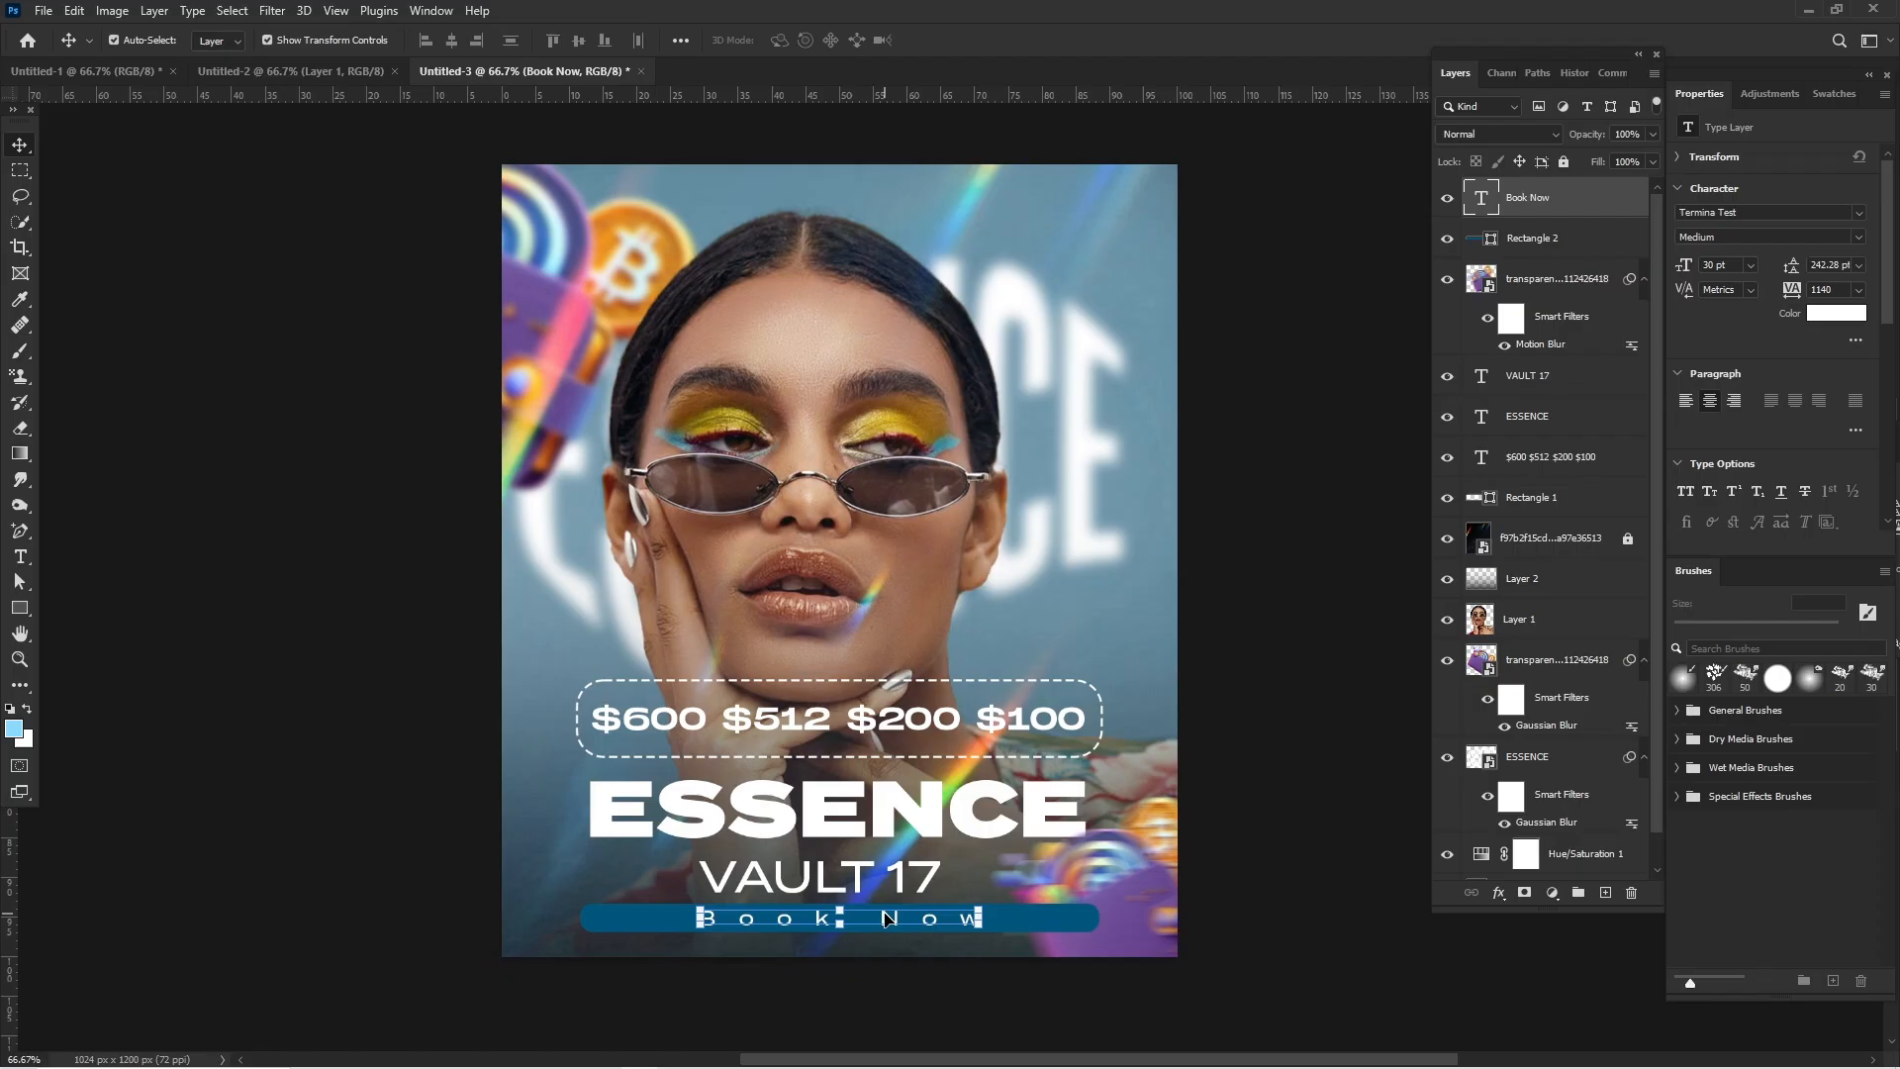
- Move the motion-blurred wallet layer above the dark-blue bar's layer, directly beneath the Book Now text layer
click(1157, 903)
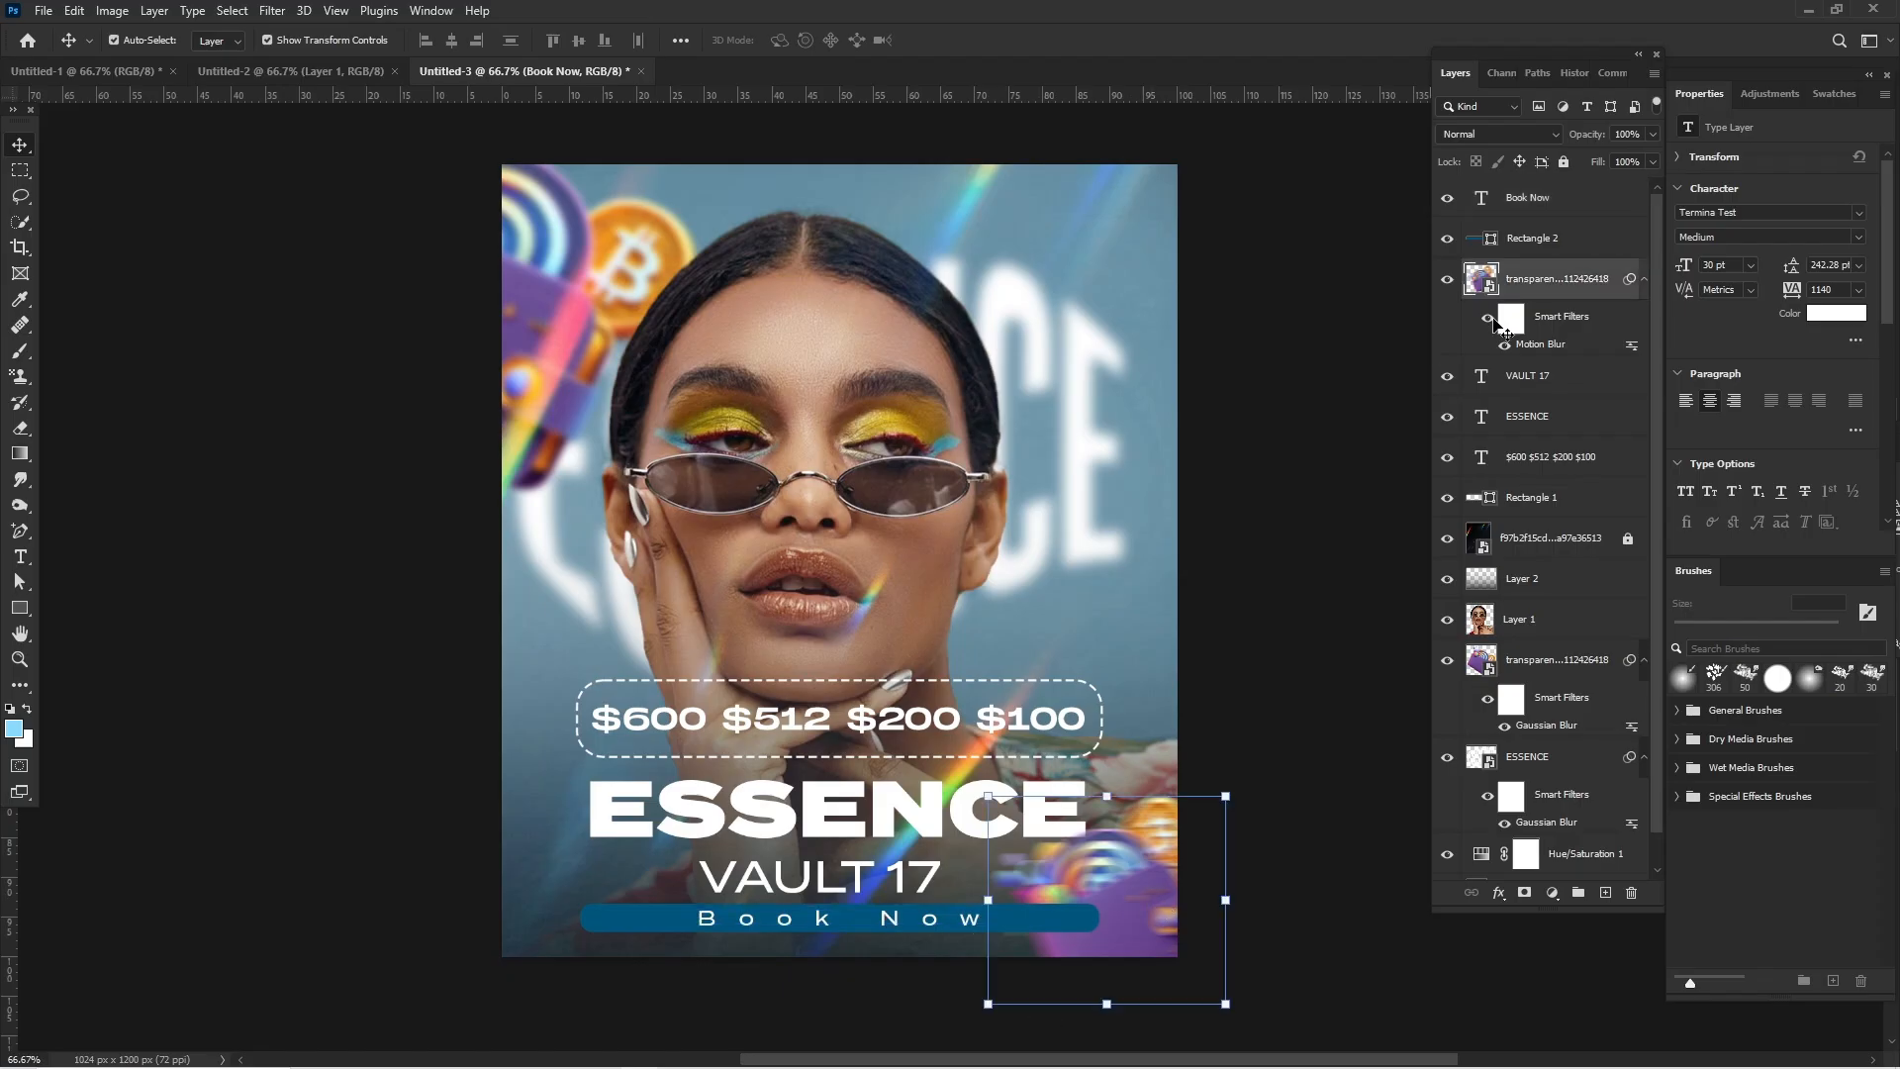
drag(1529, 287, 1541, 226)
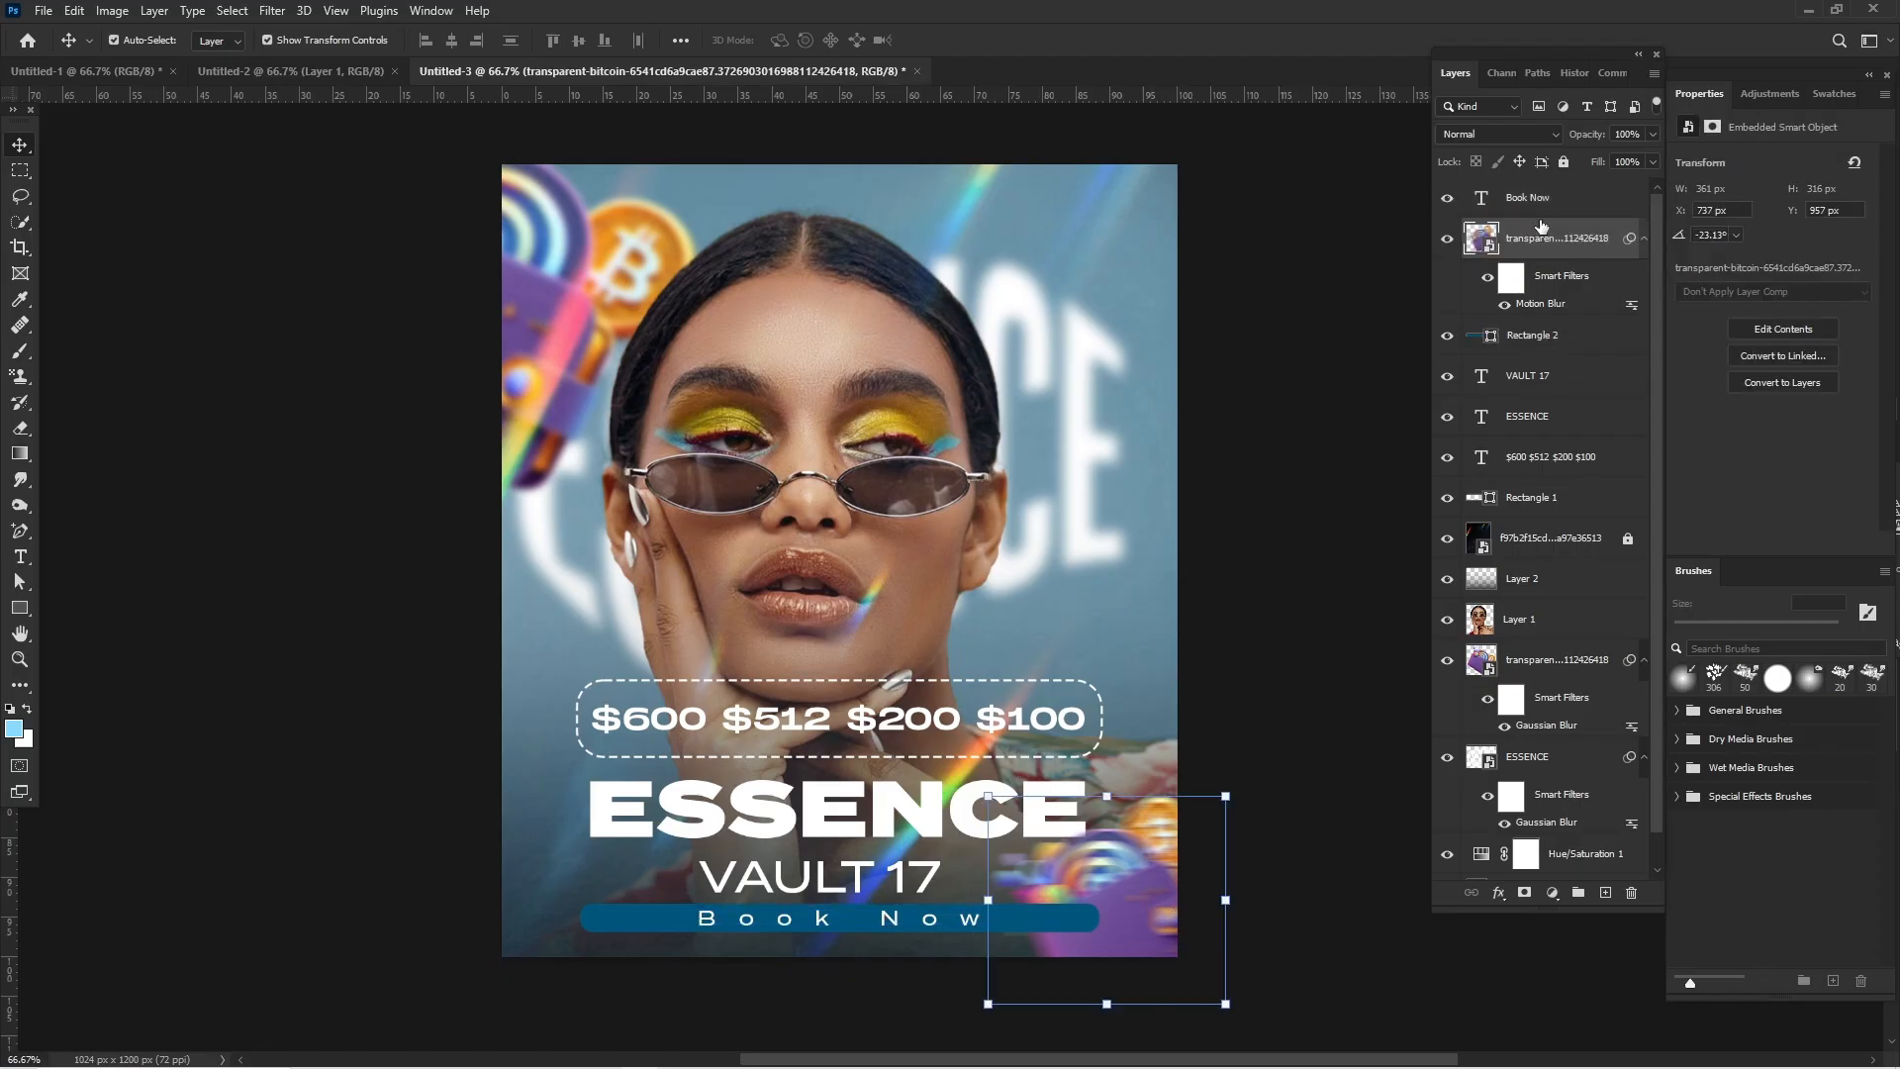
click(1259, 274)
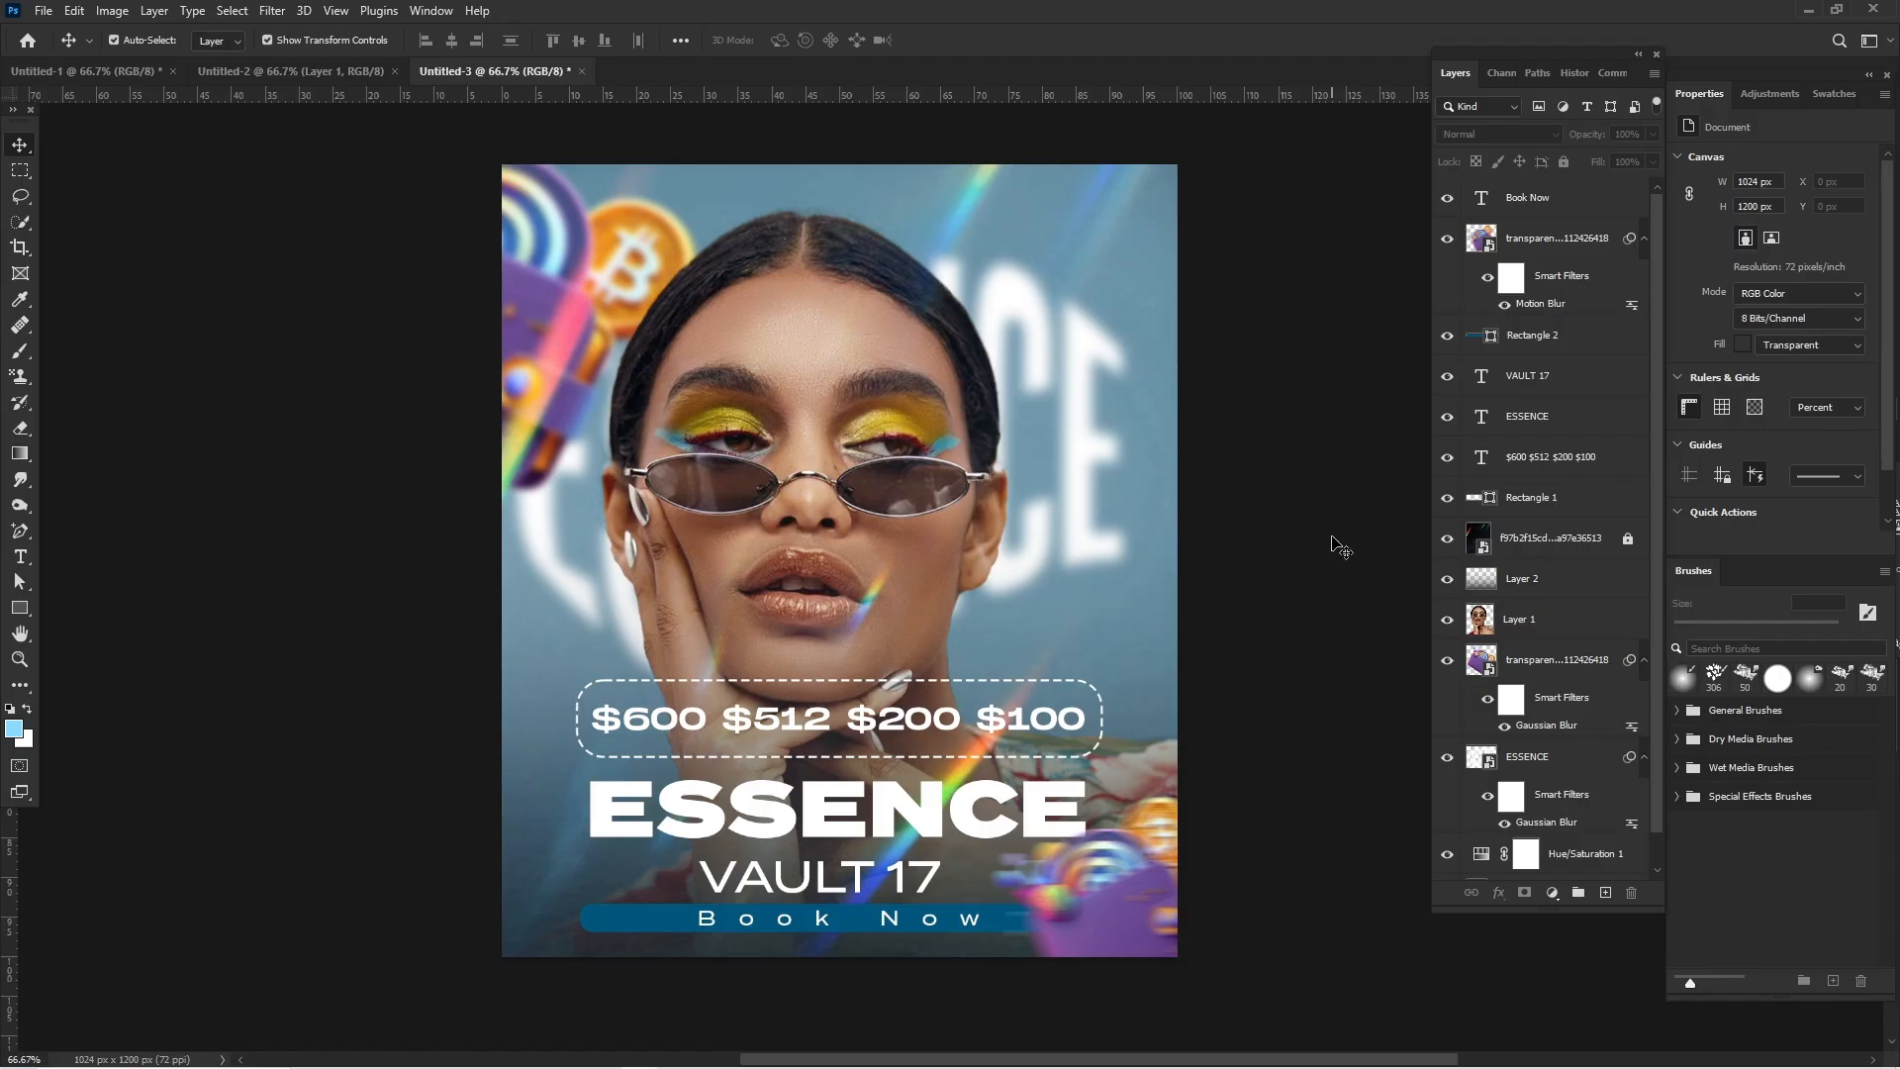
- Stamp all visible layers into a new top layer and open it in the Camera Raw Filter
key(ctrl+alt+shift+e)
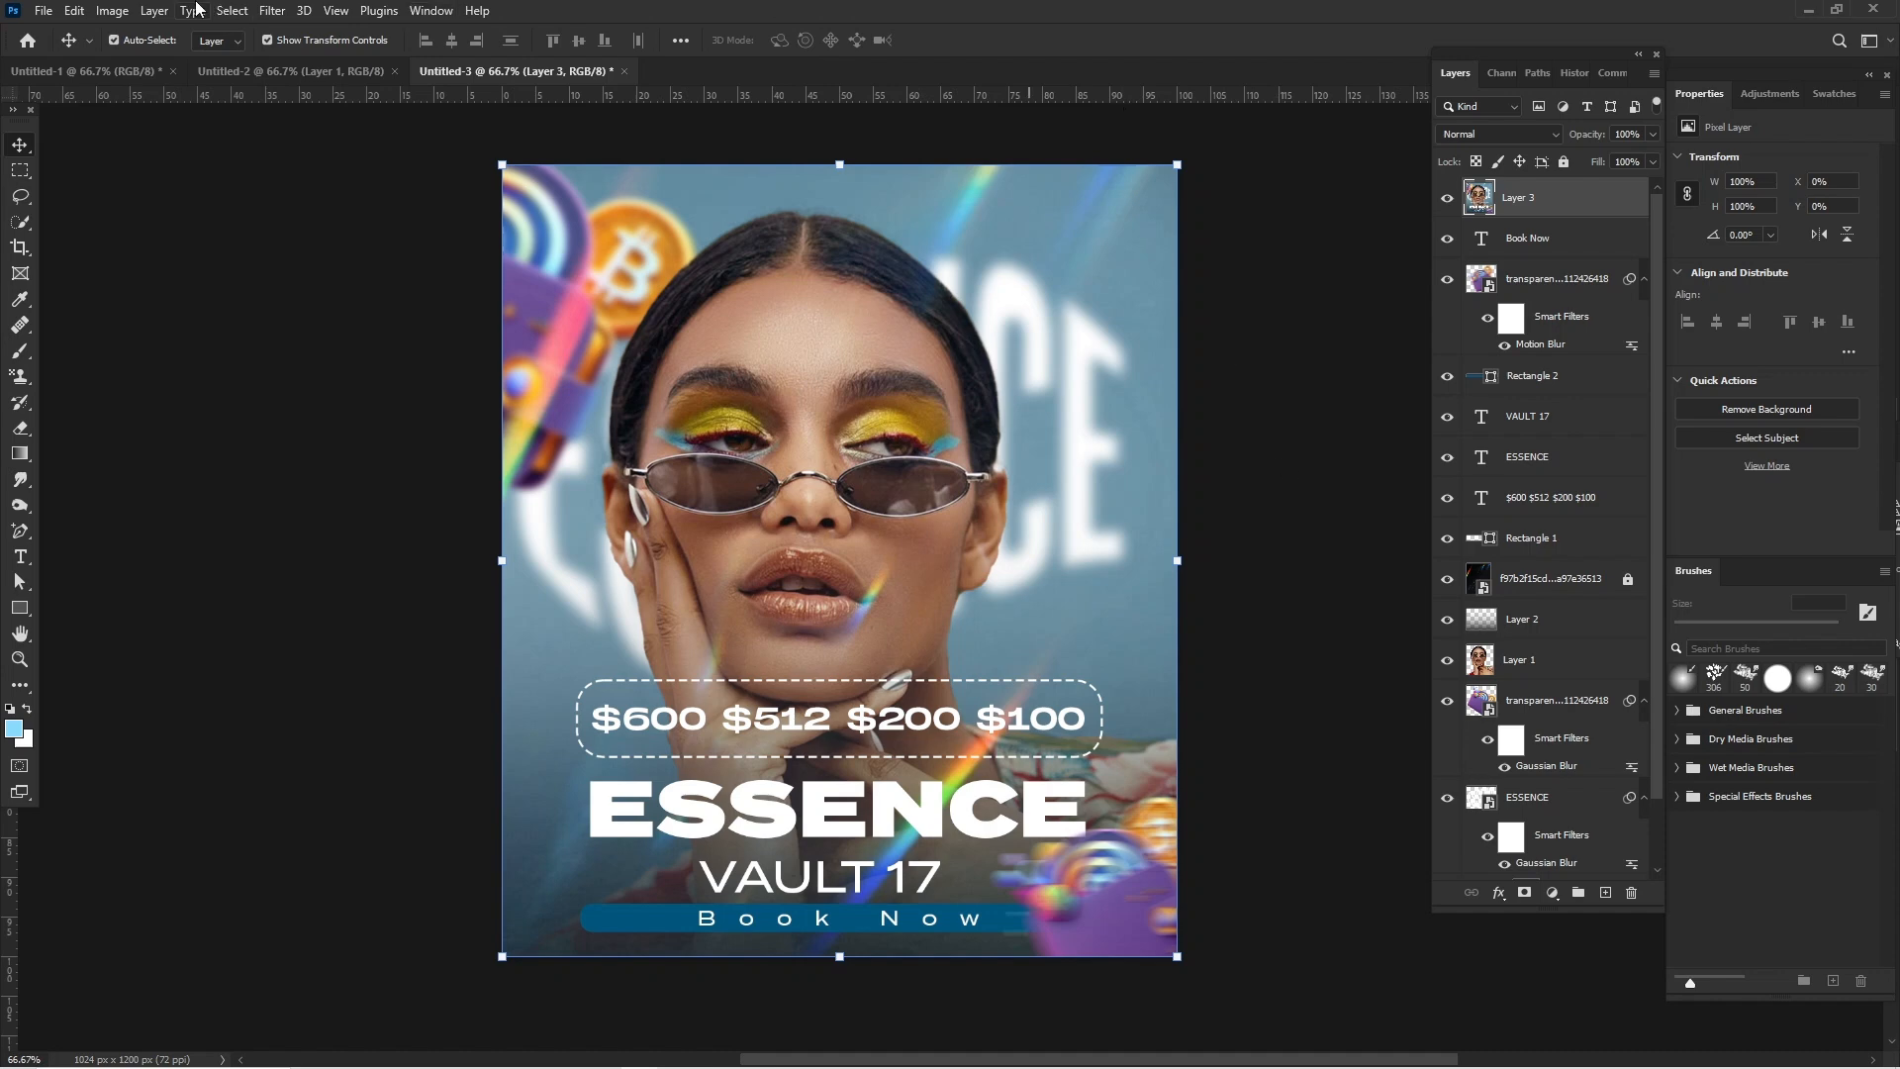
click(304, 10)
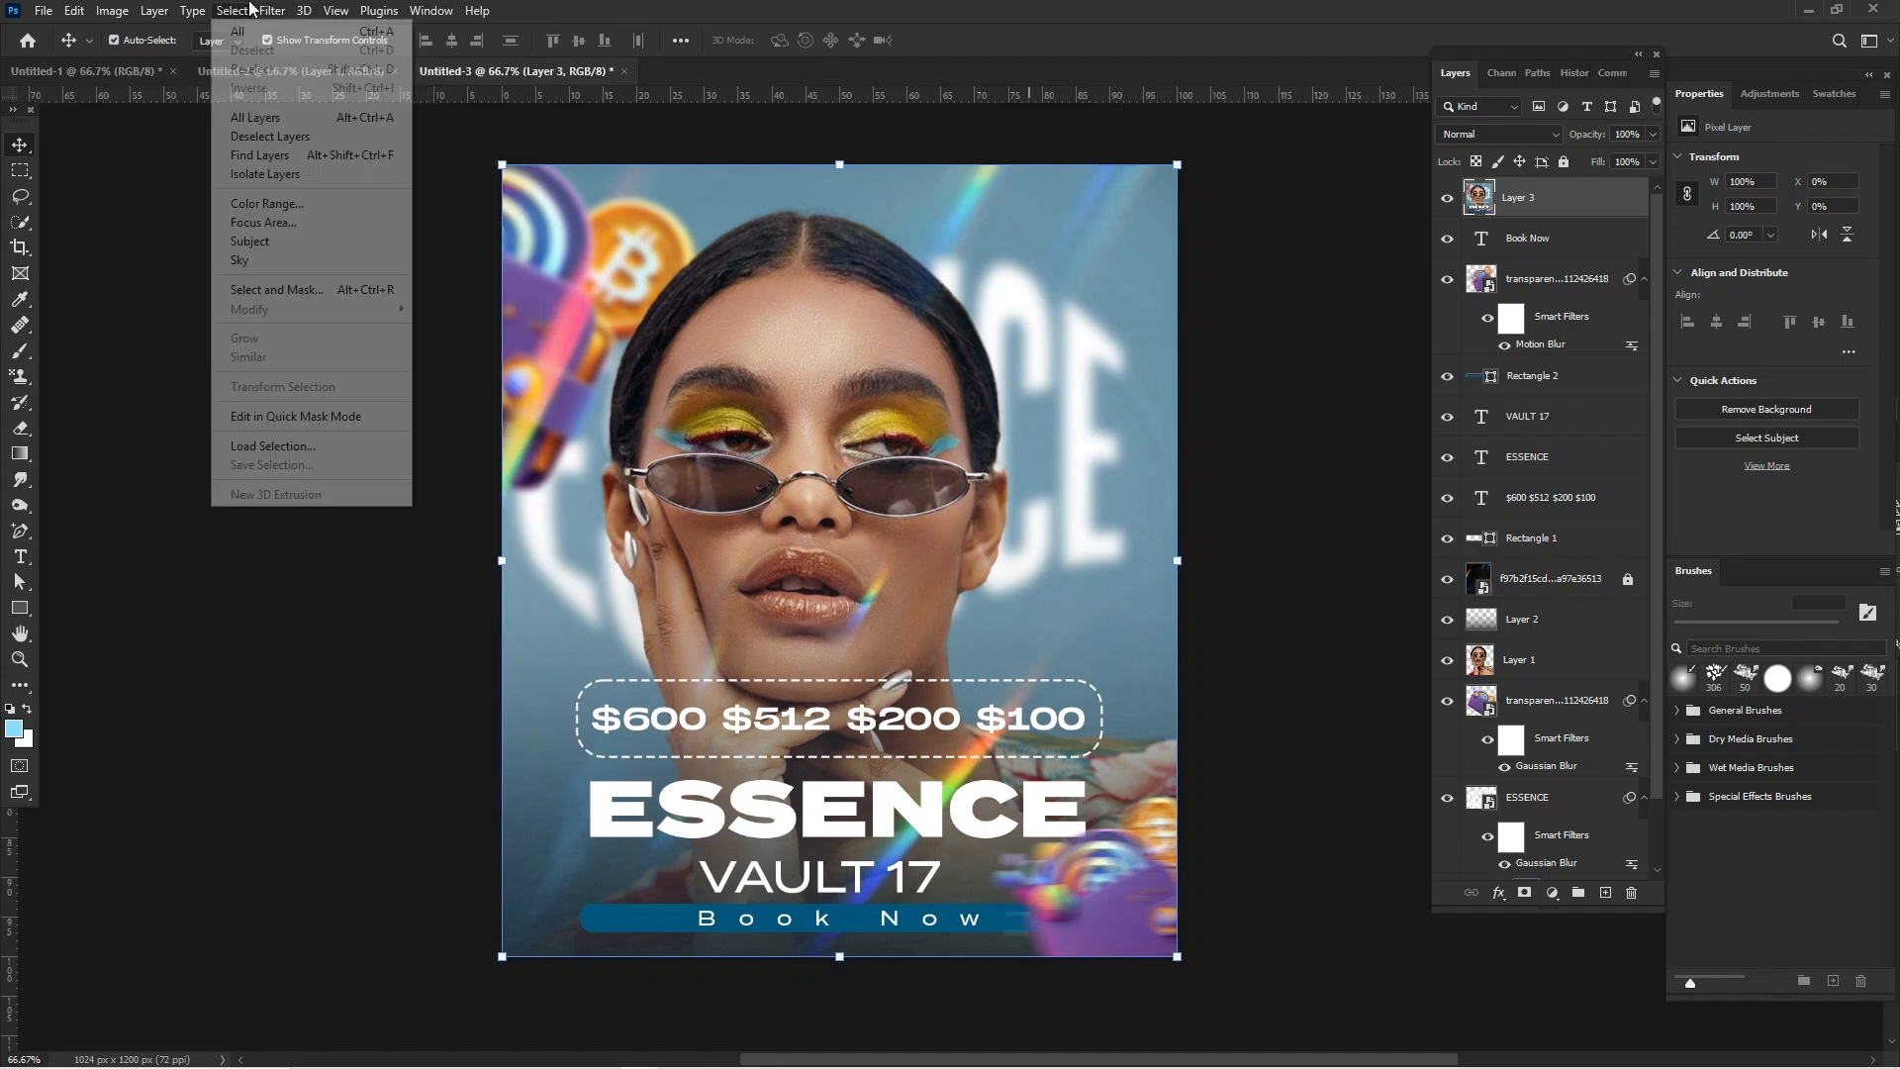
mouse_move(273, 10)
click(319, 161)
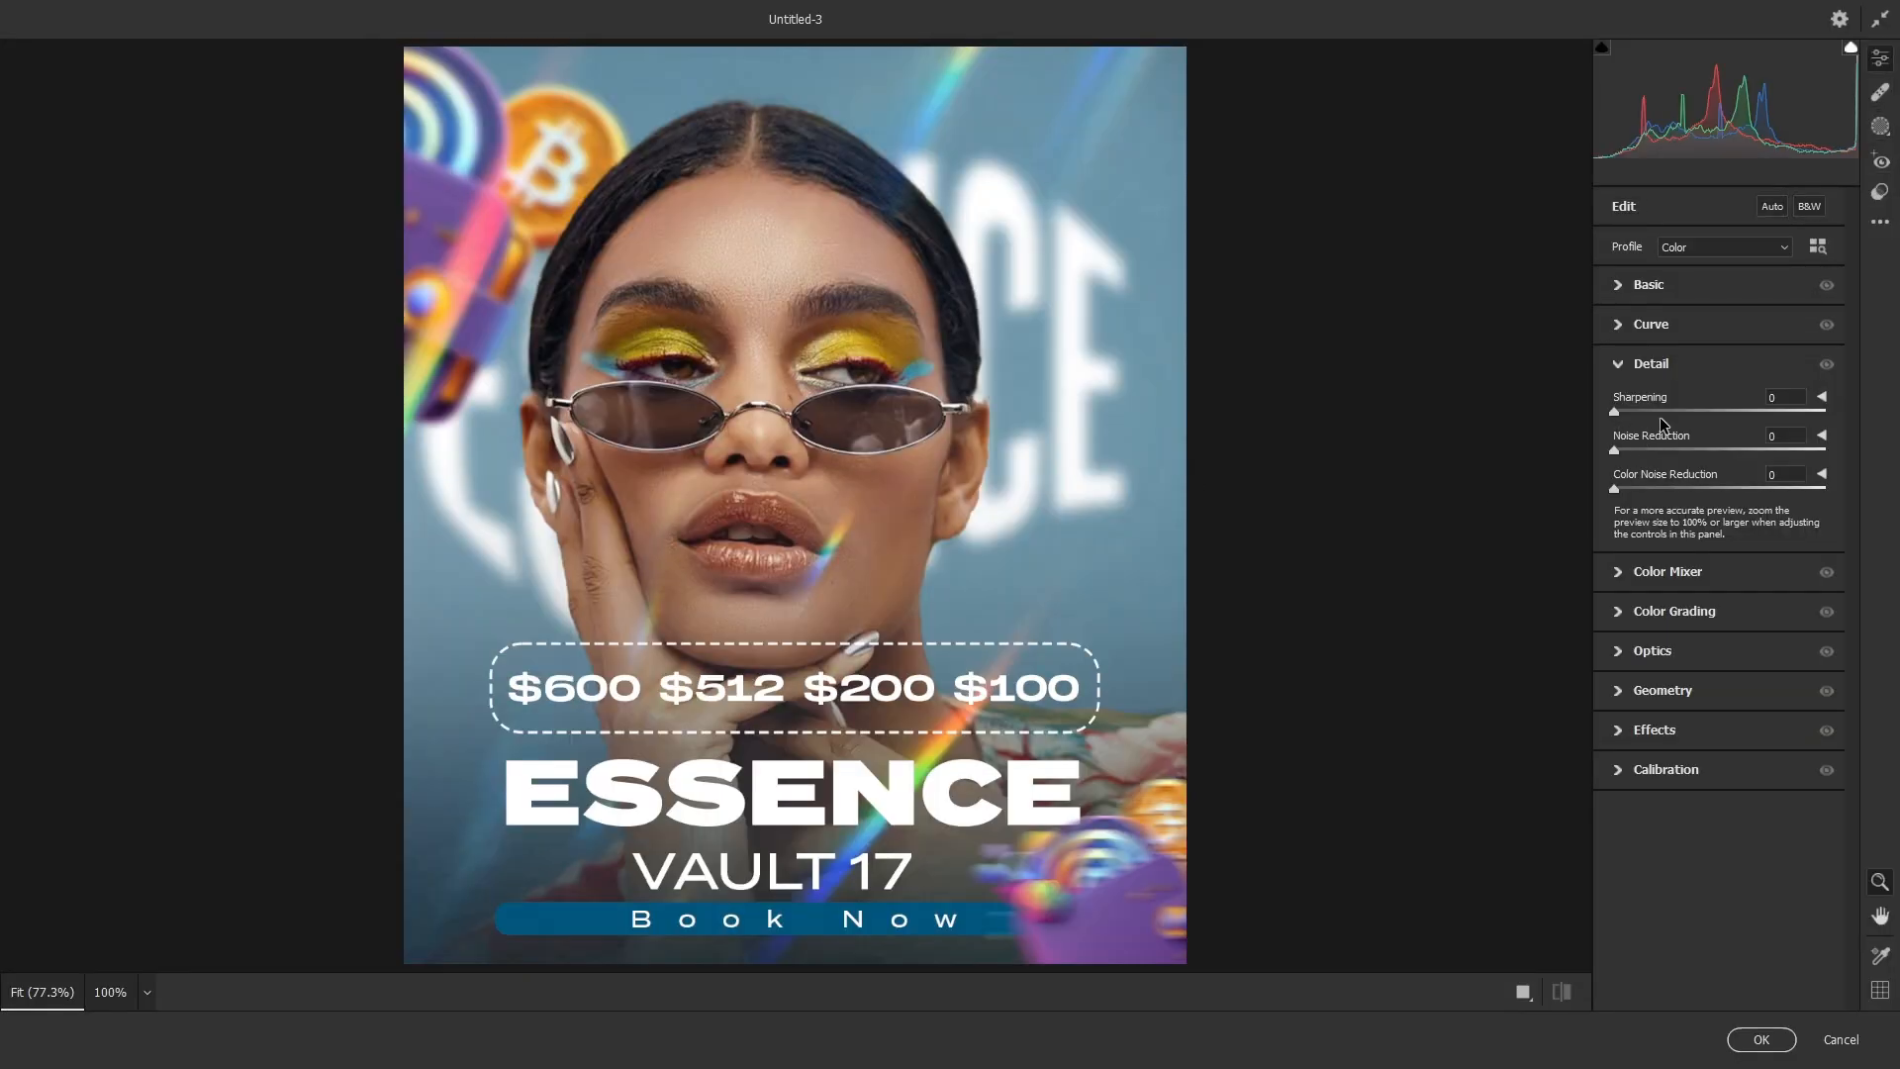
- Set the Basic adjustments to Texture +100, Clarity +16 and Vibrance +76
click(1614, 289)
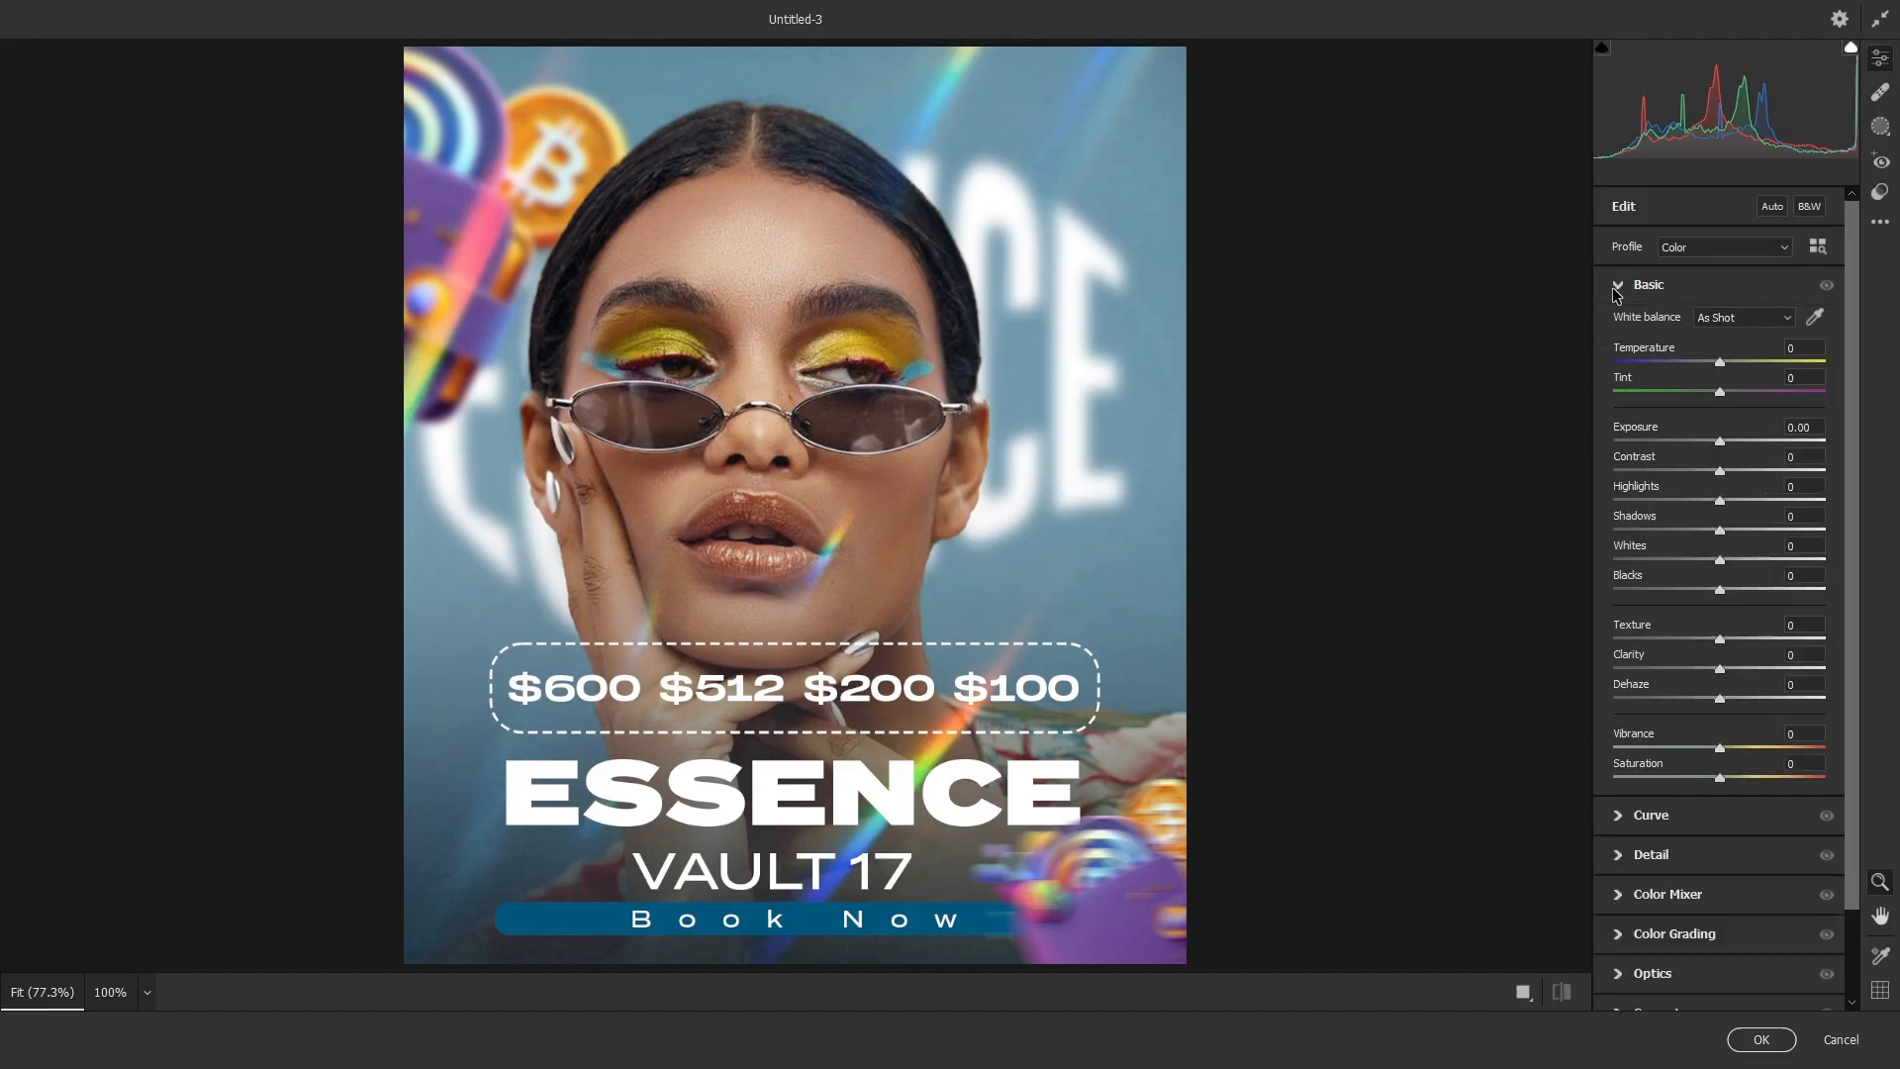
drag(1778, 637, 1840, 633)
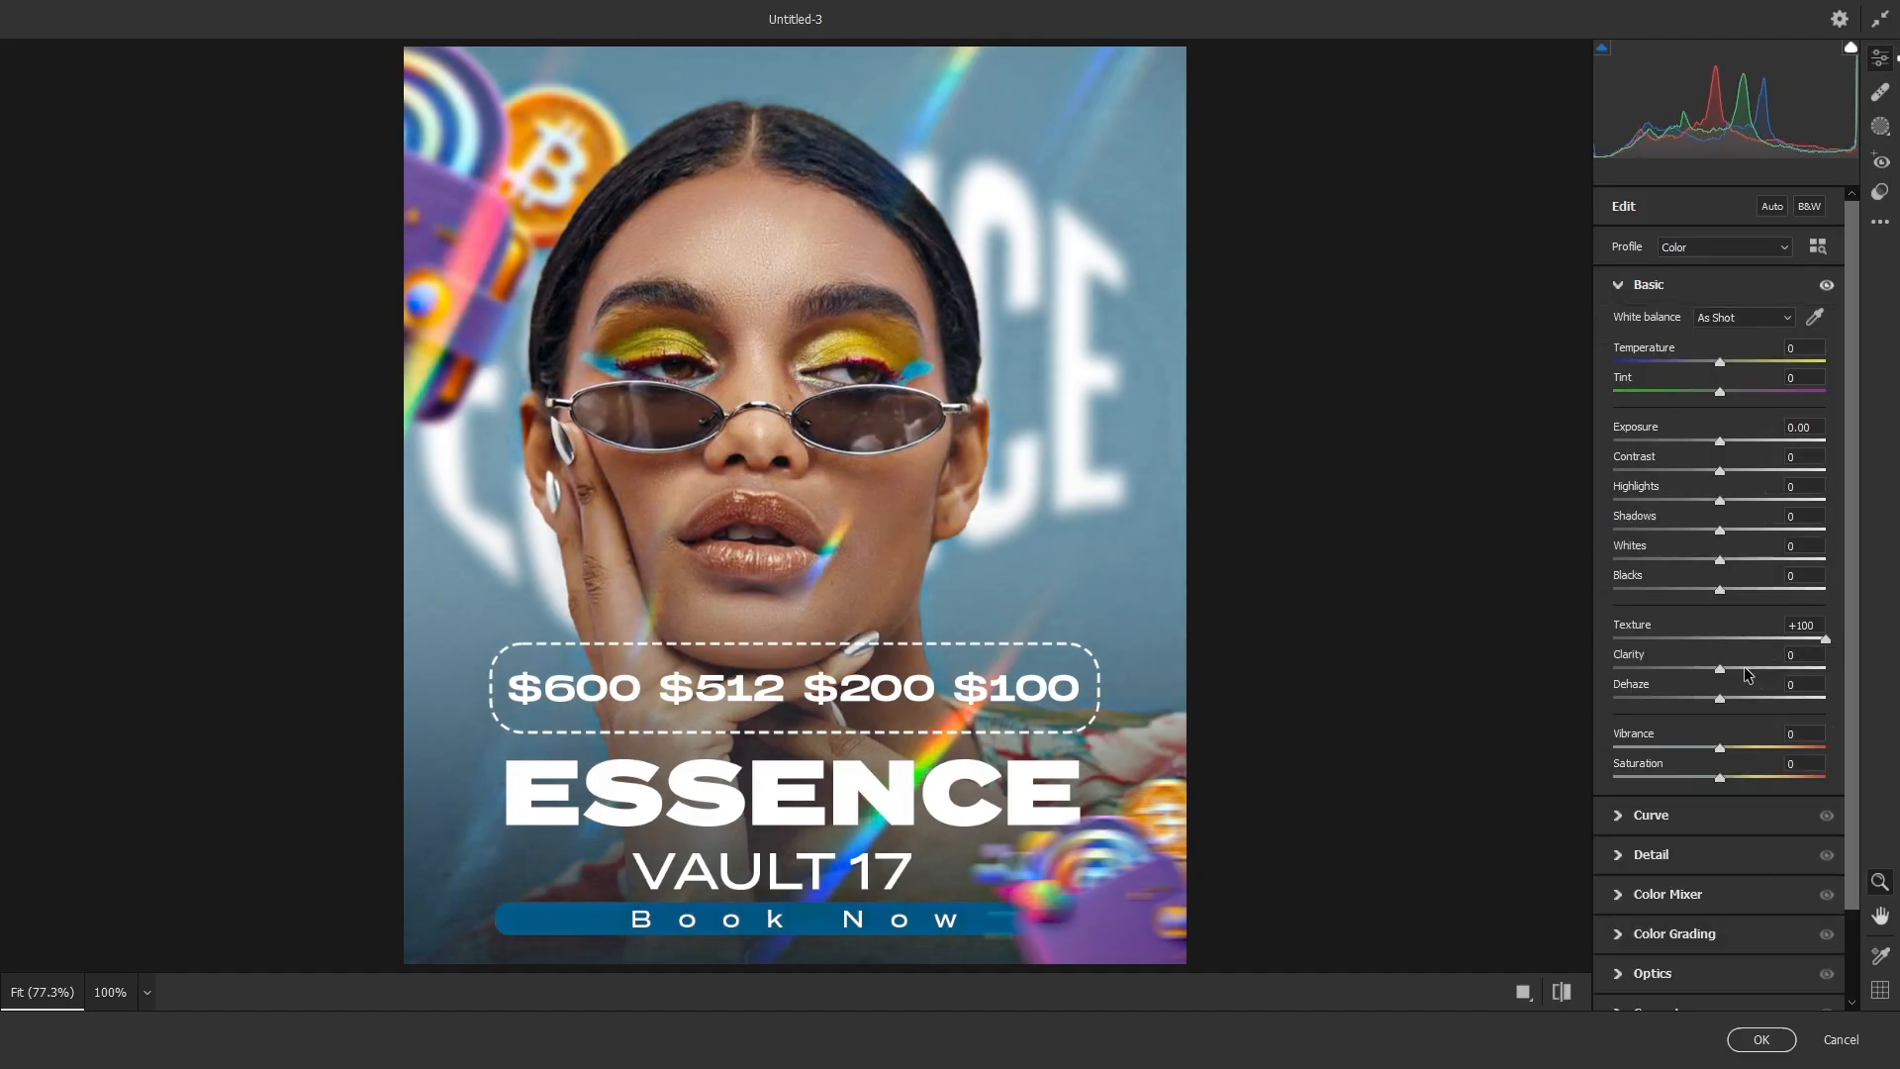
drag(1746, 674, 1736, 672)
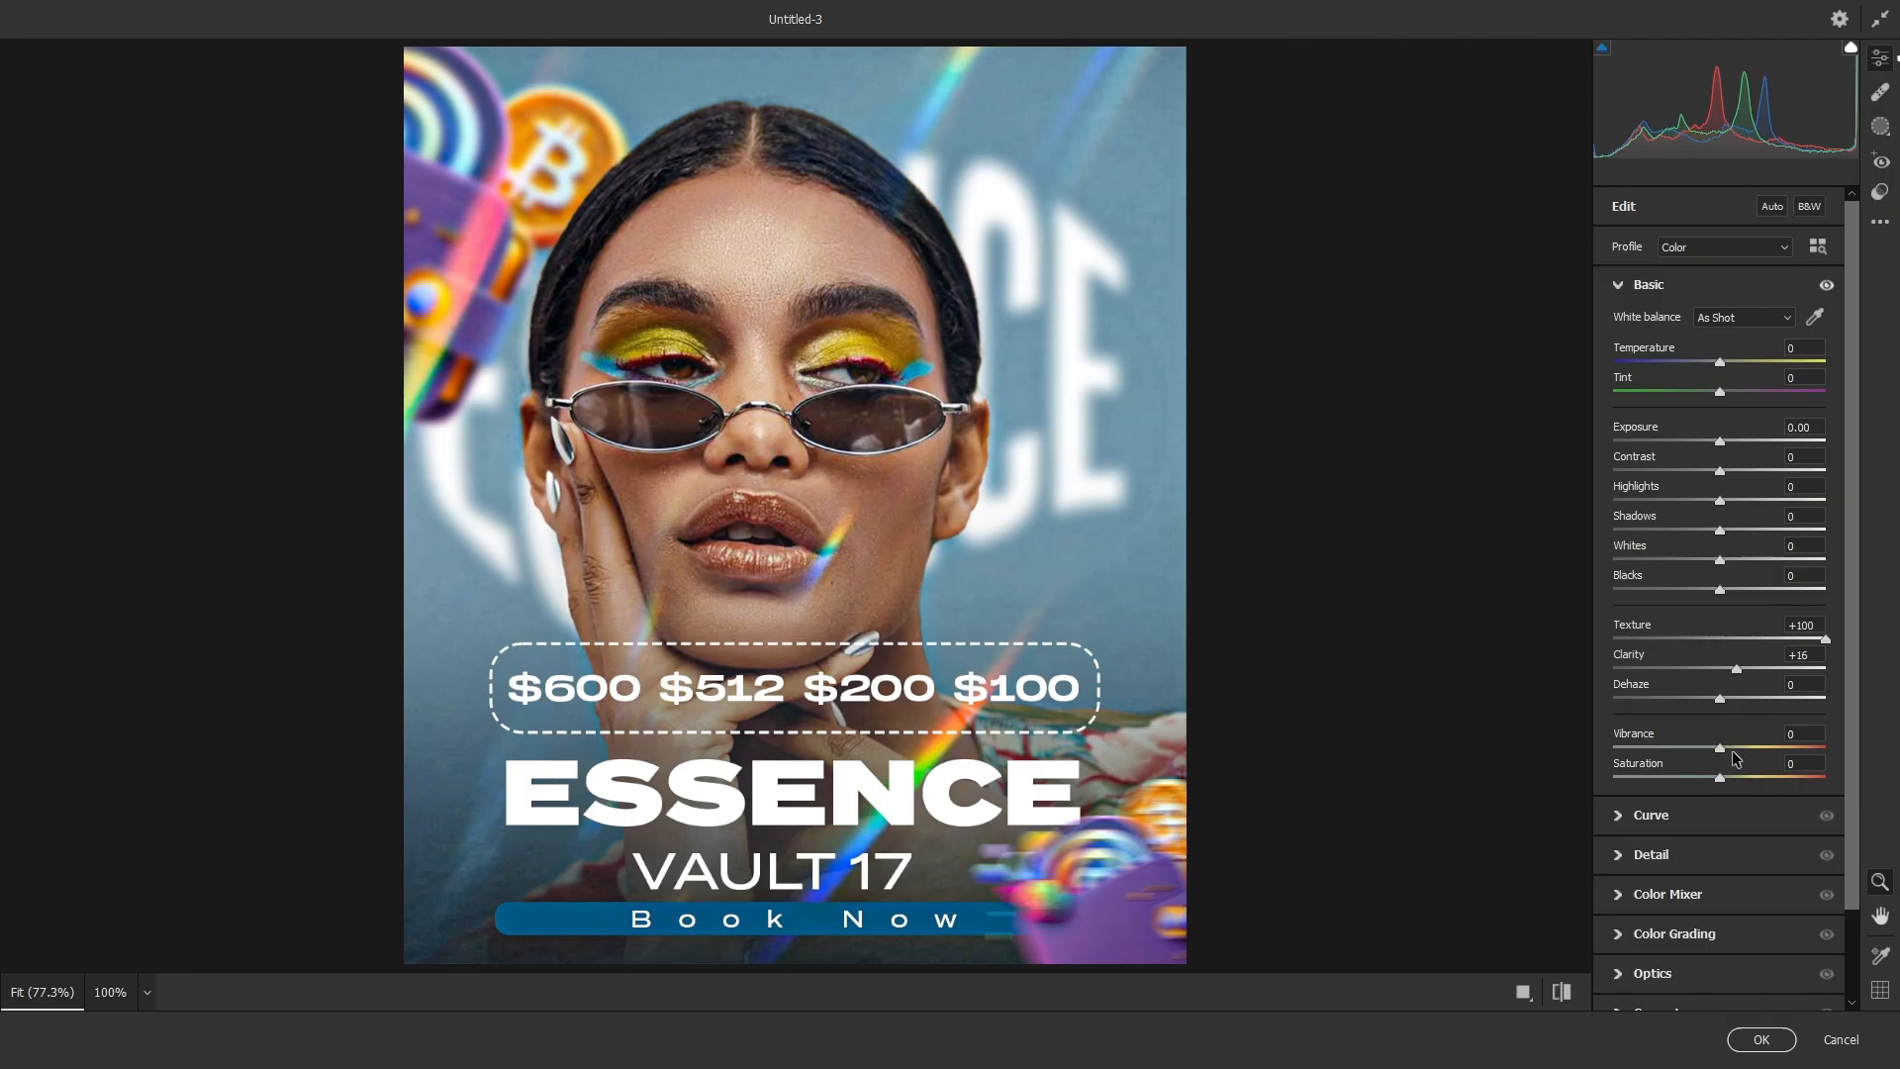
drag(1774, 744, 1797, 747)
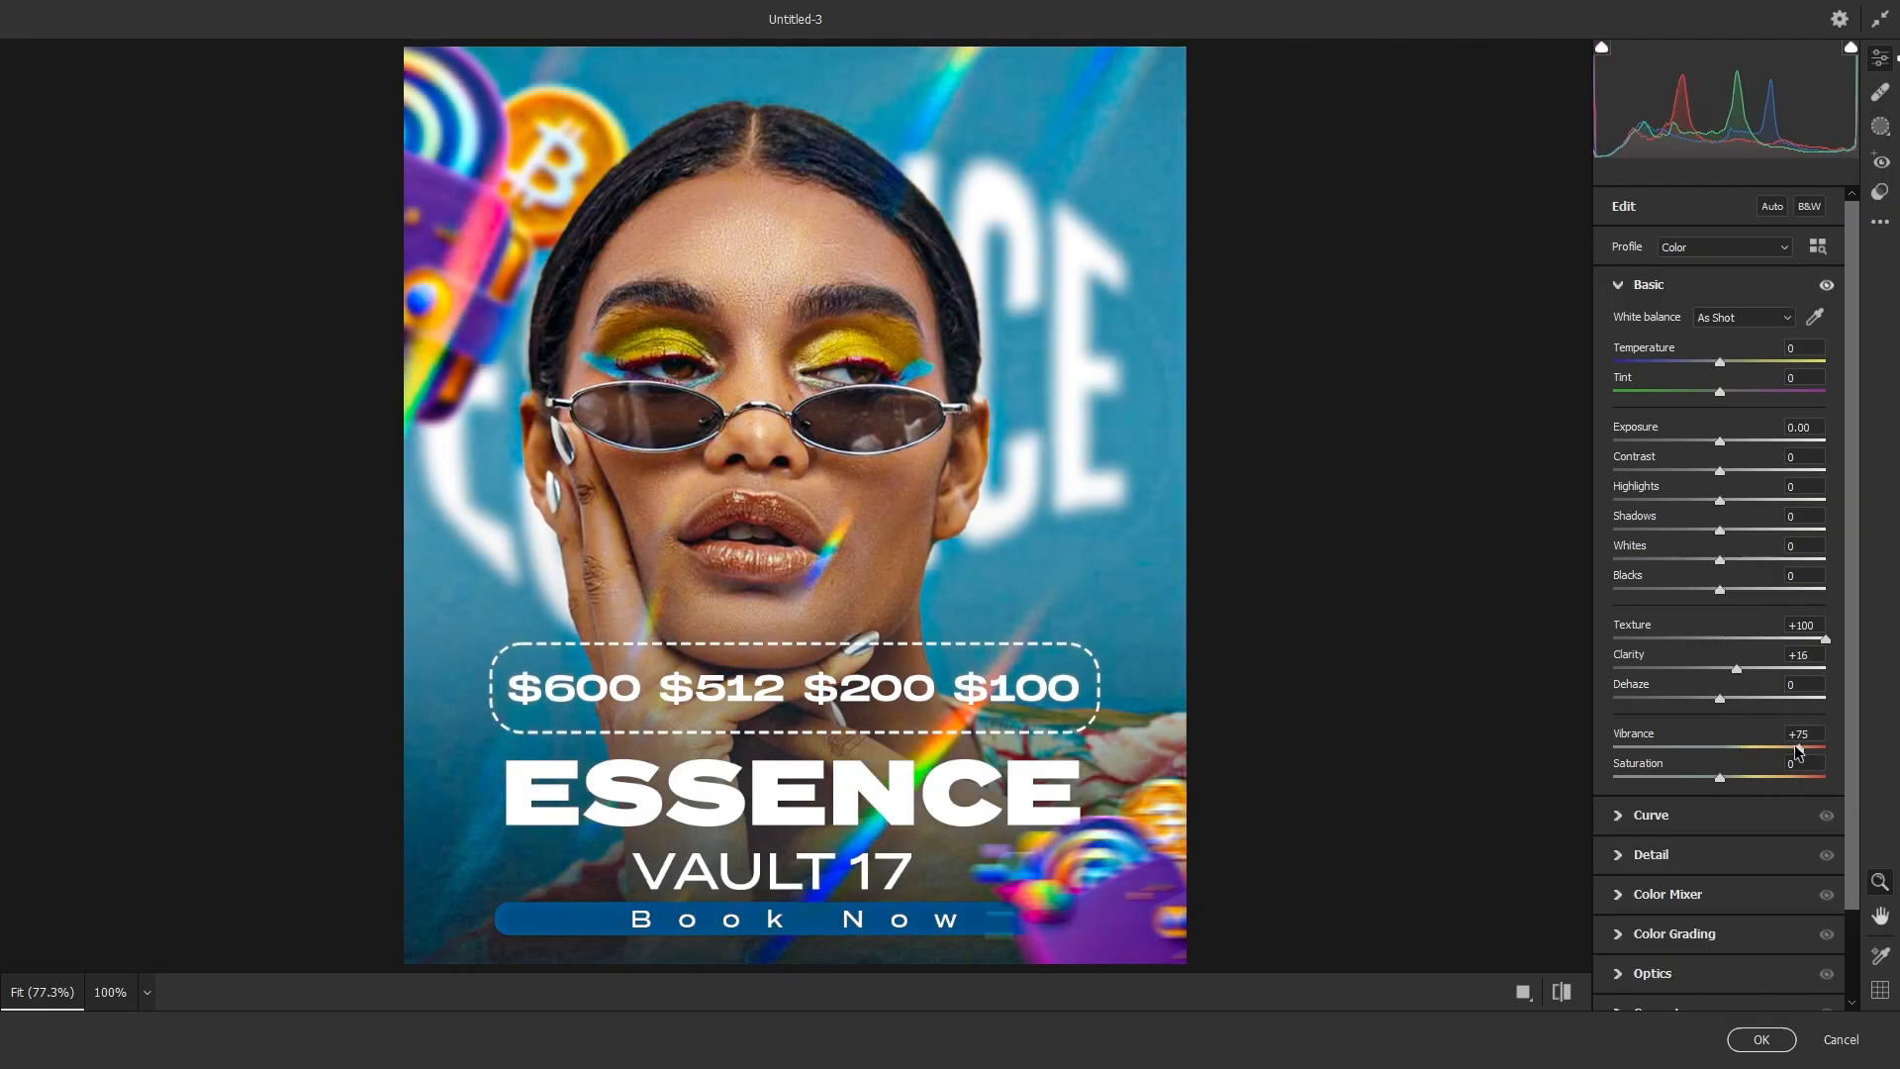
- Try a slight Exposure increase and reset Exposure to 0
drag(1724, 426, 1726, 441)
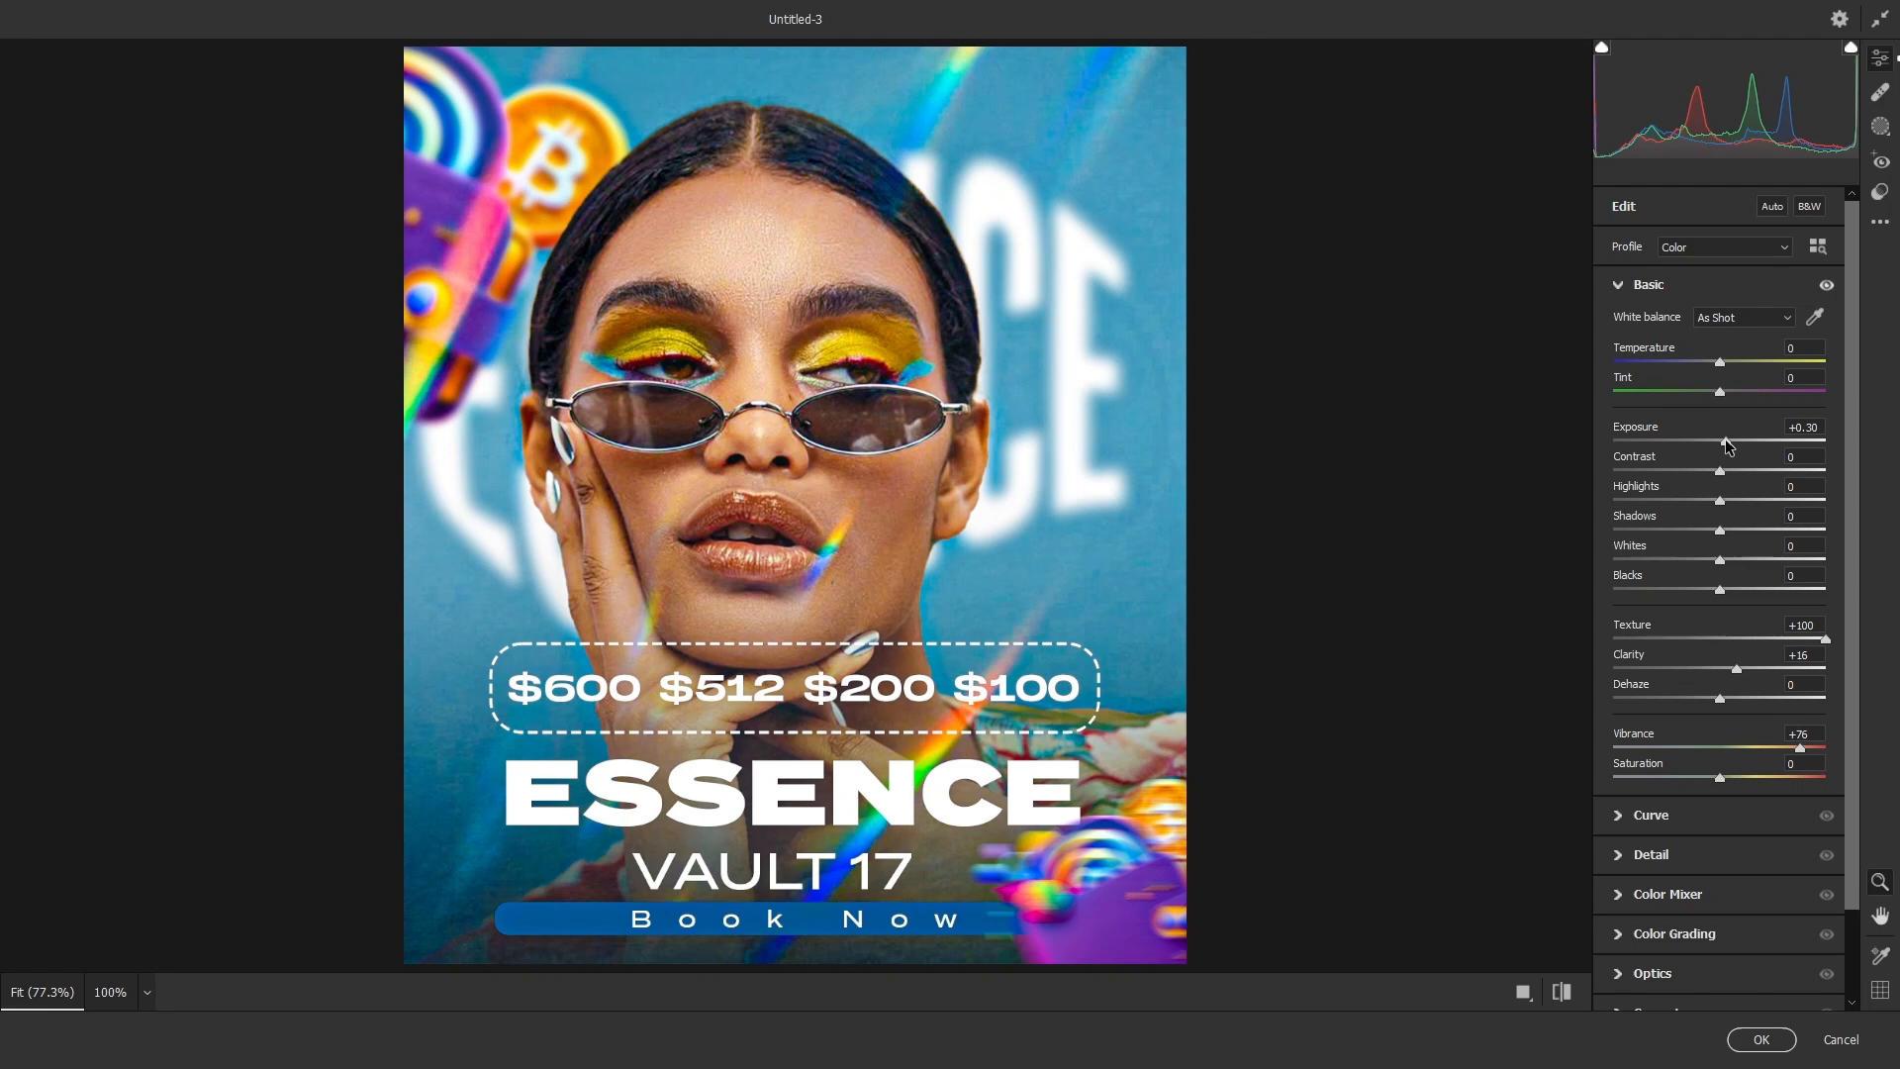
double_click(1811, 427)
text(0)
key(Return)
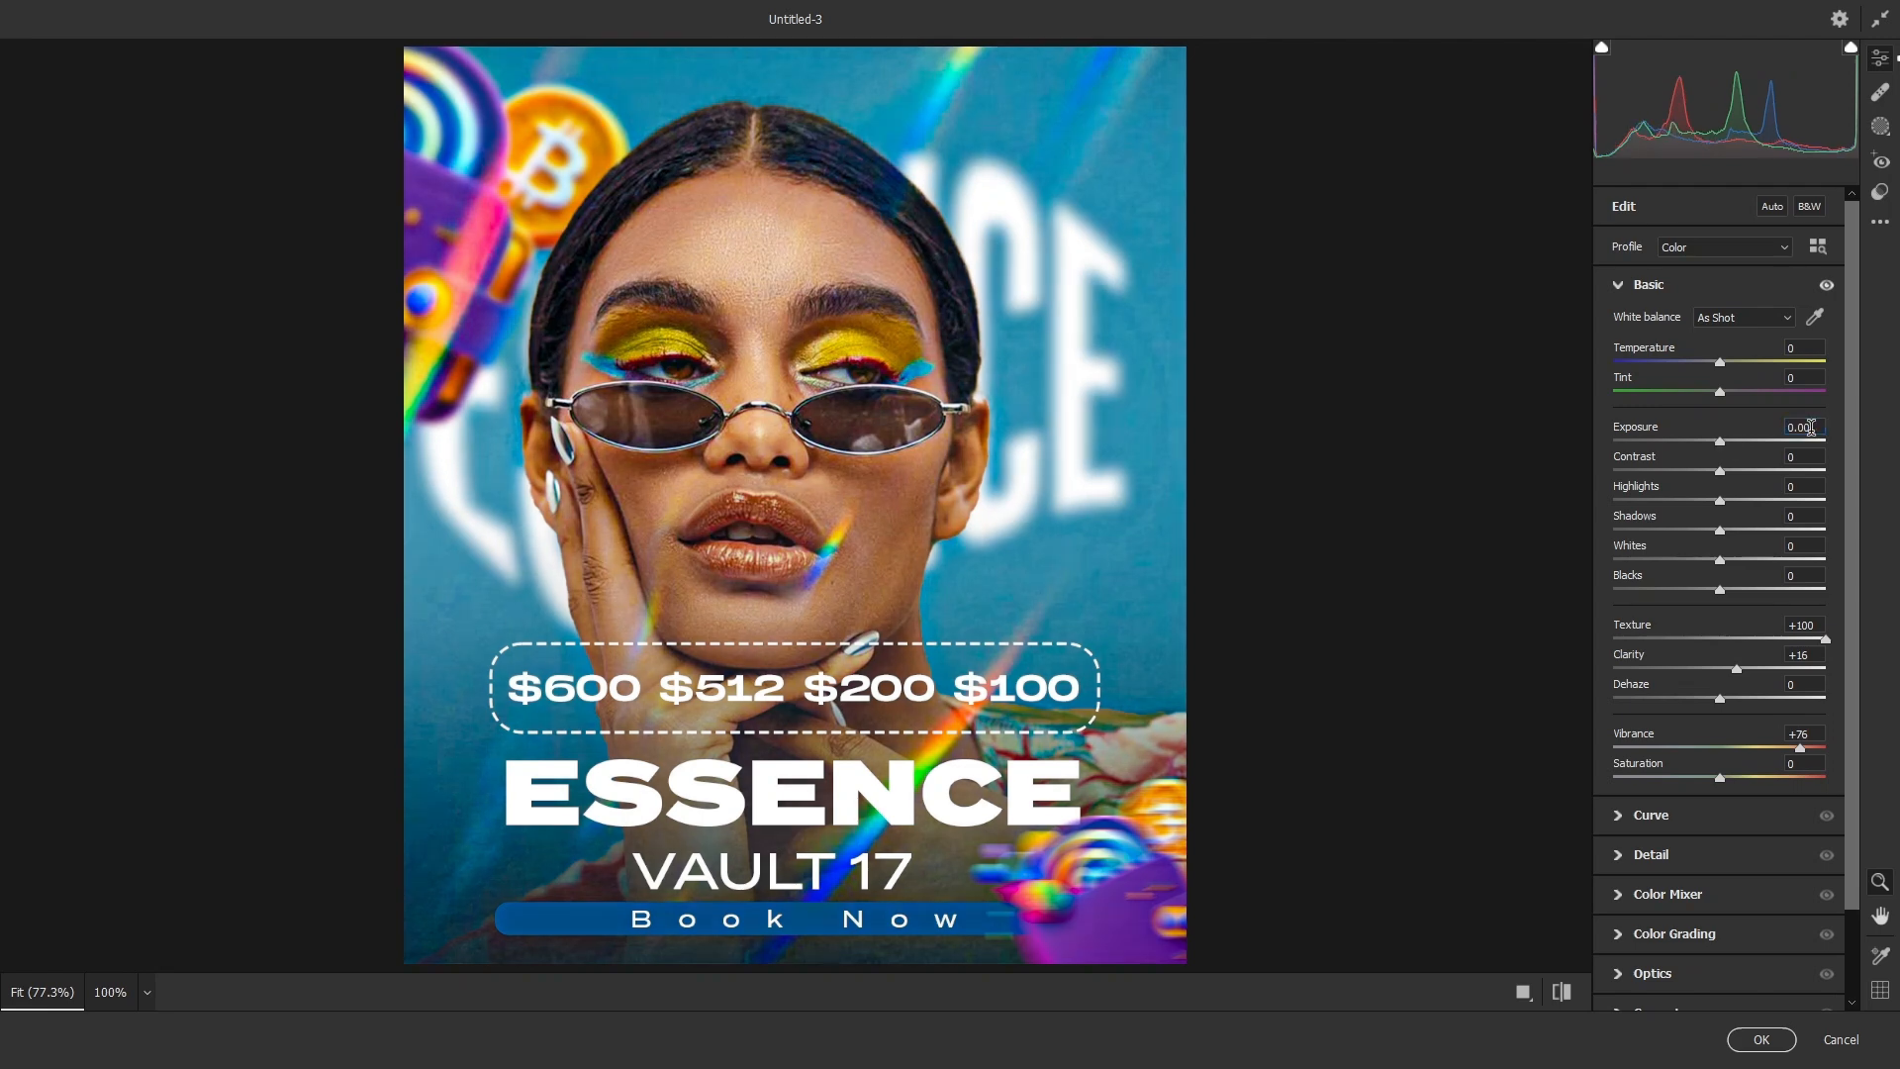
- Apply the Camera Raw adjustments to the merged layer and deselect it
scroll(1399, 535, up, 3)
scroll(1399, 535, down, 3)
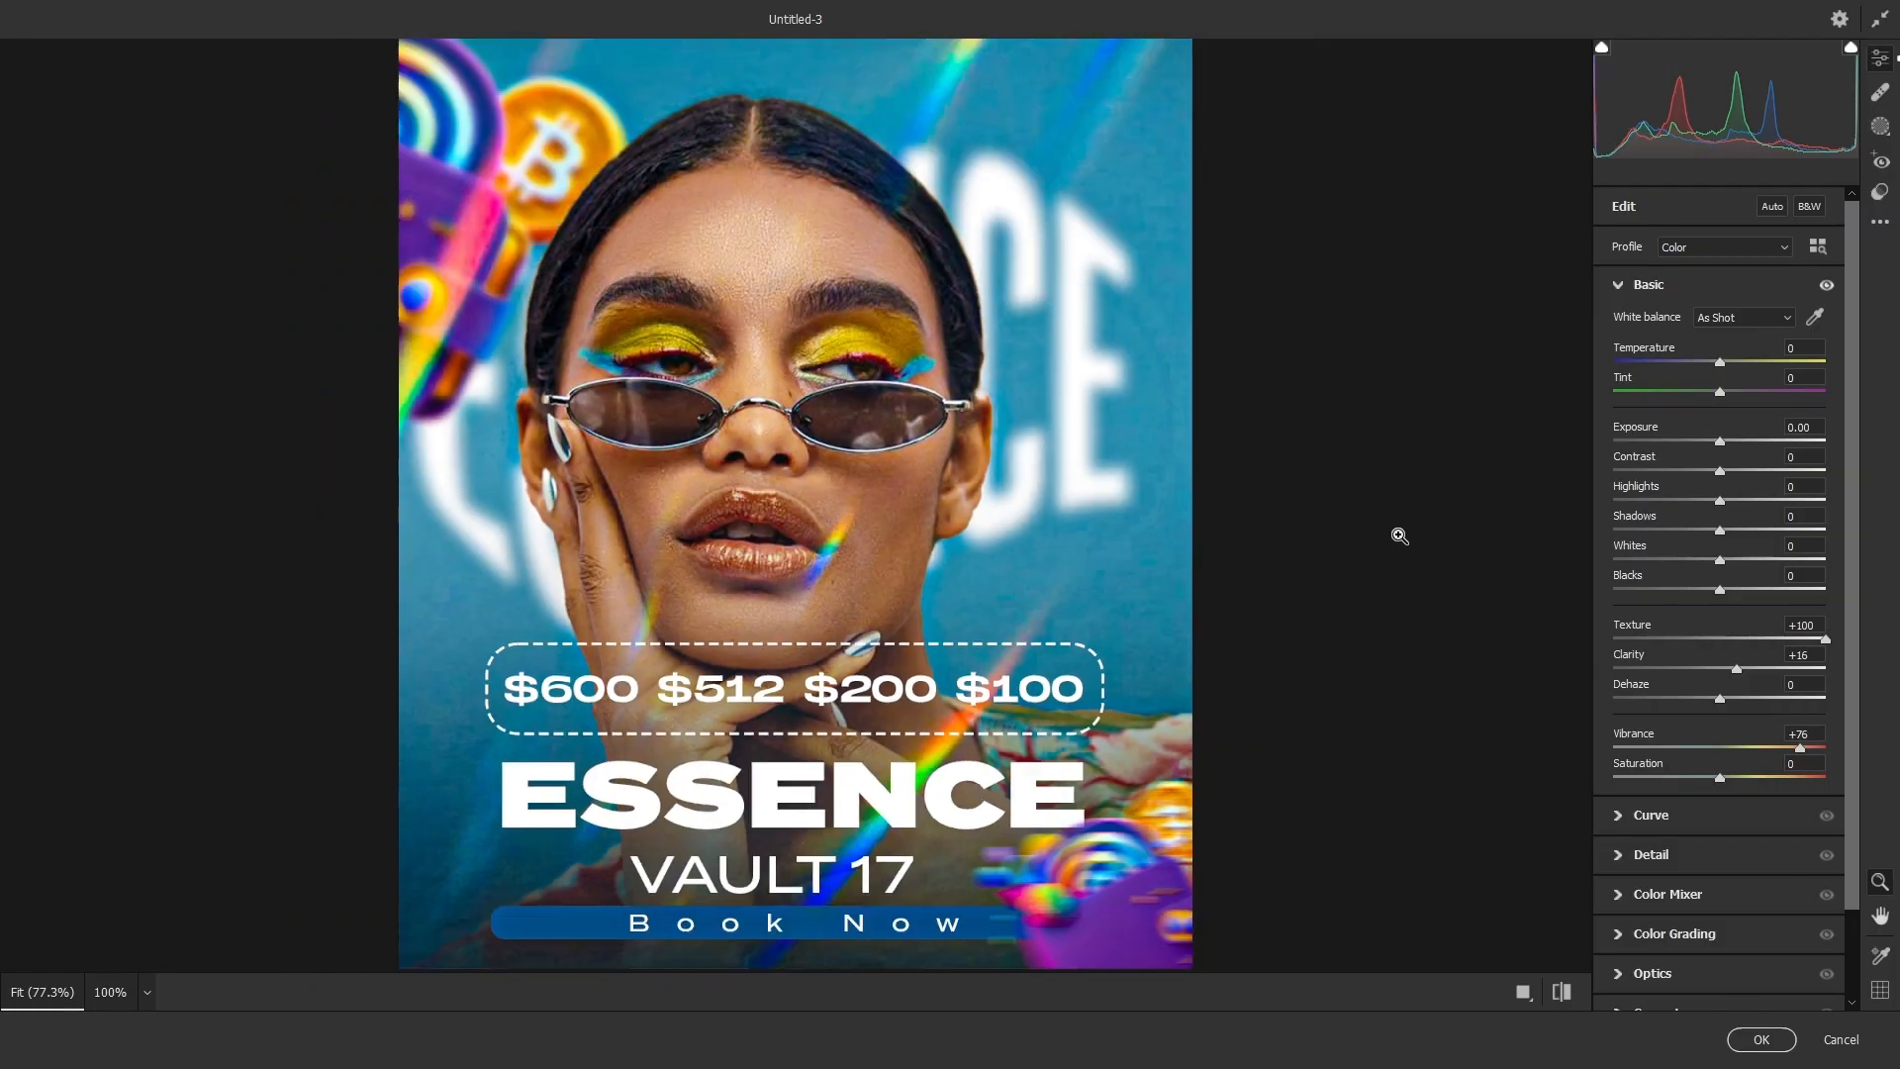
click(1762, 1039)
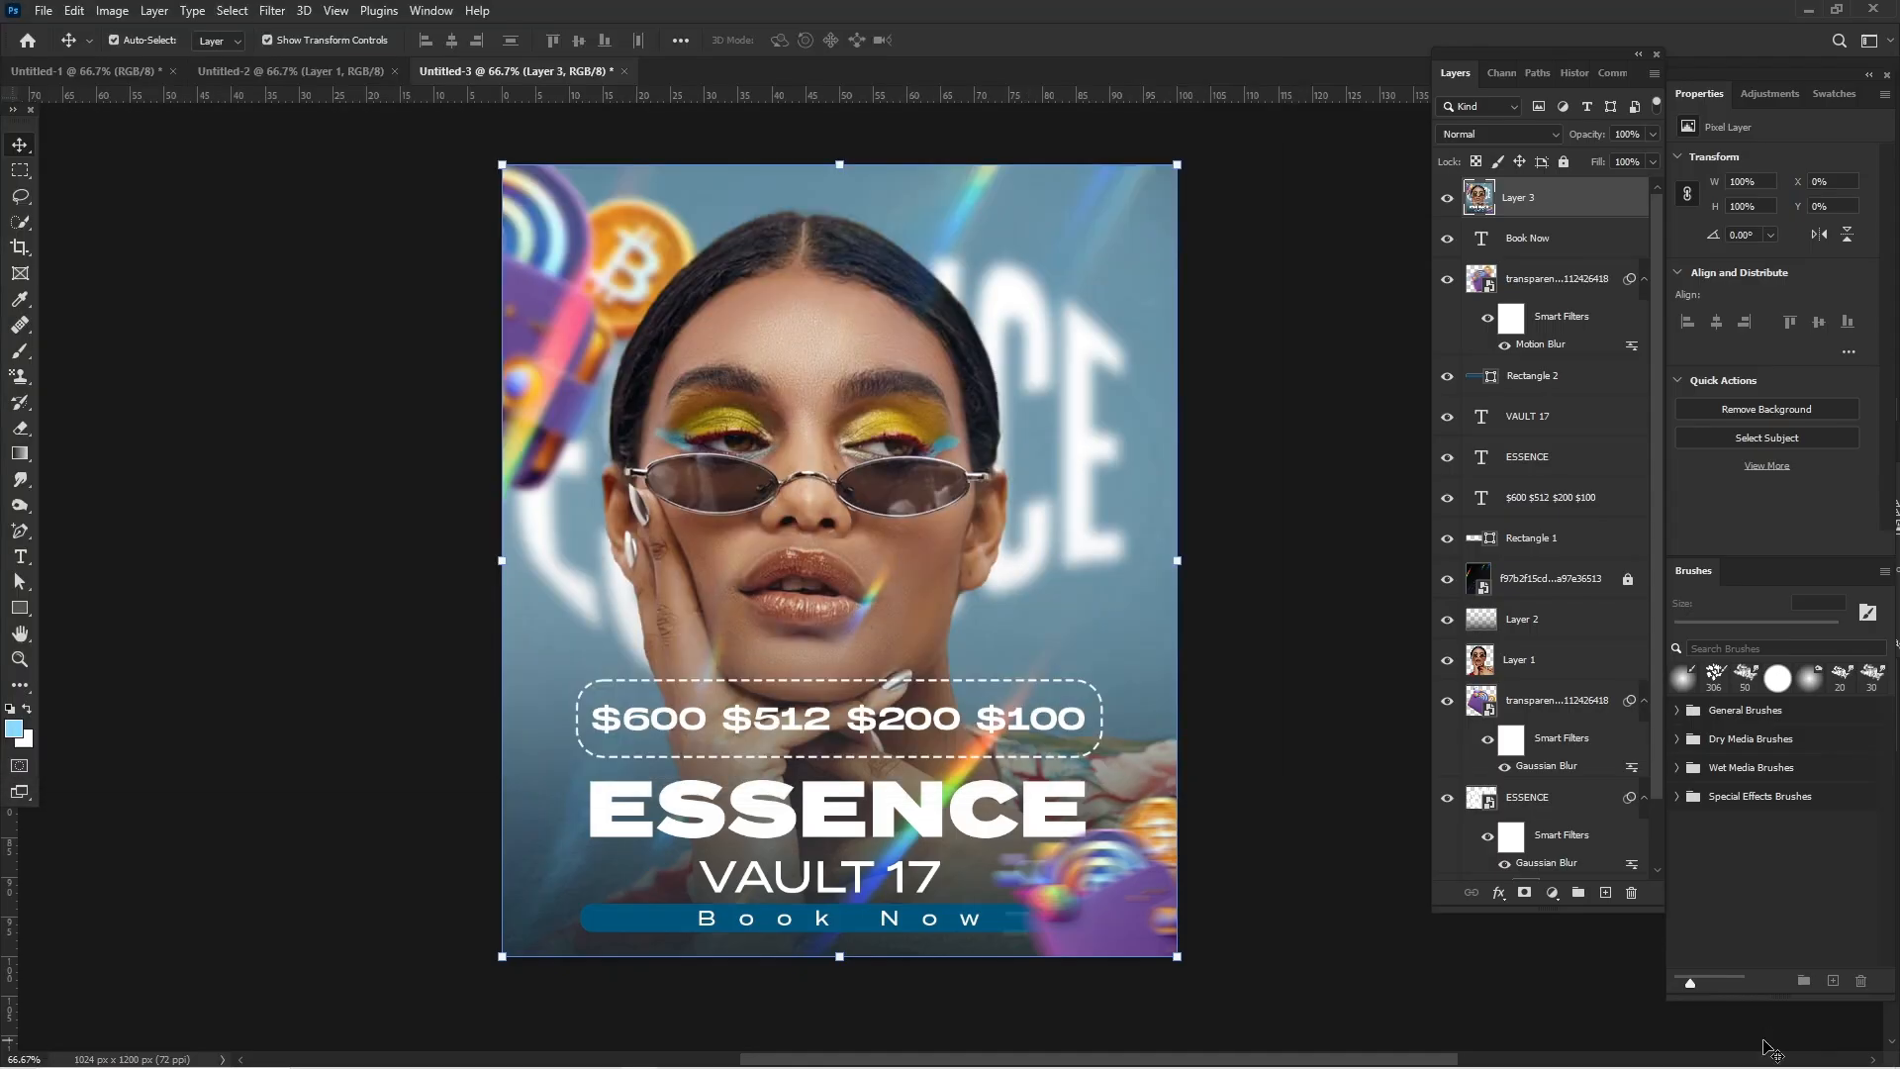
click(1296, 909)
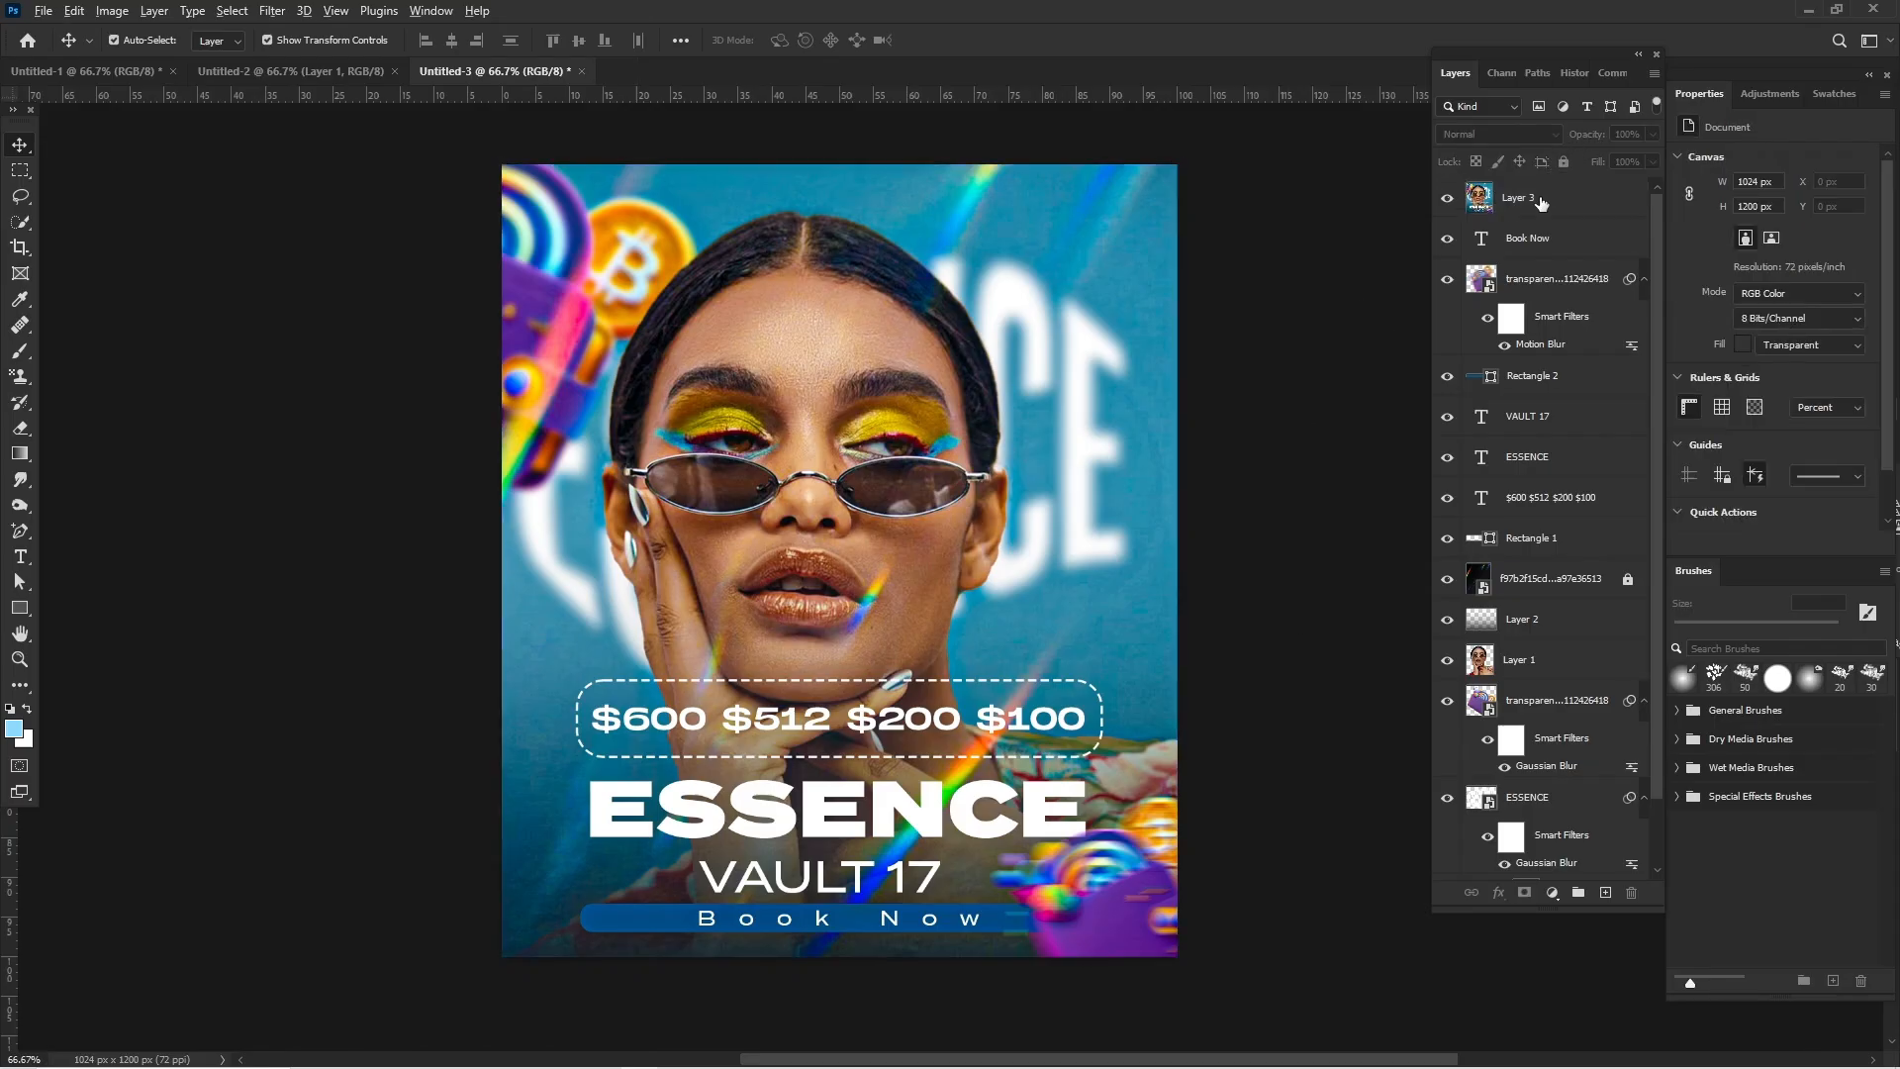
key(ctrl+0)
click(1540, 204)
scroll(1187, 297, right, 5)
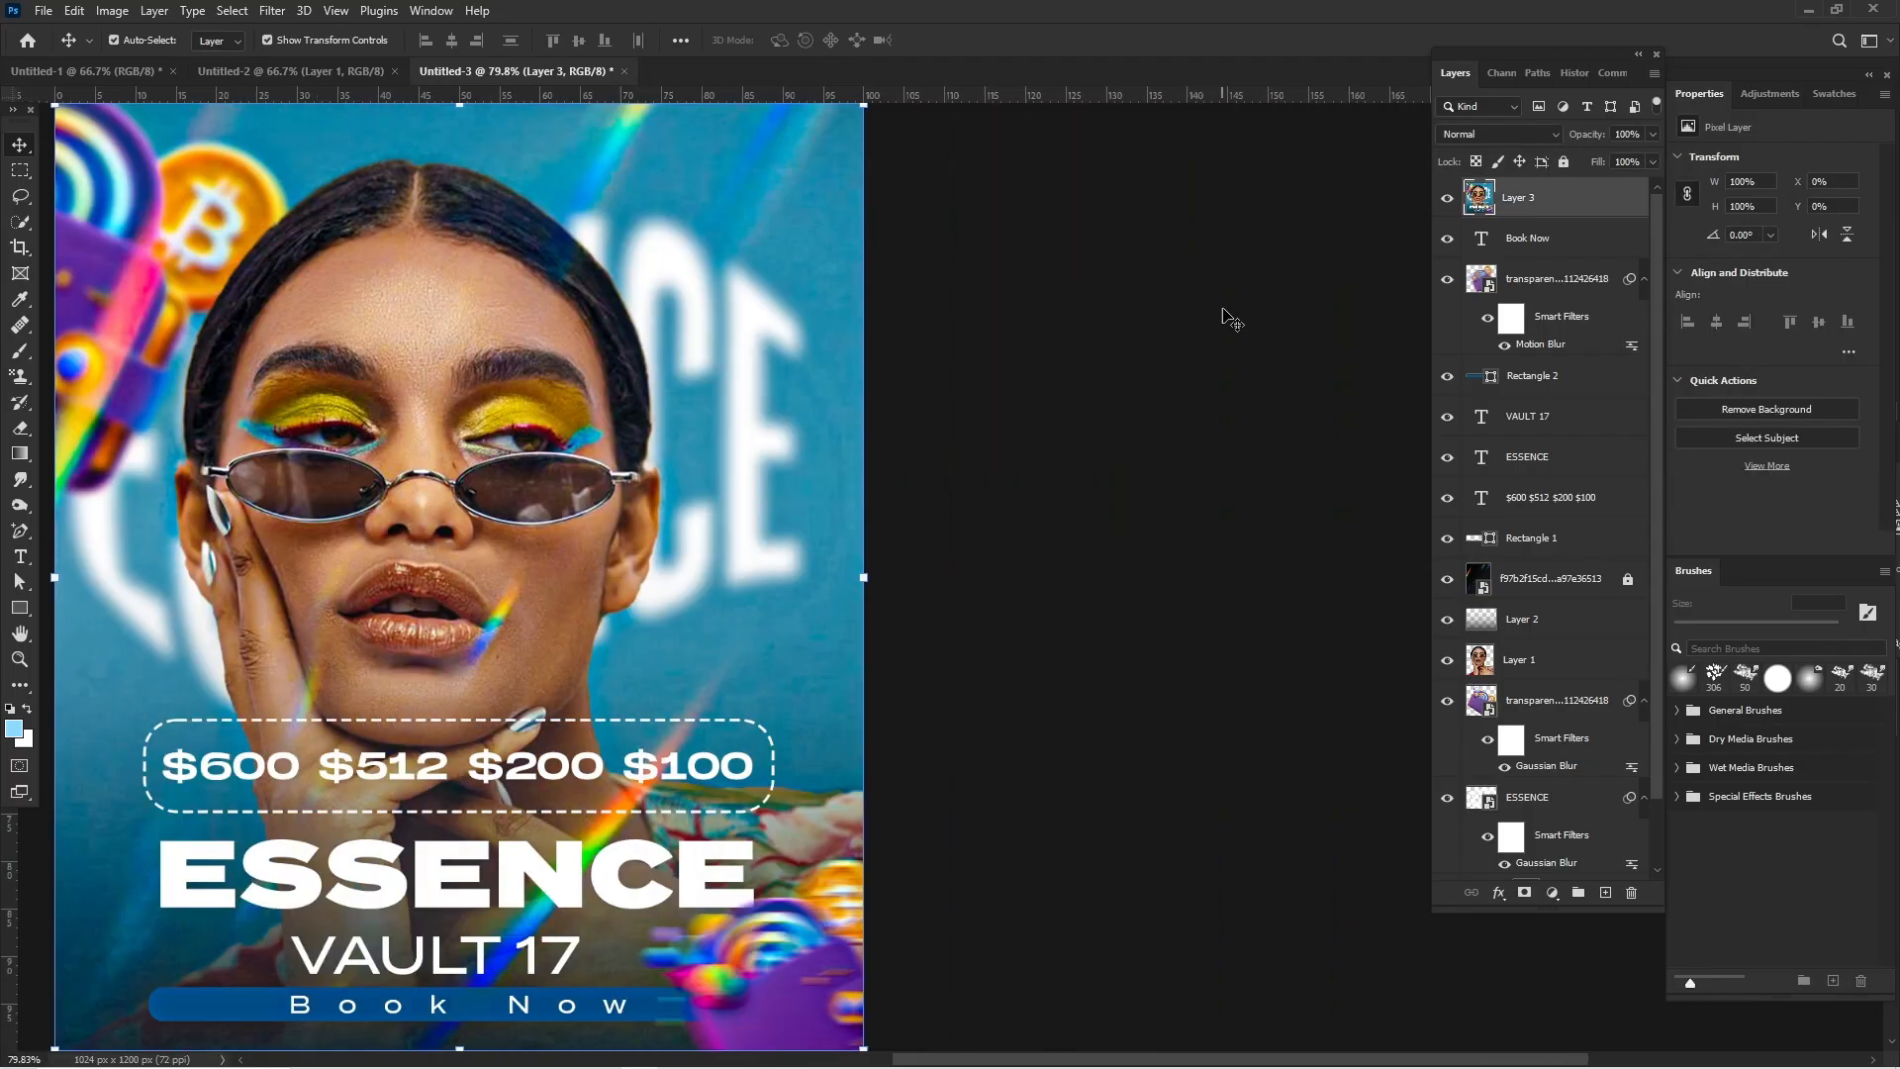
click(1254, 328)
scroll(1255, 329, left, 4)
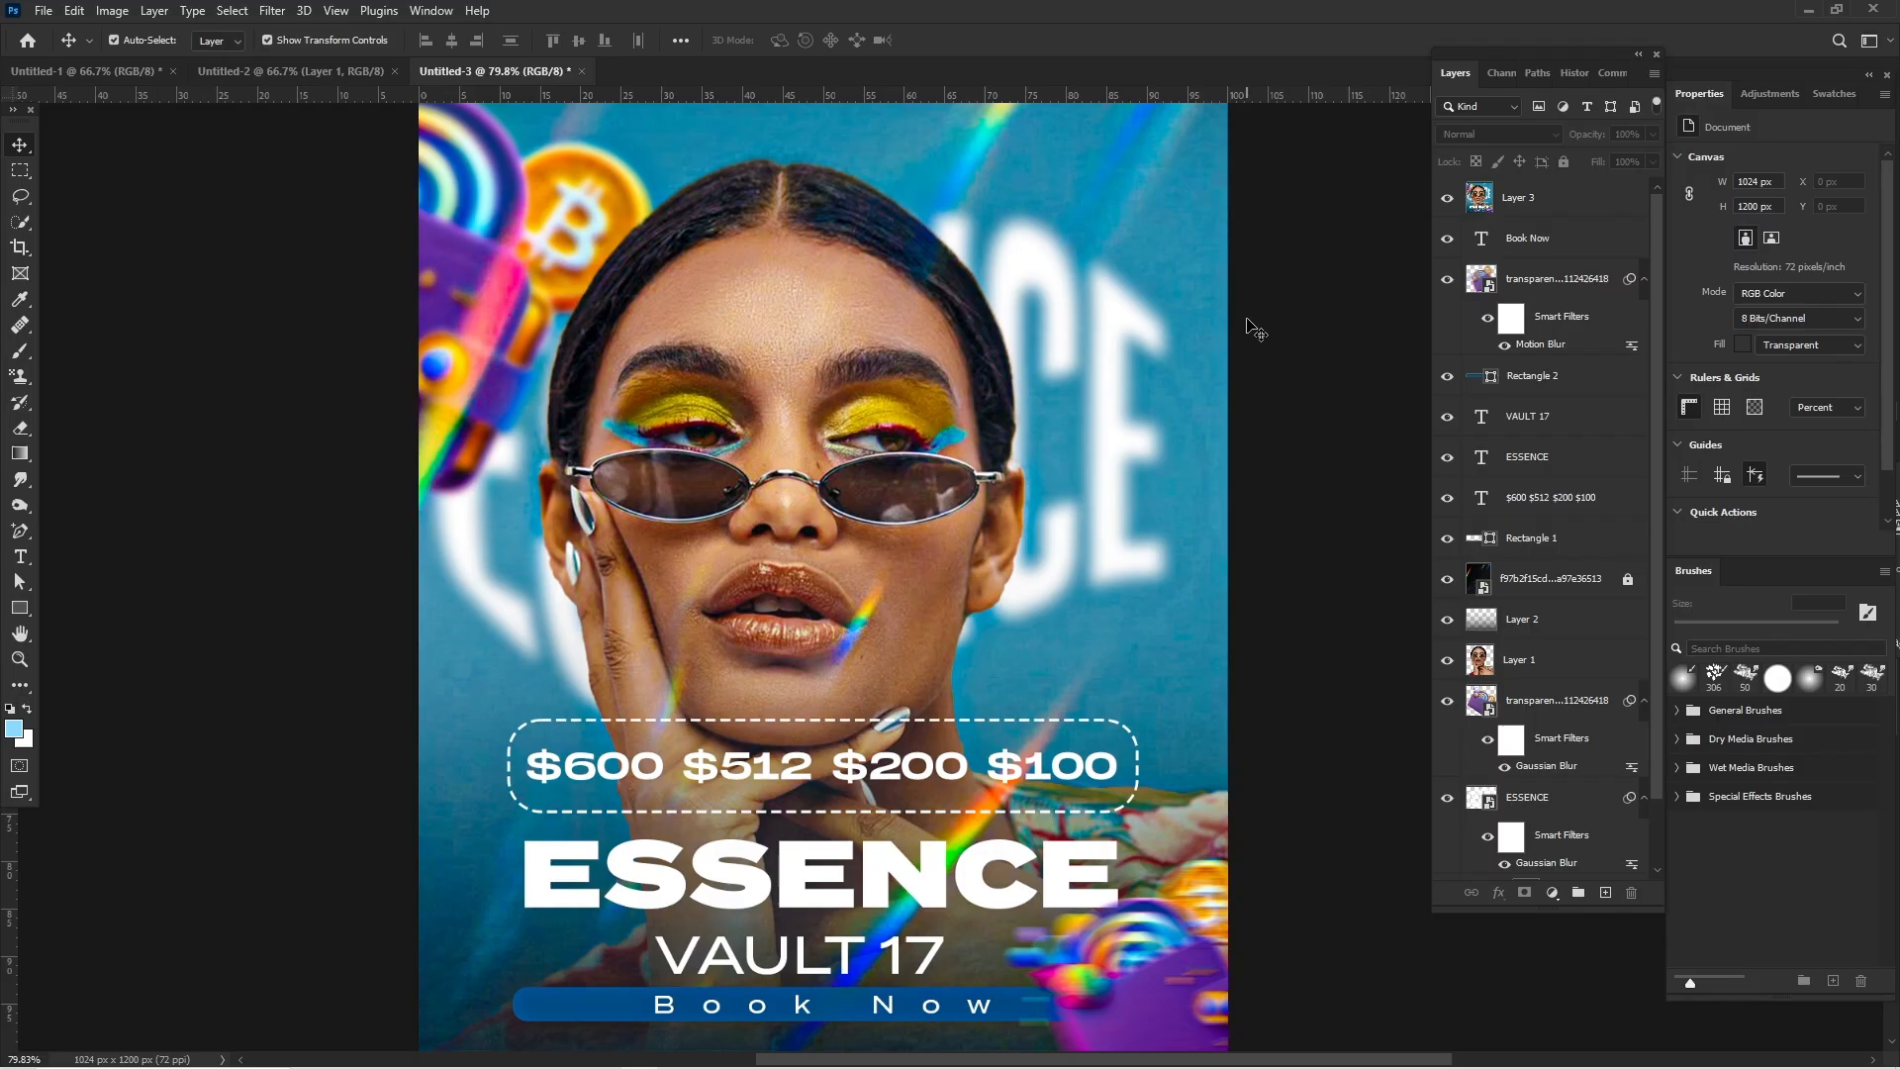
mouse_move(1509, 1061)
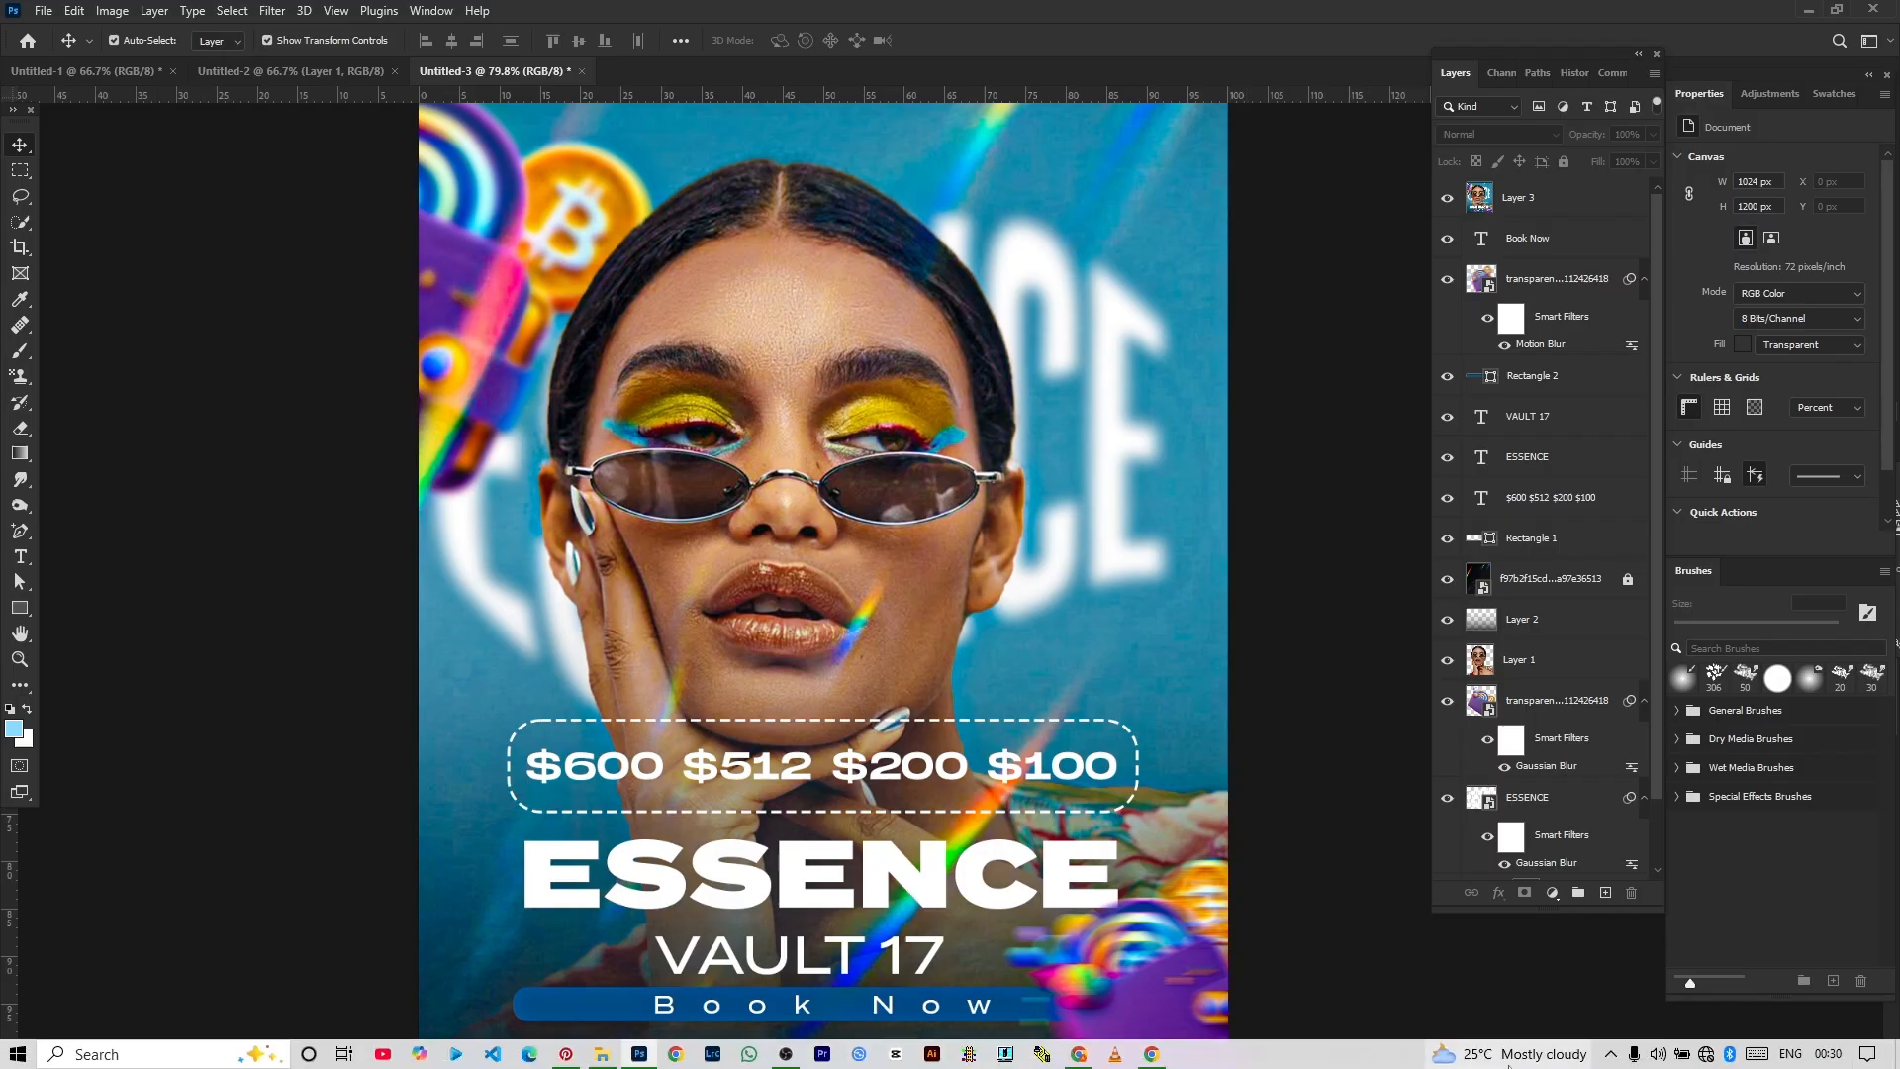